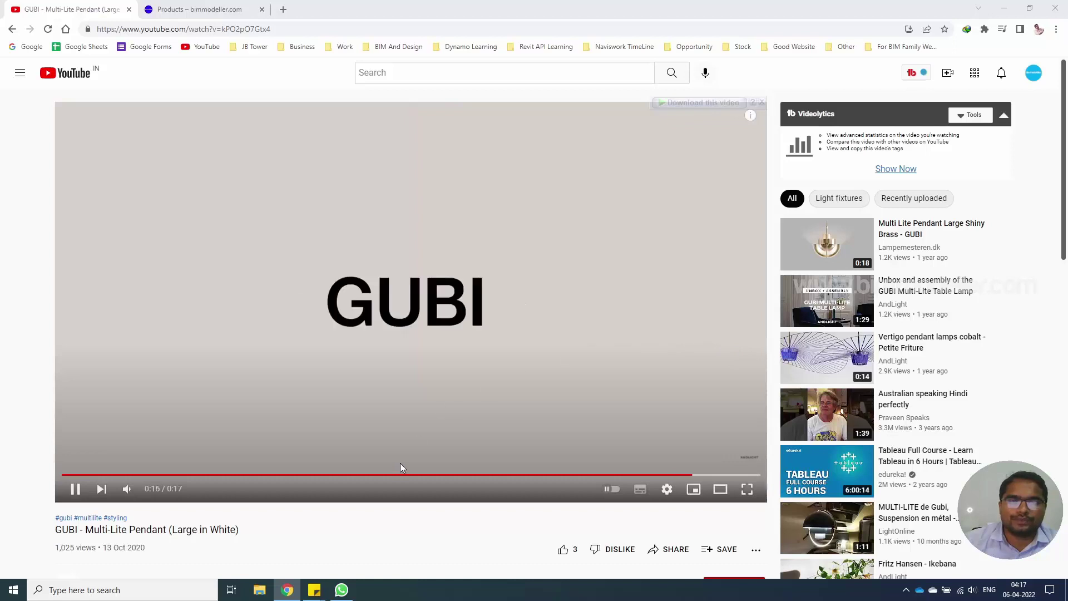
# - Replay the GUBI Multi-Lite pendant video and pause it where the lamp's shades and ring are shown
pyautogui.click(399, 470)
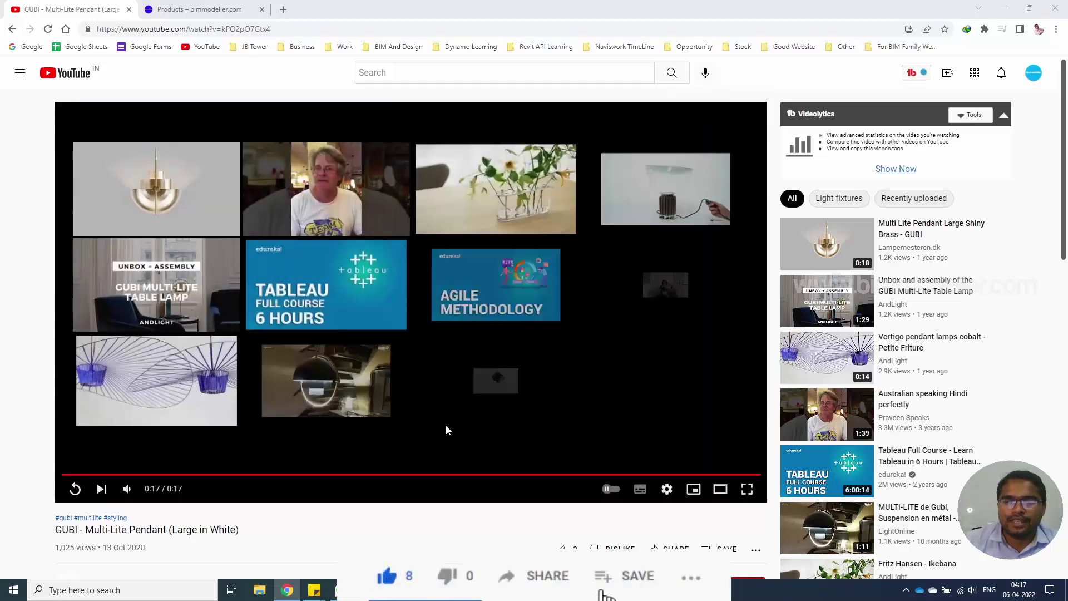
pyautogui.scroll(-3, 446, 429)
pyautogui.scroll(3, 433, 457)
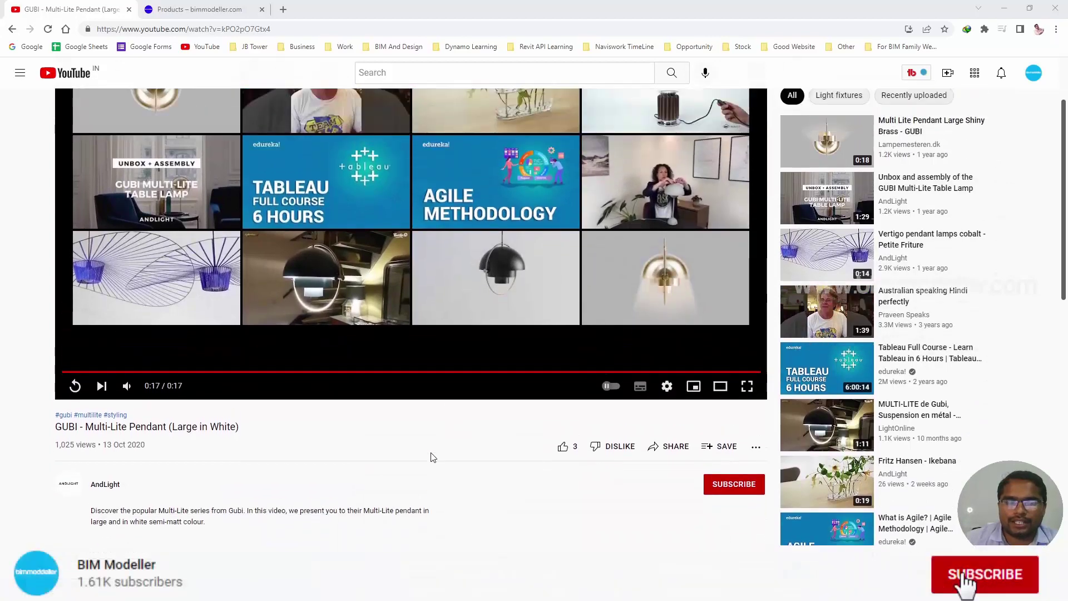
pyautogui.click(470, 474)
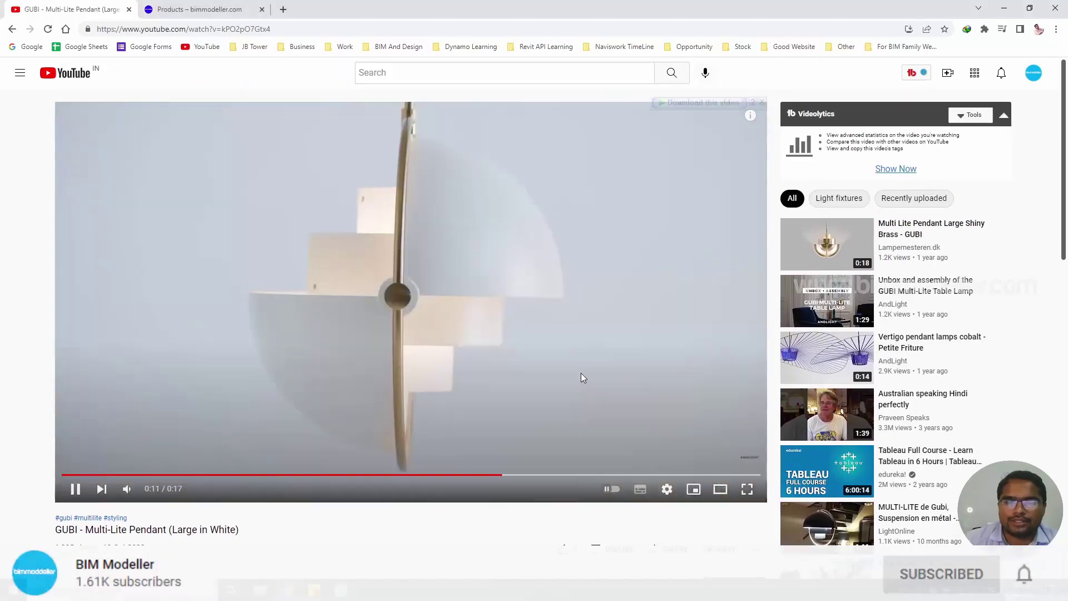
pyautogui.click(645, 383)
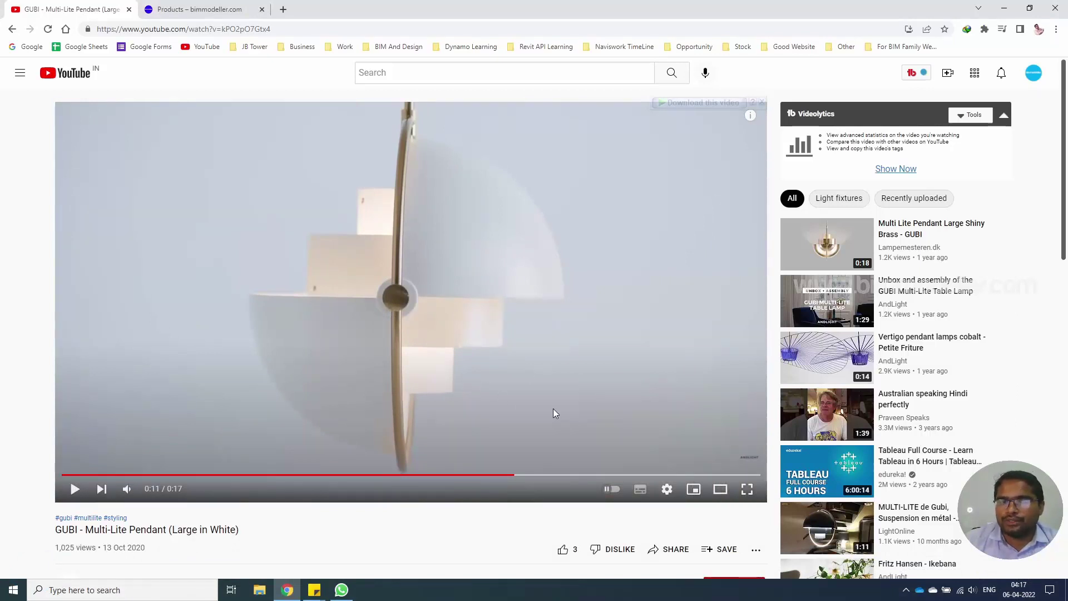
pyautogui.scroll(-2, 554, 410)
pyautogui.scroll(2, 553, 409)
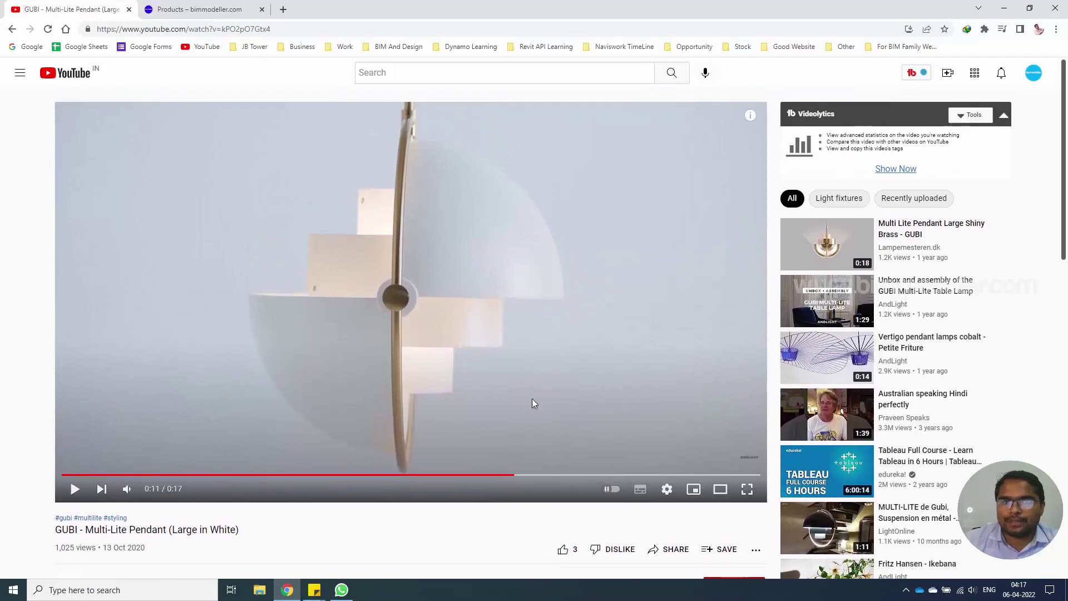
# - Look through the Revit family models on the bimmodeller.com downloads page
pyautogui.click(199, 18)
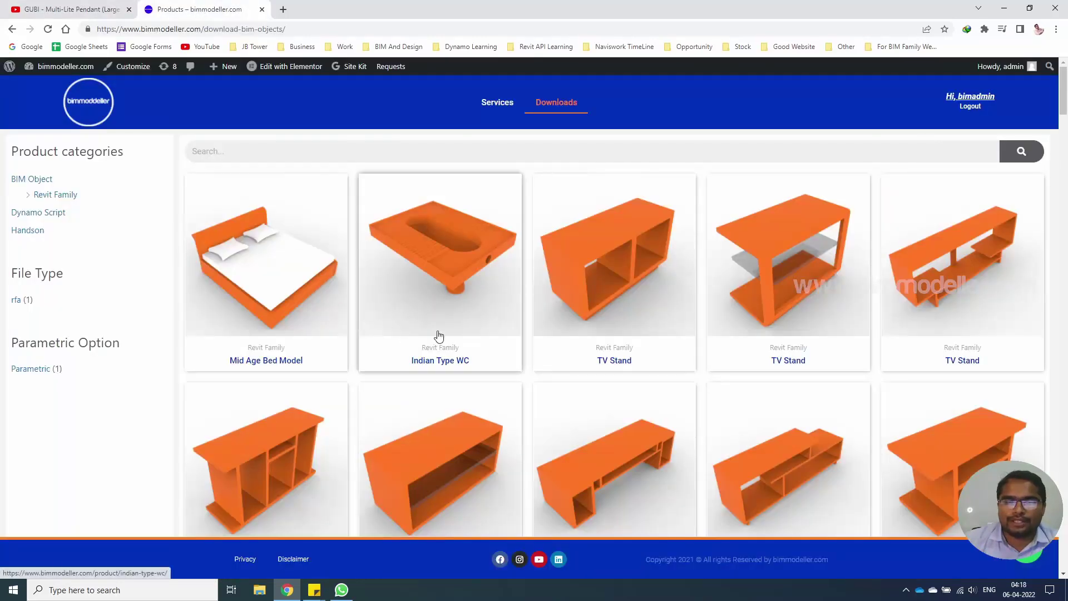
pyautogui.scroll(-1, 439, 336)
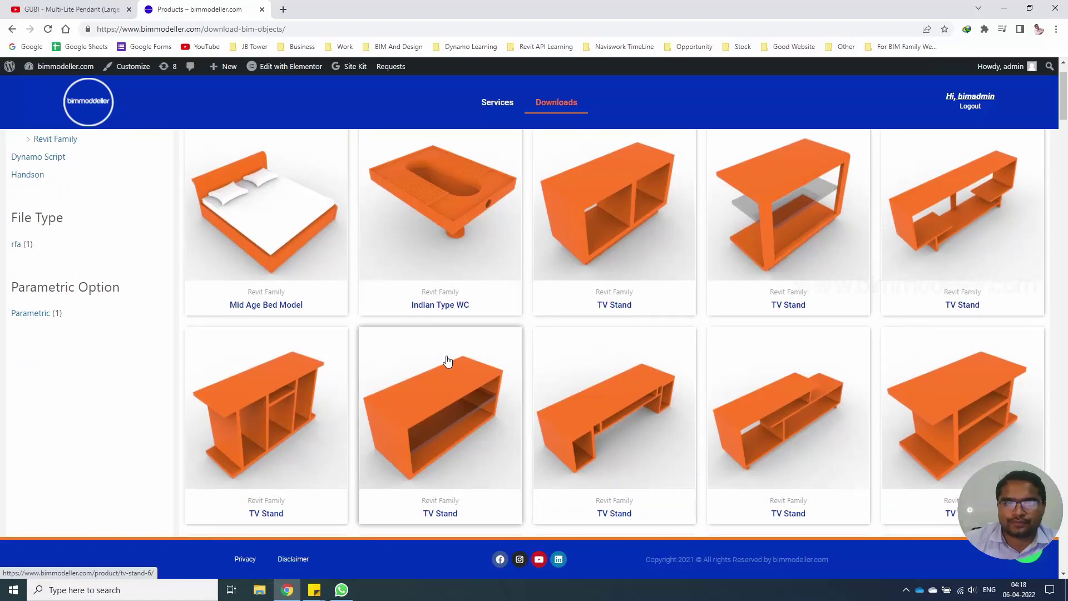
pyautogui.scroll(1, 448, 361)
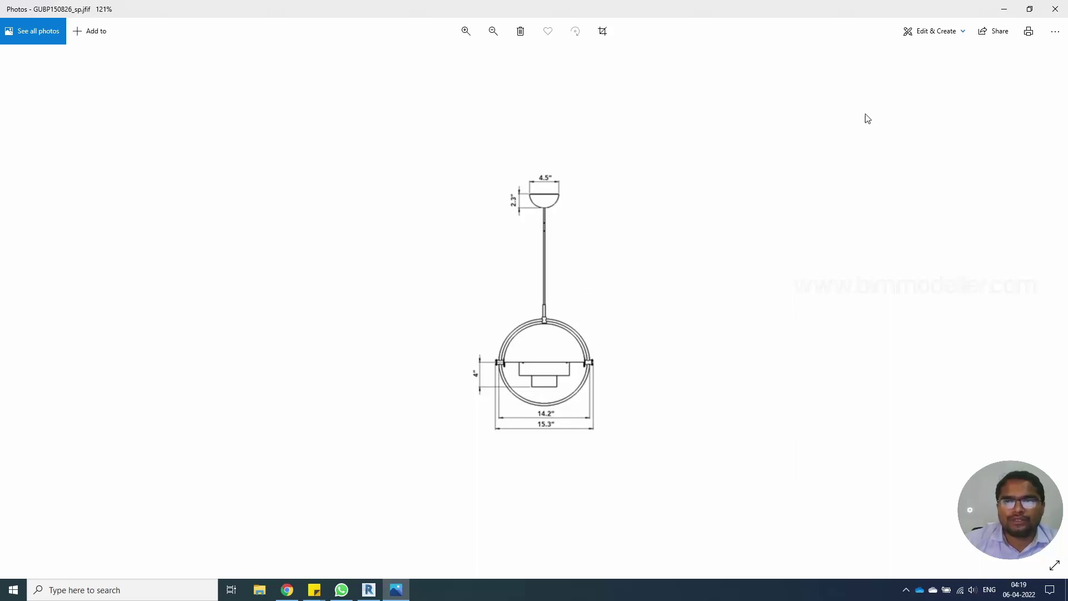
# - Close the pendant's reference drawing, start a new family in Revit and open the English_I template folder
pyautogui.click(1055, 10)
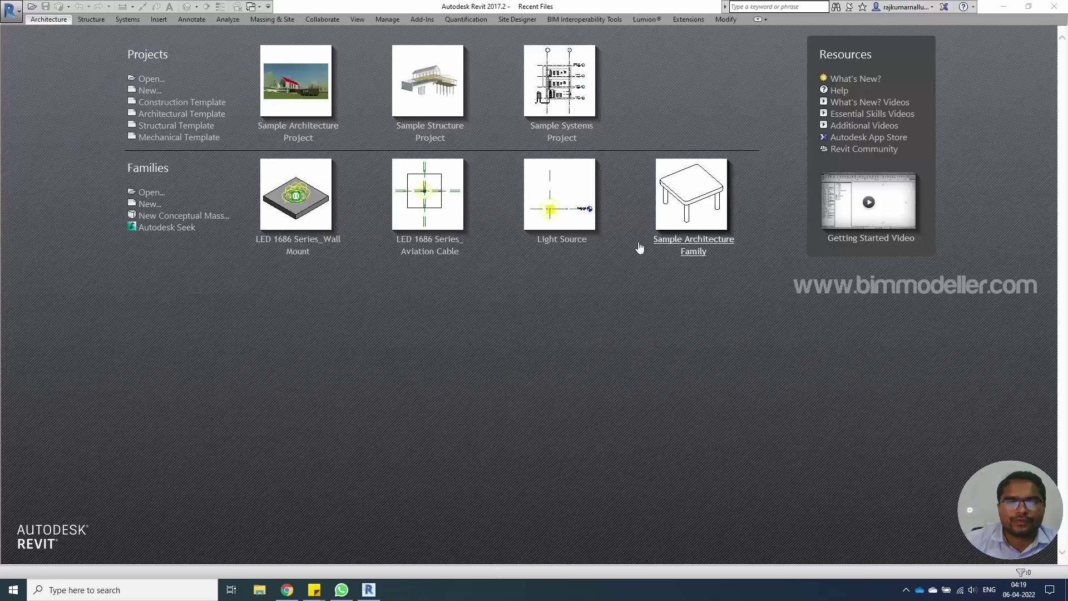
pyautogui.click(150, 203)
pyautogui.click(346, 274)
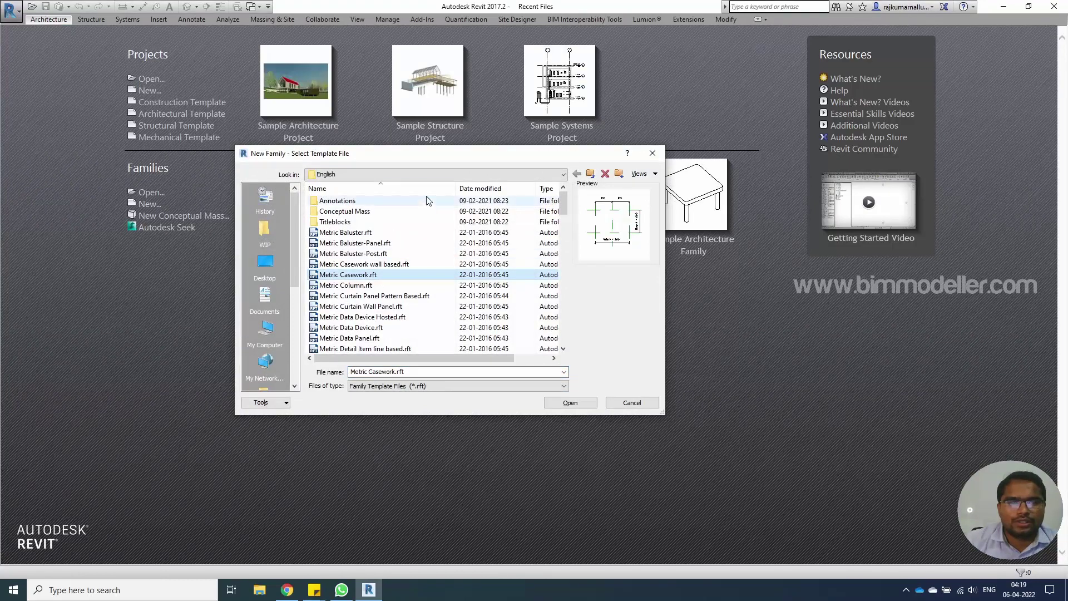
pyautogui.click(592, 176)
pyautogui.doubleClick(380, 233)
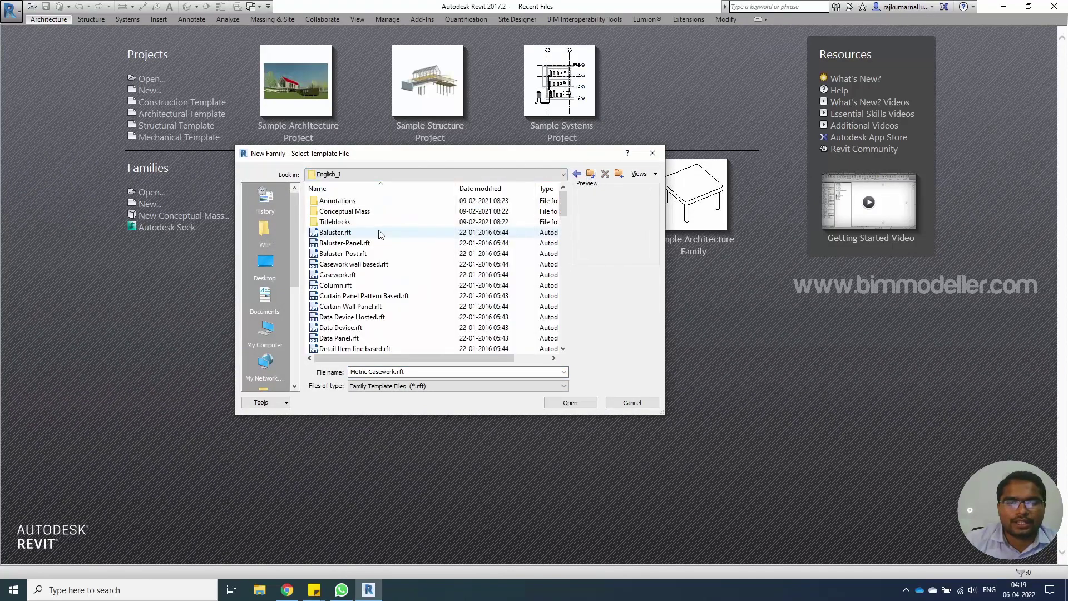
# - Create the family from the Generic Model.rft template
pyautogui.scroll(-2, 355, 301)
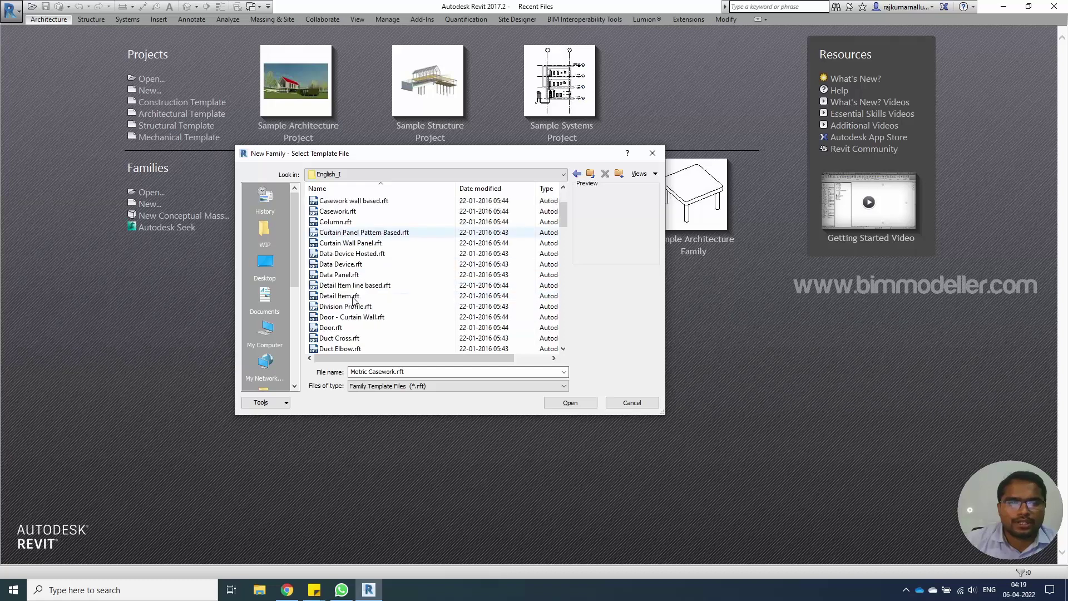
pyautogui.click(355, 299)
pyautogui.scroll(-4, 355, 301)
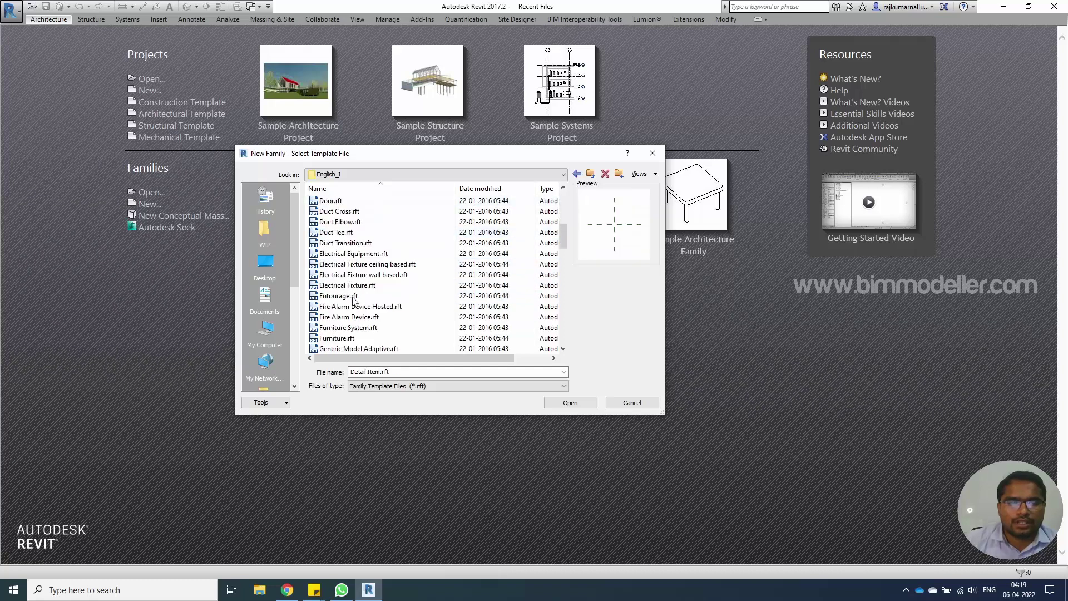
pyautogui.click(355, 299)
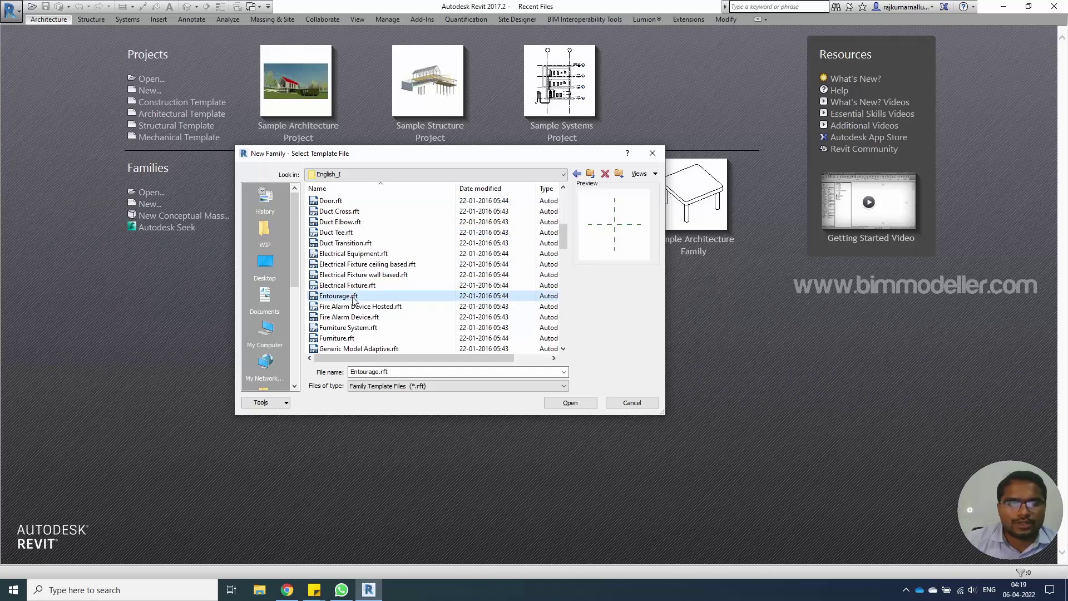
pyautogui.press('g')
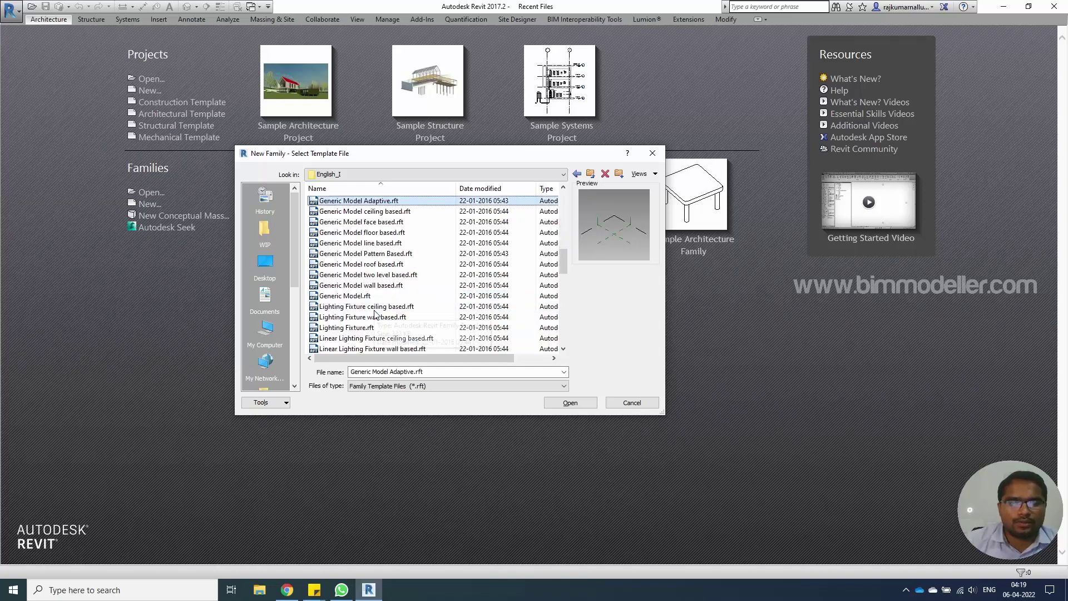
pyautogui.click(366, 297)
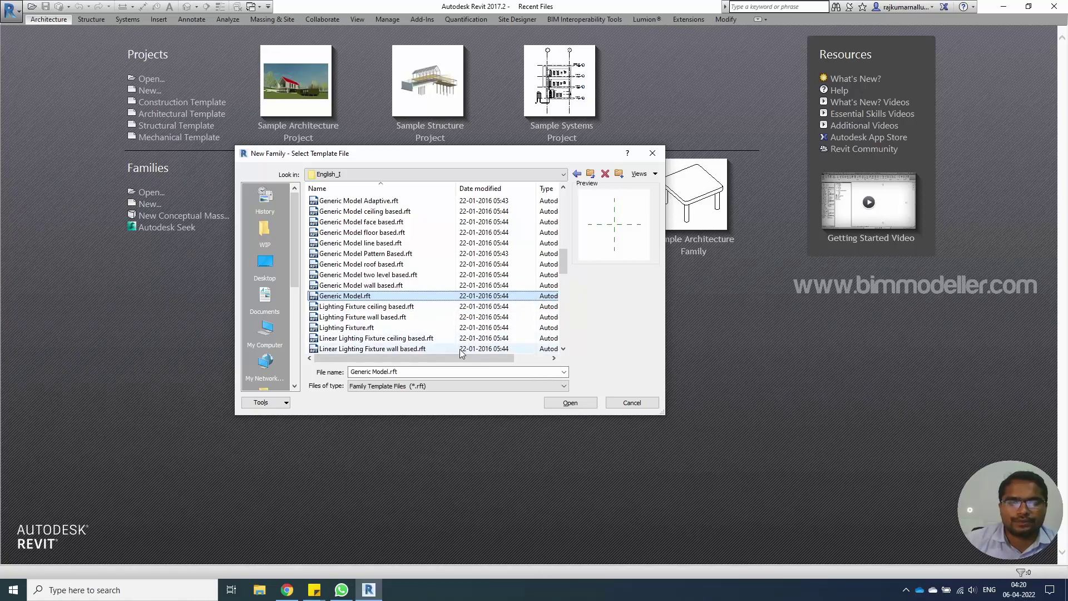
pyautogui.click(553, 408)
# - Save the family as Light Single Leaf in the 18_06-04-2022_Gubi Multi Lite Pendent in Revit Parametric family folder, with maximum backups set to 1
pyautogui.hotkey('ctrl', 's')
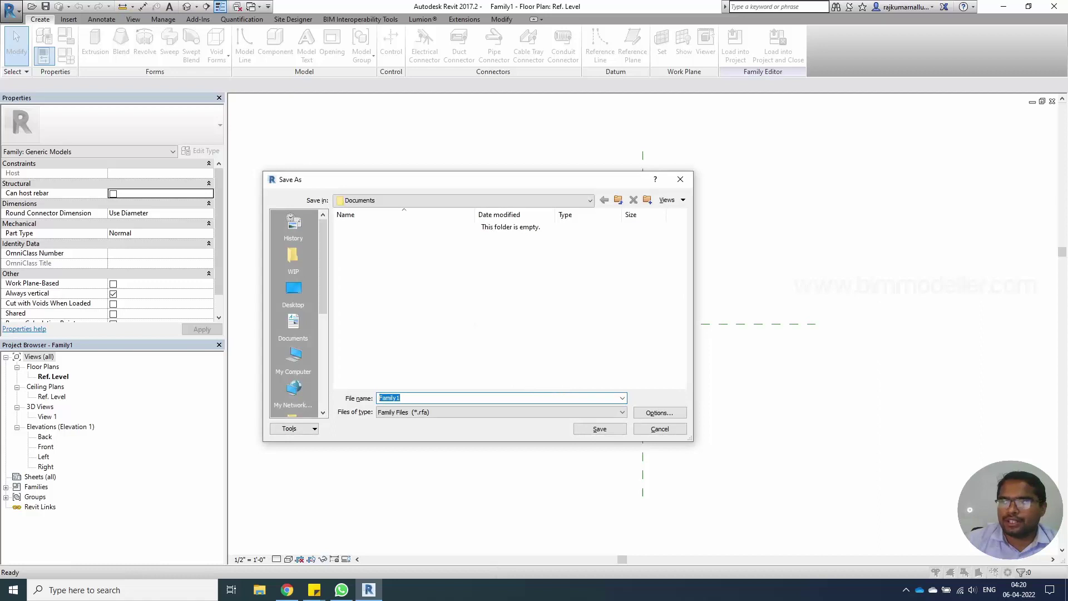
pyautogui.click(500, 398)
pyautogui.hotkey('ctrl', 'v')
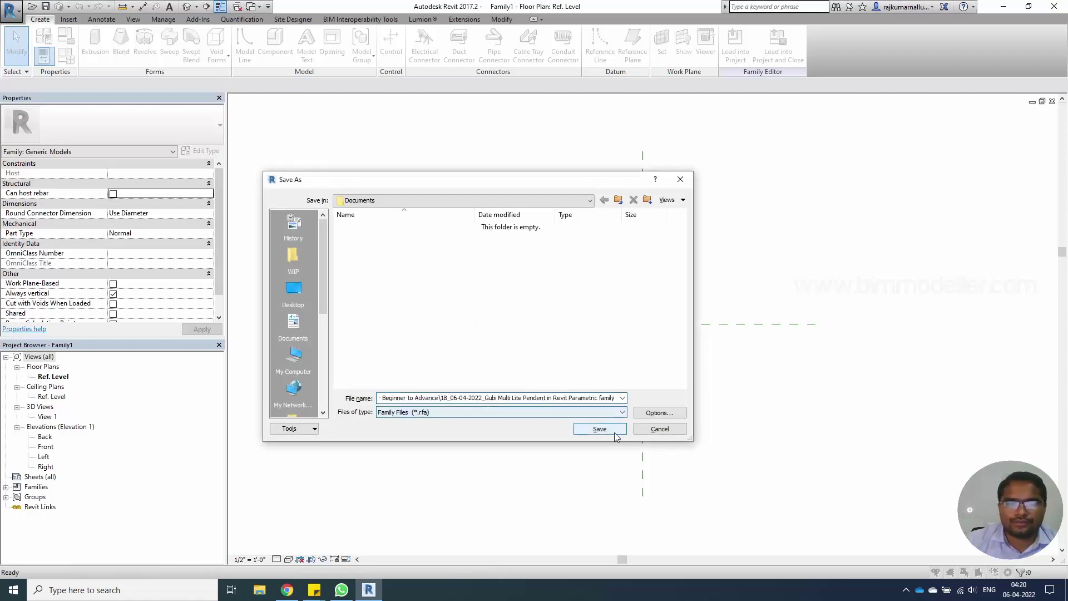
pyautogui.click(600, 428)
pyautogui.tripleClick(487, 398)
pyautogui.press('BackSpace')
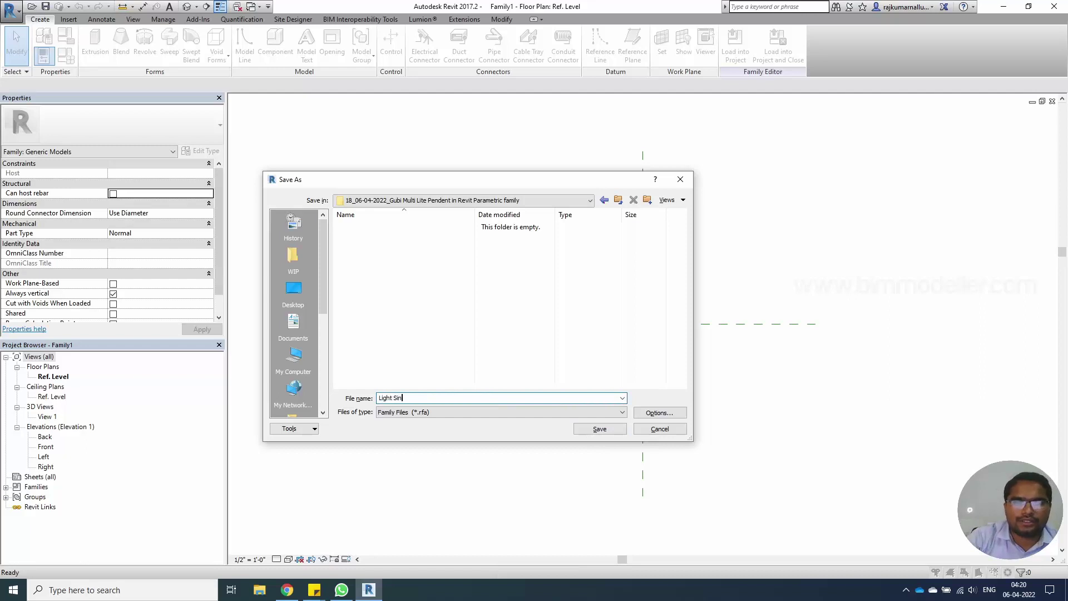
pyautogui.click(660, 413)
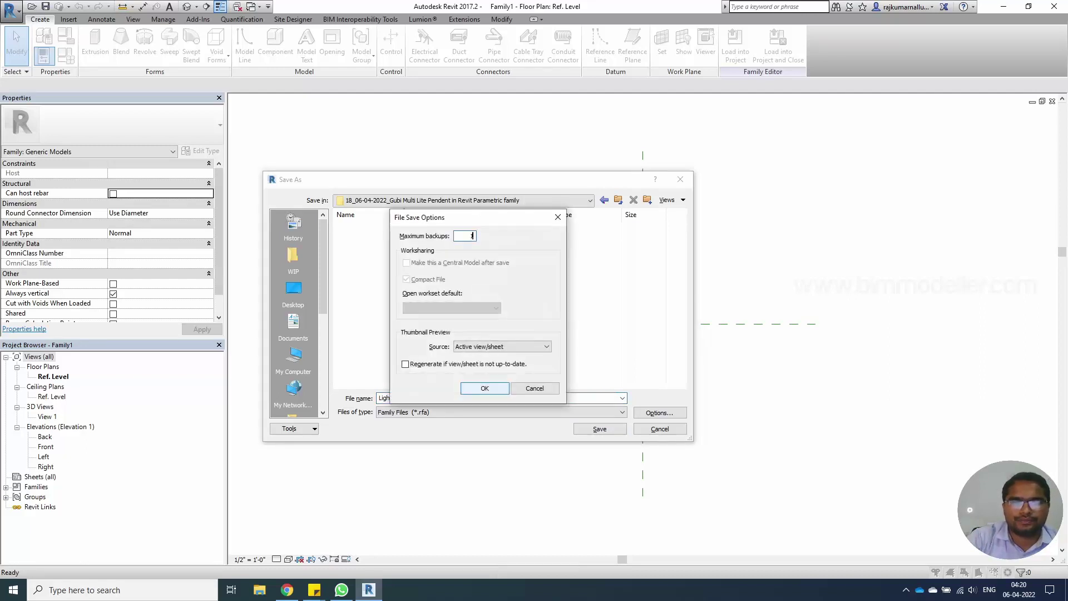
pyautogui.click(482, 386)
pyautogui.click(600, 428)
# - Import the image GUBP150826_sp.jpeg into the Front elevation, placing its lamp ring around the crossing of the centre plane and Ref. Level
pyautogui.click(70, 20)
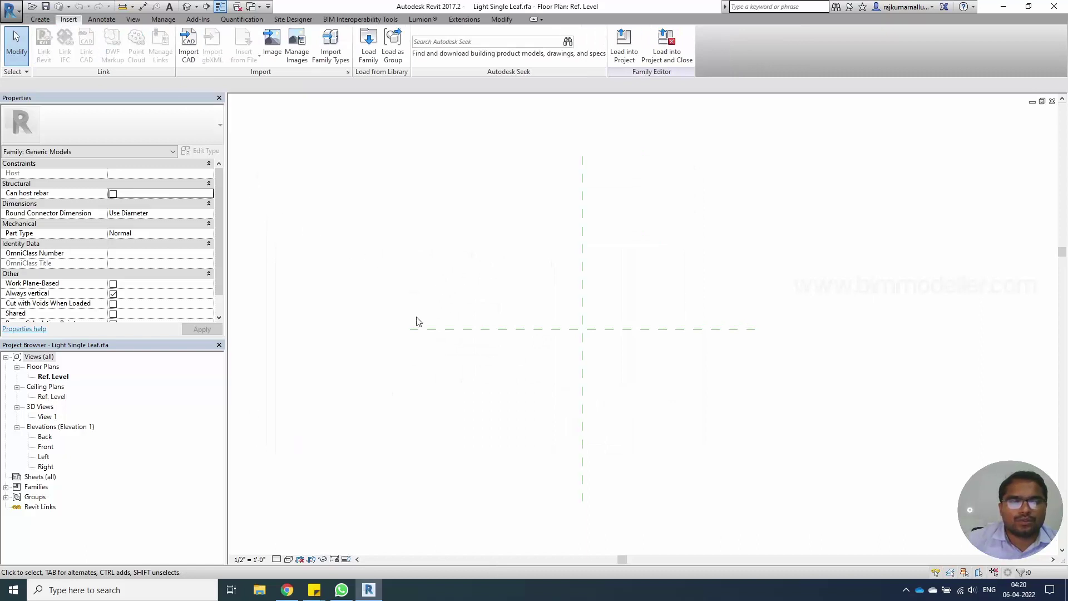
pyautogui.doubleClick(42, 448)
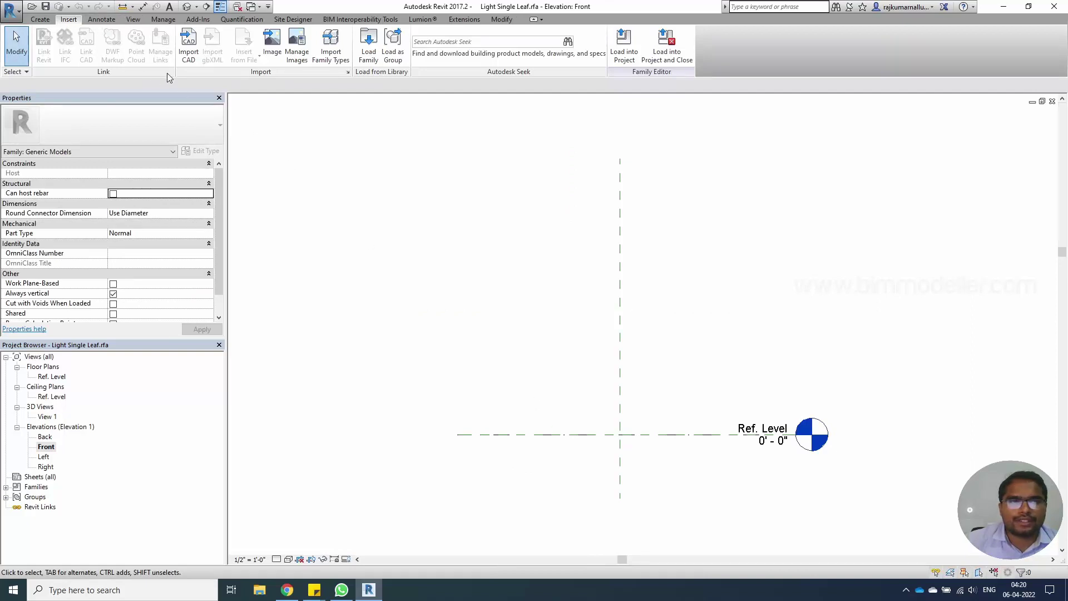
pyautogui.click(272, 44)
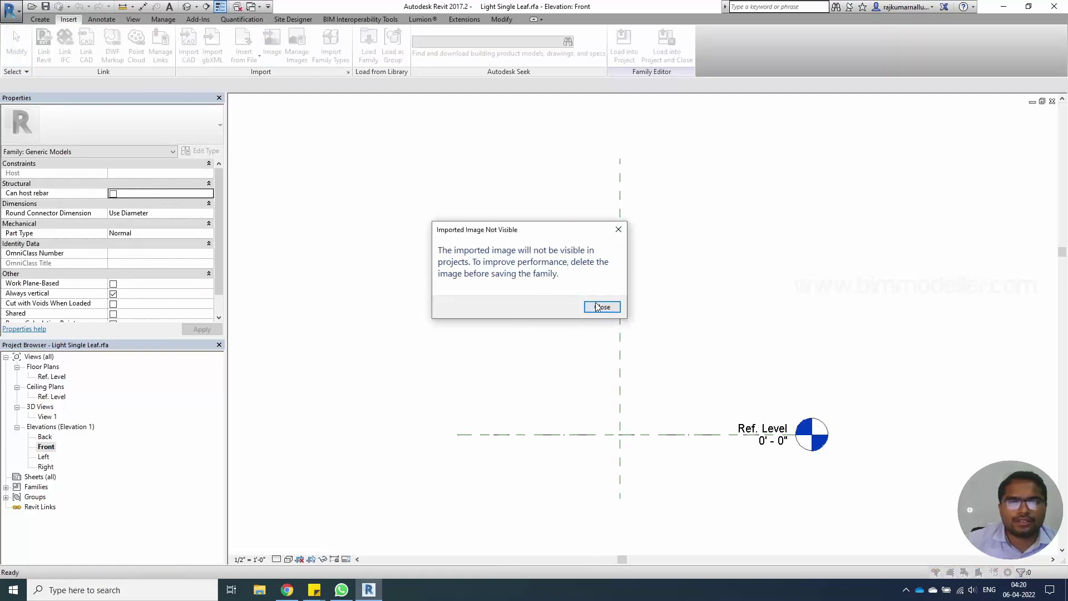
pyautogui.click(597, 307)
pyautogui.click(350, 212)
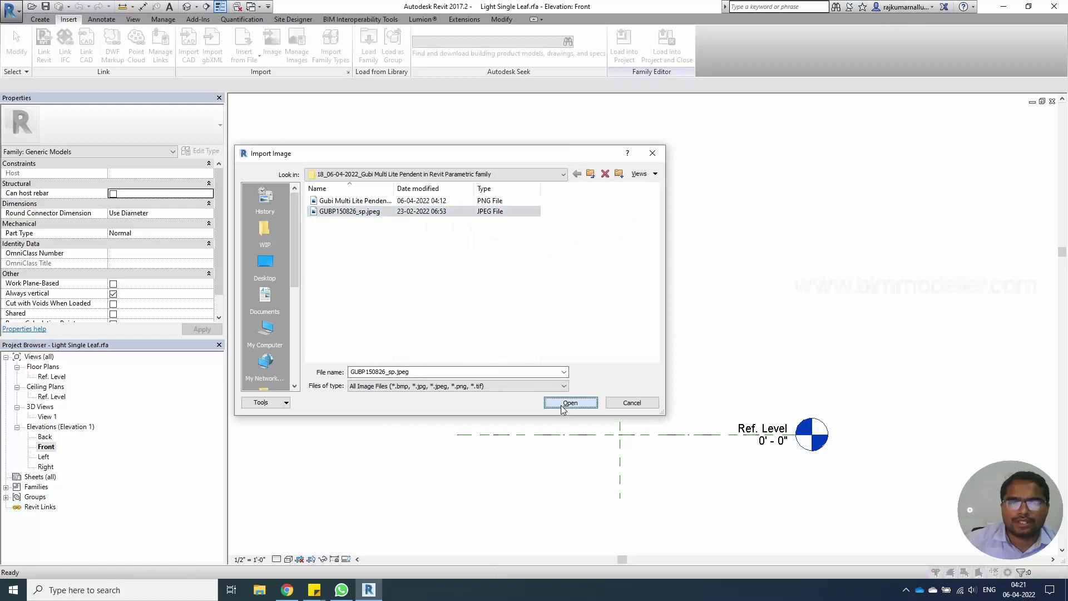
pyautogui.click(570, 403)
pyautogui.click(658, 369)
# - Scale the reference image graphically so that the lamp's overall width dimension line spans 15.3"
pyautogui.moveTo(668, 402); pyautogui.dragTo(540, 359, button='middle')
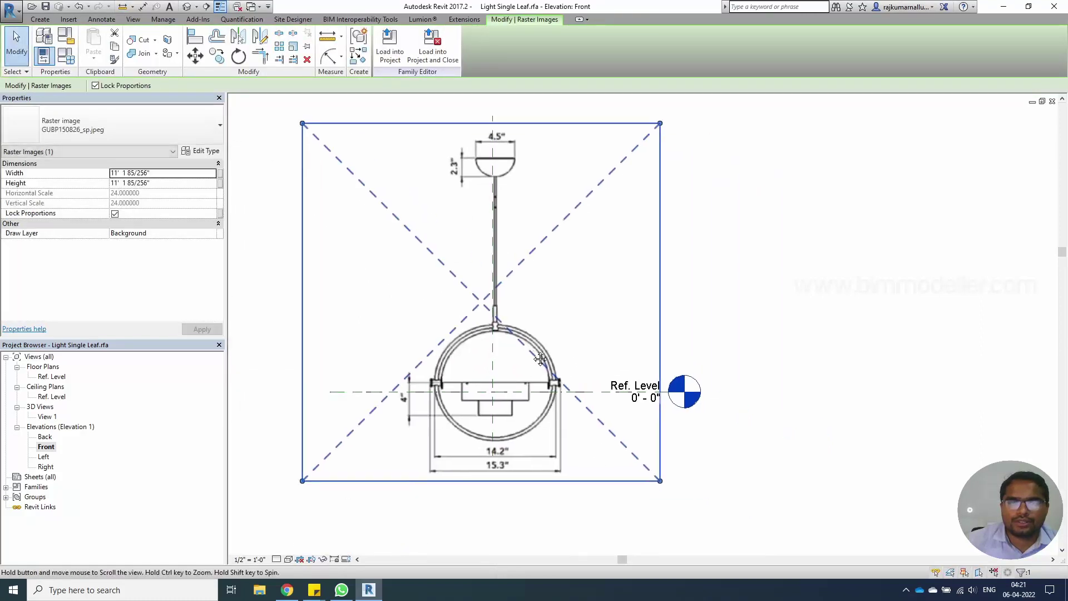
pyautogui.scroll(-2, 540, 359)
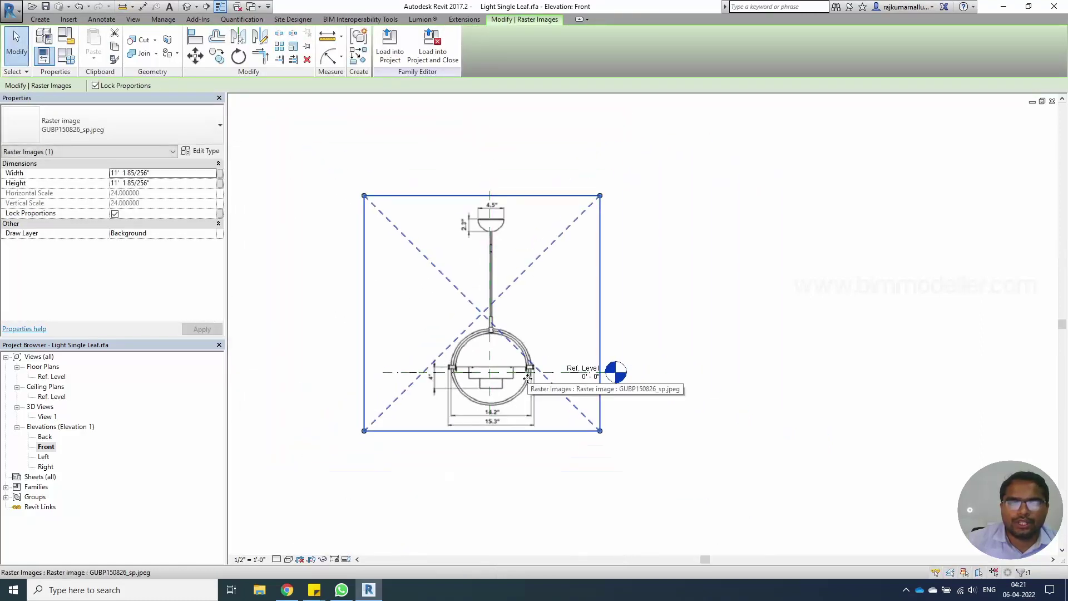
pyautogui.scroll(1, 527, 378)
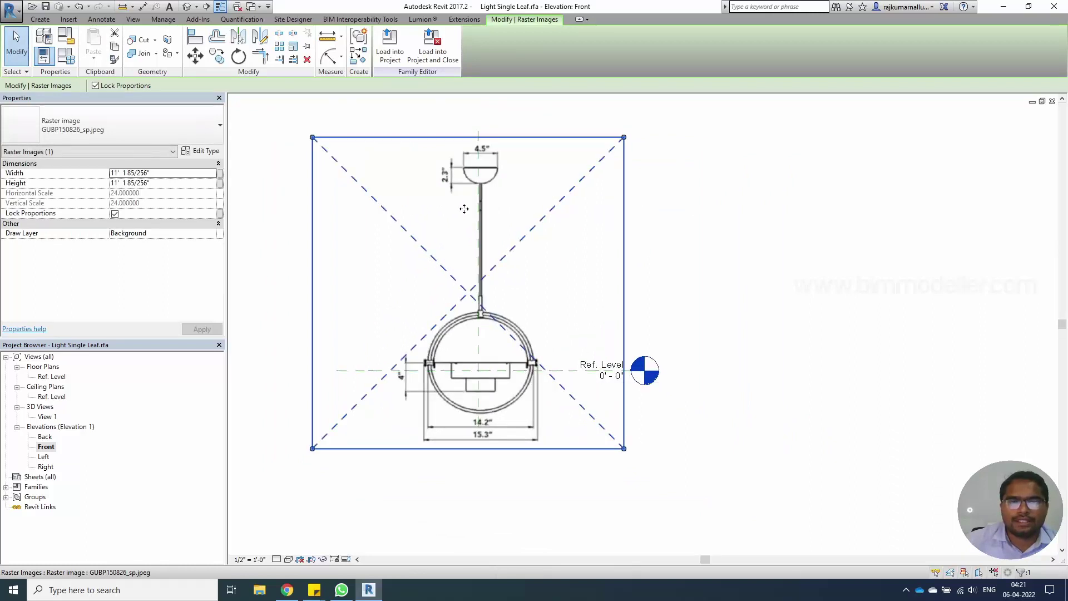
pyautogui.scroll(3, 489, 430)
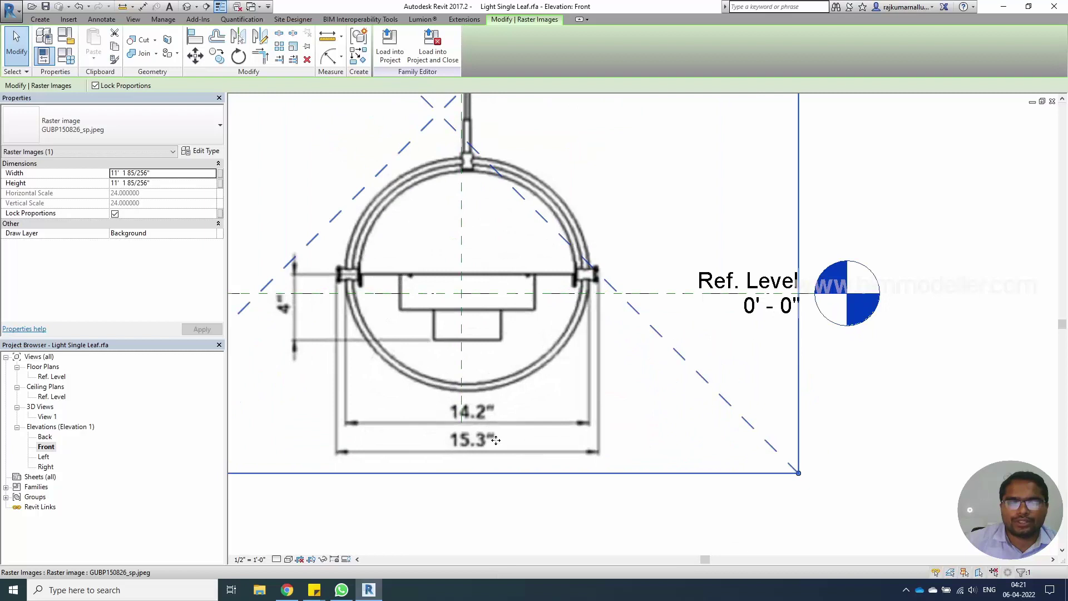
pyautogui.scroll(-2, 496, 441)
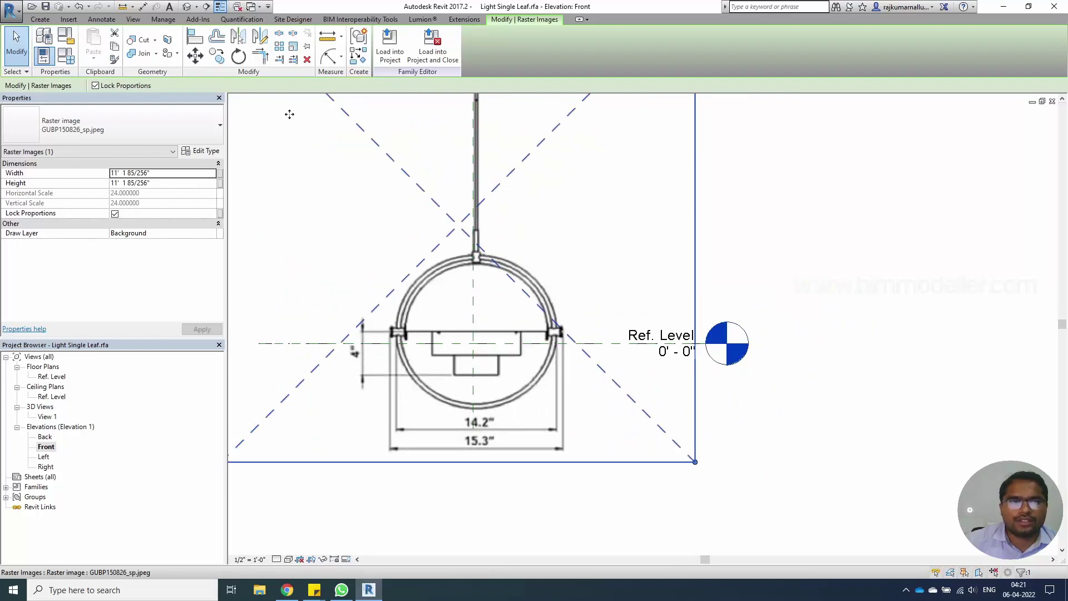
pyautogui.click(293, 46)
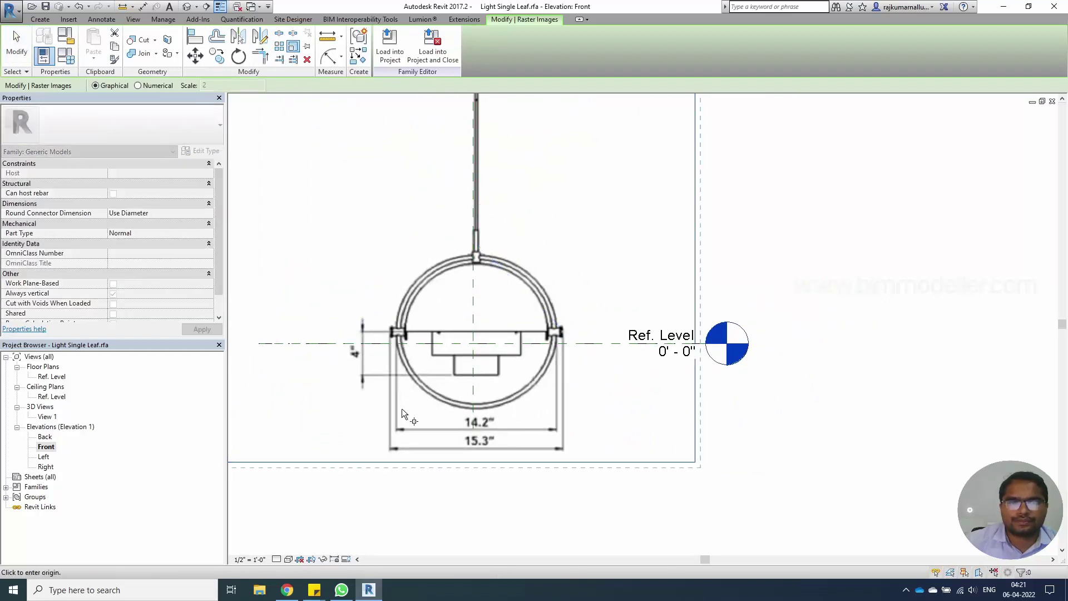
pyautogui.scroll(5, 389, 447)
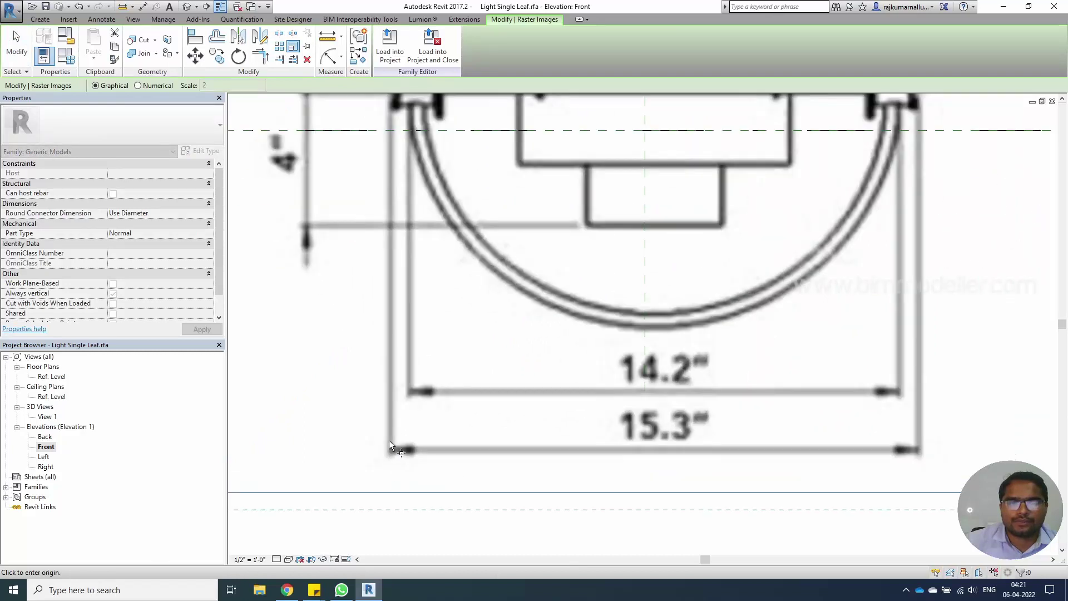
pyautogui.click(390, 440)
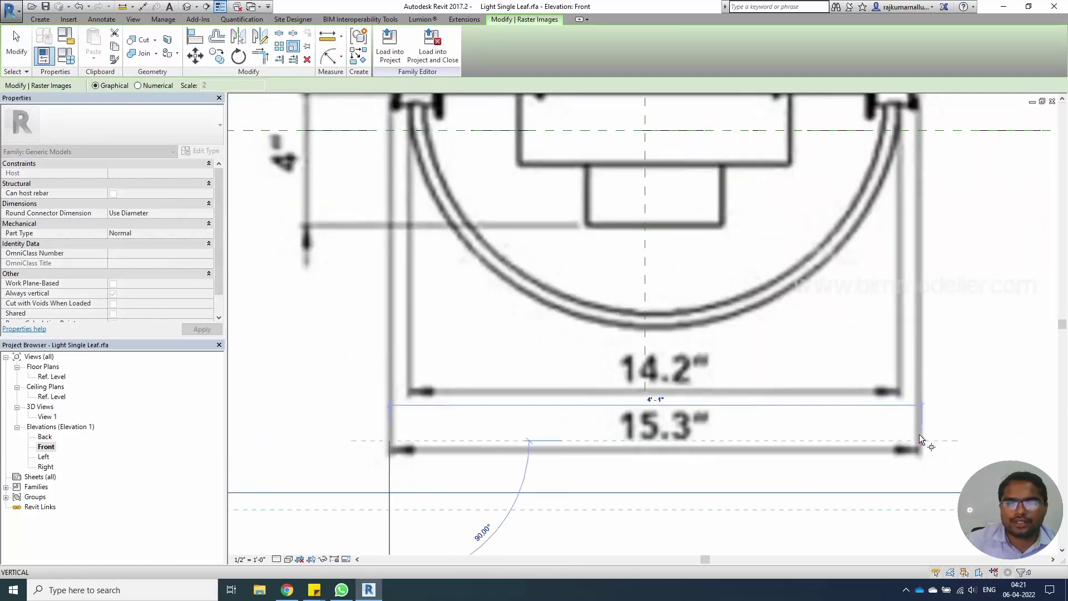
pyautogui.scroll(2, 919, 440)
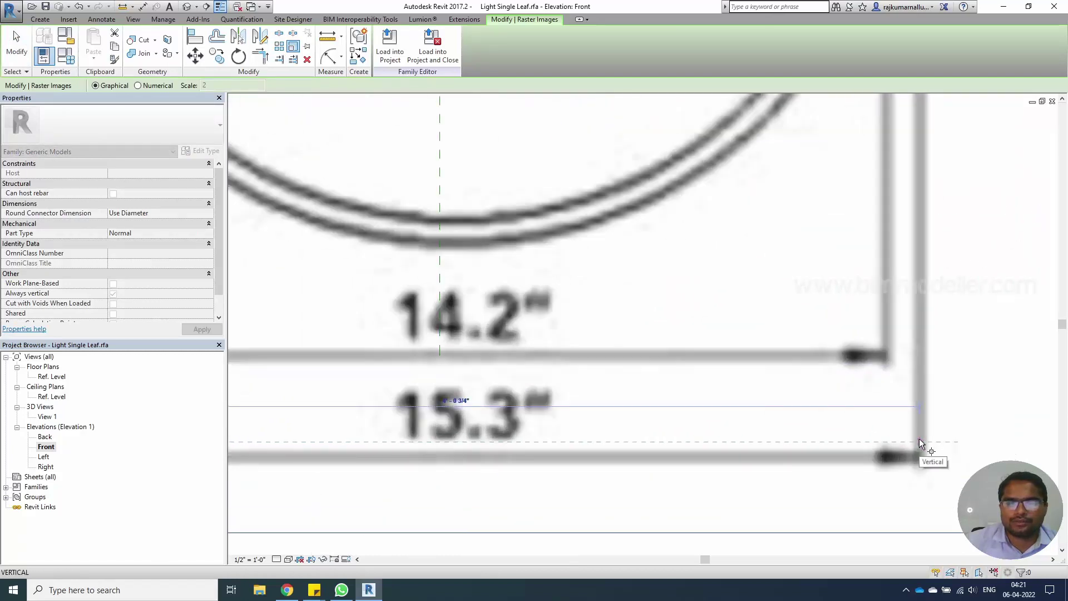
pyautogui.click(919, 439)
pyautogui.scroll(-2, 919, 438)
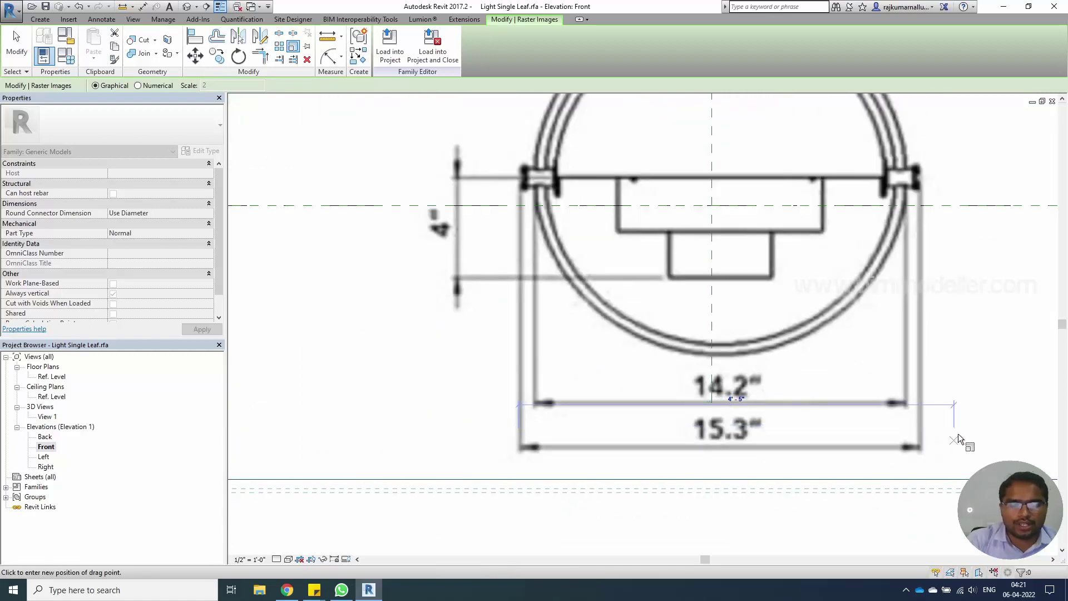
pyautogui.write('15.')
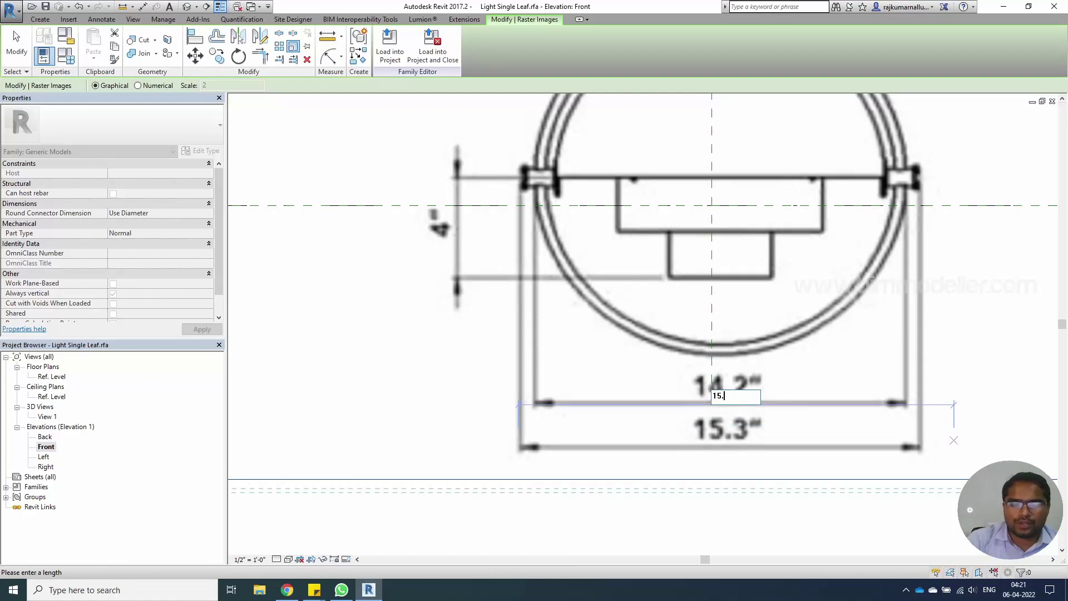
pyautogui.write('3"')
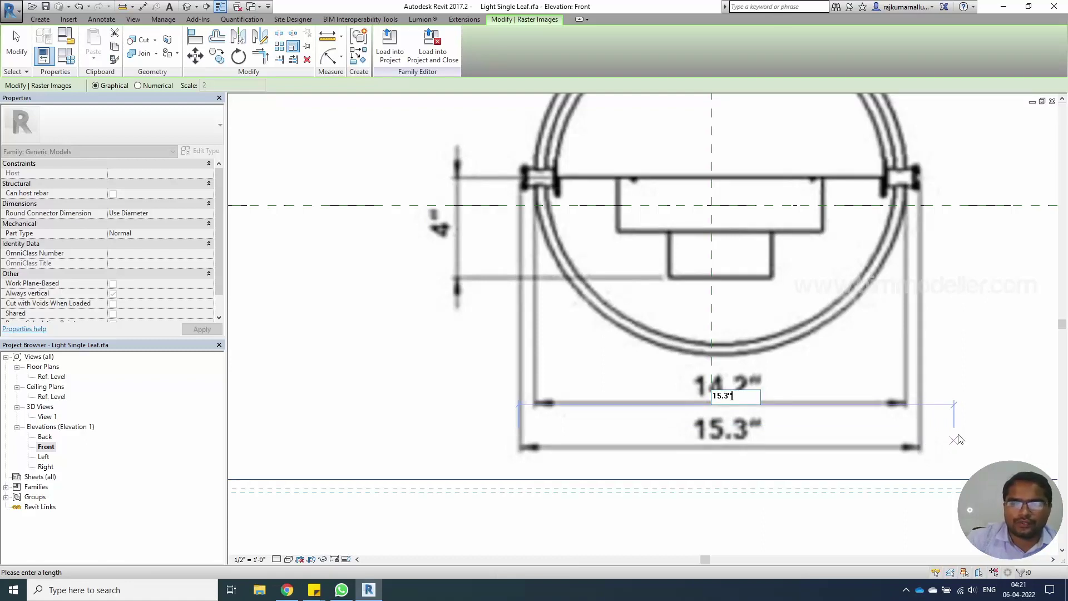
pyautogui.press('Return')
pyautogui.scroll(-5, 957, 438)
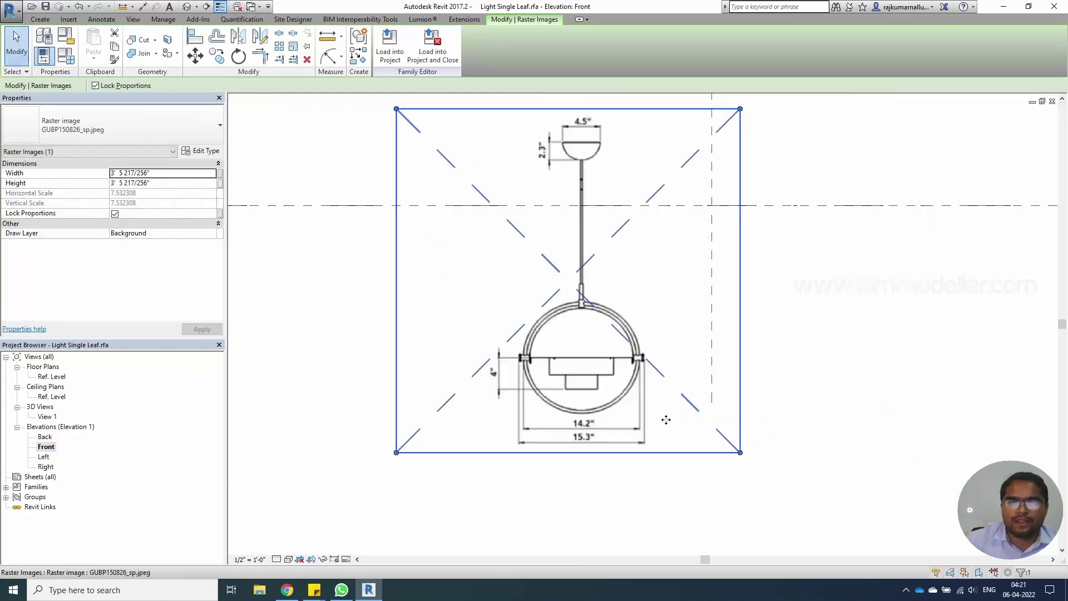
# - Move the scaled image so the pendant's stem lies on the centre plane and the ring's horizontal diameter on the Ref. Level
pyautogui.scroll(-2, 355, 356)
pyautogui.scroll(2, 439, 381)
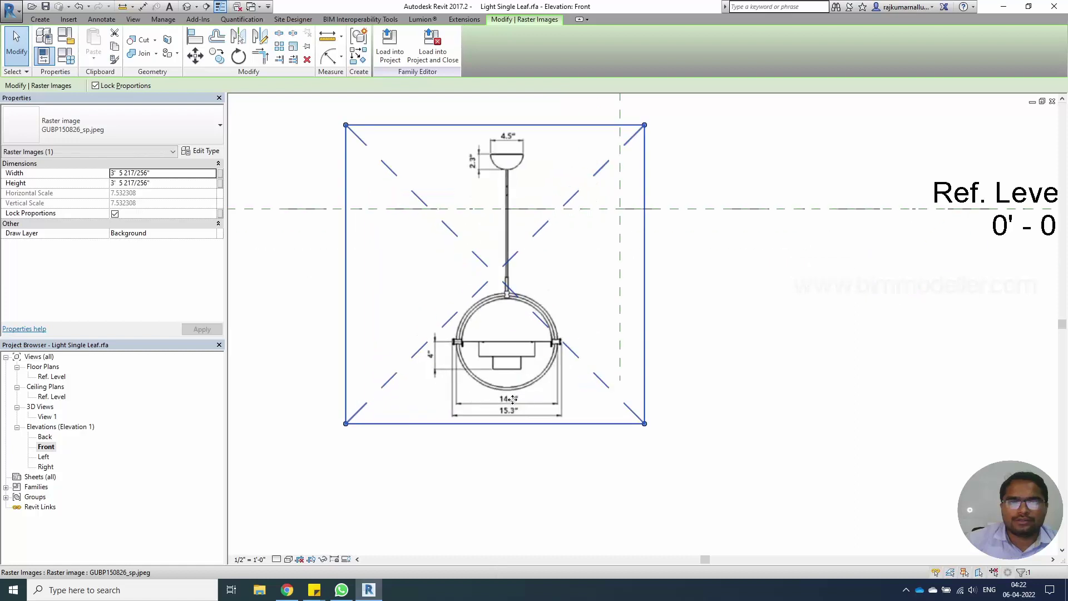
pyautogui.moveTo(512, 399); pyautogui.dragTo(598, 239)
pyautogui.moveTo(627, 250); pyautogui.dragTo(523, 370, button='middle')
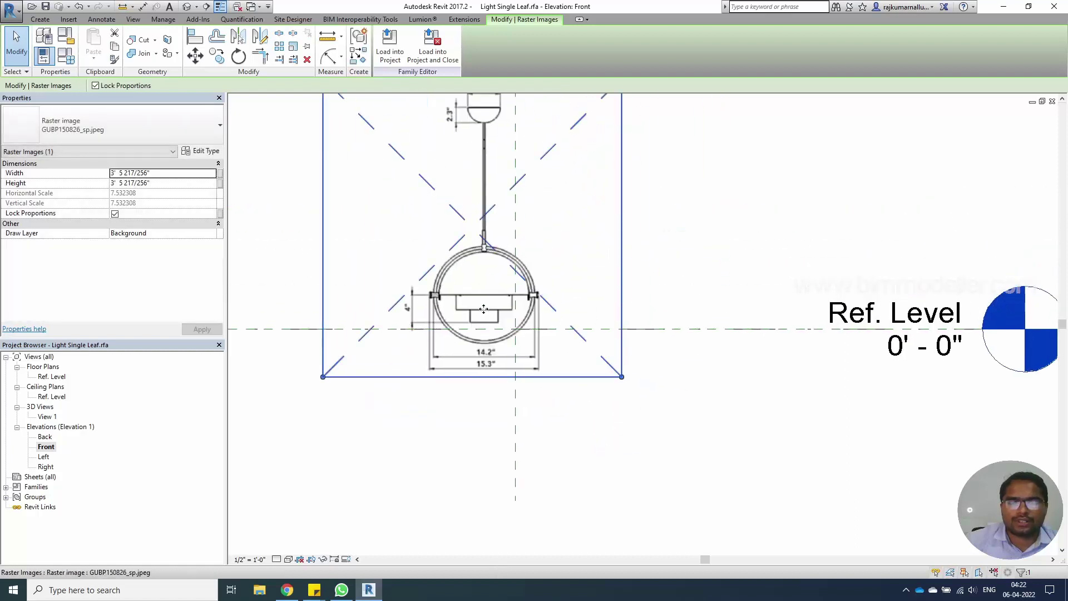
pyautogui.moveTo(484, 309); pyautogui.dragTo(532, 353)
pyautogui.scroll(2, 532, 354)
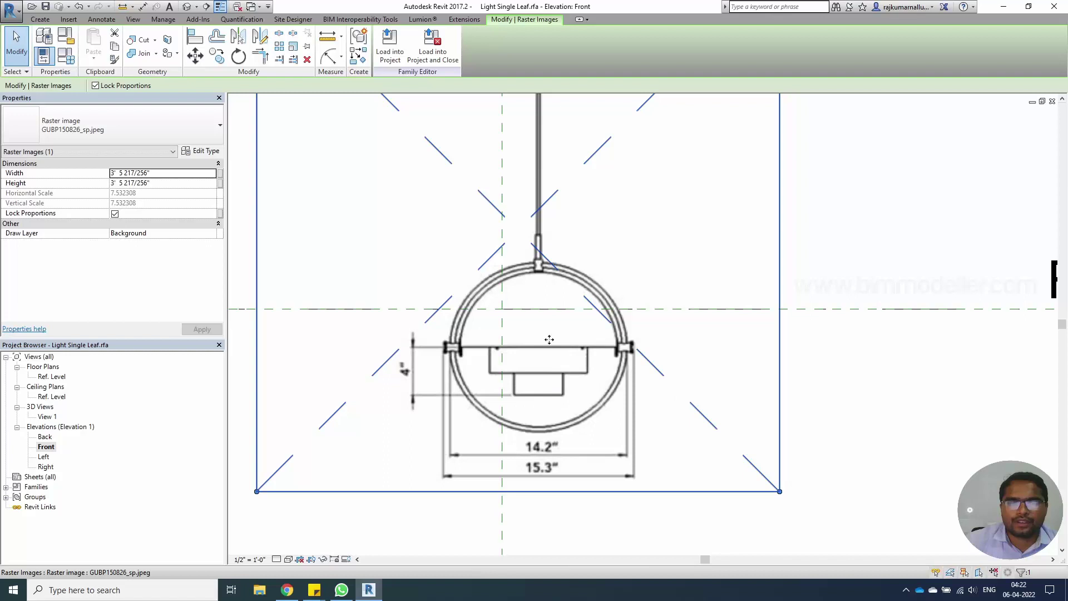
pyautogui.moveTo(549, 340); pyautogui.dragTo(515, 303)
pyautogui.scroll(-2, 520, 329)
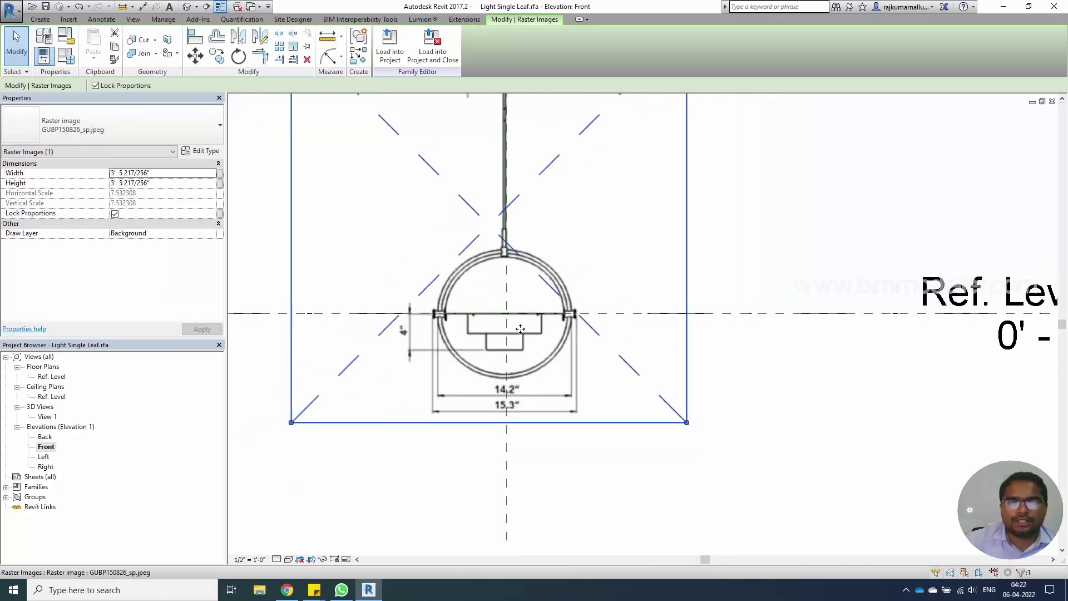
pyautogui.moveTo(530, 343); pyautogui.dragTo(538, 361, button='middle')
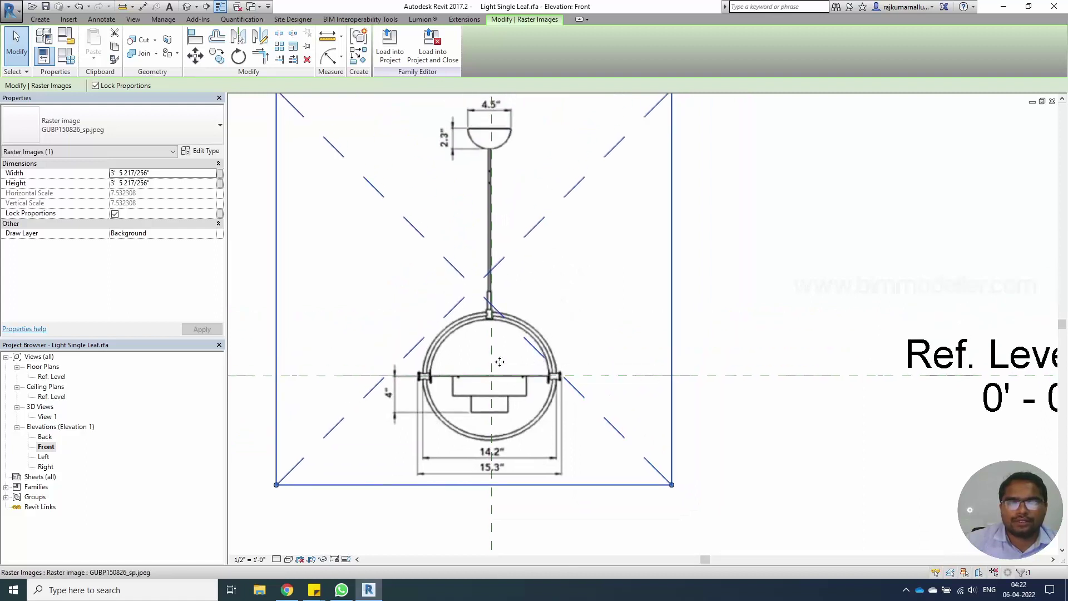
pyautogui.scroll(1, 506, 375)
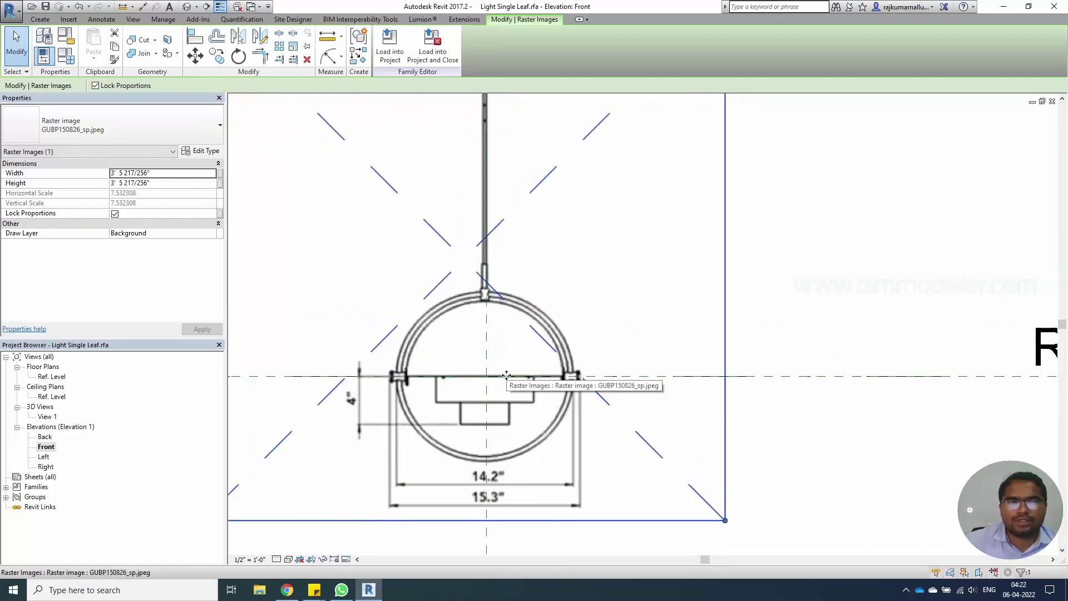
pyautogui.scroll(-2, 506, 376)
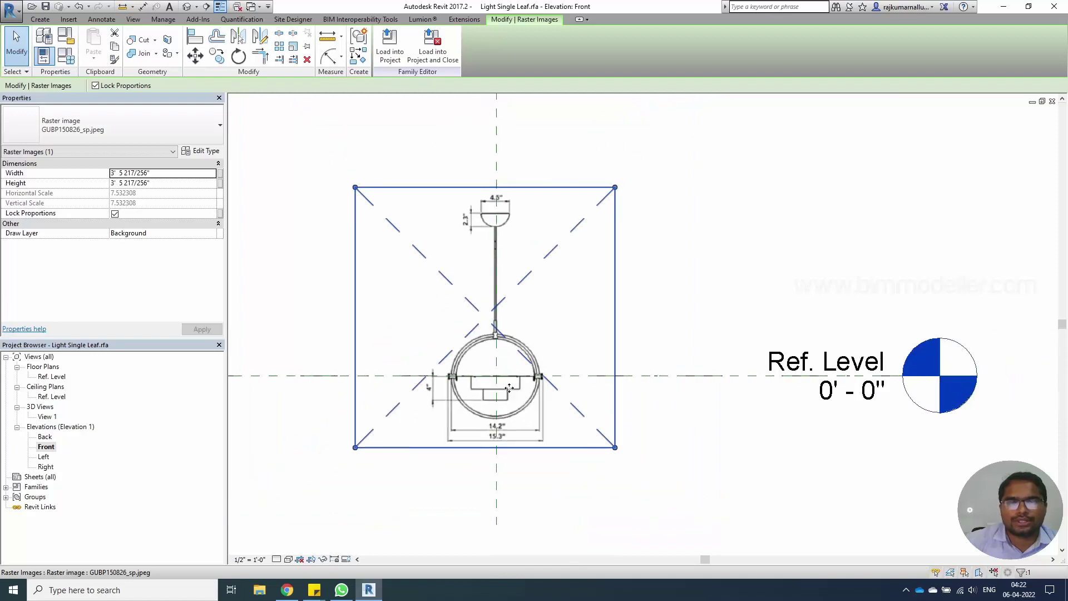
pyautogui.scroll(1, 510, 388)
# - Move the reference image sideways so the whole lamp ring sits clear to the right of the vertical centre plane
pyautogui.moveTo(521, 347); pyautogui.dragTo(522, 341)
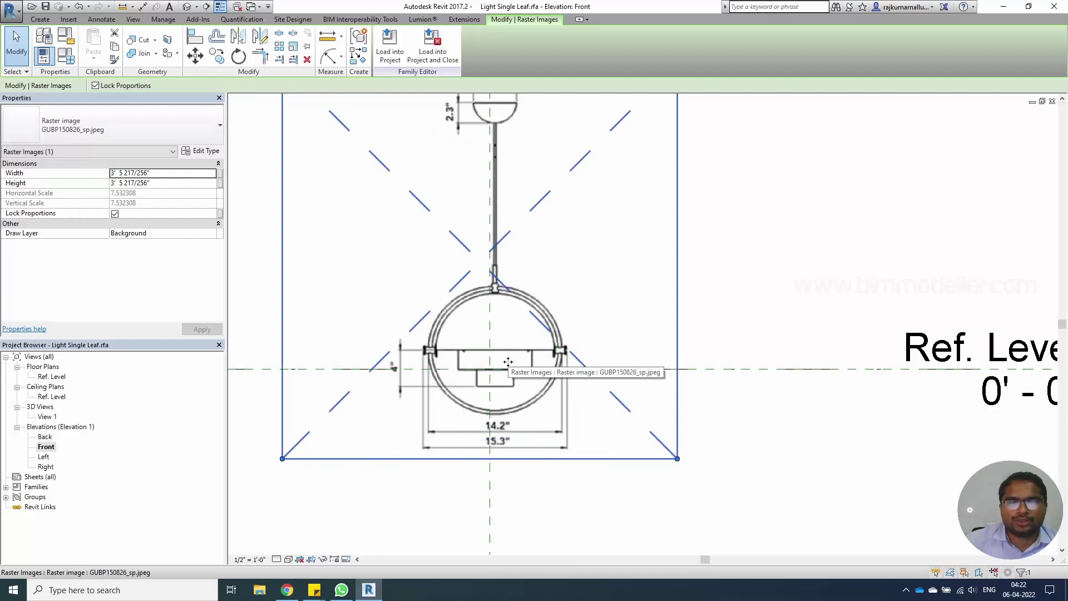
pyautogui.moveTo(513, 352); pyautogui.dragTo(608, 349)
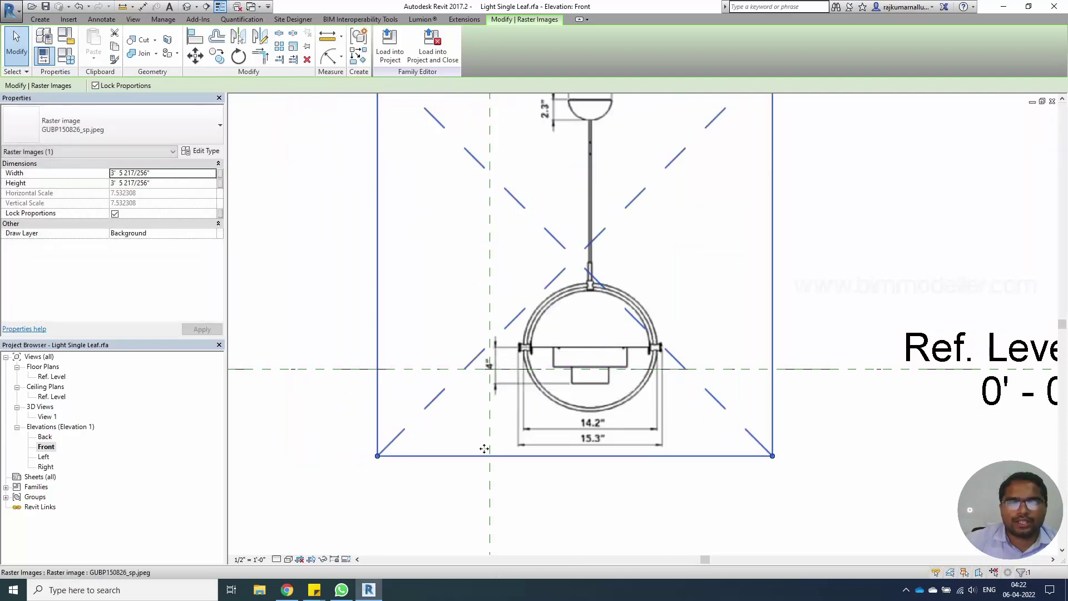
pyautogui.click(428, 493)
# - In the Left elevation, draw a reference line from the centre plane and Ref. Level intersection, rising rightward about 30° off vertical
pyautogui.click(42, 459)
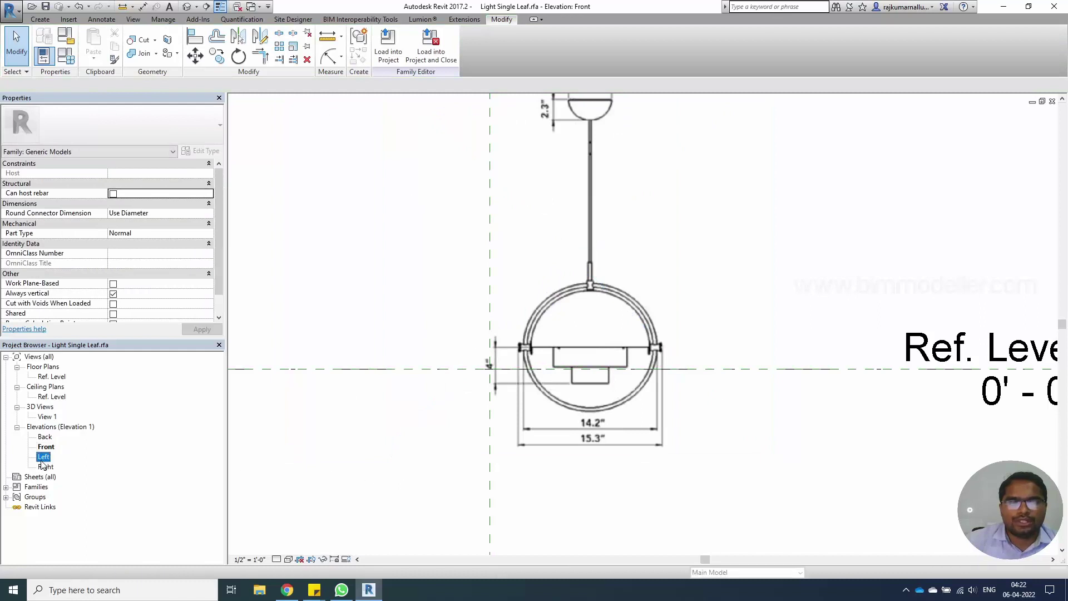
pyautogui.doubleClick(44, 457)
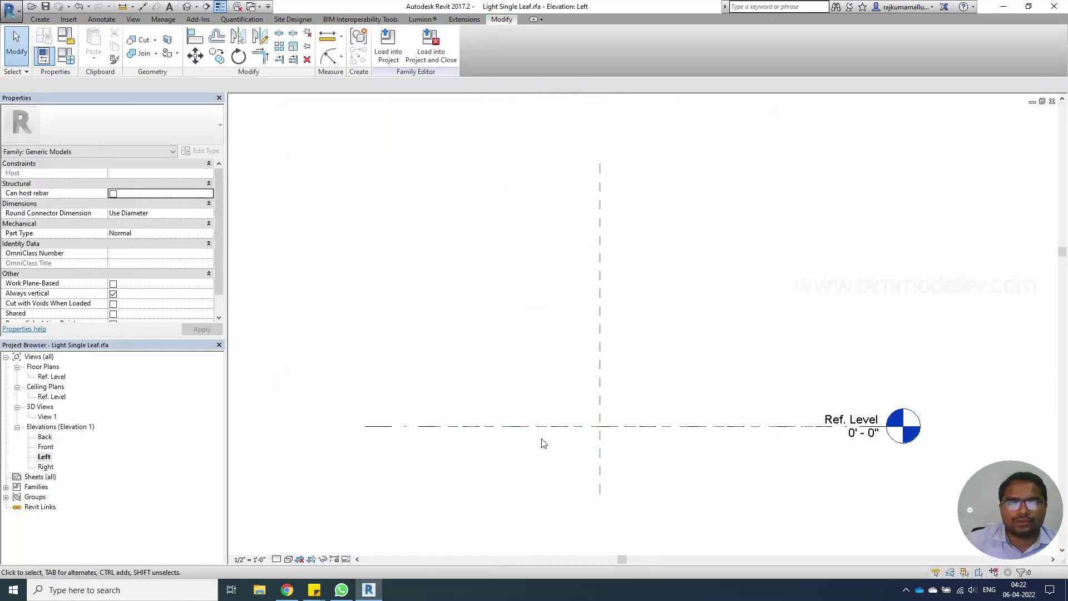
pyautogui.scroll(2, 601, 435)
pyautogui.click(40, 19)
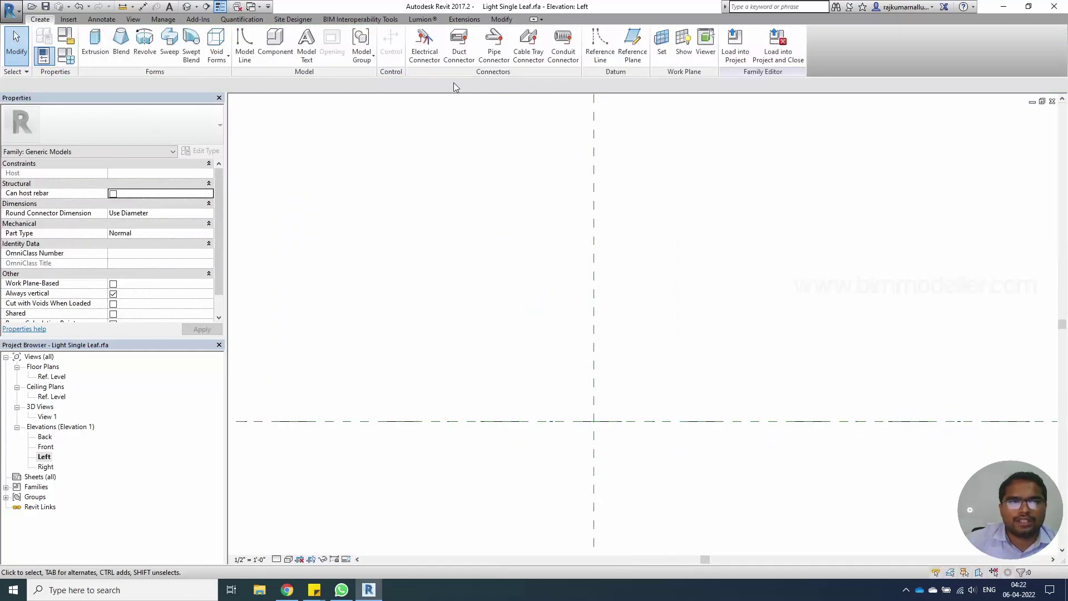
pyautogui.click(600, 45)
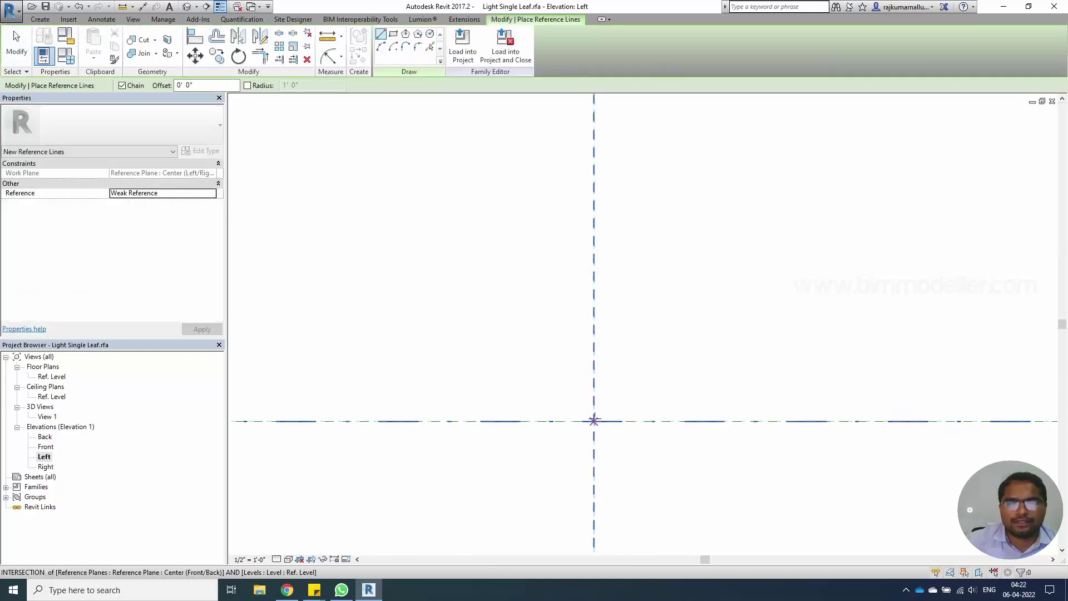
pyautogui.click(594, 420)
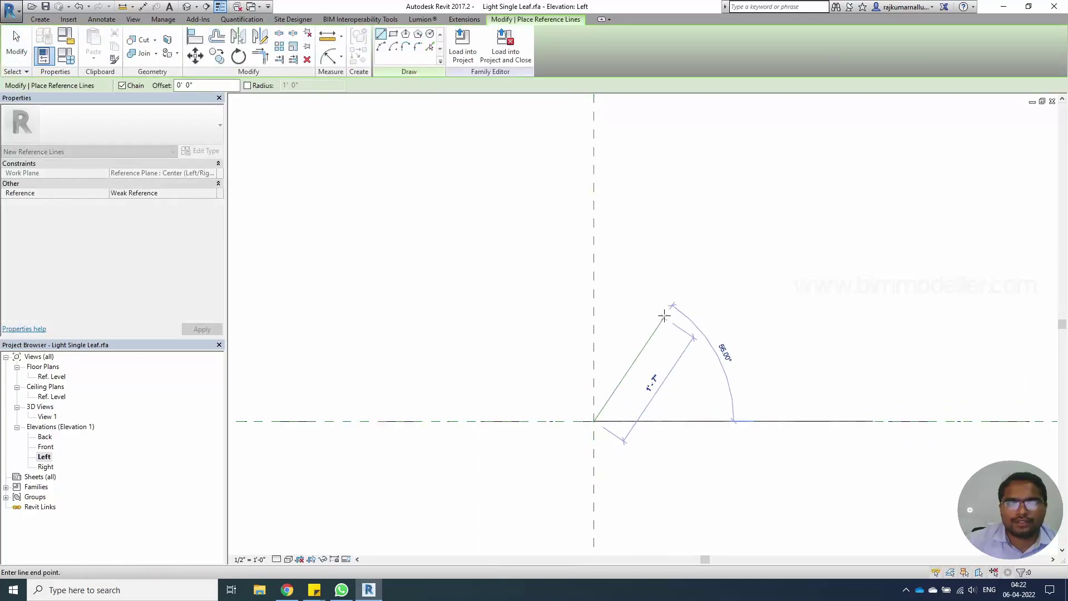
pyautogui.click(685, 262)
pyautogui.press('Escape')
pyautogui.press('Escape')
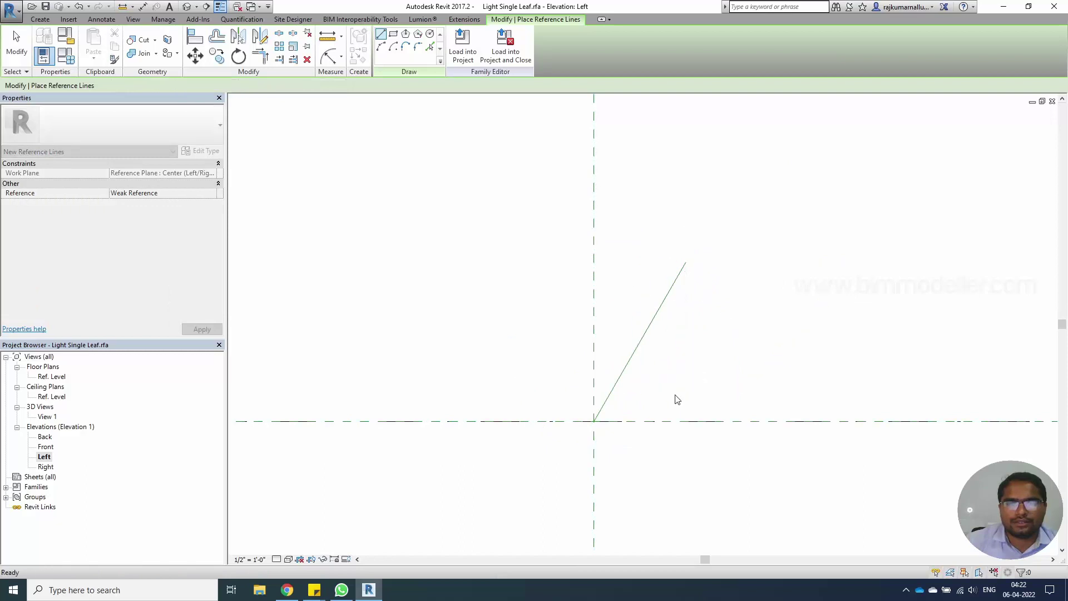
# - Add an angular dimension between the vertical centre plane and the sloped reference line
pyautogui.click(328, 56)
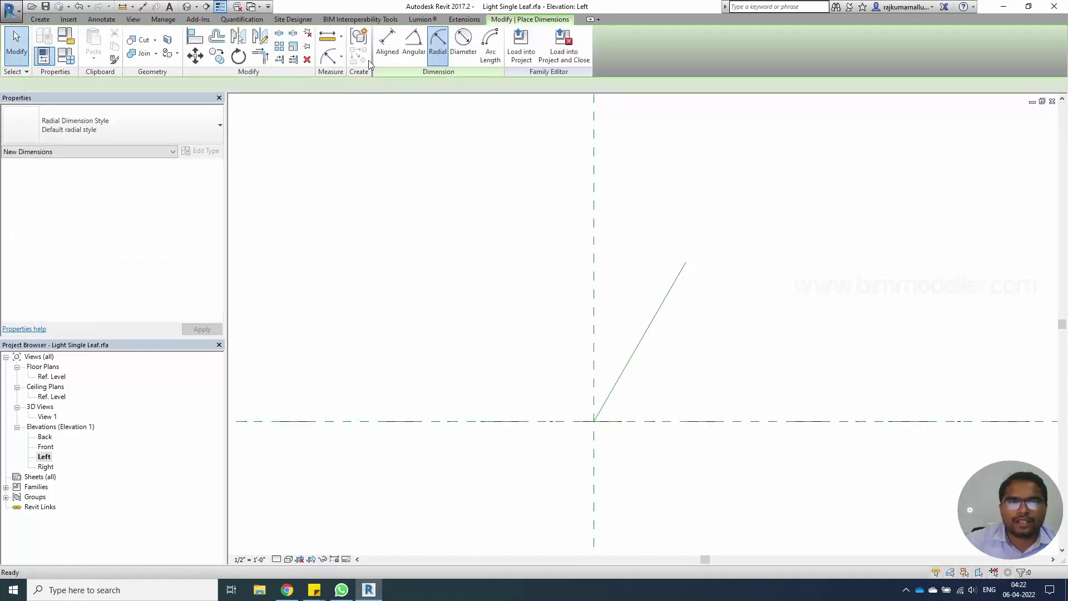
pyautogui.click(413, 44)
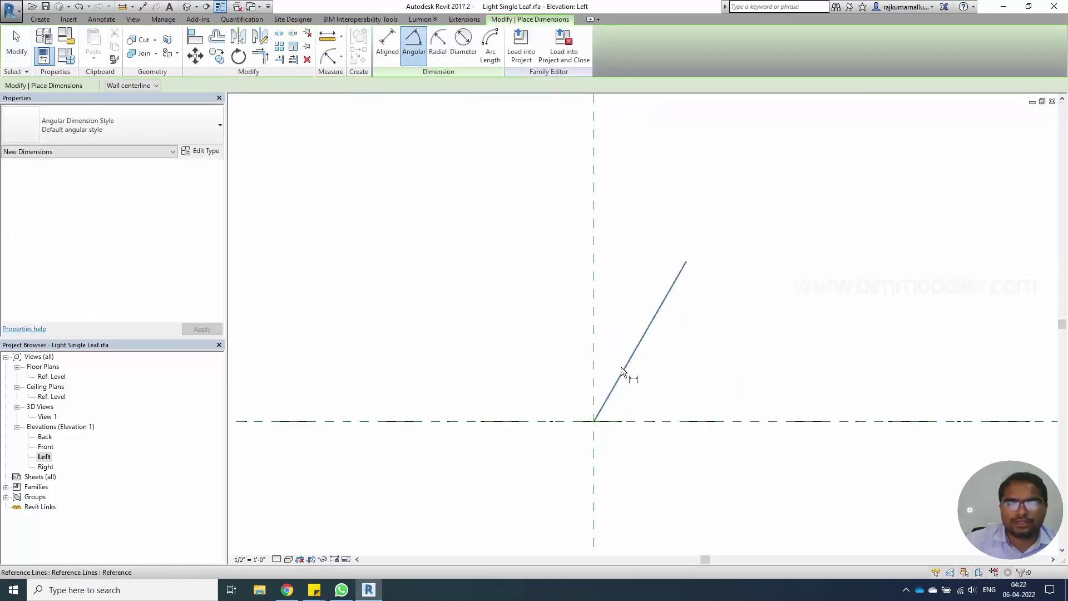
pyautogui.click(594, 344)
pyautogui.click(619, 326)
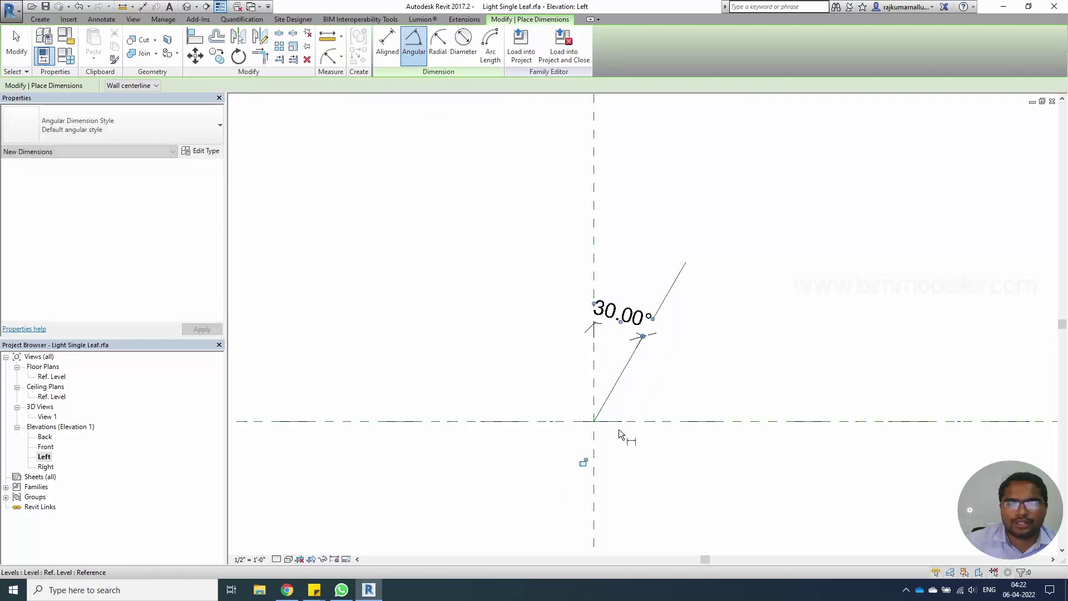
# - Align the reference line's lower endpoint to the Ref. Level and the vertical centre plane
pyautogui.press('l')
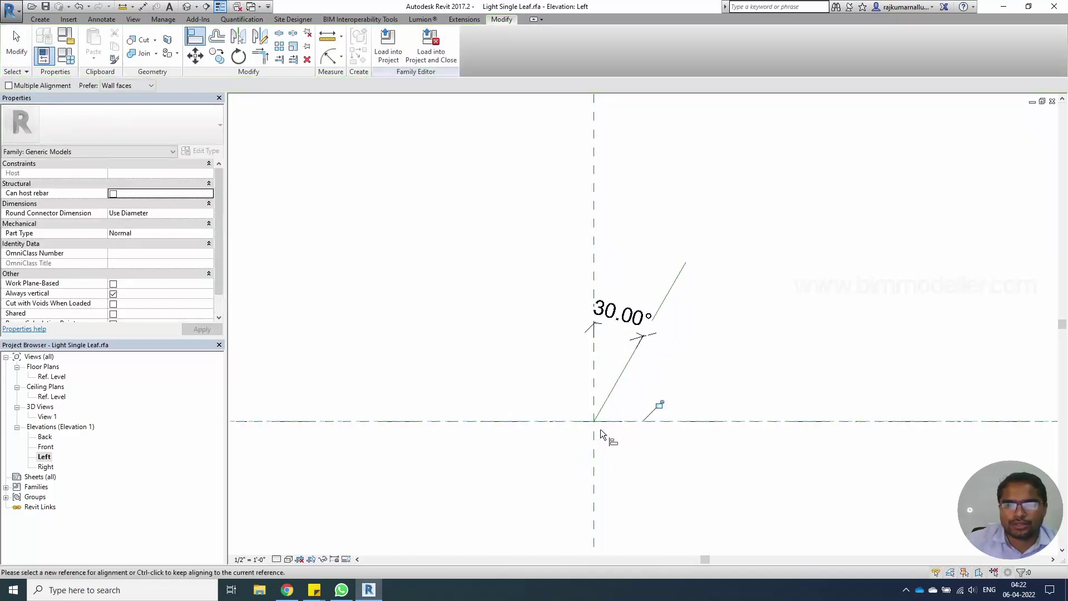
pyautogui.click(596, 420)
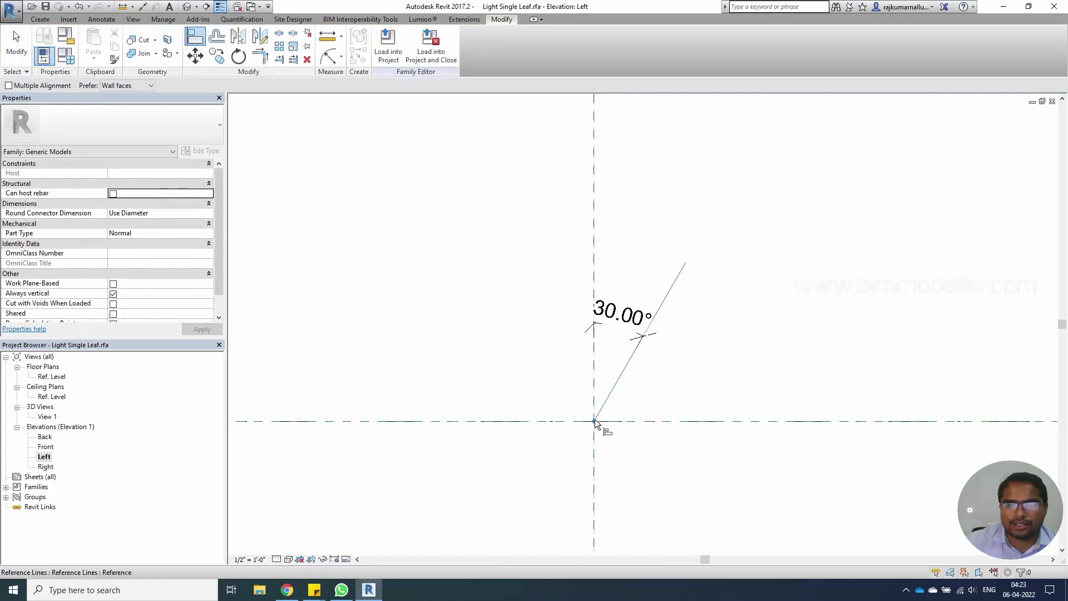
pyautogui.click(598, 423)
pyautogui.press('Escape')
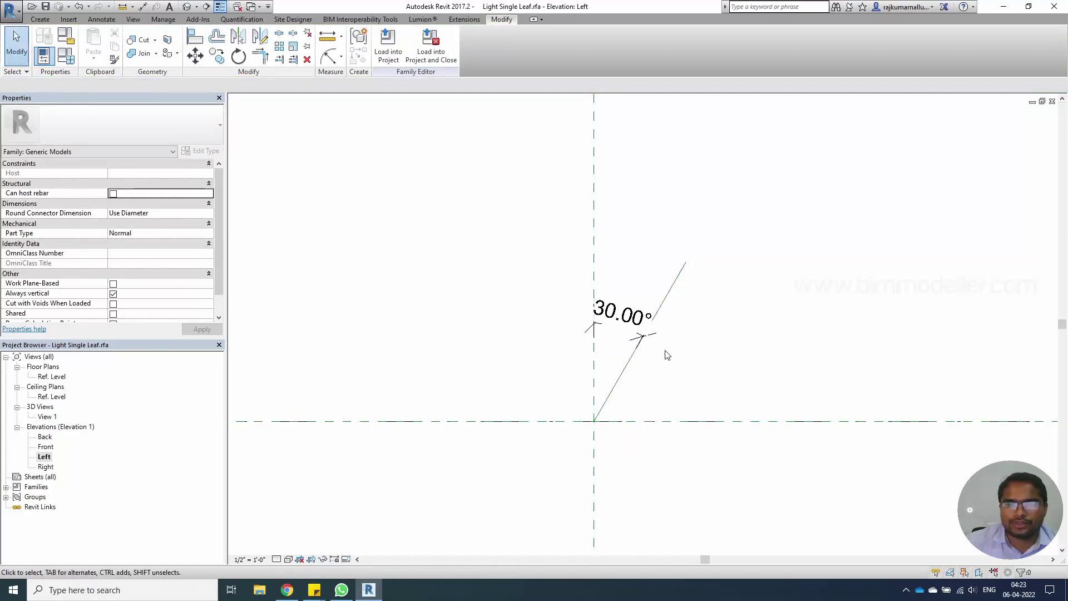
# - Label the angular dimension with a new family parameter named Angle
pyautogui.click(626, 316)
pyautogui.click(493, 46)
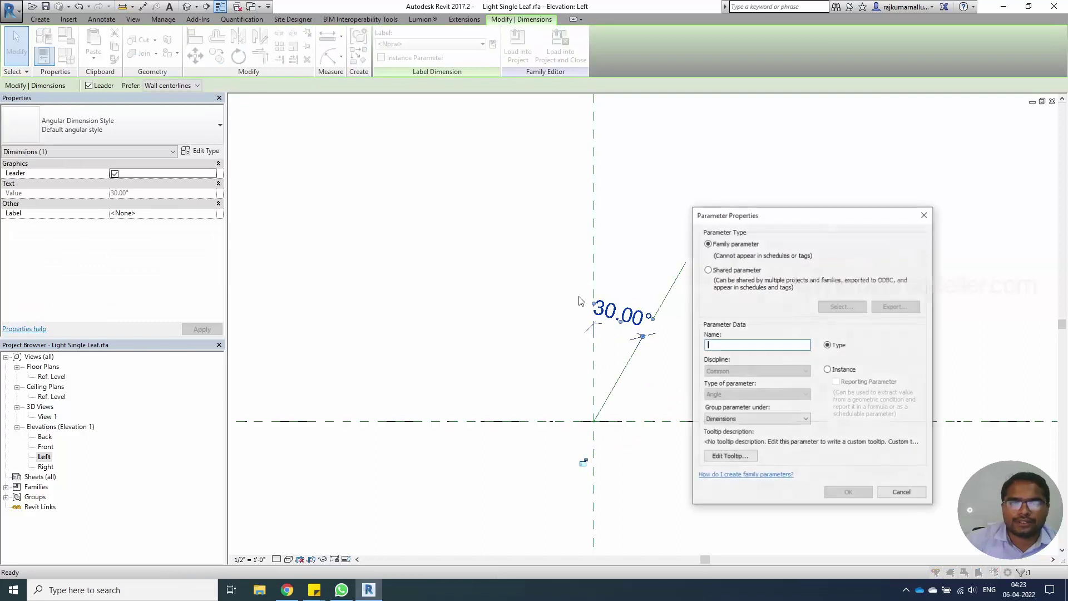
pyautogui.write('Angle')
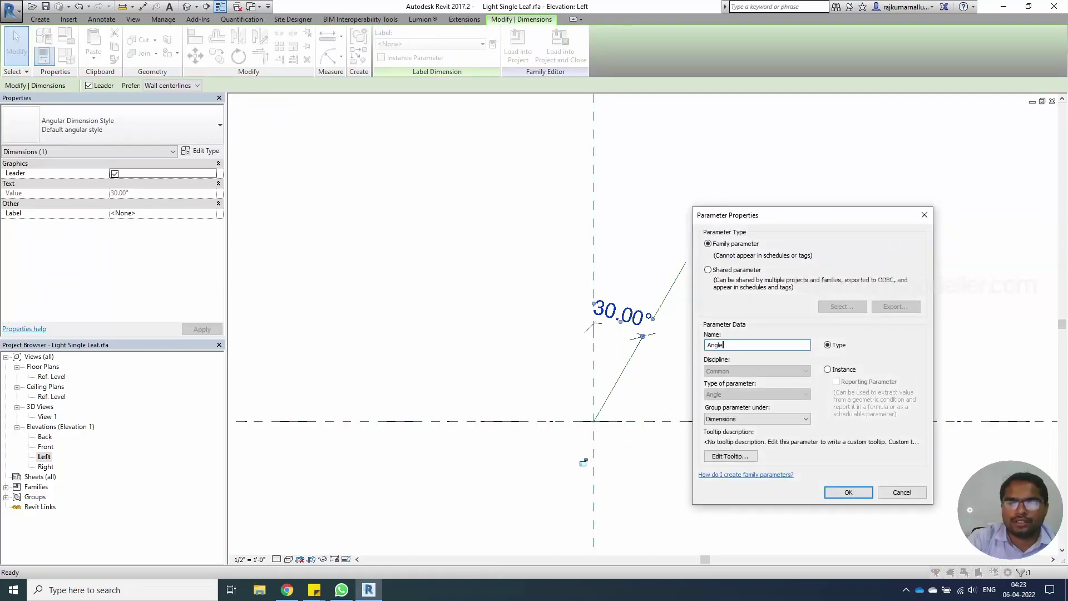
pyautogui.click(839, 492)
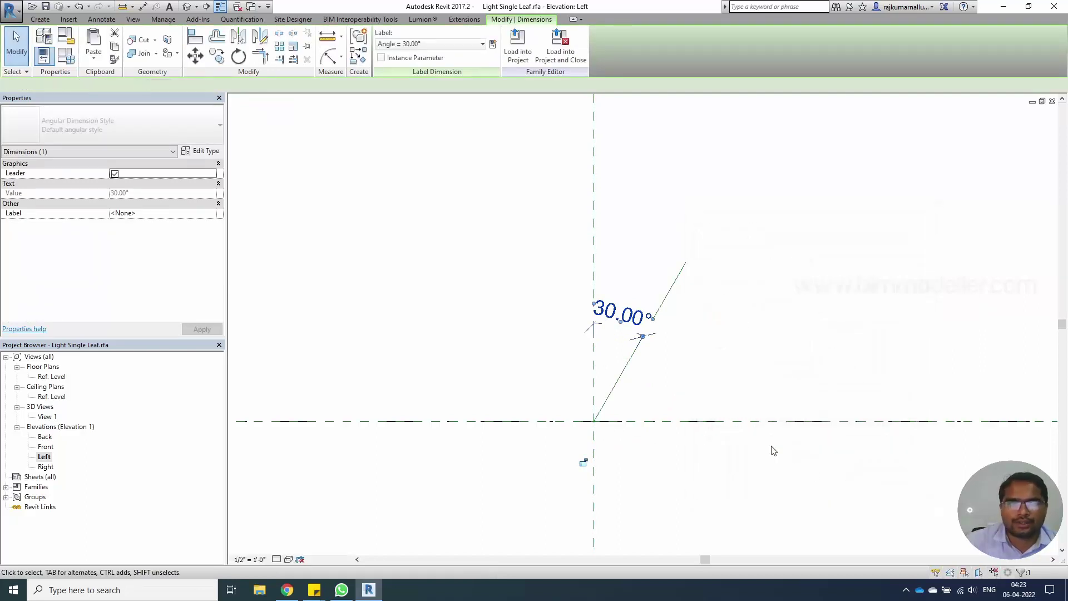
pyautogui.click(549, 377)
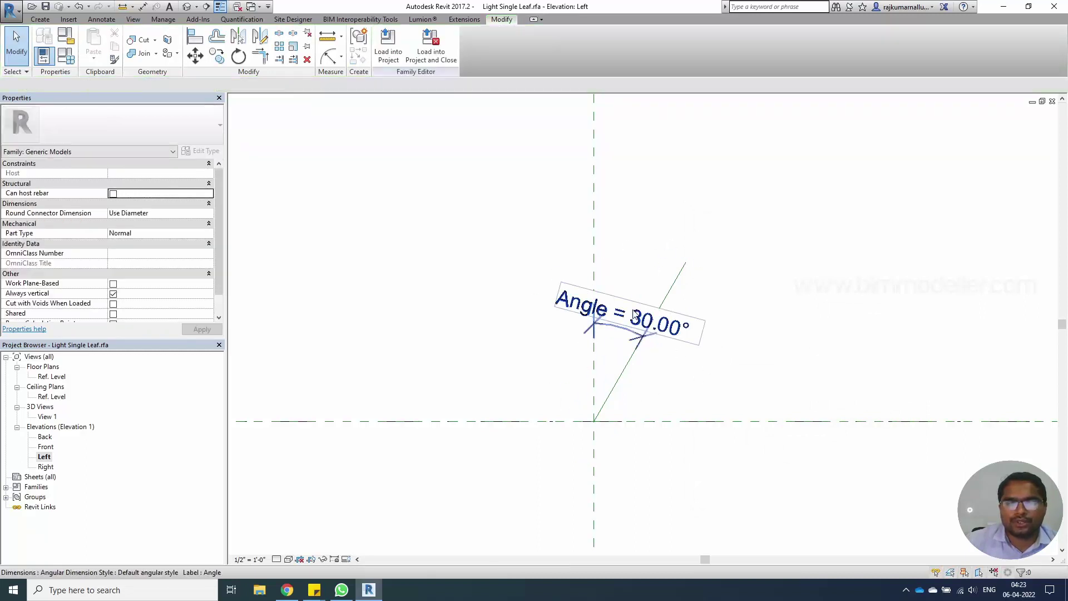
# - Change the Angle parameter to an instance parameter in the family types
pyautogui.click(65, 55)
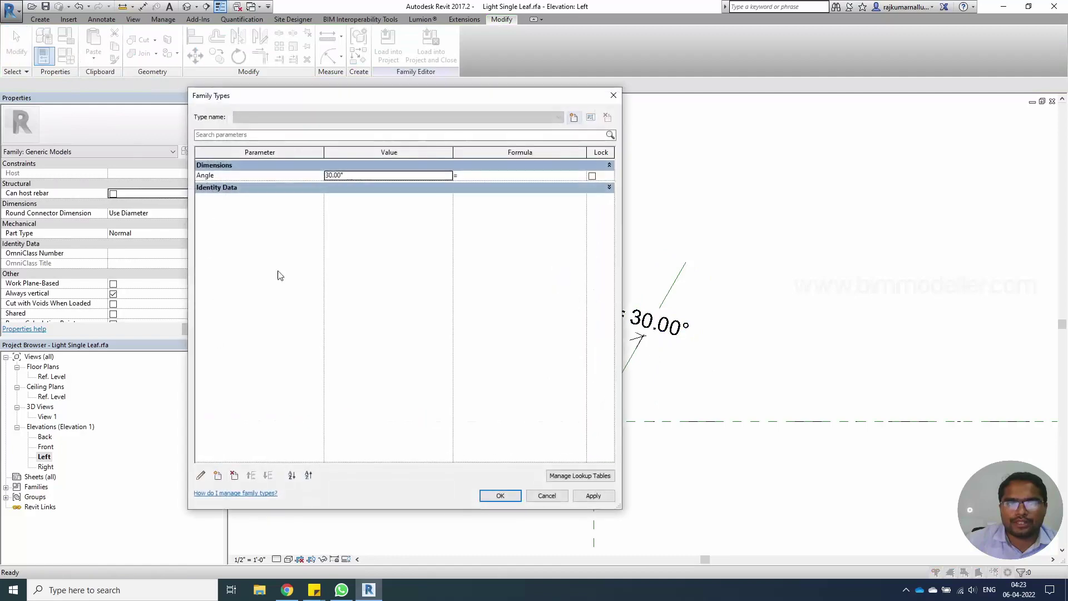
pyautogui.click(201, 475)
pyautogui.click(828, 370)
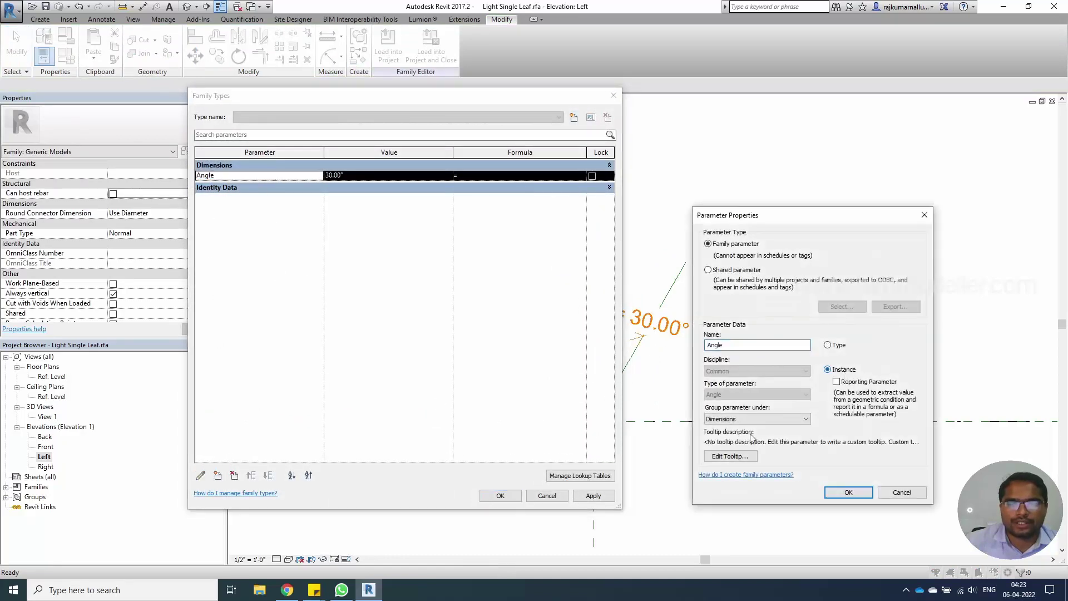
pyautogui.click(848, 492)
pyautogui.click(501, 495)
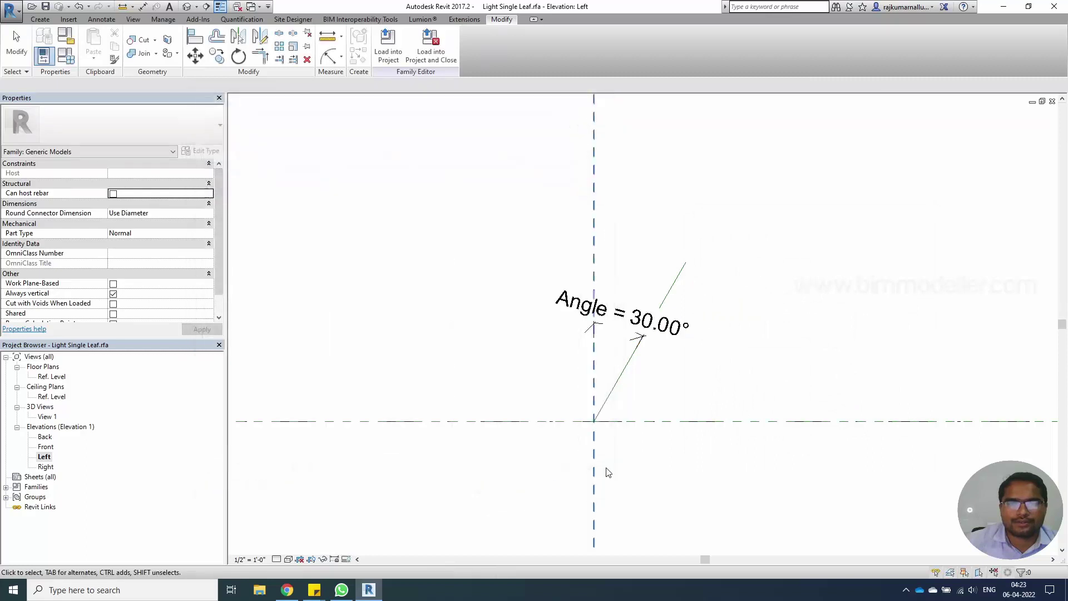
# - Flex the sloped reference line by applying an Angle value of 67° in the family types
pyautogui.click(66, 56)
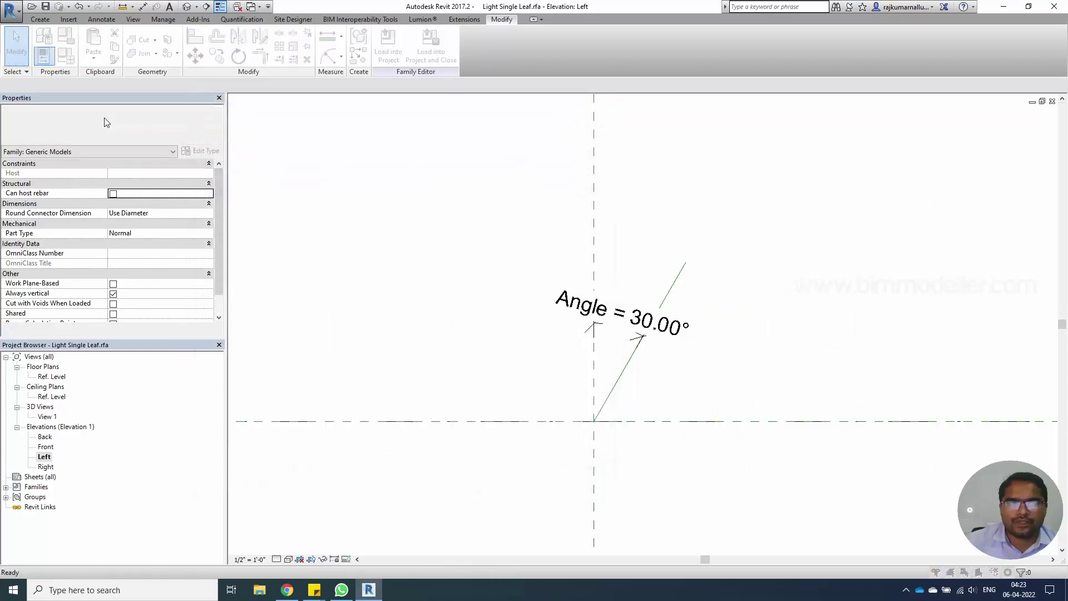
pyautogui.click(394, 178)
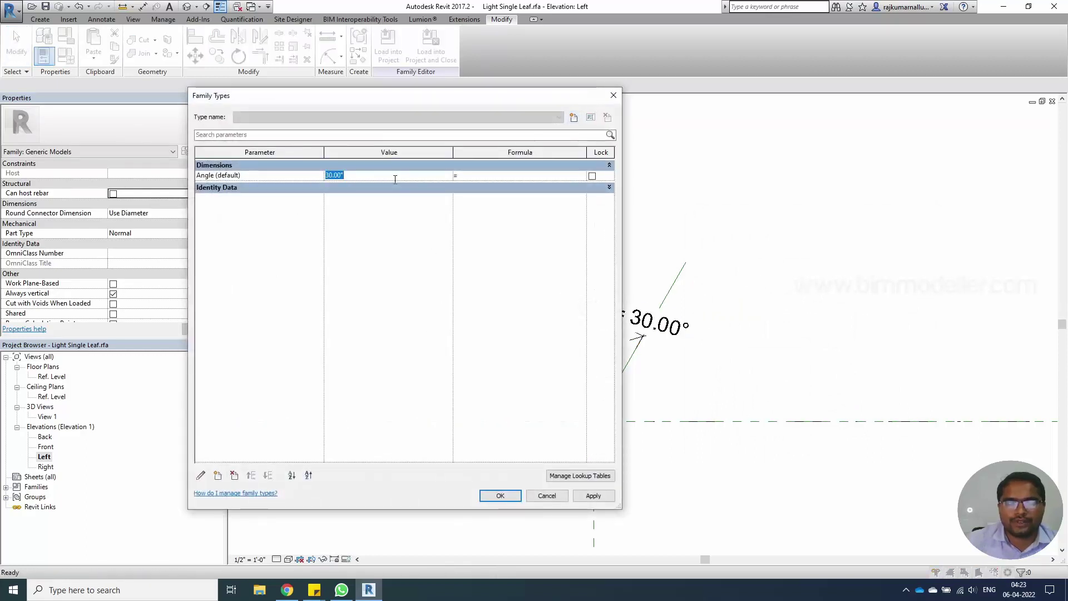
pyautogui.write('67')
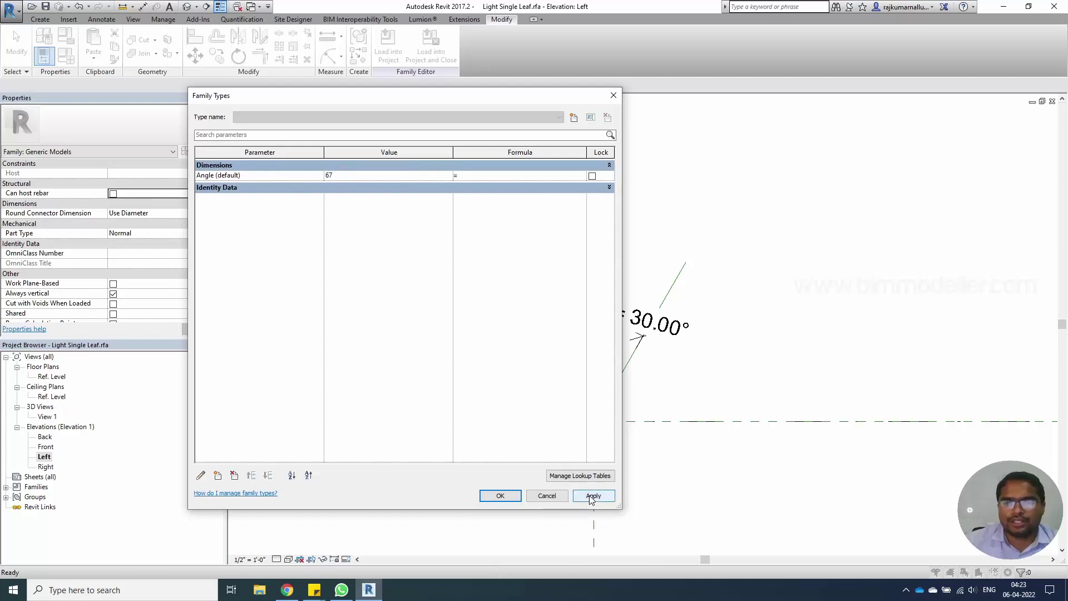
pyautogui.click(606, 495)
# - Set the Angle parameter to 0° and accept the family types
pyautogui.click(400, 184)
pyautogui.click(393, 178)
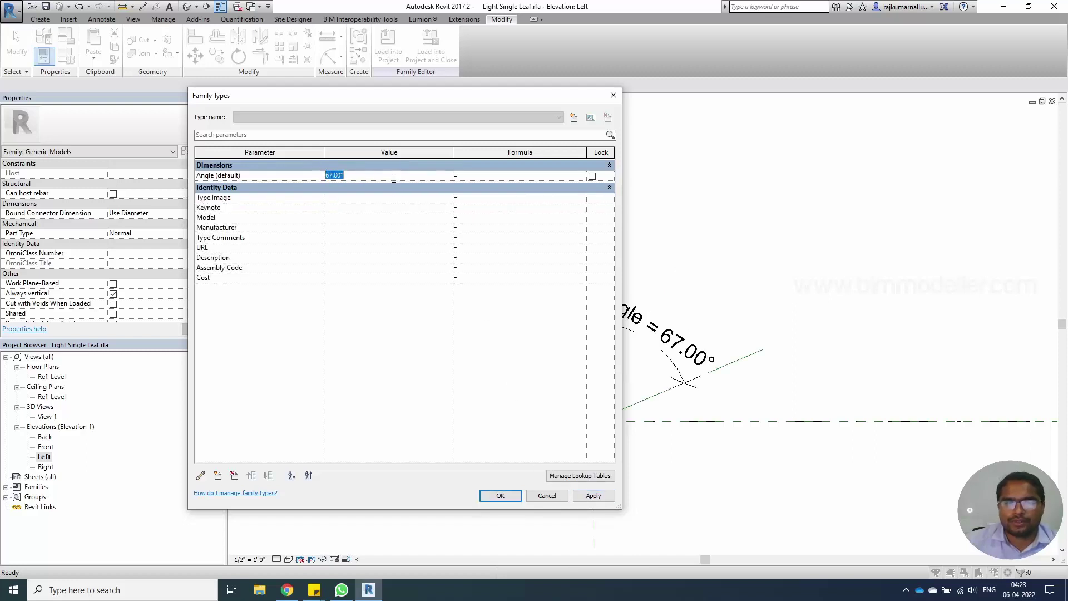
pyautogui.write('0')
pyautogui.click(593, 495)
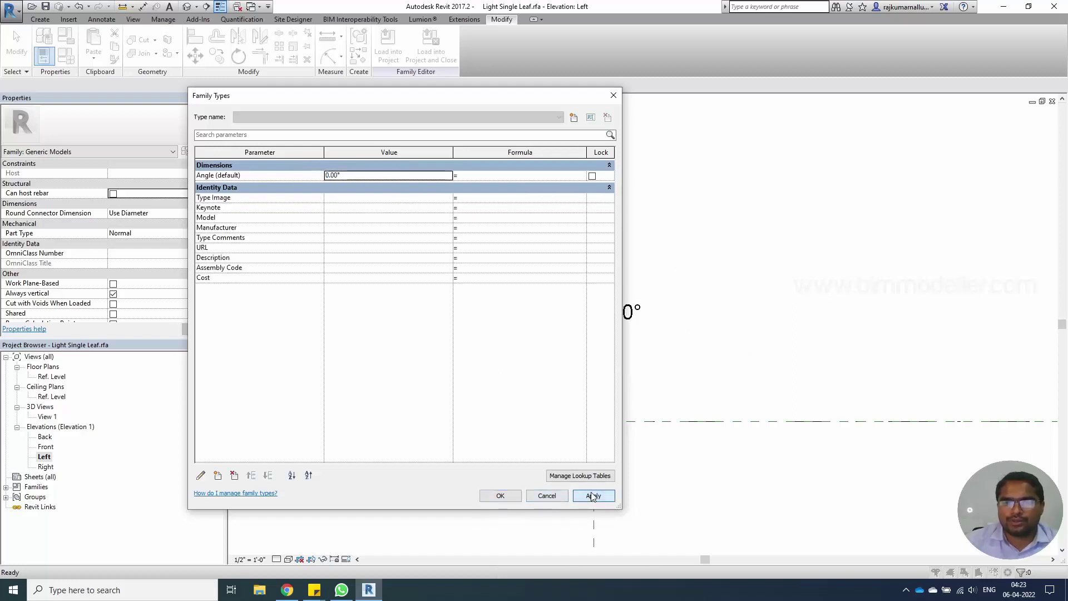
pyautogui.click(379, 175)
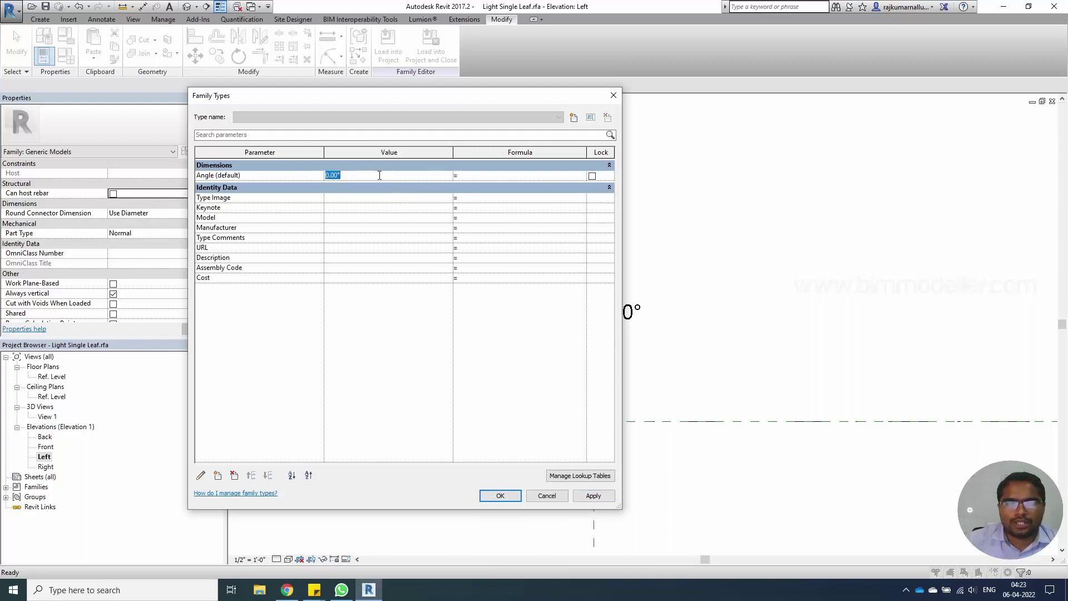
pyautogui.click(498, 495)
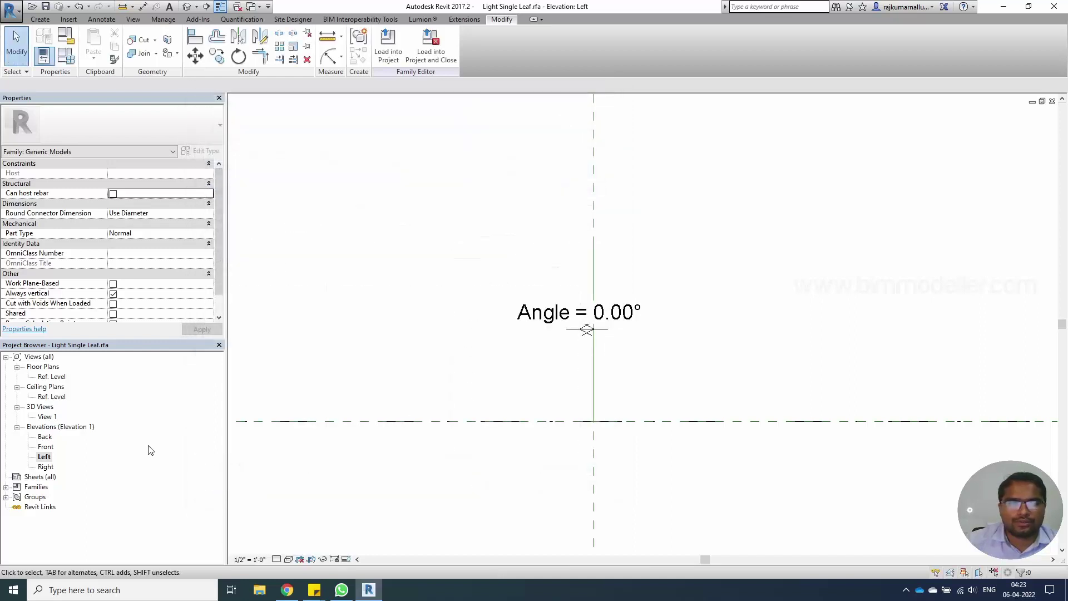
# - In the Front elevation, shift the reference image sideways so the lamp ring roughly straddles the vertical centre plane
pyautogui.doubleClick(45, 447)
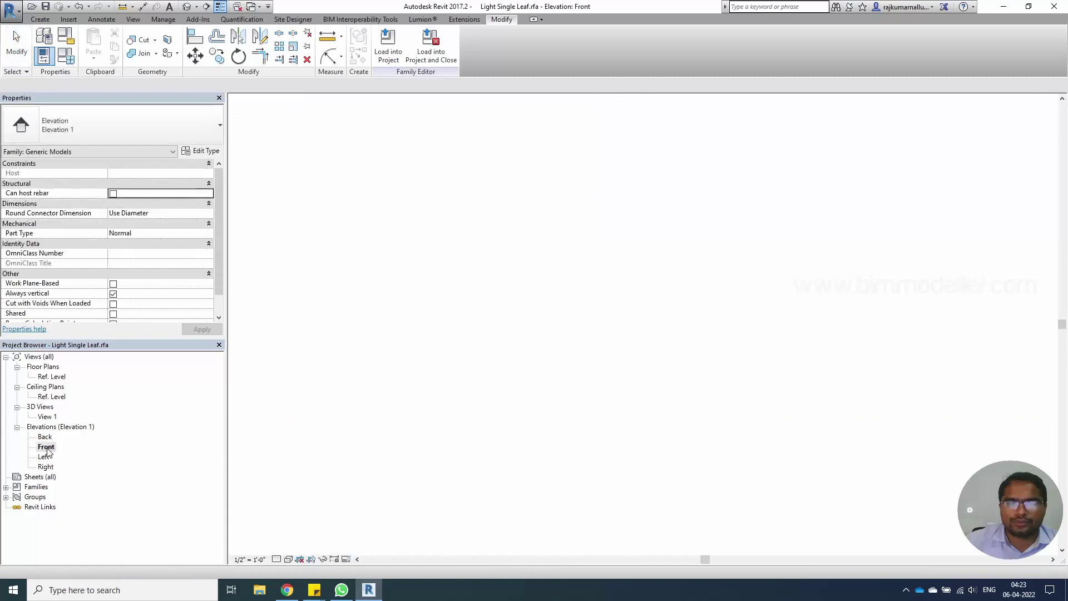
pyautogui.moveTo(642, 406); pyautogui.dragTo(701, 421, button='middle')
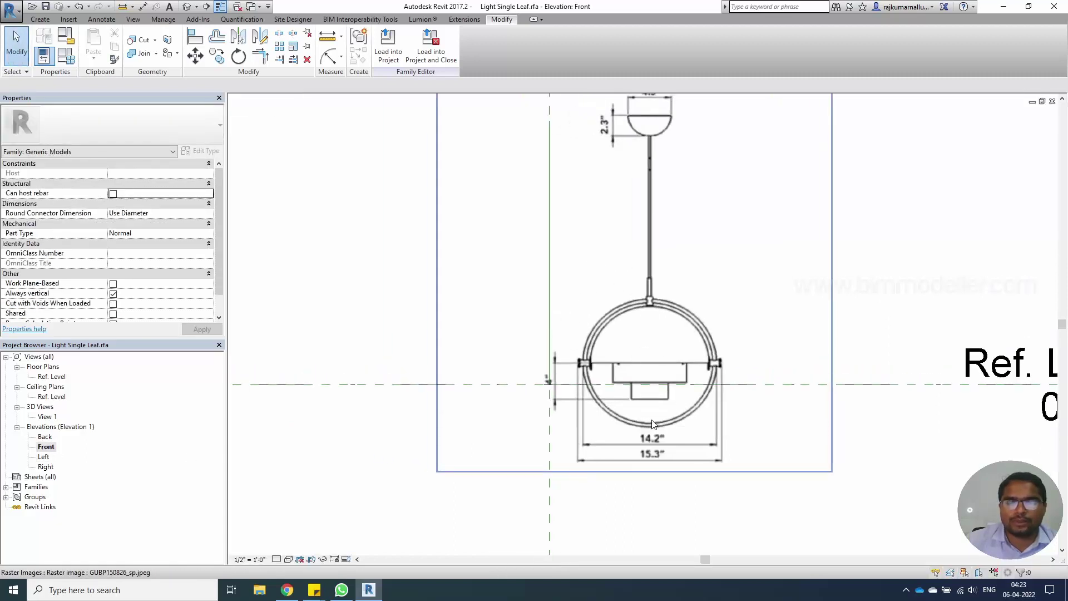
pyautogui.moveTo(626, 422); pyautogui.dragTo(567, 426)
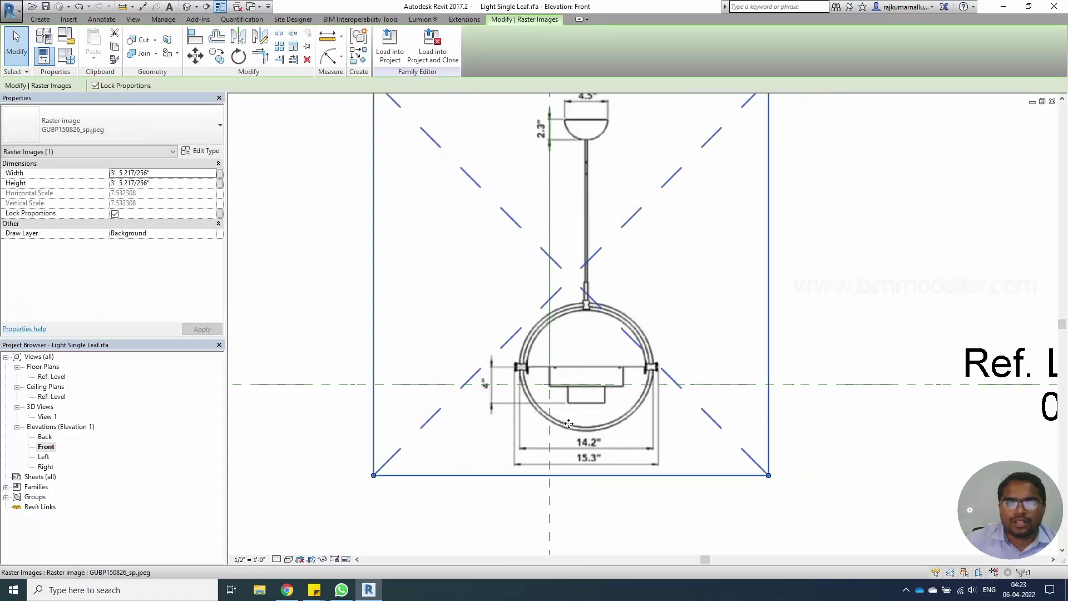
# - Move the reference image horizontally so the middle of the ring's top connector lies on the vertical centre plane
pyautogui.scroll(1, 601, 398)
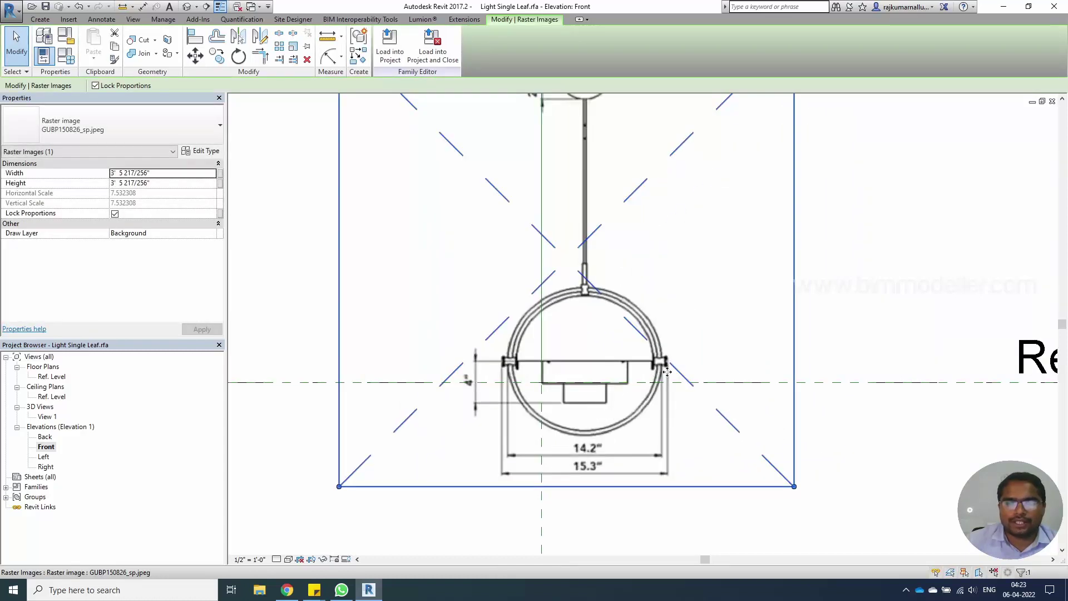
pyautogui.scroll(4, 663, 377)
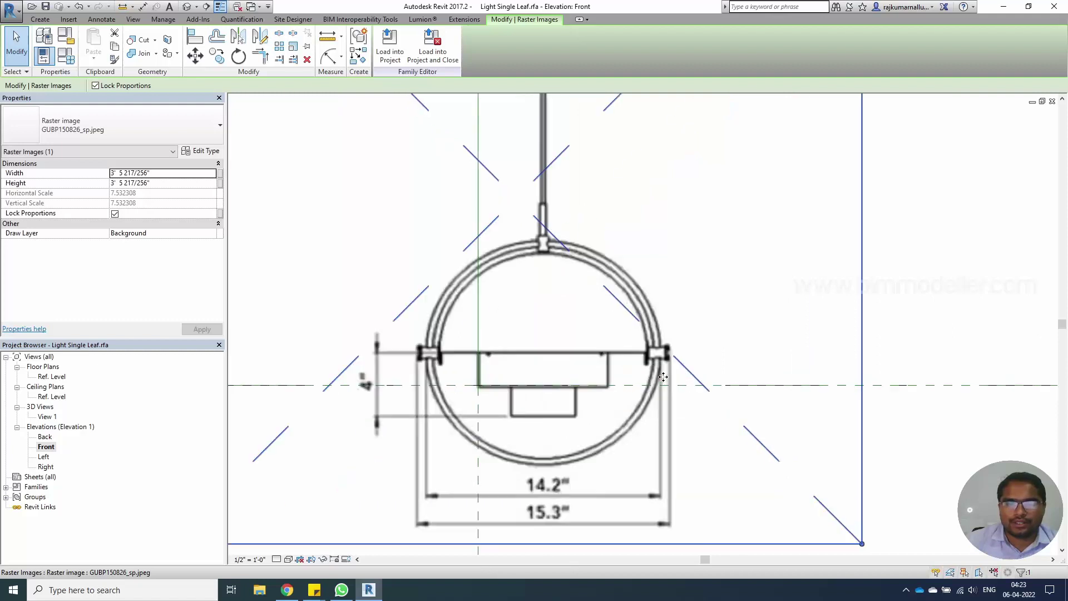
pyautogui.click(195, 56)
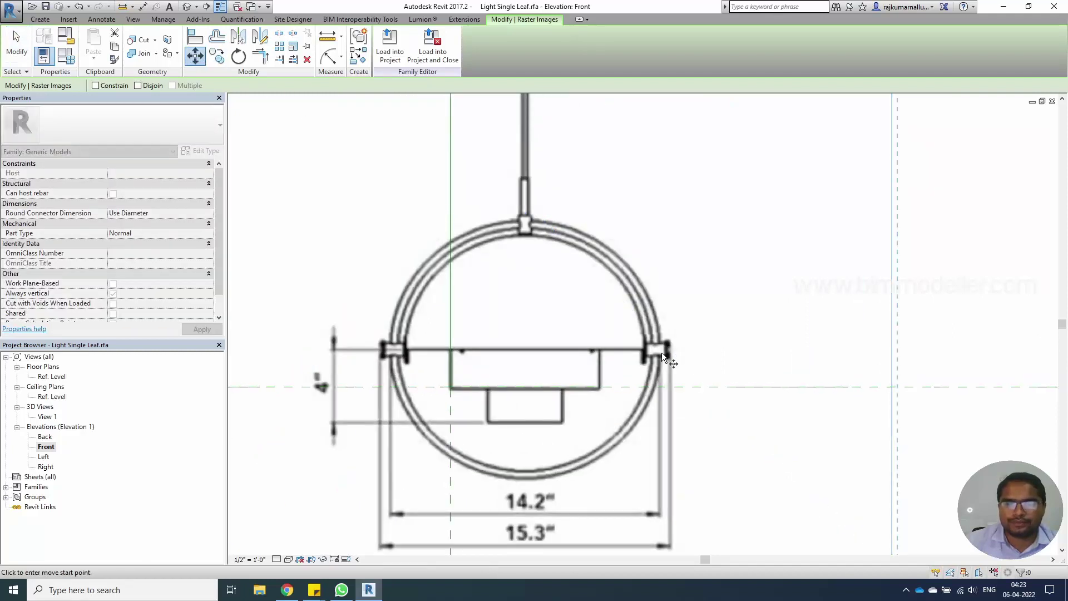
pyautogui.scroll(7, 525, 178)
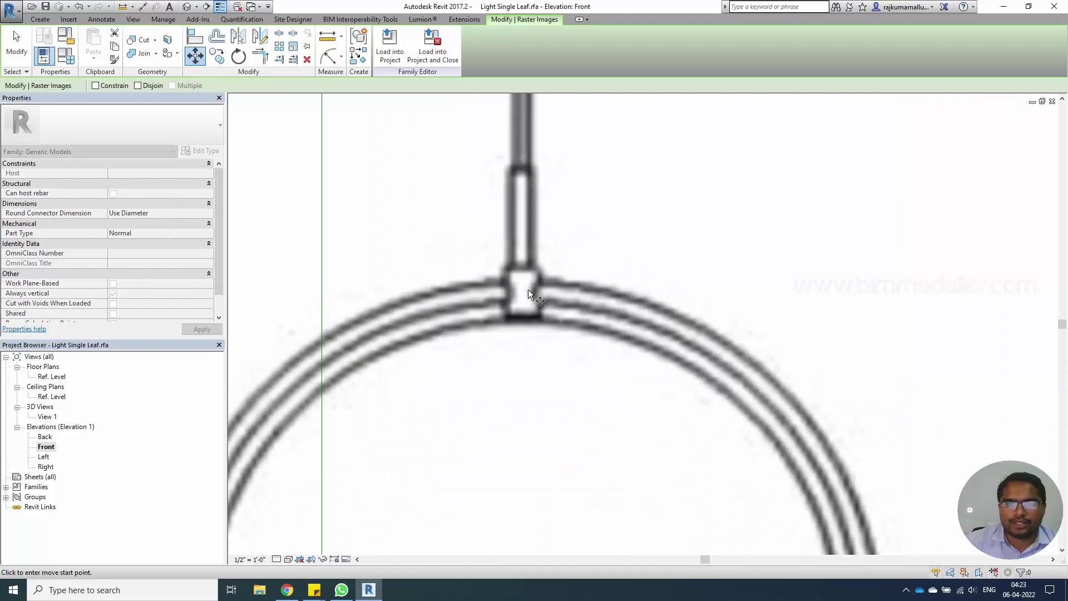
pyautogui.click(522, 269)
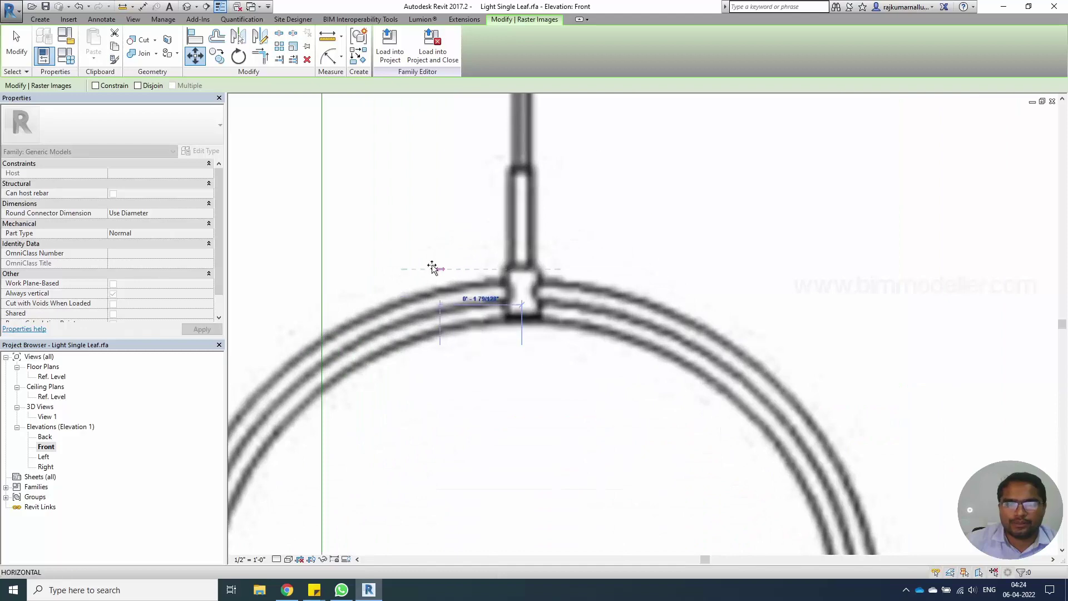
pyautogui.click(322, 269)
pyautogui.scroll(-3, 472, 276)
pyautogui.scroll(-3, 473, 277)
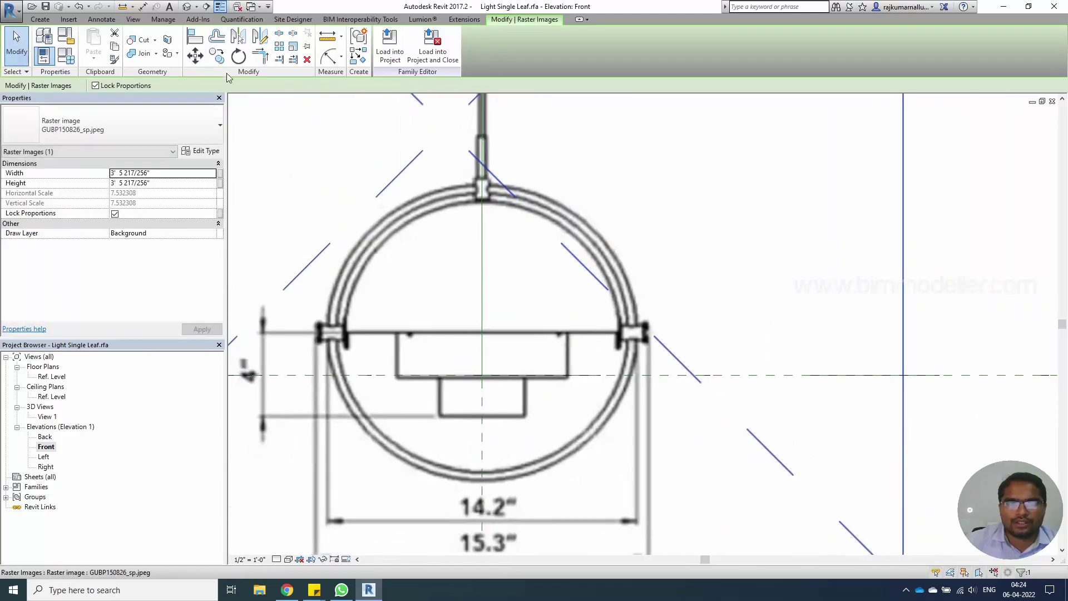
# - Move the reference image vertically so the lamp's horizontal line between the side connectors lies on the Ref. Level
pyautogui.click(195, 56)
pyautogui.scroll(5, 630, 335)
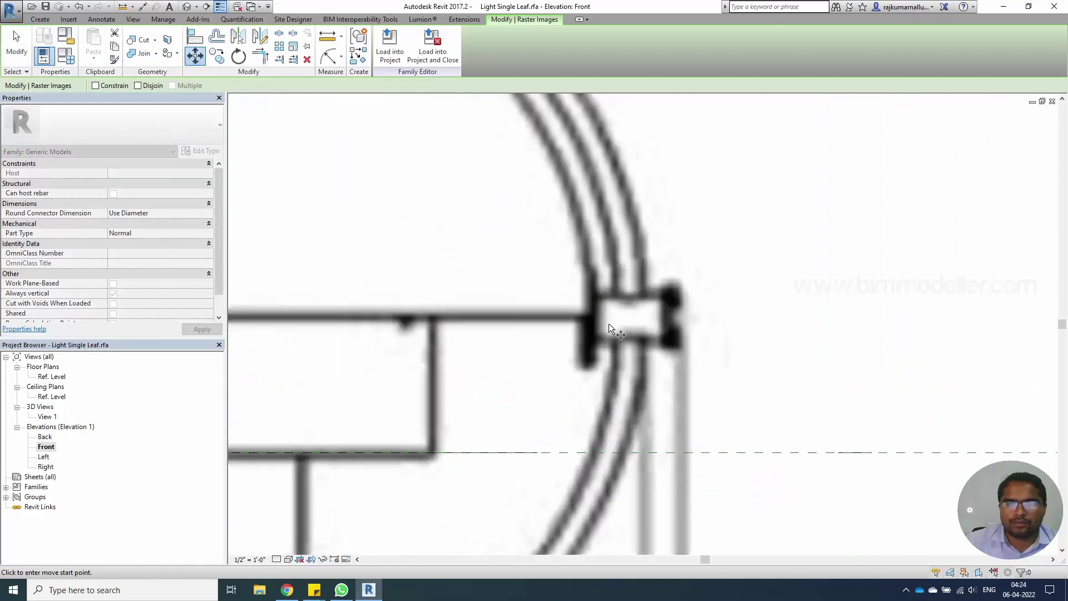
pyautogui.click(595, 319)
pyautogui.scroll(-3, 594, 319)
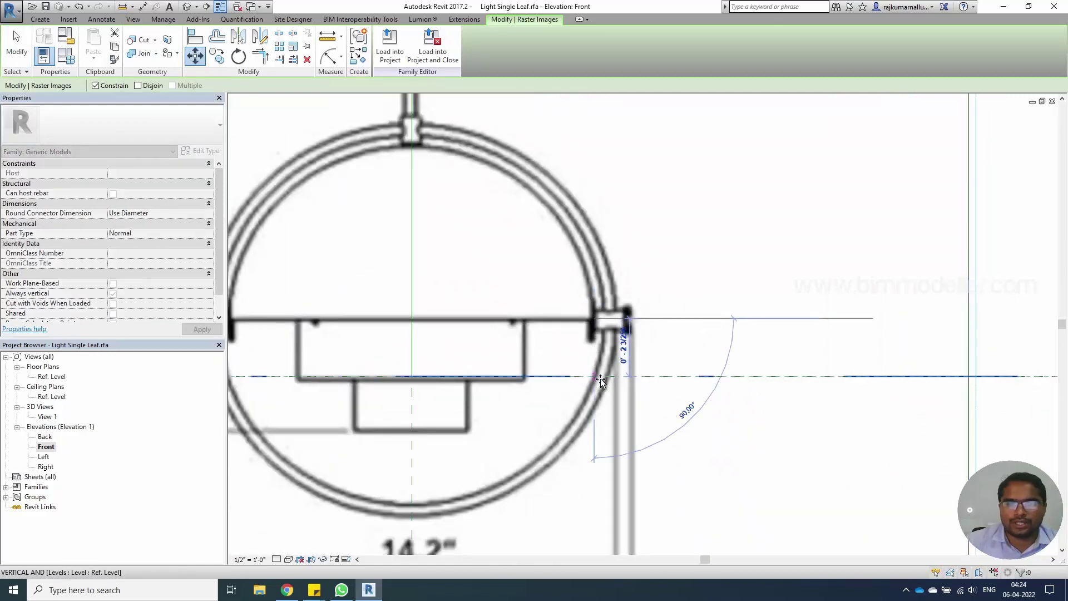
pyautogui.click(608, 389)
pyautogui.press('Escape')
pyautogui.scroll(-3, 608, 389)
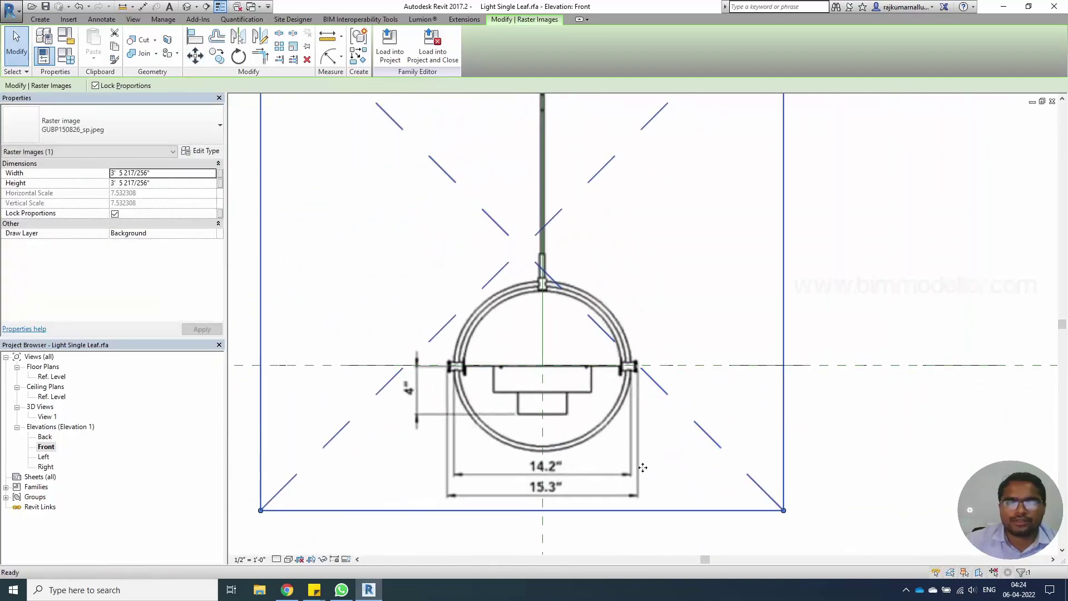
pyautogui.press('Escape')
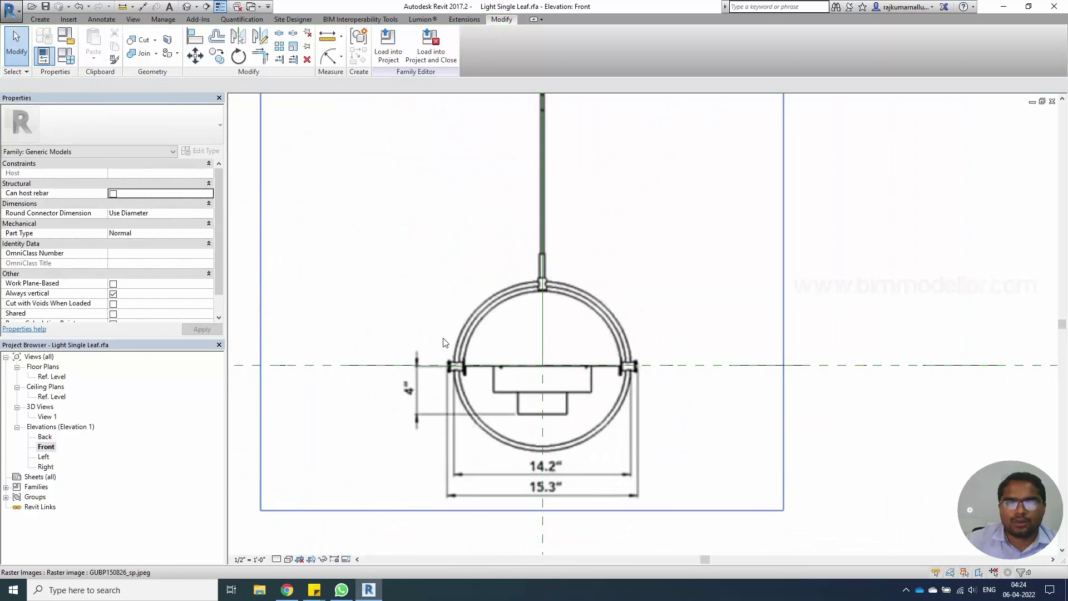
# - Start a Revolve and sketch a boundary arc of about 6 1/4" radius along the ring's upper inner edge, ending on the Ref. Level
pyautogui.scroll(1, 466, 359)
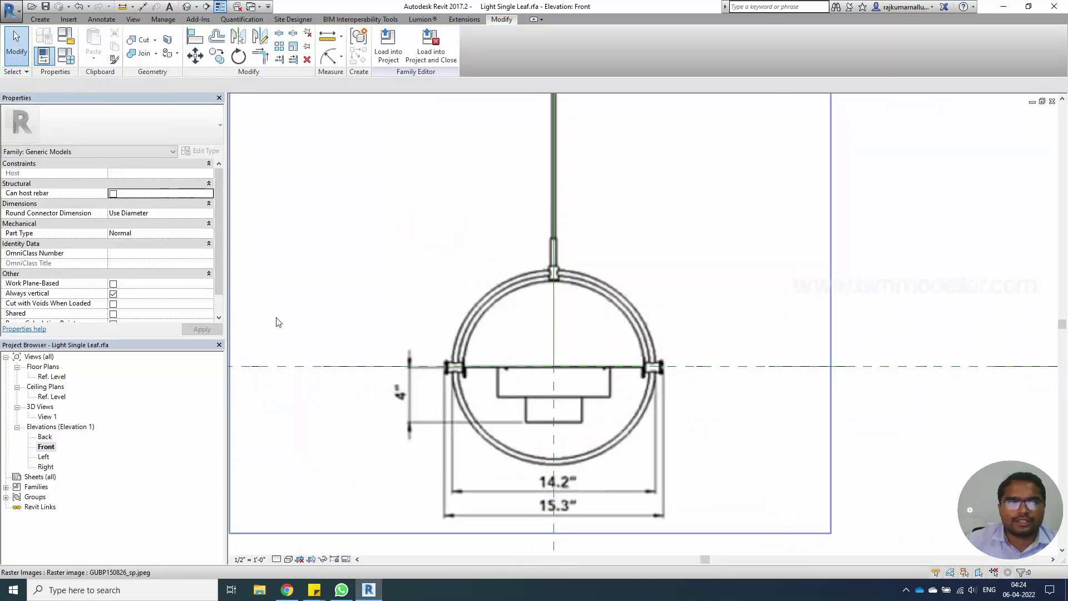
pyautogui.click(40, 19)
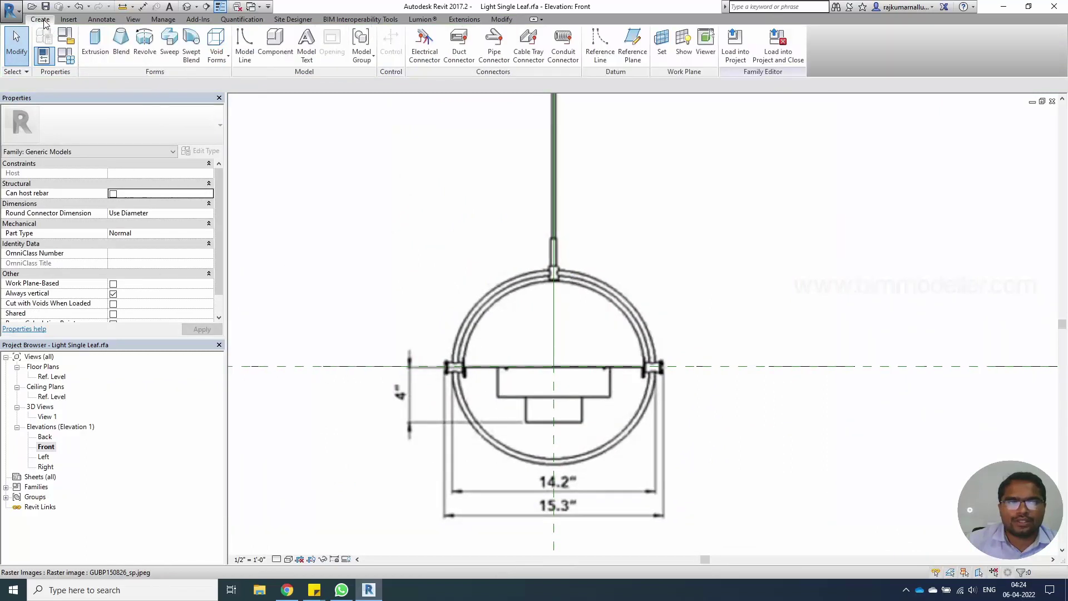
pyautogui.click(145, 56)
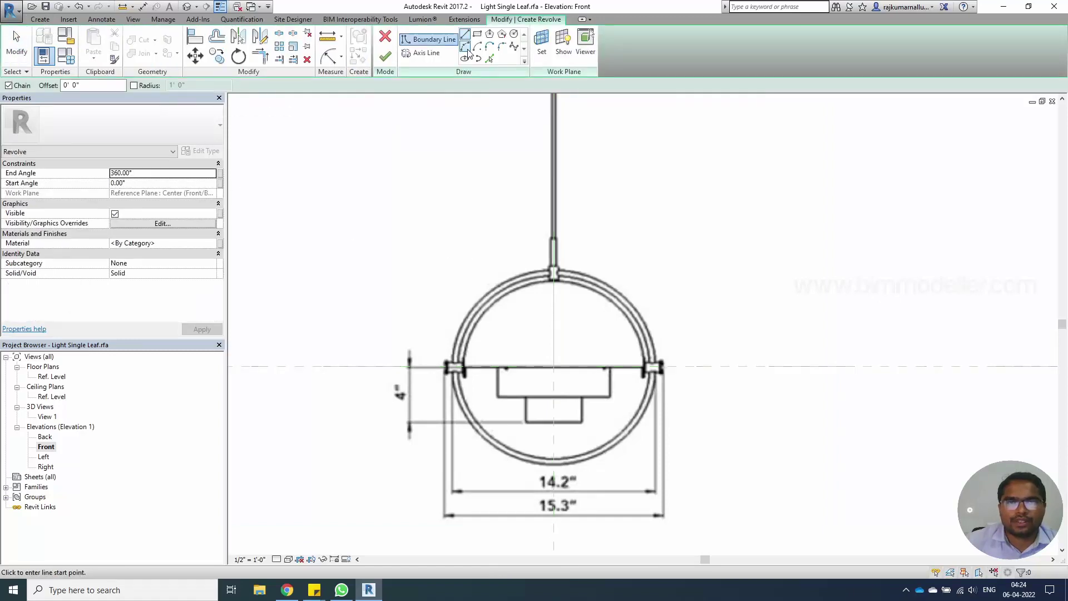
pyautogui.click(466, 47)
pyautogui.scroll(5, 461, 365)
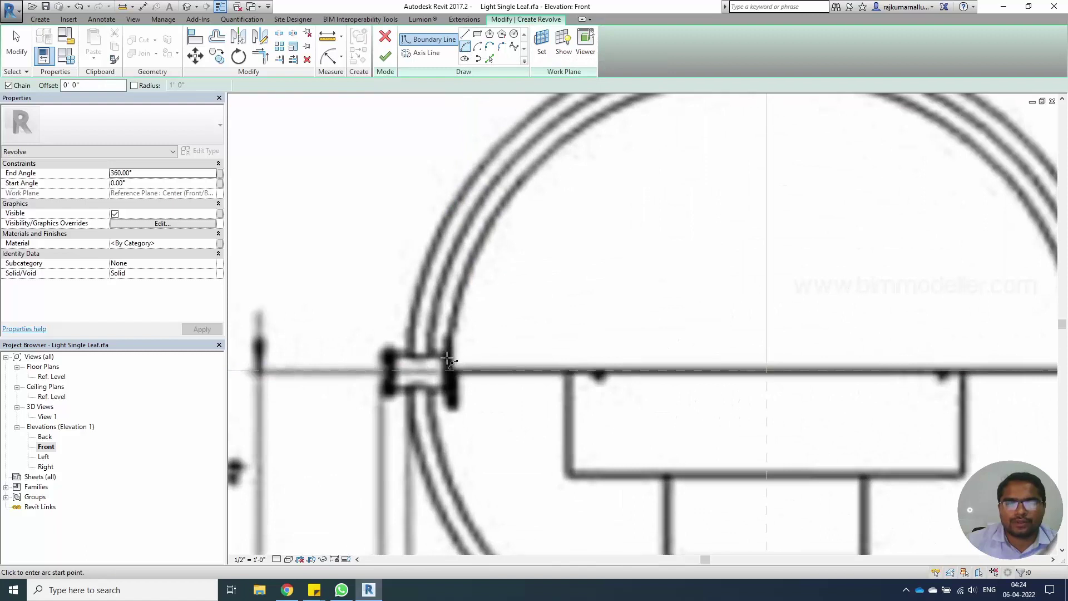
pyautogui.click(450, 369)
pyautogui.scroll(-2, 489, 318)
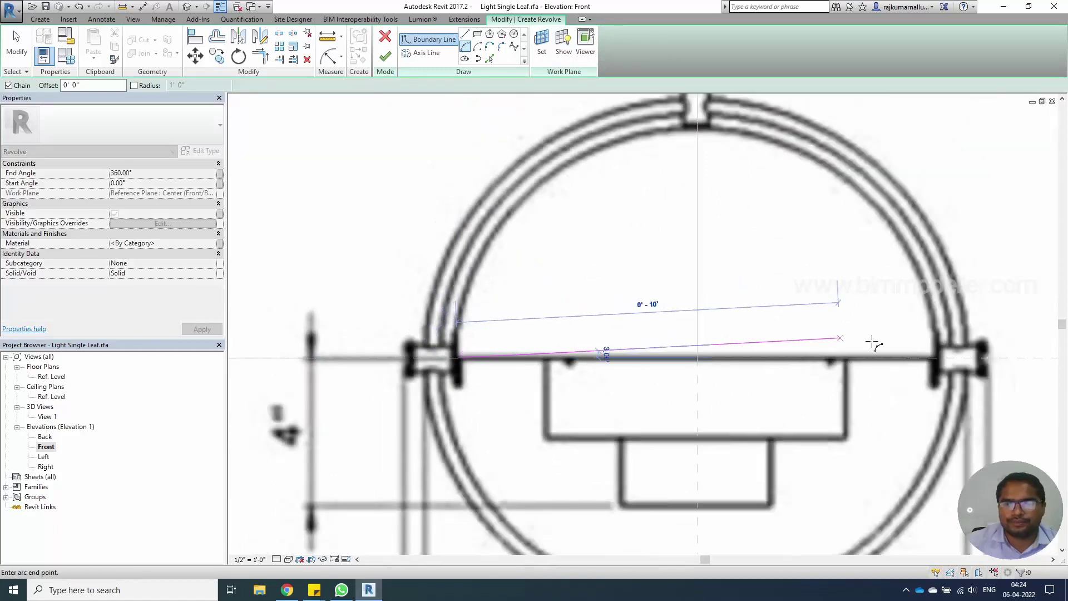
pyautogui.click(936, 358)
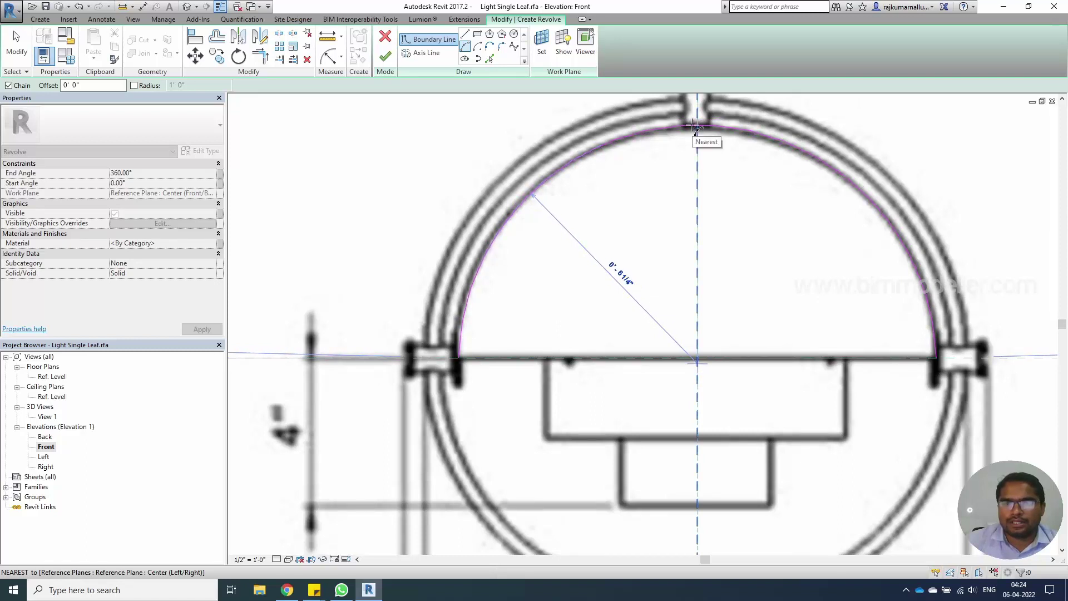
pyautogui.moveTo(696, 126); pyautogui.dragTo(590, 151, button='middle')
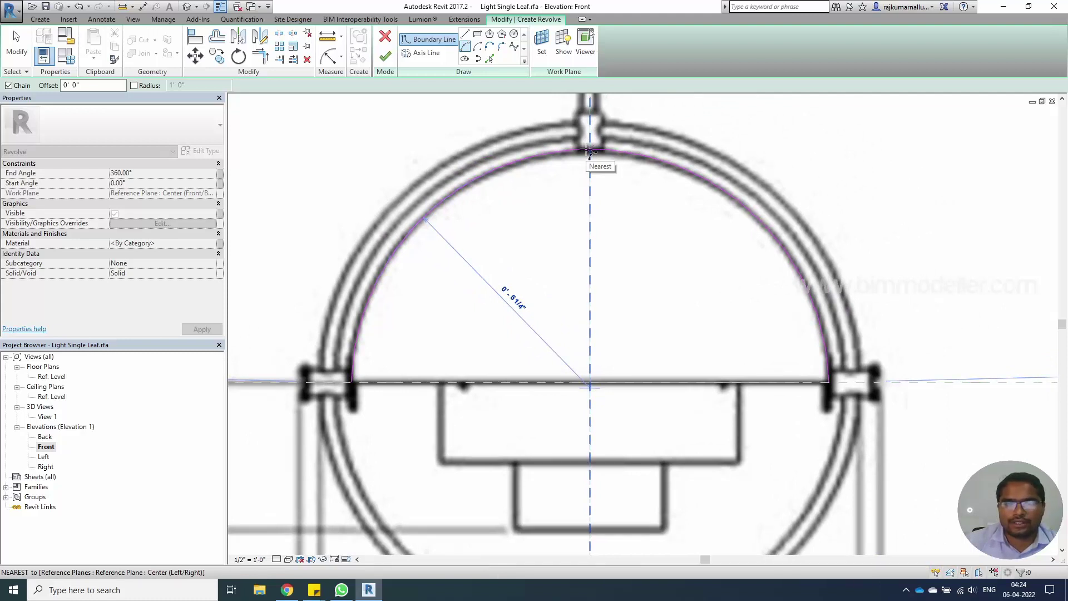
pyautogui.click(590, 150)
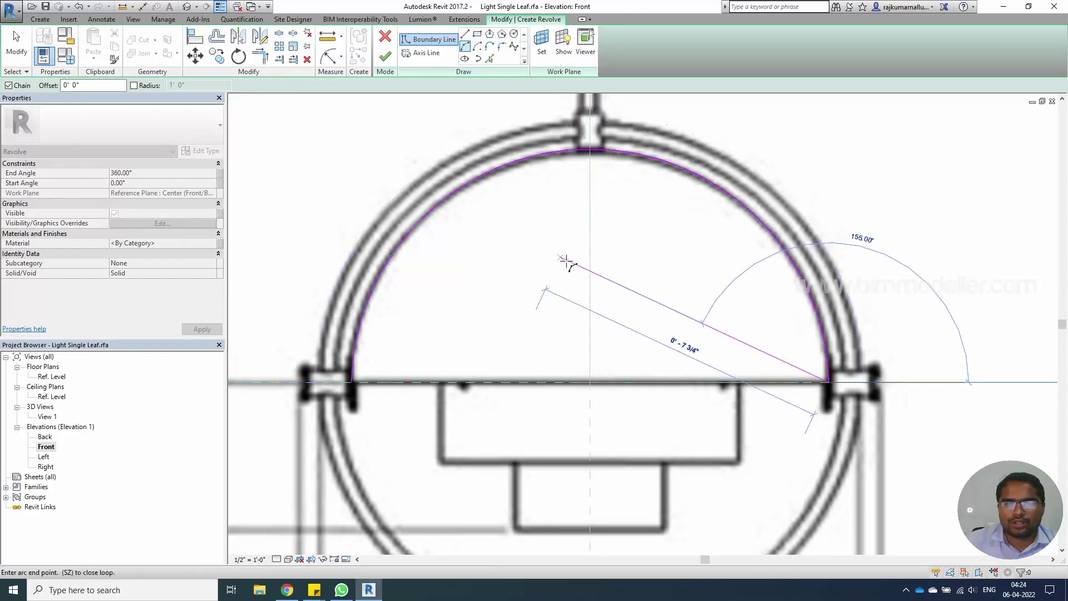
# - End the arc drawing and extend the arc's left end to slightly below the Ref. Level at the inner side connector
pyautogui.press('Escape')
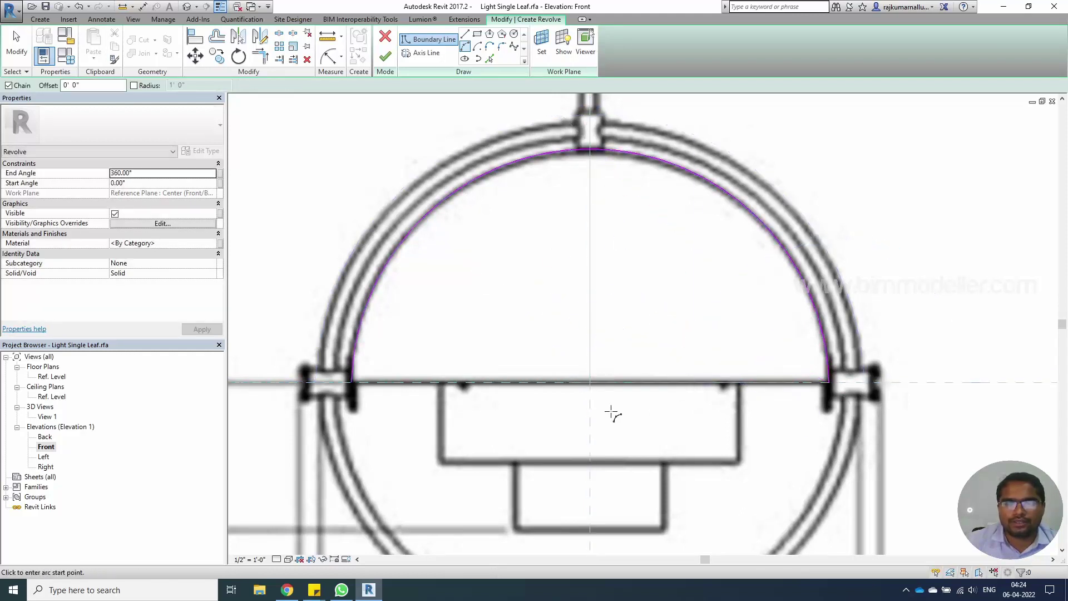
pyautogui.moveTo(612, 412)
pyautogui.mouseDown(button='middle')
pyautogui.moveTo(584, 401)
pyautogui.moveTo(591, 349)
pyautogui.mouseUp(button='middle')
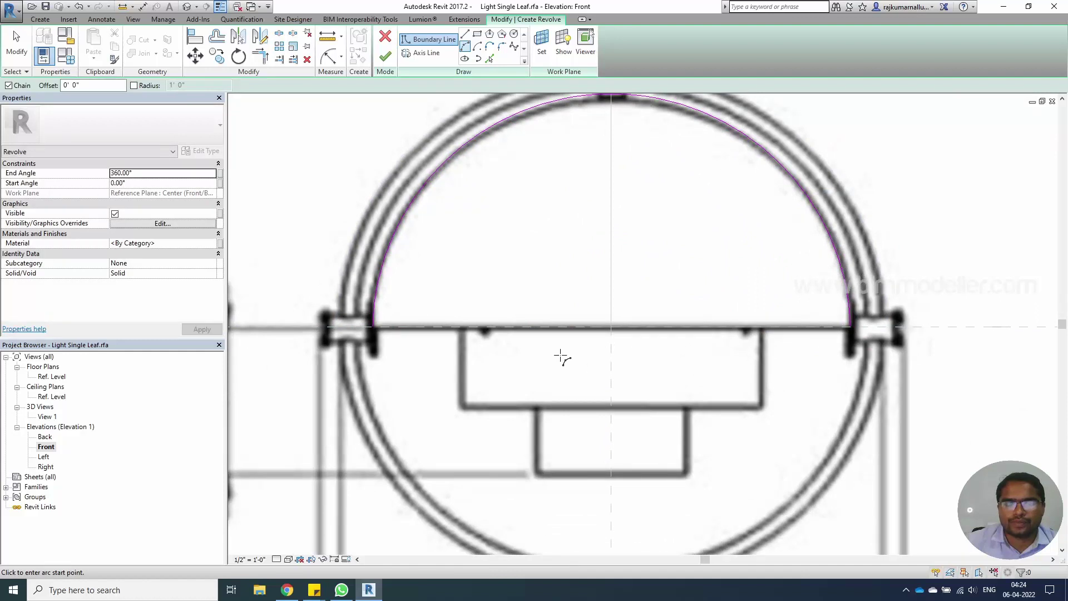
pyautogui.press('Escape')
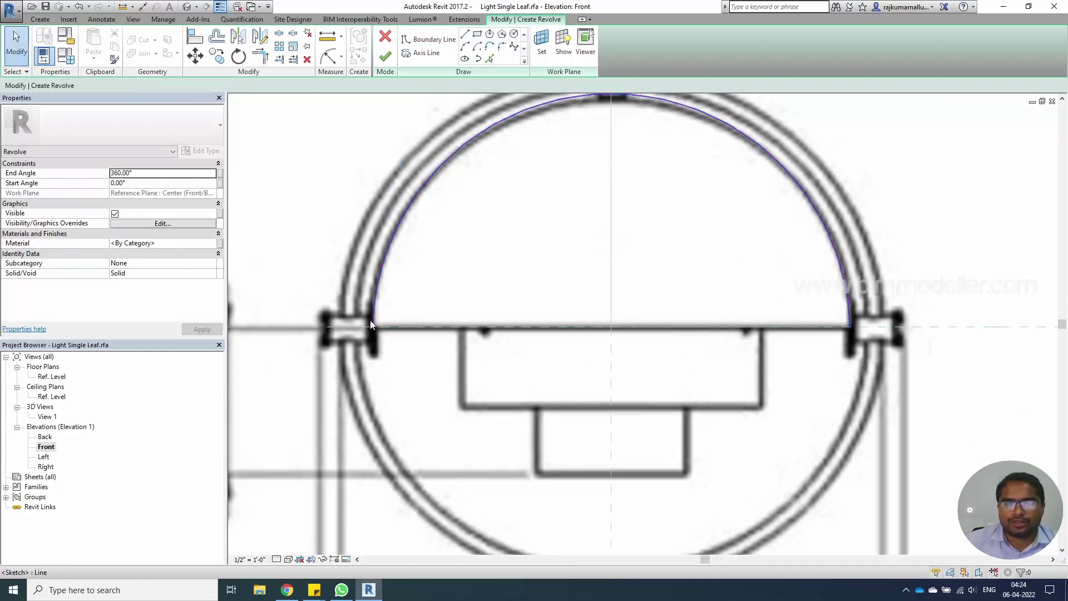
pyautogui.click(372, 324)
pyautogui.moveTo(372, 328); pyautogui.dragTo(372, 339)
pyautogui.press('Escape')
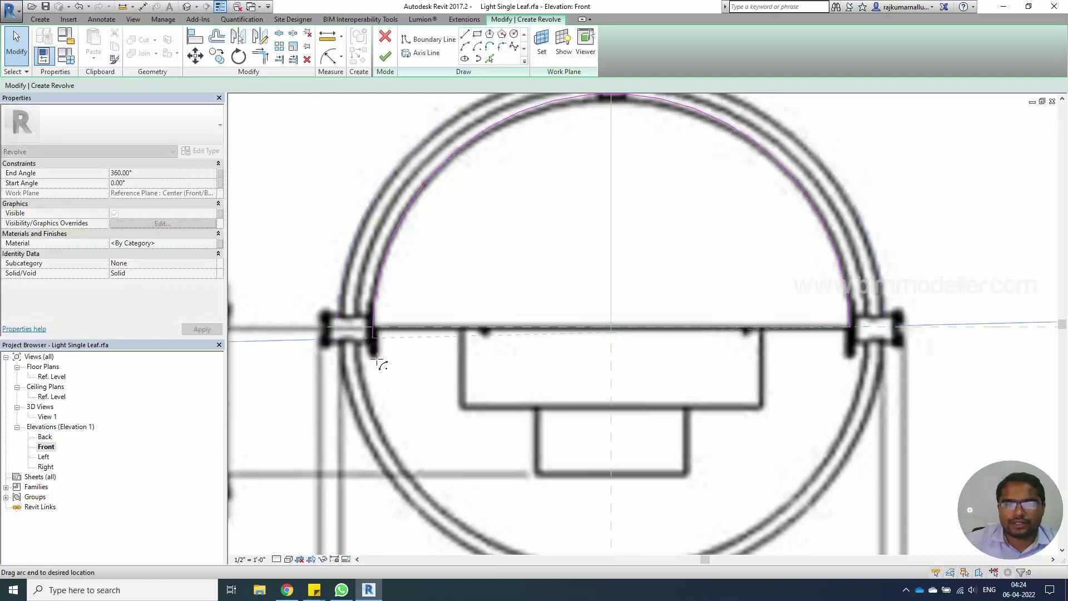
pyautogui.scroll(3, 376, 362)
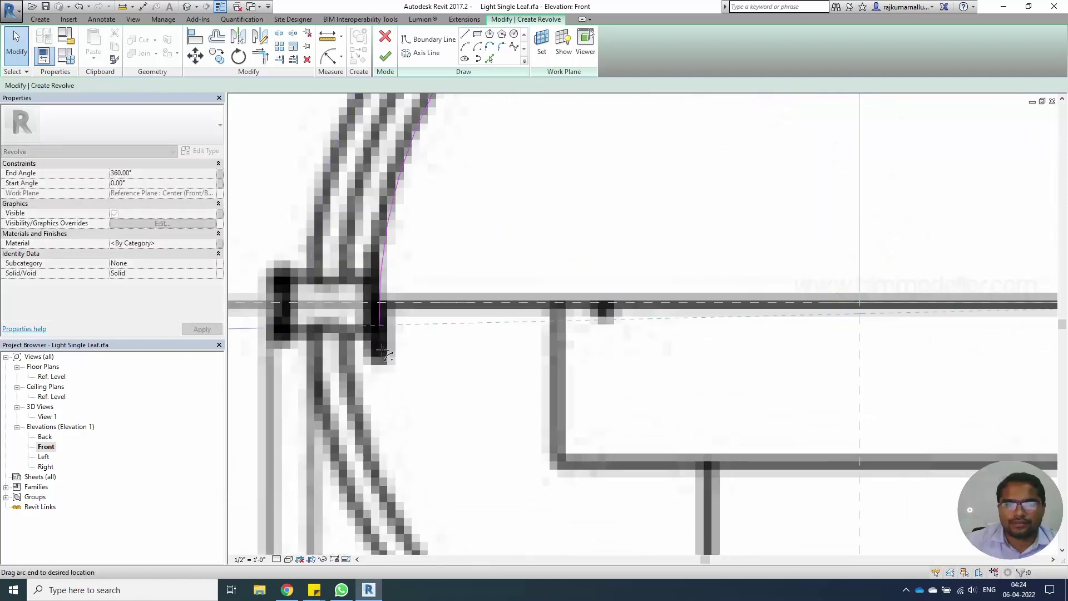
pyautogui.scroll(-4, 379, 329)
pyautogui.click(379, 329)
pyautogui.scroll(6, 379, 328)
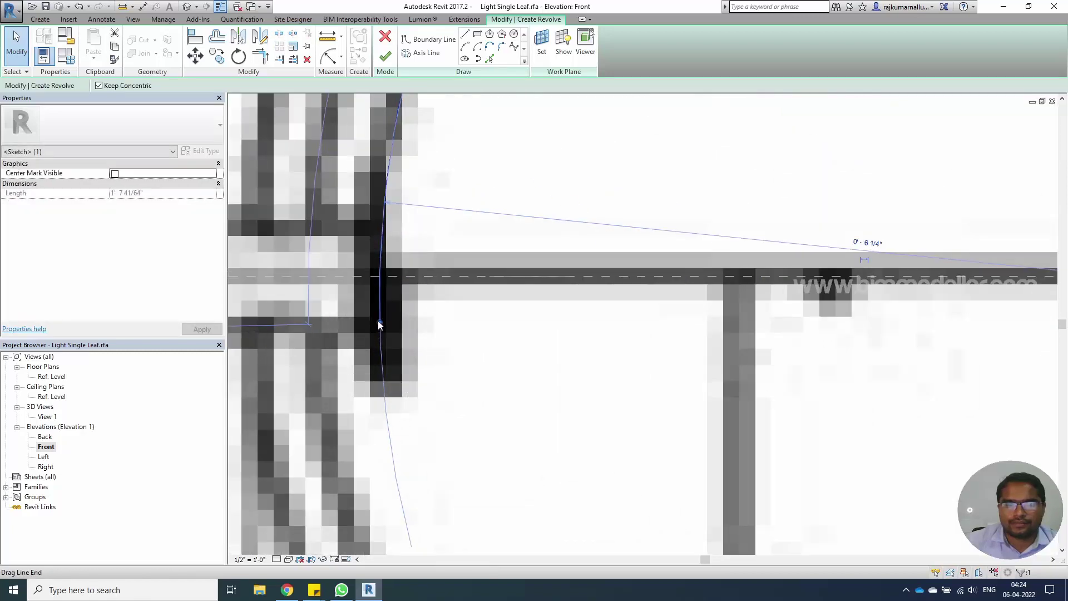
pyautogui.press('Escape')
pyautogui.click(379, 324)
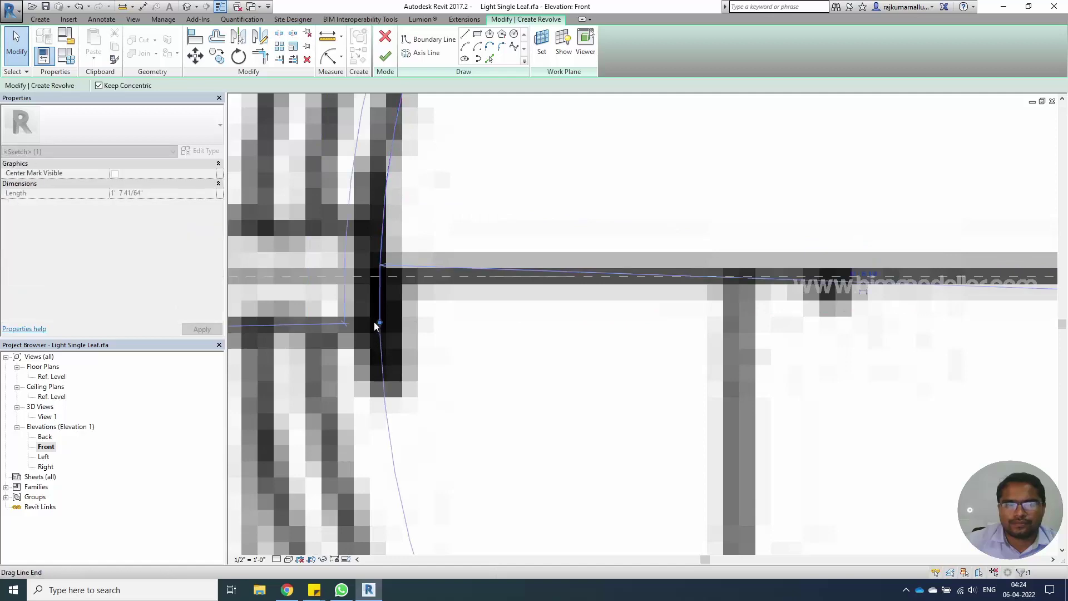
# - Extend the arc's right end below the Ref. Level and adjust its left end to the bottom of the inner connector plate
pyautogui.scroll(-3, 379, 324)
pyautogui.scroll(-4, 379, 321)
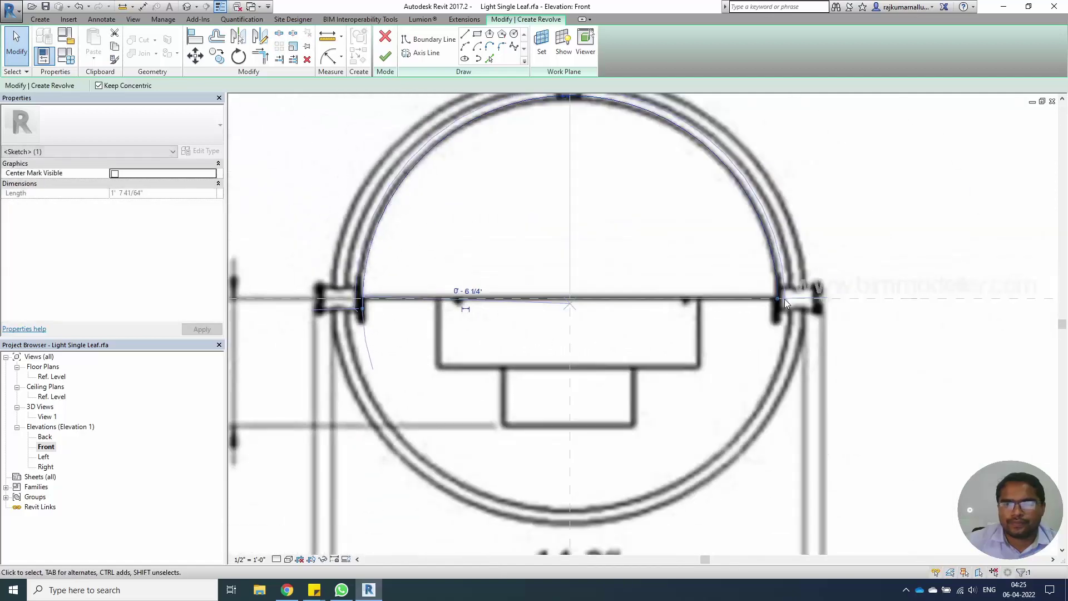
pyautogui.press('Escape')
pyautogui.scroll(3, 784, 301)
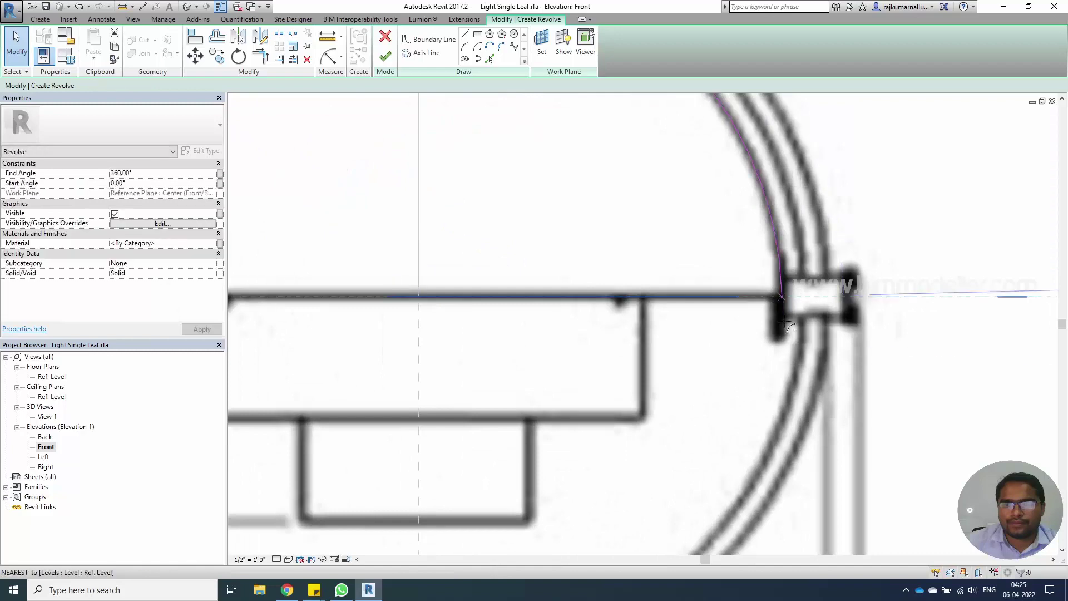
pyautogui.click(785, 323)
pyautogui.scroll(-4, 787, 331)
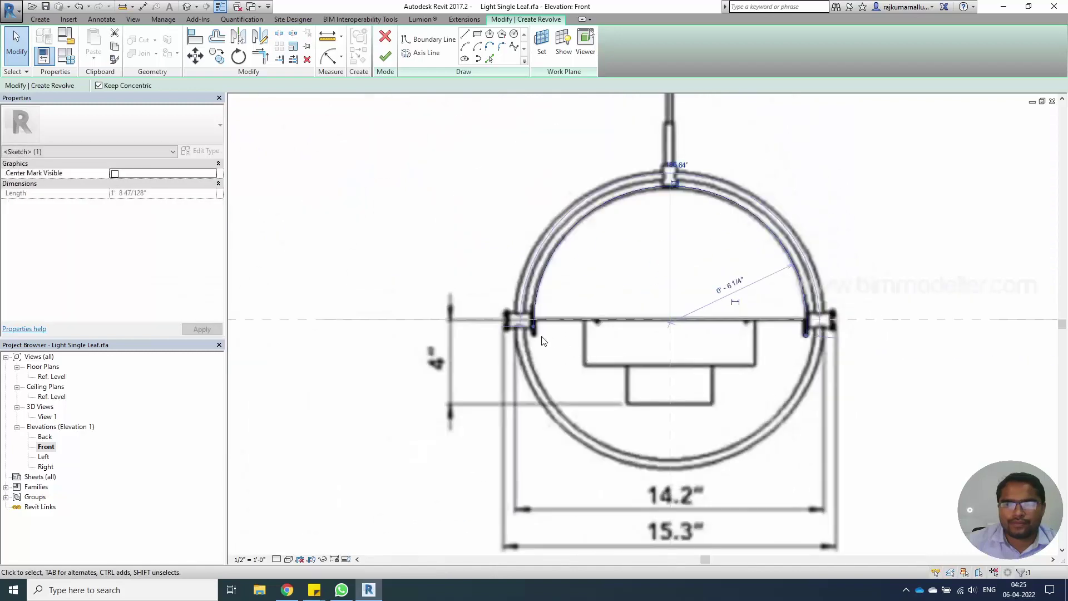
pyautogui.scroll(5, 534, 334)
pyautogui.press('Escape')
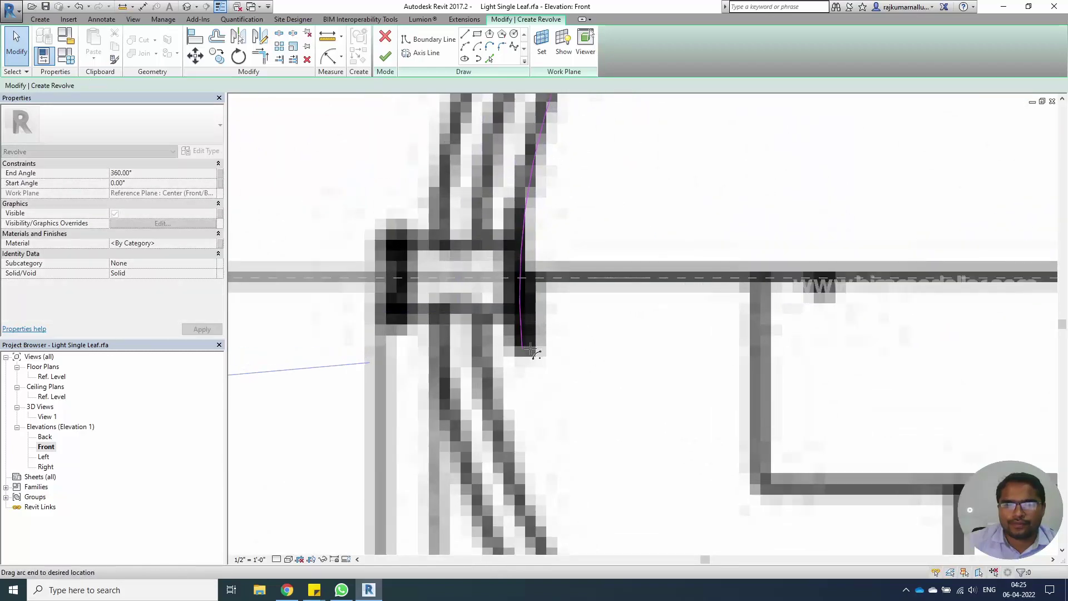
pyautogui.click(531, 349)
pyautogui.scroll(-6, 479, 294)
pyautogui.press('Escape')
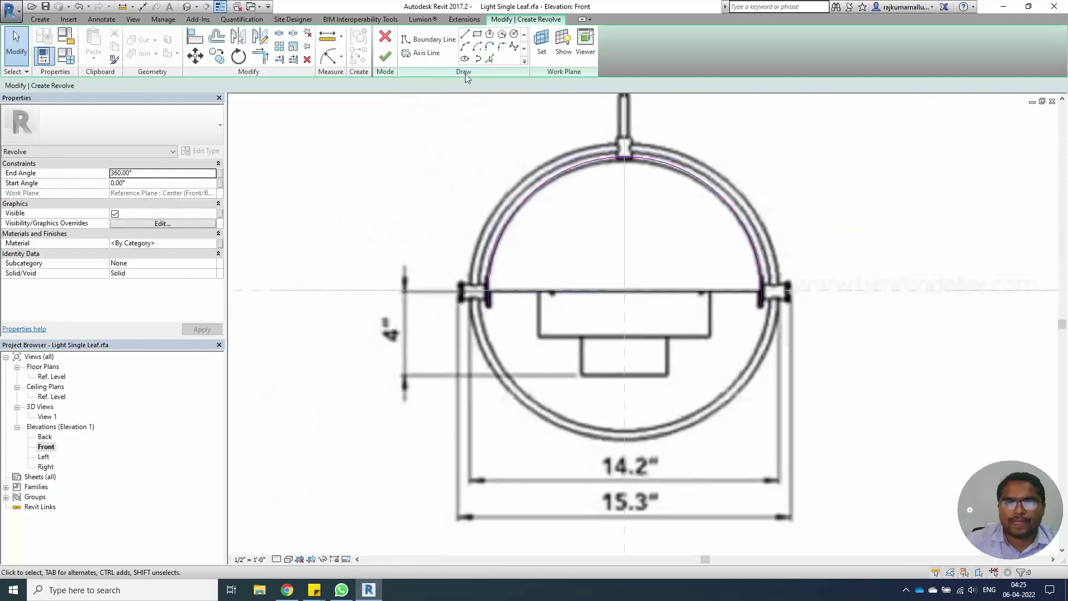
# - Start Pick Lines for the revolve boundary and open its offset value for editing
pyautogui.click(489, 59)
pyautogui.click(55, 89)
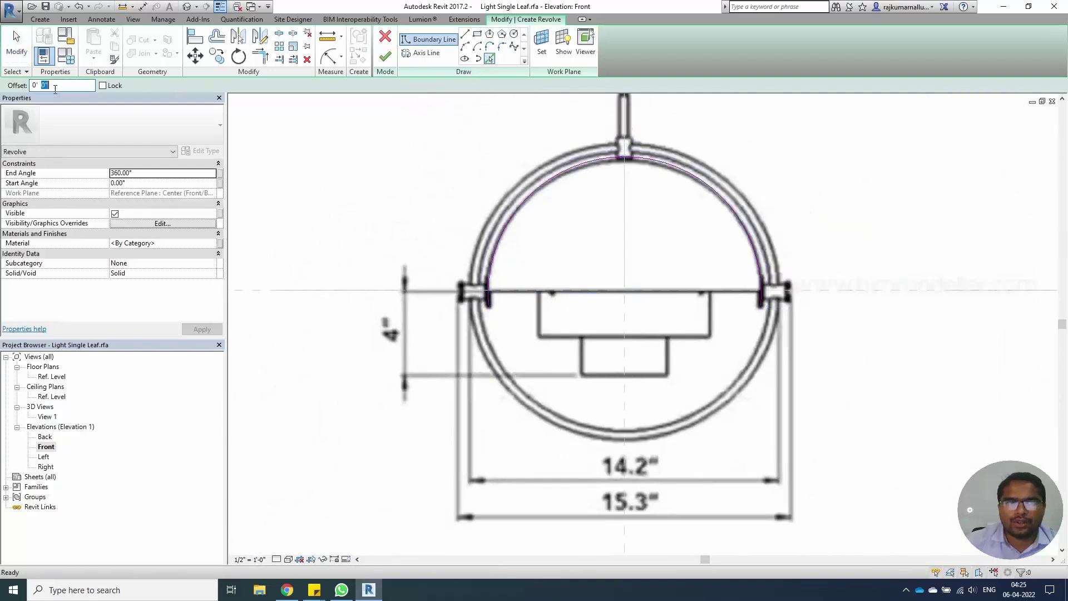
pyautogui.moveTo(43, 99); pyautogui.dragTo(44, 105)
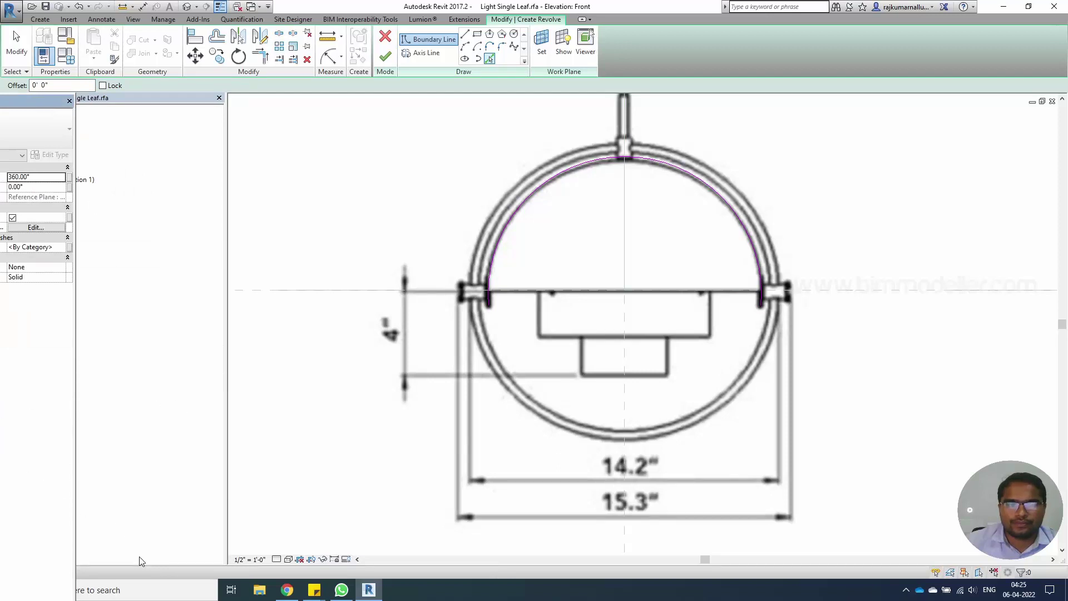
pyautogui.moveTo(139, 560); pyautogui.dragTo(139, 560)
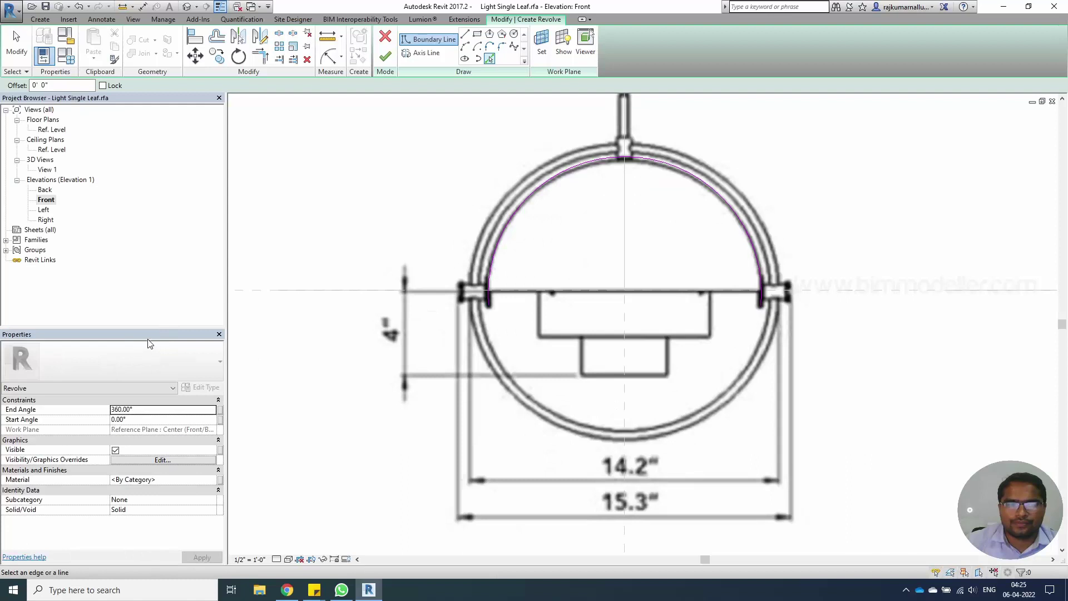
pyautogui.moveTo(102, 106); pyautogui.dragTo(101, 107)
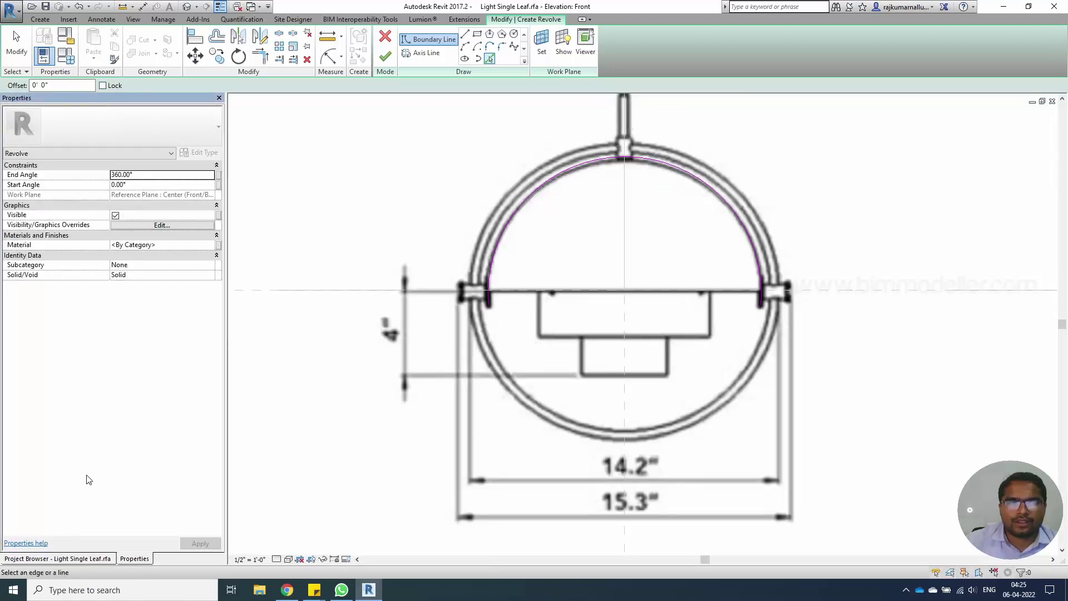
pyautogui.moveTo(123, 559); pyautogui.dragTo(124, 489)
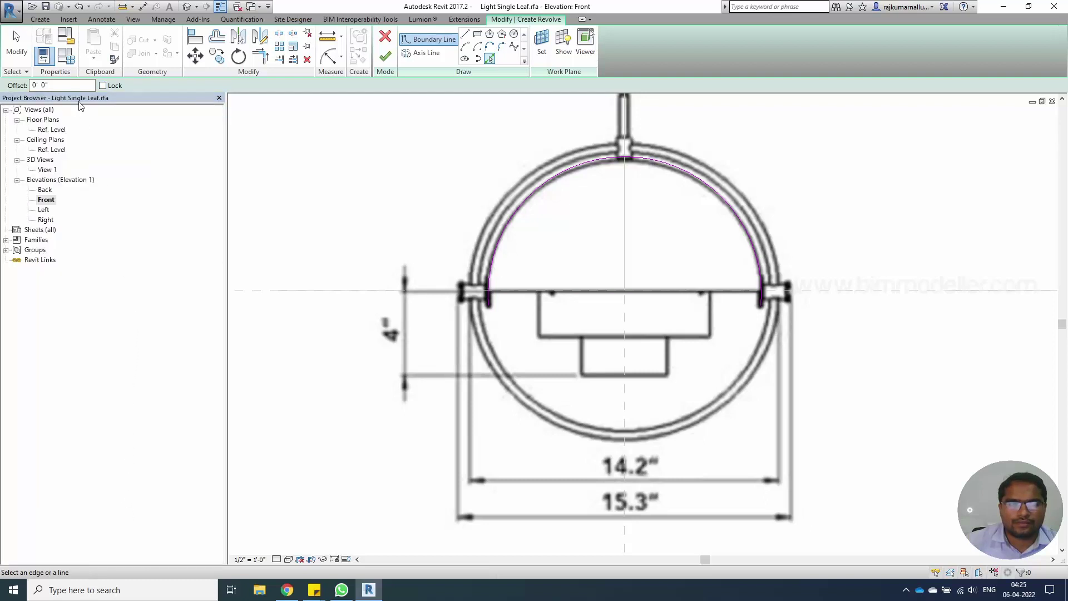
pyautogui.moveTo(82, 109); pyautogui.dragTo(82, 109)
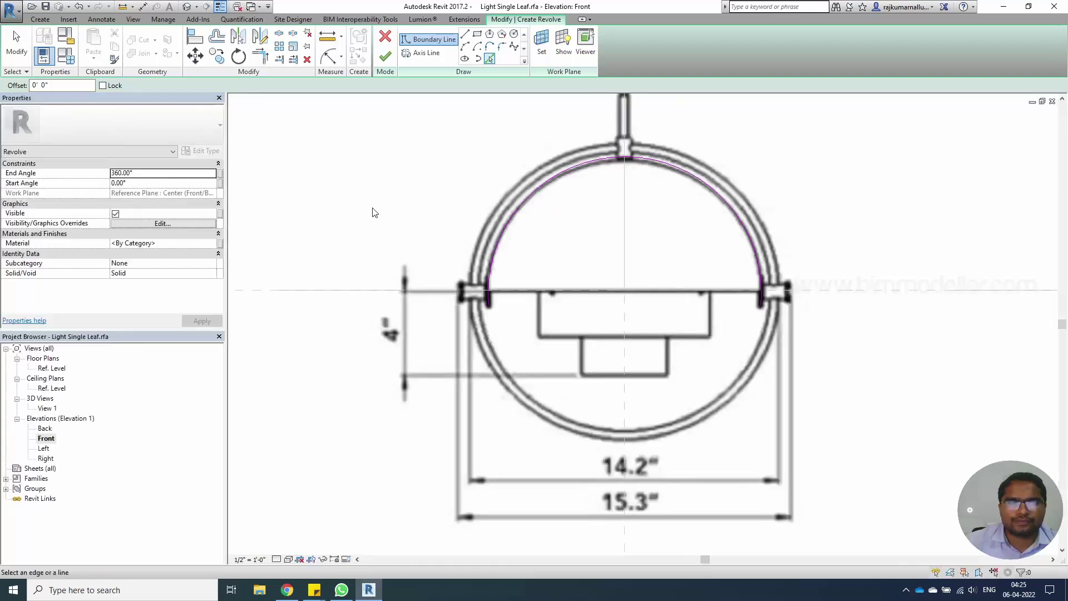
# - Set the Pick Lines offset to 2mm and pick the arc to add a concentric boundary arc inside it
pyautogui.click(68, 84)
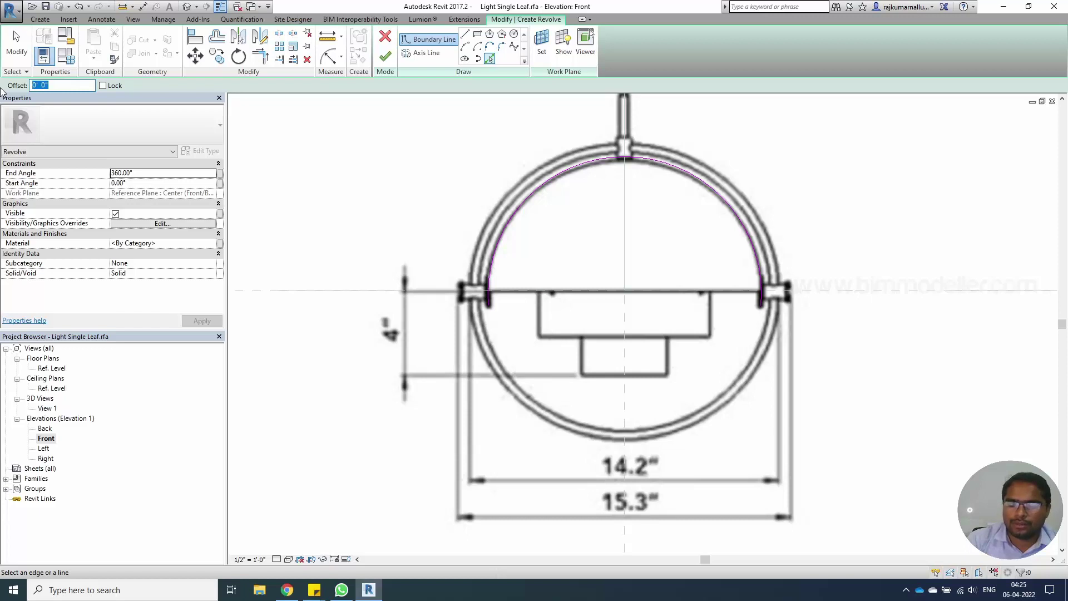
pyautogui.write('2mm')
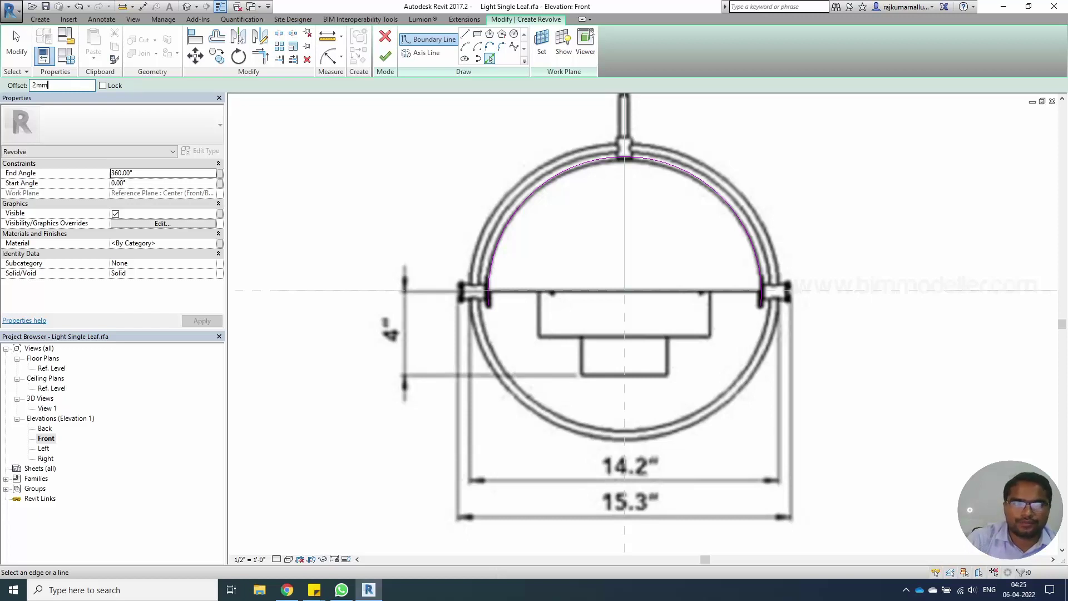
pyautogui.press('Return')
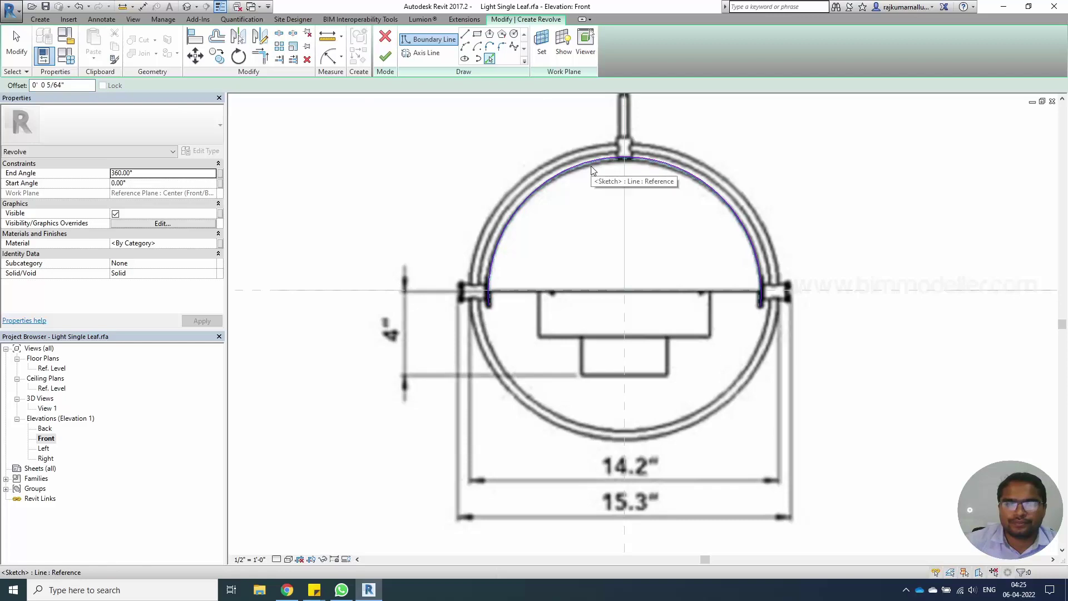
pyautogui.click(593, 170)
# - Close the boundary with short lines joining the ends of the two concentric arcs on both sides
pyautogui.click(465, 34)
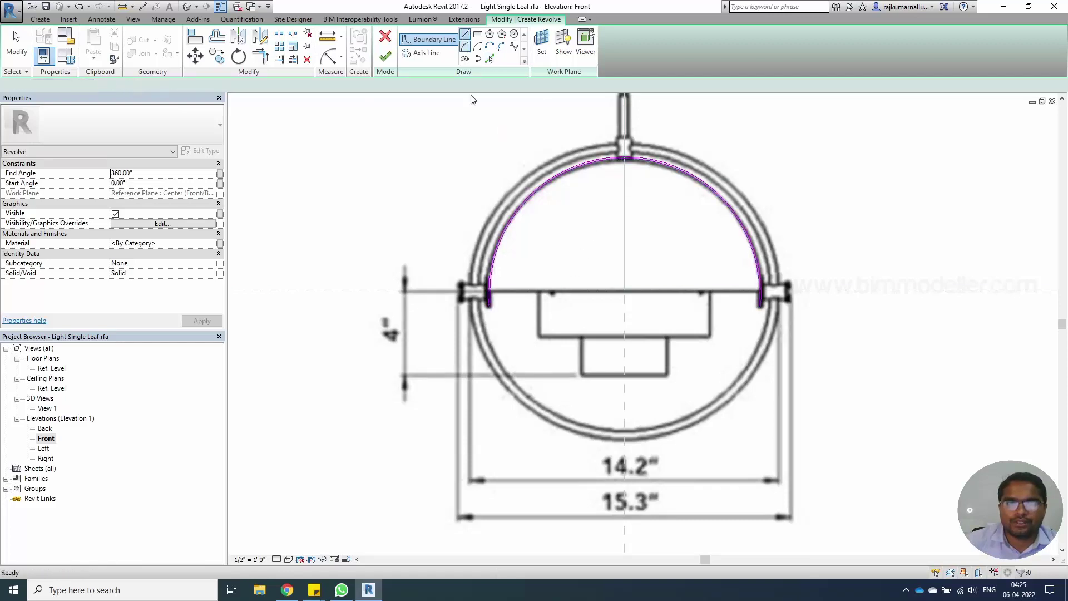
pyautogui.press('Escape')
pyautogui.click(465, 34)
pyautogui.scroll(6, 488, 306)
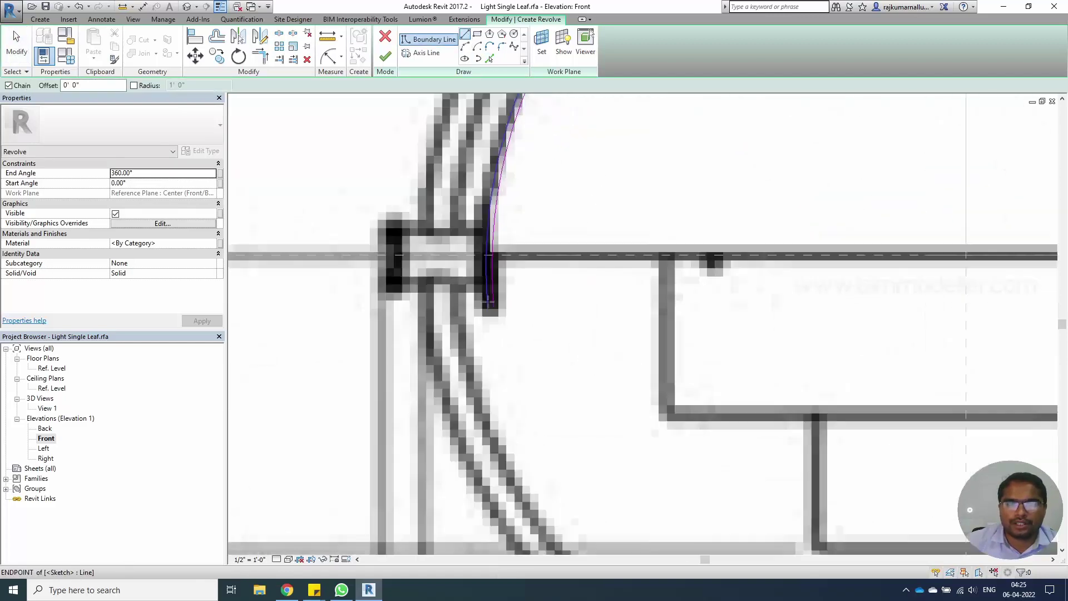
pyautogui.click(488, 310)
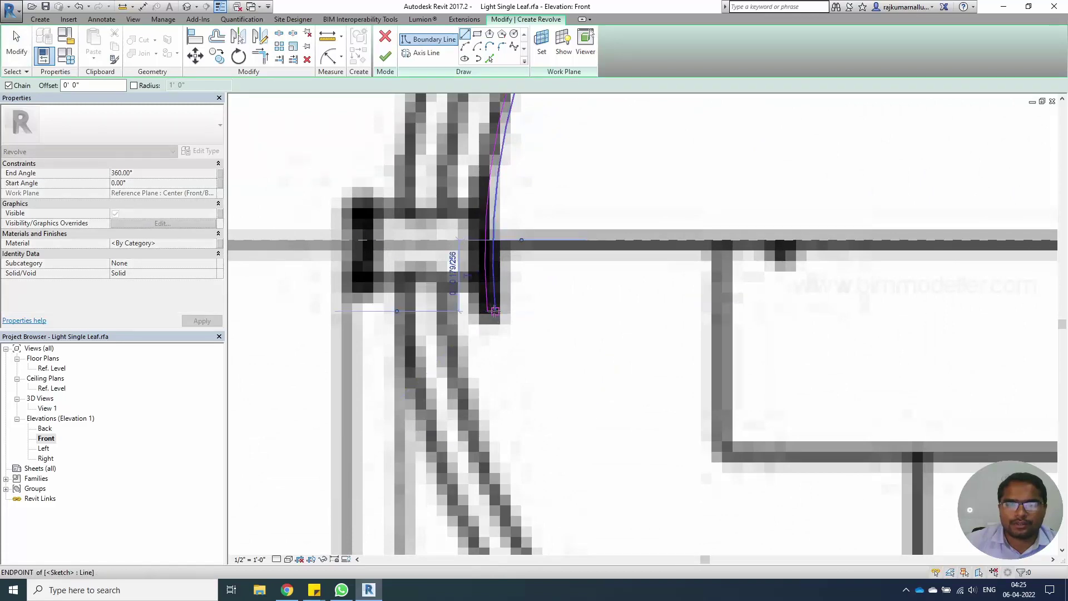
pyautogui.scroll(-5, 486, 310)
pyautogui.scroll(6, 897, 305)
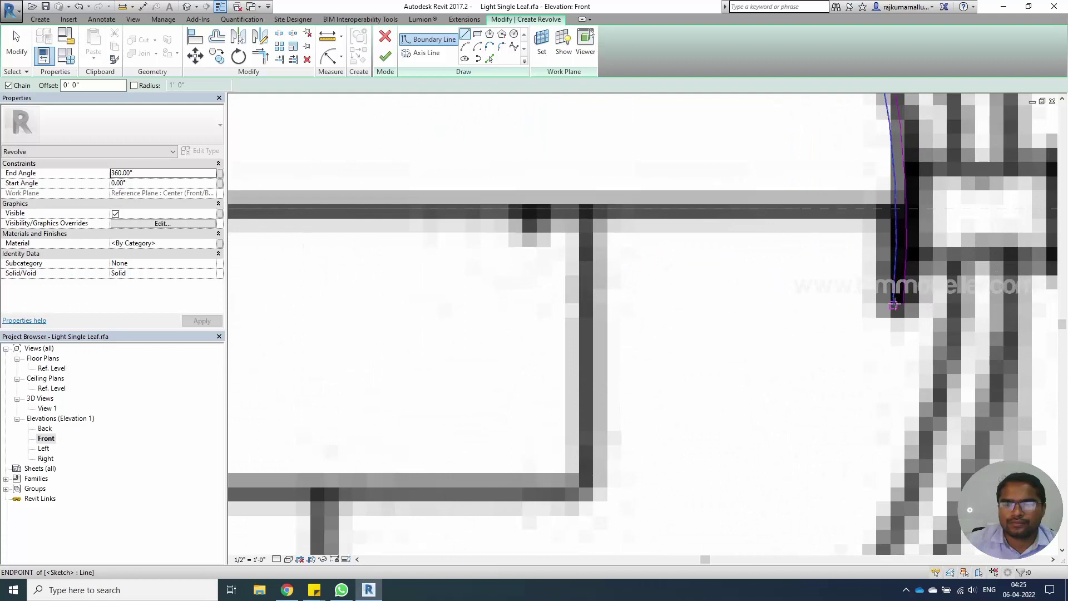
pyautogui.scroll(3, 895, 305)
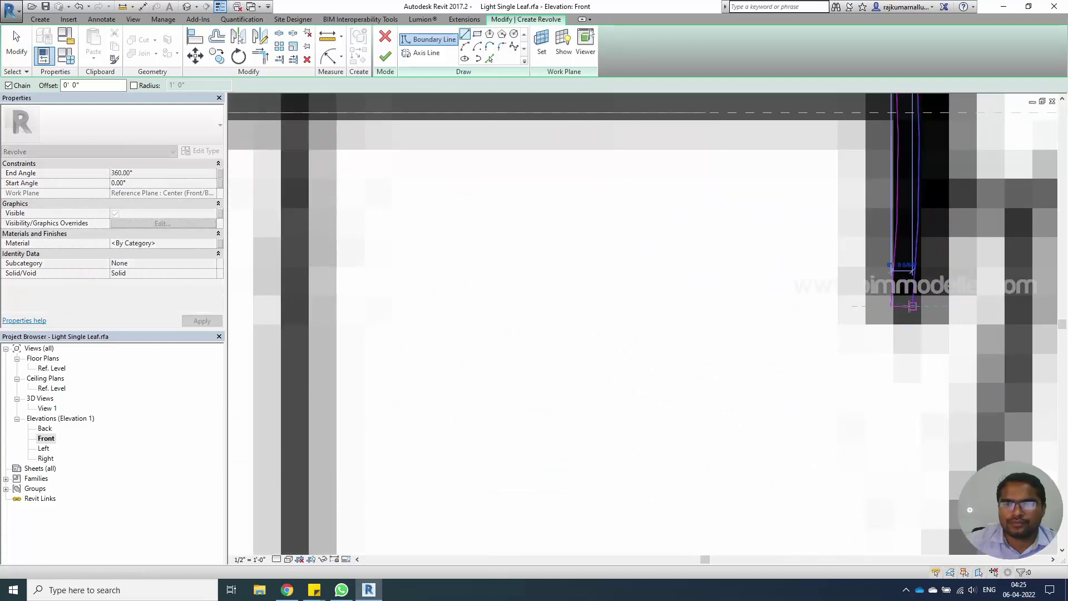
pyautogui.scroll(-4, 890, 307)
pyautogui.press('Escape')
pyautogui.press('Escape')
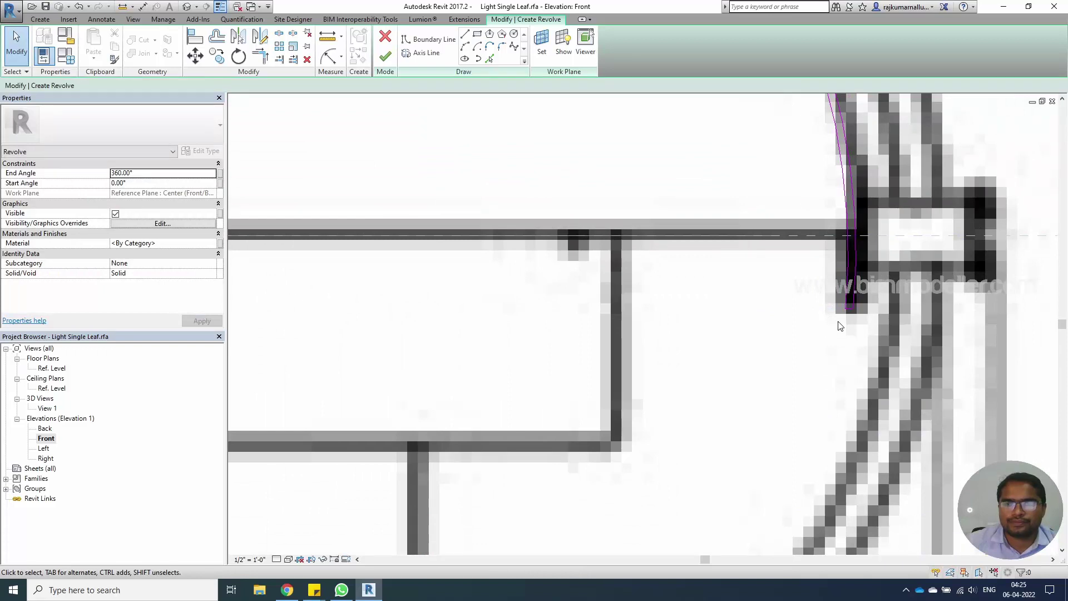
# - Align the short closing line at the arcs' left end to the Ref. Level
pyautogui.scroll(-5, 841, 325)
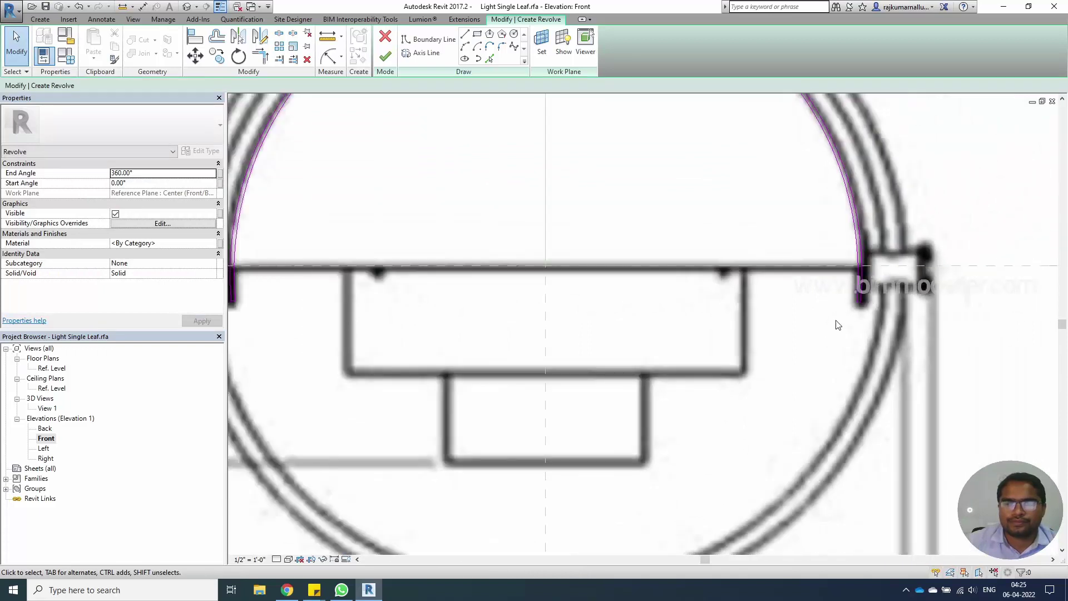
pyautogui.scroll(-2, 760, 311)
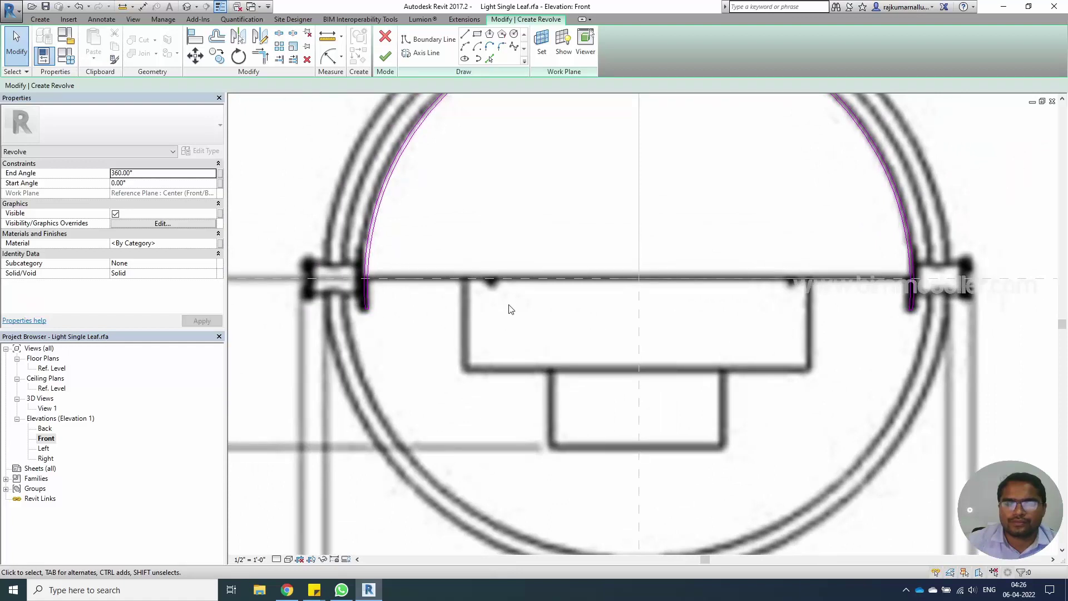
pyautogui.scroll(5, 357, 310)
pyautogui.press('a')
pyautogui.press('l')
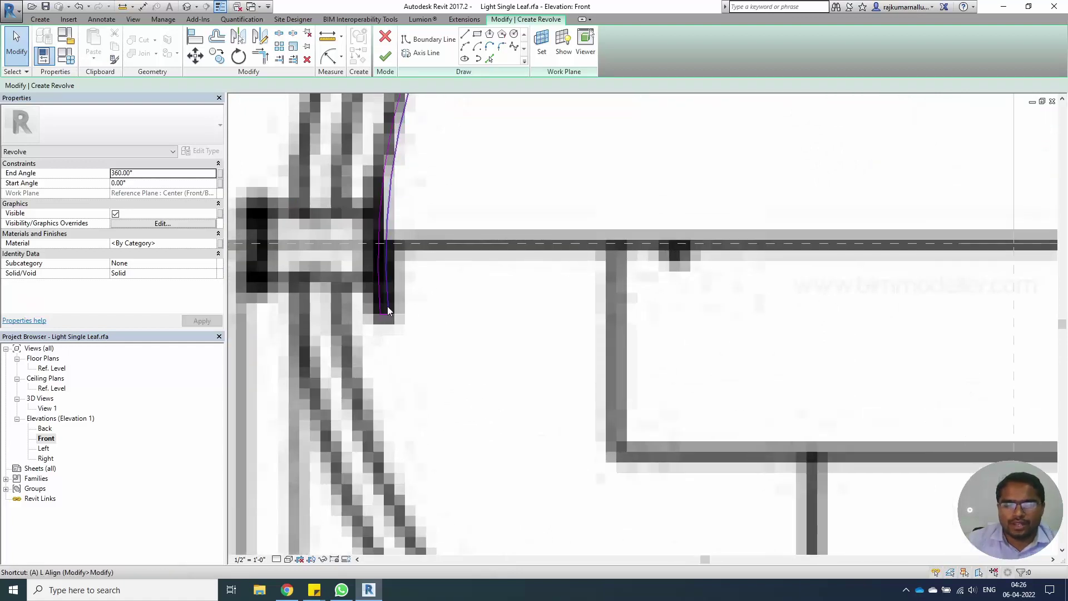
pyautogui.click(438, 244)
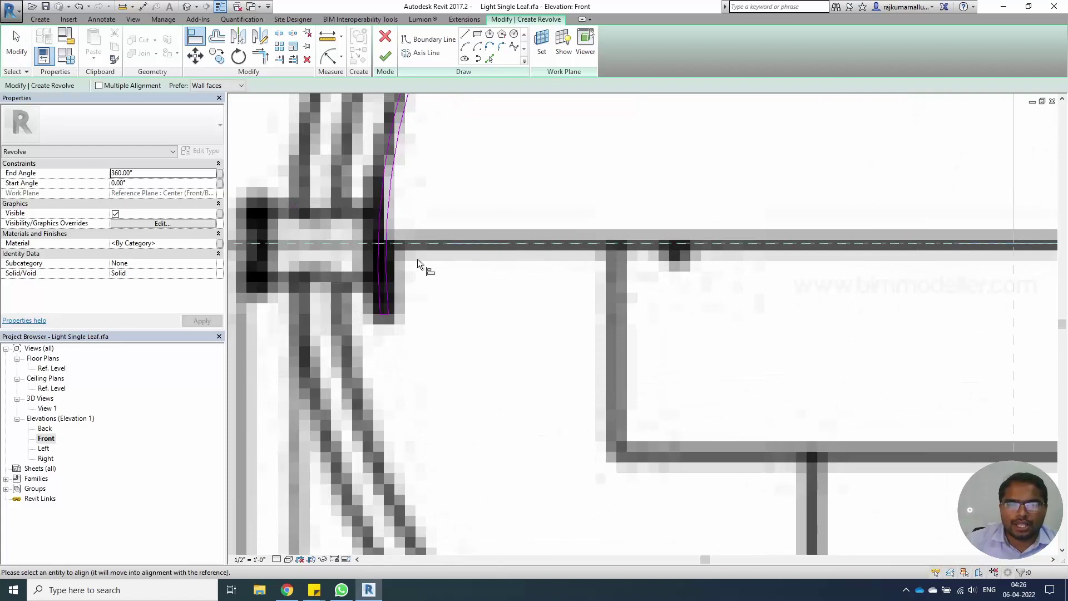
pyautogui.click(388, 321)
pyautogui.scroll(2, 389, 321)
pyautogui.click(381, 306)
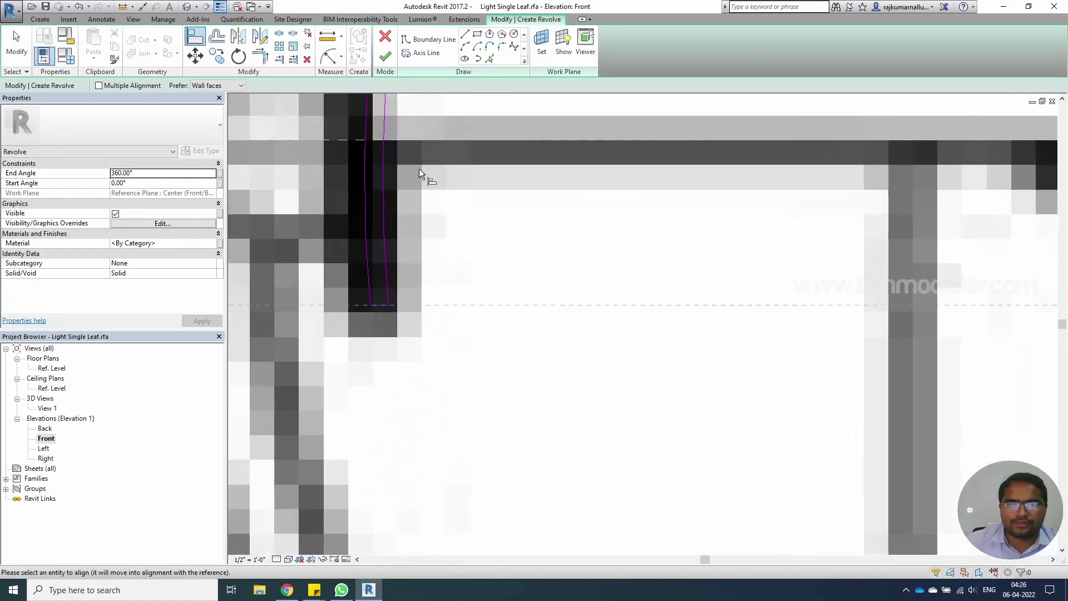
pyautogui.click(429, 140)
pyautogui.click(382, 306)
pyautogui.scroll(-6, 338, 285)
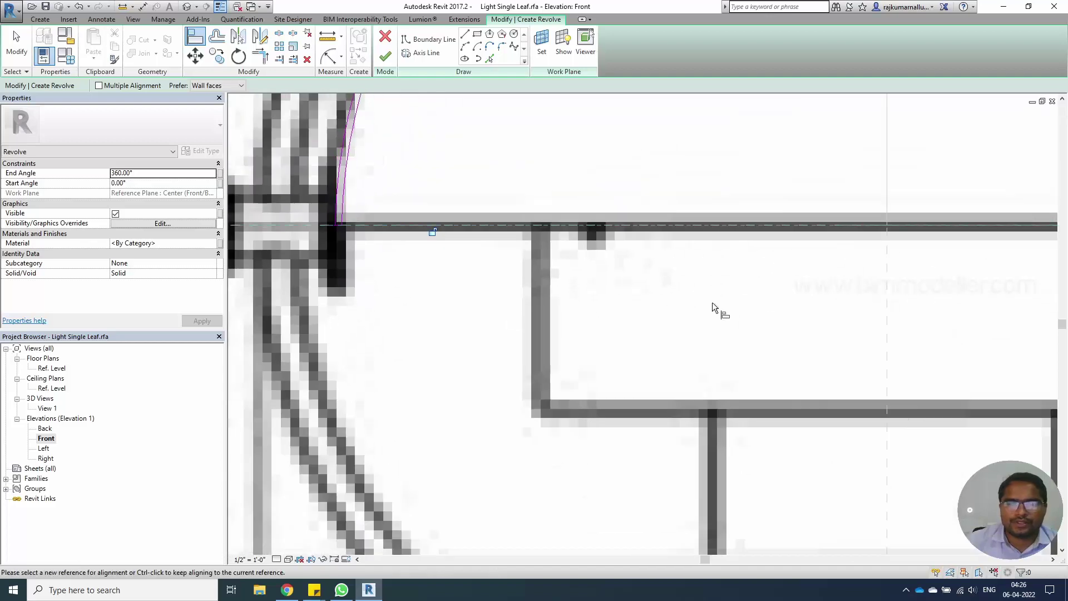
# - Align the short closing line at the arcs' right end to the Ref. Level
pyautogui.scroll(4, 801, 262)
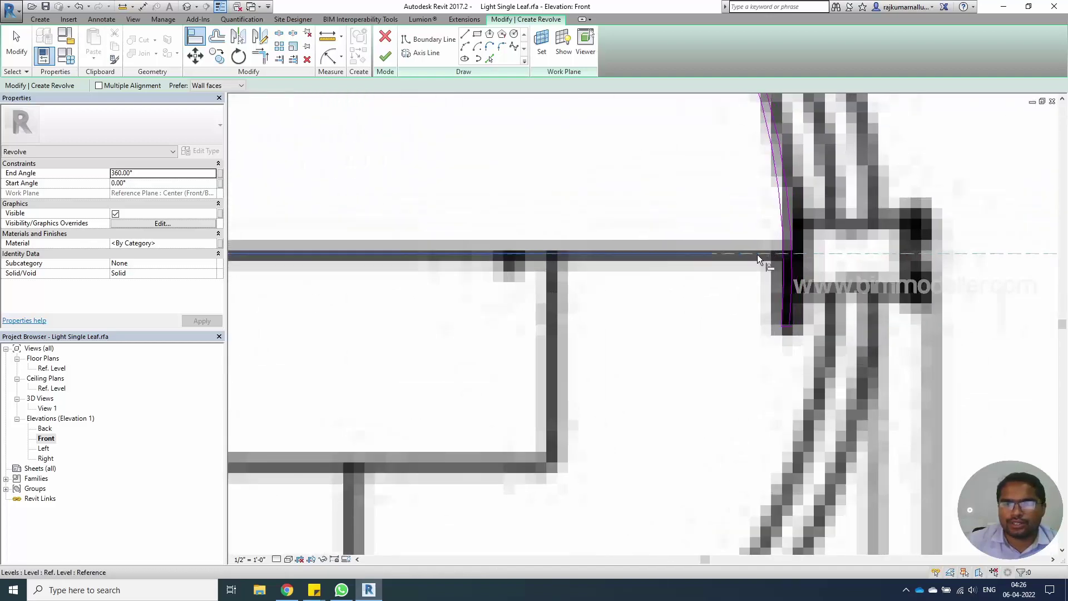
pyautogui.click(757, 255)
pyautogui.click(784, 328)
pyautogui.scroll(3, 785, 328)
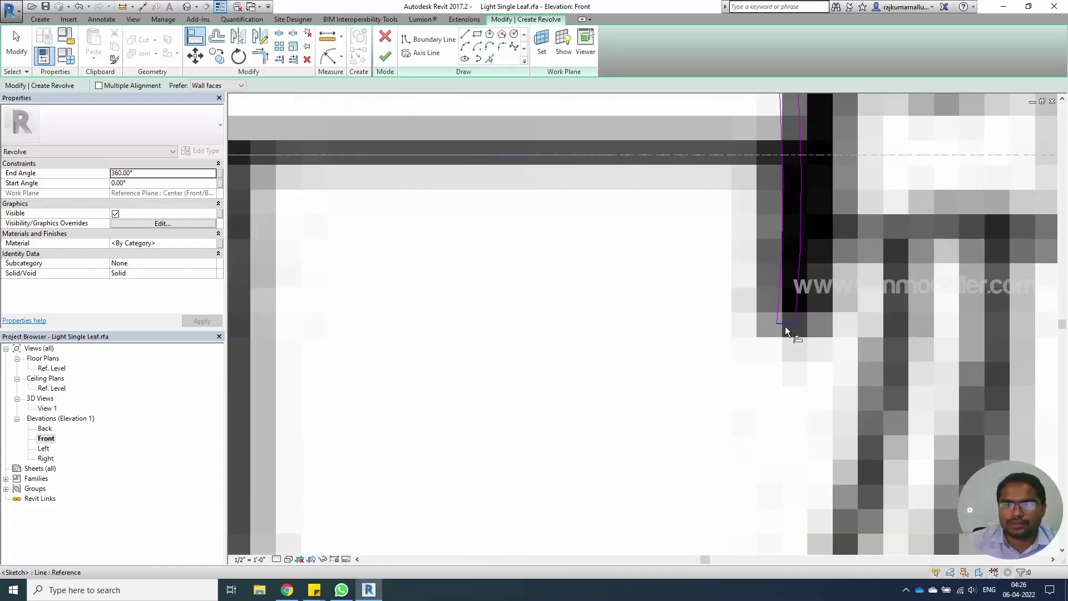
pyautogui.scroll(-5, 770, 344)
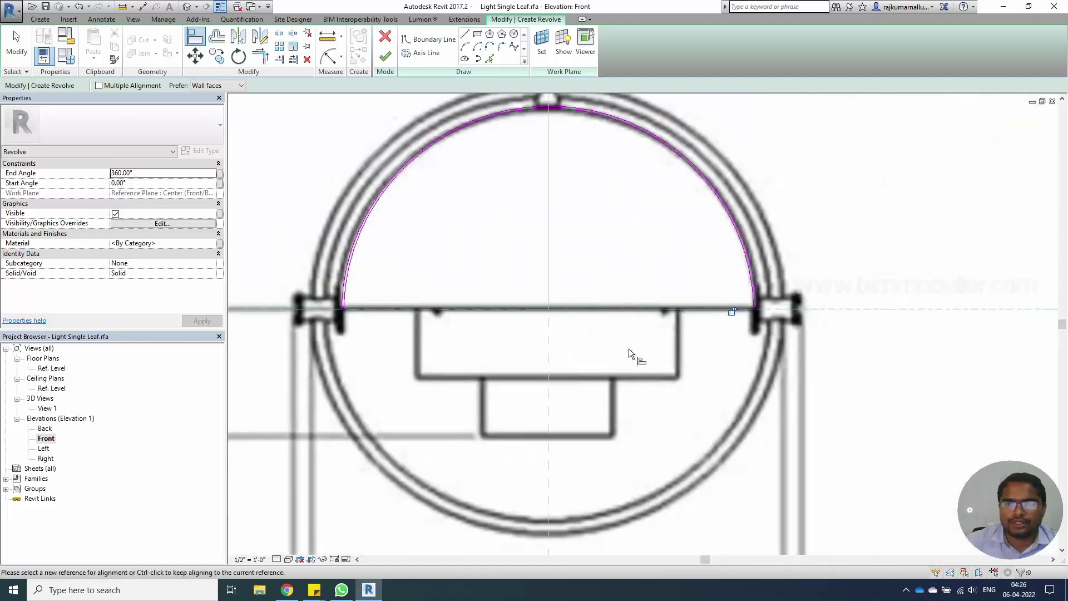
pyautogui.press('Escape')
pyautogui.press('Escape')
# - Draw a horizontal axis line about 4 3/4" long on the Ref. Level across the centre and finish the revolve
pyautogui.click(426, 53)
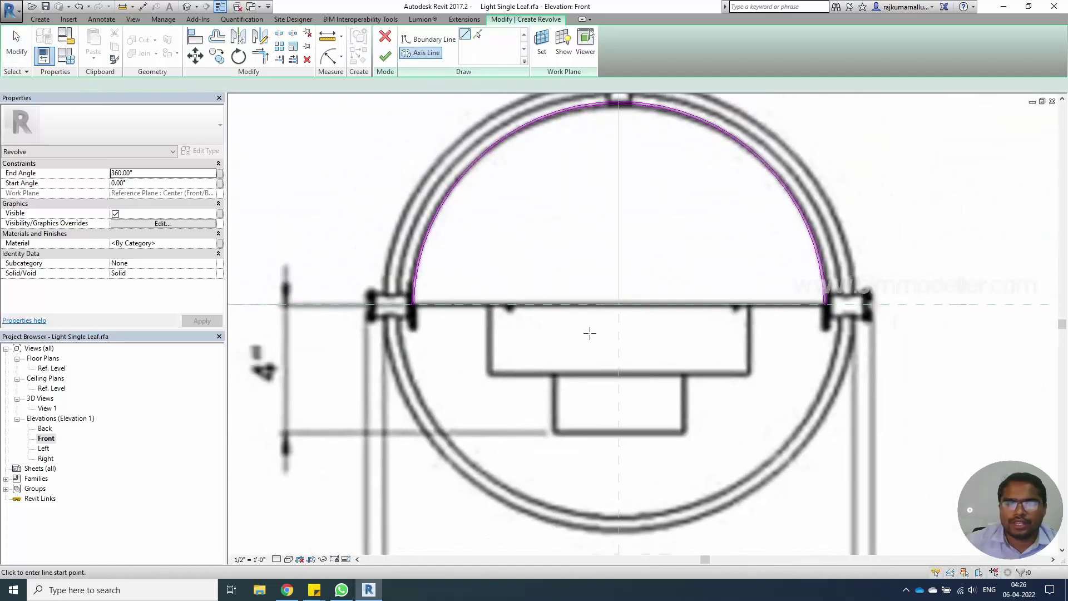
pyautogui.click(528, 305)
pyautogui.click(689, 303)
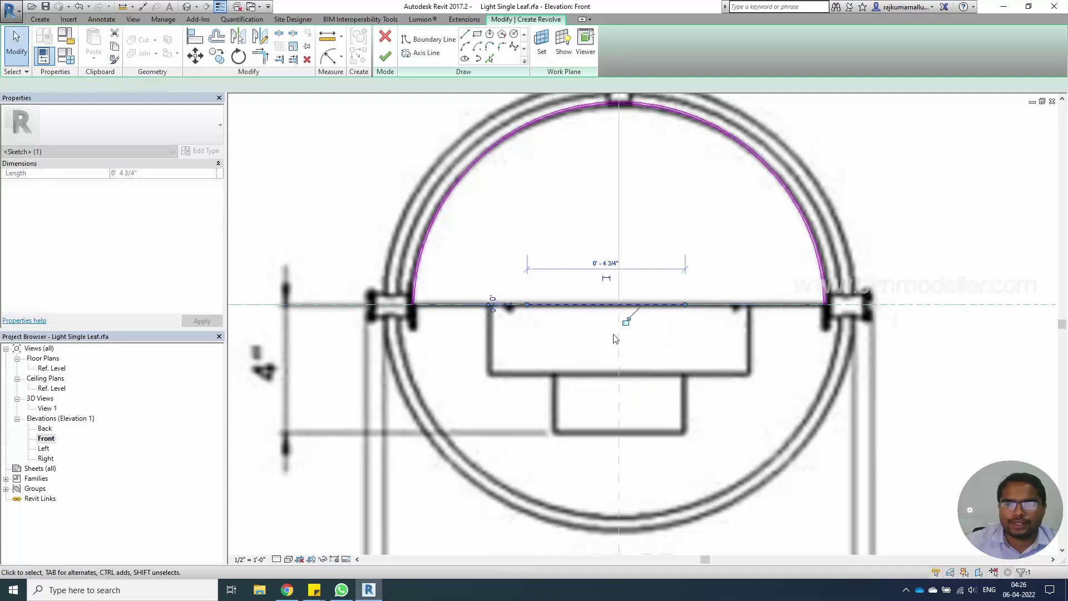
pyautogui.click(615, 335)
pyautogui.click(385, 56)
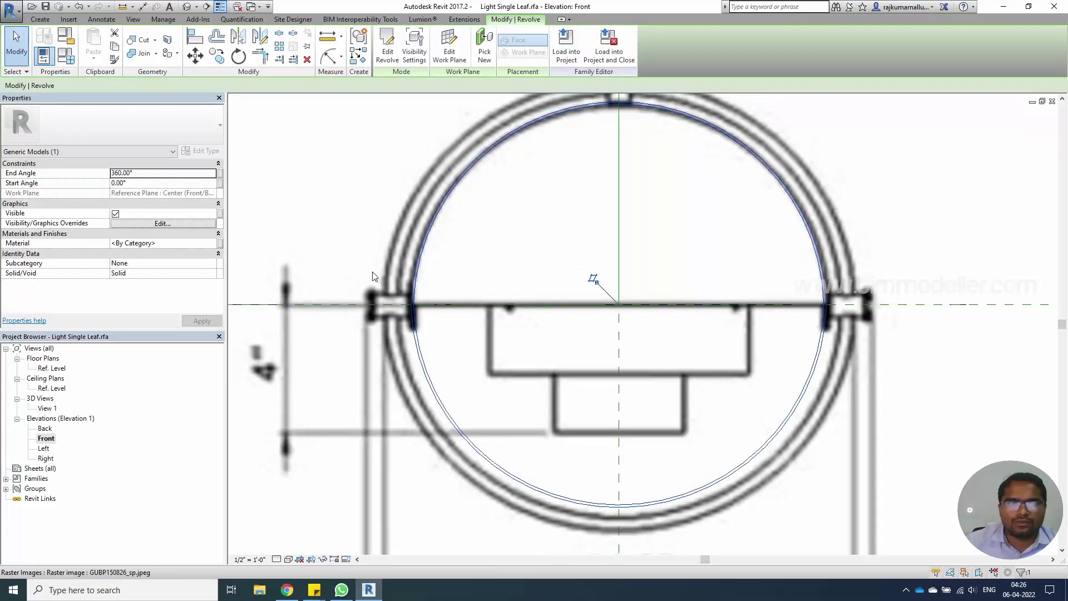
# - Open the default 3D view and select the revolved leaf to examine its shape and angle properties
pyautogui.click(186, 6)
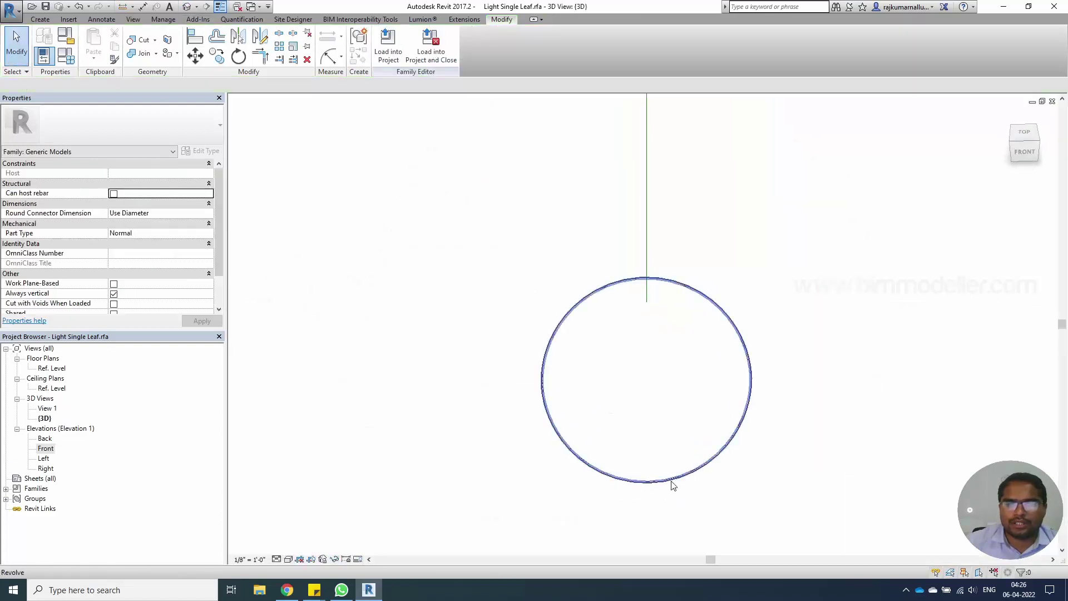
pyautogui.click(651, 485)
pyautogui.moveTo(640, 493)
pyautogui.keyDown('shift'); pyautogui.mouseDown(button='middle')
pyautogui.moveTo(615, 444)
pyautogui.moveTo(735, 370)
pyautogui.moveTo(606, 356)
pyautogui.mouseUp(button='middle'); pyautogui.keyUp('shift')
pyautogui.click(165, 172)
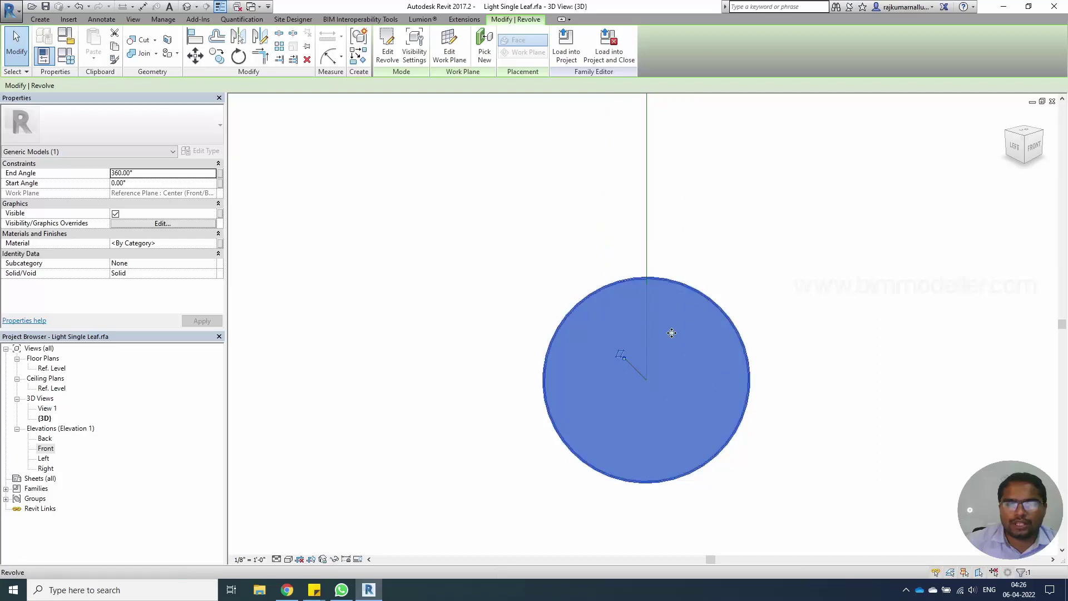
# - Try a different value for the Angle parameter to test whether the revolve follows the reference line
pyautogui.click(66, 55)
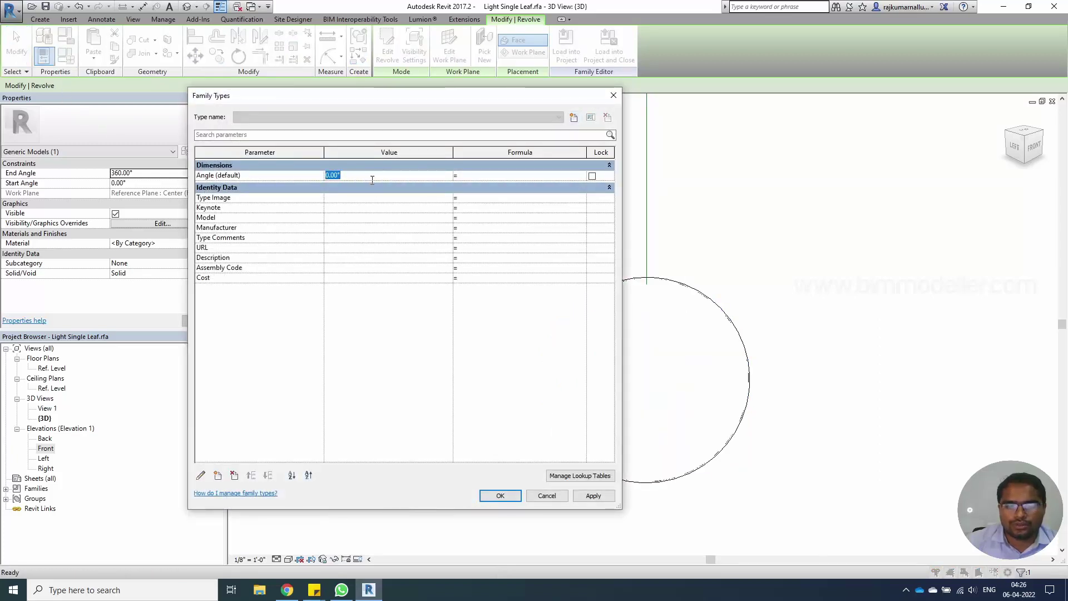
pyautogui.click(501, 497)
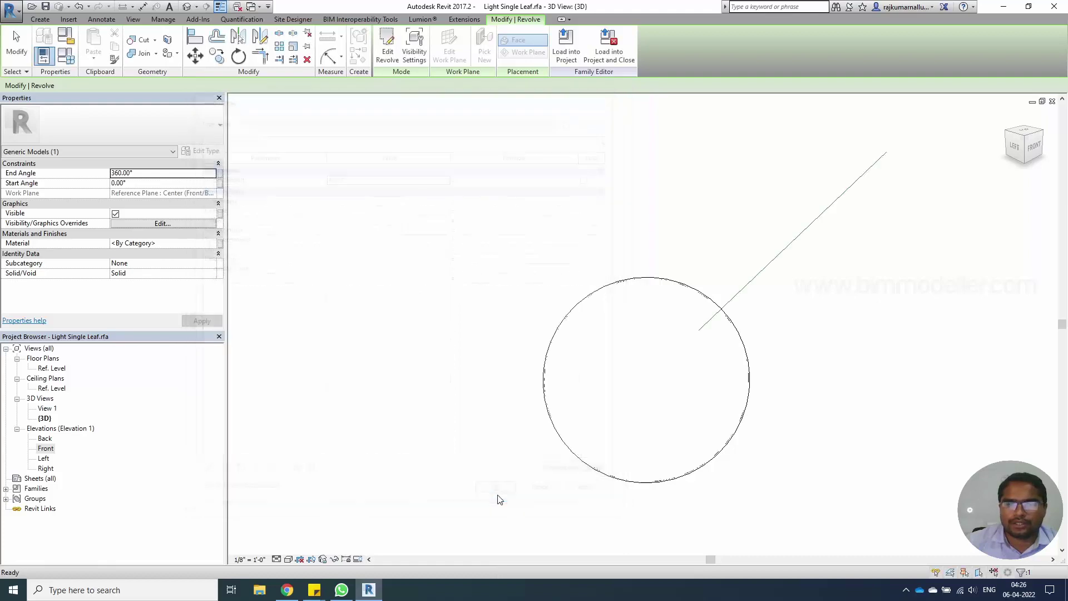
pyautogui.click(505, 508)
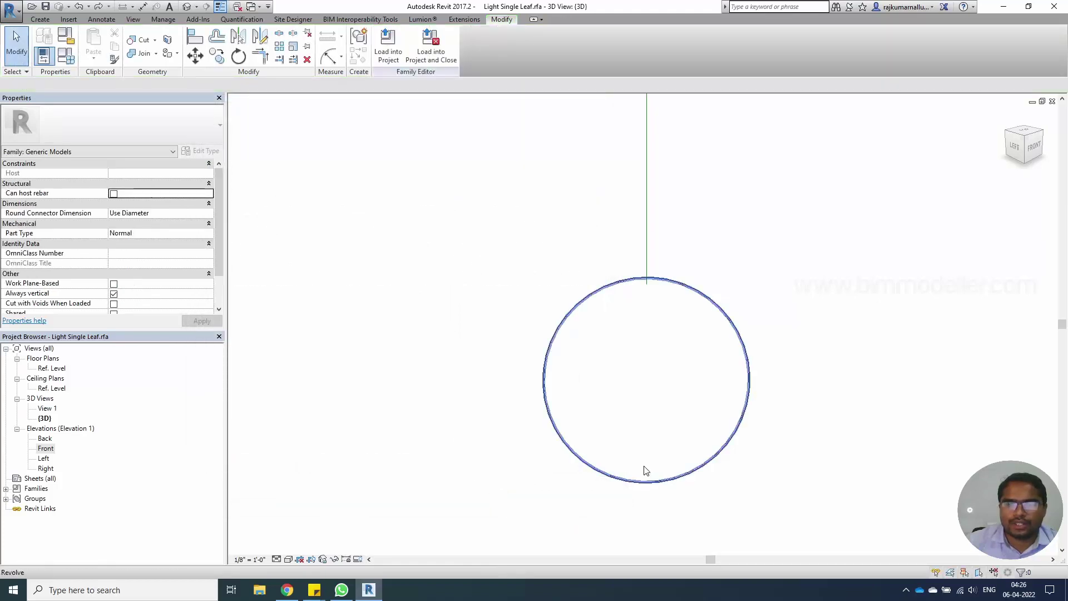
# - Edit the revolve sketch, move its work plane to the vertical reference line's plane, and finish the edit
pyautogui.click(644, 470)
pyautogui.click(387, 51)
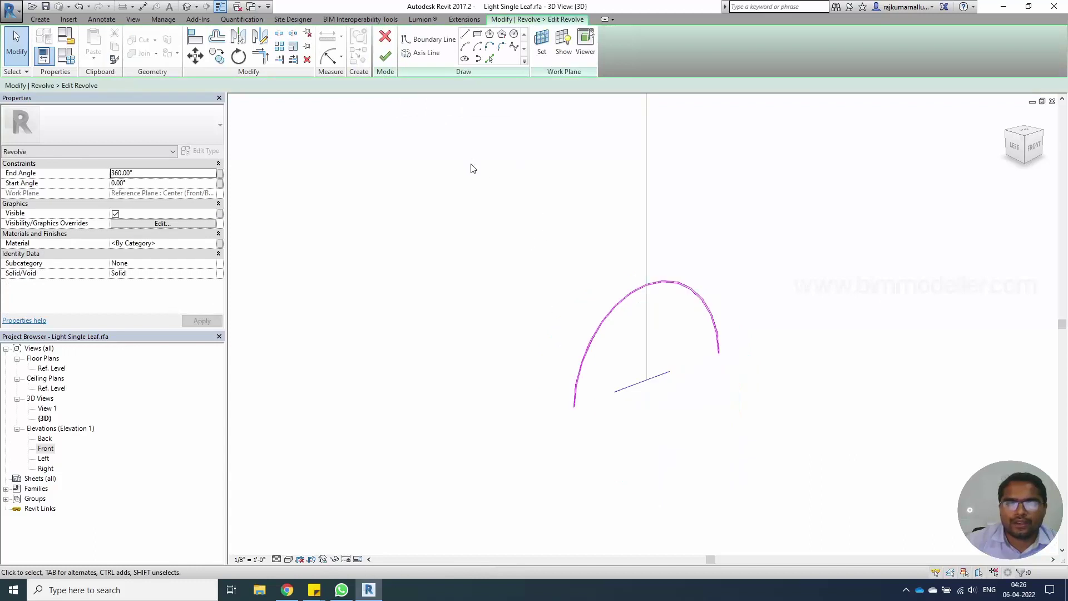
pyautogui.click(541, 42)
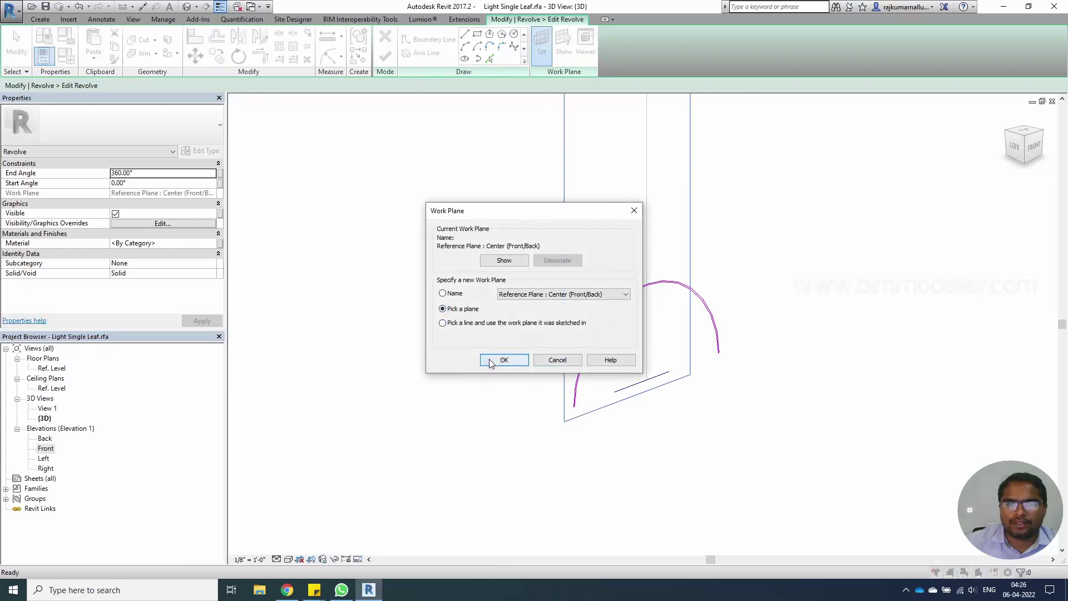
pyautogui.click(490, 361)
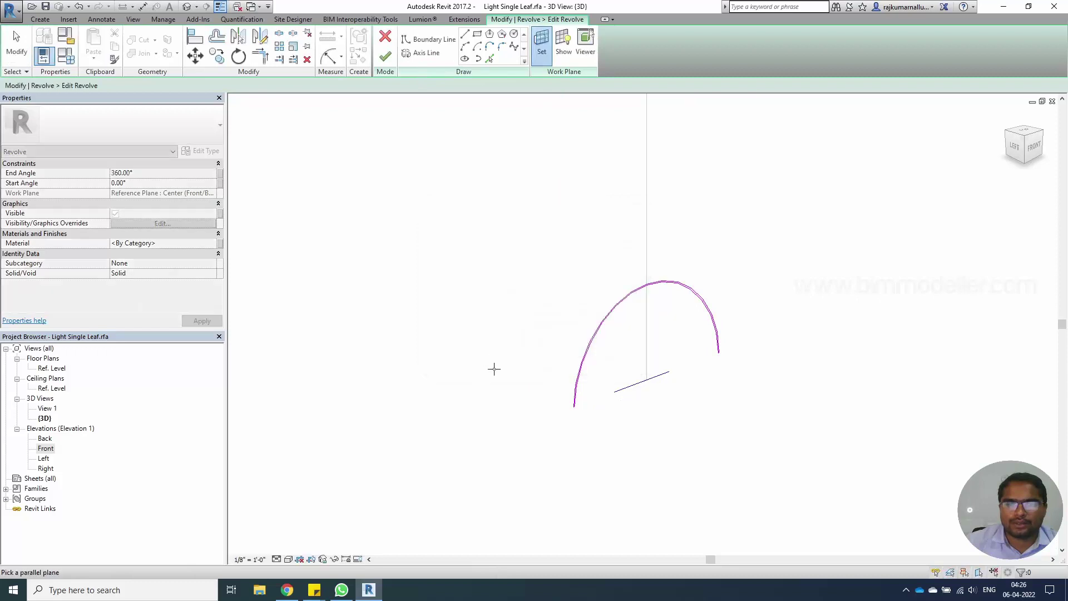
pyautogui.click(645, 255)
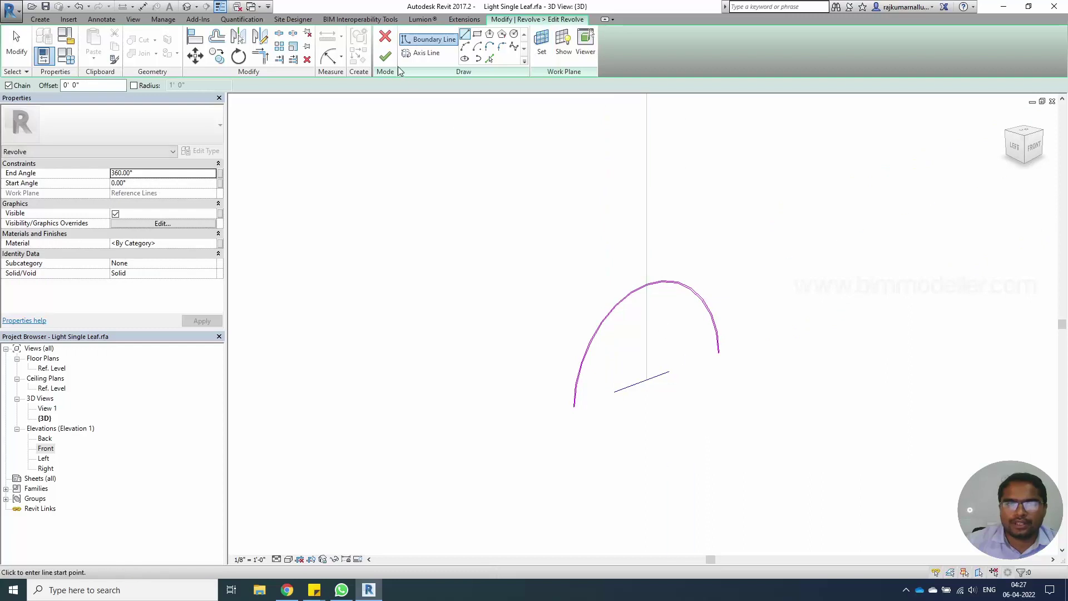
pyautogui.click(385, 56)
pyautogui.click(462, 466)
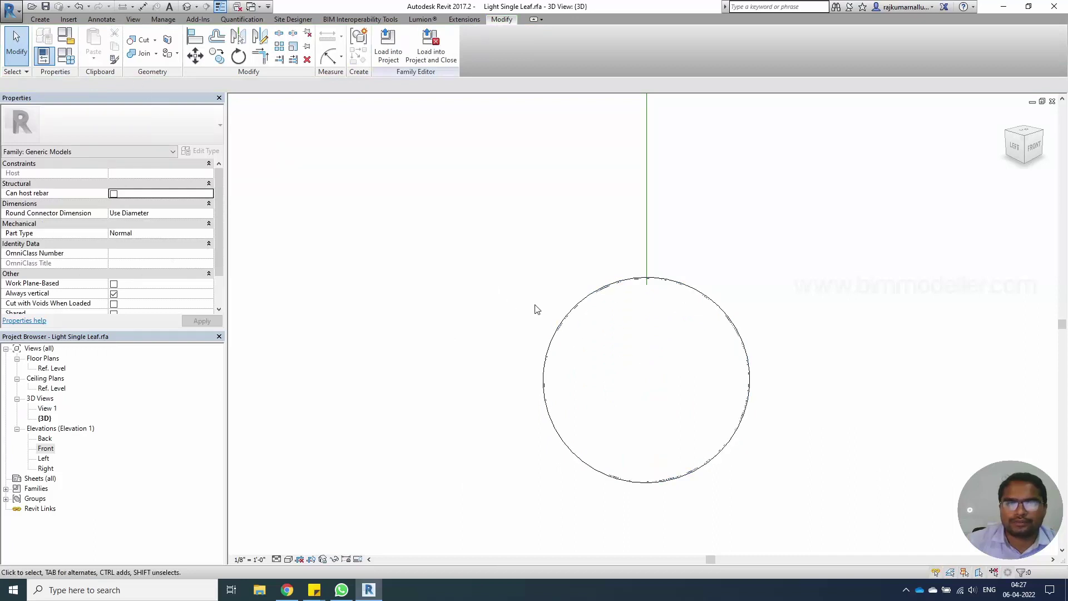
# - Set the revolve's End Angle to 180° to make it a half shell
pyautogui.click(572, 327)
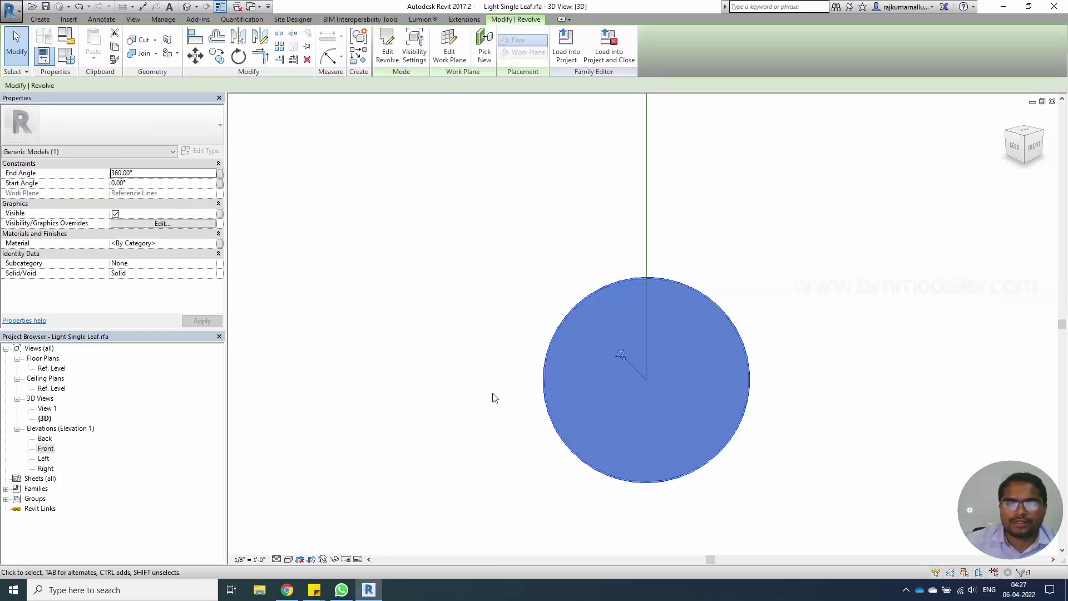
pyautogui.click(149, 172)
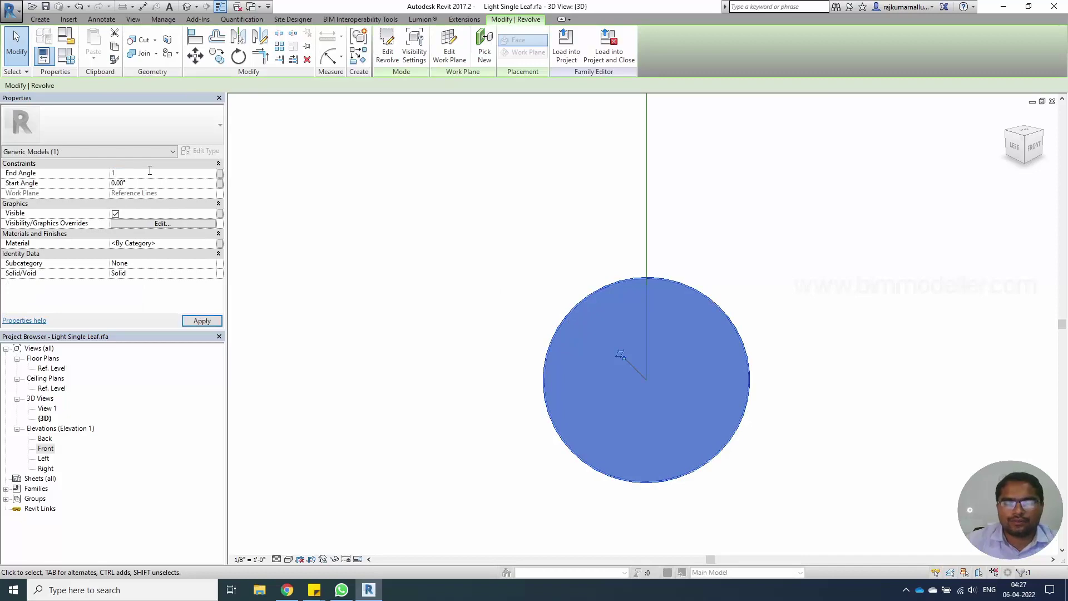
pyautogui.press('Return')
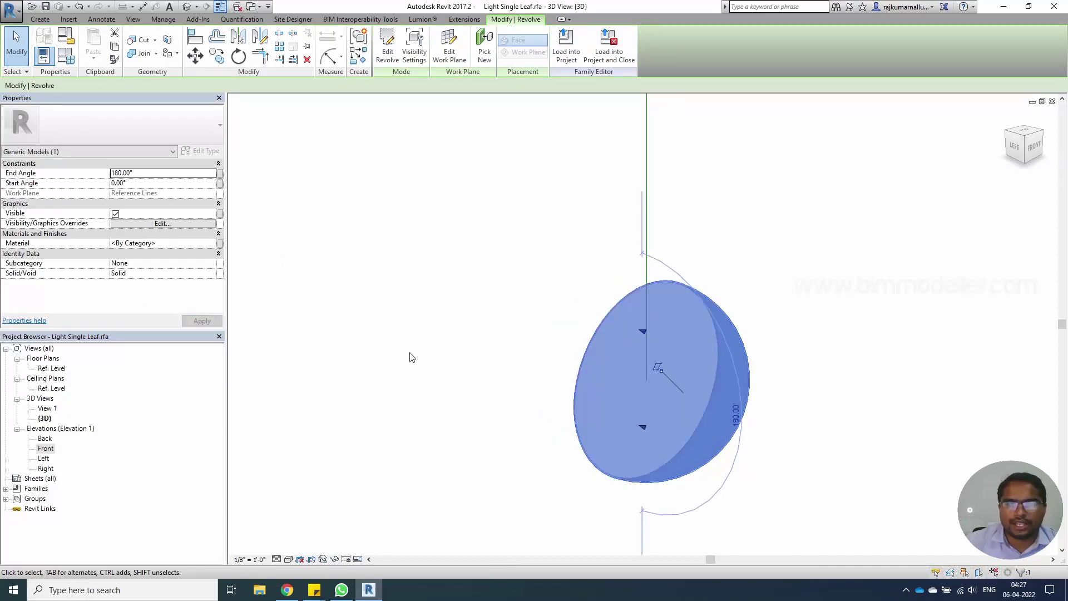
pyautogui.click(406, 366)
# - Flex the family's Angle parameter to 45° and to 78° to test the leaf's rotation
pyautogui.click(66, 56)
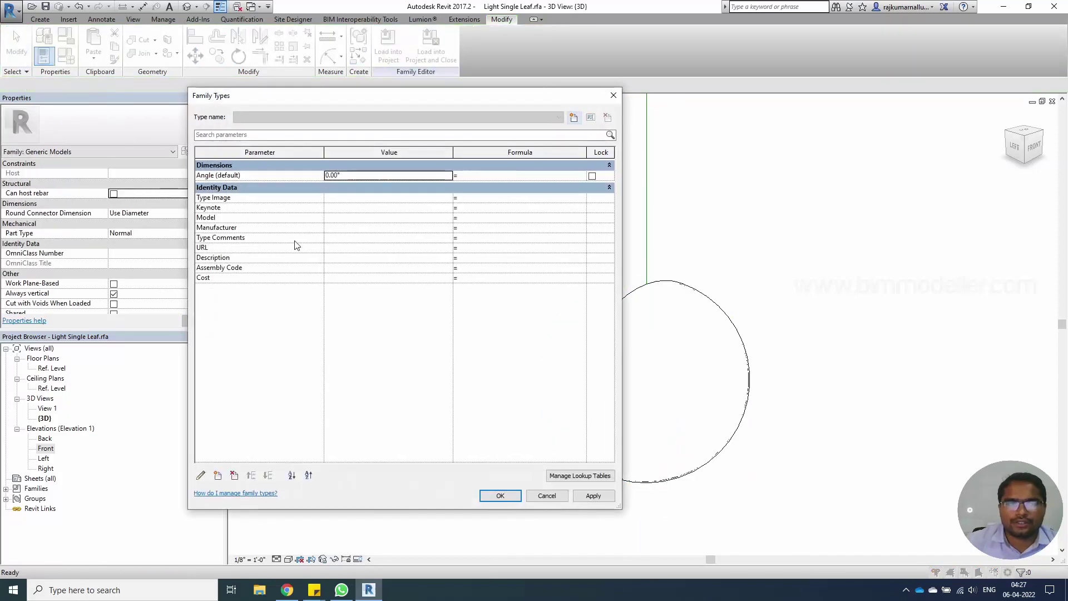
pyautogui.click(501, 495)
pyautogui.keyDown('shift'); pyautogui.moveTo(401, 396); pyautogui.dragTo(483, 438, button='middle'); pyautogui.keyUp('shift')
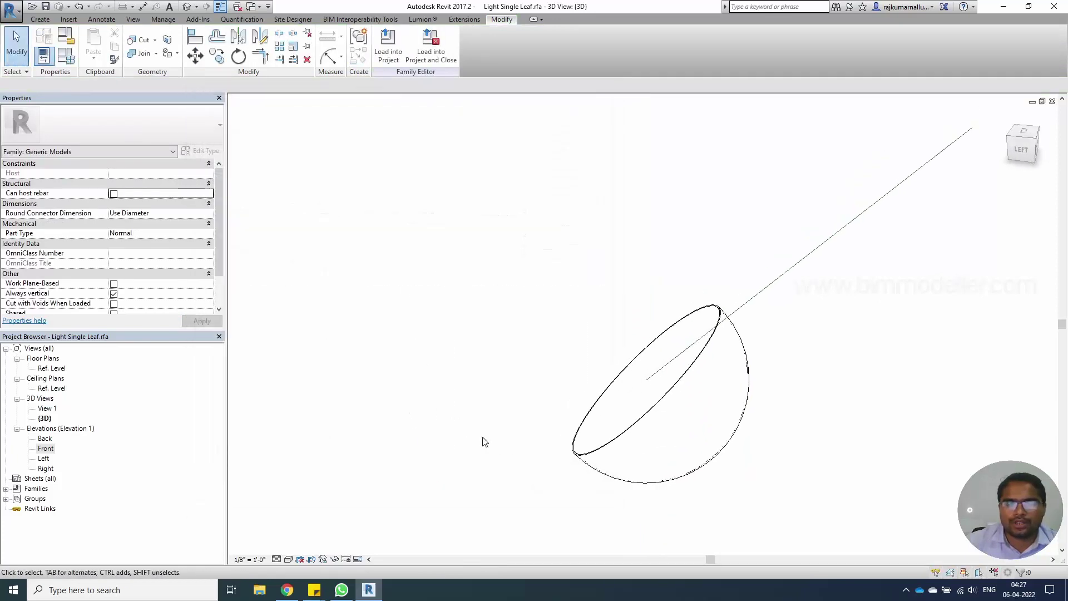
pyautogui.click(67, 55)
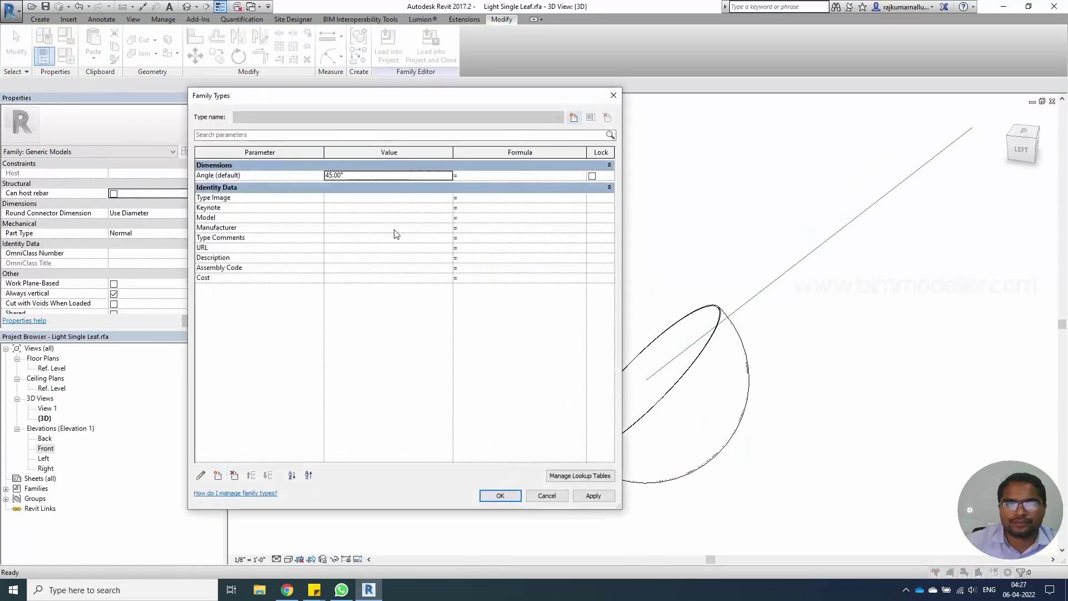
pyautogui.click(390, 175)
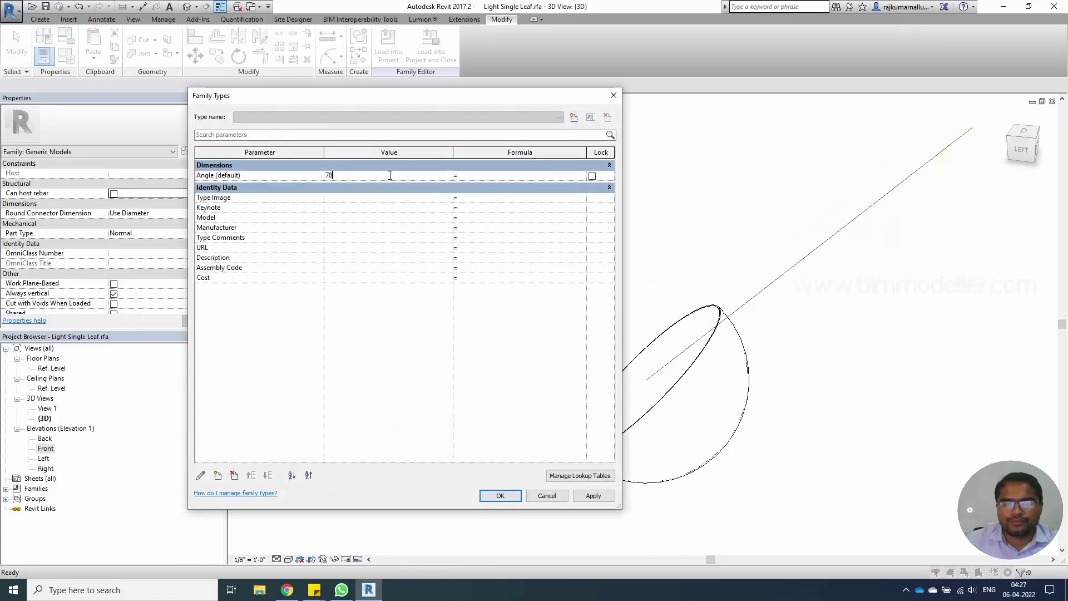
pyautogui.click(500, 495)
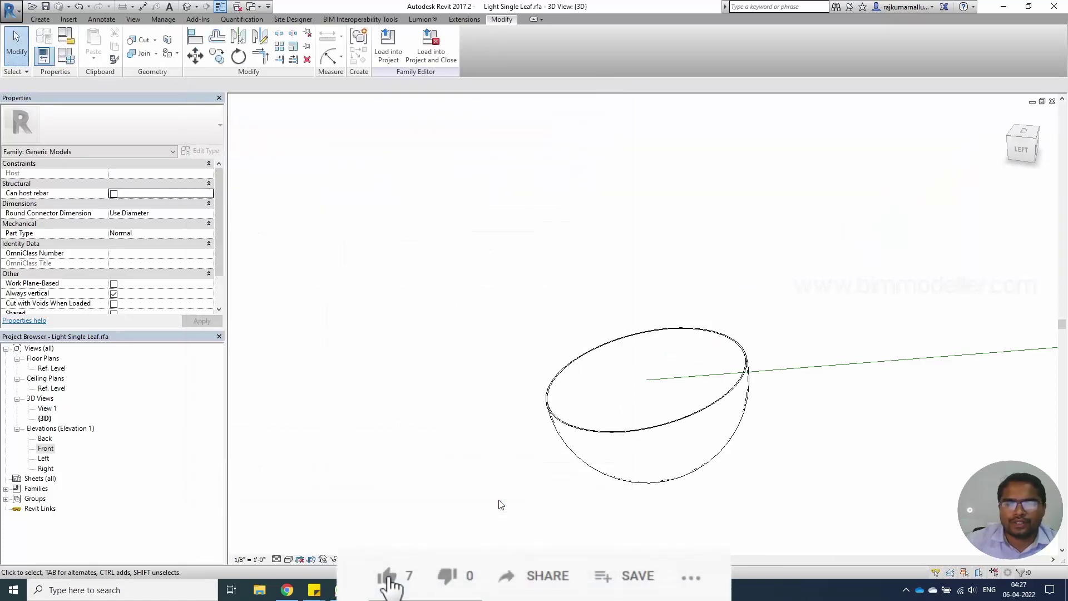
# - Set the revolve's Start Angle to 90° to reduce the half shell to a quarter leaf
pyautogui.click(635, 435)
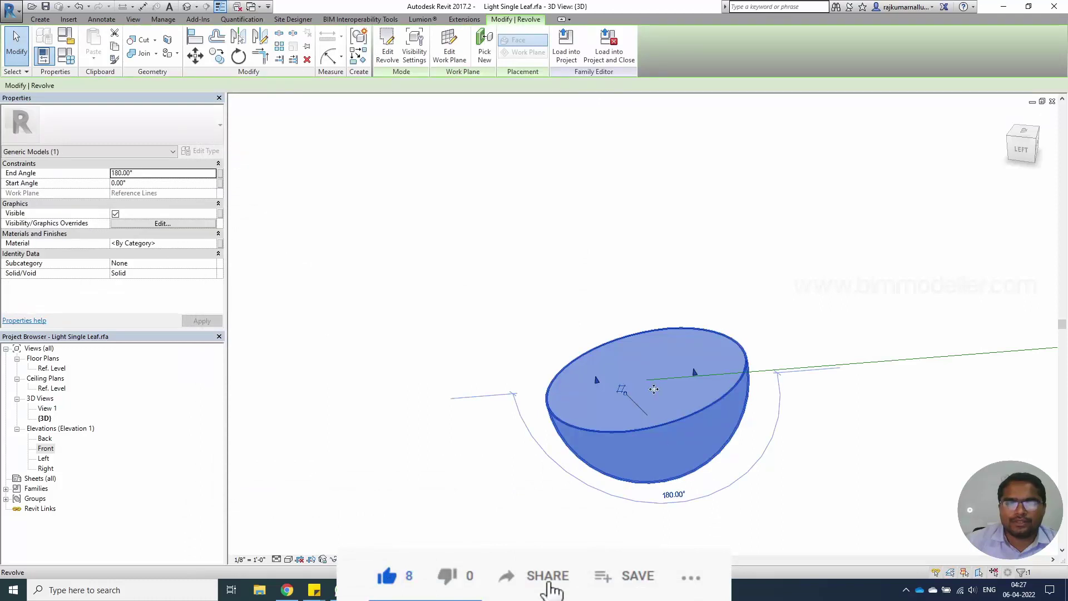
pyautogui.click(143, 183)
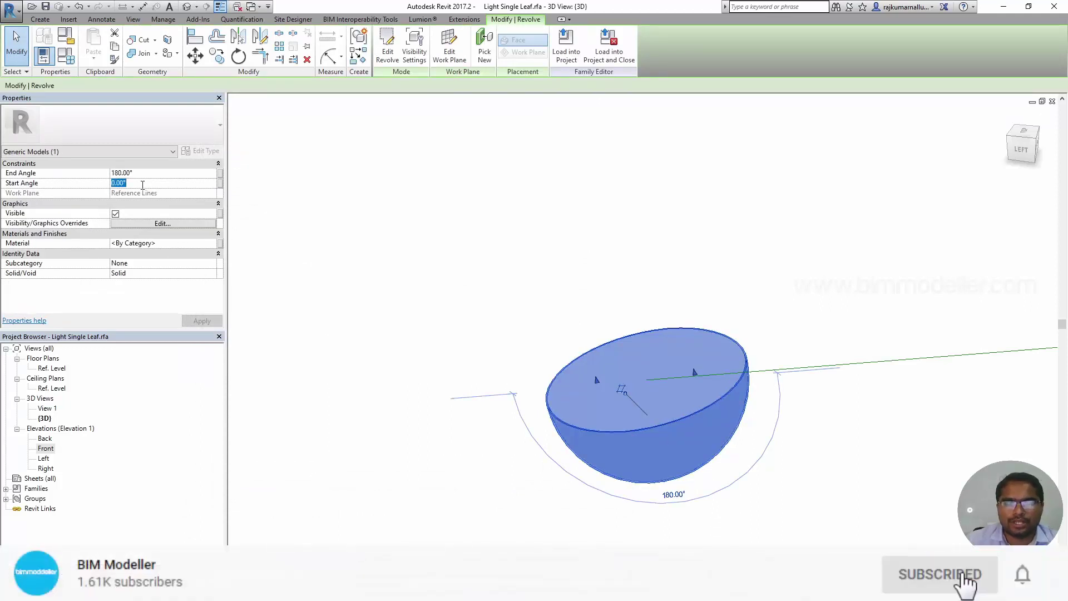
pyautogui.write('90')
pyautogui.click(202, 321)
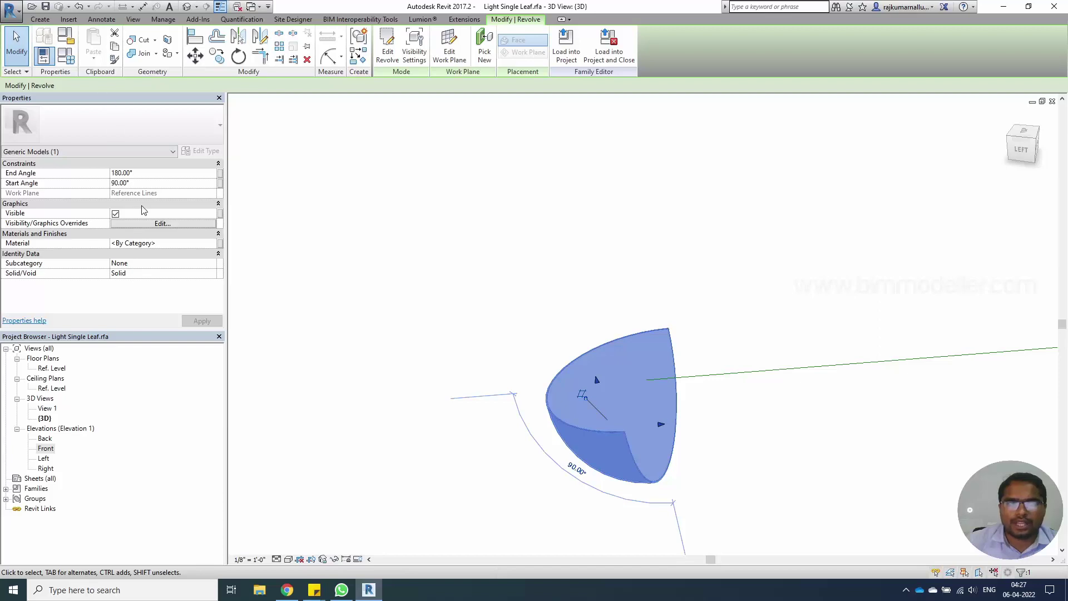
# - Set the family's Angle parameter to 0° and inspect the leaf from another direction
pyautogui.click(65, 55)
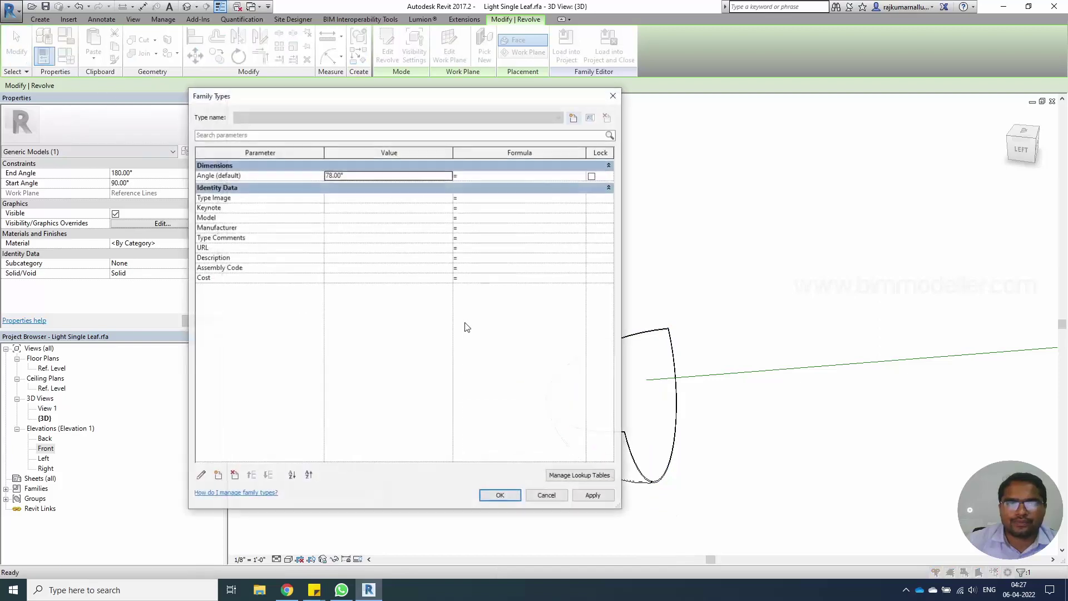
pyautogui.doubleClick(355, 175)
pyautogui.write('0')
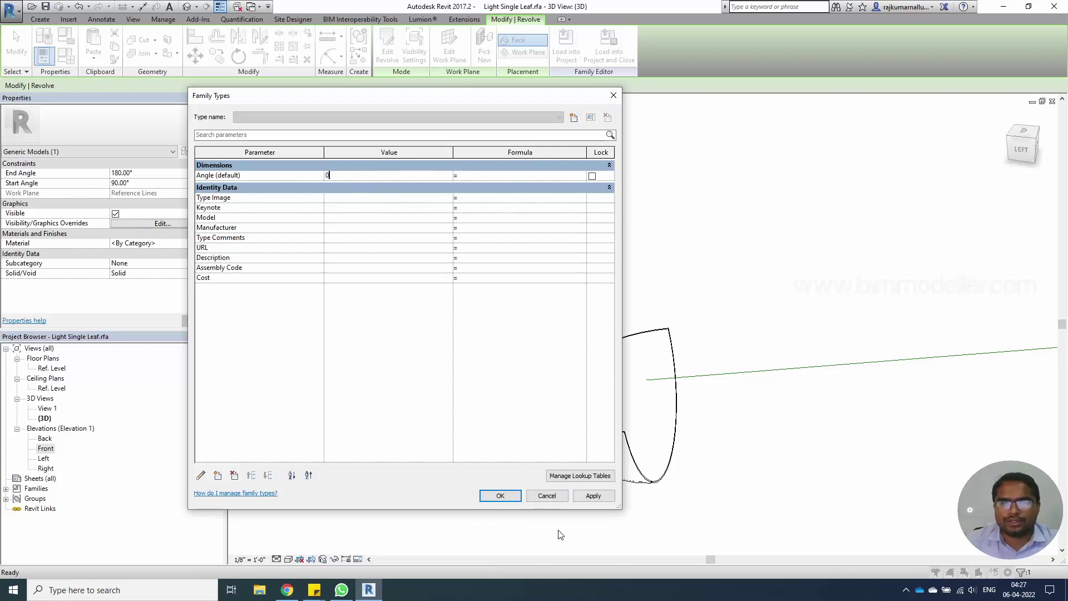
pyautogui.click(589, 496)
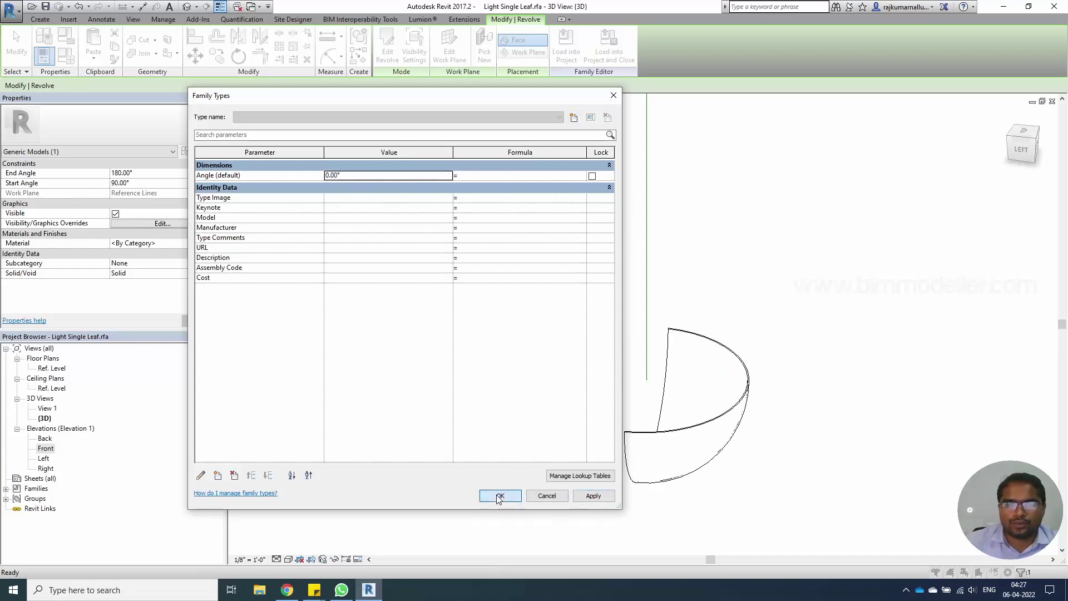
pyautogui.click(500, 496)
pyautogui.keyDown('shift'); pyautogui.moveTo(649, 505); pyautogui.dragTo(529, 456, button='middle'); pyautogui.keyUp('shift')
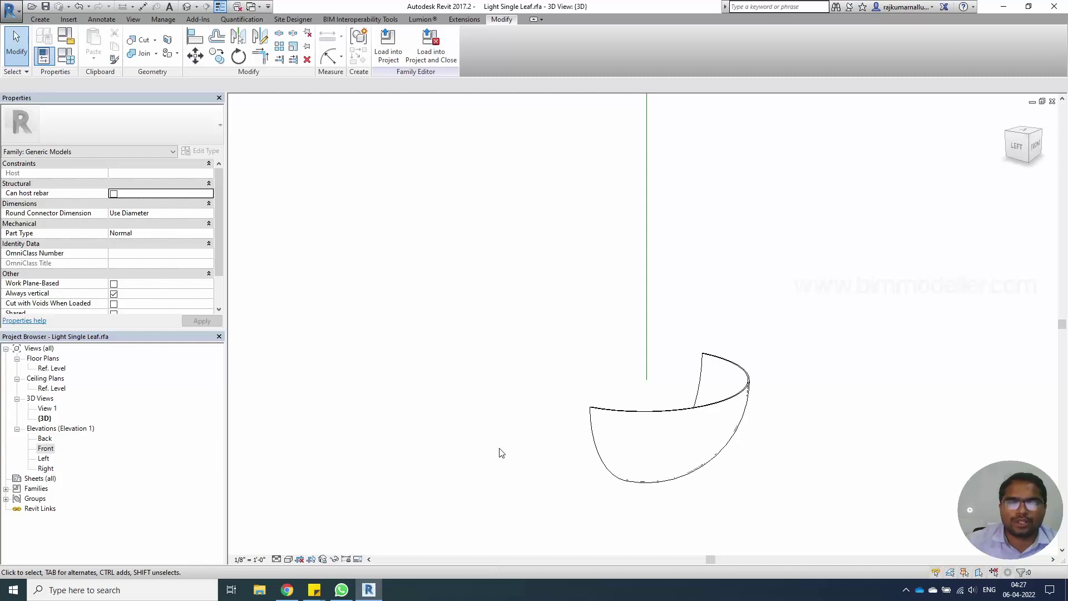
# - Delete the GUBP150826_sp.jpeg raster image from the Front elevation
pyautogui.doubleClick(41, 450)
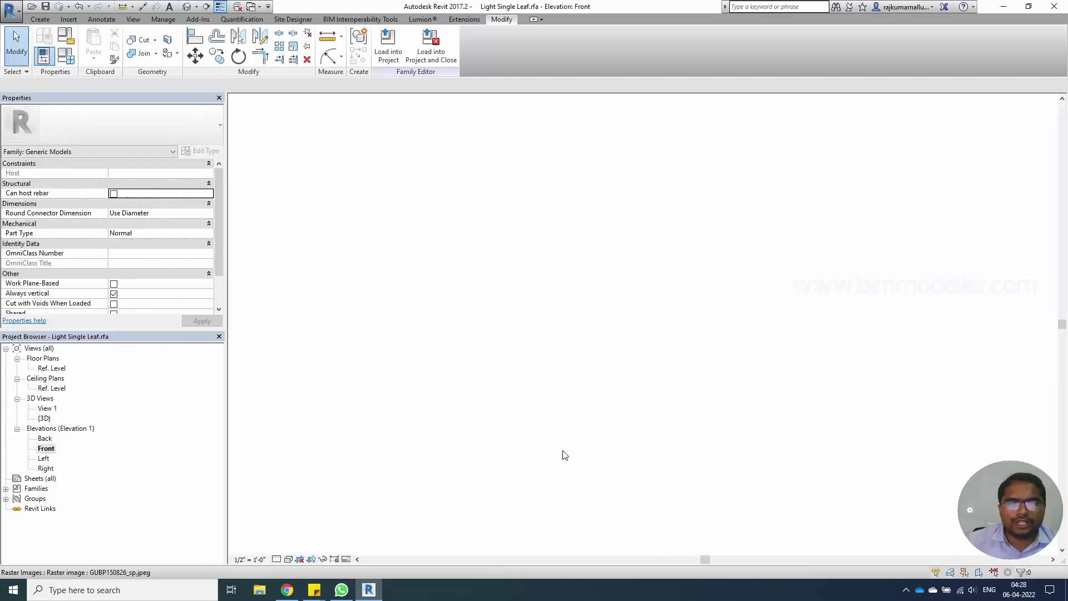
pyautogui.scroll(-3, 445, 351)
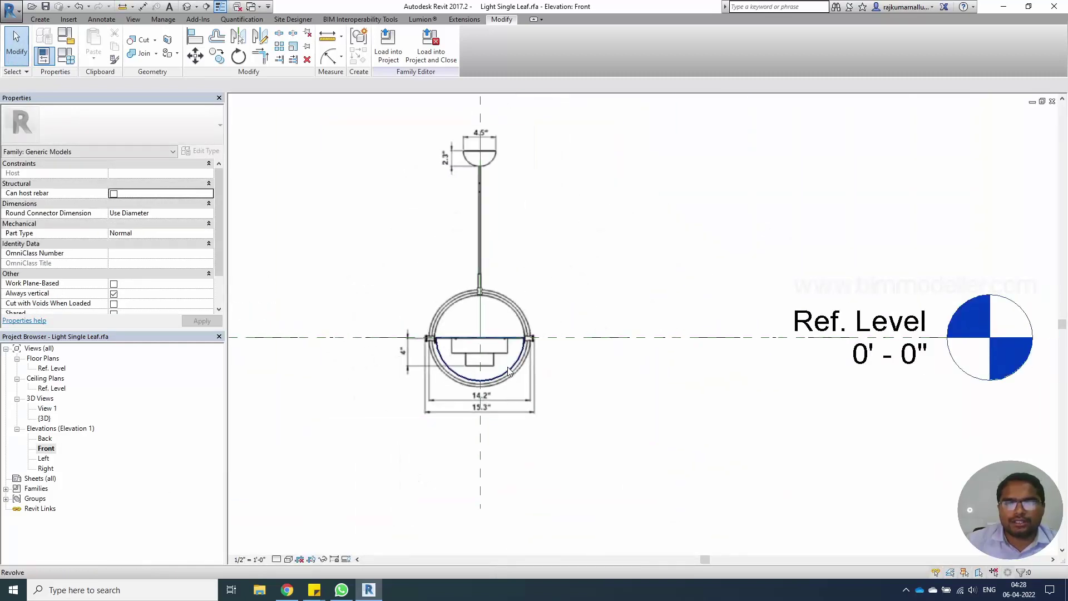
pyautogui.click(531, 372)
pyautogui.press('Escape')
pyautogui.click(531, 371)
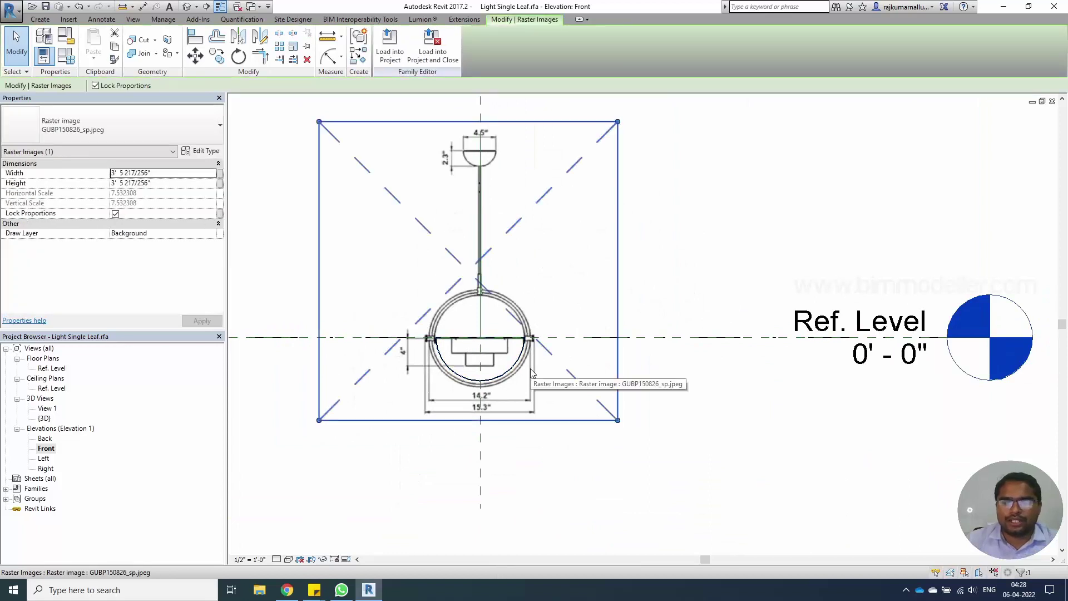
pyautogui.press('Delete')
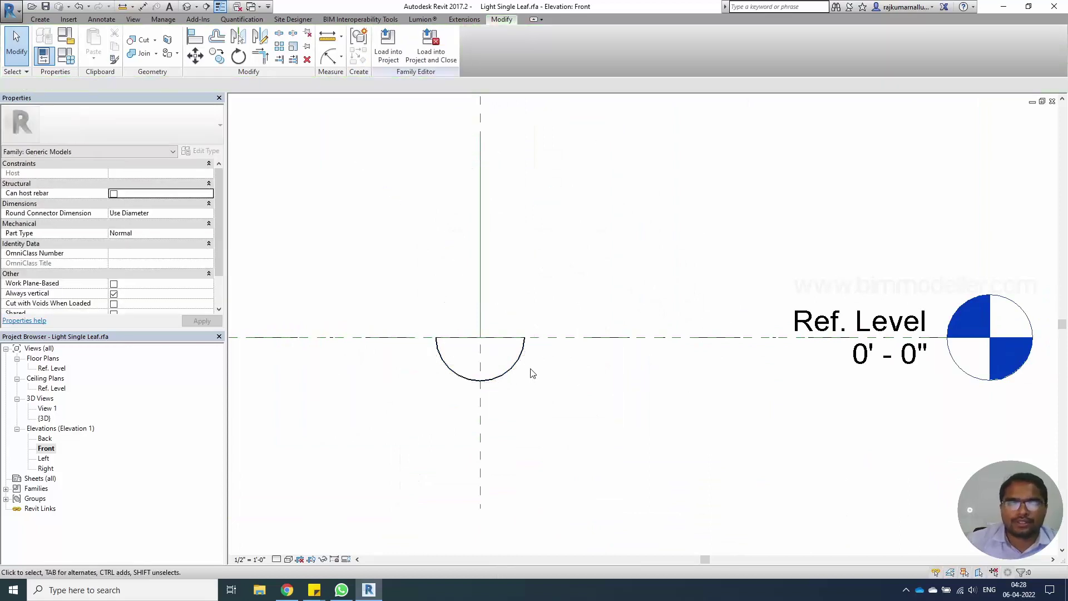
# - Set the horizontal reference plane at the Ref. Level to be a Strong Reference
pyautogui.click(562, 343)
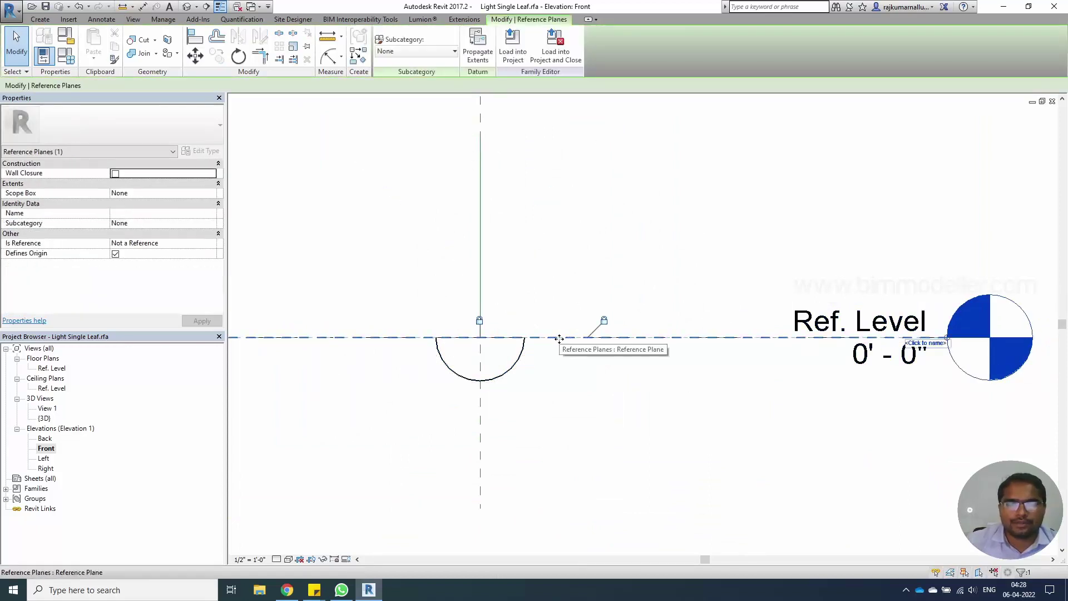
pyautogui.click(214, 243)
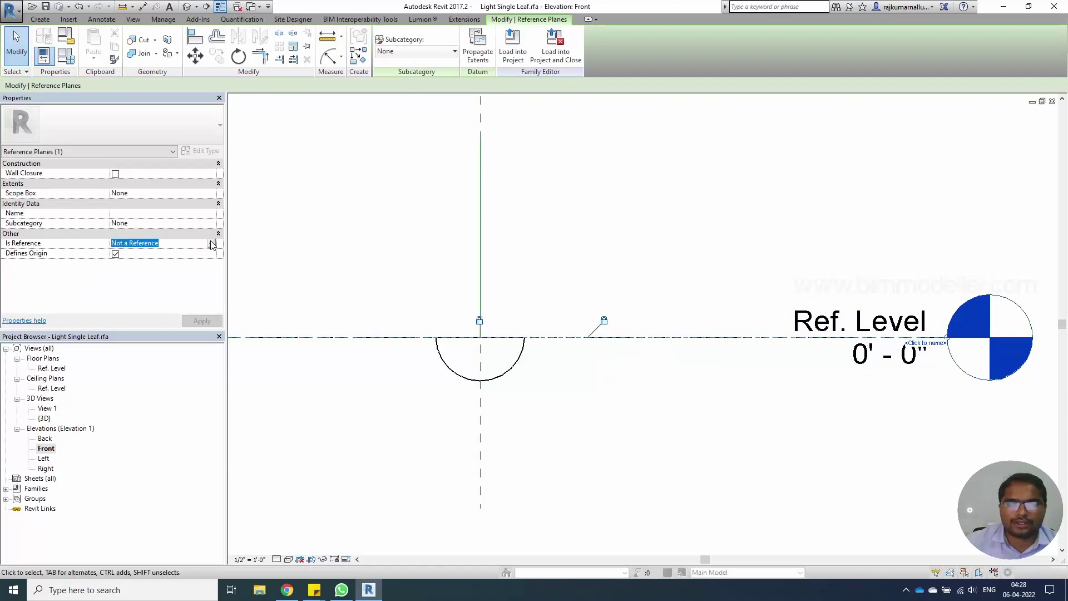
pyautogui.click(211, 243)
pyautogui.click(167, 262)
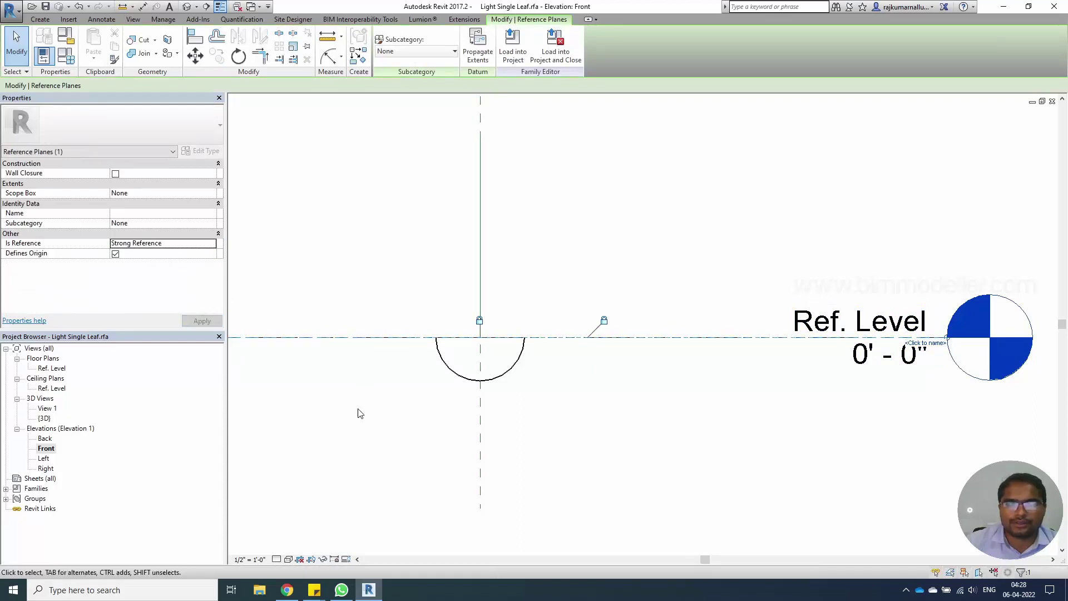
# - Draw a horizontal reference plane through the lowest point of the shell and extend it past both sides of the shell
pyautogui.moveTo(358, 413); pyautogui.dragTo(466, 460, button='middle')
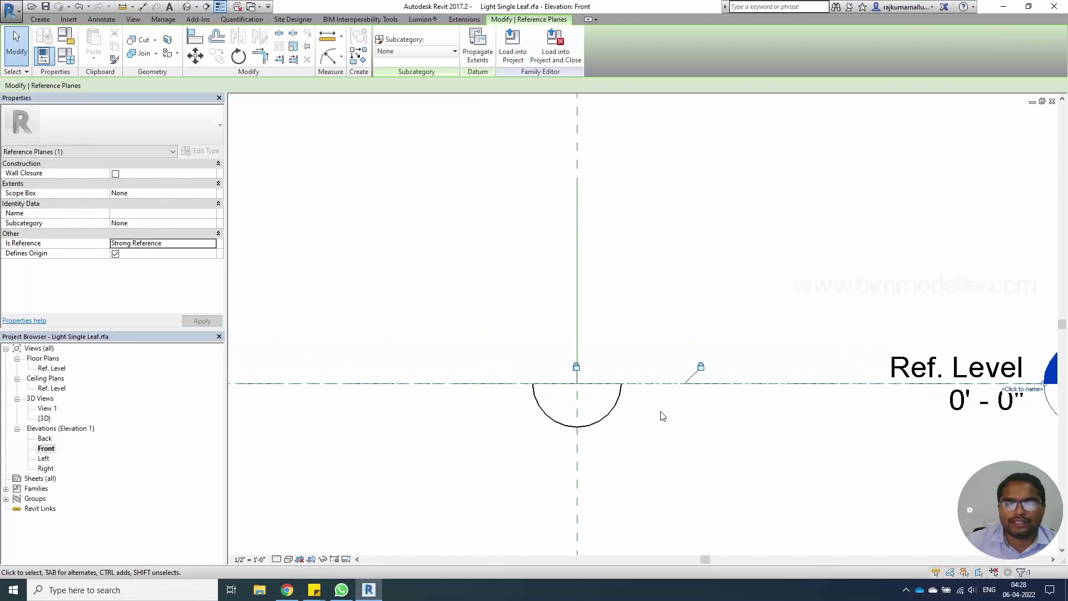
pyautogui.press('r')
pyautogui.press('p')
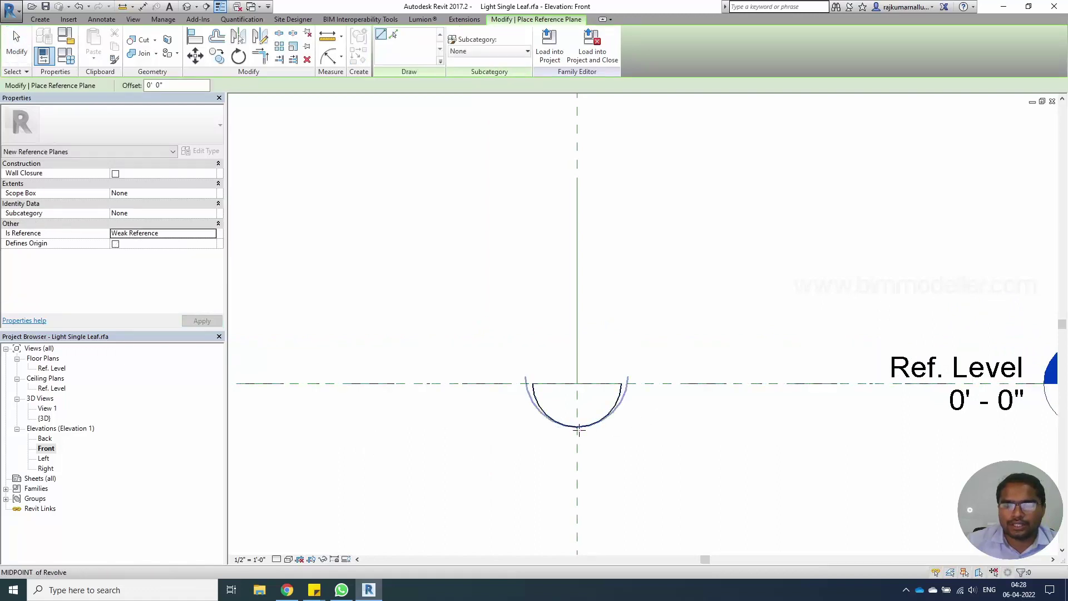
pyautogui.scroll(5, 579, 429)
pyautogui.click(576, 425)
pyautogui.scroll(-3, 577, 424)
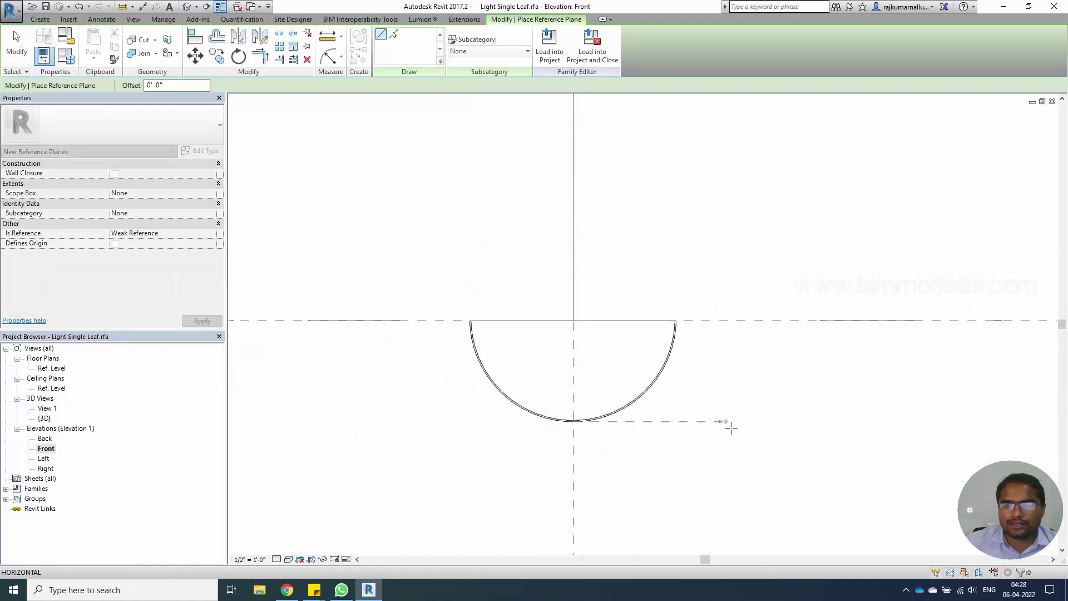
pyautogui.click(753, 421)
pyautogui.press('Escape')
pyautogui.press('Escape')
pyautogui.click(660, 429)
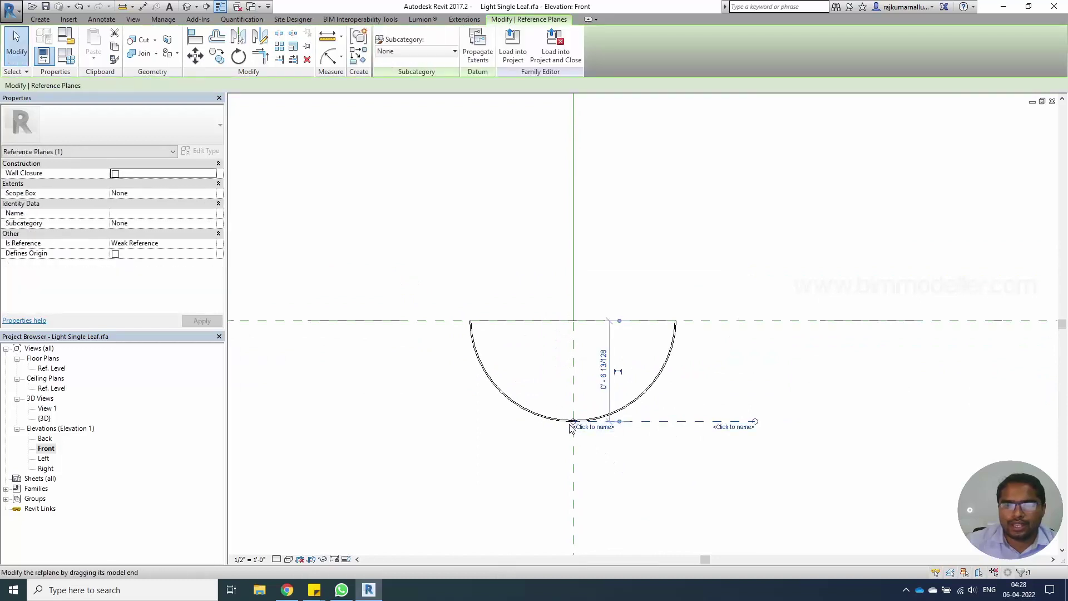
pyautogui.moveTo(576, 421); pyautogui.dragTo(362, 437)
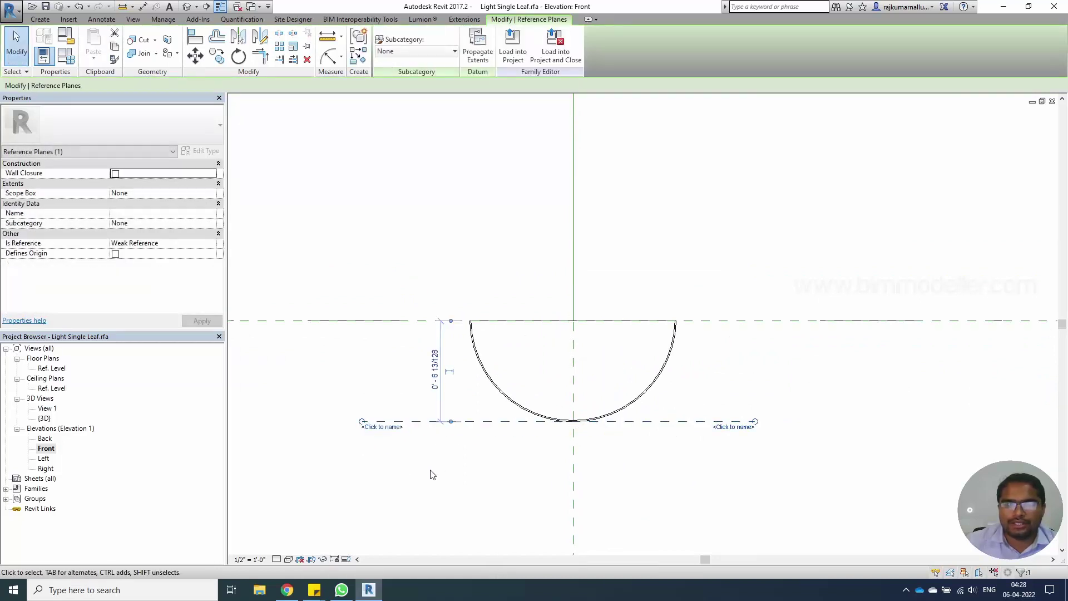
# - Draw two vertical reference planes running downward from the shell's left and right outer endpoints
pyautogui.press('r')
pyautogui.press('p')
pyautogui.scroll(3, 469, 321)
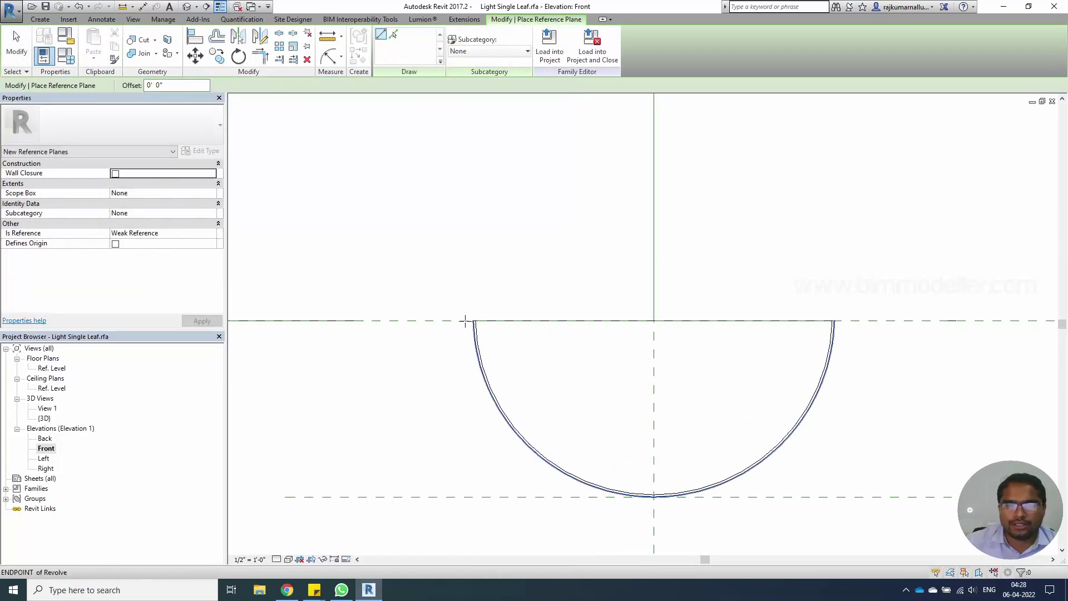
pyautogui.click(472, 321)
pyautogui.scroll(-3, 470, 393)
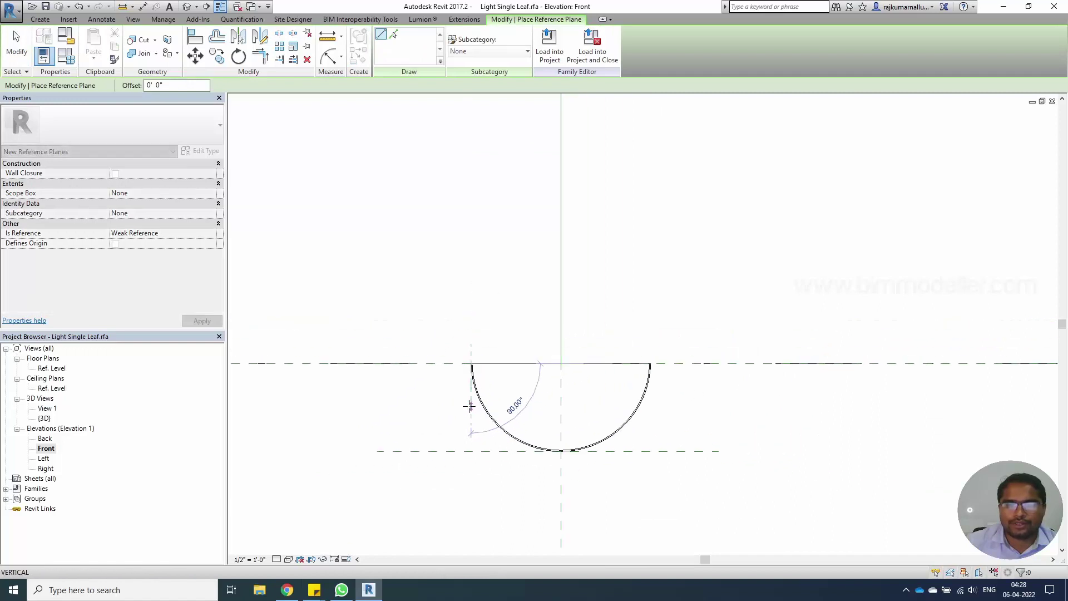
pyautogui.click(471, 494)
pyautogui.scroll(4, 649, 366)
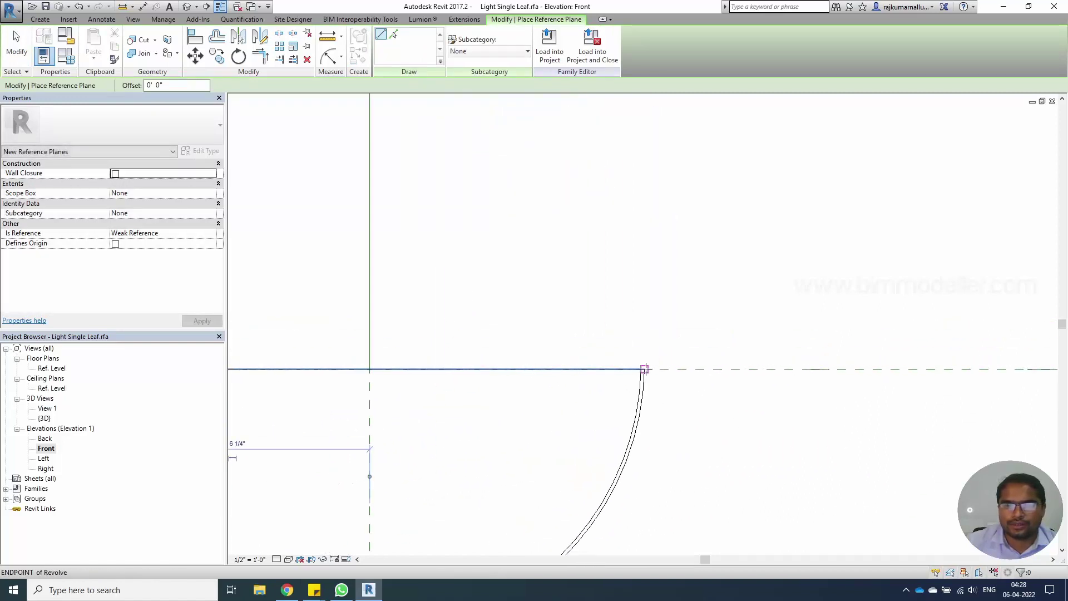
pyautogui.click(647, 368)
pyautogui.scroll(-4, 646, 369)
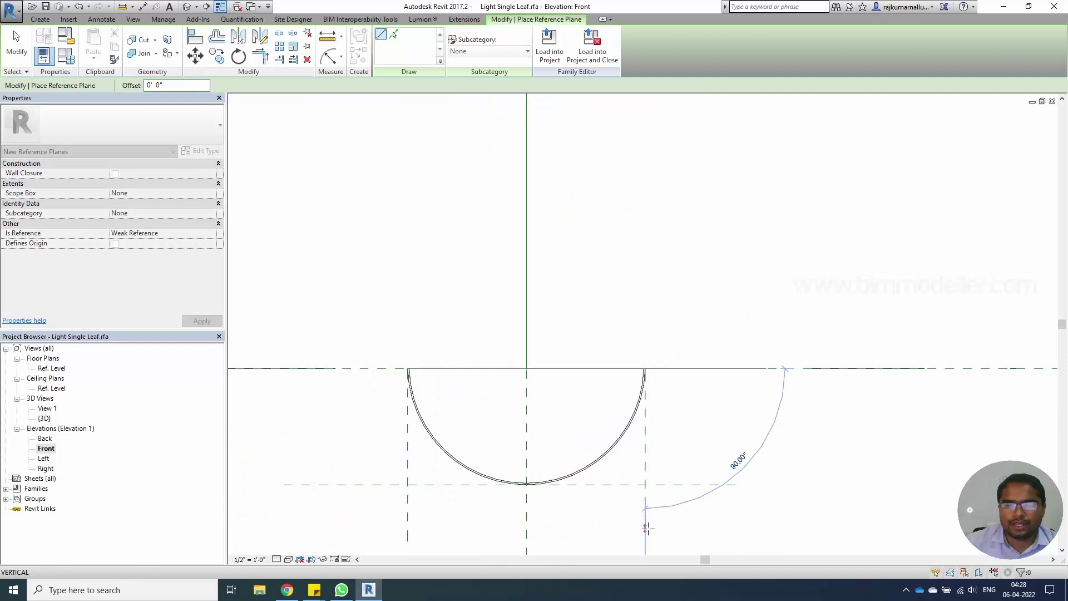
pyautogui.click(646, 529)
pyautogui.press('Escape')
pyautogui.press('Escape')
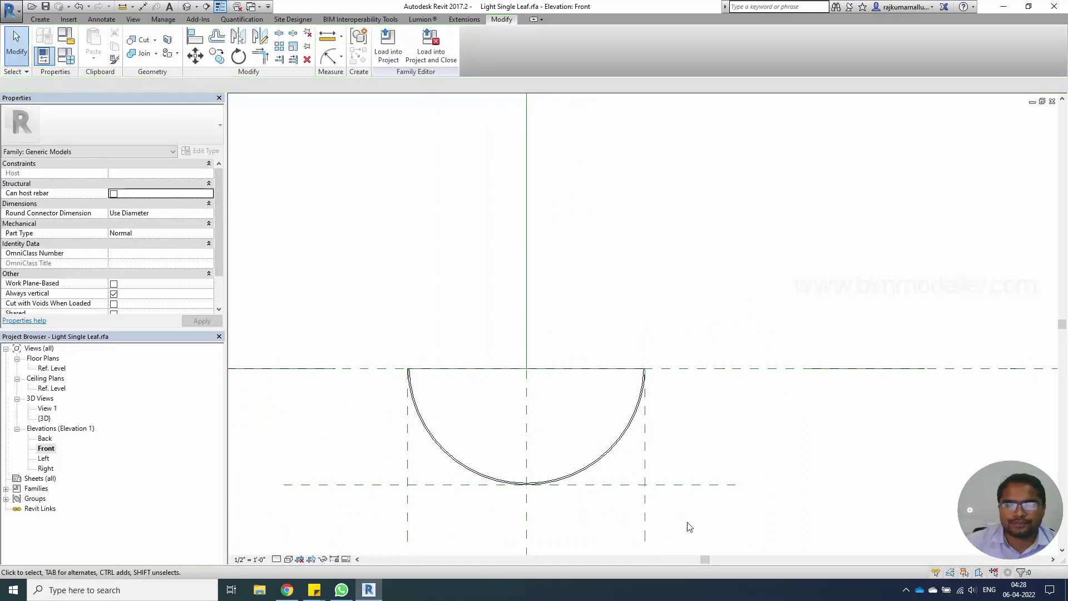
# - Review the Is Reference options for the two vertical reference planes at the shell's ends
pyautogui.scroll(-2, 516, 445)
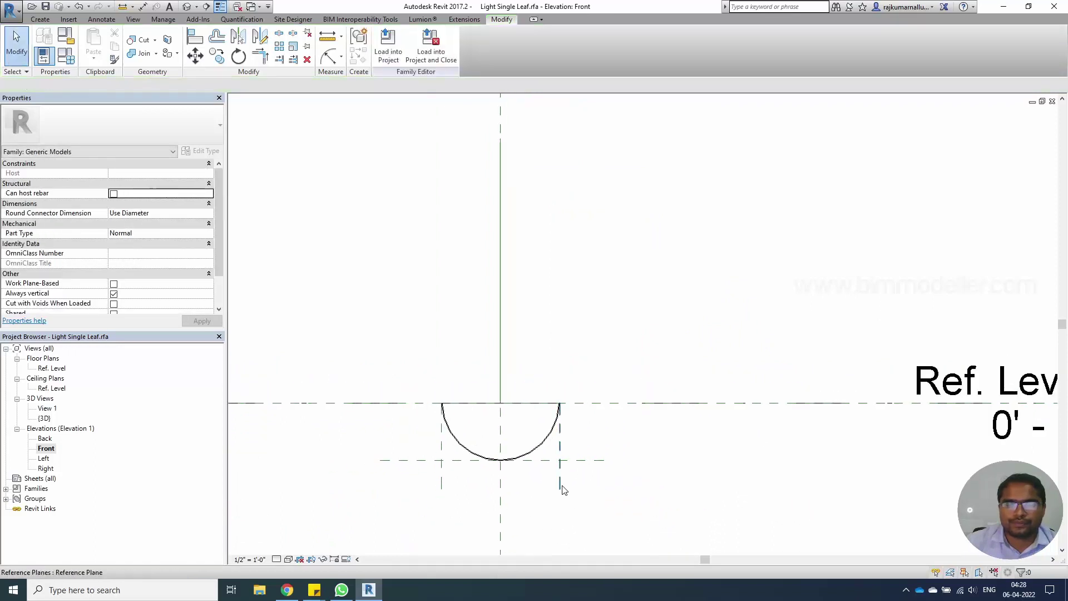
pyautogui.moveTo(564, 489); pyautogui.dragTo(453, 489)
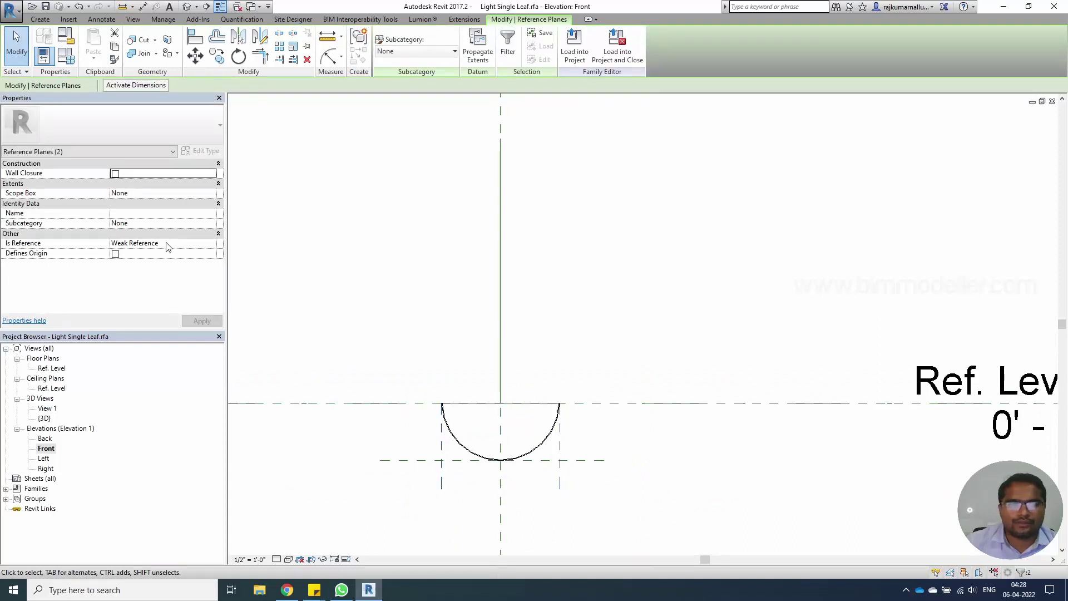
pyautogui.click(204, 245)
pyautogui.click(212, 245)
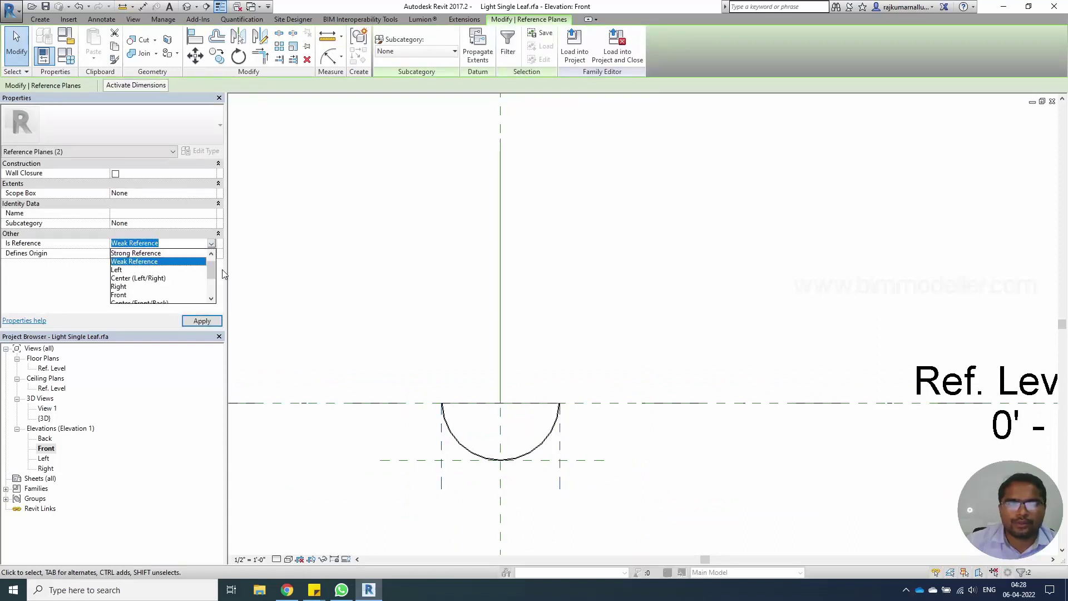
pyautogui.click(386, 479)
pyautogui.click(429, 486)
pyautogui.moveTo(388, 489); pyautogui.dragTo(484, 494, button='middle')
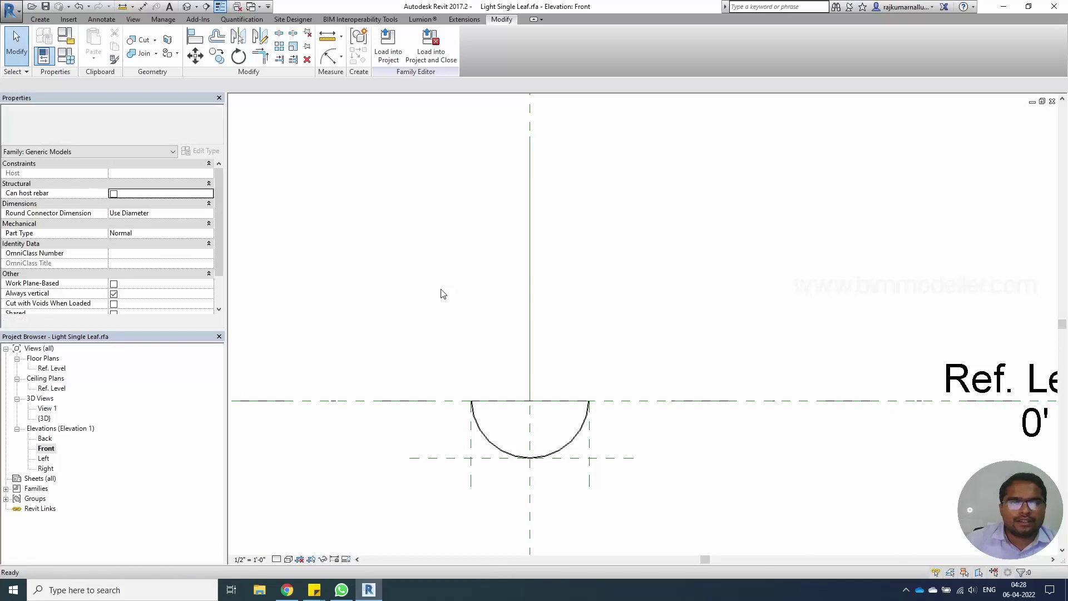
# - Create a new family from the Metric Generic Model.rft template and open its Front elevation
pyautogui.click(6, 12)
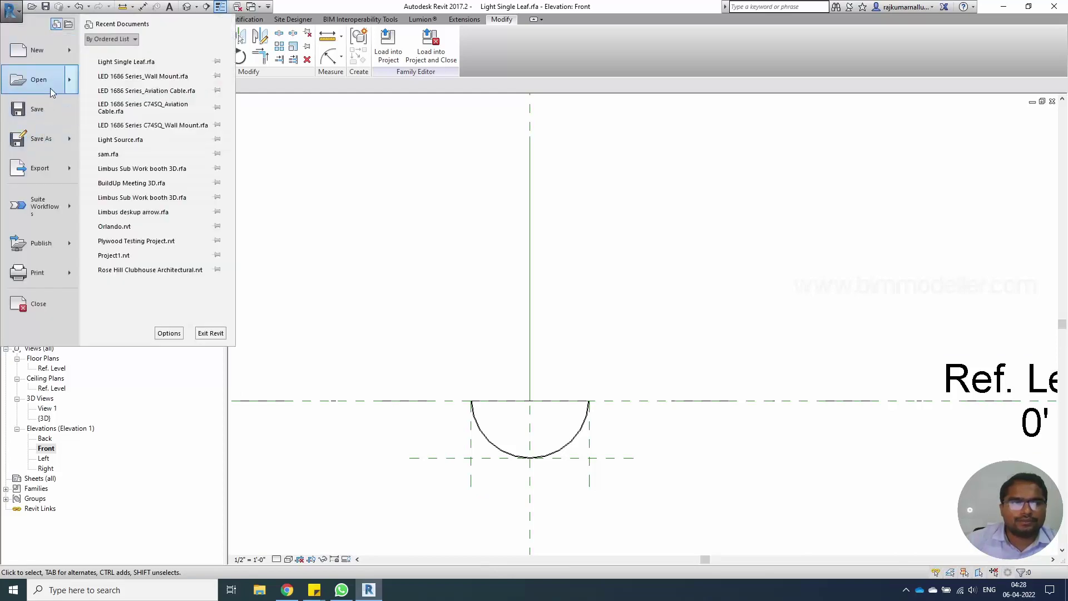
pyautogui.moveTo(44, 52)
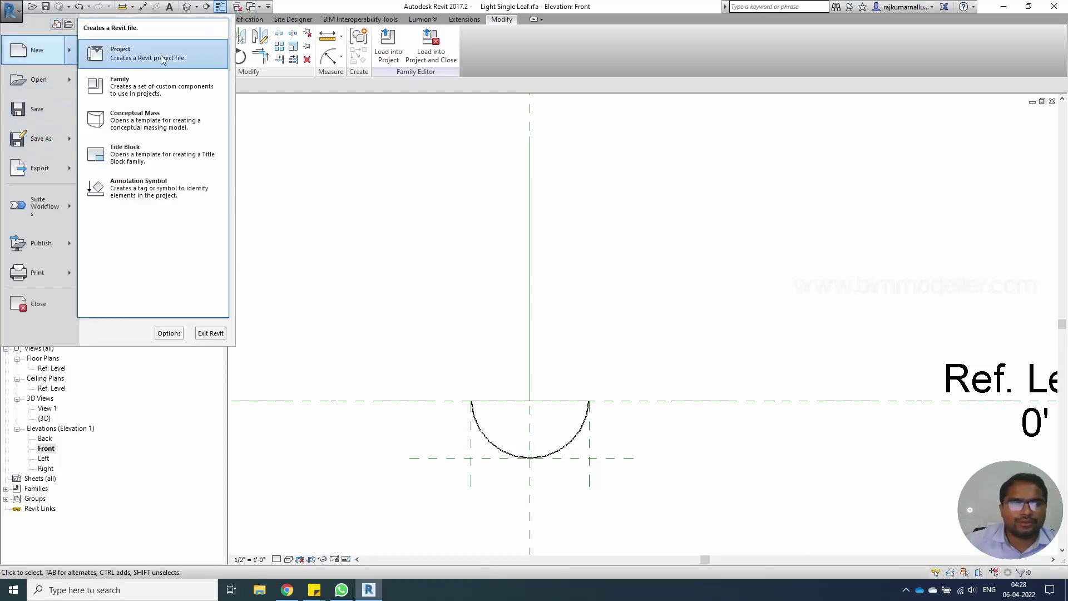
pyautogui.click(153, 89)
pyautogui.click(418, 315)
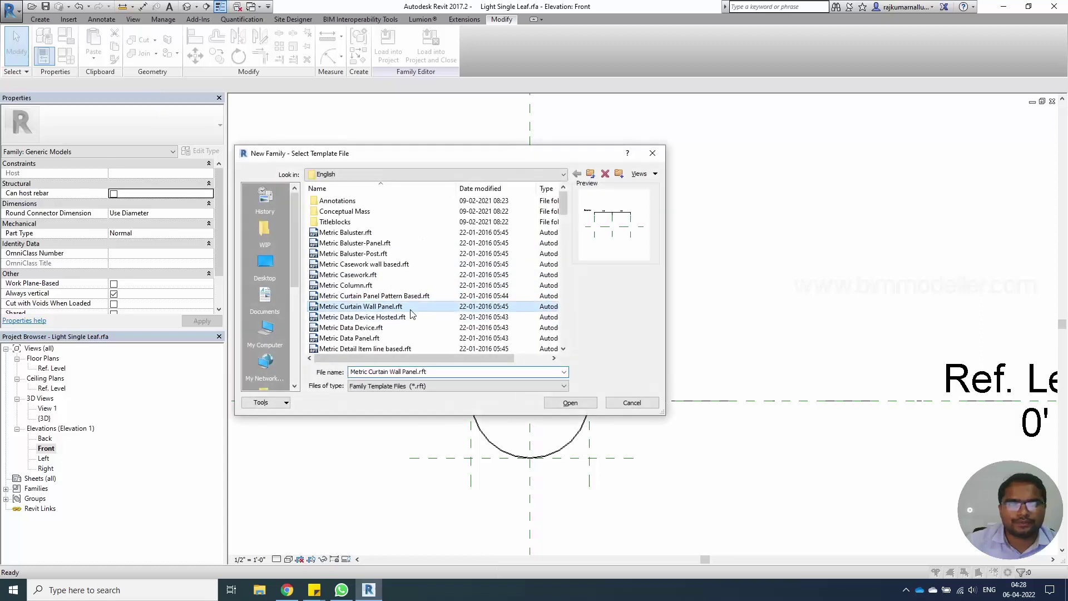
pyautogui.scroll(-4, 412, 315)
pyautogui.click(411, 309)
pyautogui.scroll(-4, 404, 301)
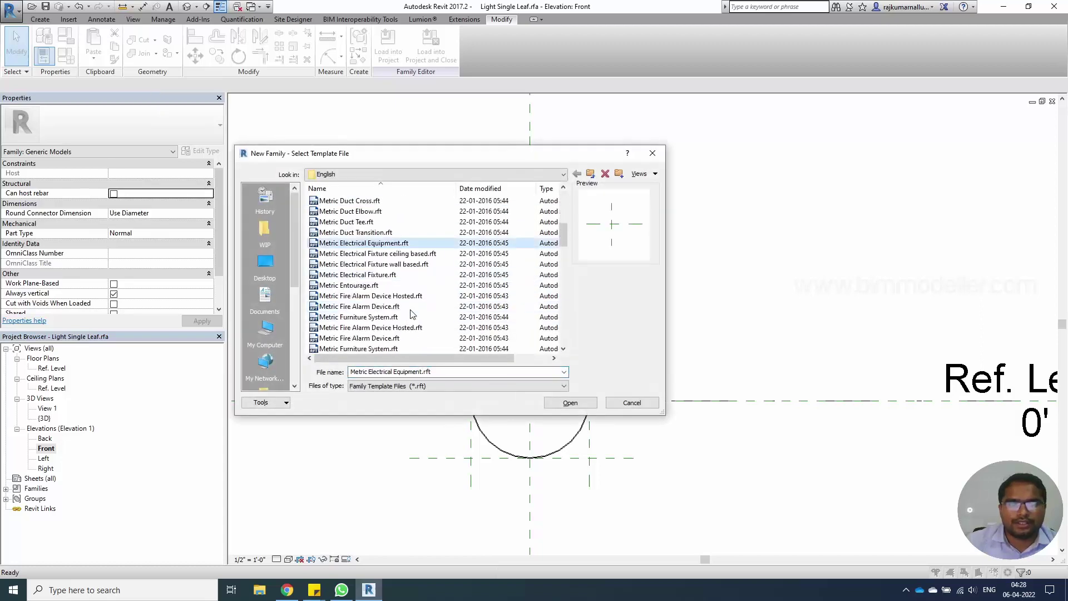
pyautogui.scroll(-3, 394, 291)
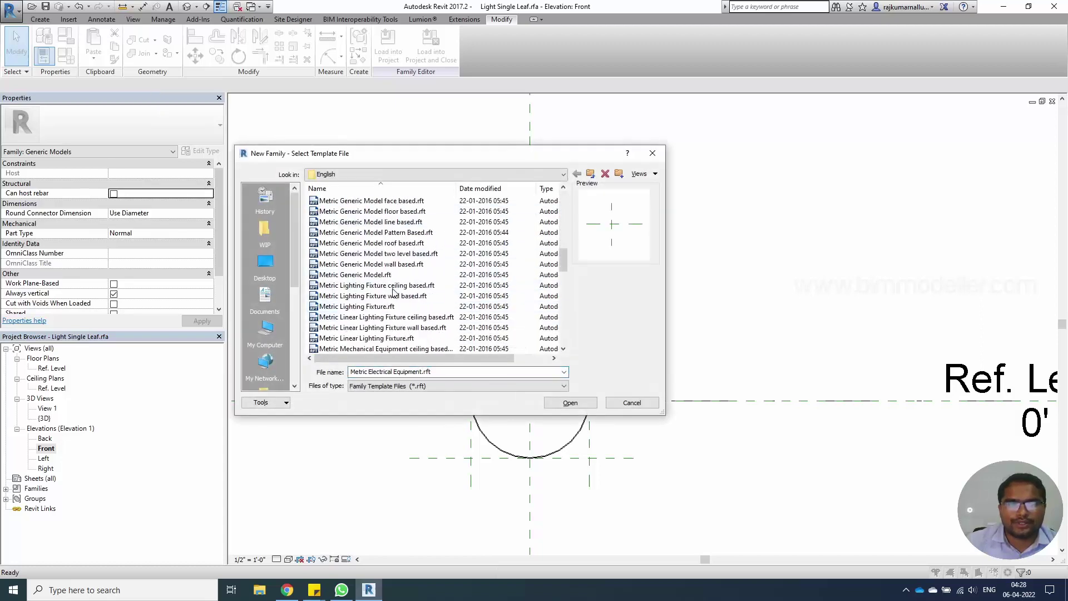
pyautogui.click(384, 275)
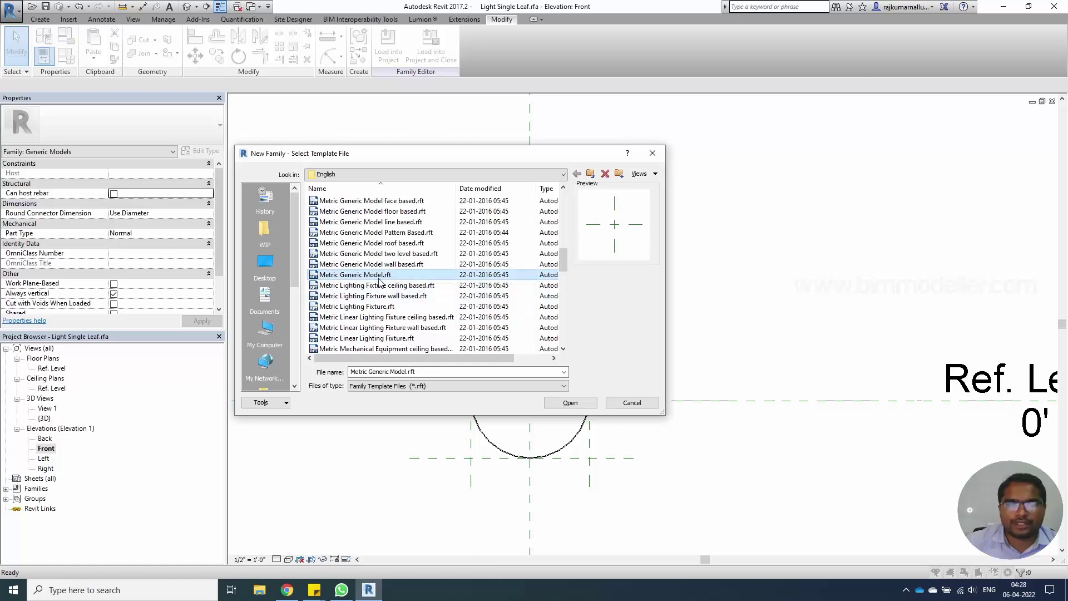
pyautogui.click(558, 404)
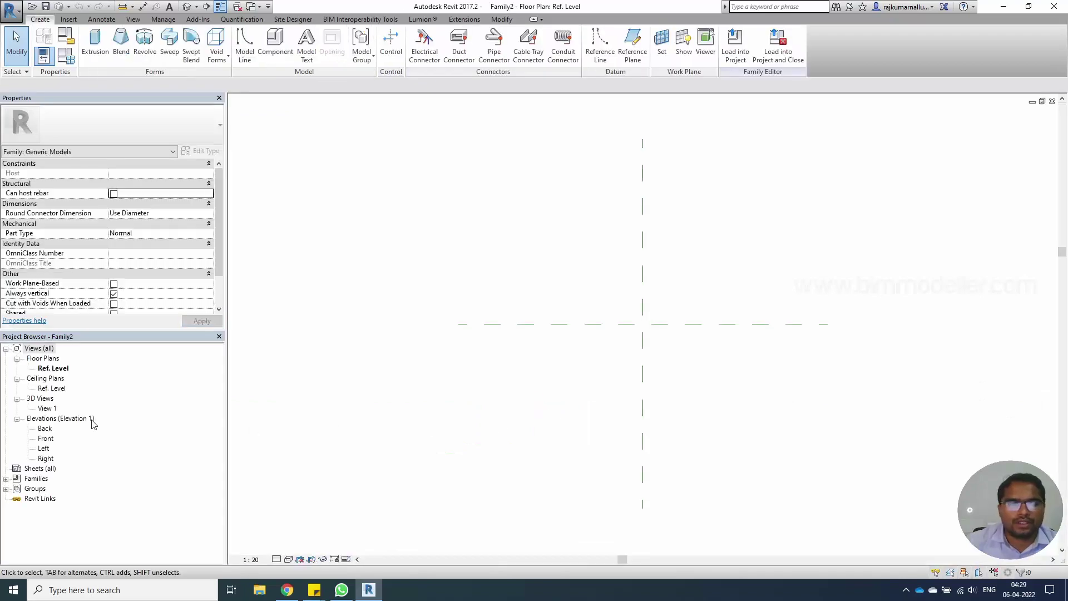
pyautogui.doubleClick(45, 438)
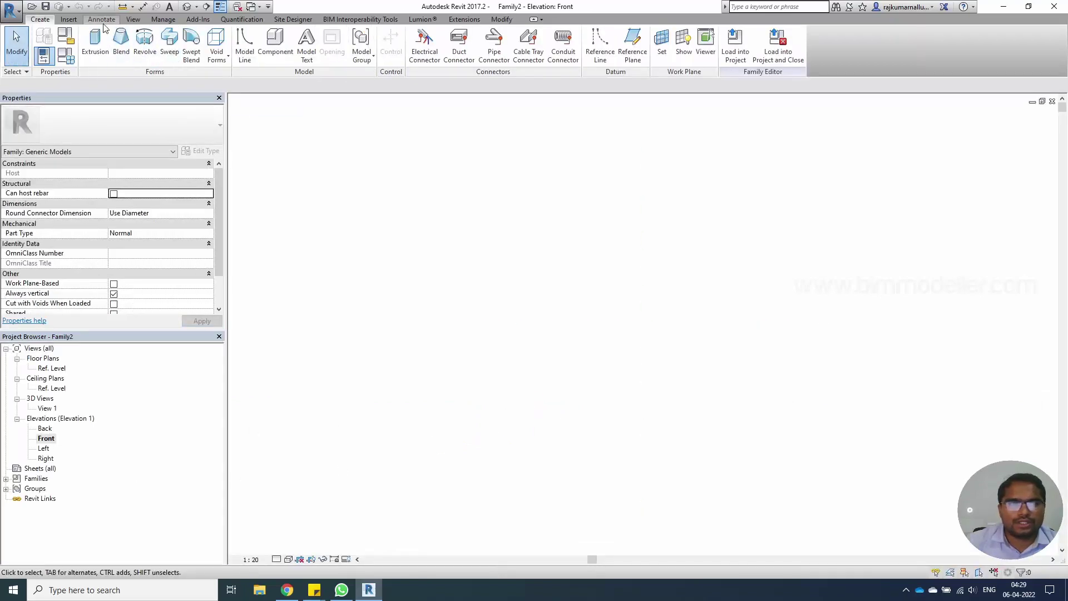
# - Try to place the GUBP150826_sp.jpeg image in the empty area of the Front elevation, and undo the placement
pyautogui.click(71, 20)
pyautogui.click(272, 44)
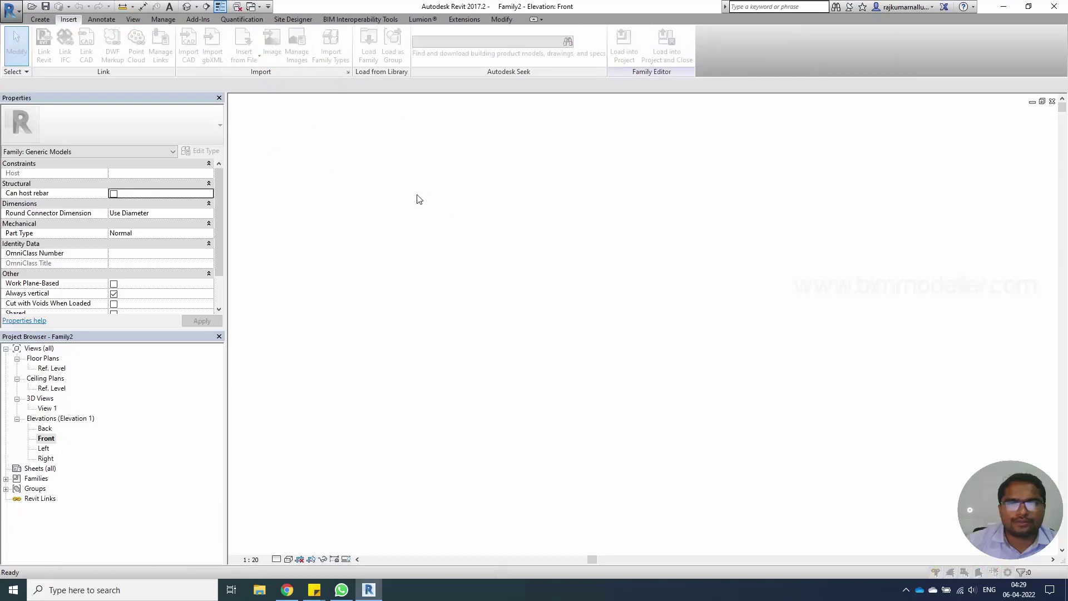
pyautogui.click(601, 308)
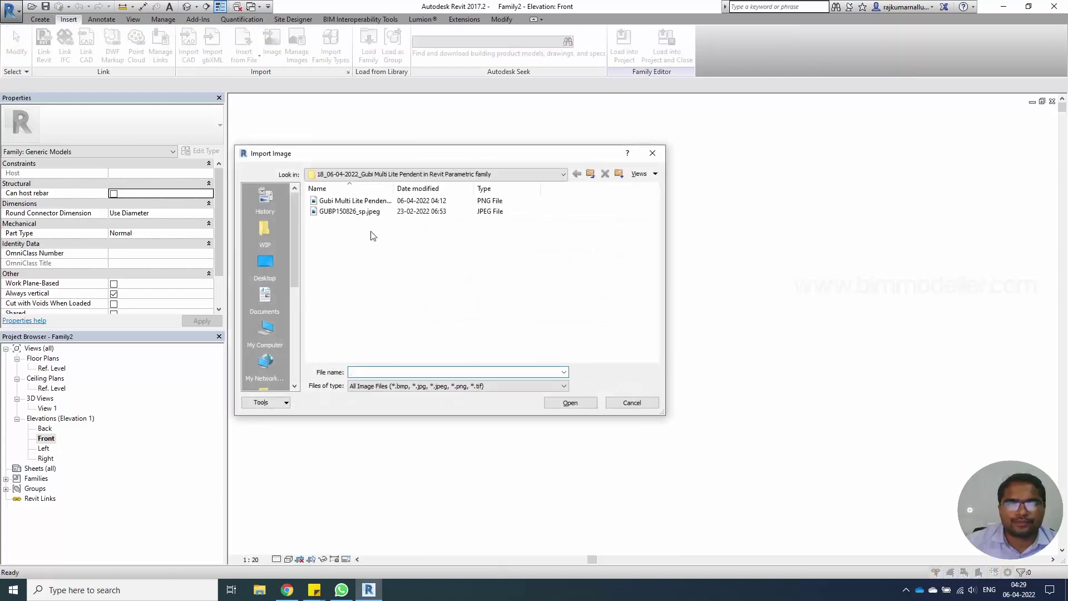
pyautogui.click(356, 211)
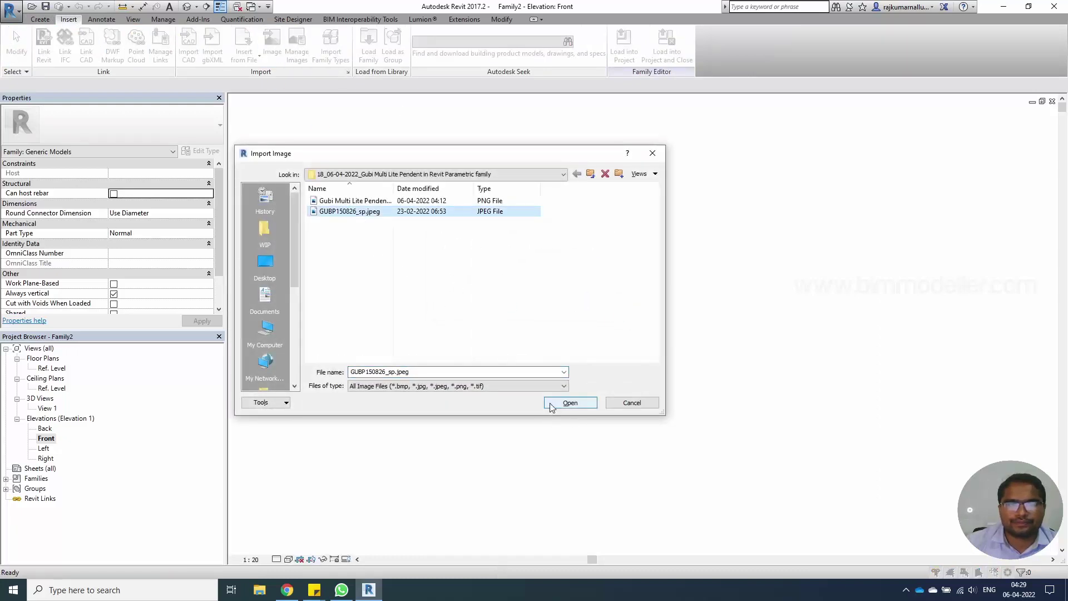
pyautogui.click(569, 403)
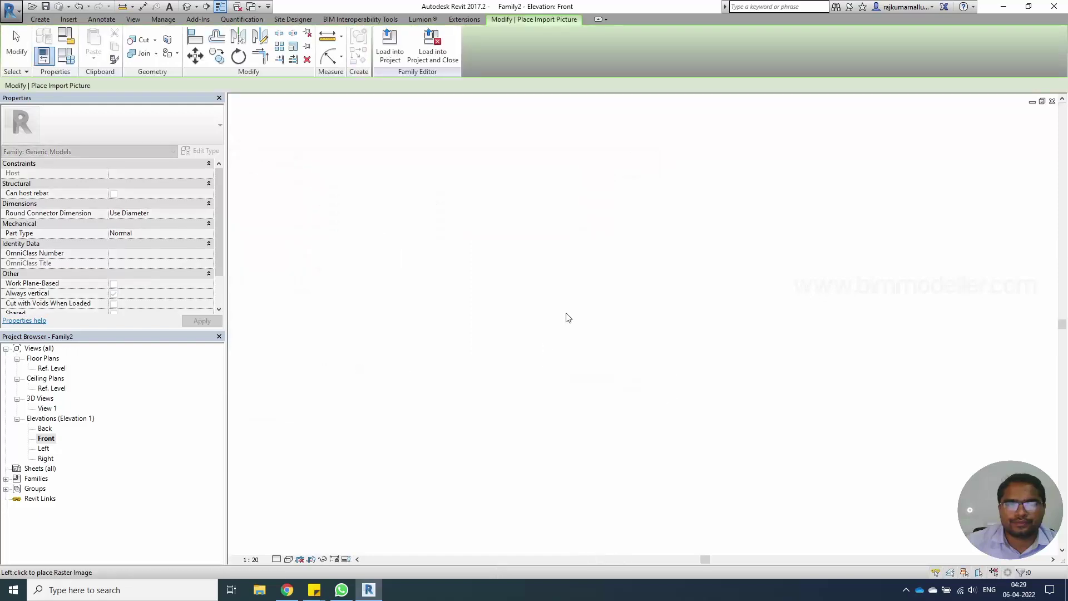
pyautogui.click(578, 332)
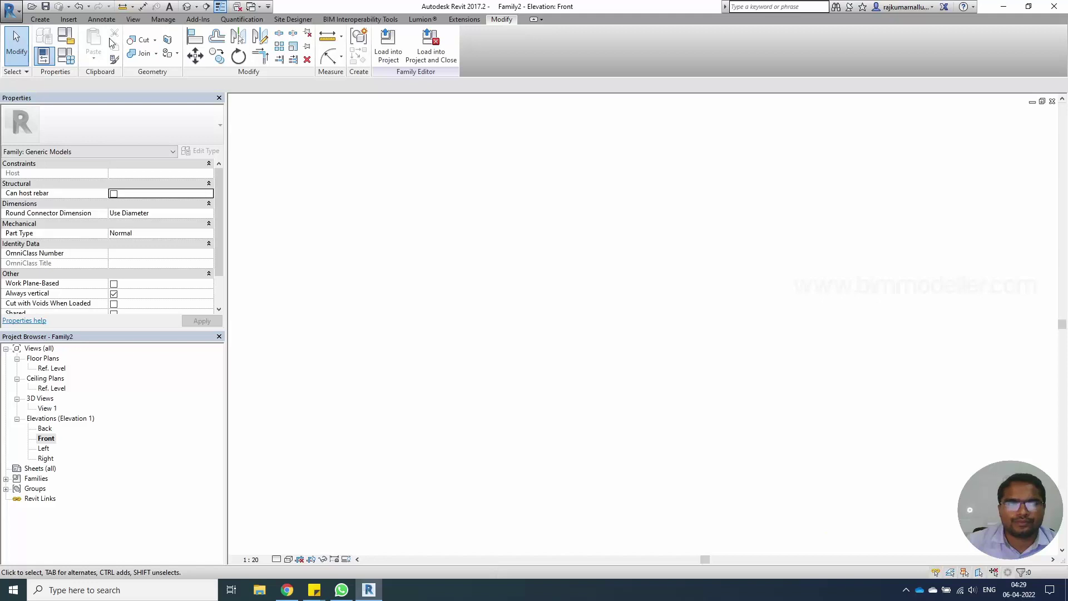
pyautogui.click(80, 8)
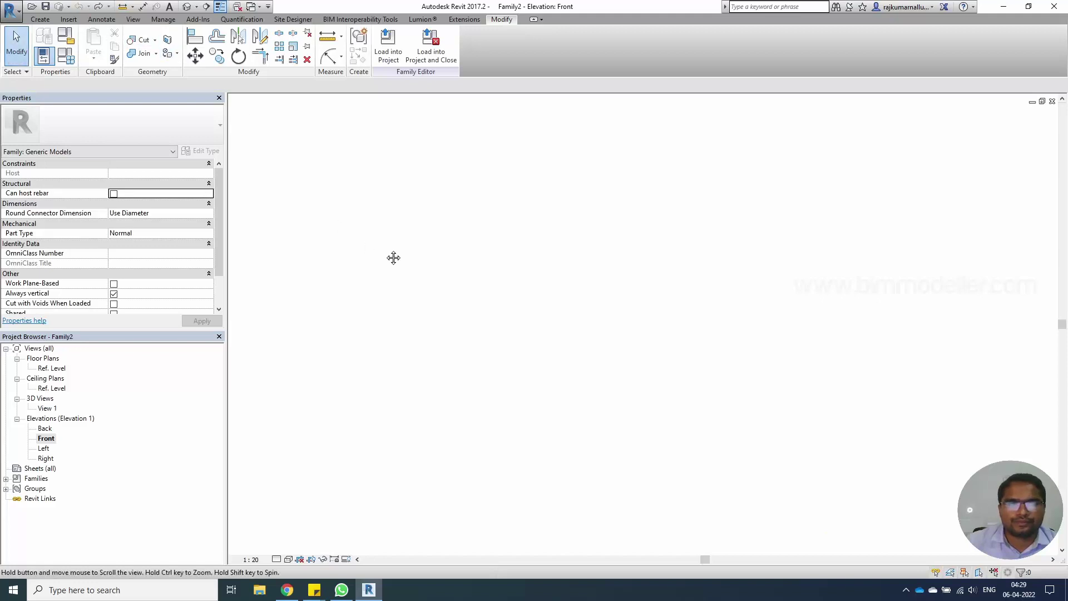
# - Import the GUBP150826_sp.jpeg image and place it over the vertical reference plane, centred slightly above the Ref. Level
pyautogui.click(69, 19)
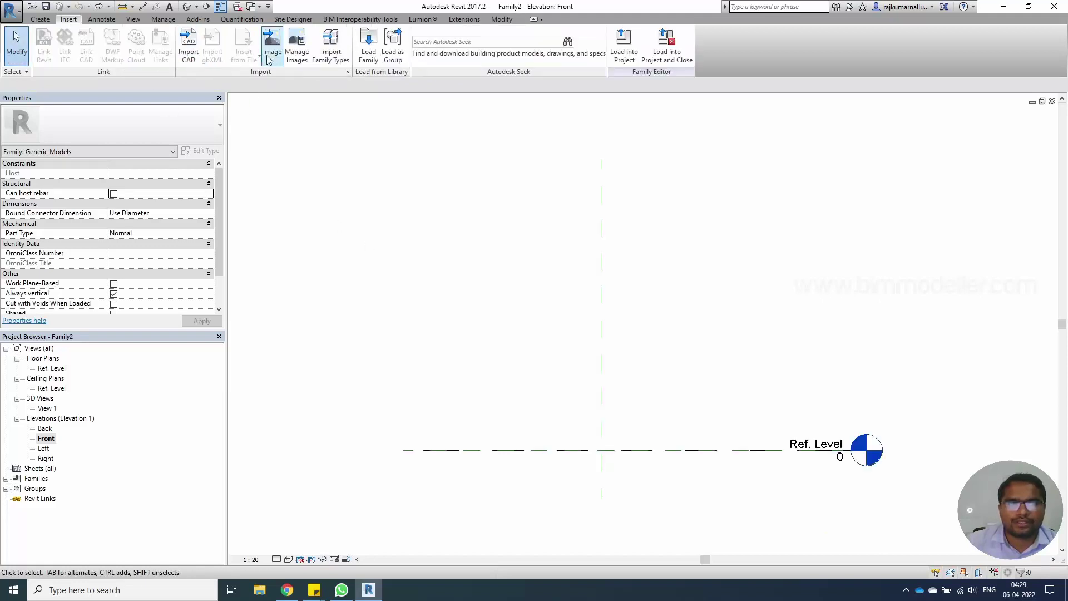
pyautogui.click(604, 306)
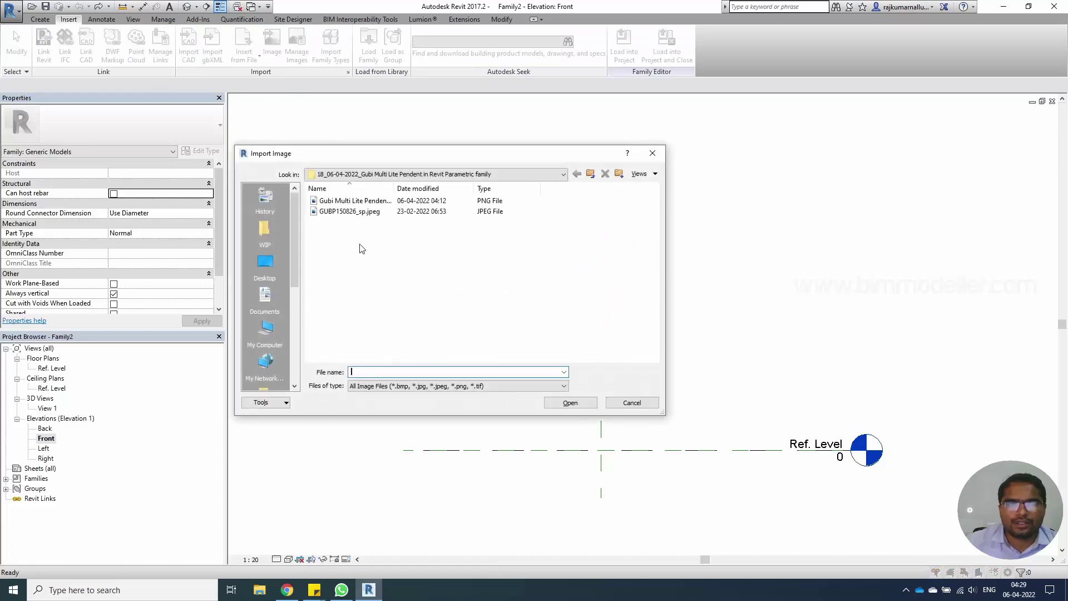
pyautogui.click(570, 402)
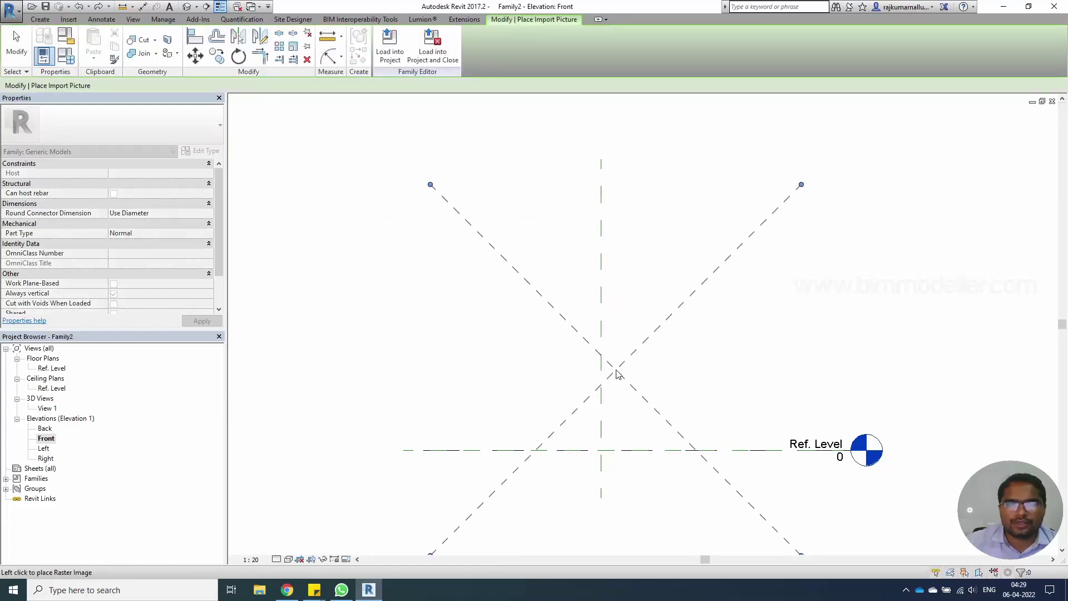
pyautogui.click(616, 371)
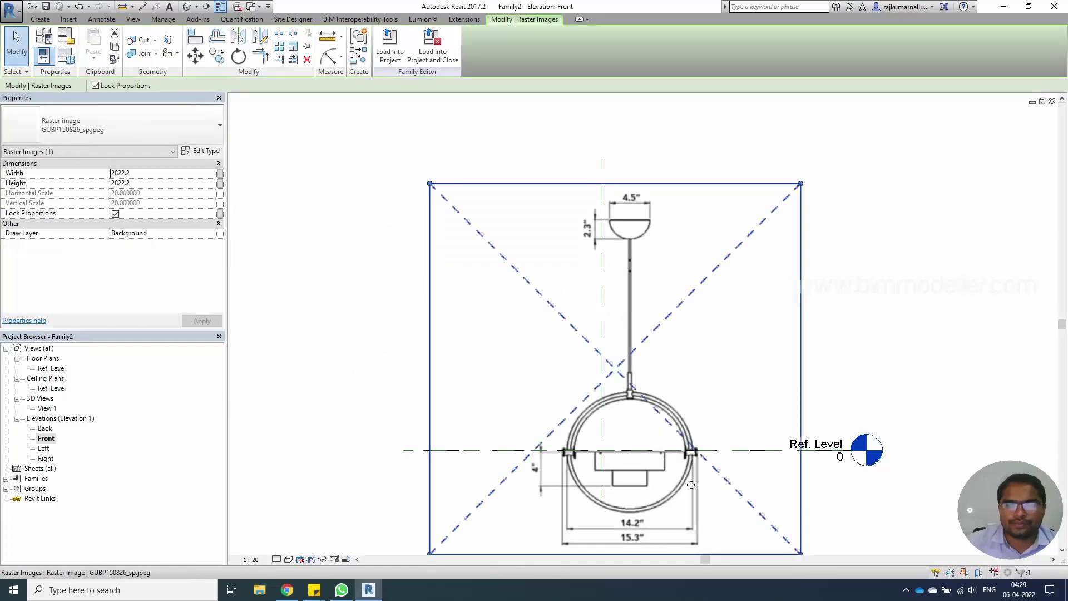
# - Scale the reference image graphically so that the span of its overall width dimension becomes 15.3"
pyautogui.scroll(3, 692, 485)
pyautogui.scroll(-5, 551, 350)
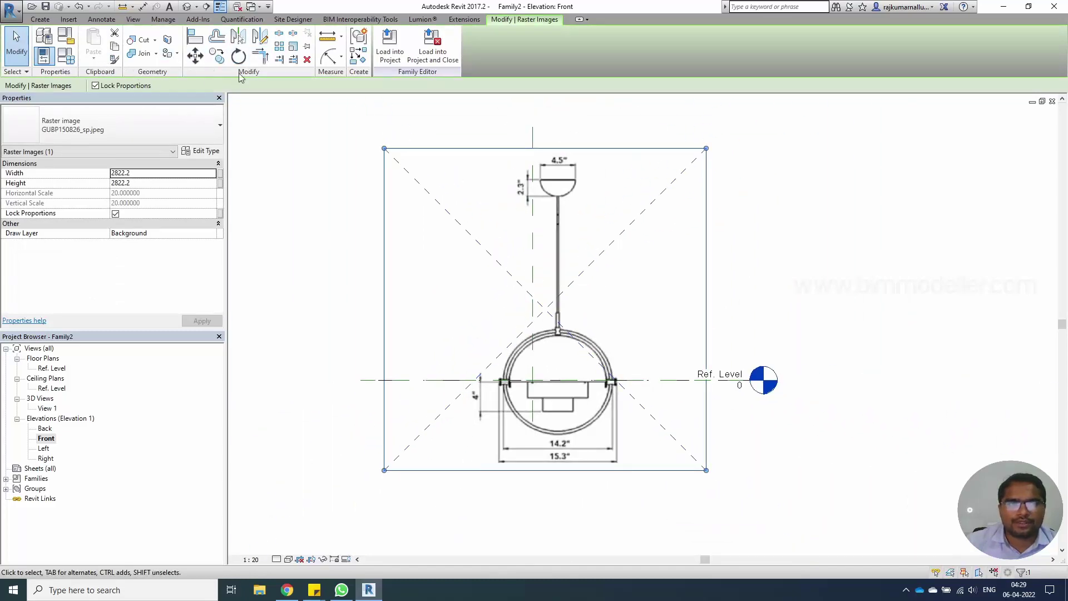
pyautogui.click(299, 53)
pyautogui.scroll(4, 556, 397)
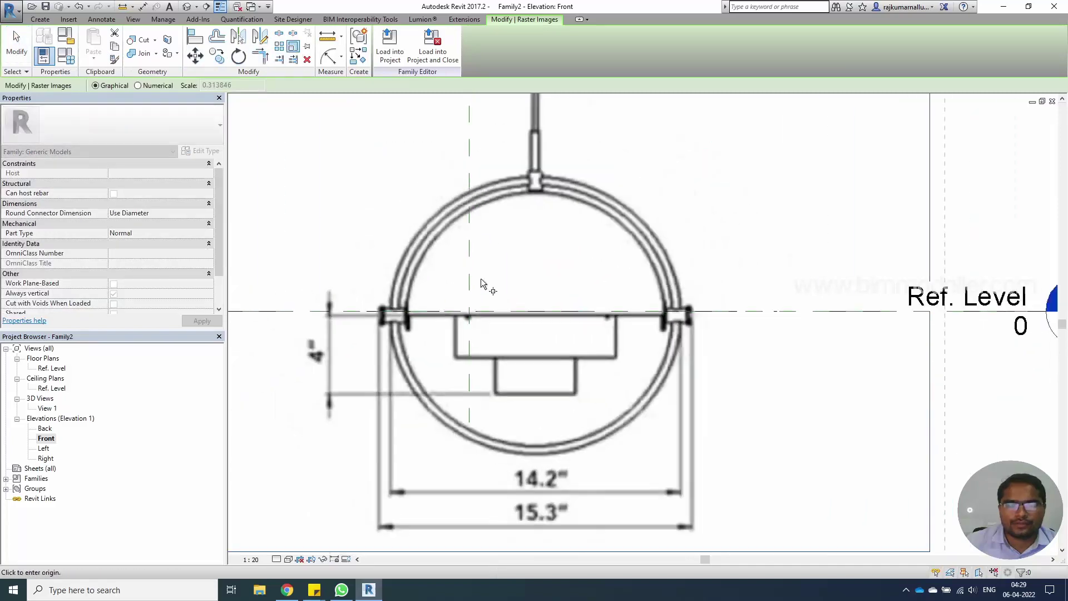
pyautogui.scroll(3, 456, 462)
pyautogui.scroll(3, 337, 469)
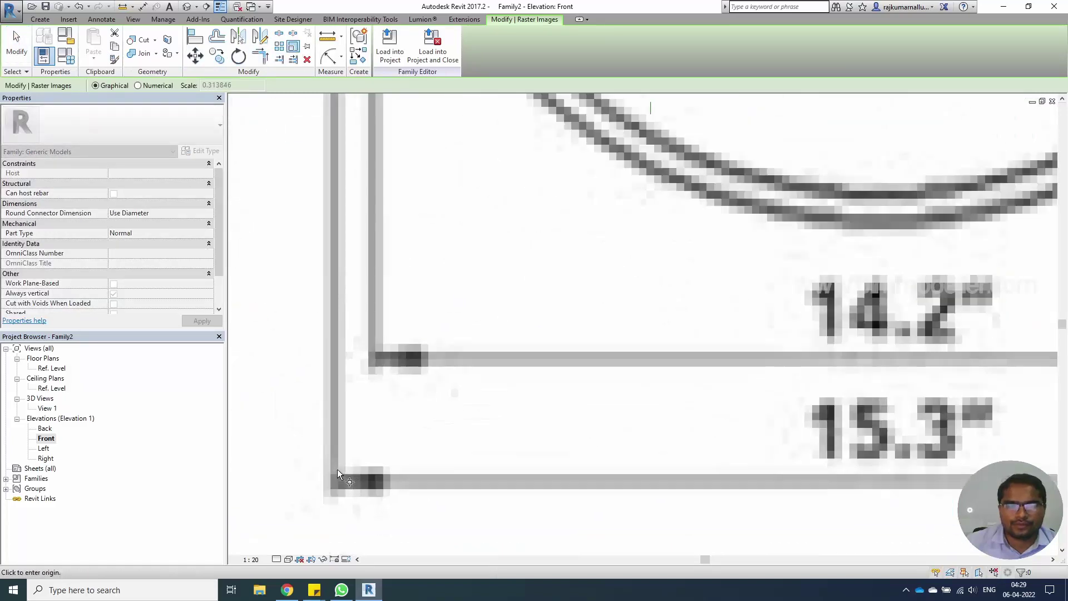
pyautogui.click(334, 458)
pyautogui.scroll(-4, 361, 458)
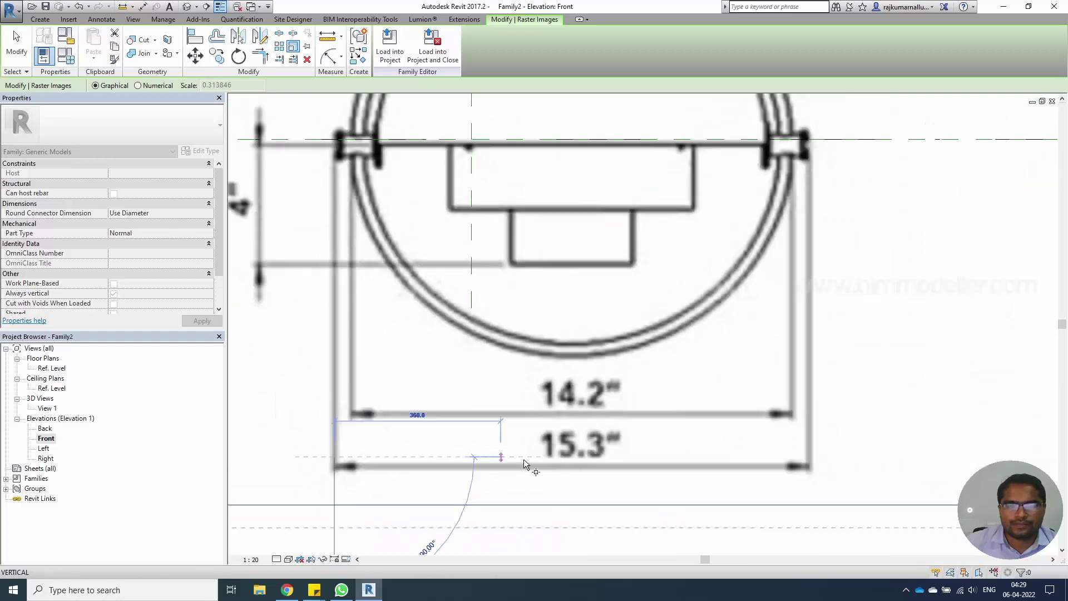
pyautogui.scroll(4, 802, 459)
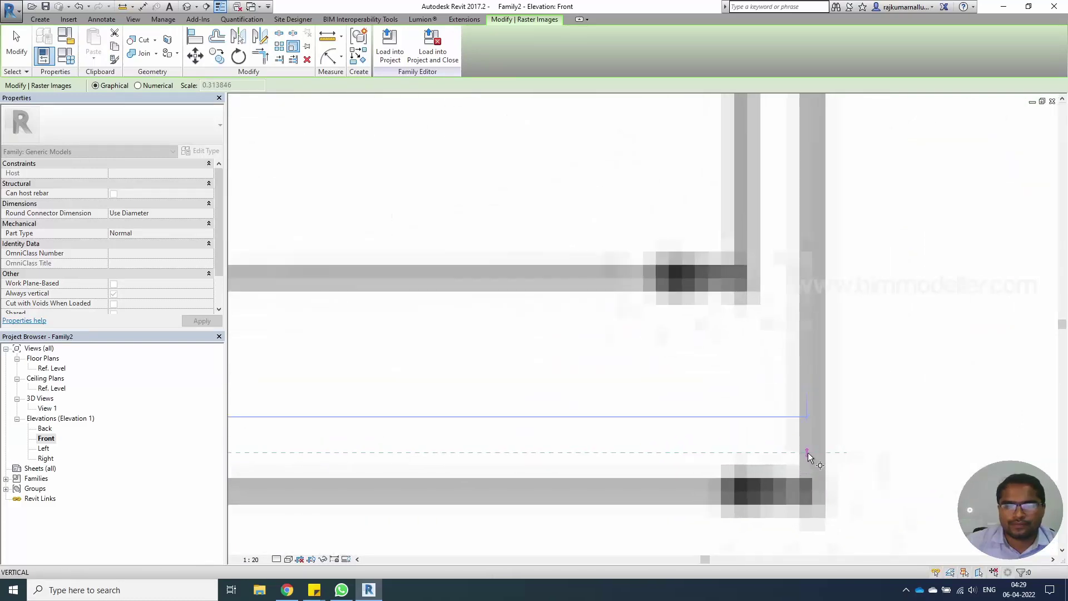
pyautogui.click(812, 454)
pyautogui.scroll(-5, 696, 417)
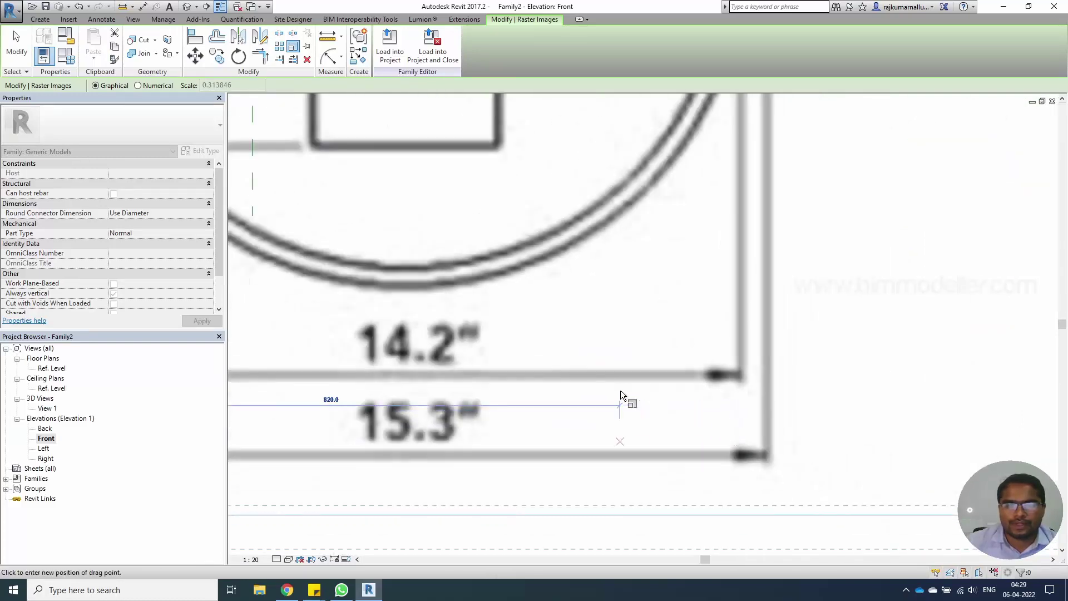
pyautogui.write('15.3"')
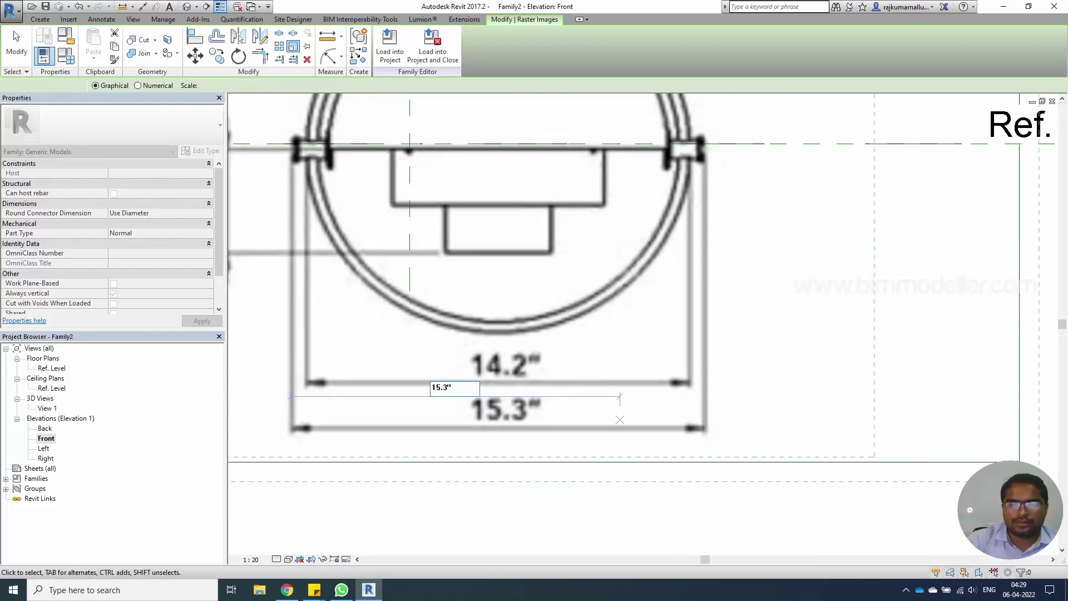
pyautogui.press('Return')
# - Move the reference image horizontally so the pendant's rod is centred on the Center (Left/Right) reference plane
pyautogui.scroll(-3, 623, 397)
pyautogui.scroll(5, 441, 286)
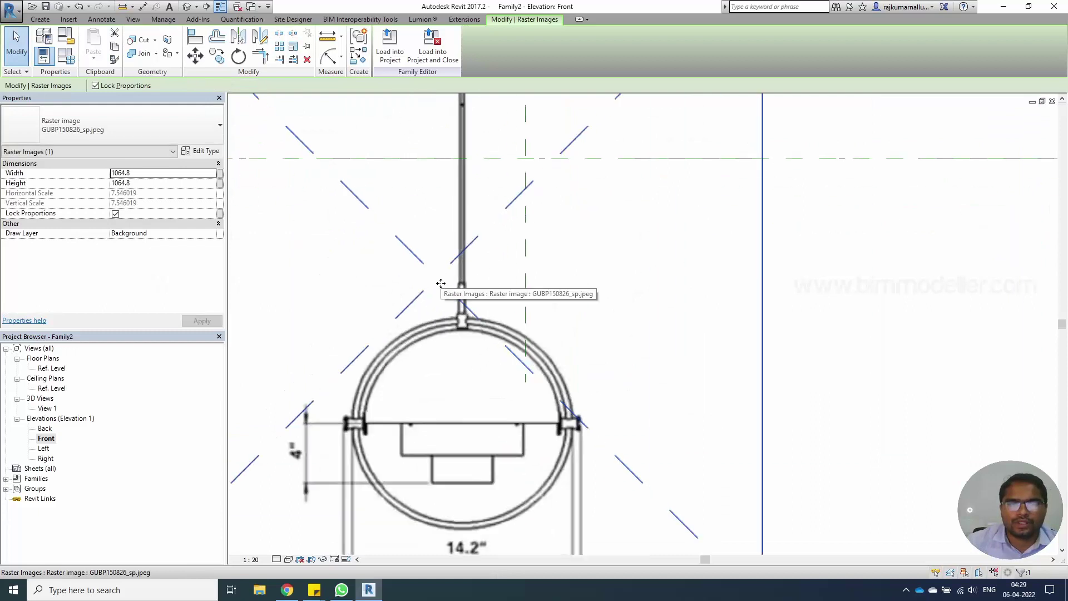
pyautogui.press('m')
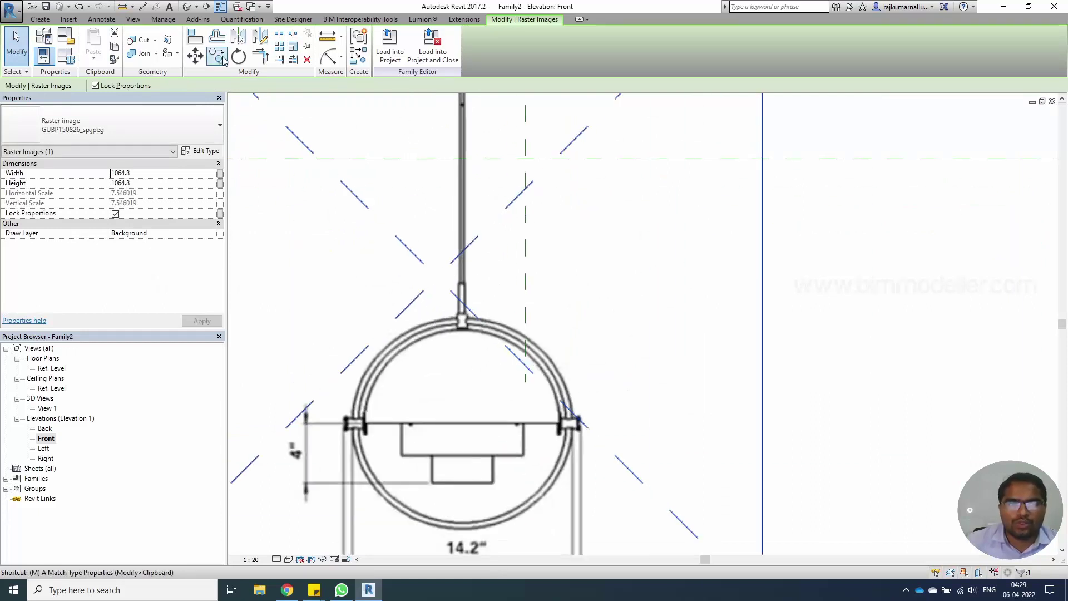
pyautogui.press('v')
pyautogui.scroll(5, 477, 162)
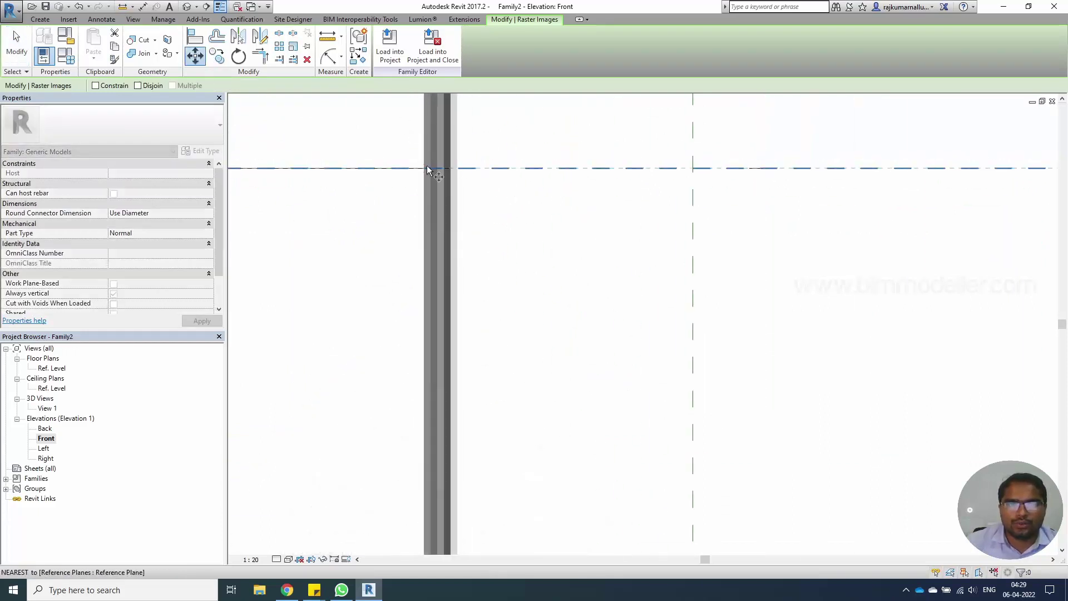
pyautogui.scroll(-5, 441, 172)
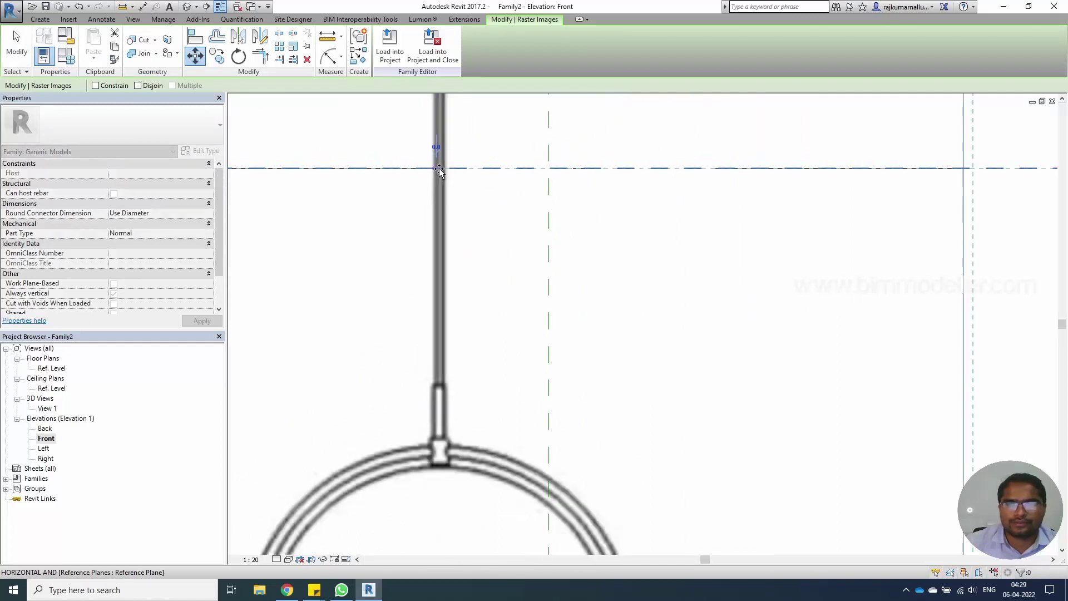
pyautogui.click(439, 169)
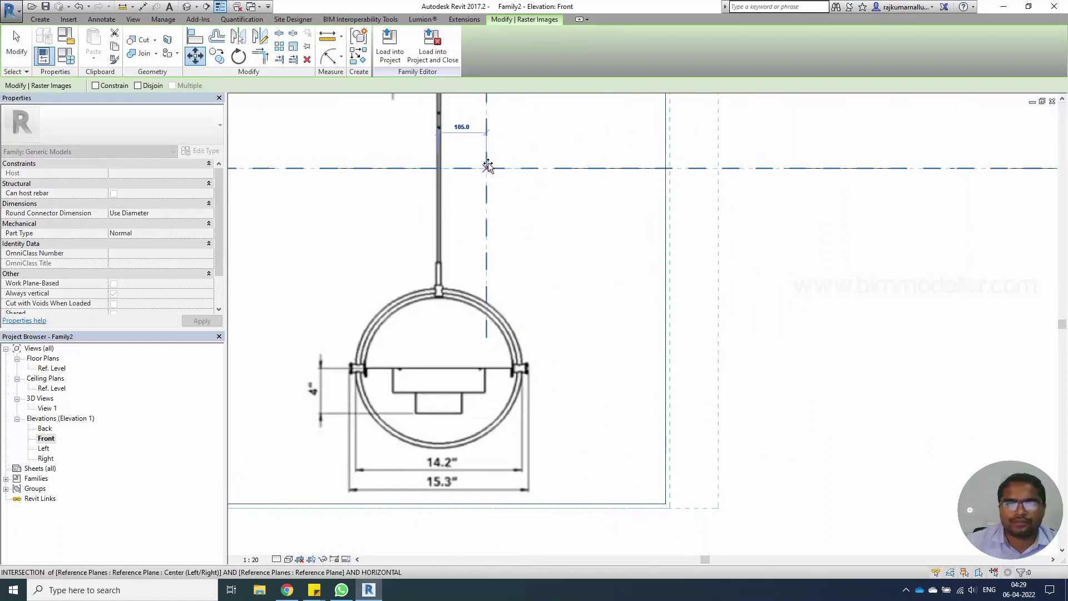
pyautogui.click(488, 168)
# - Move the reference image up so the top line of the stepped shade lies on the Ref. Level, and deselect the image
pyautogui.scroll(3, 569, 393)
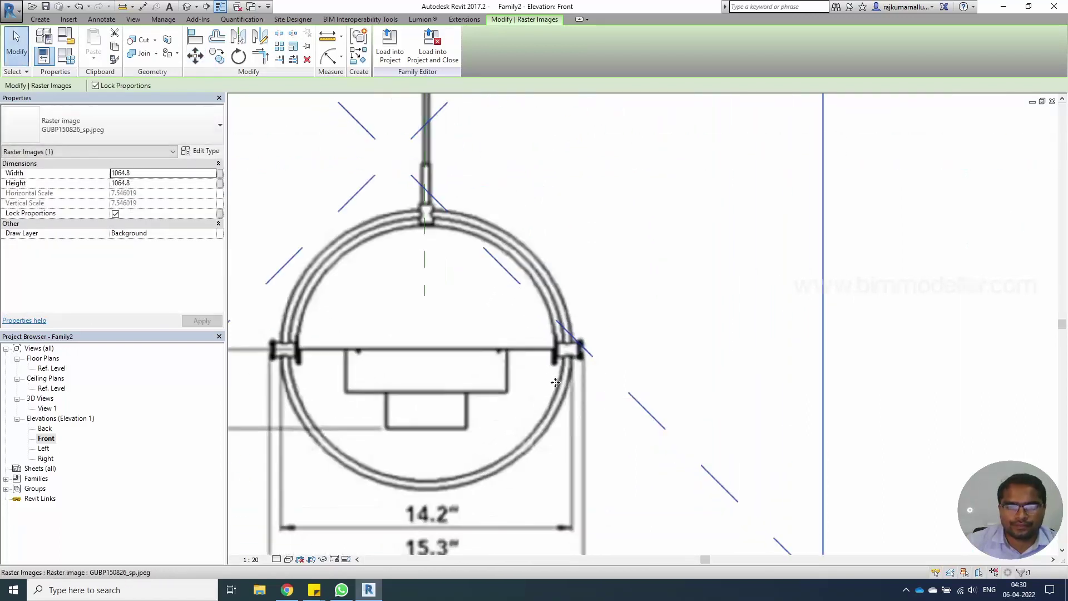
pyautogui.press('m')
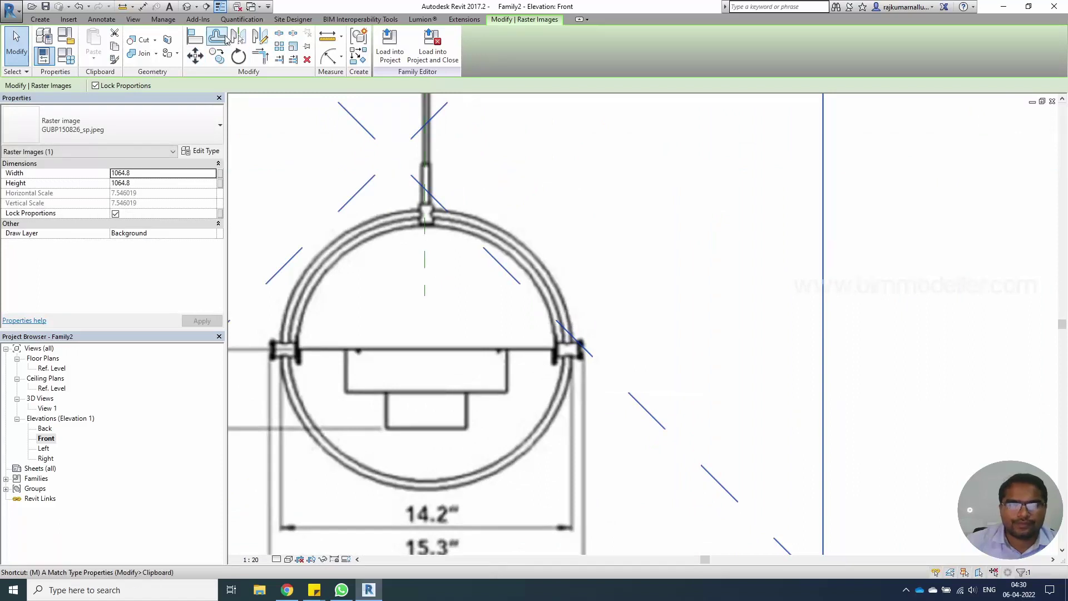
pyautogui.click(196, 55)
pyautogui.scroll(6, 570, 356)
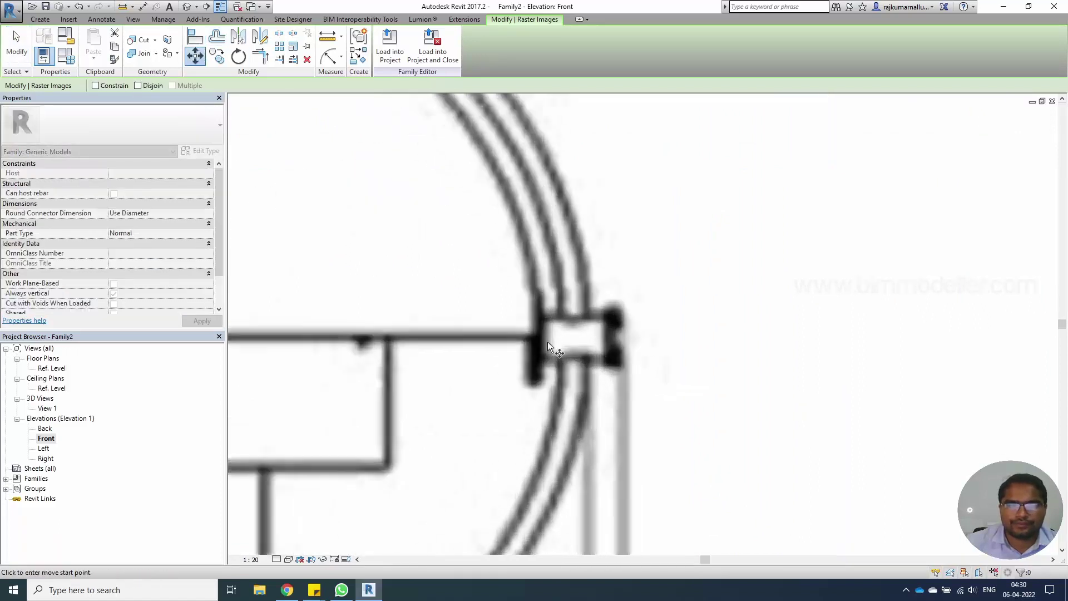
pyautogui.click(482, 339)
pyautogui.scroll(-6, 483, 337)
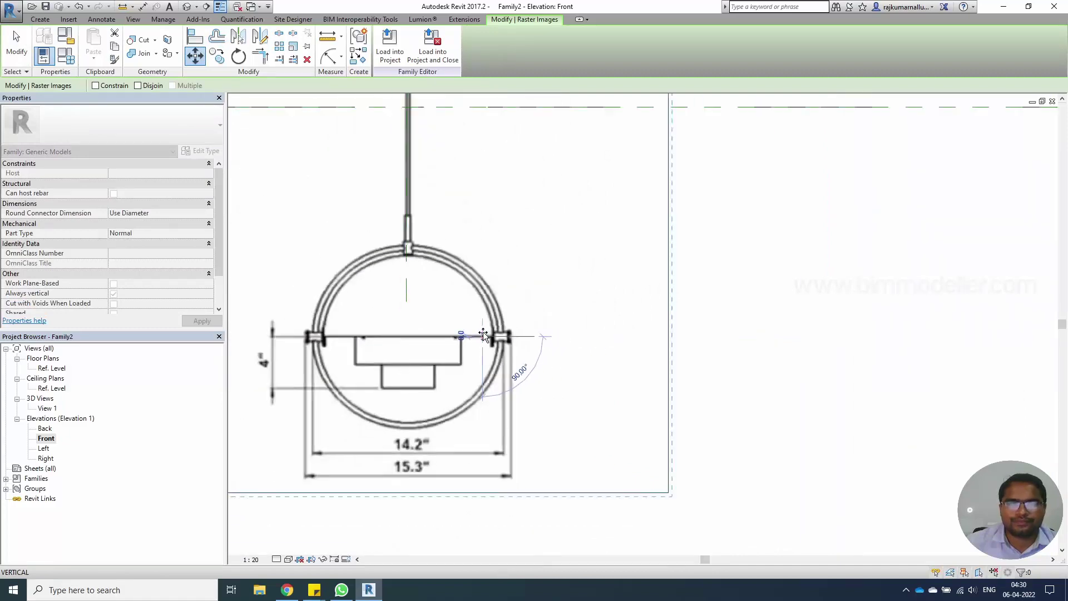
pyautogui.click(489, 136)
pyautogui.scroll(-4, 535, 278)
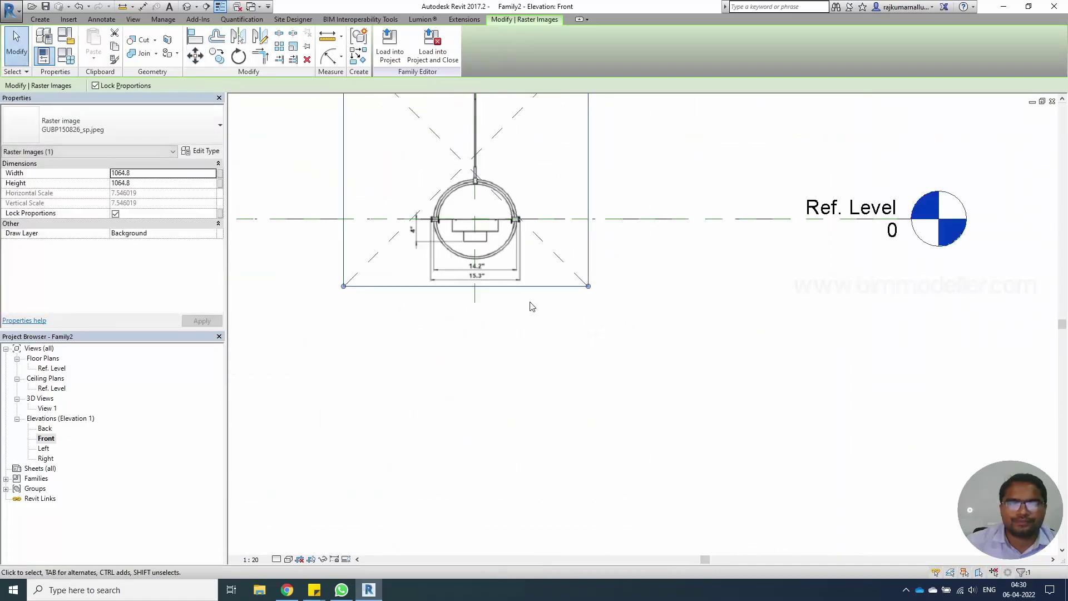
pyautogui.press('Escape')
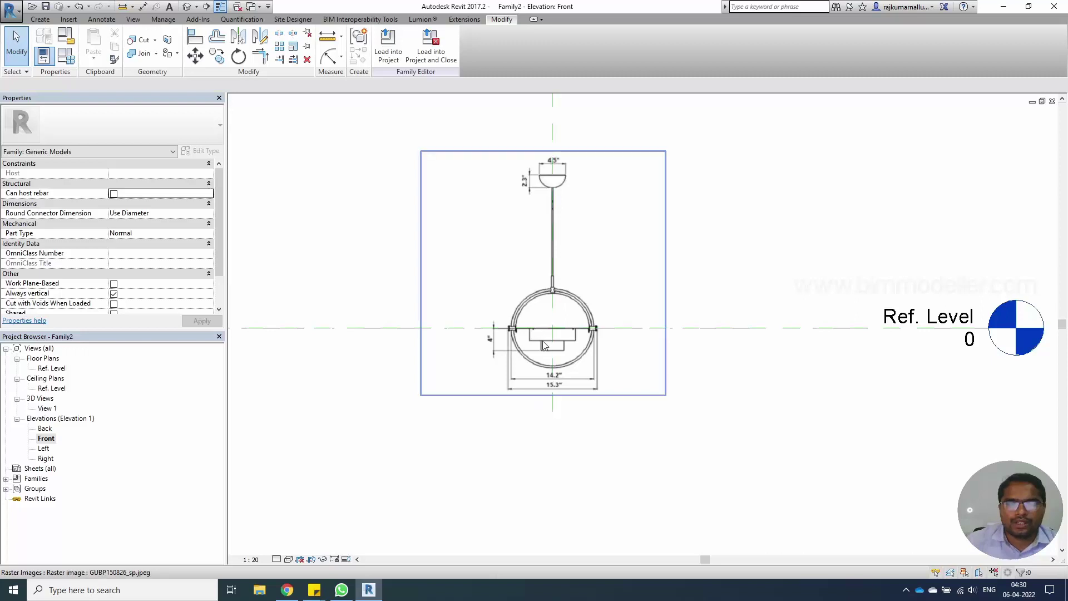
# - Examine the pendant's canopy, rod, rings and stepped shade in the aligned reference image
pyautogui.scroll(2, 542, 341)
pyautogui.scroll(3, 544, 356)
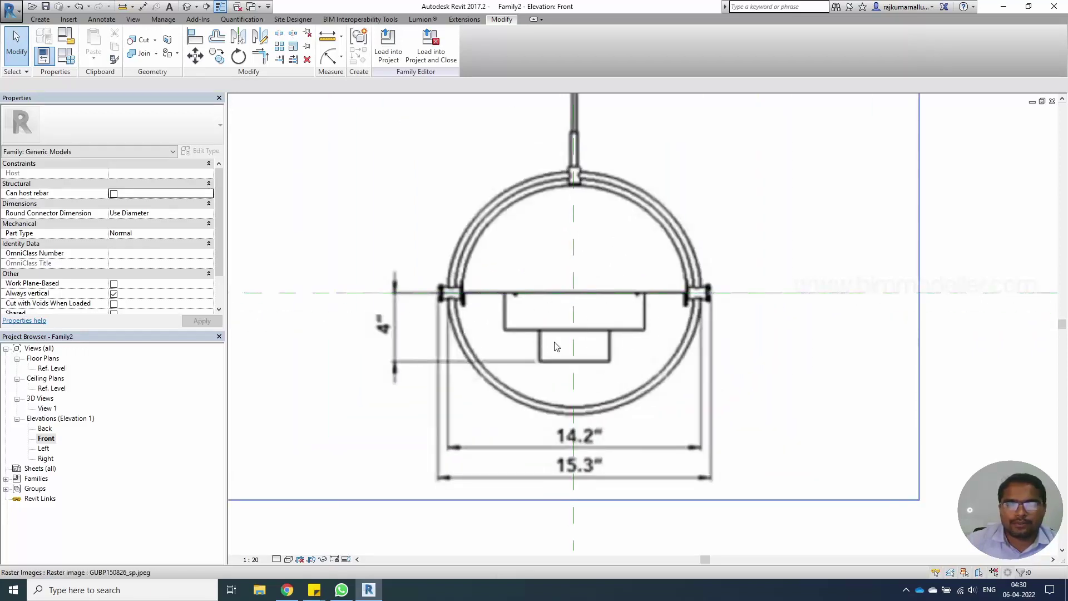
pyautogui.moveTo(577, 321); pyautogui.dragTo(520, 322, button='middle')
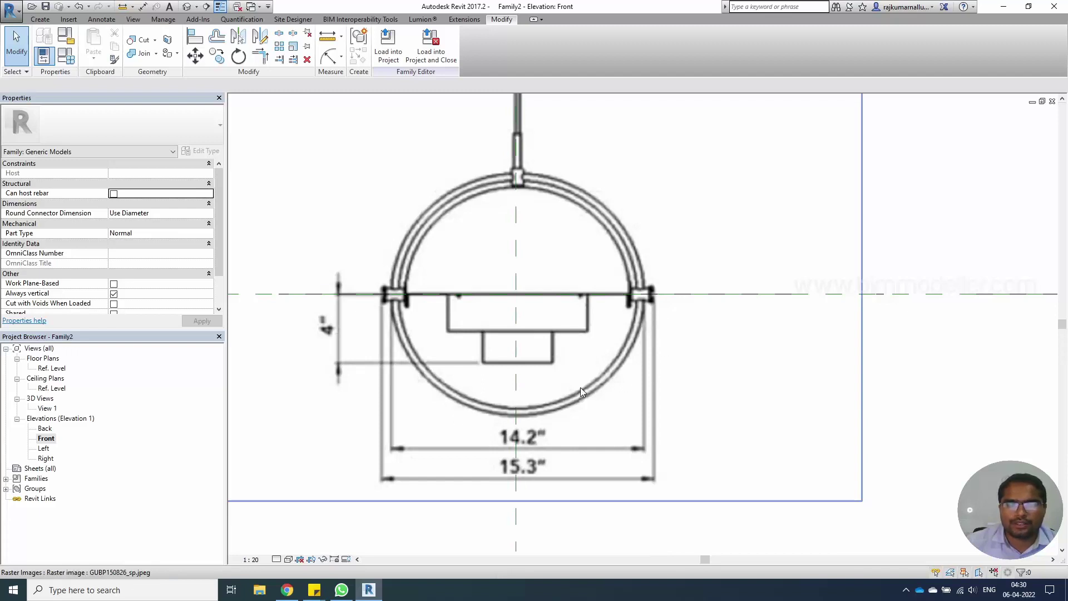
pyautogui.scroll(-3, 517, 389)
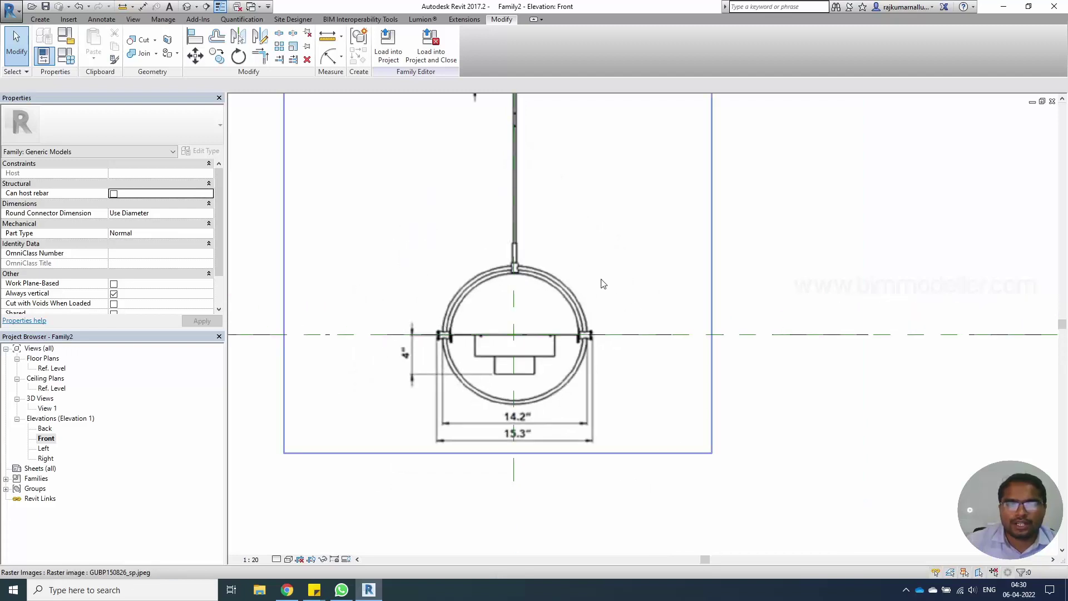
pyautogui.moveTo(603, 227)
pyautogui.mouseDown(button='middle')
pyautogui.moveTo(614, 286)
pyautogui.moveTo(600, 319)
pyautogui.mouseUp(button='middle')
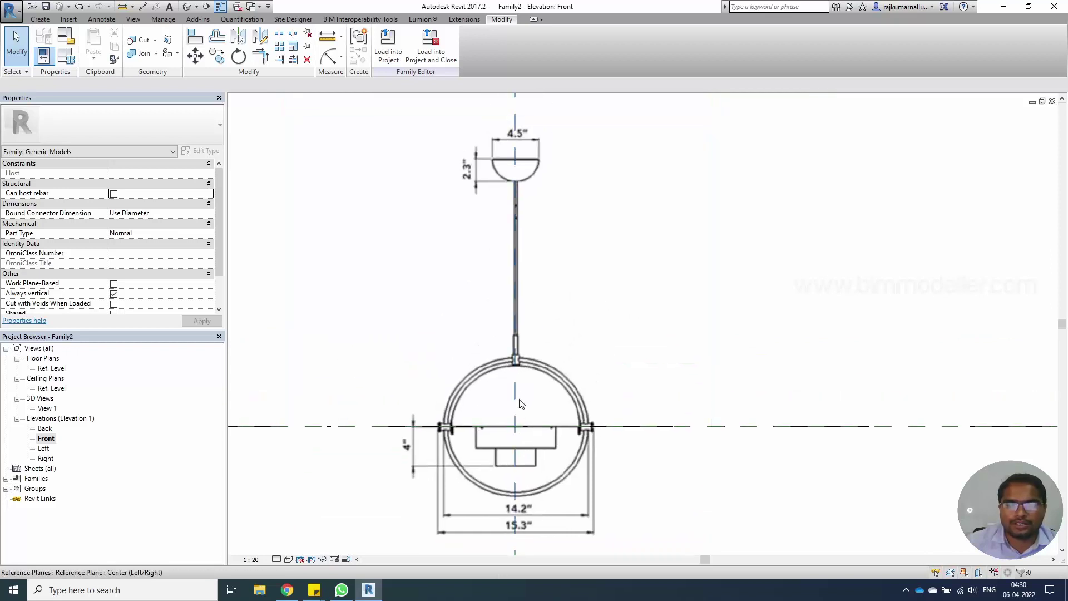
pyautogui.scroll(4, 515, 420)
pyautogui.scroll(3, 537, 429)
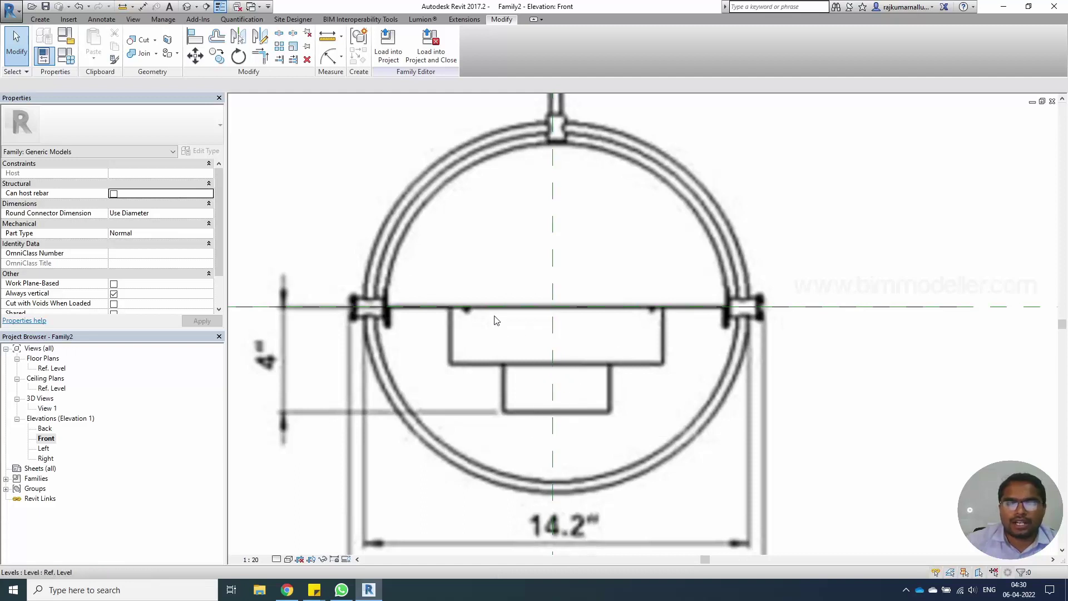
pyautogui.scroll(-3, 460, 321)
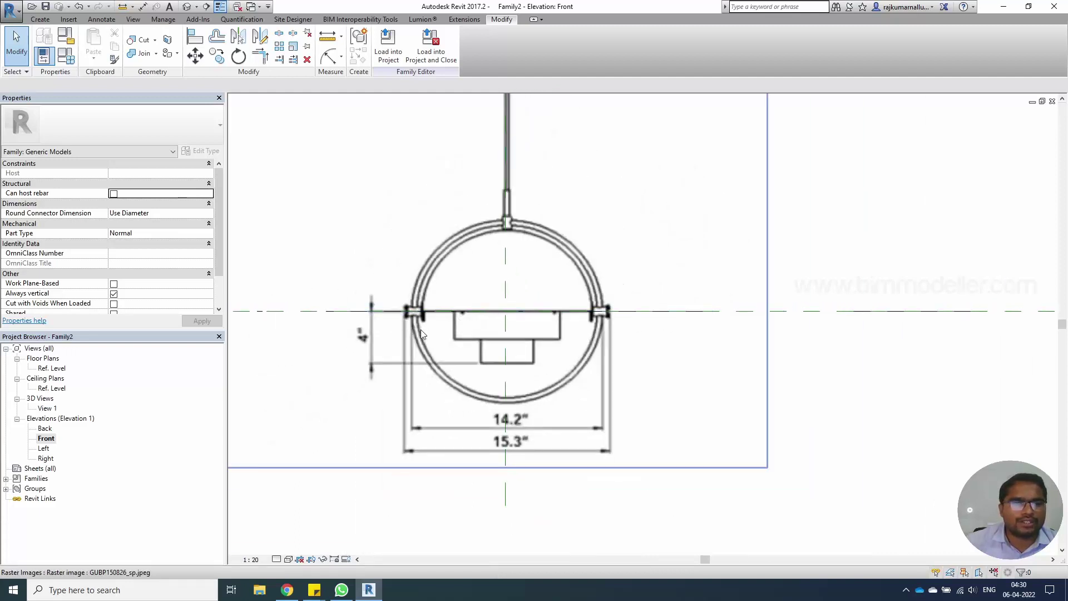
pyautogui.moveTo(376, 329); pyautogui.dragTo(402, 350, button='middle')
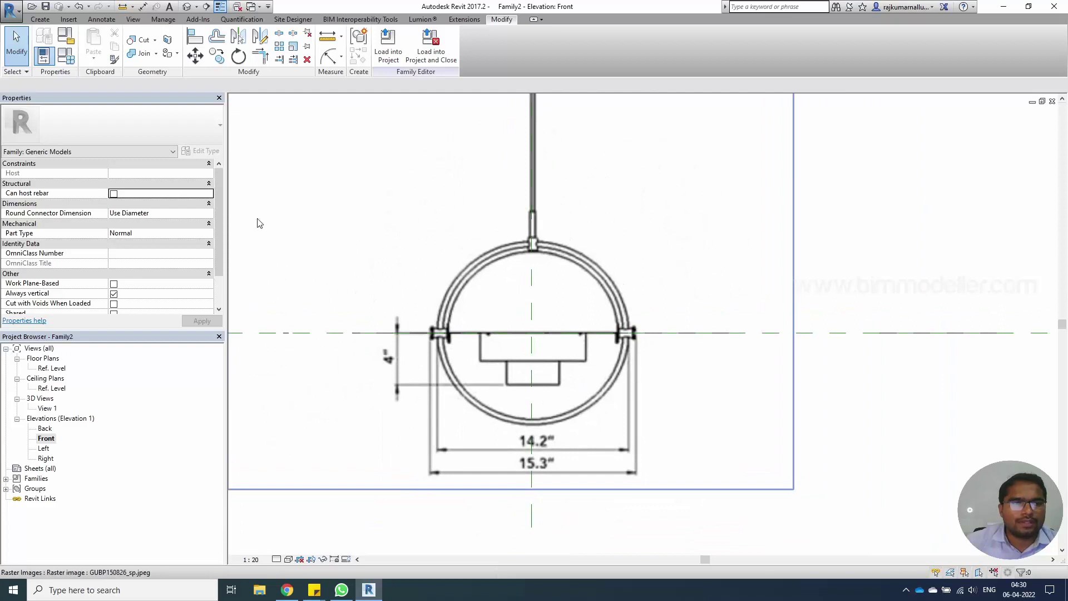
# - Start a Revolve and sketch a rectangle about 3 mm wide and 52.7 mm high over the wider shade's left wall, up to the Ref. Level
pyautogui.click(38, 20)
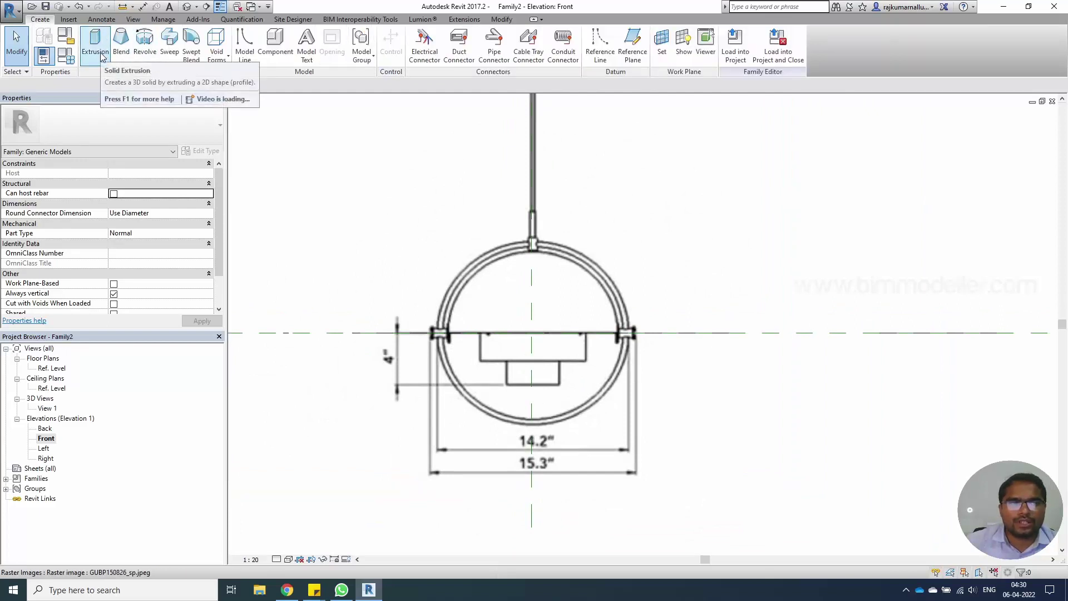
pyautogui.click(144, 44)
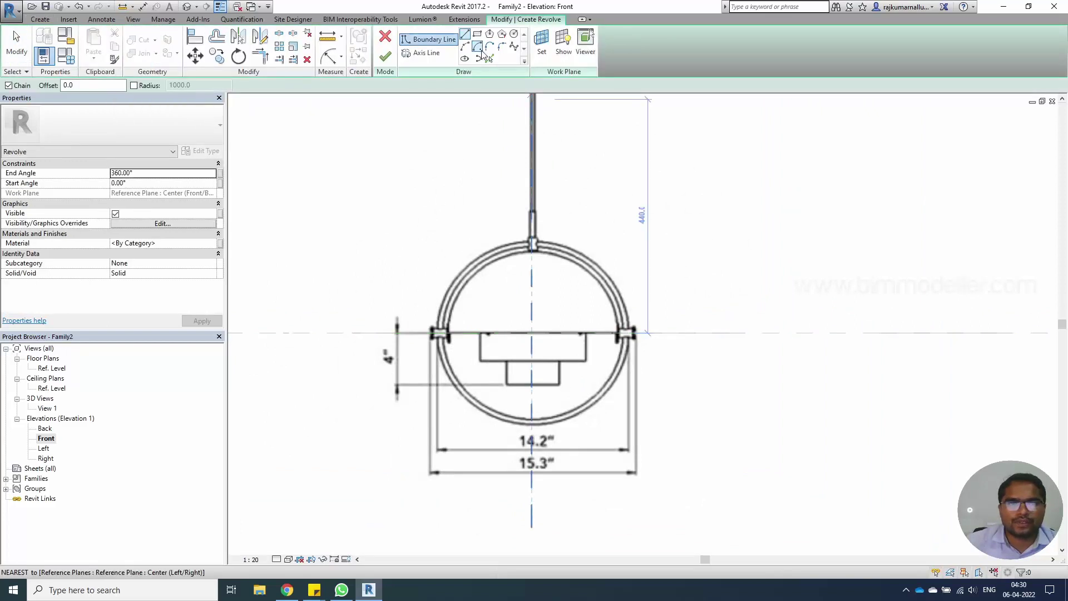
pyautogui.click(478, 33)
pyautogui.scroll(4, 484, 360)
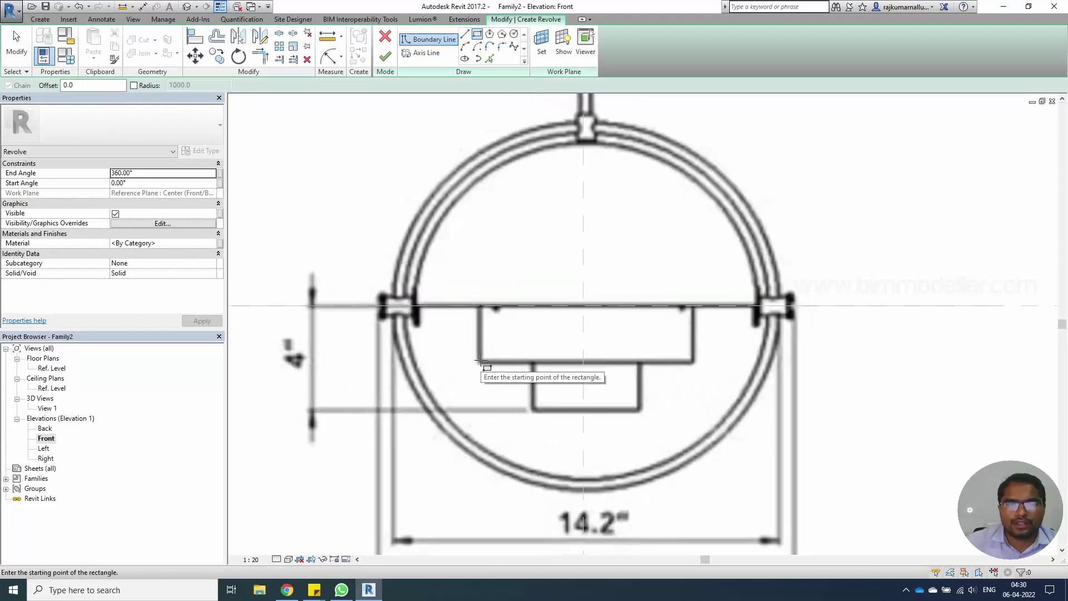
pyautogui.click(481, 364)
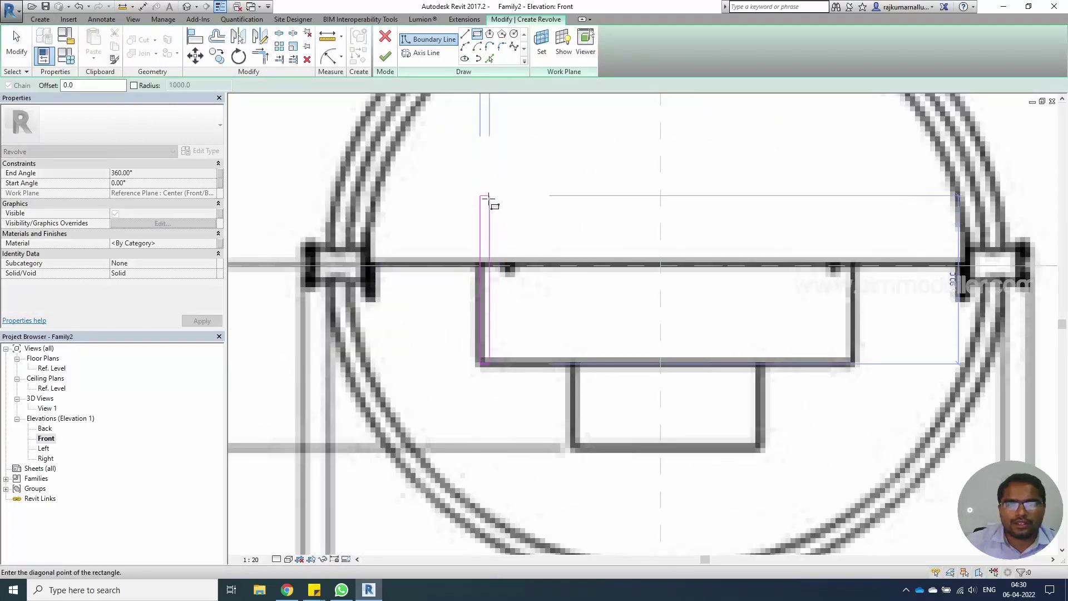
pyautogui.moveTo(484, 146); pyautogui.dragTo(493, 186, button='middle')
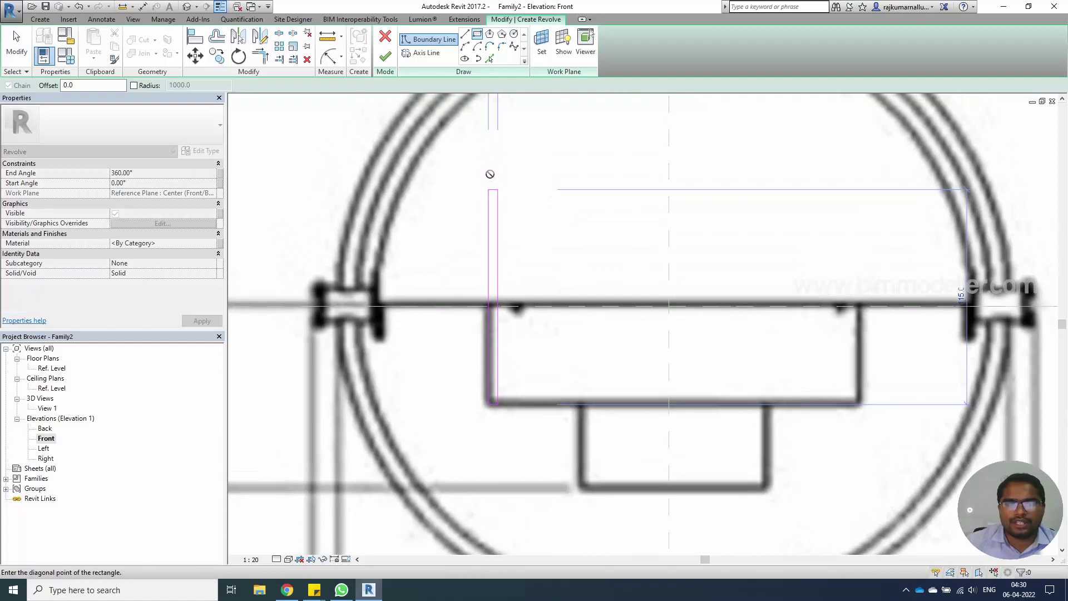
pyautogui.scroll(2, 494, 305)
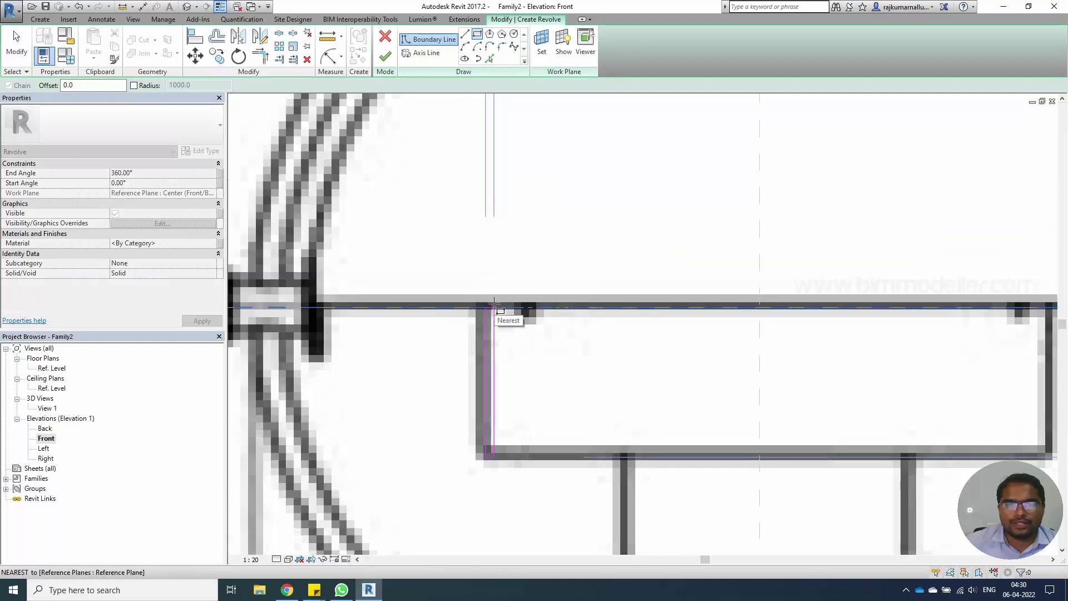
pyautogui.click(494, 304)
pyautogui.scroll(-2, 429, 264)
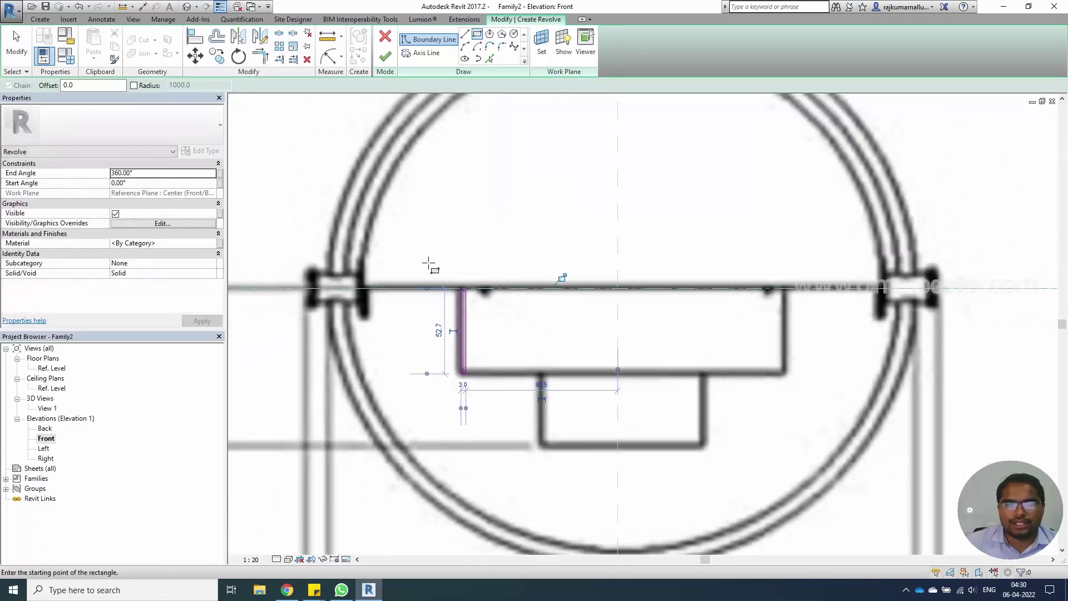
# - Sketch a second thin boundary rectangle from the bottom of the narrower shade's left wall up to the Ref. Level
pyautogui.scroll(2, 543, 440)
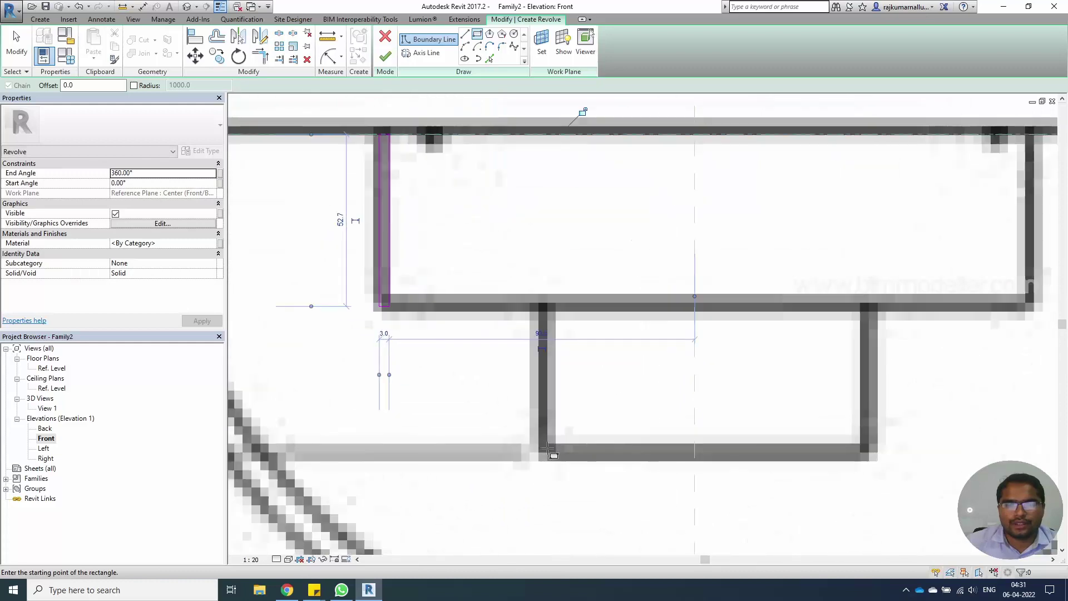
pyautogui.click(550, 452)
pyautogui.scroll(-1, 536, 281)
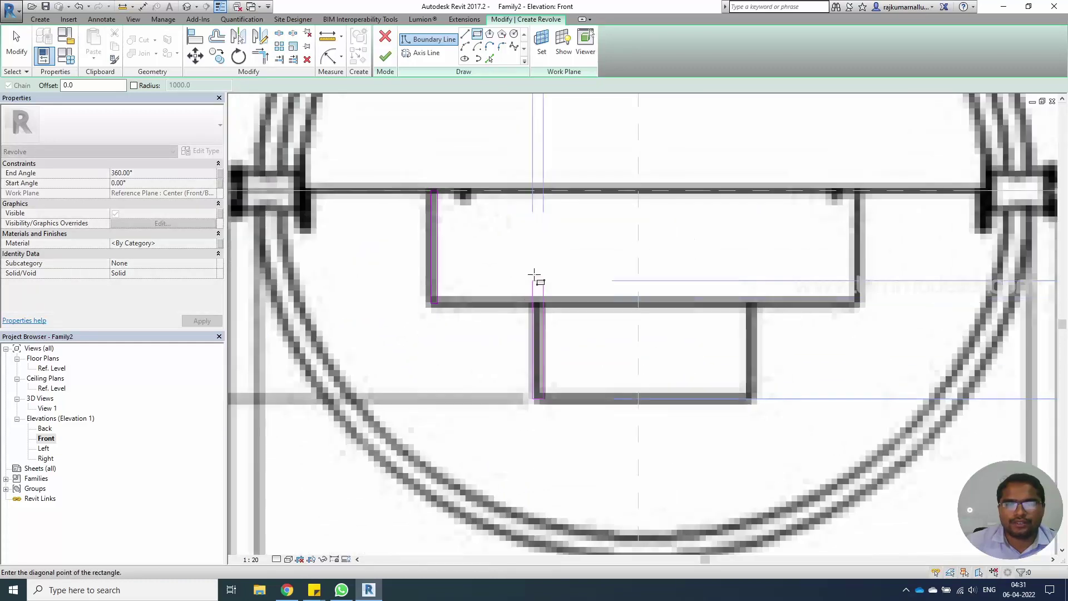
pyautogui.click(538, 191)
pyautogui.press('Escape')
pyautogui.press('Escape')
pyautogui.scroll(-2, 426, 292)
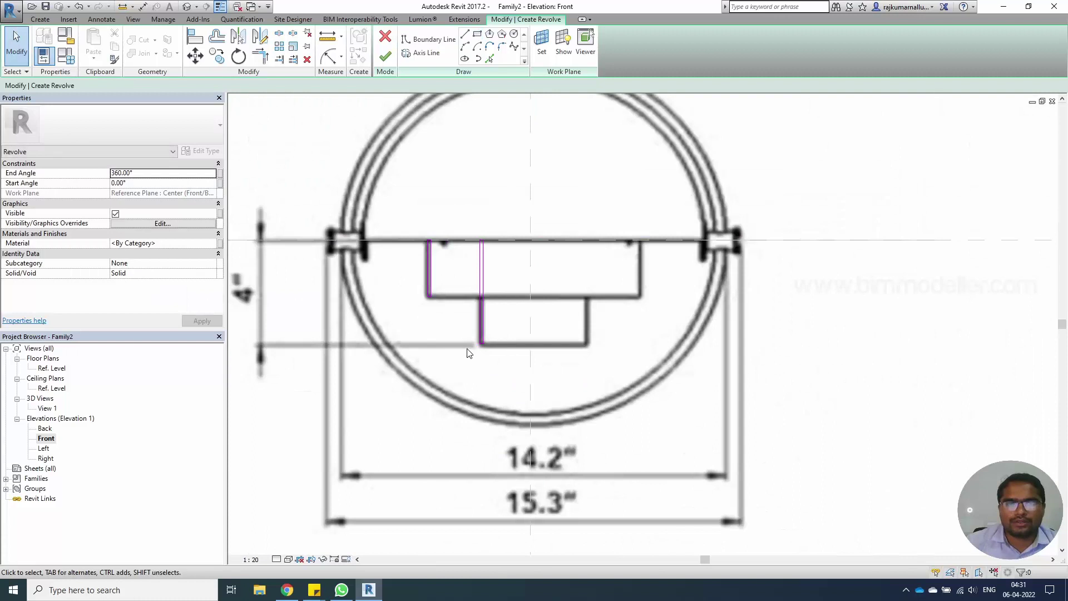
# - Mirror both thin boundary rectangles upward about the Ref. Level
pyautogui.scroll(2, 484, 357)
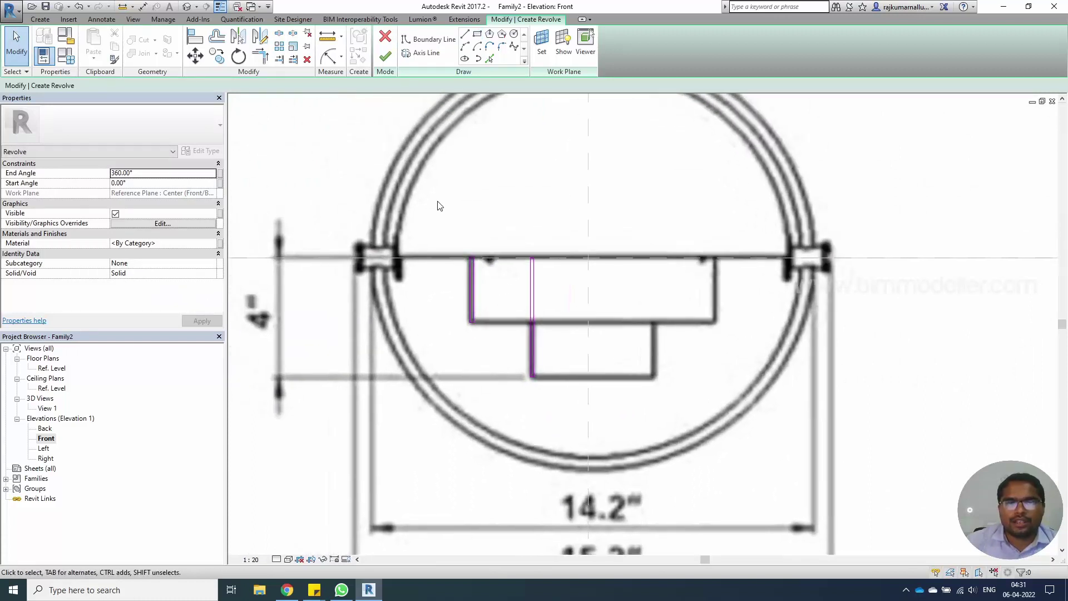
pyautogui.moveTo(440, 206); pyautogui.dragTo(632, 485)
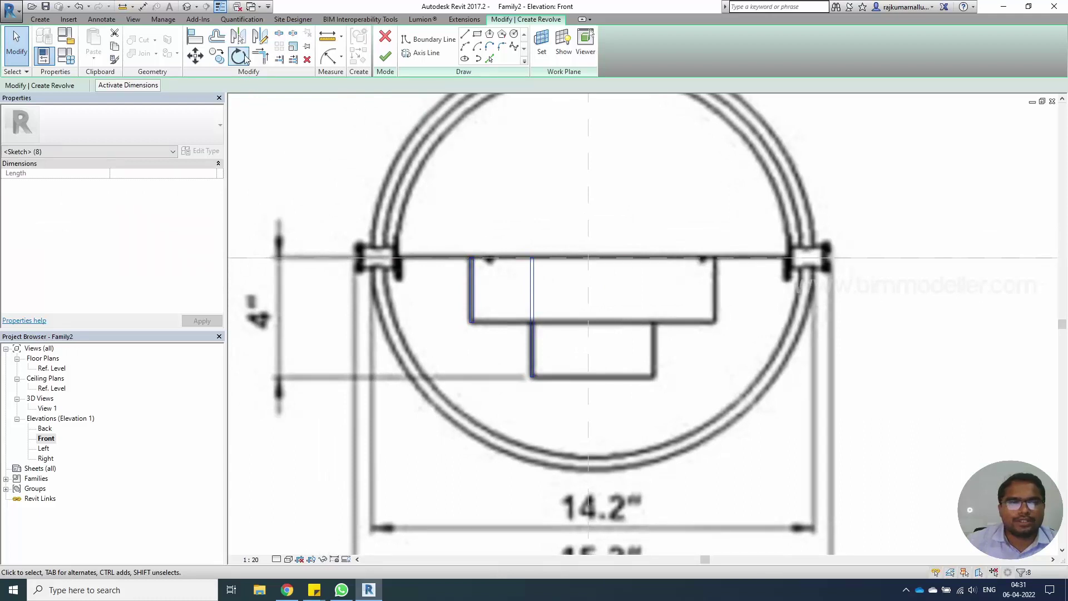
pyautogui.click(239, 39)
pyautogui.click(457, 258)
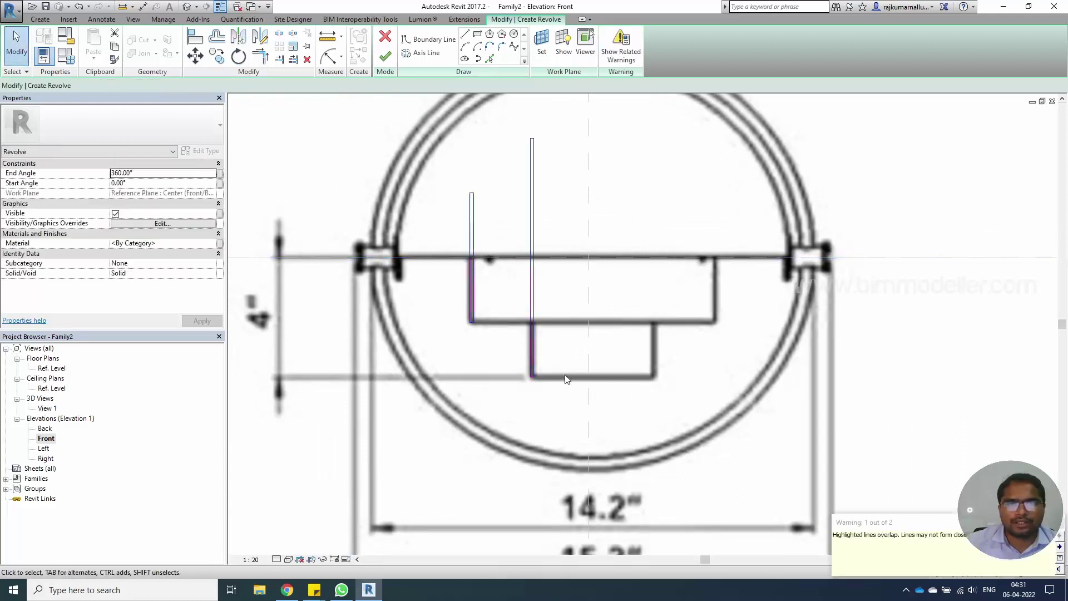
# - Delete the four overlapping short lines at the Ref. Level and check that each profile forms one closed loop
pyautogui.moveTo(441, 239); pyautogui.dragTo(588, 283)
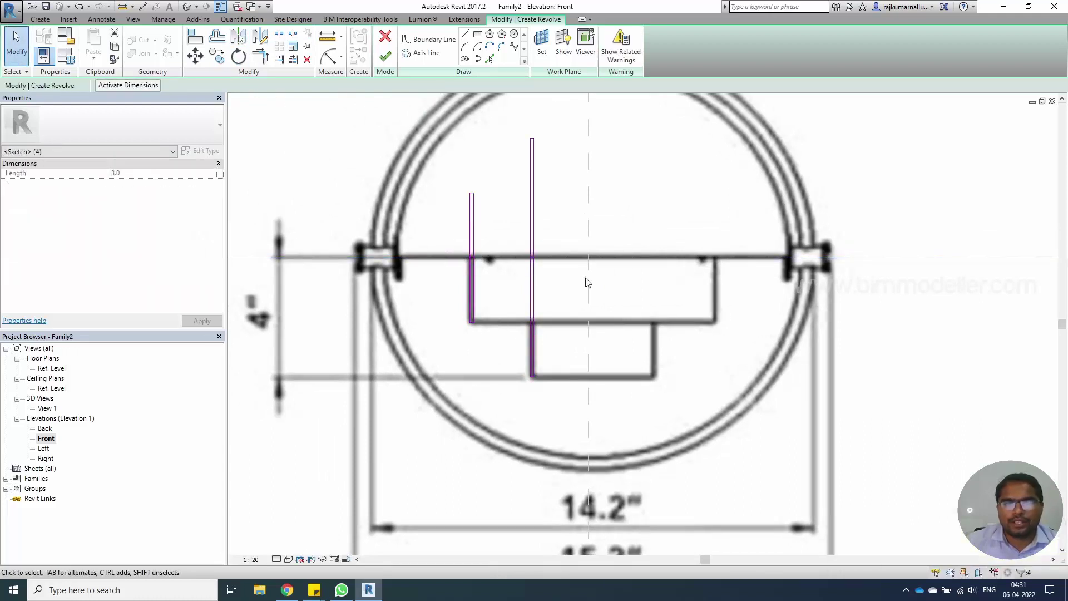
pyautogui.click(440, 248)
pyautogui.scroll(3, 475, 271)
pyautogui.click(470, 278)
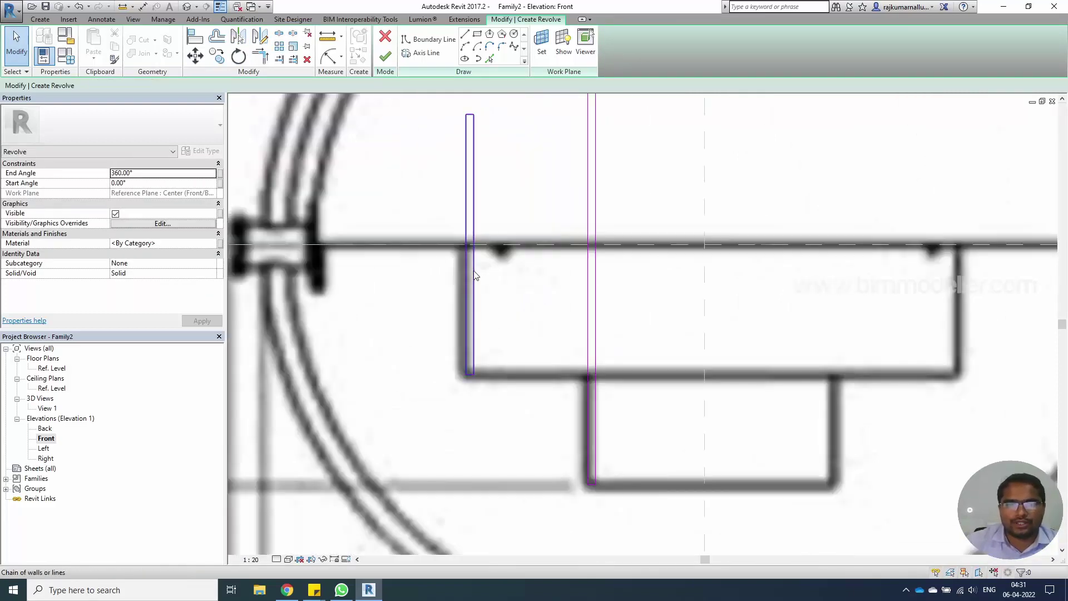
pyautogui.click(568, 313)
pyautogui.click(592, 317)
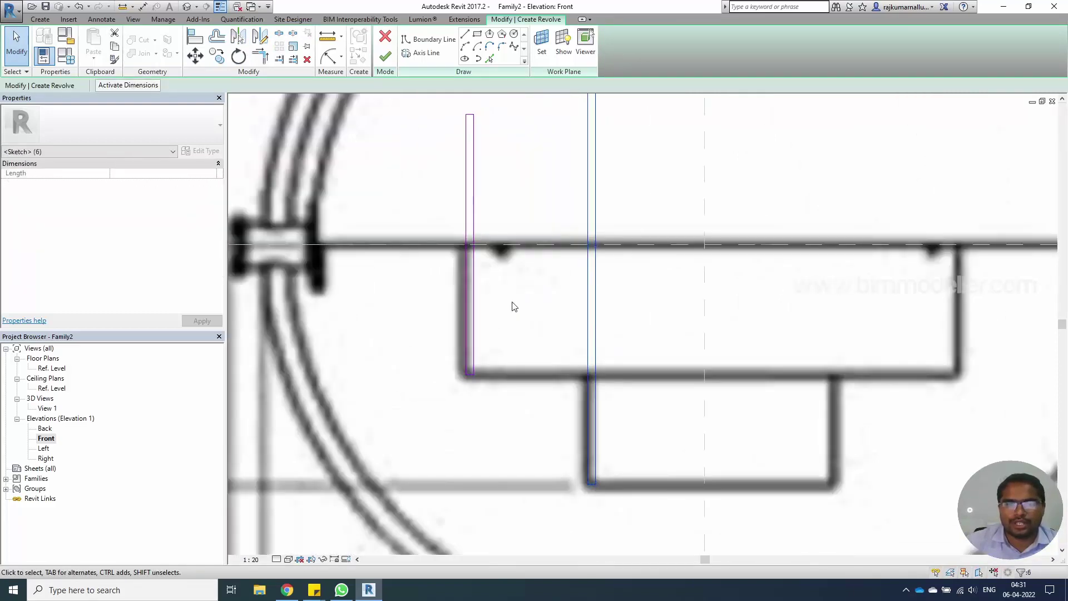
pyautogui.click(513, 306)
pyautogui.scroll(-3, 513, 305)
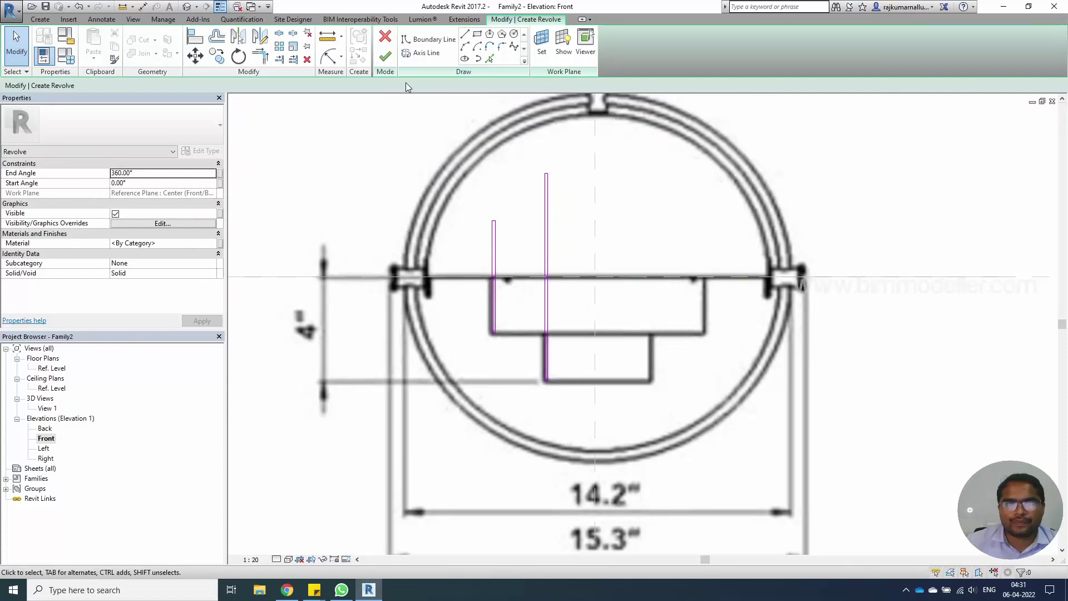
# - Draw a vertical axis line about 115 mm long on the Center (Left/Right) plane and finish the revolve
pyautogui.click(424, 55)
pyautogui.click(595, 199)
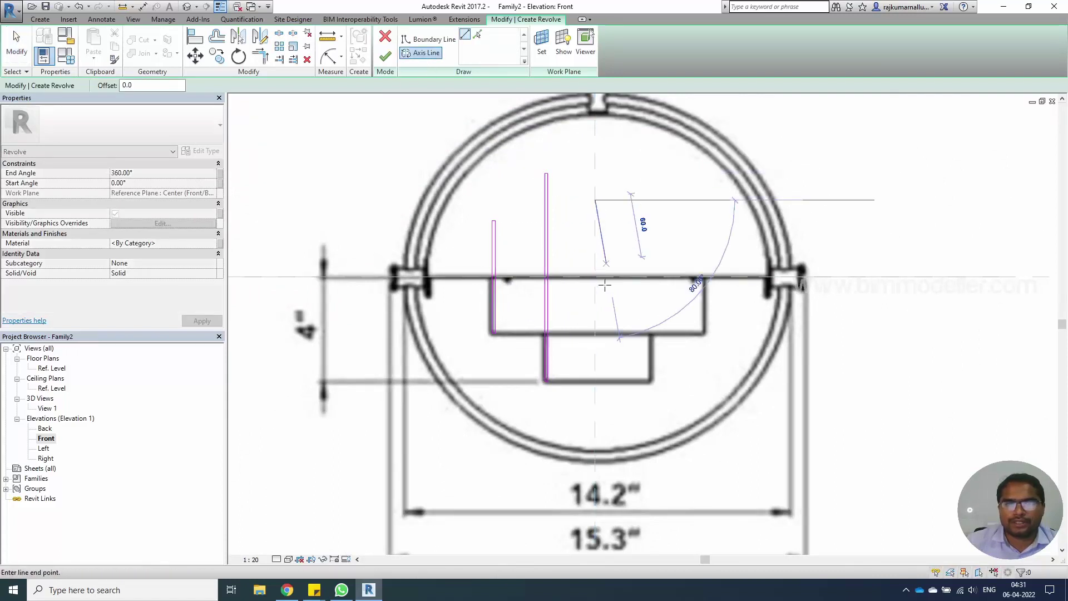
pyautogui.click(592, 321)
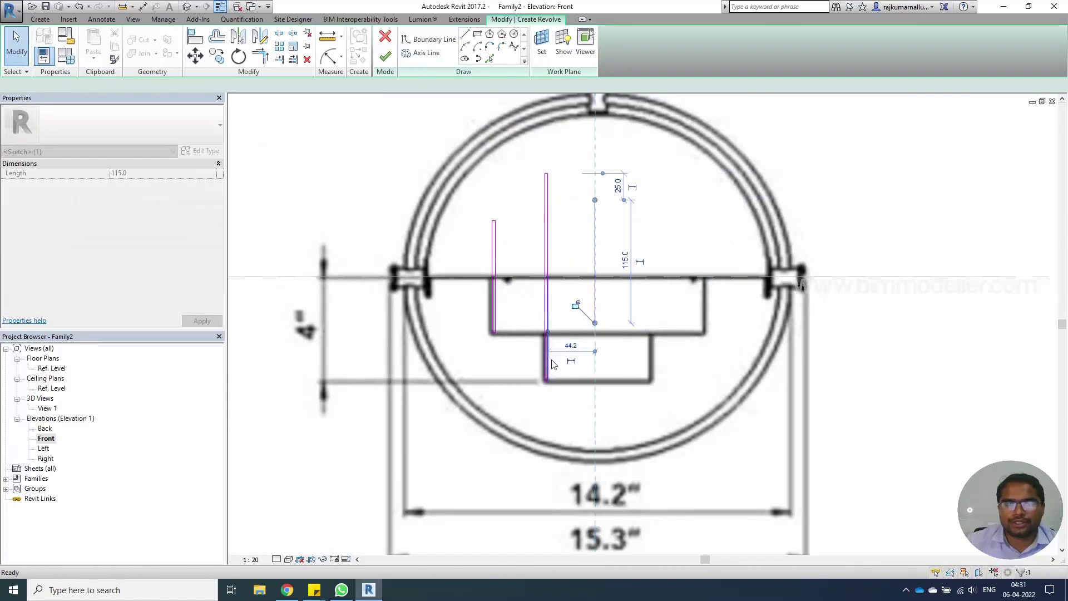
pyautogui.click(385, 57)
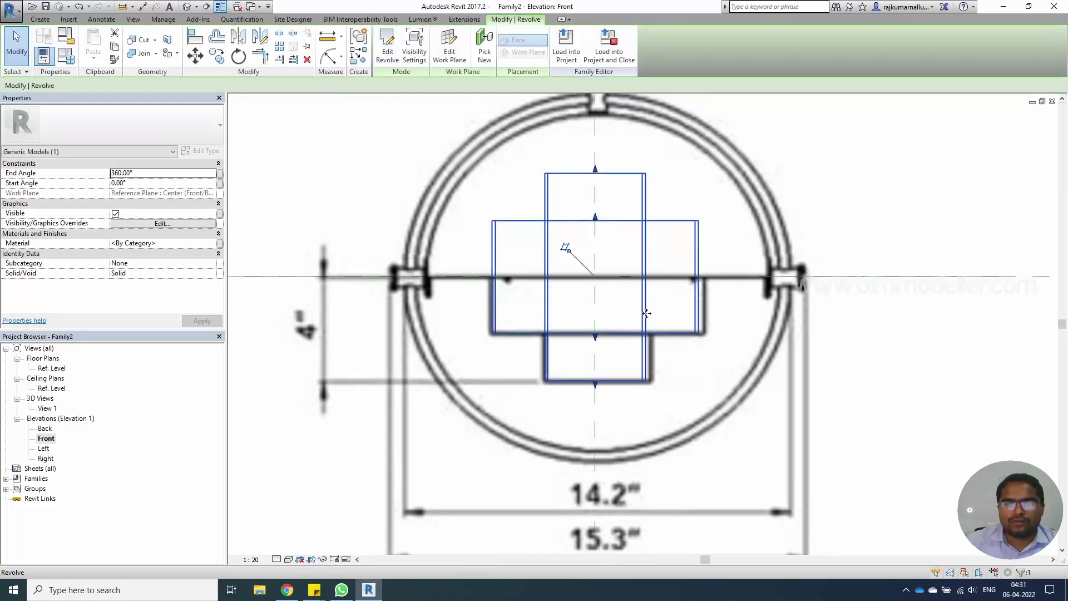
# - Edit the revolve's sketch, shift the boundary profiles slightly left to match the shade's outline, and finish the sketch
pyautogui.moveTo(716, 321); pyautogui.dragTo(656, 316, button='middle')
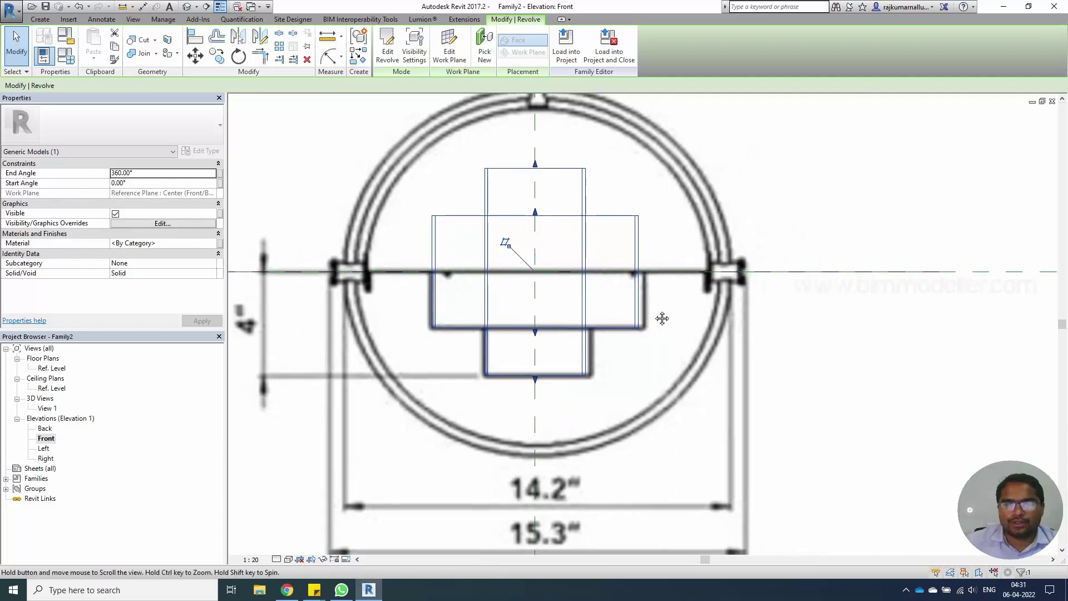
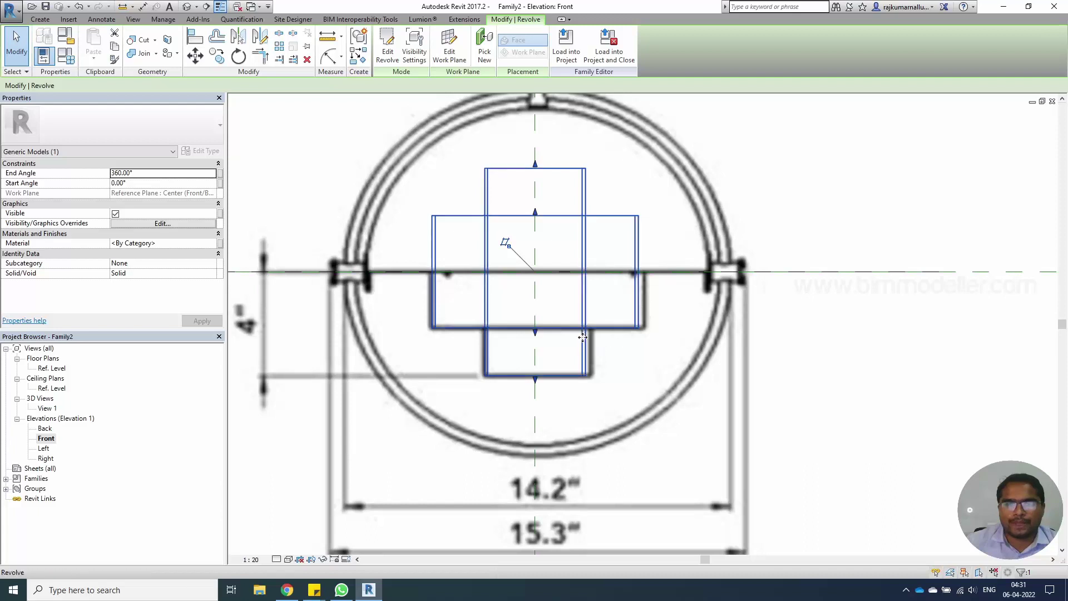
pyautogui.doubleClick(502, 344)
pyautogui.moveTo(460, 133)
pyautogui.mouseDown()
pyautogui.moveTo(598, 410)
pyautogui.moveTo(582, 417)
pyautogui.mouseUp()
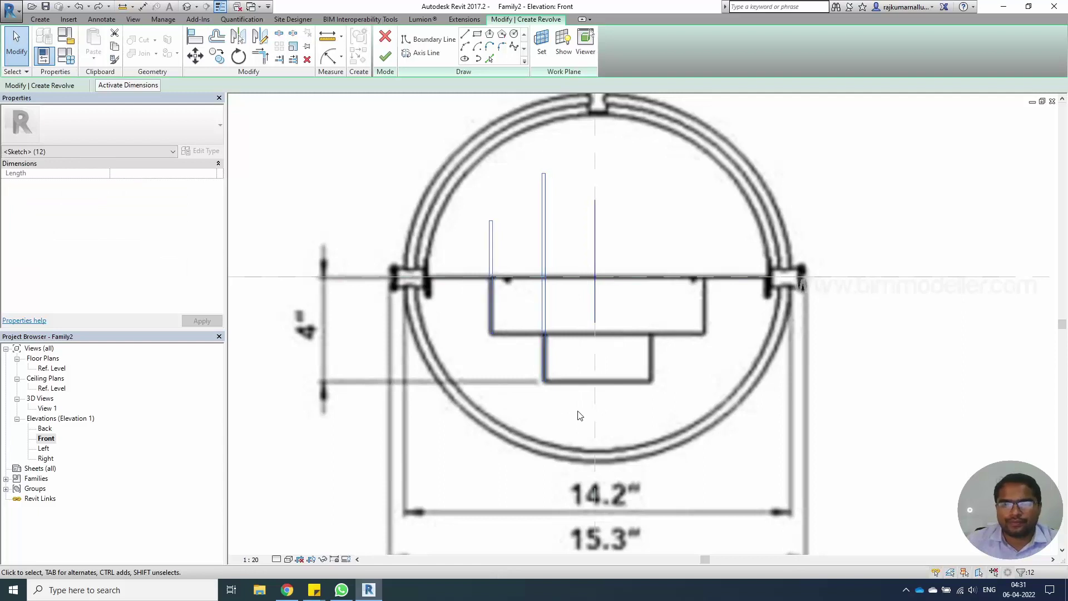
pyautogui.click(385, 56)
pyautogui.press('Escape')
# - Examine the revolved shade against the rings, top joint and rod in the reference image
pyautogui.scroll(-2, 482, 350)
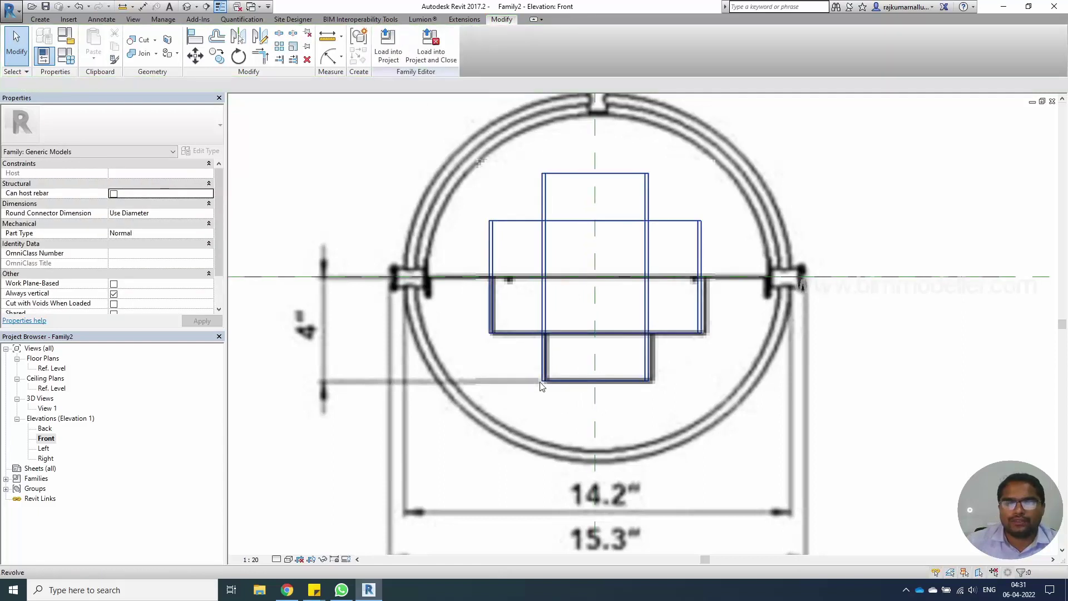
pyautogui.scroll(-1, 573, 468)
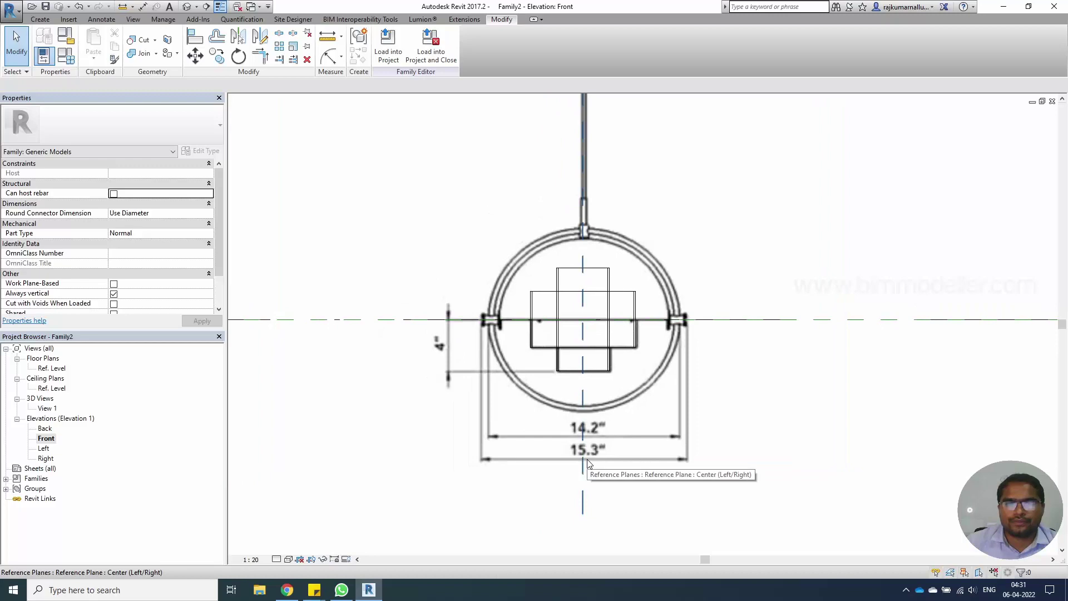
pyautogui.scroll(2, 582, 306)
pyautogui.click(603, 239)
pyautogui.scroll(2, 557, 207)
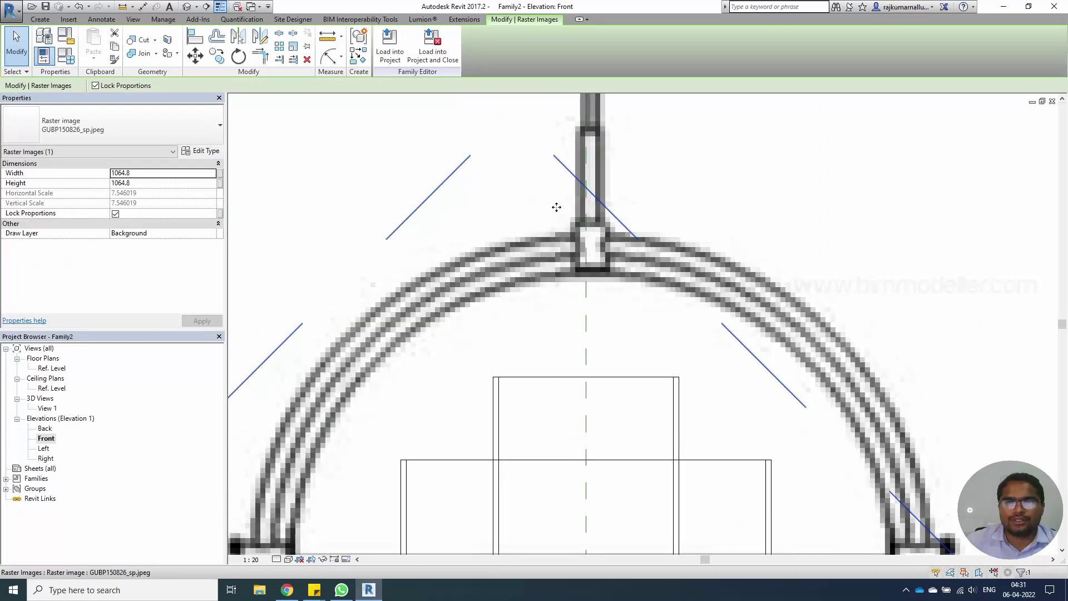
pyautogui.scroll(1, 556, 207)
pyautogui.scroll(-2, 576, 201)
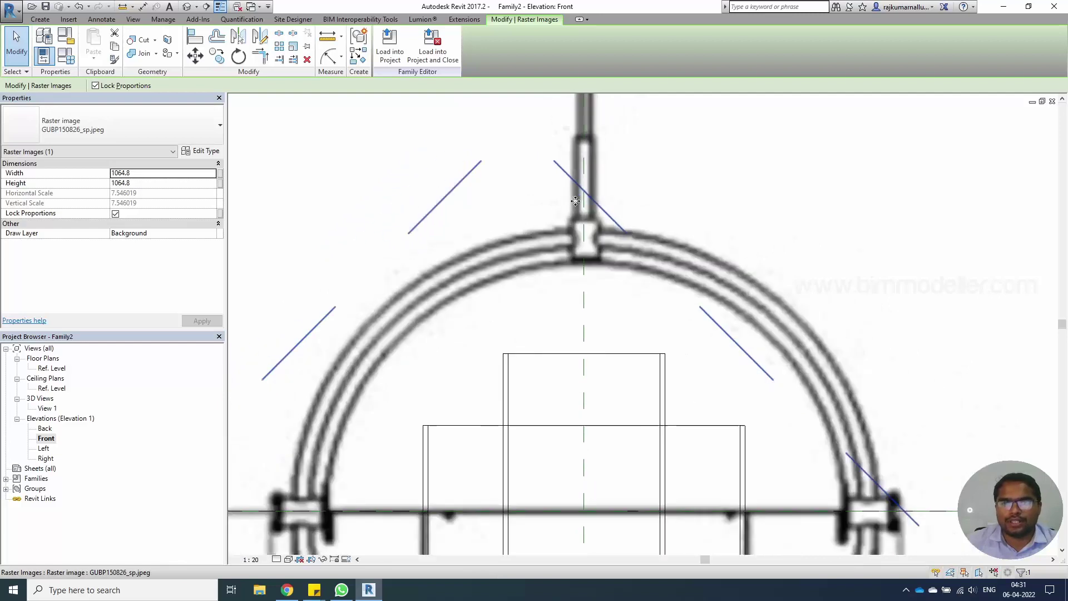
pyautogui.scroll(-3, 576, 201)
pyautogui.press('Escape')
pyautogui.scroll(2, 568, 494)
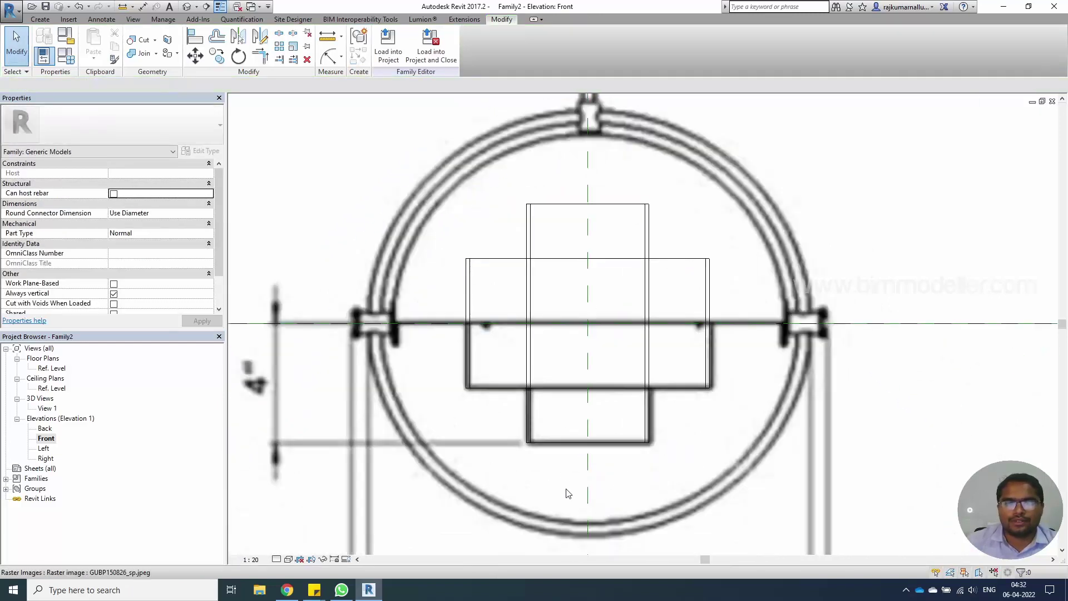
pyautogui.scroll(-2, 506, 340)
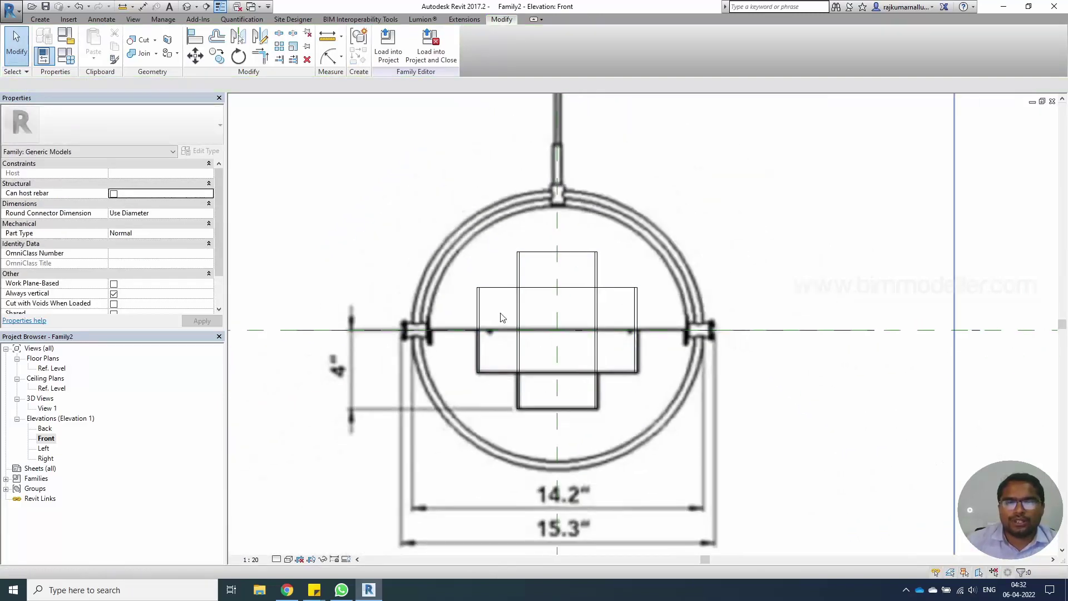
pyautogui.scroll(-3, 525, 321)
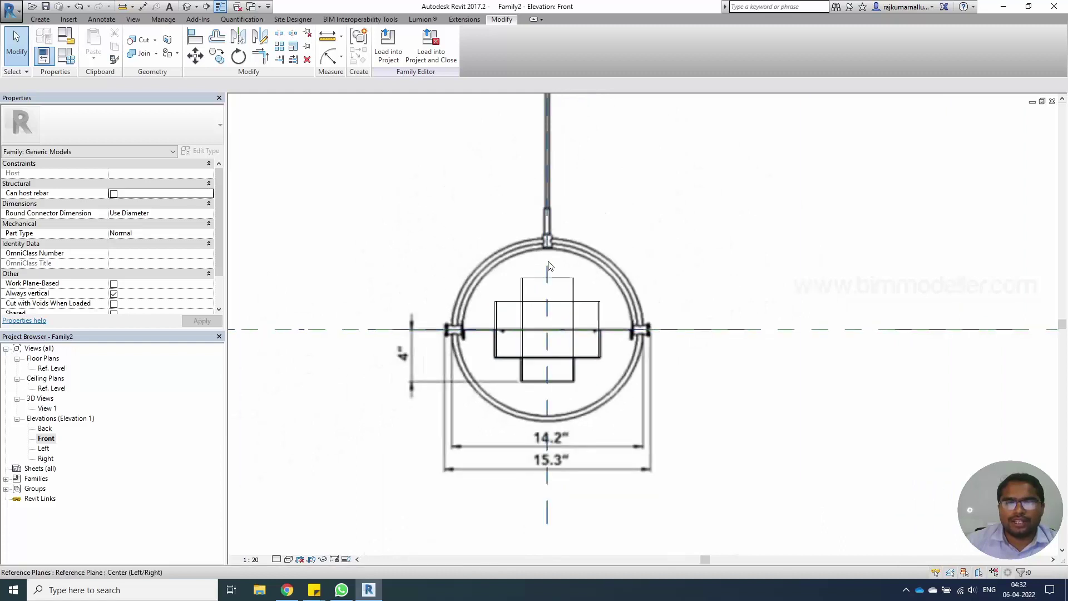
pyautogui.scroll(3, 548, 262)
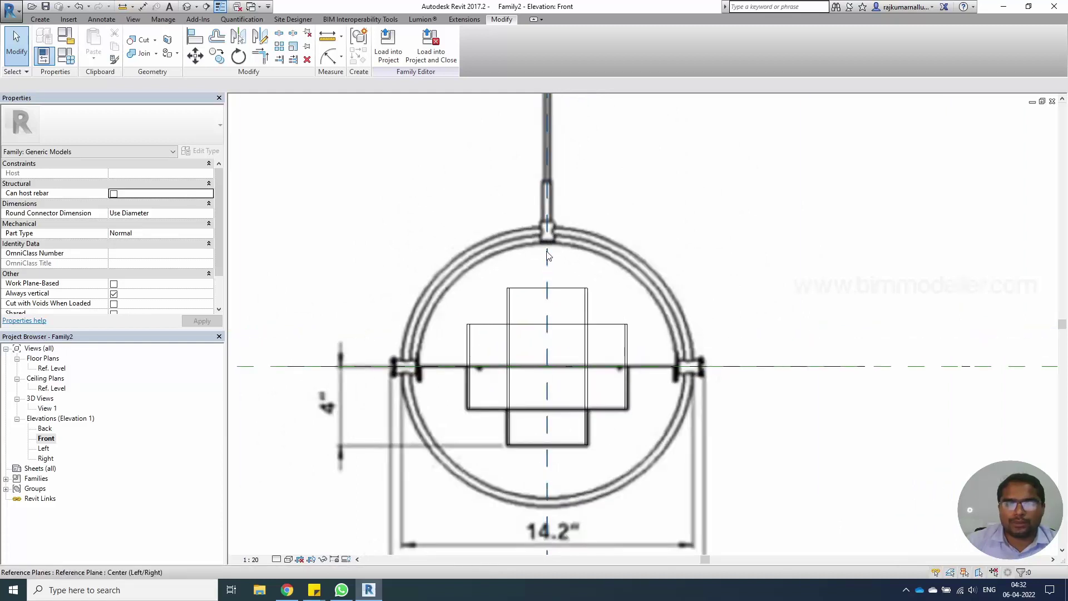
pyautogui.scroll(1, 548, 257)
pyautogui.click(549, 295)
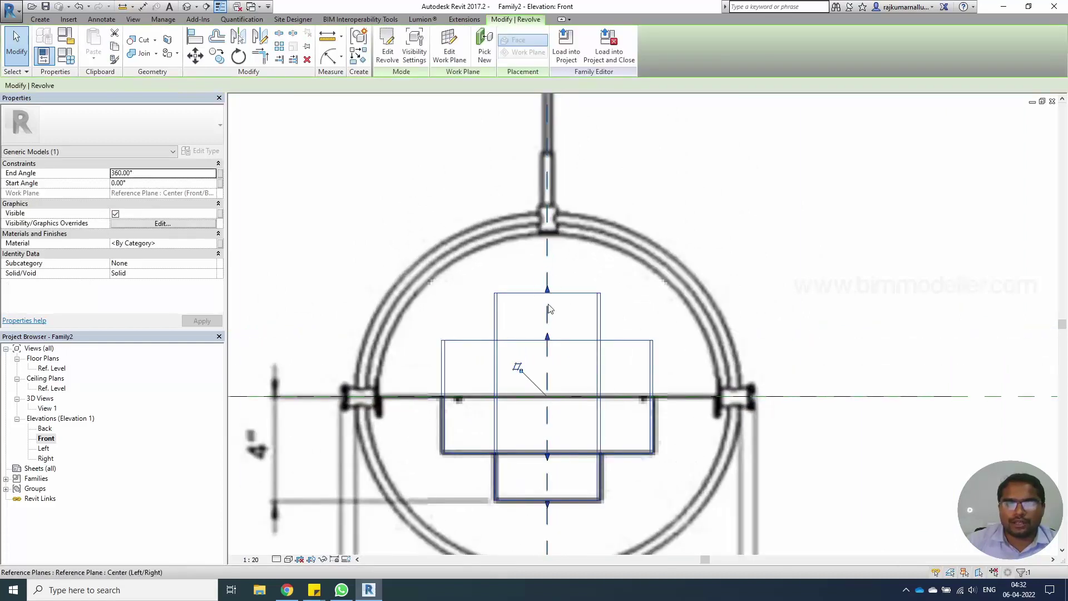
pyautogui.scroll(2, 539, 305)
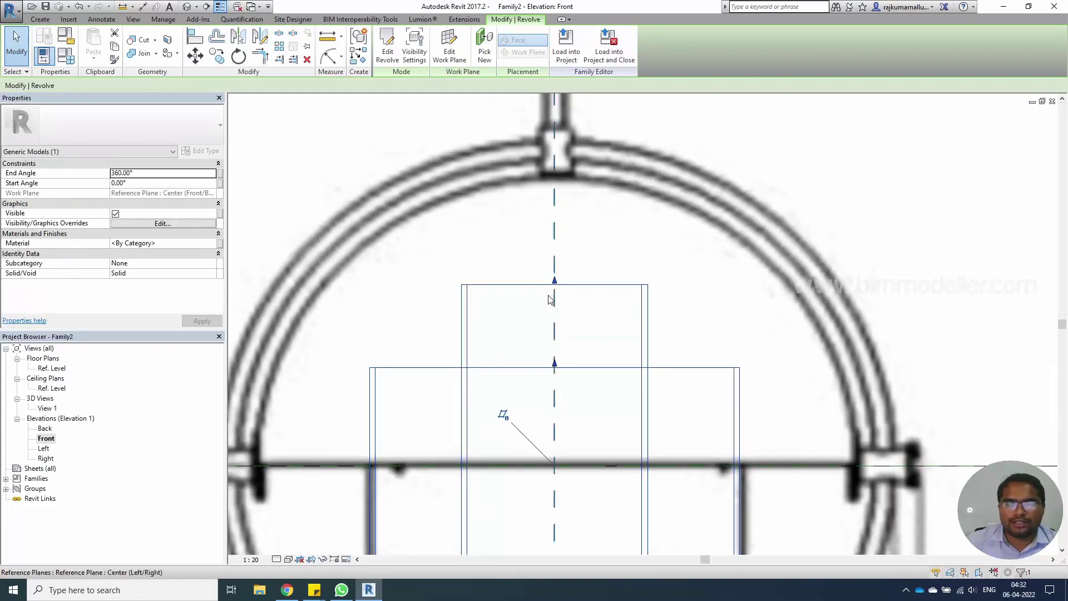
pyautogui.scroll(-2, 535, 294)
pyautogui.scroll(2, 555, 316)
pyautogui.scroll(-2, 556, 312)
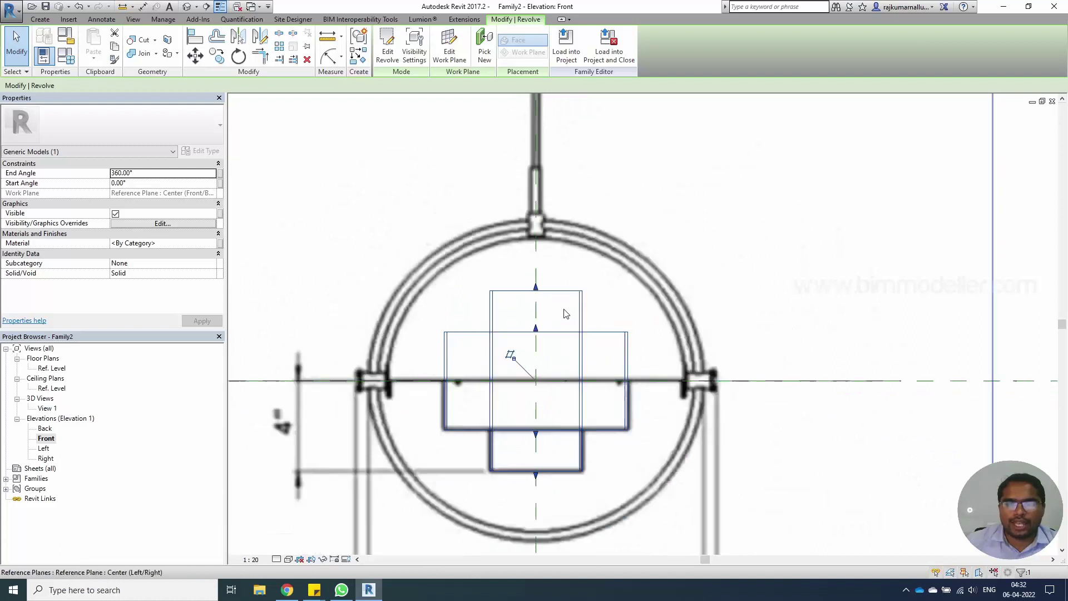
pyautogui.click(292, 178)
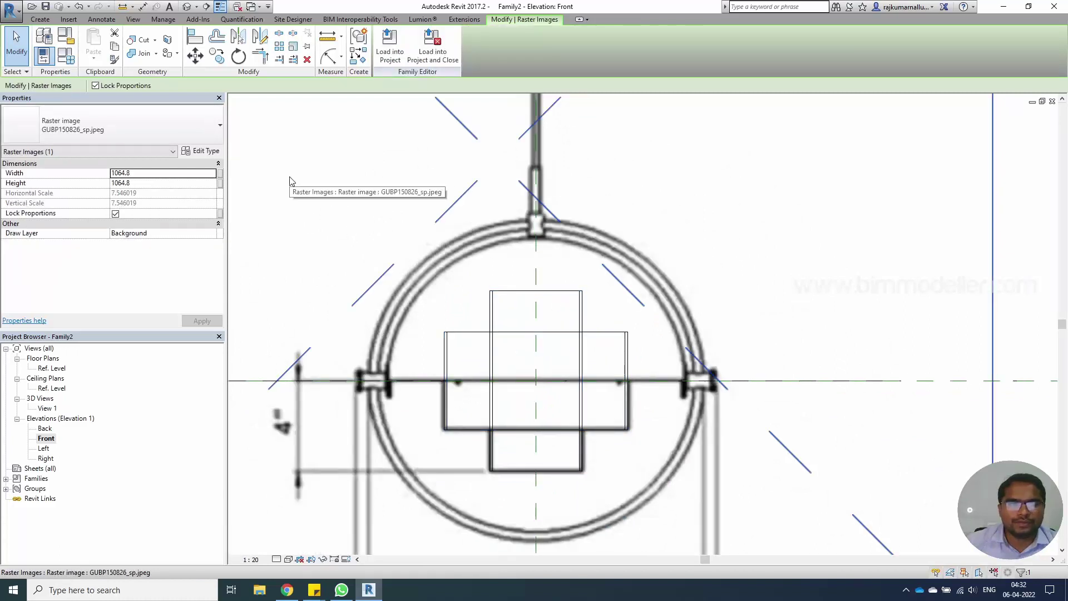
pyautogui.press('Escape')
# - In the Ref. Level floor plan, create a 250 mm high extrusion from a circle of 5 mm radius centred on the reference planes' intersection
pyautogui.doubleClick(53, 368)
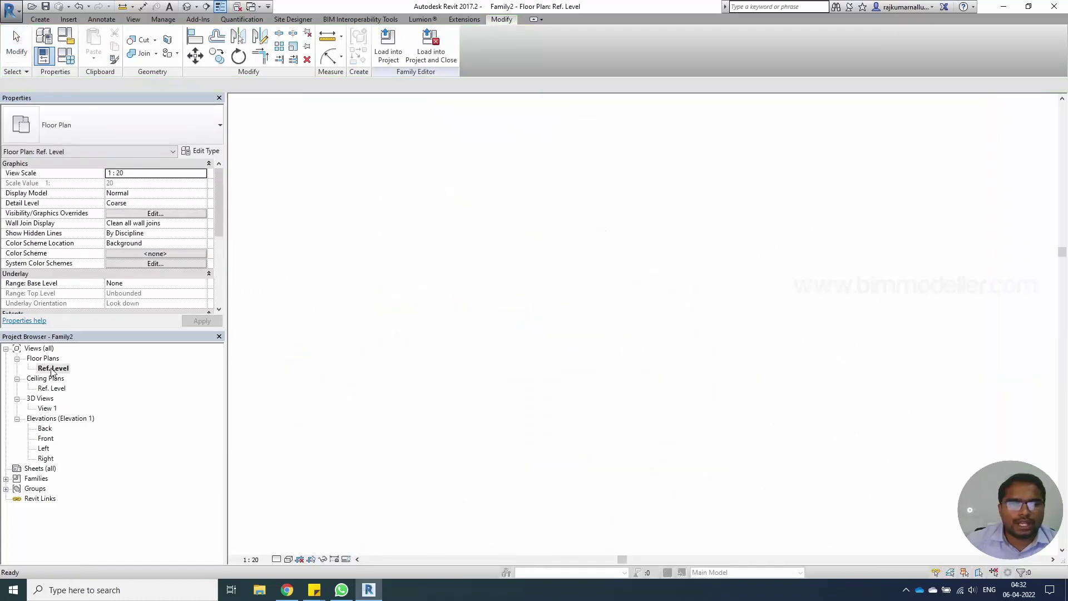
pyautogui.click(40, 19)
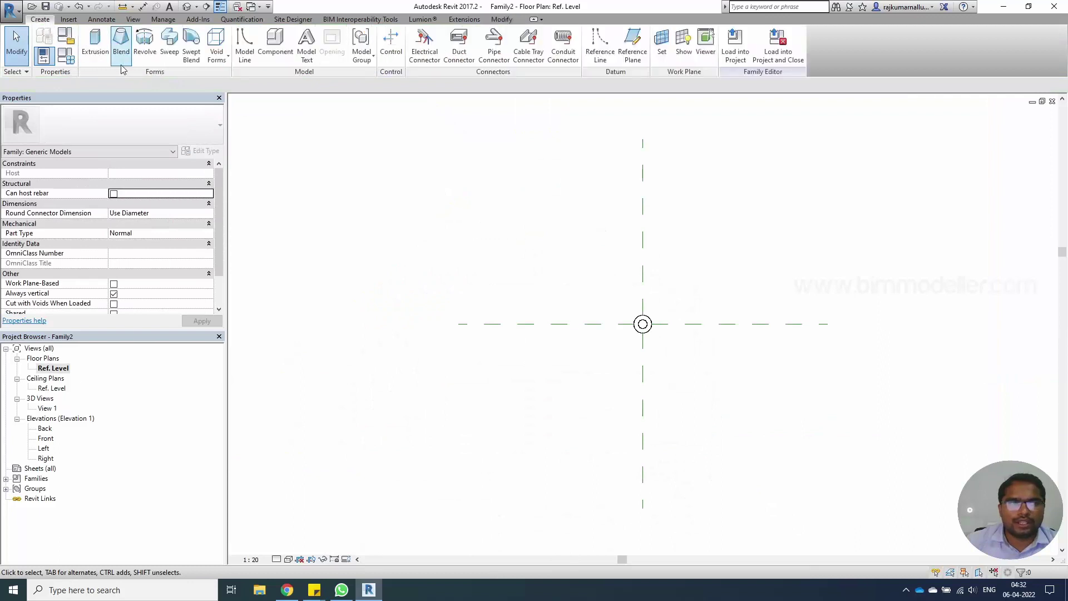
pyautogui.click(93, 43)
pyautogui.click(675, 326)
pyautogui.scroll(5, 621, 323)
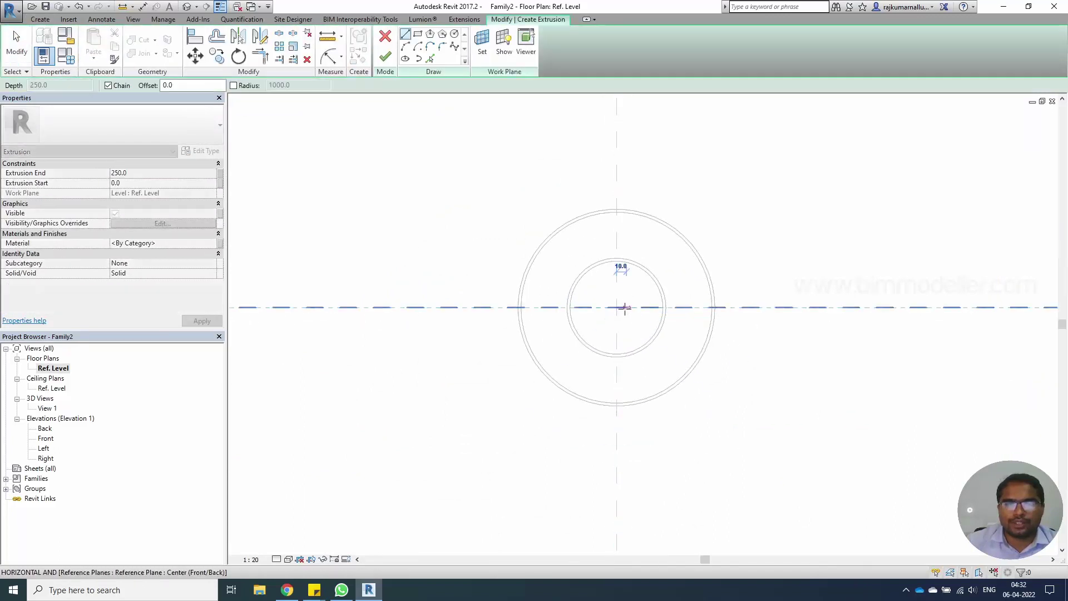
pyautogui.click(455, 34)
pyautogui.scroll(2, 609, 301)
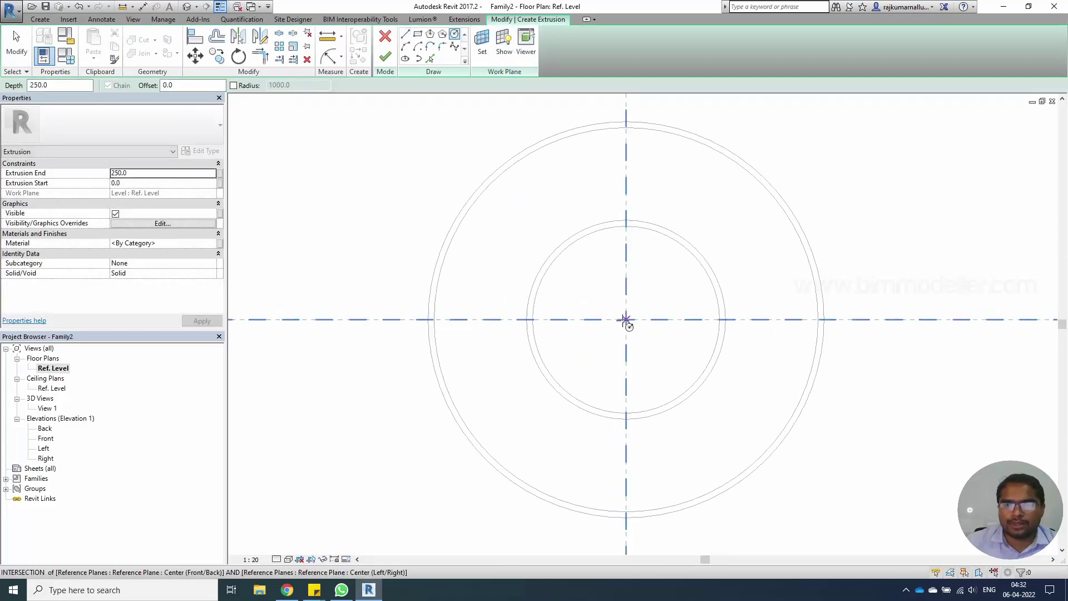
pyautogui.click(620, 312)
pyautogui.scroll(4, 643, 322)
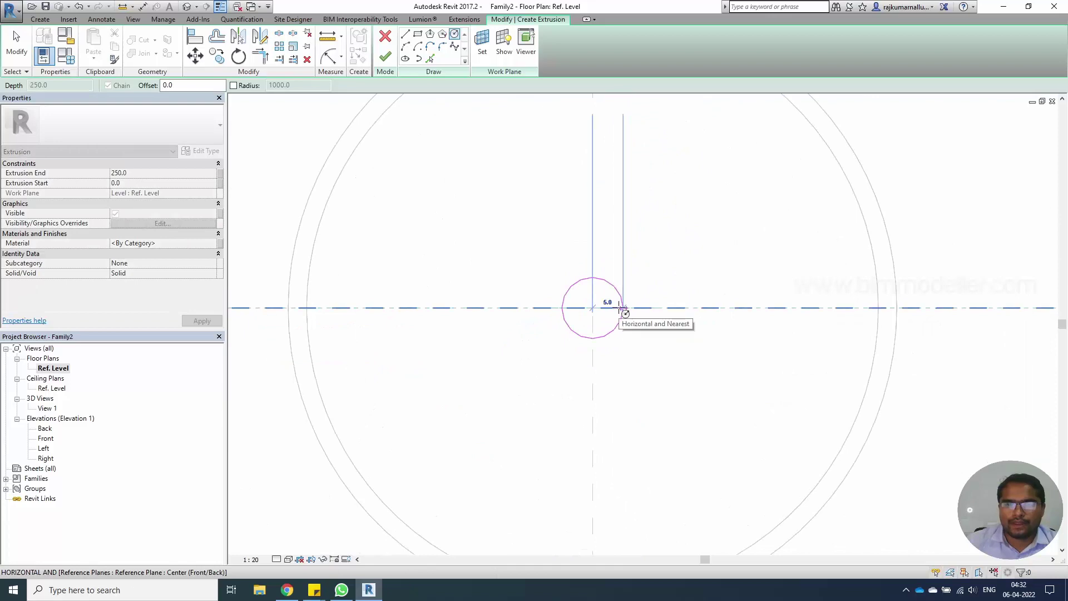
pyautogui.click(623, 309)
pyautogui.press('Escape')
pyautogui.press('Escape')
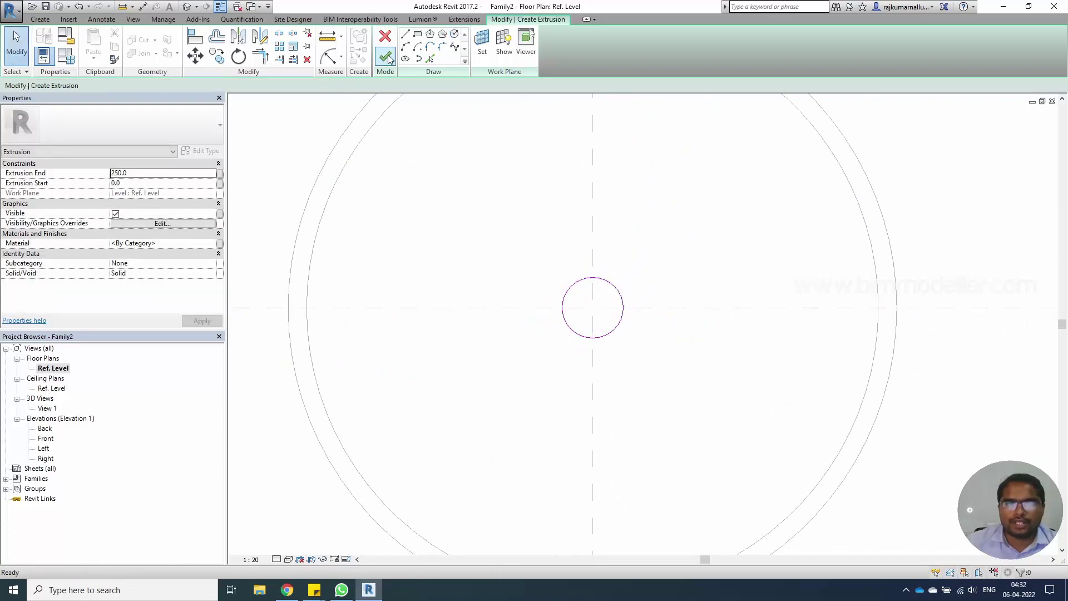
pyautogui.click(389, 59)
pyautogui.scroll(-3, 556, 284)
pyautogui.click(551, 356)
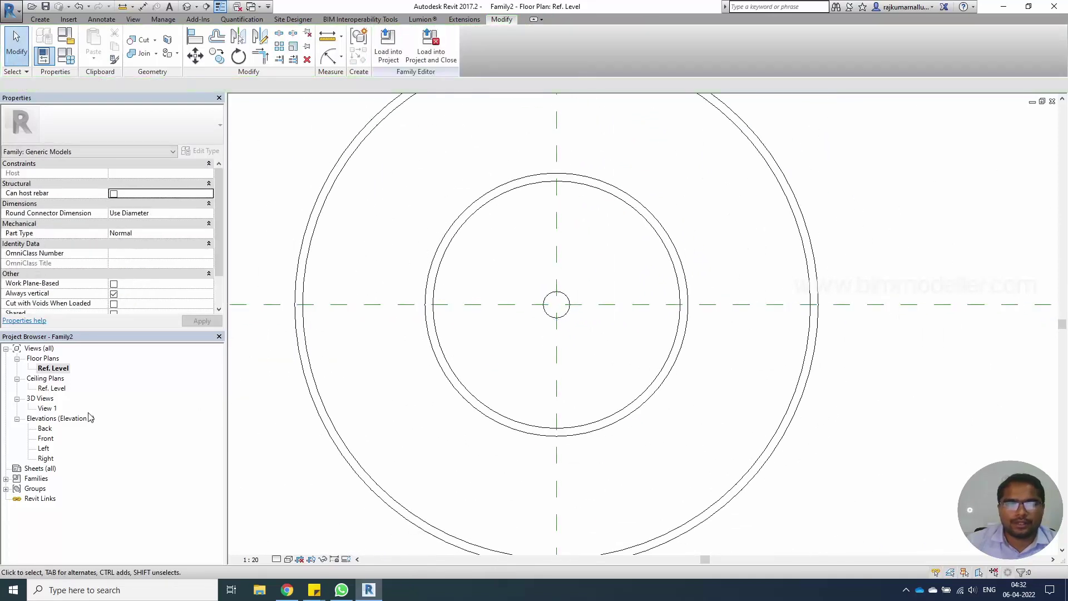
# - In the Front elevation, lower the rod extrusion's upper end to the underside of the ring's top joint, at about 155 mm
pyautogui.doubleClick(46, 437)
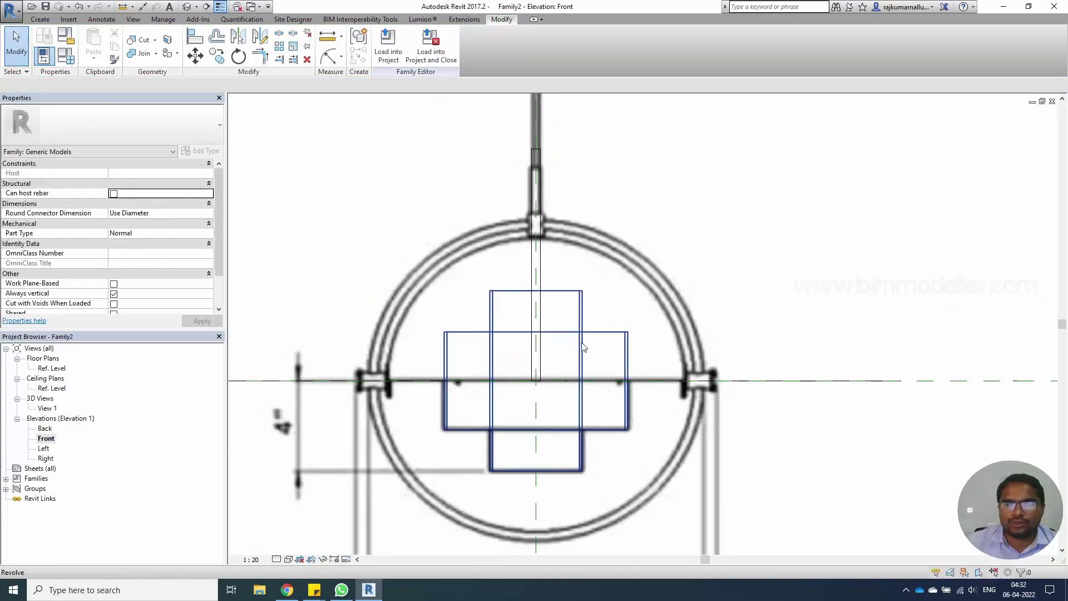
pyautogui.click(543, 282)
pyautogui.moveTo(543, 282); pyautogui.dragTo(578, 330, button='middle')
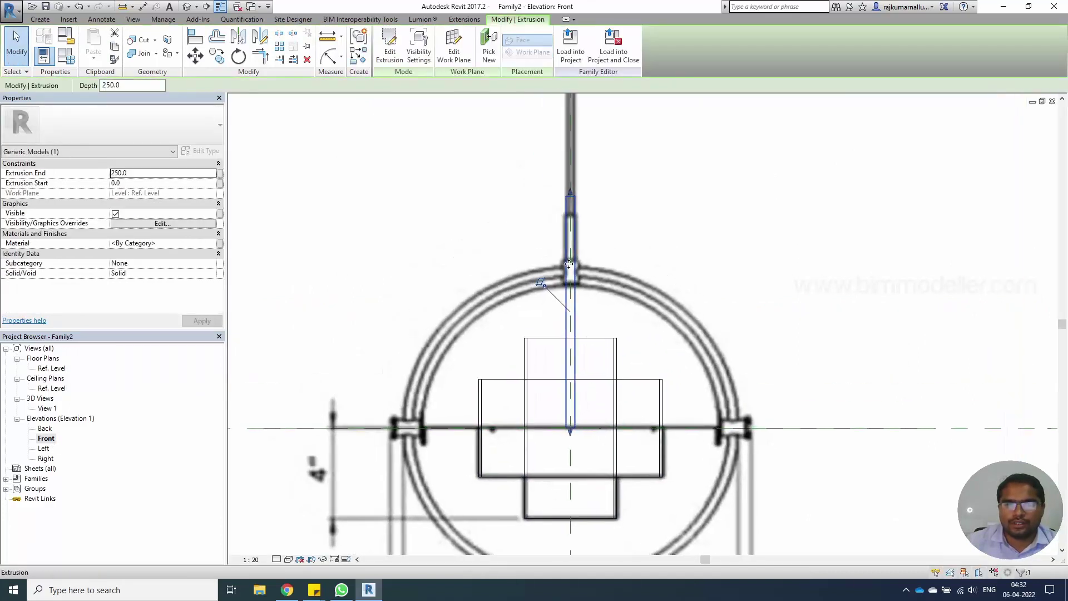
pyautogui.moveTo(575, 201); pyautogui.dragTo(583, 284)
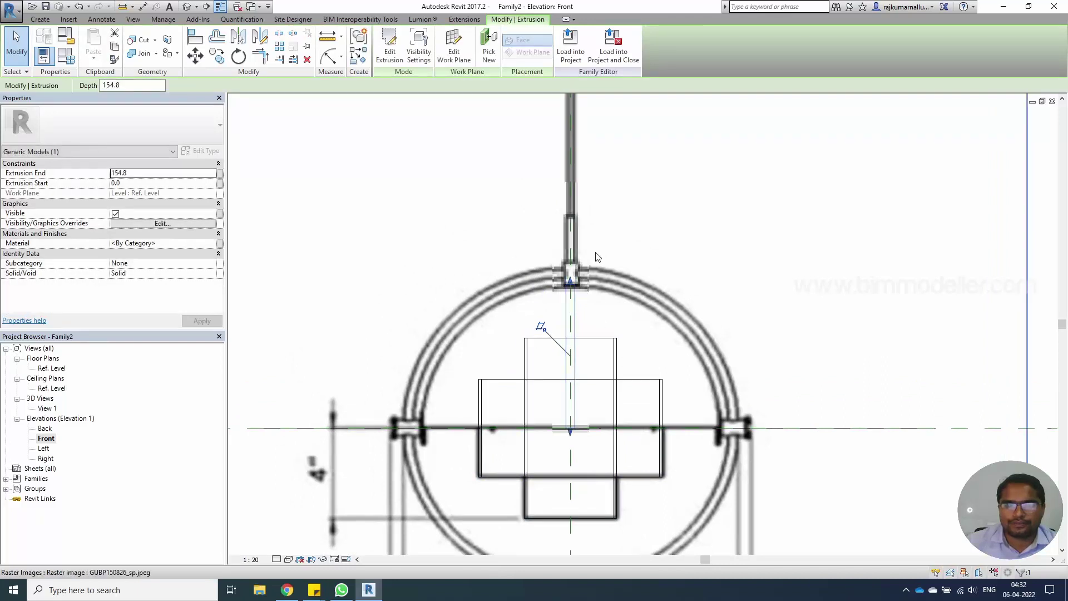
# - Raise the rod extrusion's lower end to just inside the top of the shade, at about 46 mm
pyautogui.scroll(-3, 584, 284)
pyautogui.scroll(3, 578, 351)
pyautogui.moveTo(577, 350); pyautogui.dragTo(591, 299)
pyautogui.press('Escape')
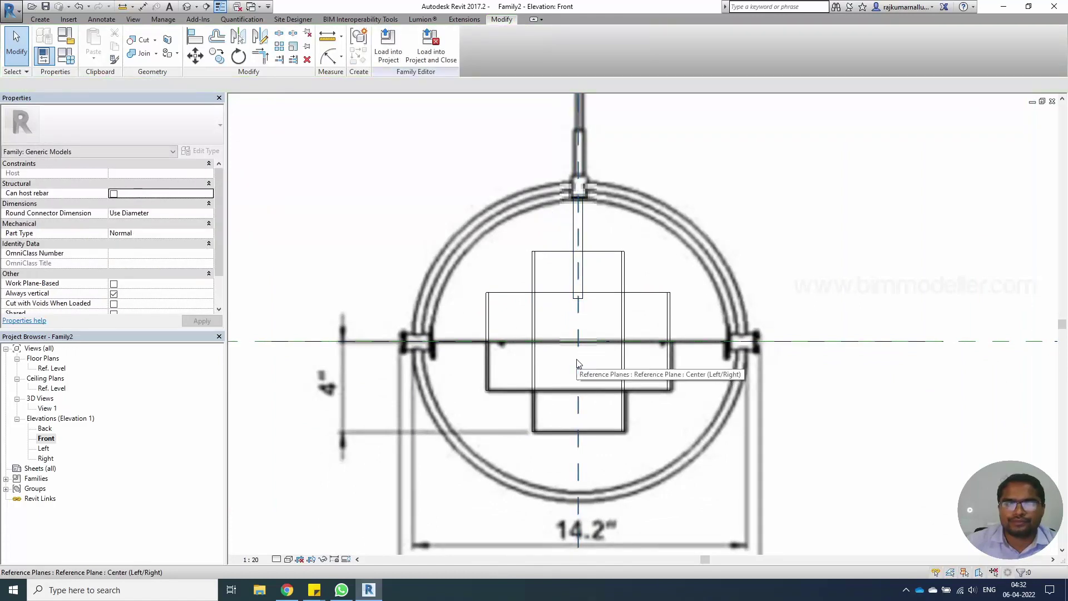
pyautogui.scroll(-4, 606, 404)
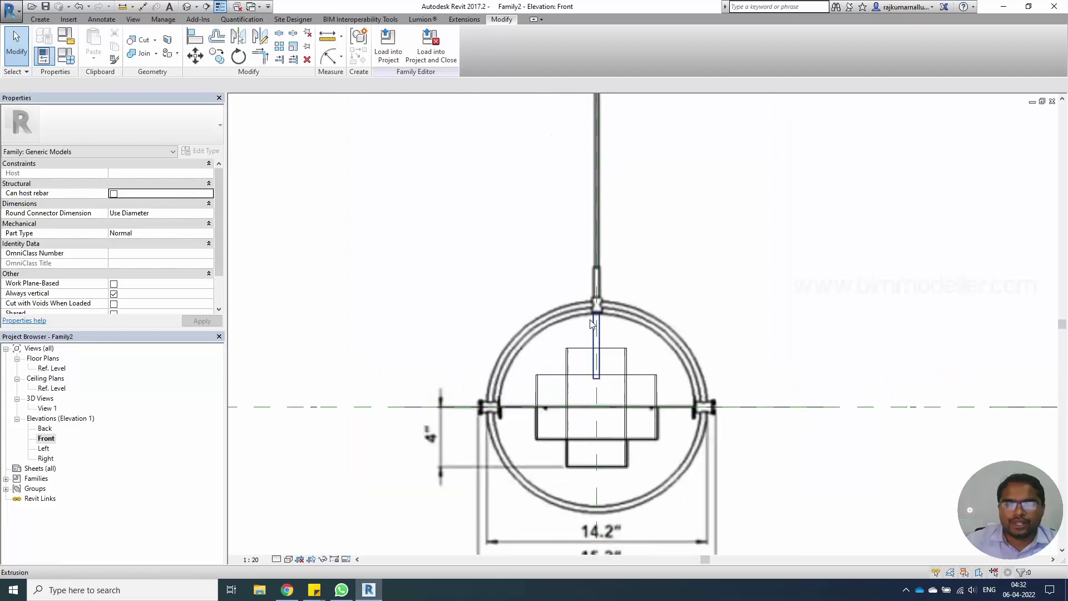
pyautogui.scroll(4, 612, 333)
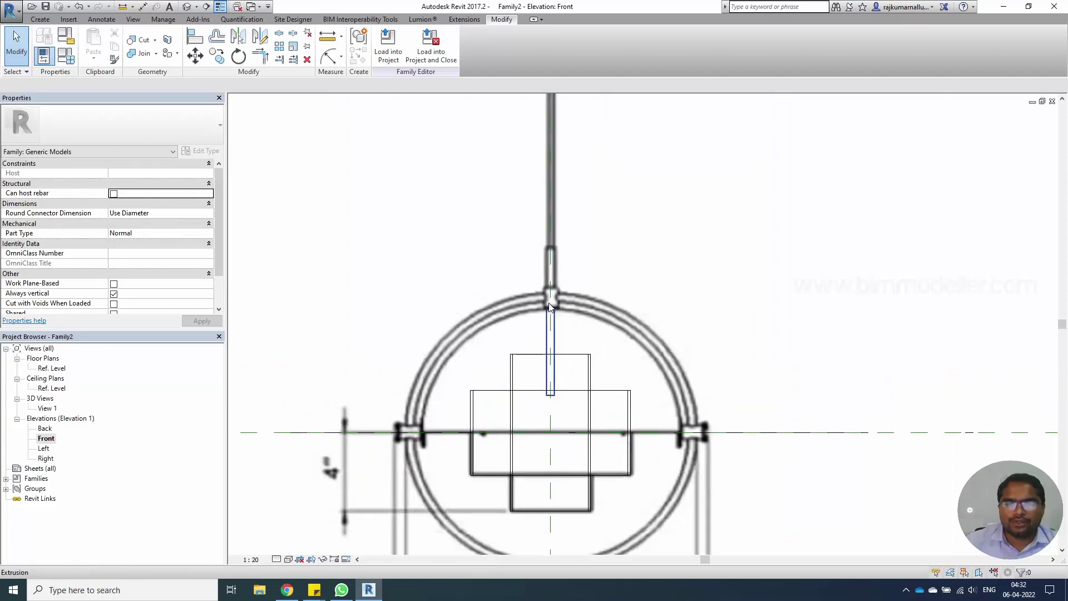
pyautogui.scroll(2, 556, 321)
pyautogui.click(559, 326)
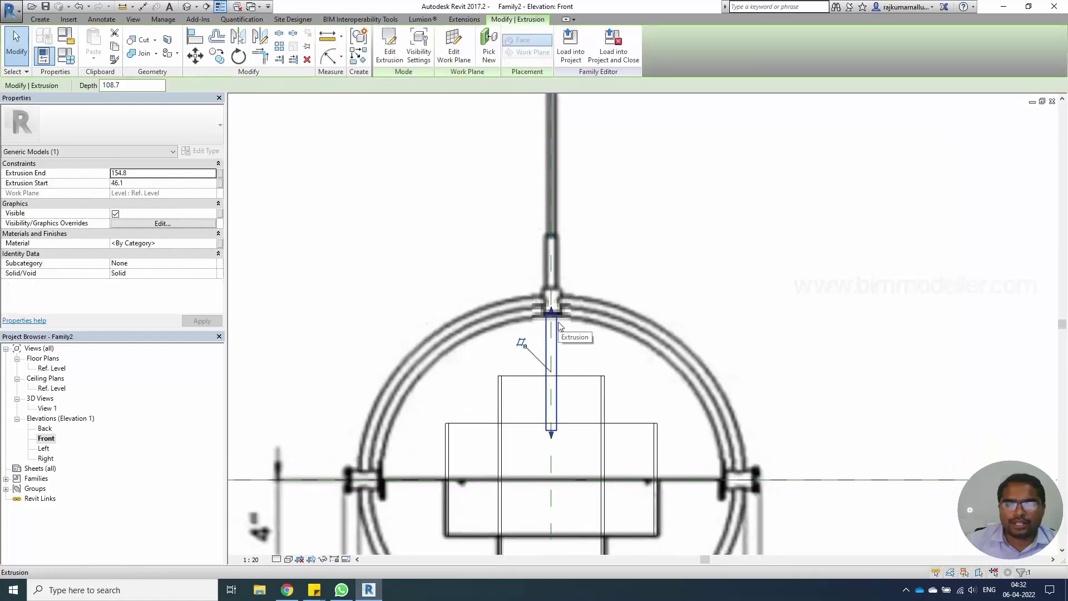
# - In the Ref. Level floor plan, create a 250 mm high extrusion from a circle of about 7 mm radius centred on the reference planes' intersection
pyautogui.doubleClick(53, 369)
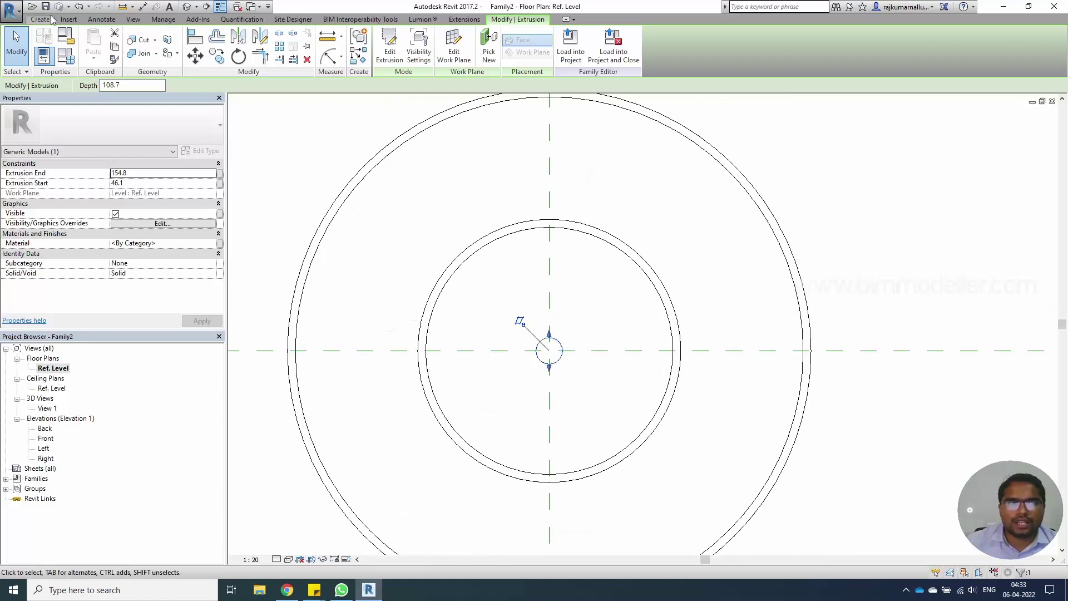
pyautogui.click(50, 20)
pyautogui.click(96, 45)
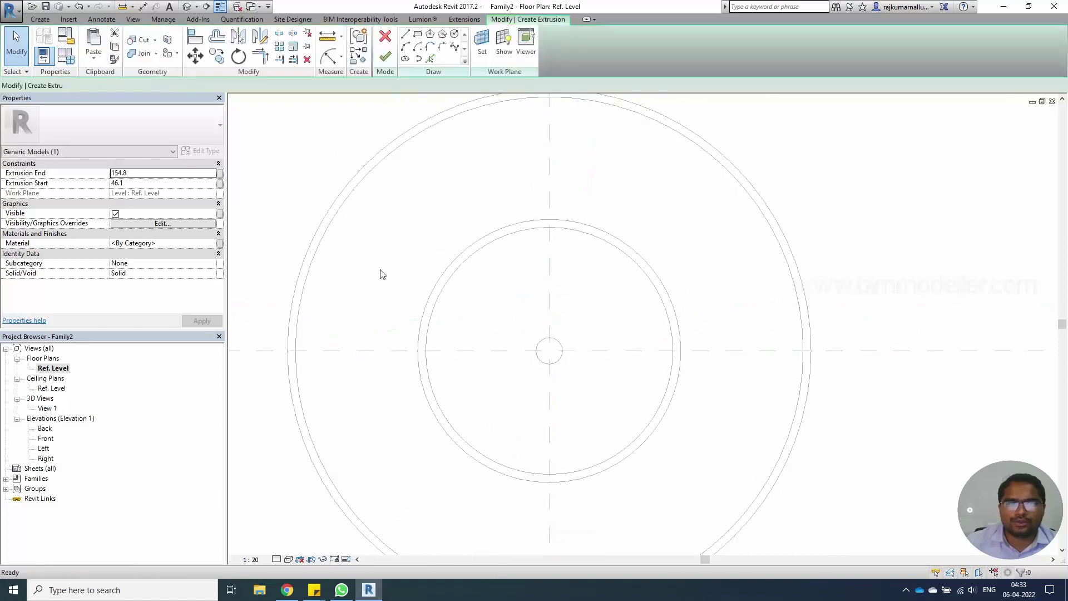
pyautogui.click(453, 37)
pyautogui.click(549, 351)
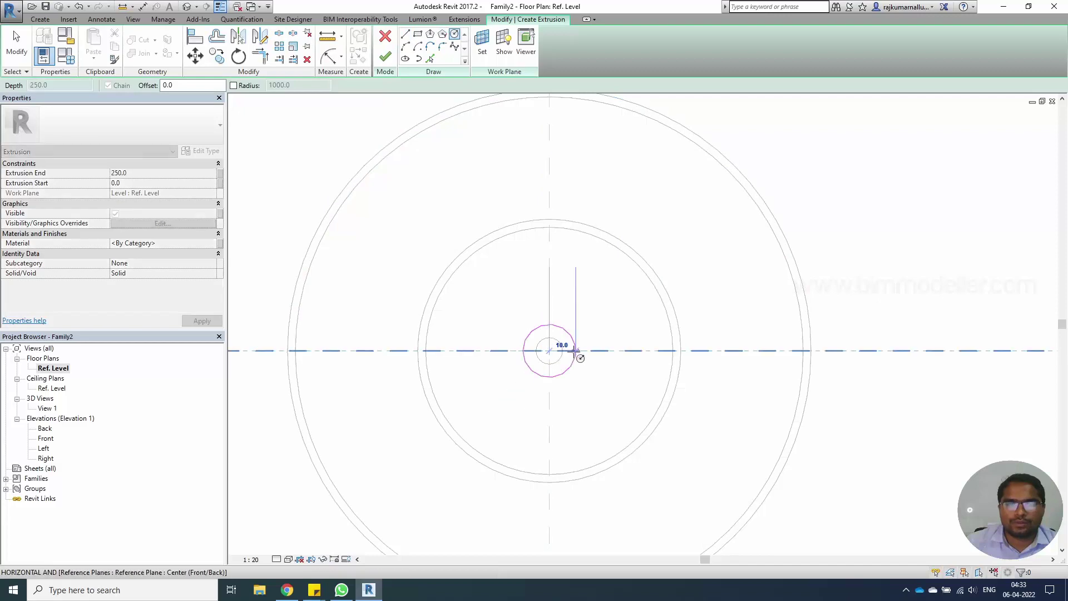
pyautogui.scroll(2, 573, 351)
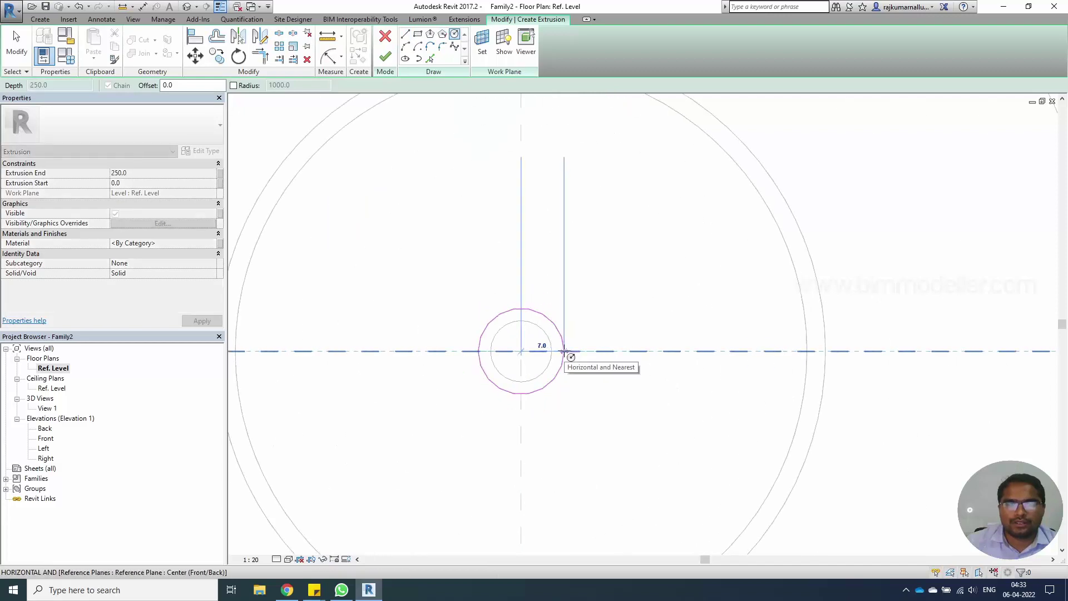
pyautogui.click(565, 351)
pyautogui.press('Escape')
pyautogui.click(385, 56)
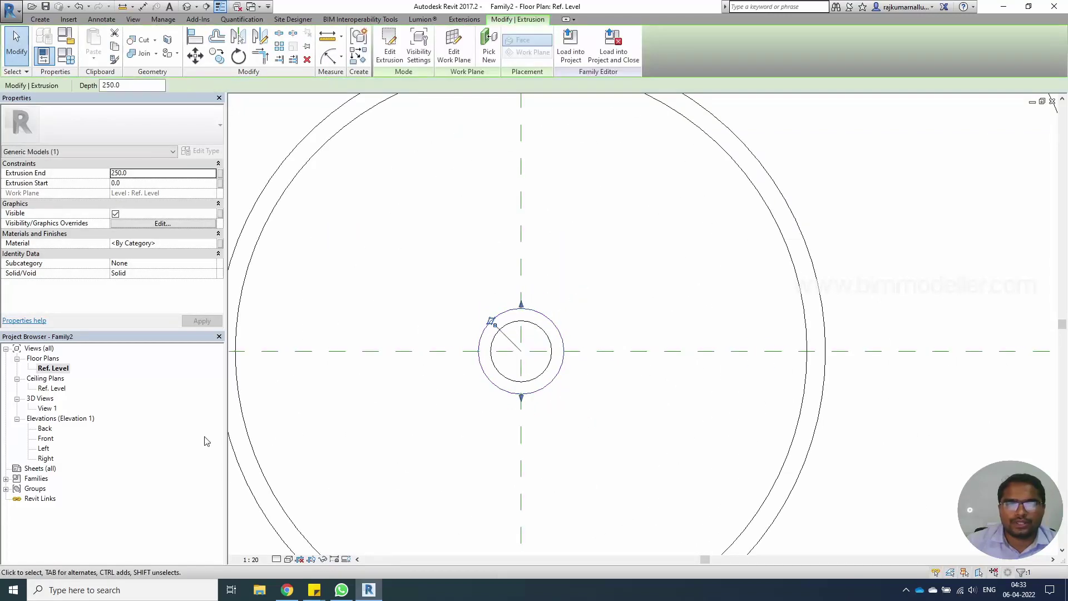
# - In the Front elevation, fit the new extrusion's ends to the ring's top joint, from about 155 mm to about 180 mm
pyautogui.doubleClick(47, 439)
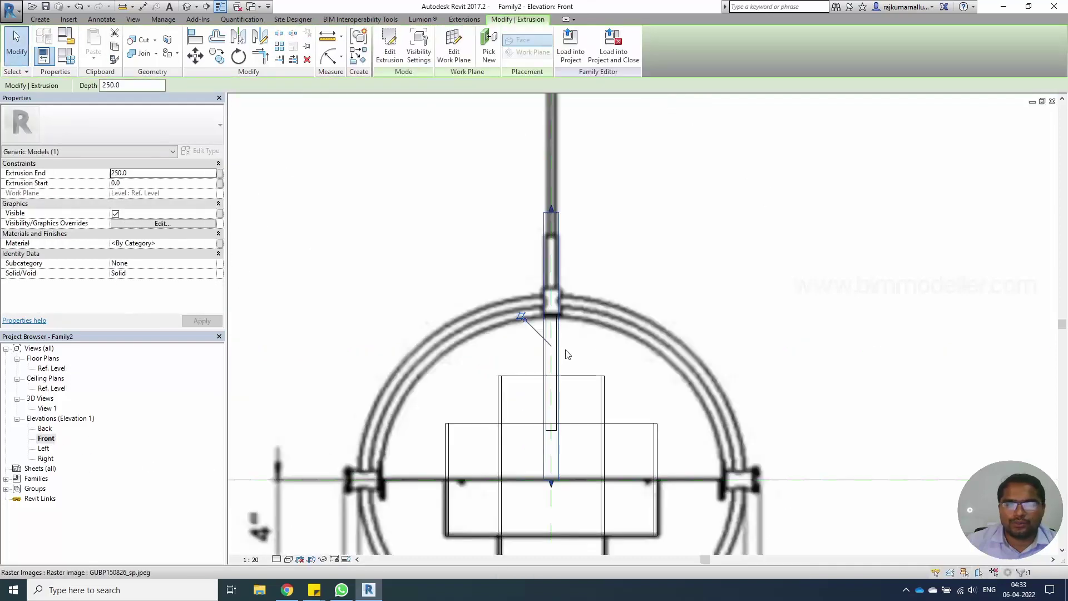
pyautogui.scroll(2, 569, 378)
pyautogui.moveTo(537, 325); pyautogui.dragTo(542, 272)
pyautogui.scroll(-3, 583, 367)
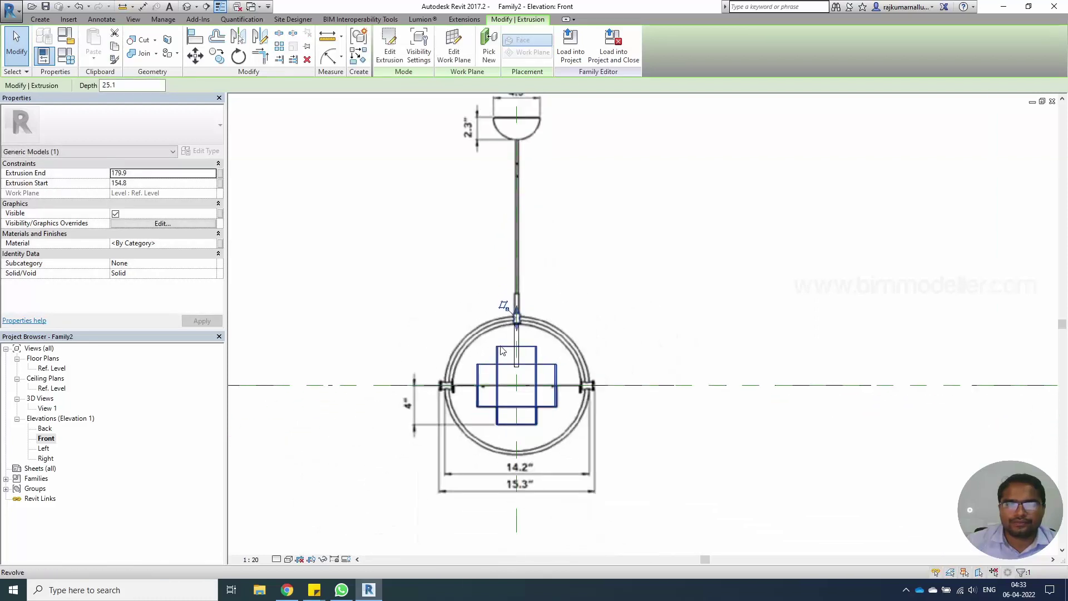
pyautogui.press('Escape')
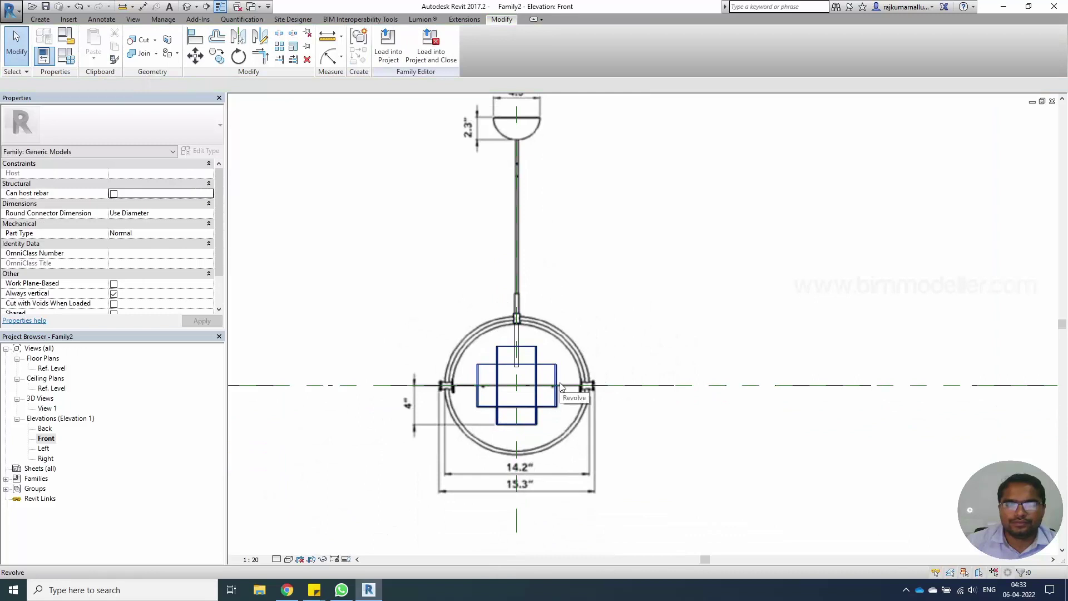
# - Start a sweep for the large outer ring in the Front elevation and begin sketching its path
pyautogui.moveTo(499, 347); pyautogui.dragTo(554, 403, button='middle')
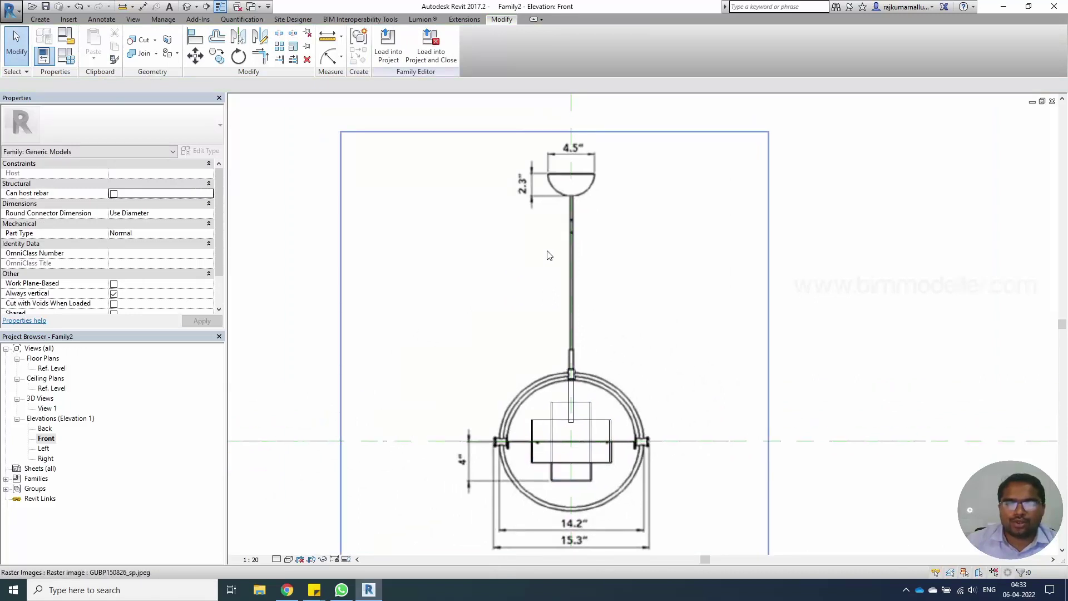
pyautogui.scroll(-2, 539, 303)
pyautogui.scroll(3, 538, 384)
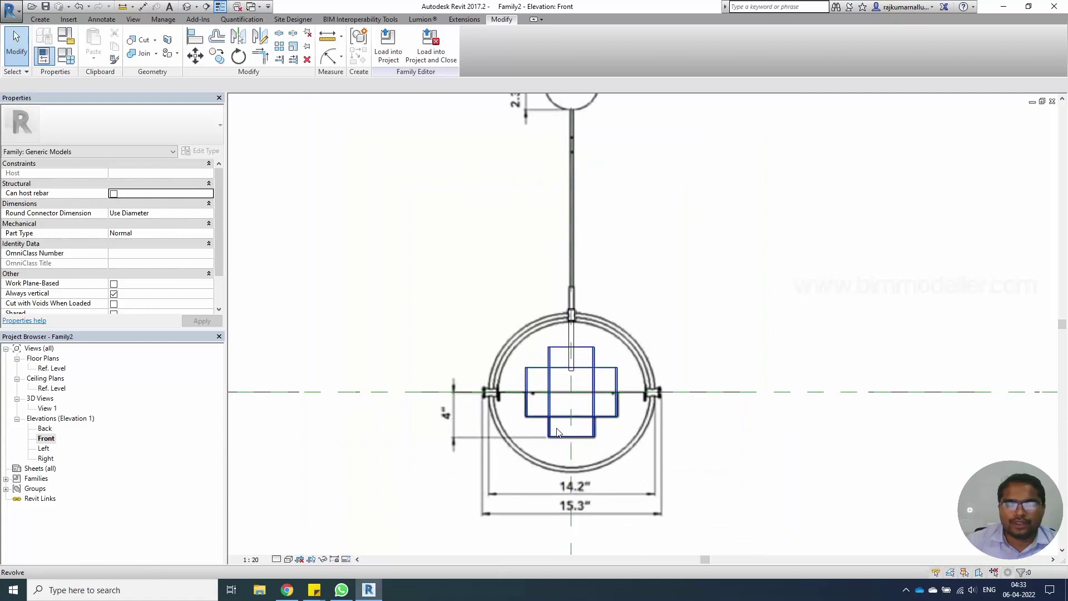
pyautogui.scroll(2, 552, 426)
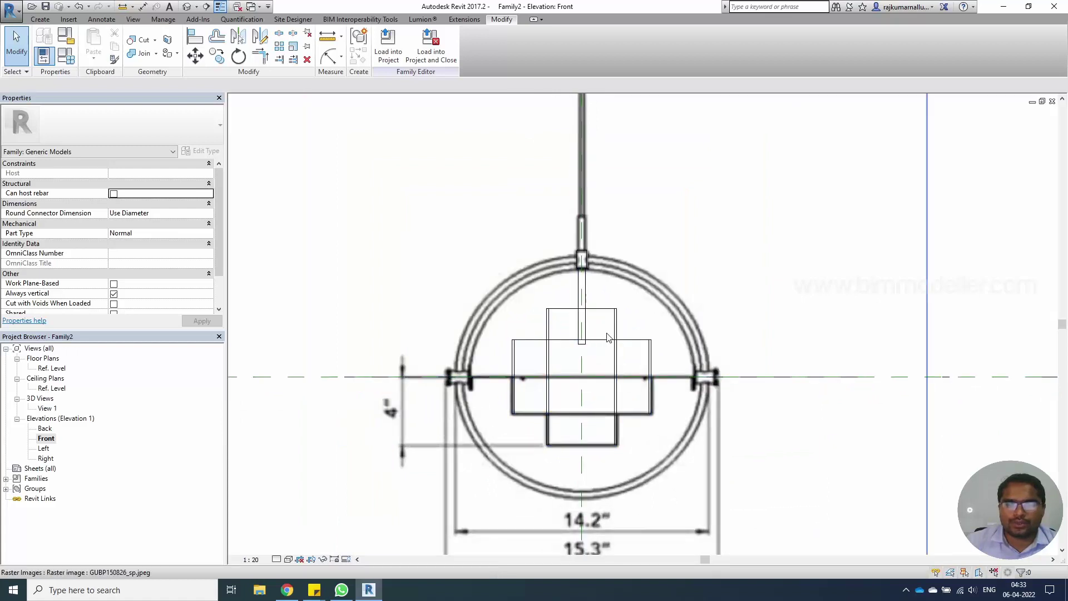
pyautogui.scroll(1, 601, 329)
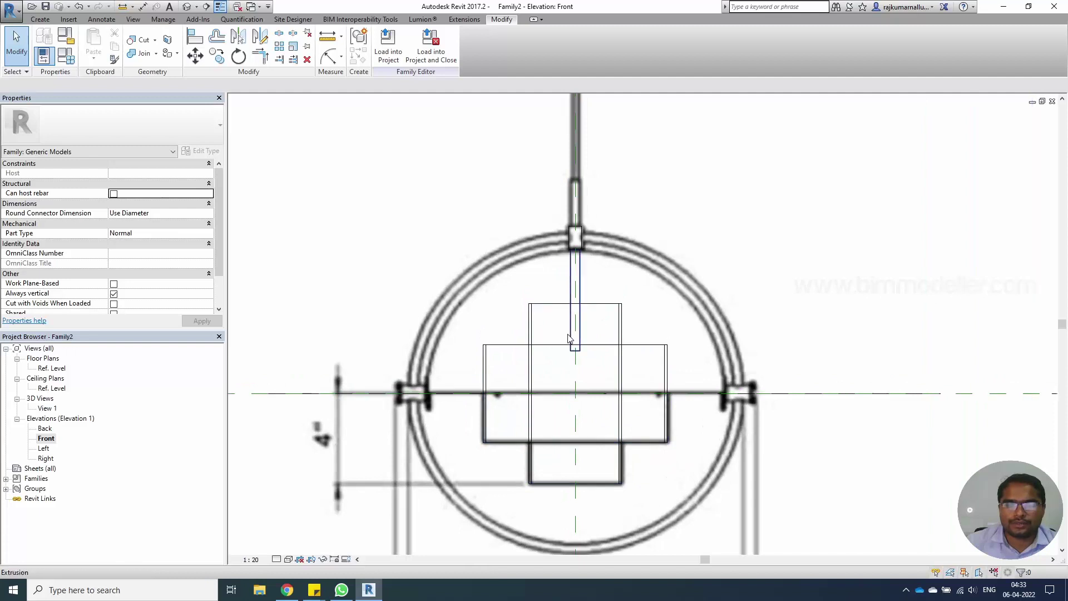
pyautogui.scroll(-1, 478, 370)
pyautogui.scroll(1, 531, 421)
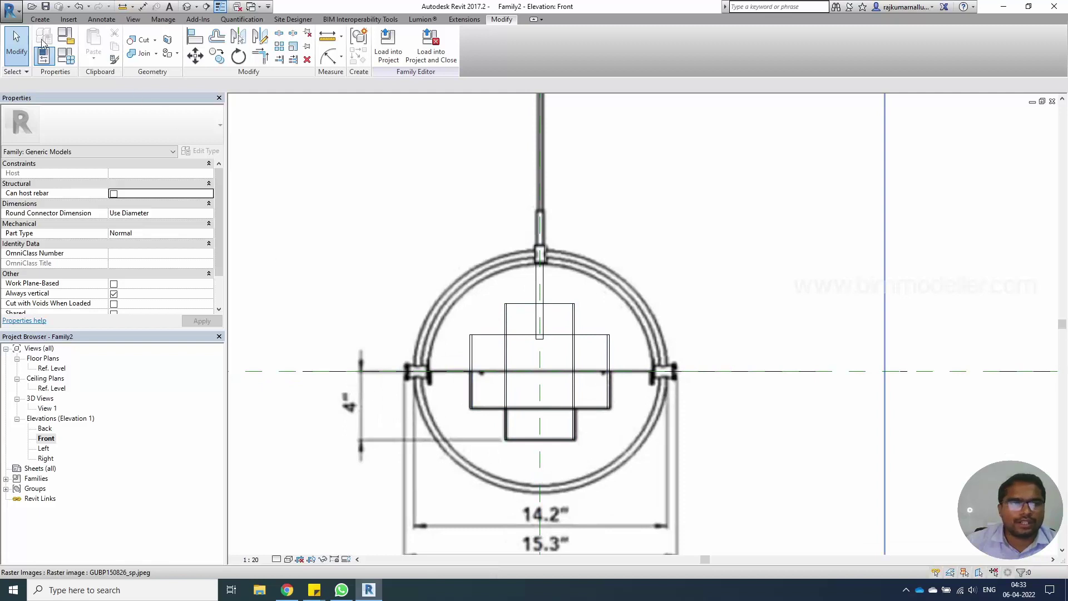
pyautogui.click(40, 20)
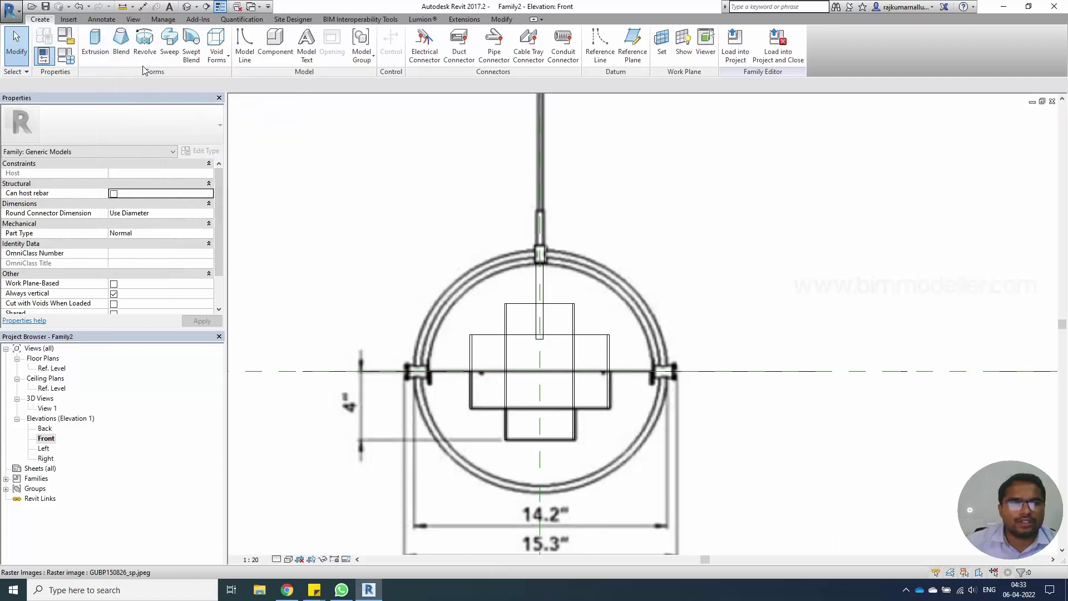
pyautogui.click(167, 54)
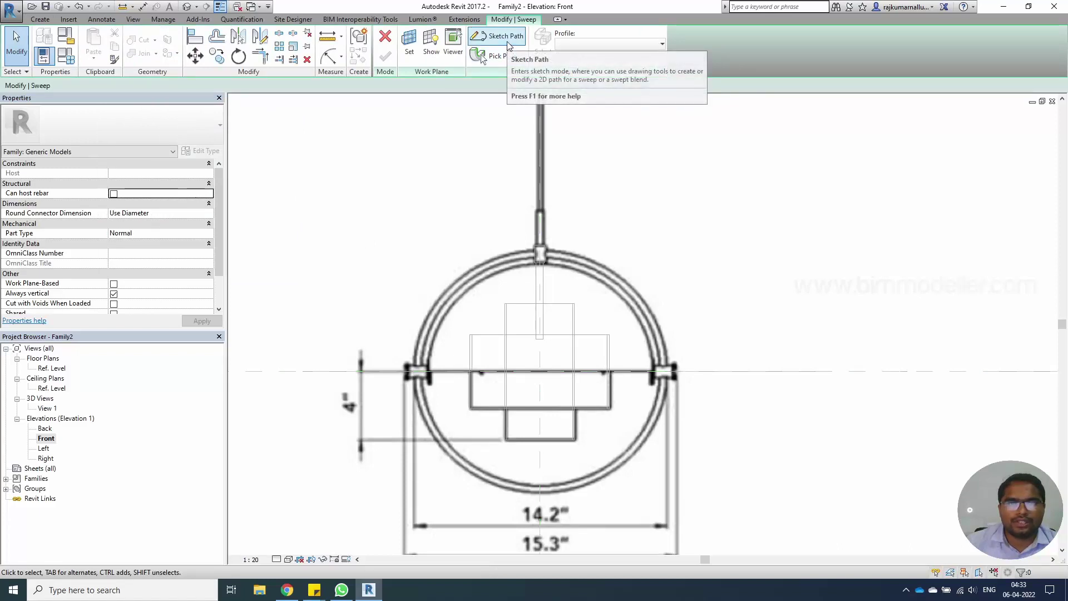
pyautogui.click(498, 36)
pyautogui.click(455, 34)
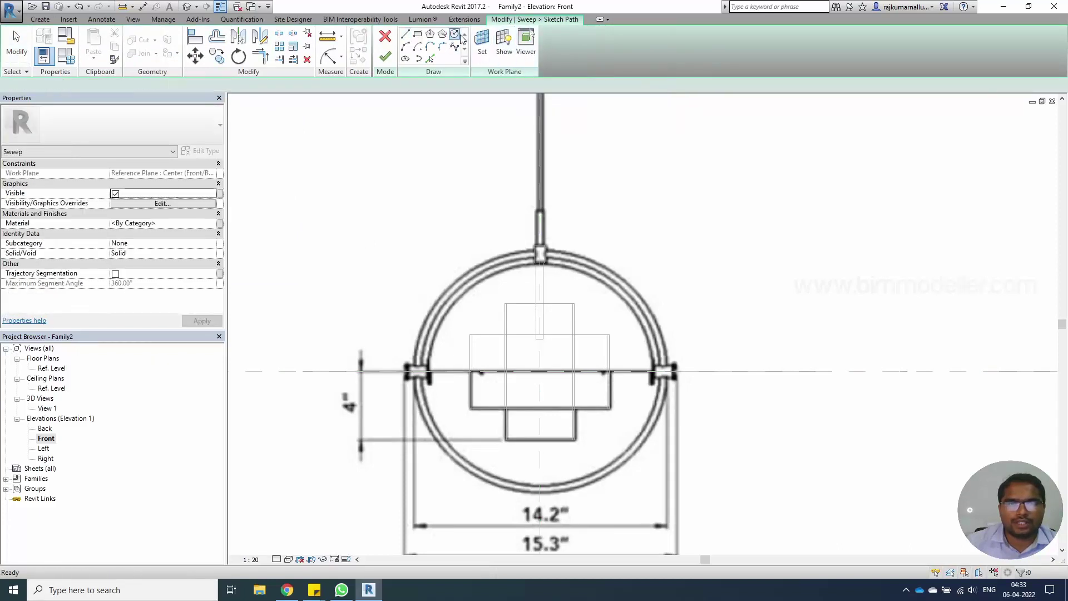
pyautogui.click(539, 372)
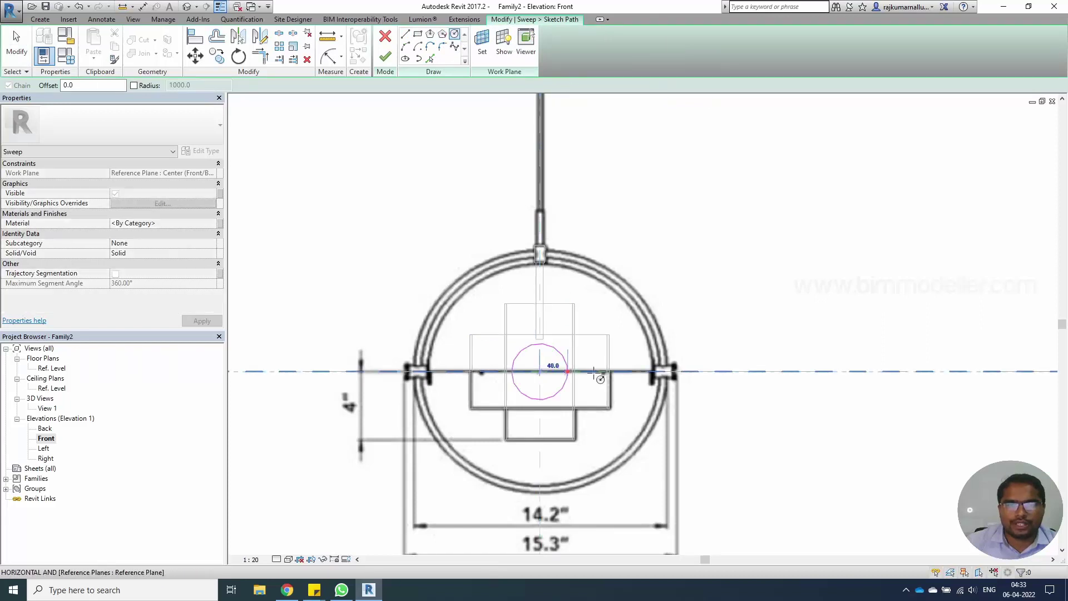
pyautogui.scroll(3, 661, 334)
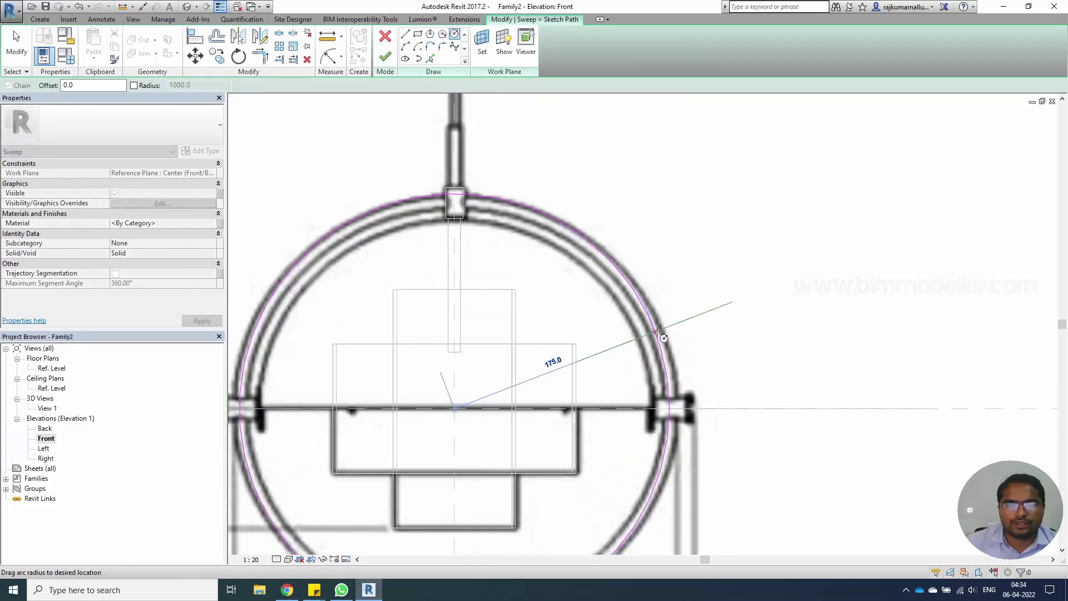
pyautogui.moveTo(657, 332); pyautogui.dragTo(706, 248, button='middle')
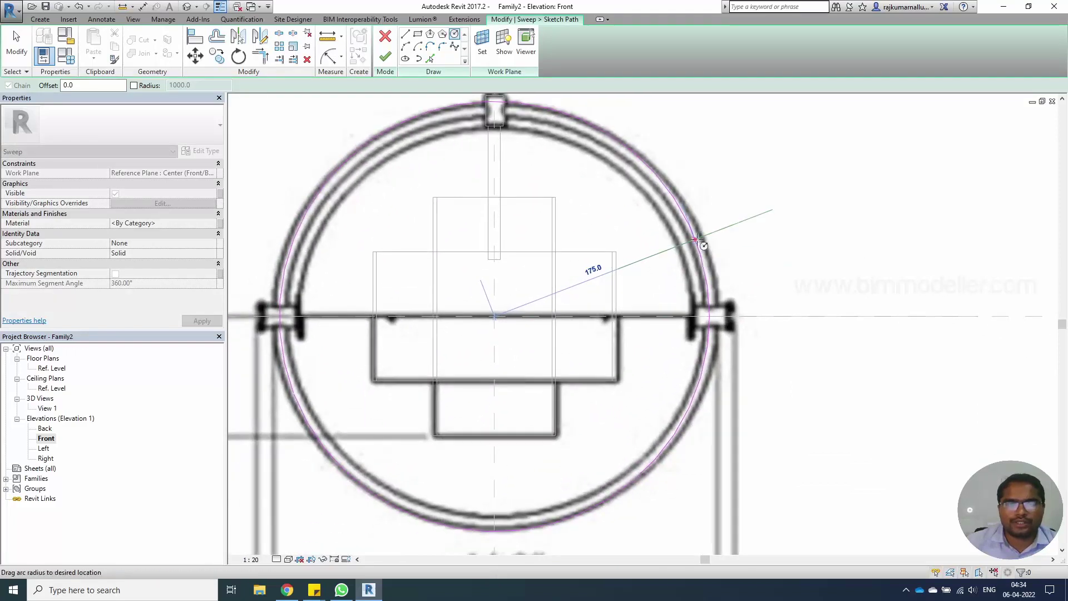
# - Sketch the path as an ellipse centred on the shade, about 176.4 mm horizontal and 165 mm vertical radius, along the outer ring, and finish it
pyautogui.click(405, 58)
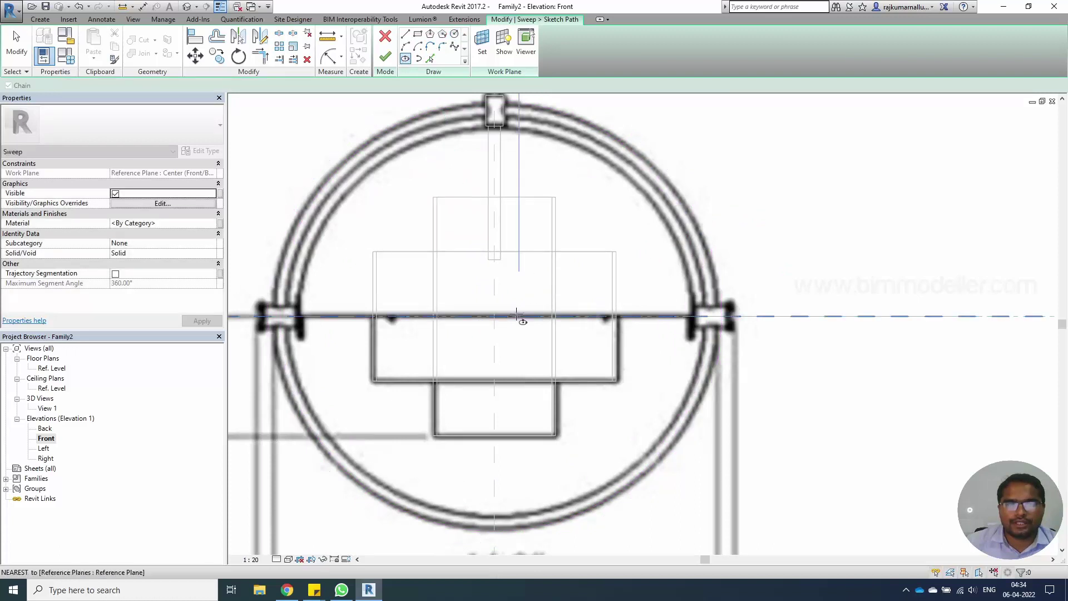
pyautogui.click(494, 316)
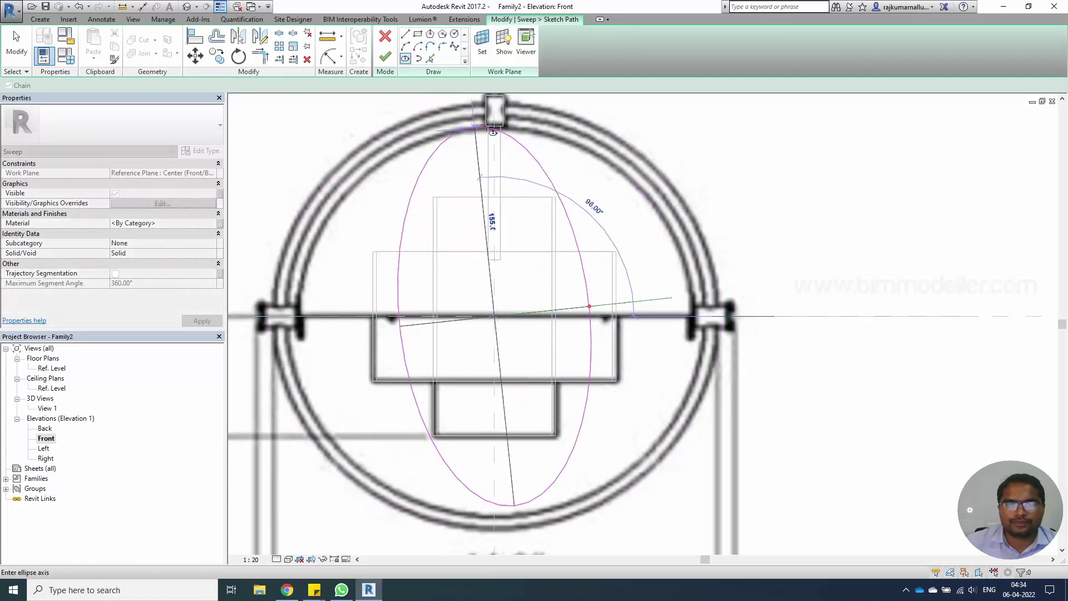
pyautogui.click(494, 209)
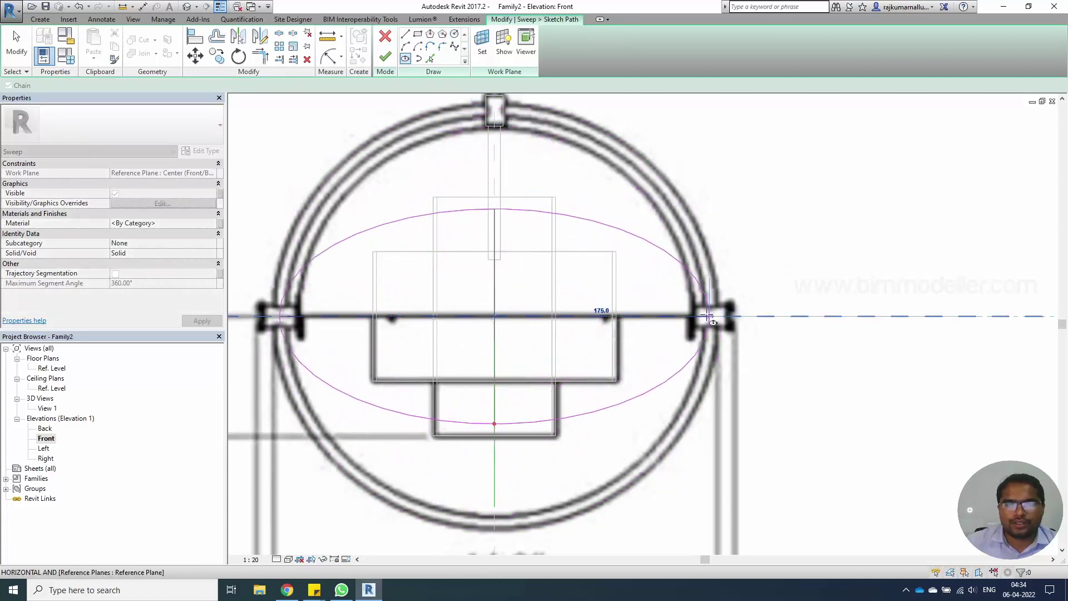
pyautogui.scroll(4, 708, 316)
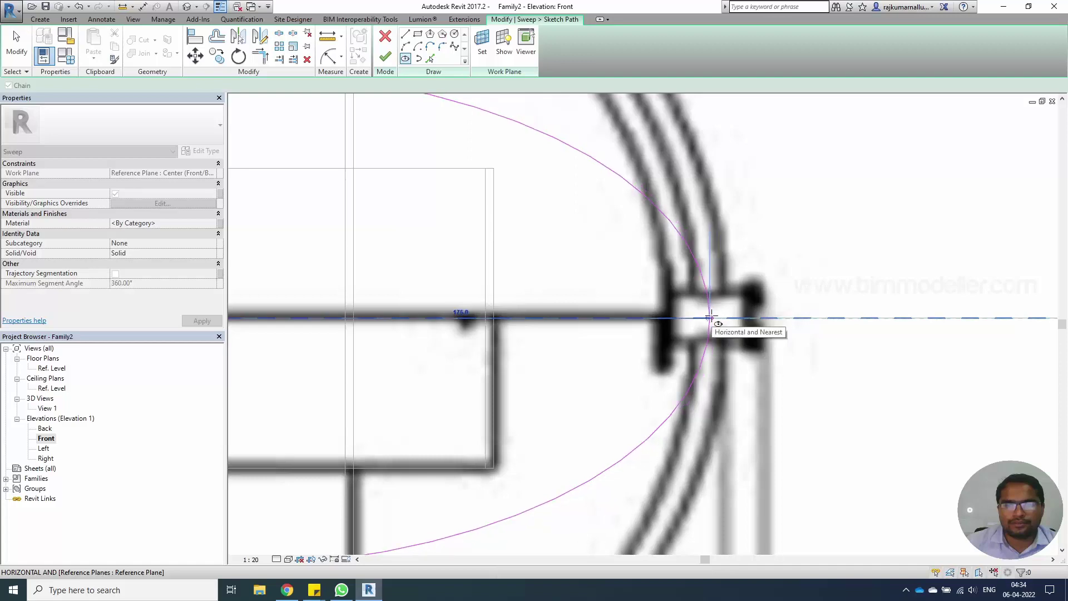
pyautogui.scroll(2, 710, 317)
pyautogui.scroll(-4, 715, 316)
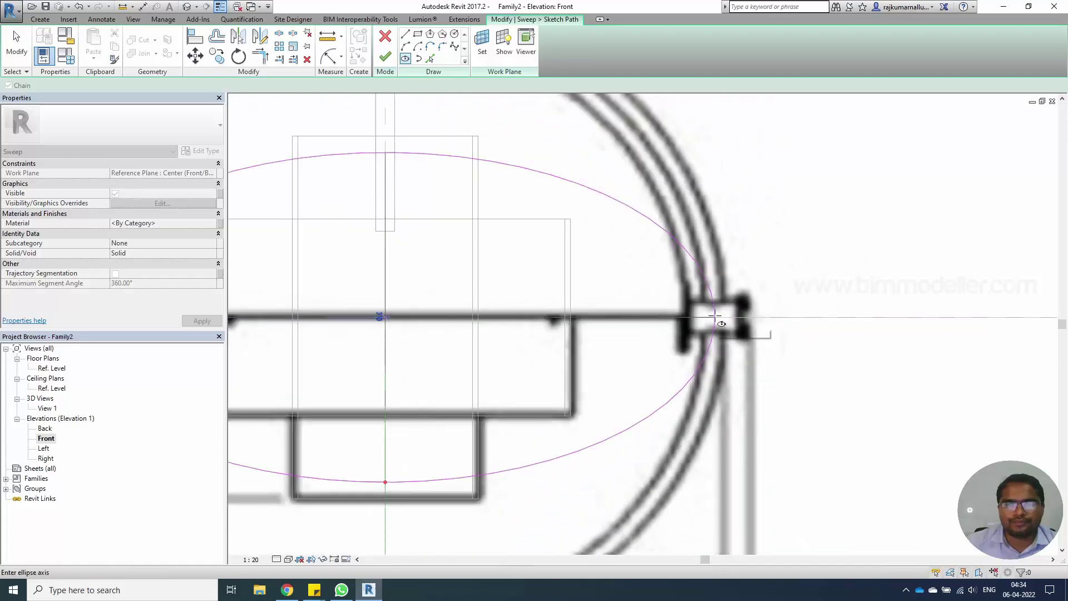
pyautogui.click(714, 316)
pyautogui.scroll(-3, 714, 316)
pyautogui.scroll(3, 550, 472)
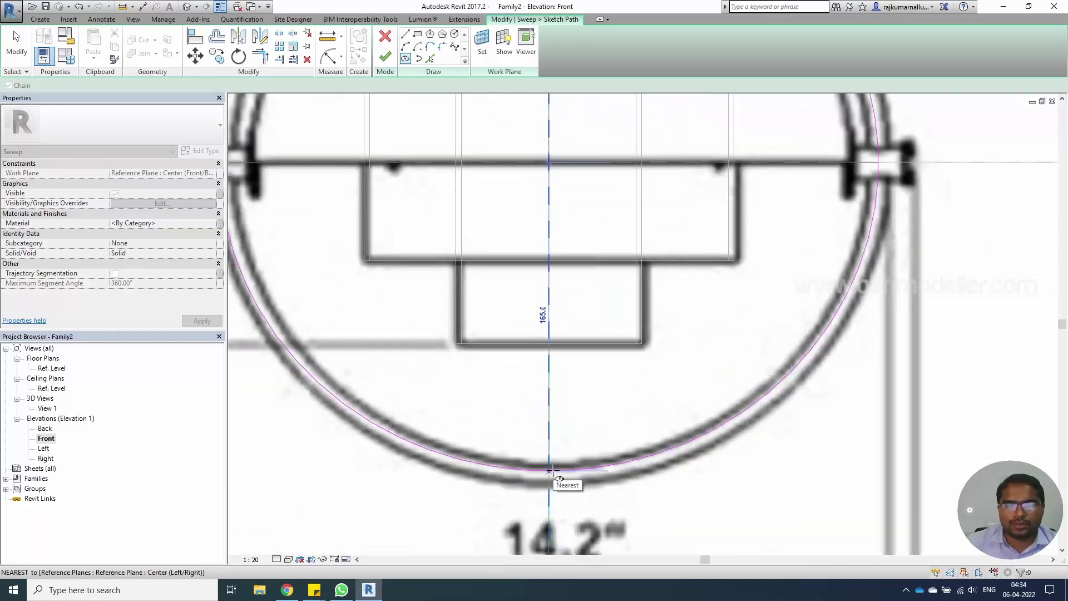
pyautogui.scroll(3, 550, 472)
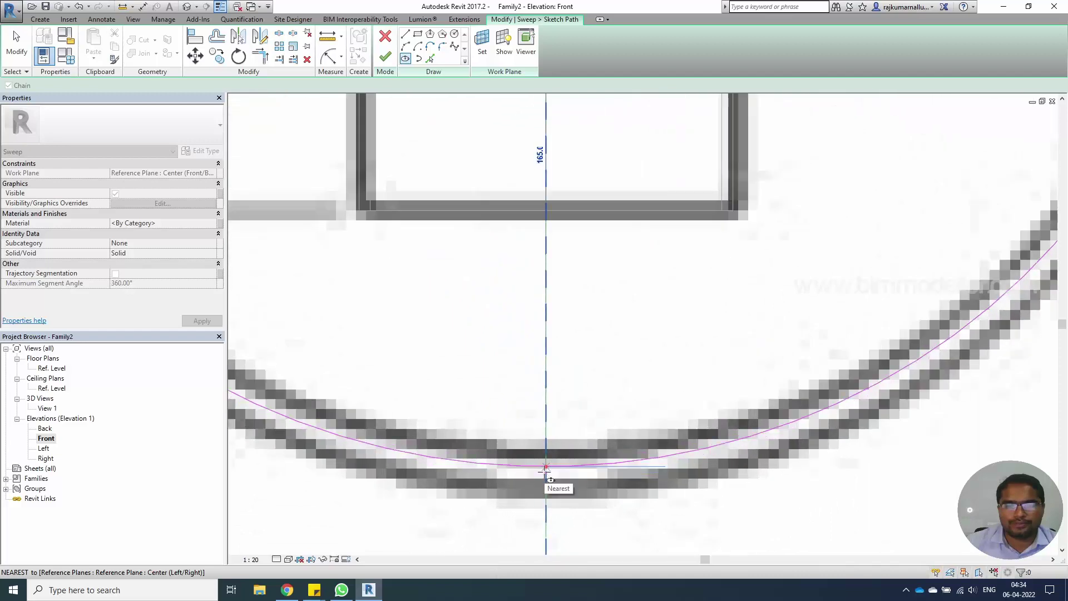
pyautogui.click(545, 469)
pyautogui.scroll(-4, 545, 469)
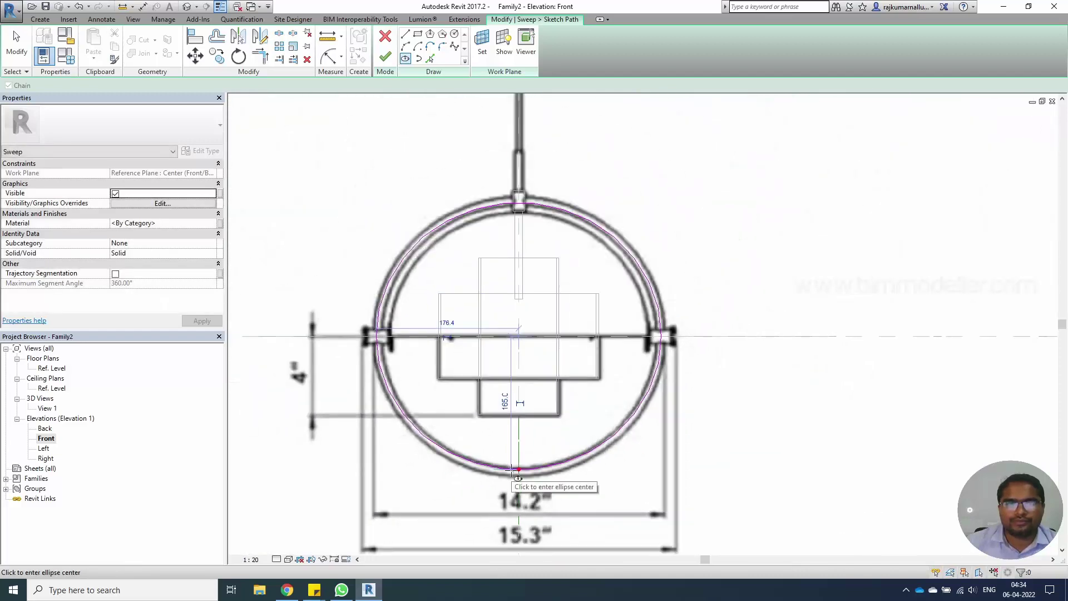
pyautogui.press('Escape')
pyautogui.press('Escape')
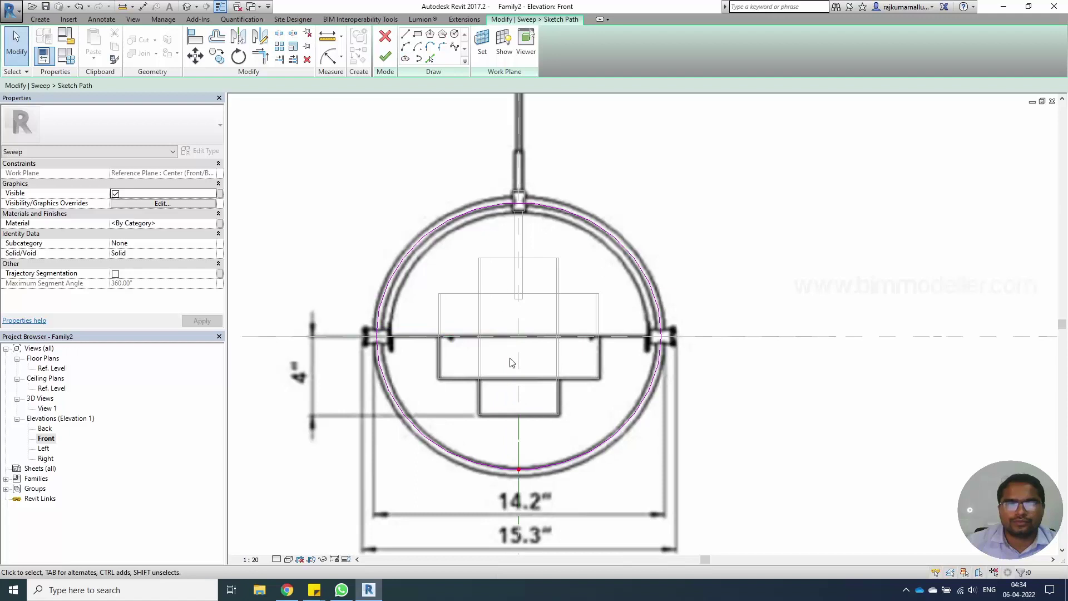
pyautogui.click(385, 57)
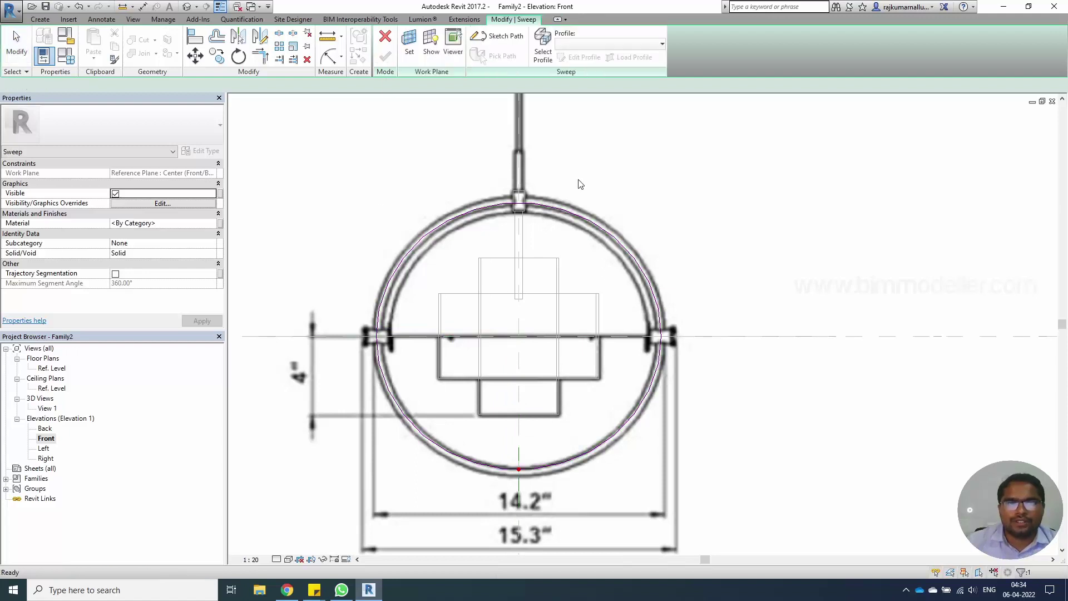
pyautogui.click(576, 62)
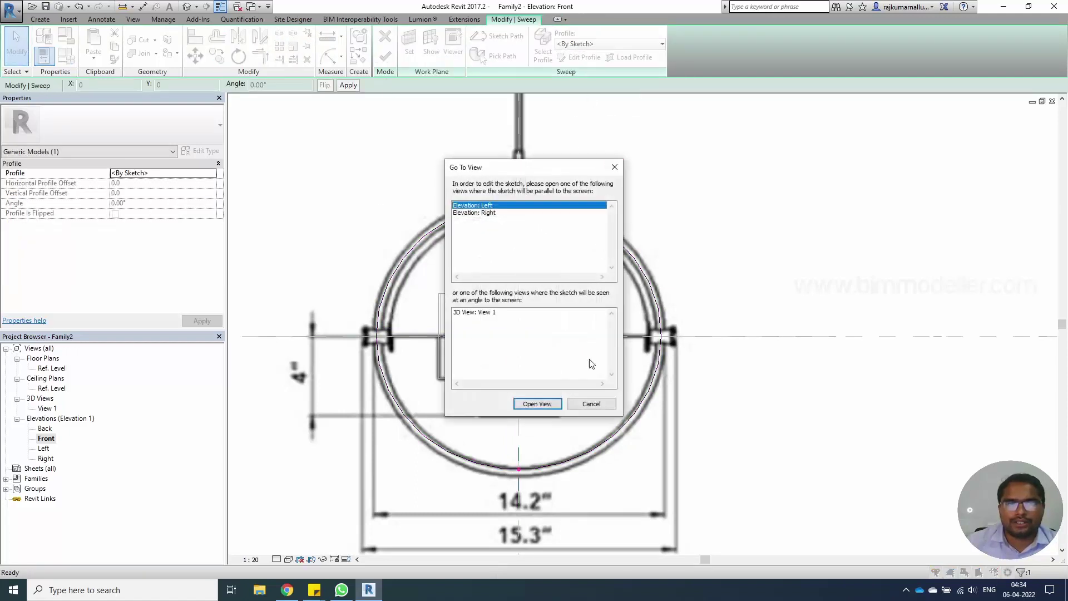
pyautogui.click(537, 409)
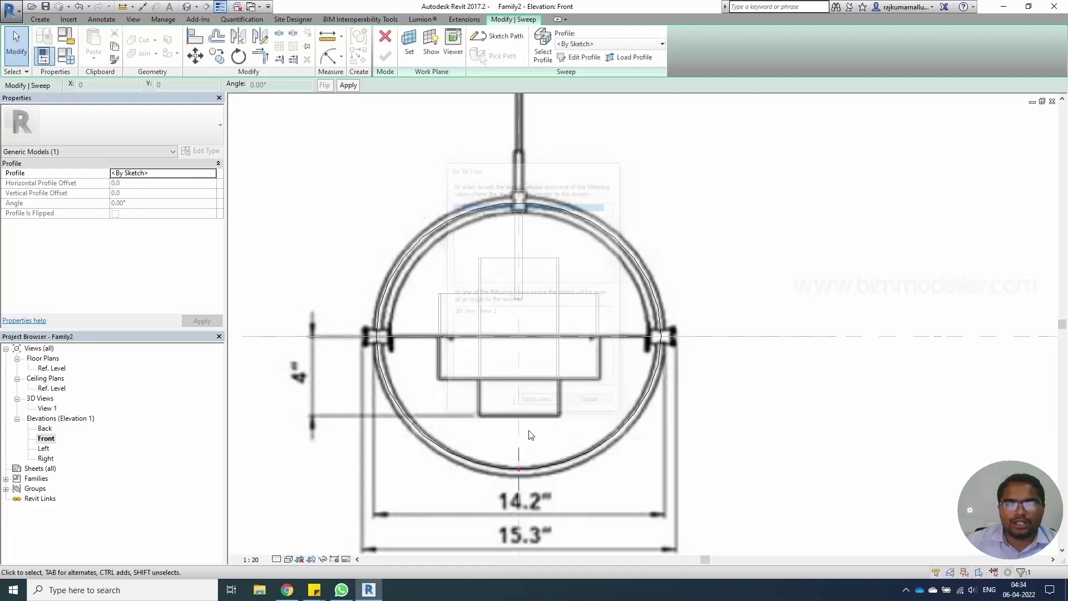
pyautogui.doubleClick(523, 470)
pyautogui.scroll(8, 520, 471)
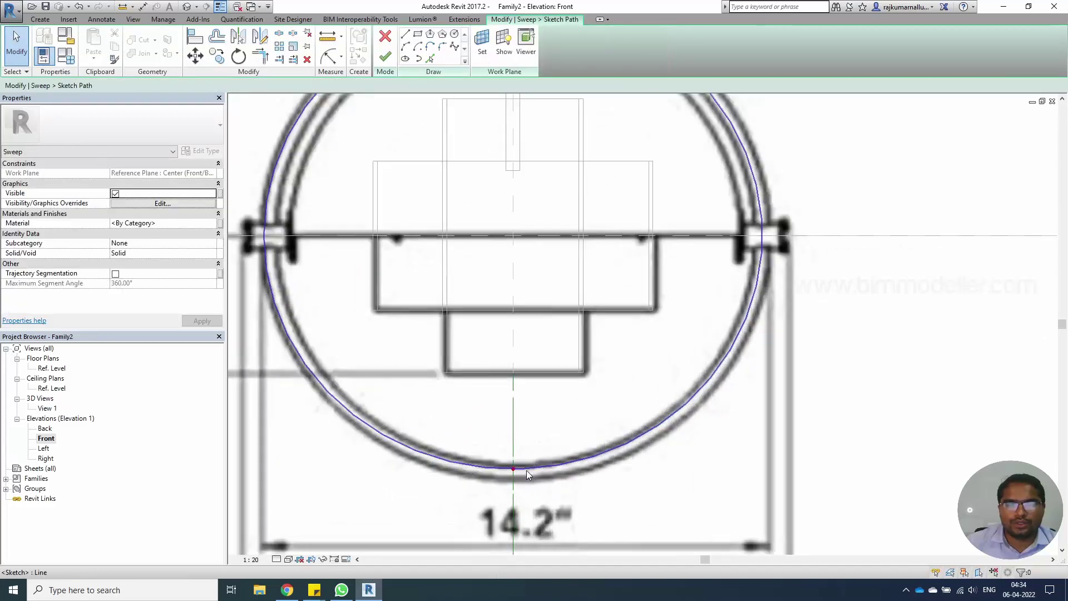
pyautogui.scroll(-3, 513, 472)
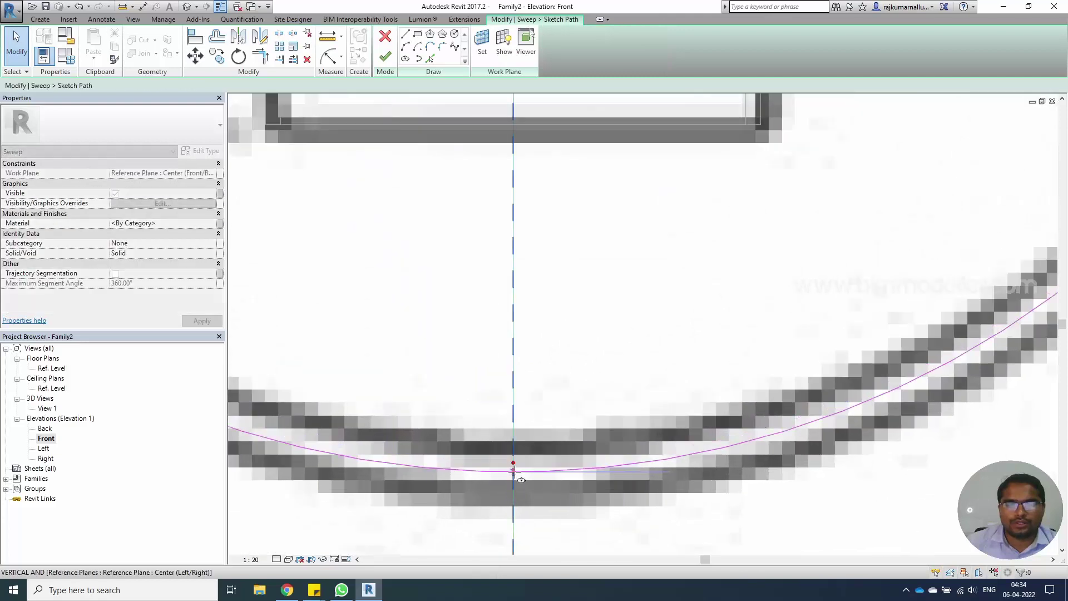
pyautogui.scroll(-3, 516, 472)
pyautogui.press('Escape')
pyautogui.scroll(-4, 515, 472)
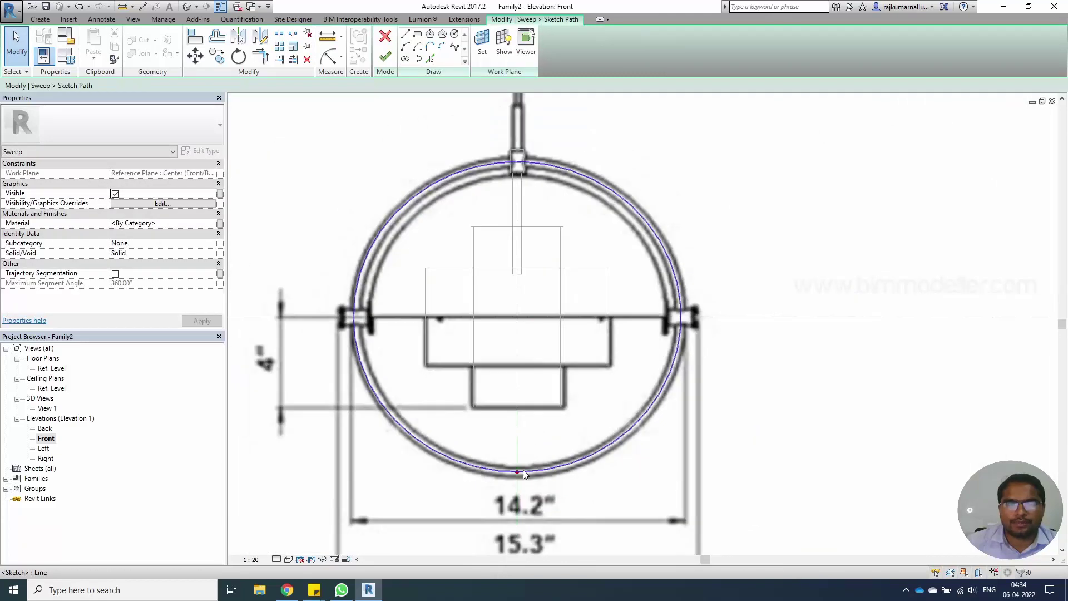
pyautogui.click(392, 60)
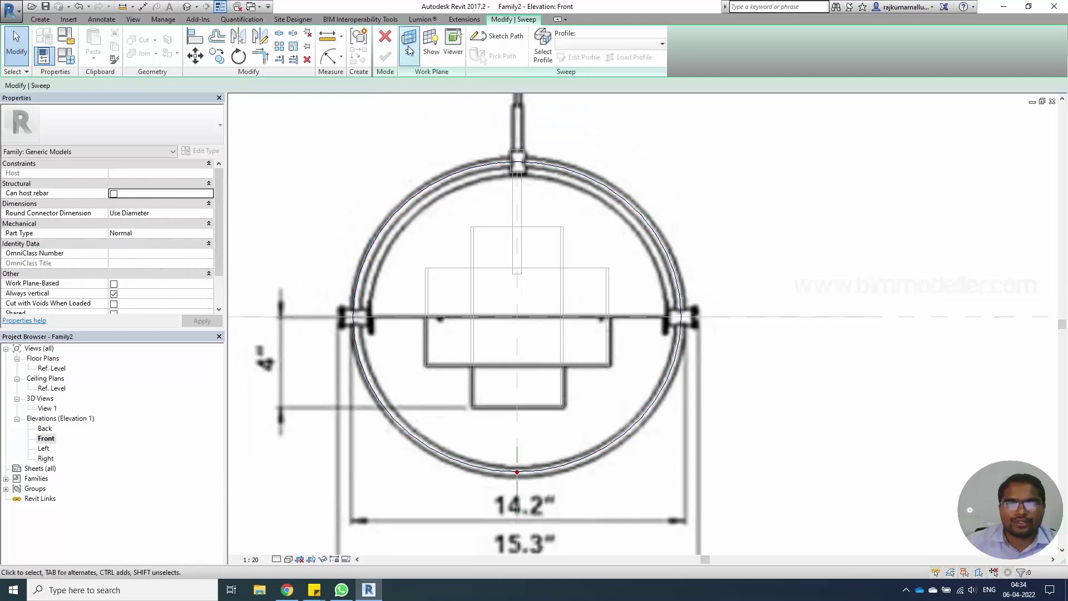
# - Measure the thickness of the outer ring's tube at its lowest point in the reference image
pyautogui.click(328, 38)
pyautogui.scroll(5, 518, 479)
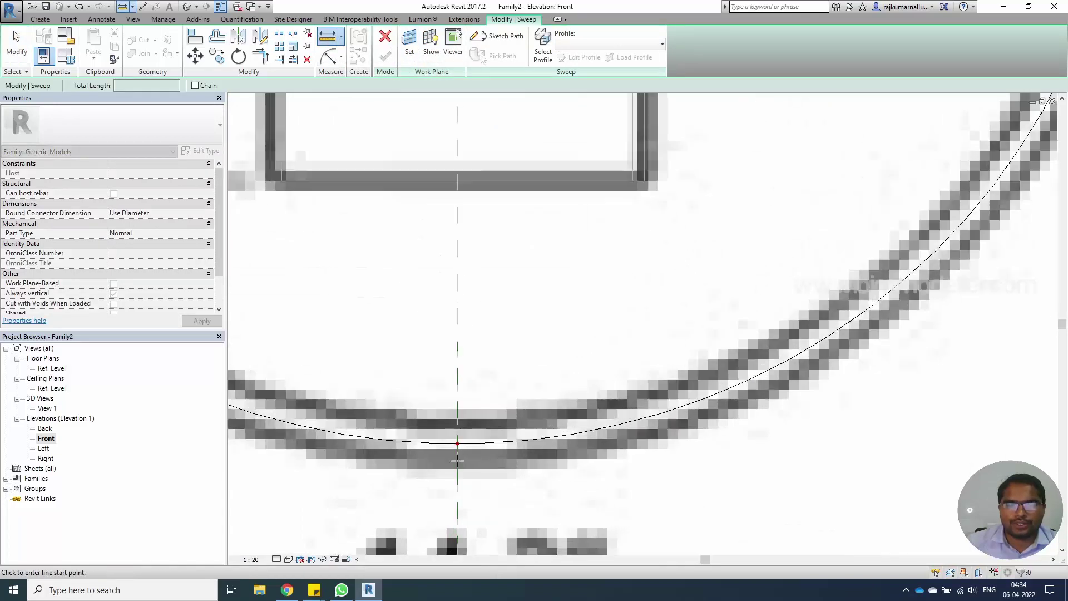
pyautogui.click(458, 452)
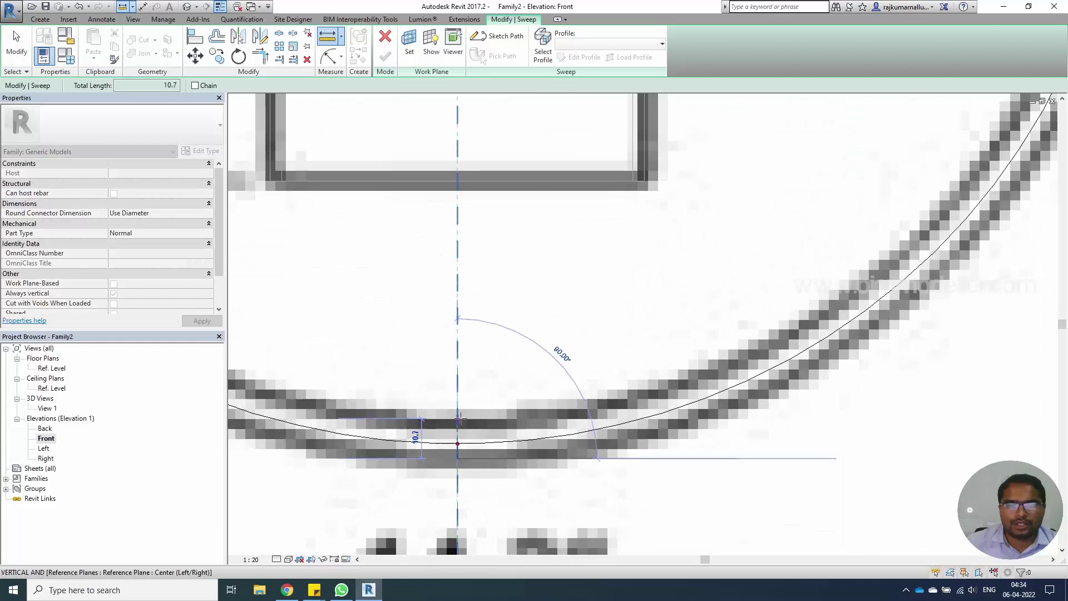
pyautogui.press('Escape')
pyautogui.press('Escape')
pyautogui.scroll(-5, 459, 423)
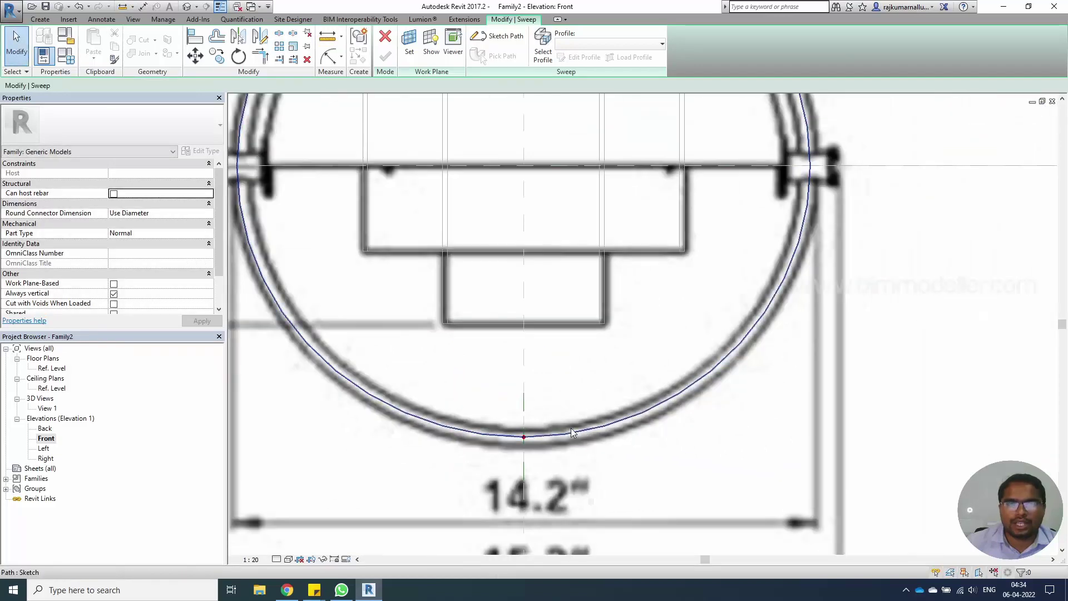
# - Open the sweep's profile for sketching in the Left elevation, around the profile plane's centre point
pyautogui.click(543, 51)
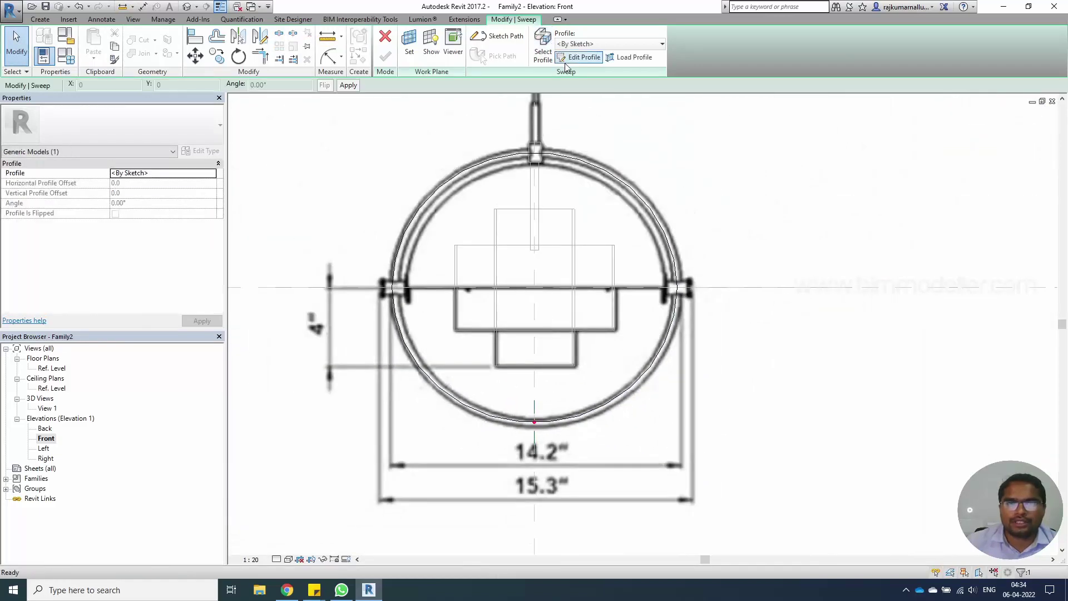
pyautogui.click(570, 58)
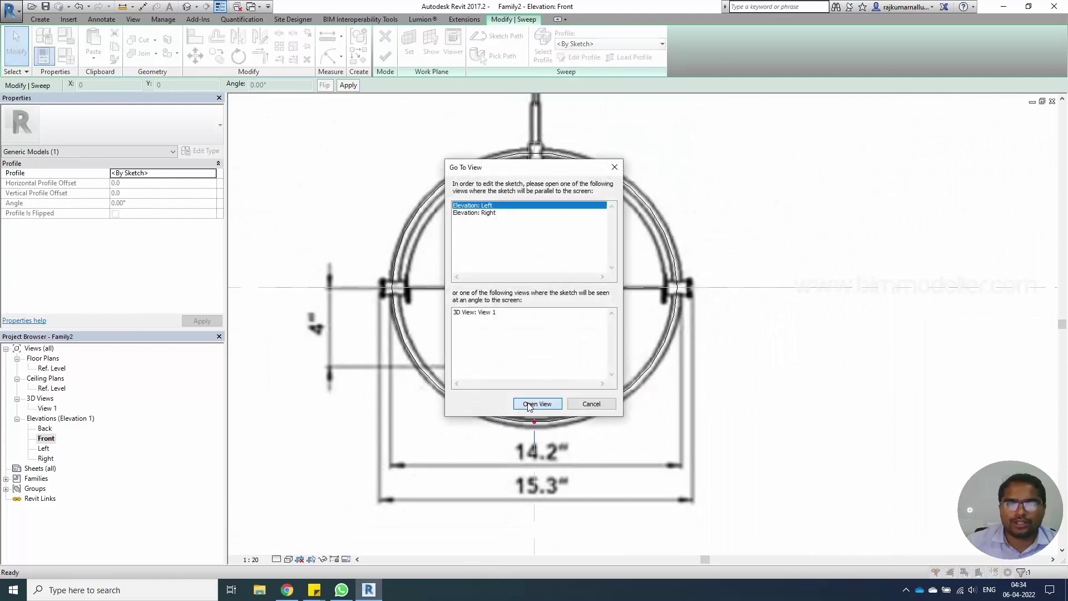
pyautogui.click(529, 405)
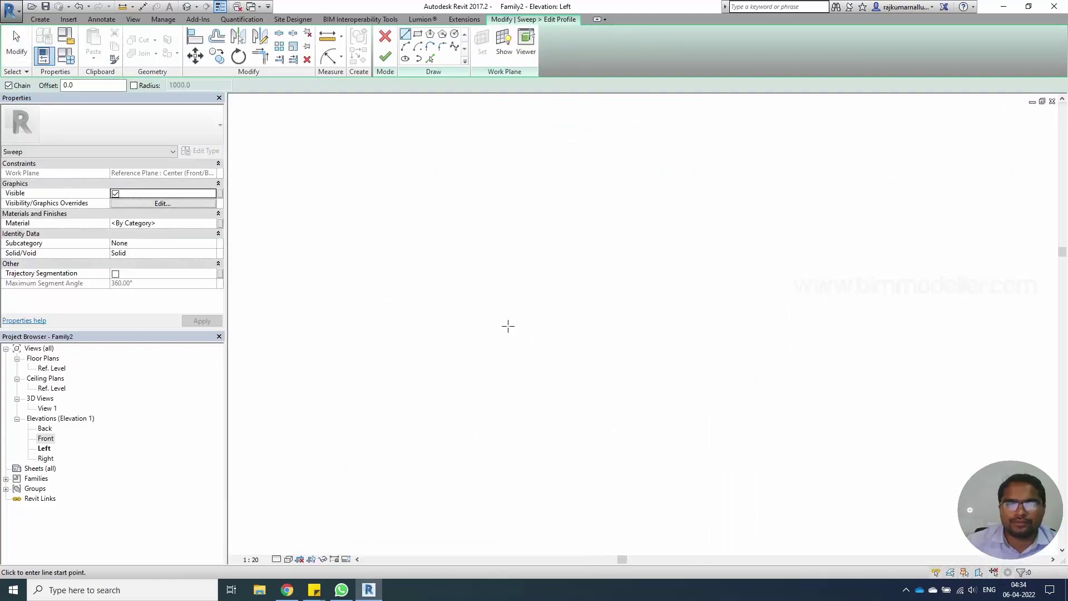
pyautogui.scroll(5, 551, 434)
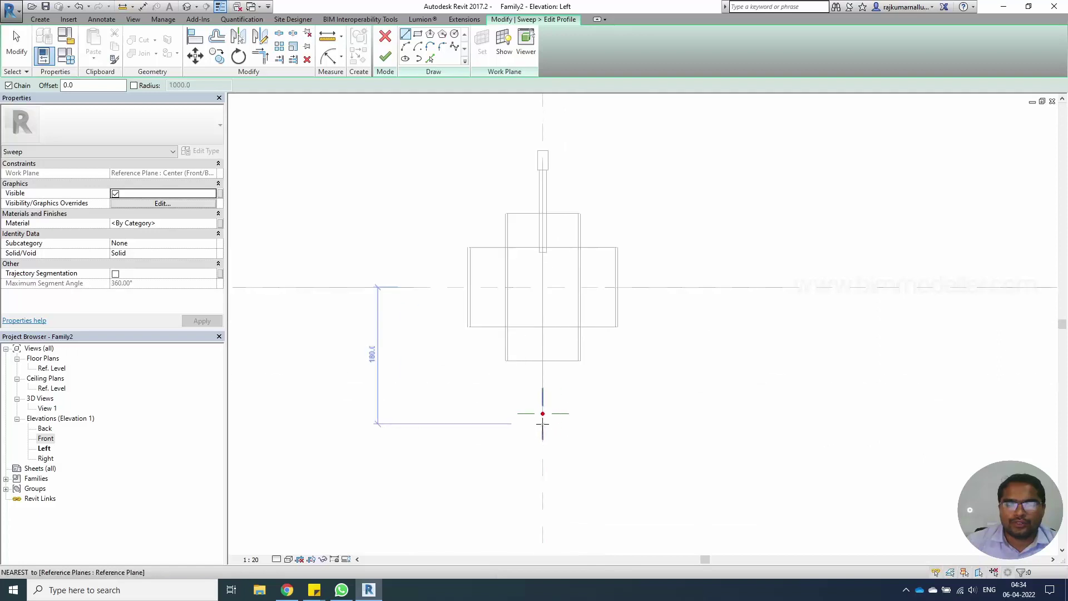
pyautogui.scroll(4, 542, 415)
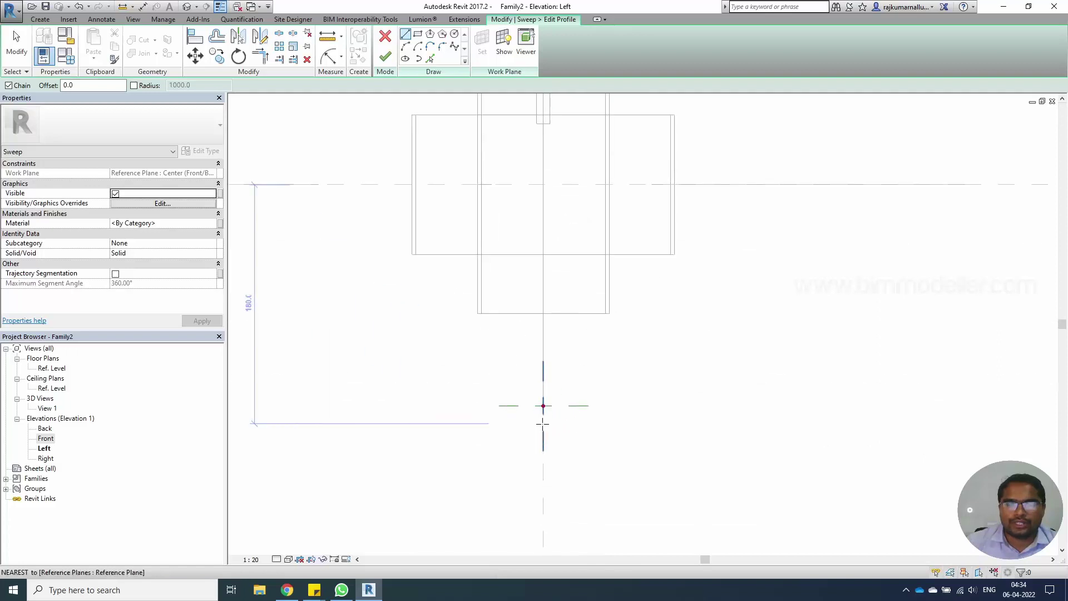
# - Sketch the profile as a circle of about 5 mm radius centred on the path's reference point, and finish the ring sweep
pyautogui.click(454, 35)
pyautogui.click(540, 406)
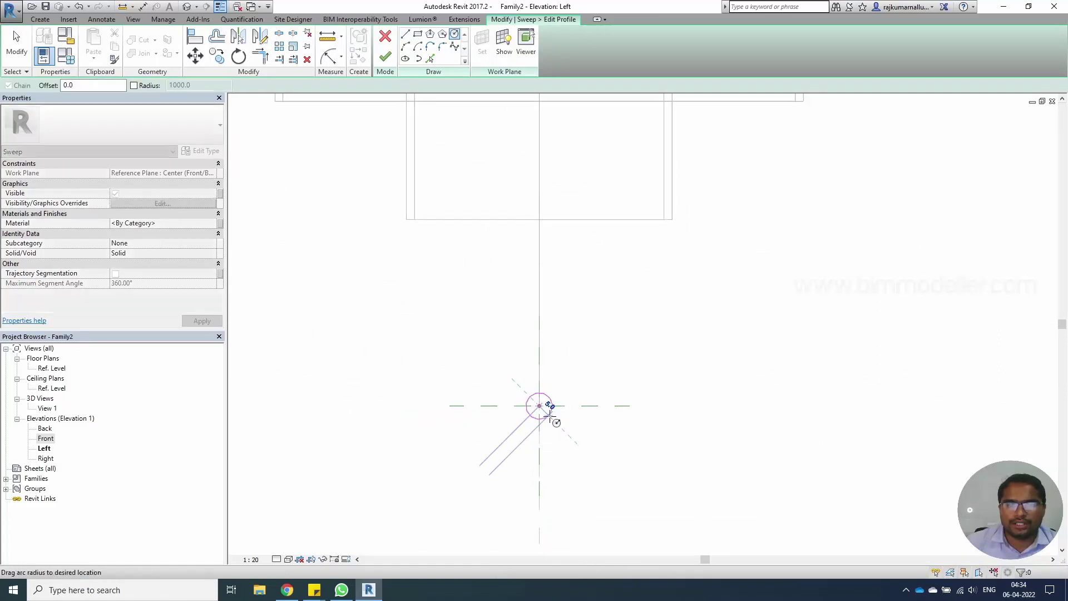
pyautogui.click(555, 406)
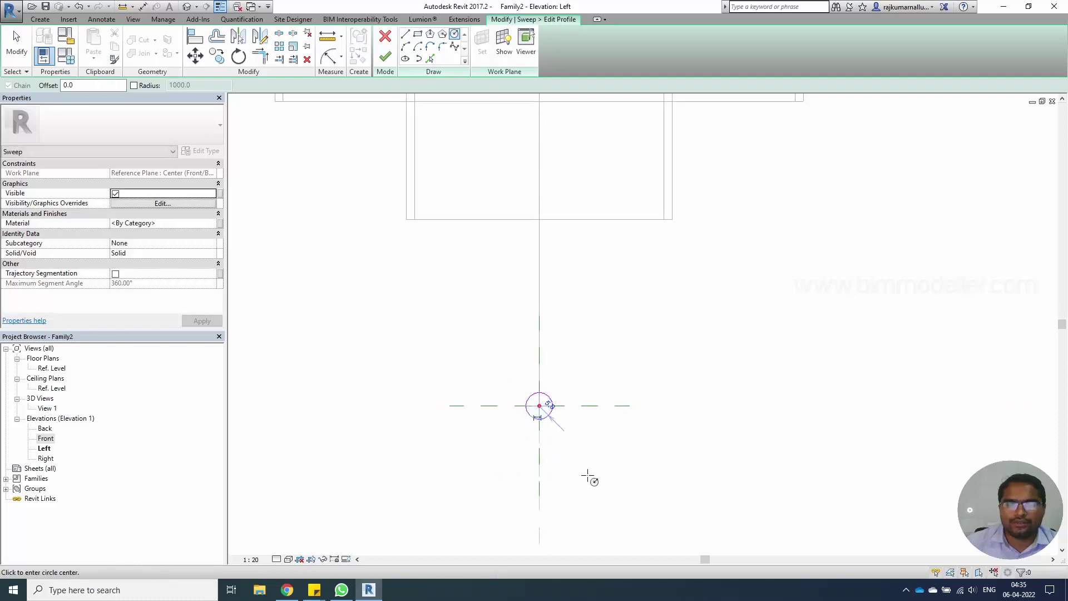
pyautogui.press('Escape')
pyautogui.press('Escape')
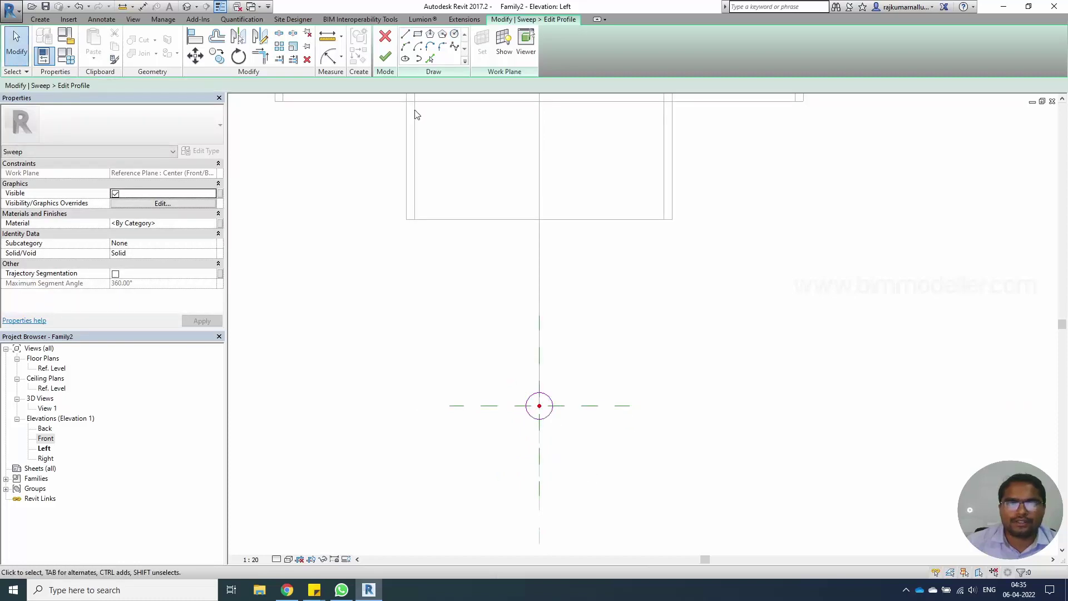
pyautogui.click(385, 58)
pyautogui.click(385, 57)
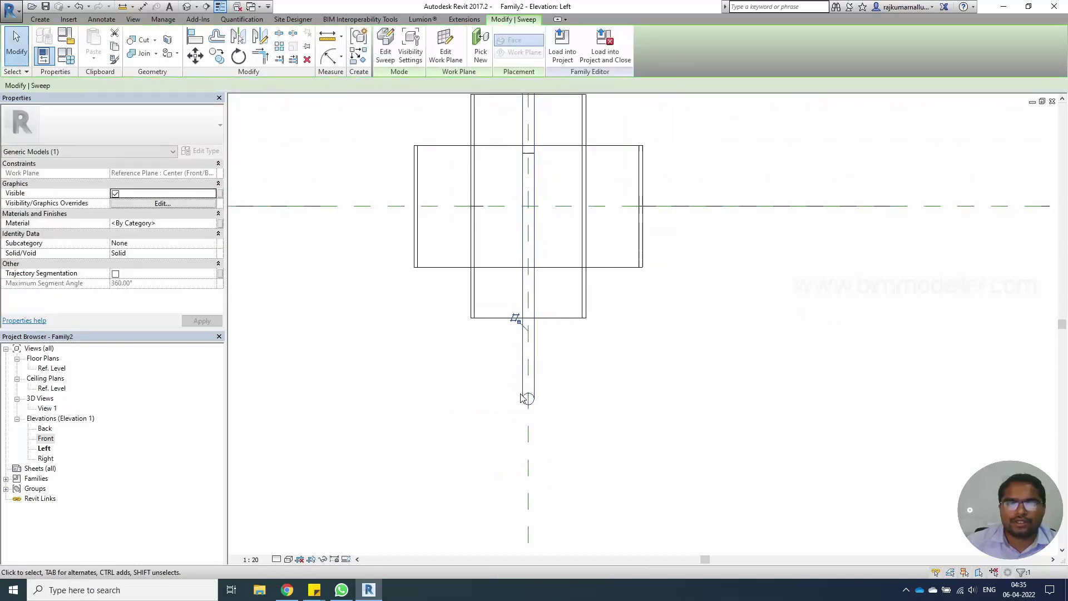
# - Check the new ring sweep against the reference image in the Front elevation
pyautogui.scroll(-3, 523, 398)
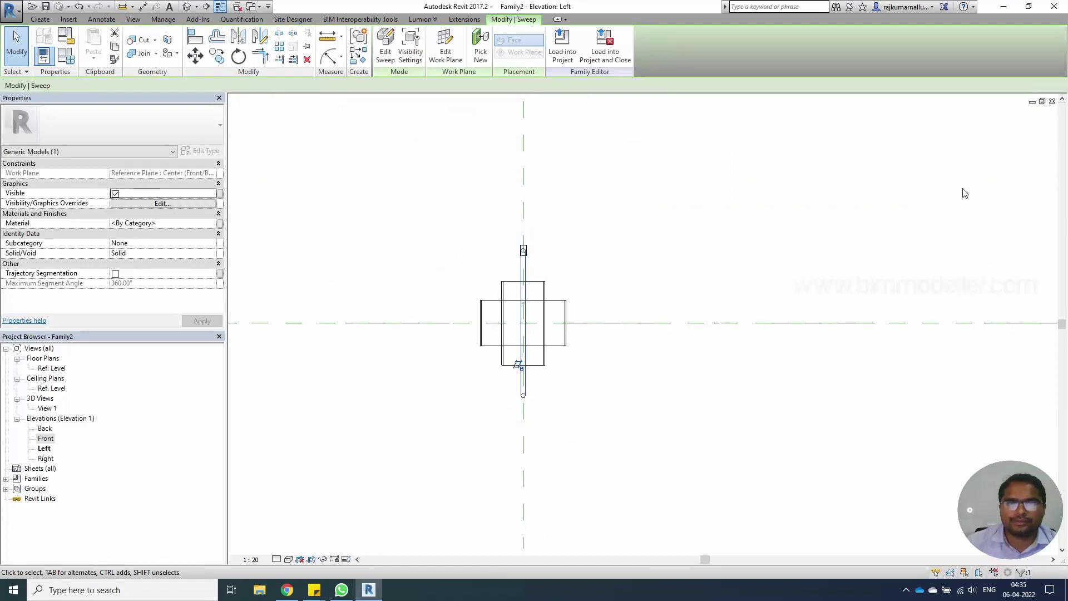
pyautogui.hotkey('ctrl', 'Tab')
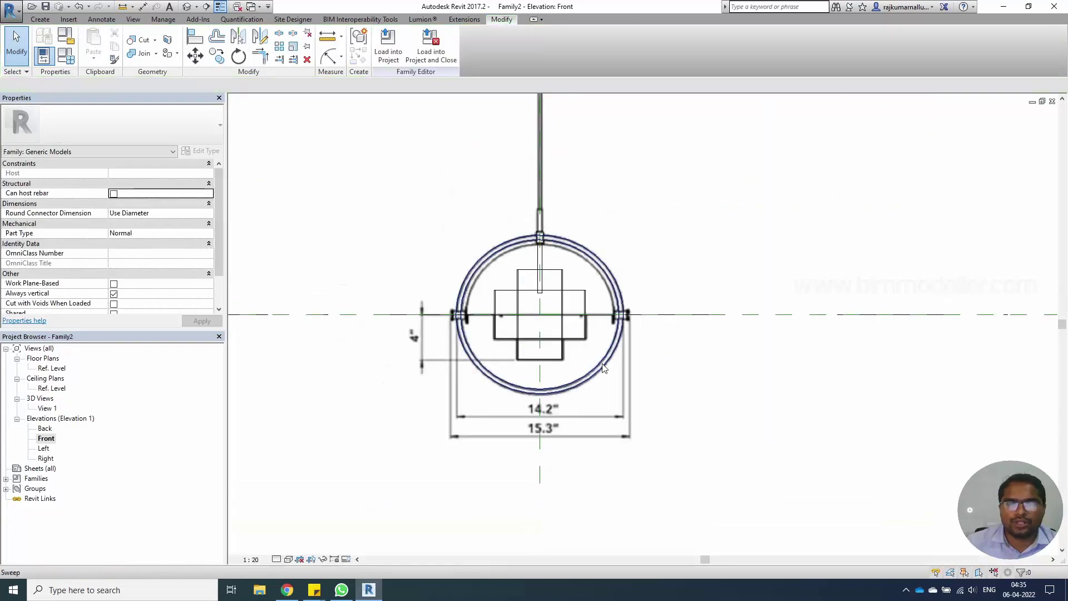
pyautogui.click(602, 367)
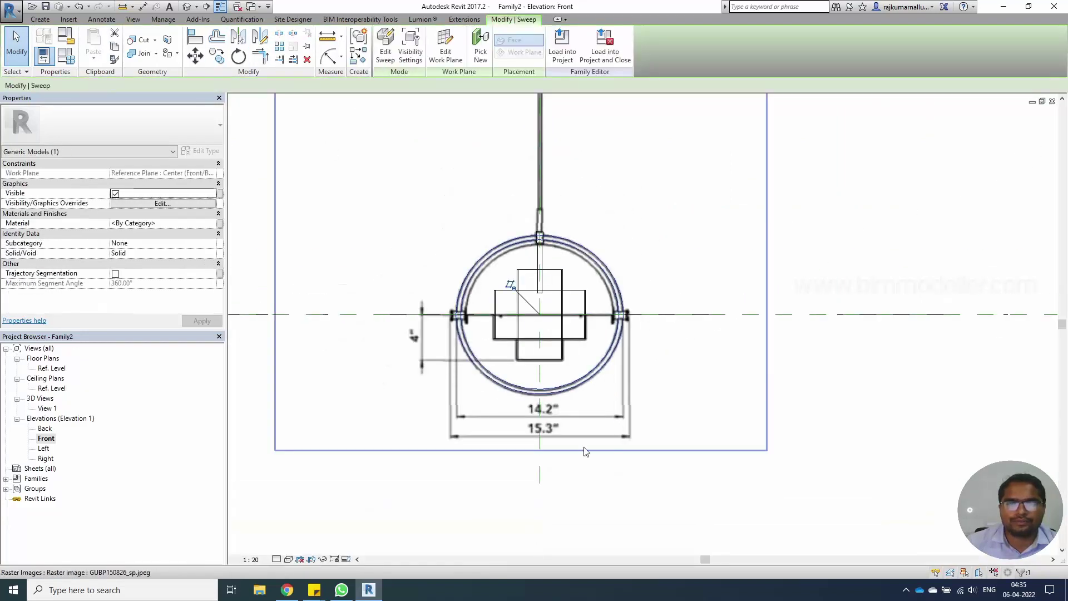
# - Inspect the shade, rod, top joint and outer ring in the default 3D view, and return to the Front elevation
pyautogui.click(188, 8)
pyautogui.moveTo(509, 464)
pyautogui.keyDown('shift'); pyautogui.mouseDown(button='middle')
pyautogui.moveTo(706, 432)
pyautogui.moveTo(585, 466)
pyautogui.mouseUp(button='middle'); pyautogui.keyUp('shift')
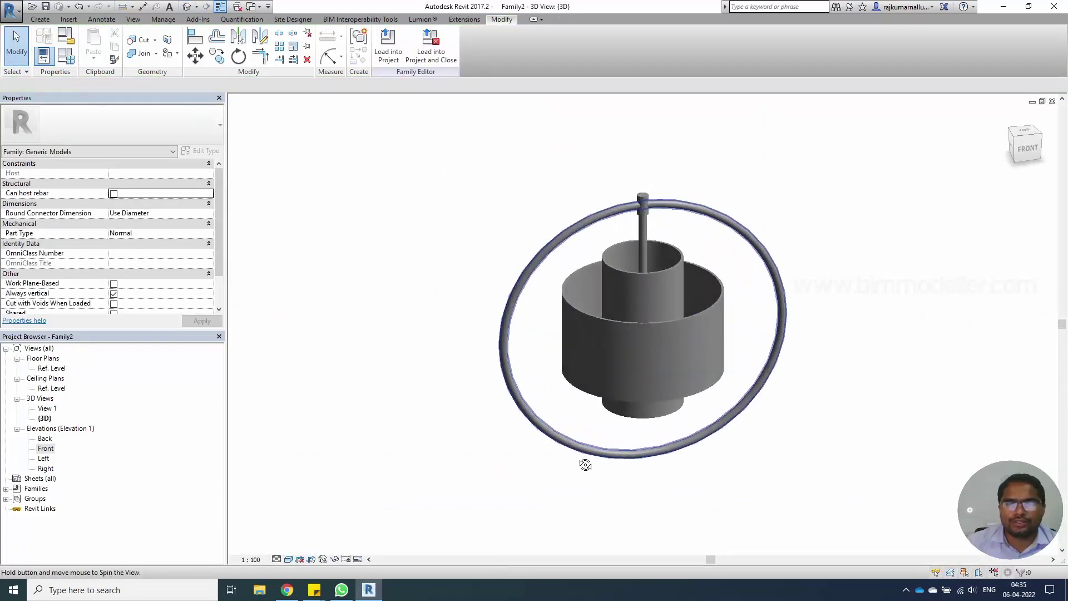
pyautogui.click(653, 381)
pyautogui.scroll(4, 675, 327)
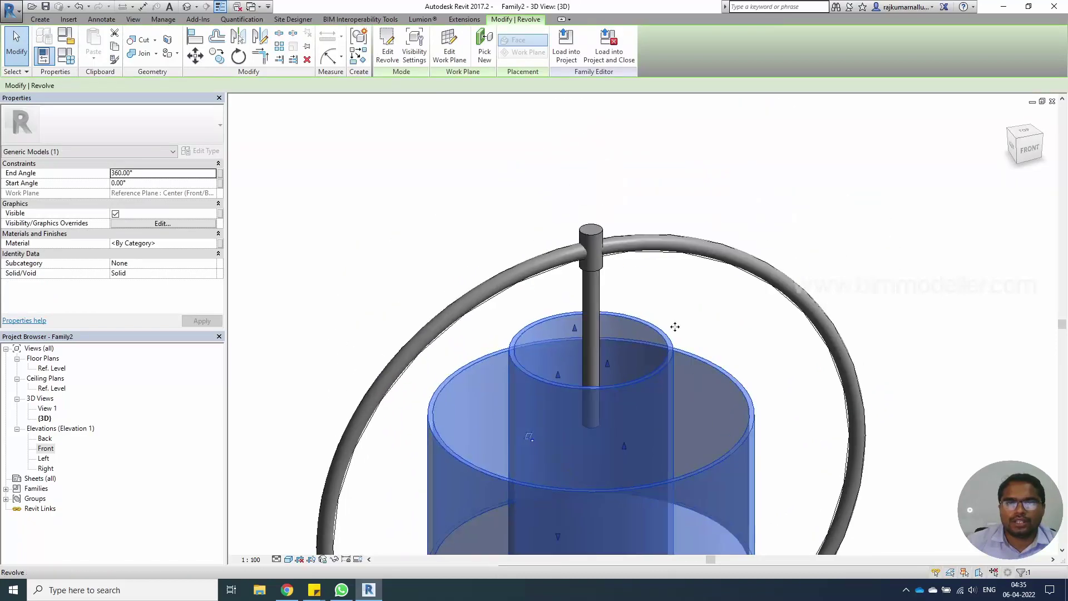
pyautogui.click(600, 302)
pyautogui.keyDown('ctrl'); pyautogui.click(602, 246); pyautogui.keyUp('ctrl')
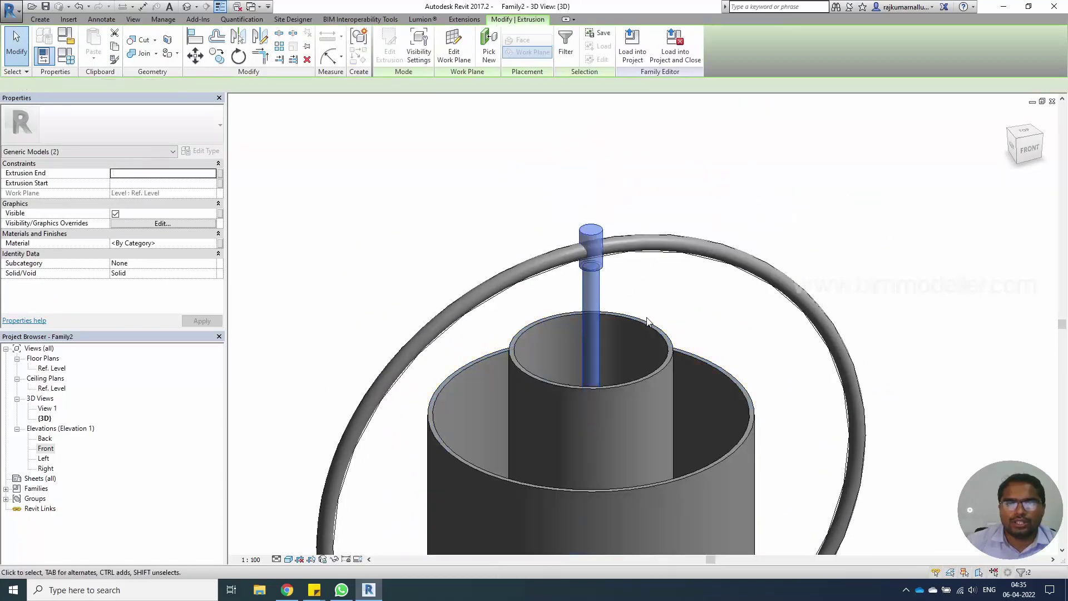
pyautogui.click(723, 249)
pyautogui.scroll(-3, 606, 189)
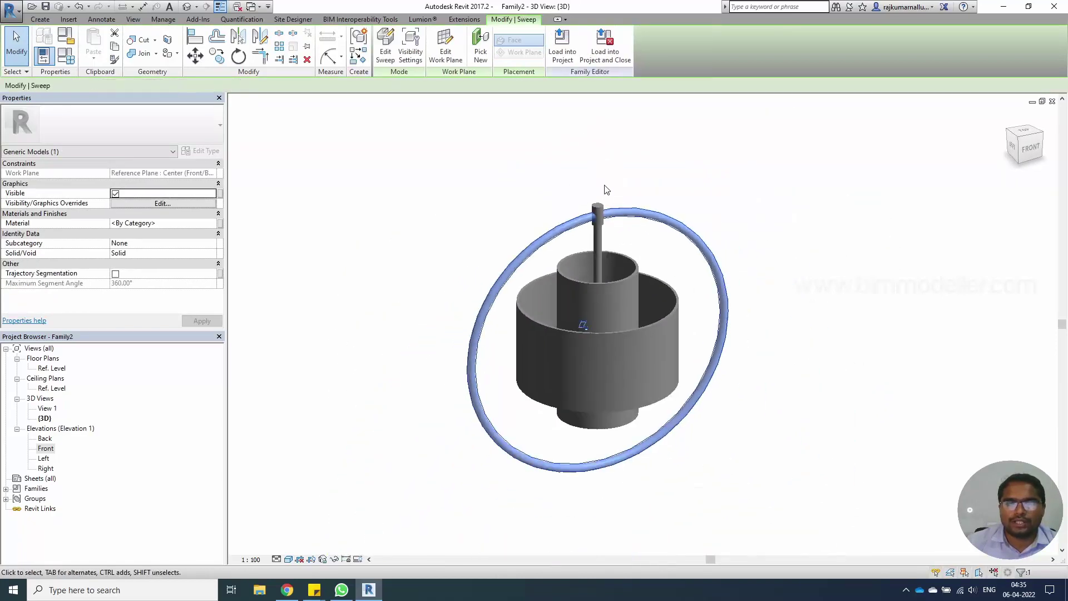
pyautogui.scroll(-2, 606, 189)
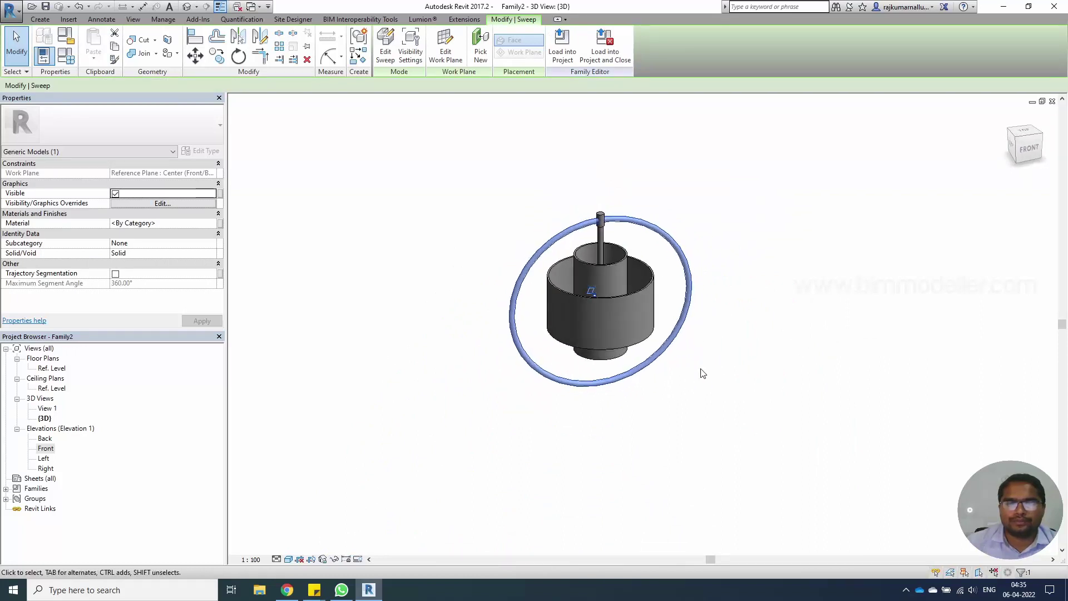
pyautogui.click(702, 372)
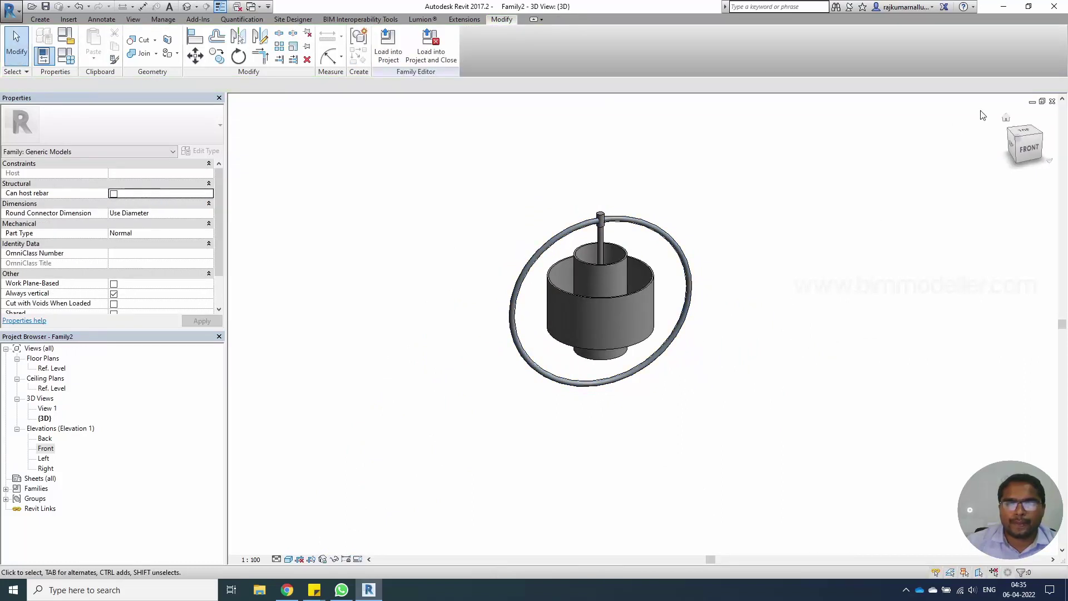
pyautogui.click(1052, 102)
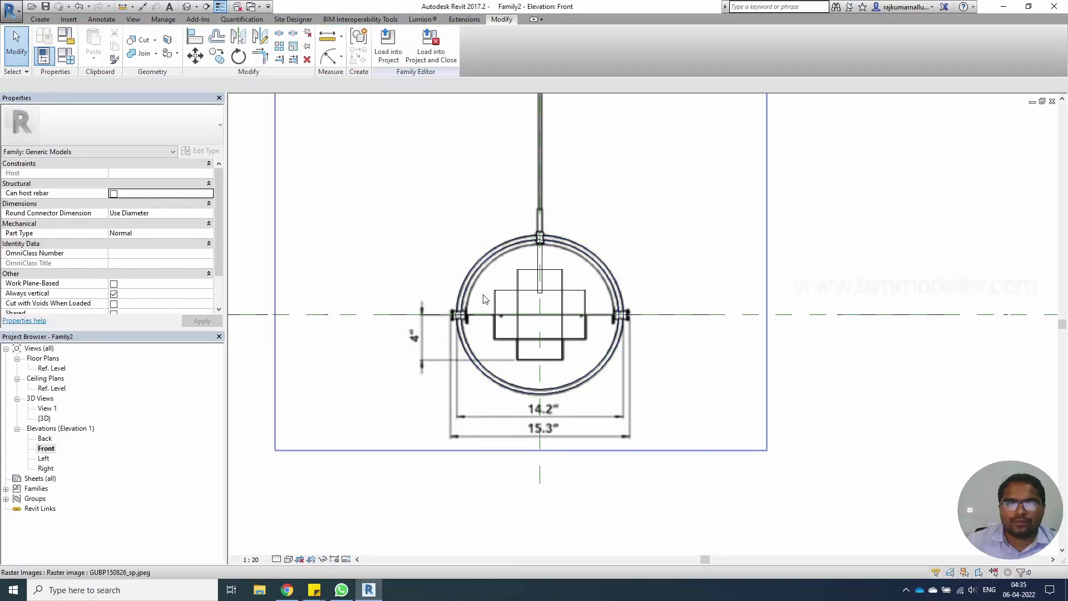
# - Start a revolve in the Front elevation for the joint on the outer ring's left side
pyautogui.scroll(4, 447, 315)
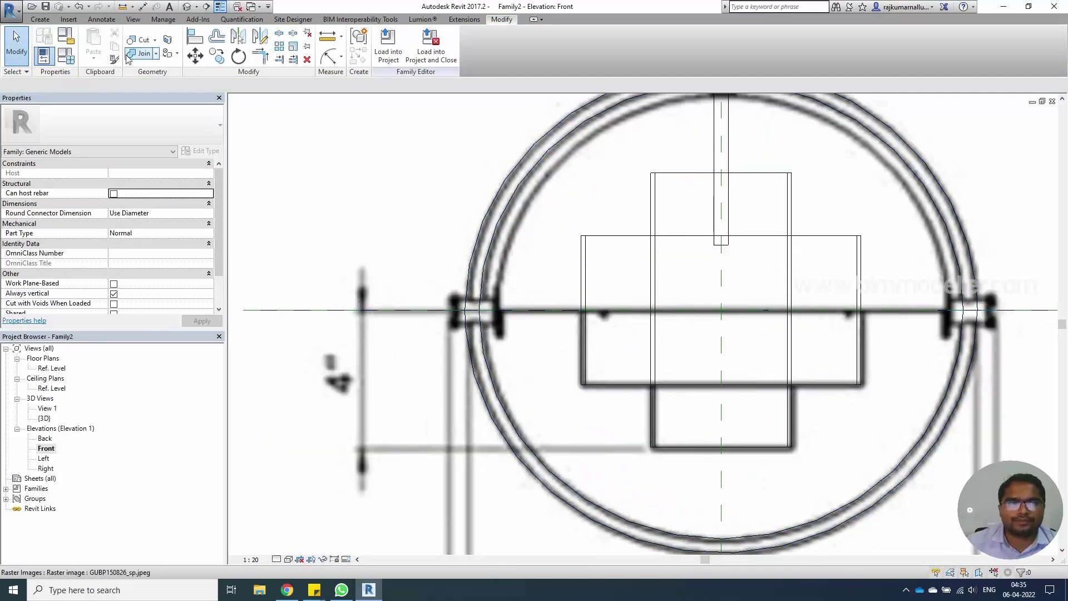
pyautogui.click(35, 21)
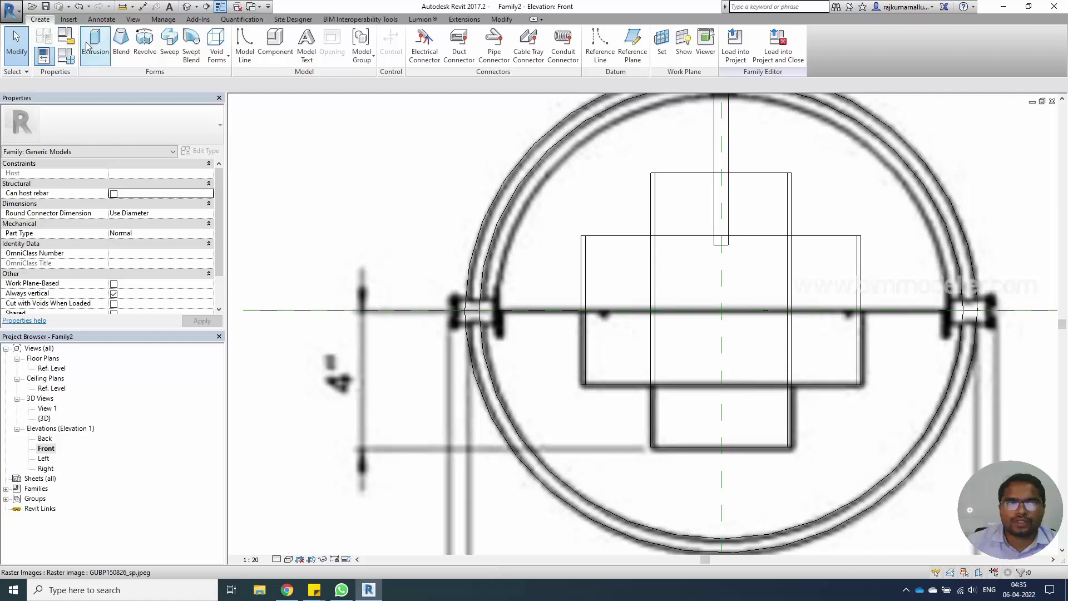
pyautogui.click(145, 47)
pyautogui.scroll(3, 468, 312)
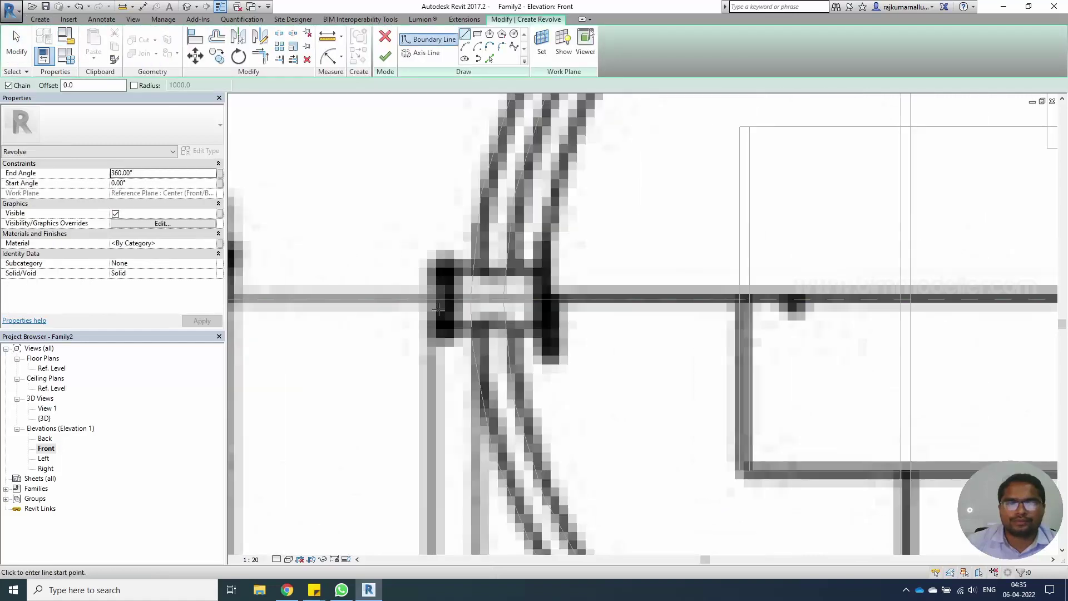
# - Sketch a rectangular boundary about 15 mm high above the horizontal centre line, over the ring's left pivot cap in the reference image
pyautogui.click(478, 33)
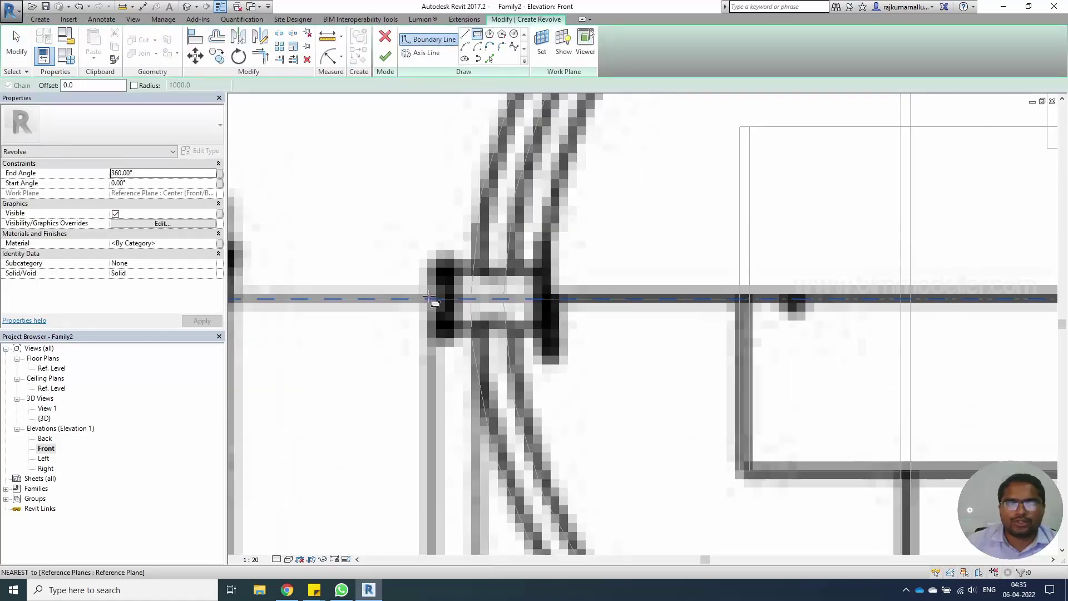
pyautogui.scroll(1, 431, 299)
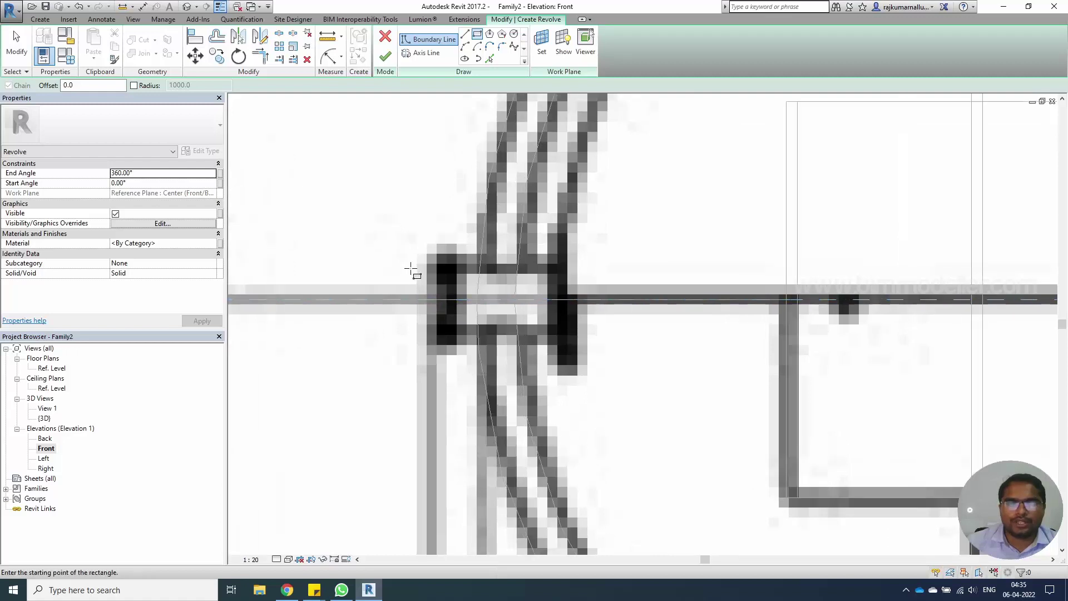
pyautogui.click(426, 299)
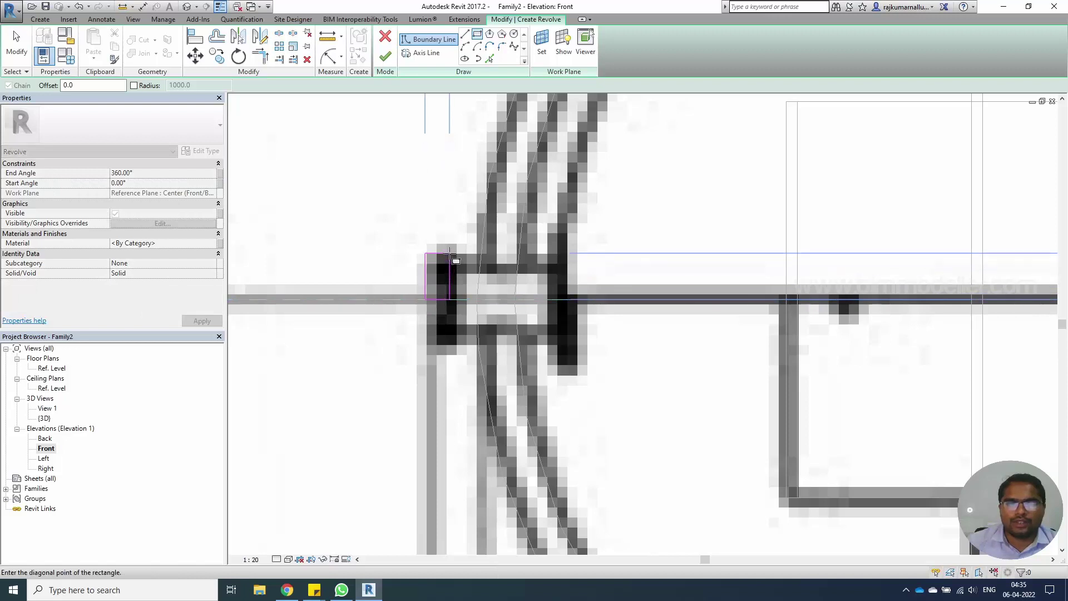
pyautogui.scroll(1, 450, 251)
pyautogui.click(450, 243)
# - Draw the pivot stem's boundary from the rectangle's inner edge across the ring, ending with a vertical line about 10 mm down to the centre line
pyautogui.press('l')
pyautogui.press('i')
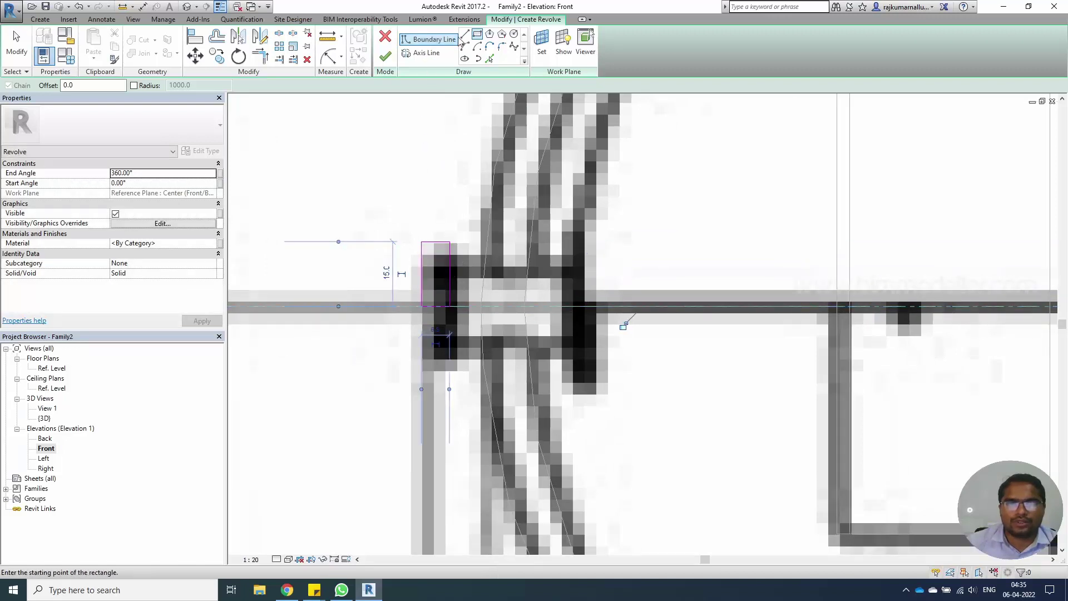
pyautogui.click(450, 263)
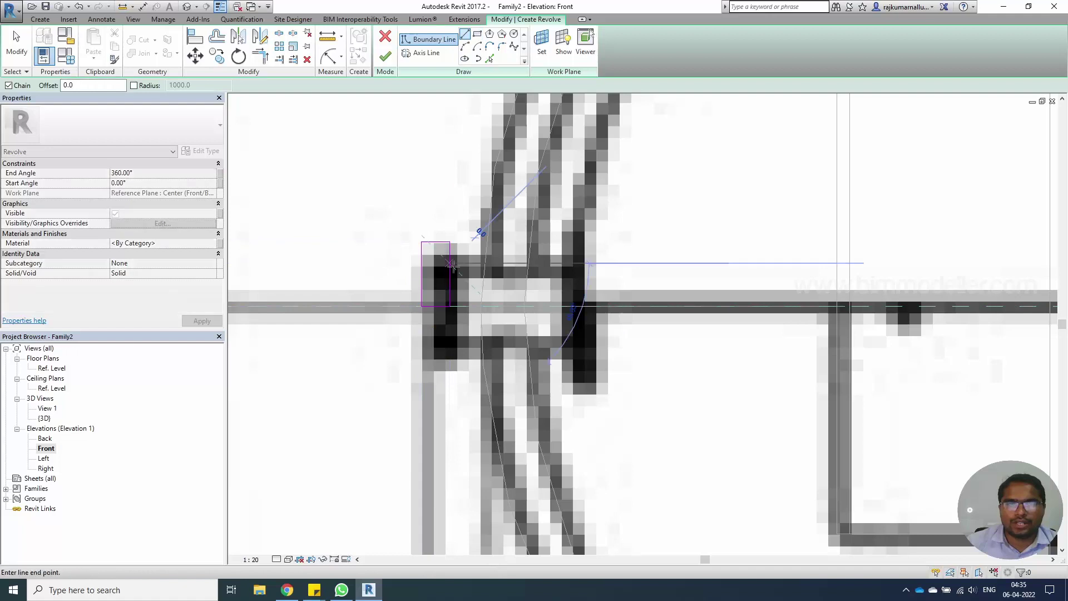
pyautogui.click(580, 263)
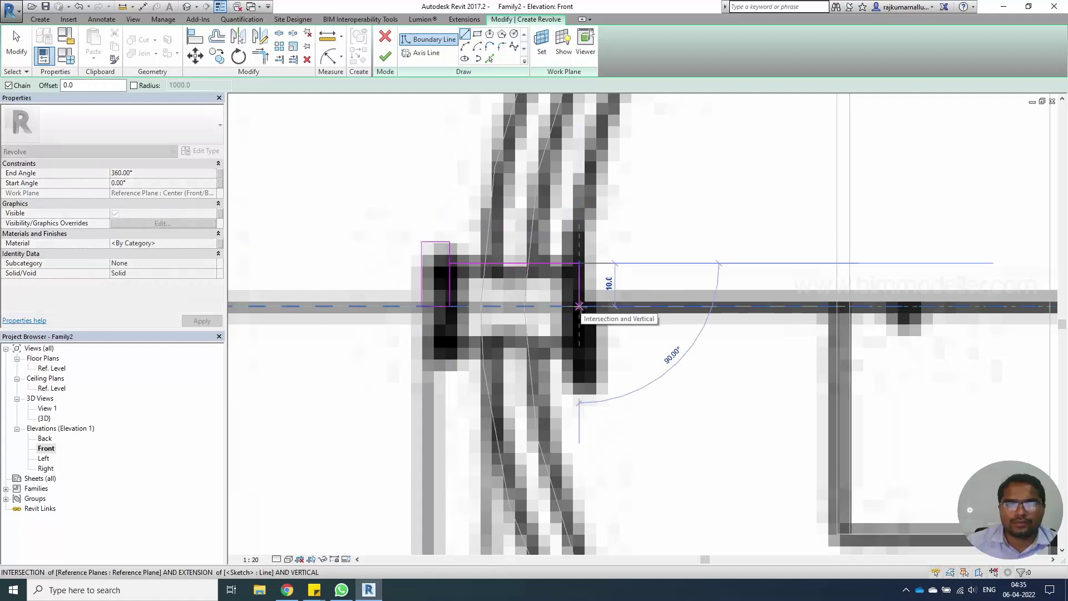
pyautogui.click(580, 306)
pyautogui.press('Escape')
pyautogui.press('Escape')
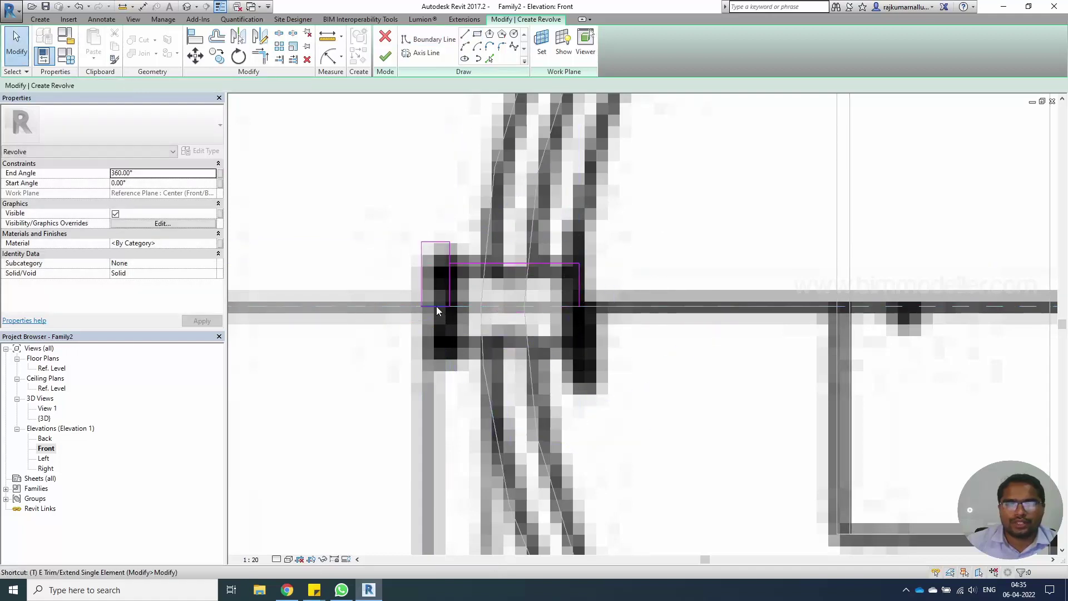
# - Trim the rectangle and stem lines into one closed stepped profile along the horizontal centre line
pyautogui.press('r')
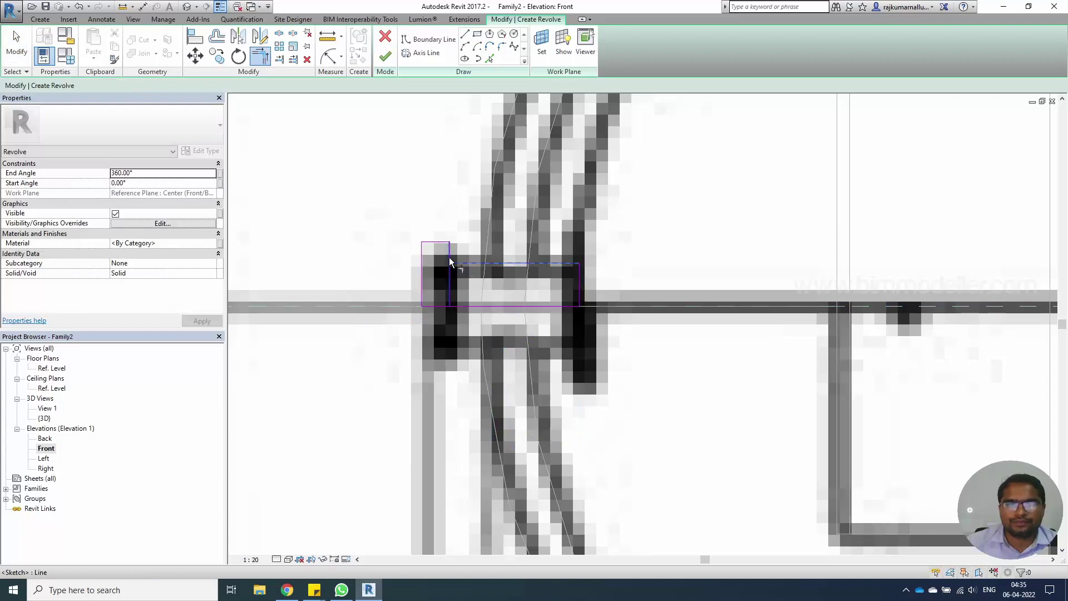
pyautogui.scroll(-5, 454, 266)
pyautogui.press('Escape')
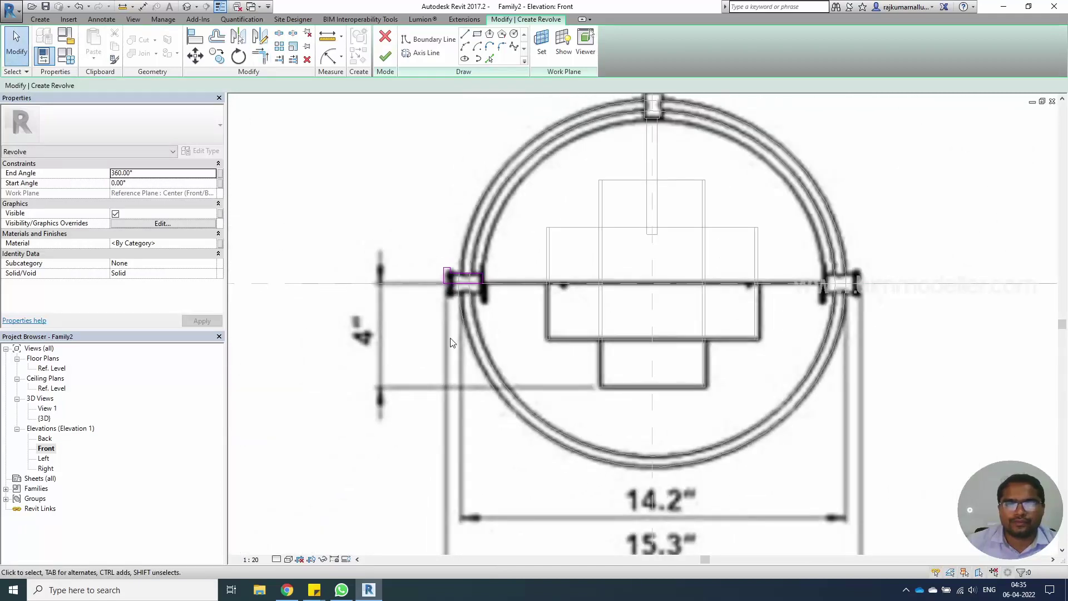
# - Mirror a copy of the whole left pivot profile about the vertical centre reference plane
pyautogui.scroll(3, 479, 285)
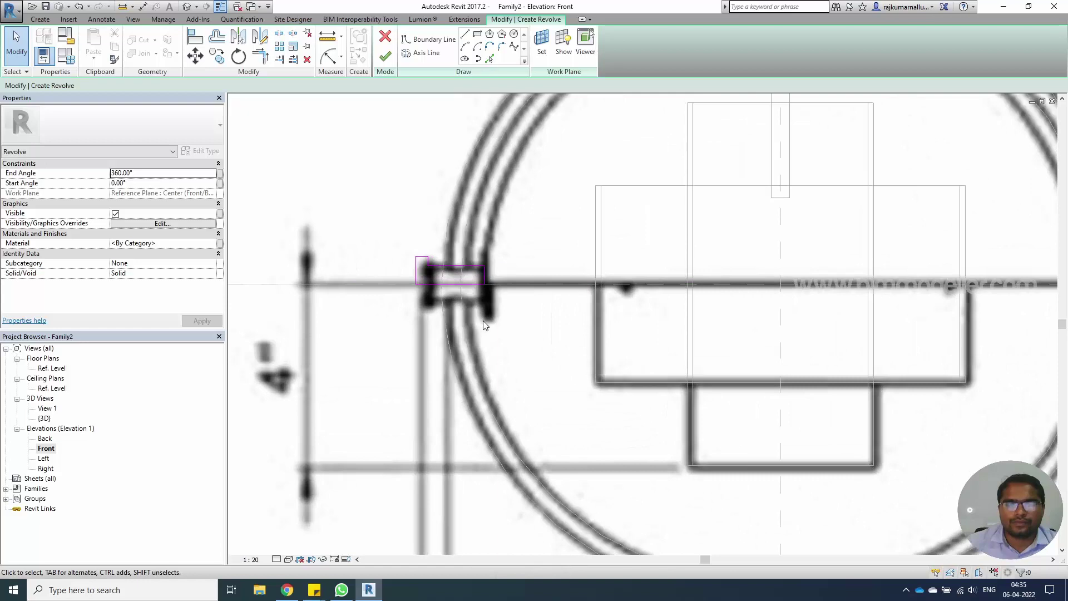
pyautogui.moveTo(389, 234); pyautogui.dragTo(559, 394)
pyautogui.scroll(-2, 382, 283)
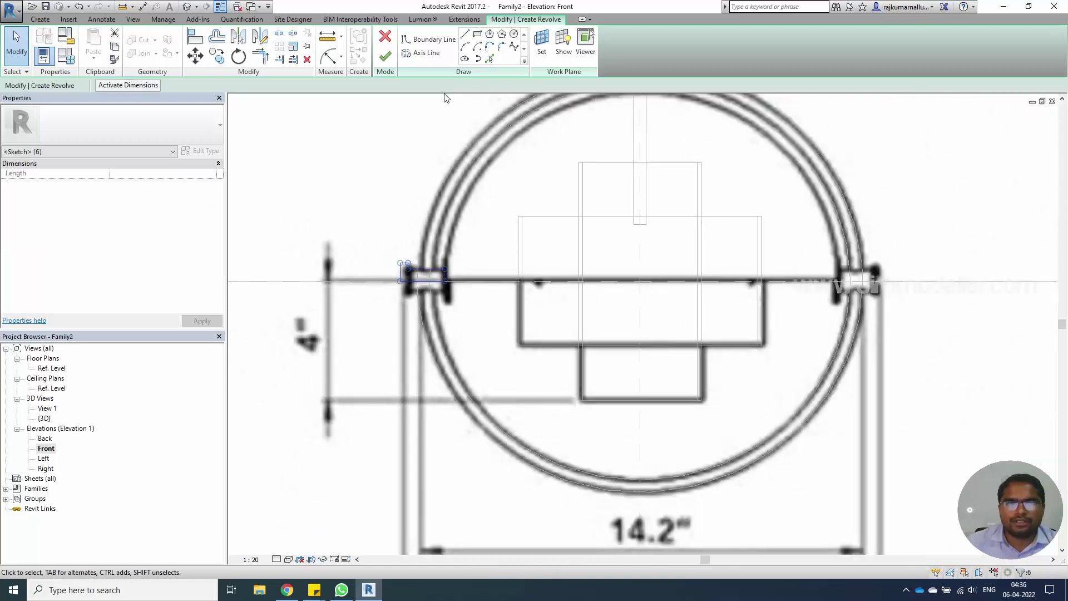
pyautogui.click(239, 39)
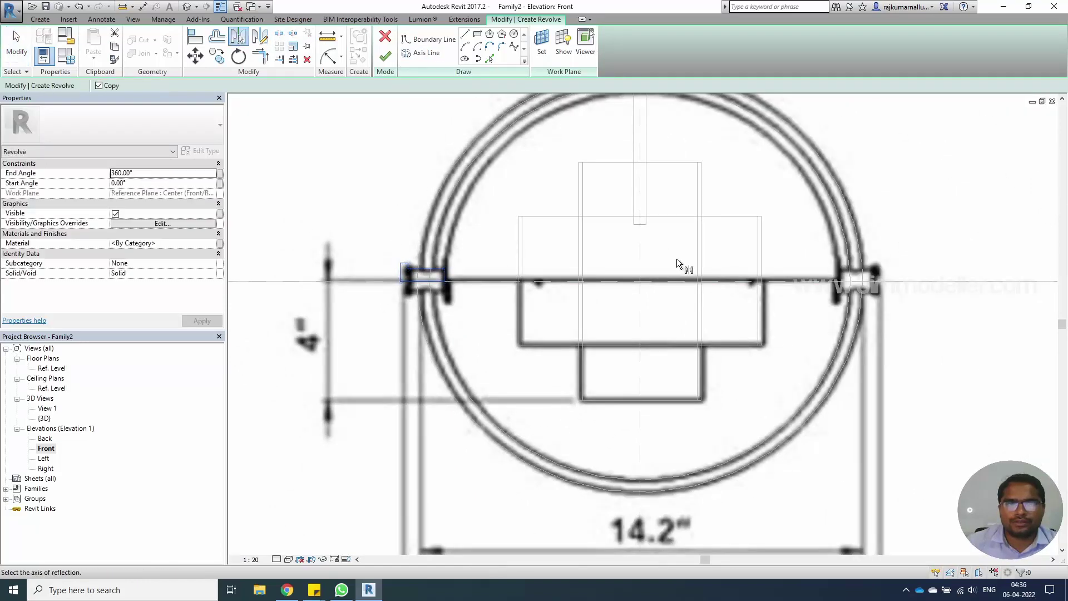
pyautogui.click(638, 253)
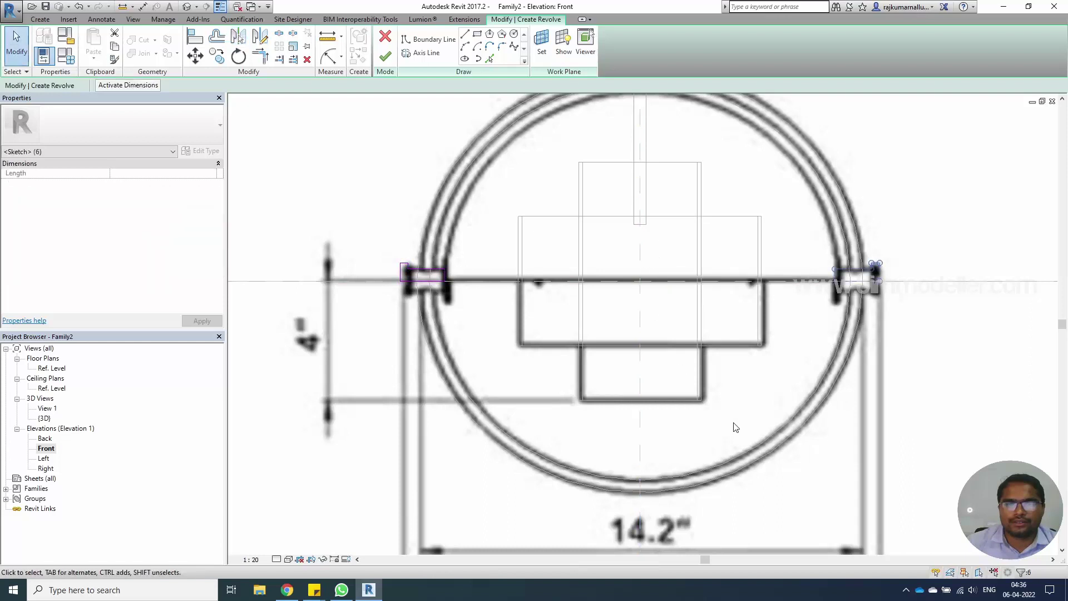
# - Draw an axis line about 54 mm long on the horizontal centre plane, ending at the vertical centre plane, and finish the revolve
pyautogui.click(426, 52)
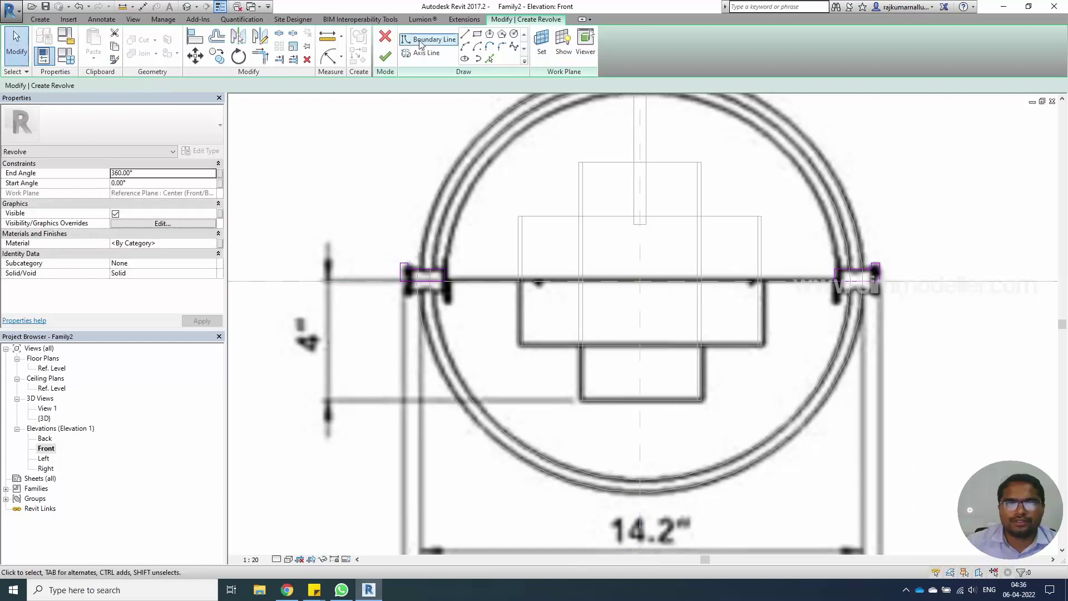
pyautogui.click(573, 282)
pyautogui.click(640, 281)
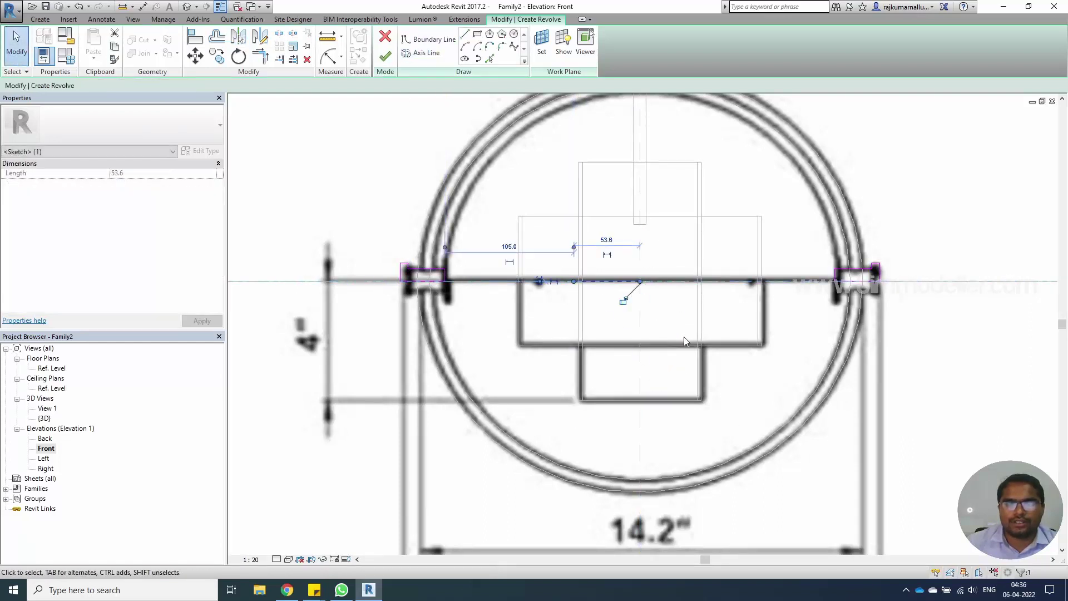
pyautogui.click(385, 57)
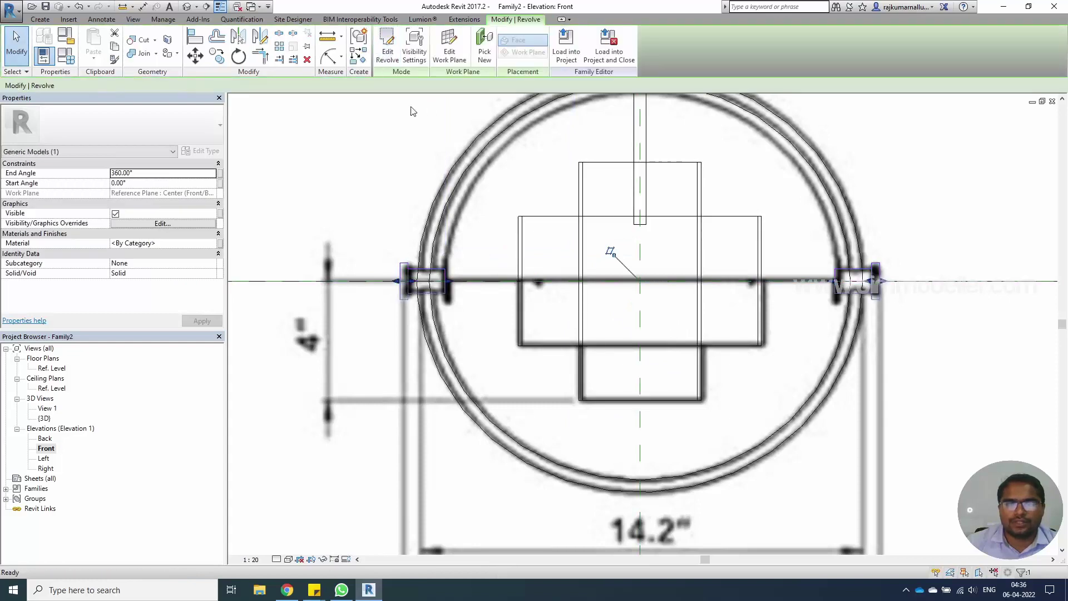
# - Reopen the pivot revolve's sketch in the 3D view and fillet the outer upper corner of the left cap profile
pyautogui.click(187, 7)
pyautogui.keyDown('shift'); pyautogui.moveTo(394, 281); pyautogui.dragTo(472, 433, button='middle'); pyautogui.keyUp('shift')
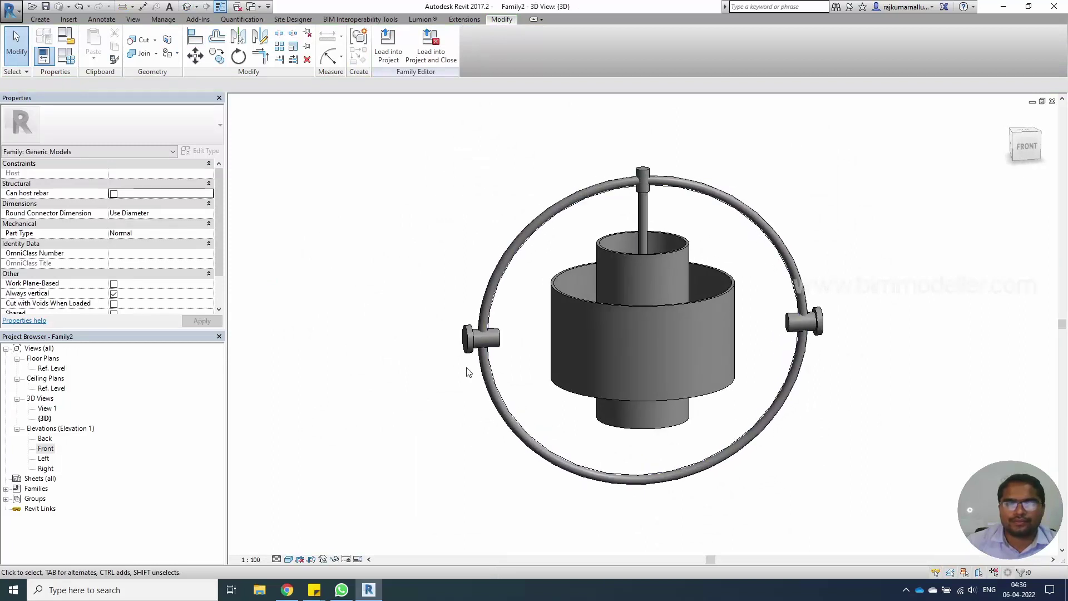
pyautogui.doubleClick(465, 342)
pyautogui.scroll(4, 459, 345)
pyautogui.scroll(5, 459, 345)
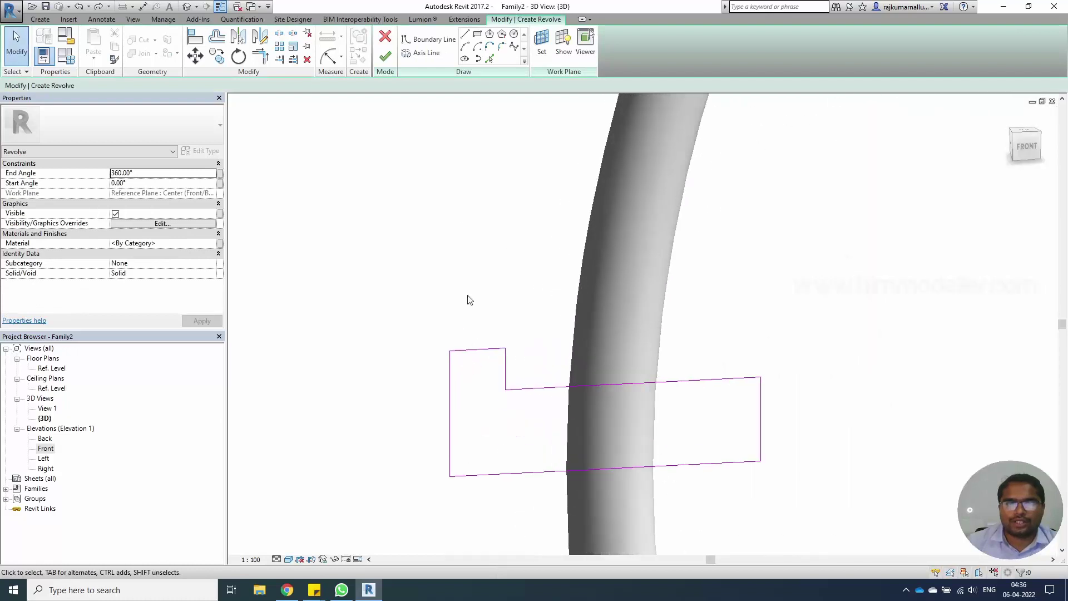
pyautogui.click(451, 386)
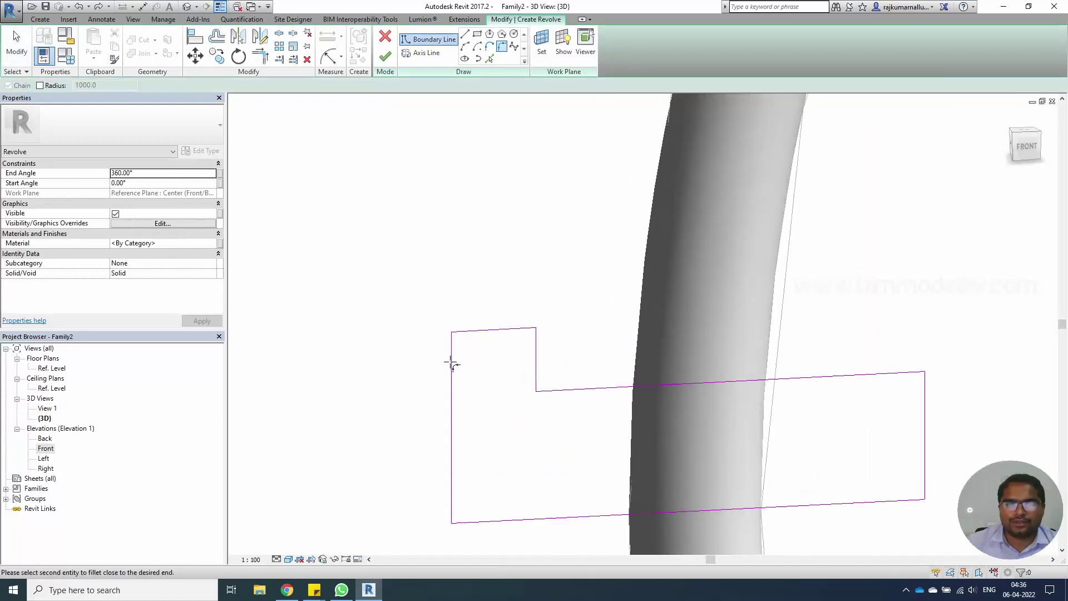
pyautogui.click(460, 340)
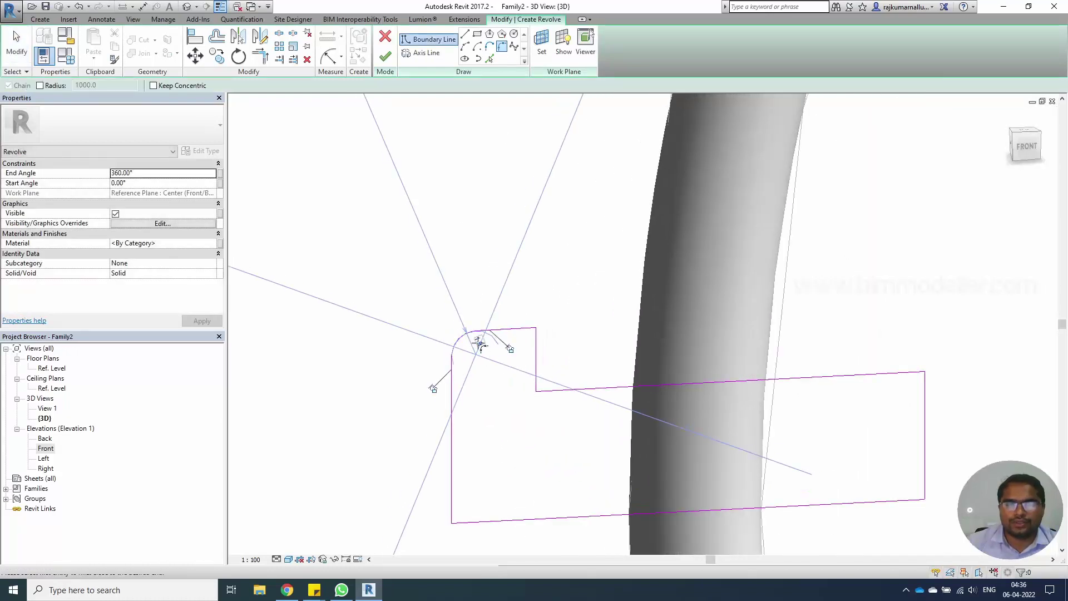
# - Fillet the outer upper corner of the right cap profile to match the left one
pyautogui.scroll(-2, 476, 337)
pyautogui.scroll(-5, 477, 341)
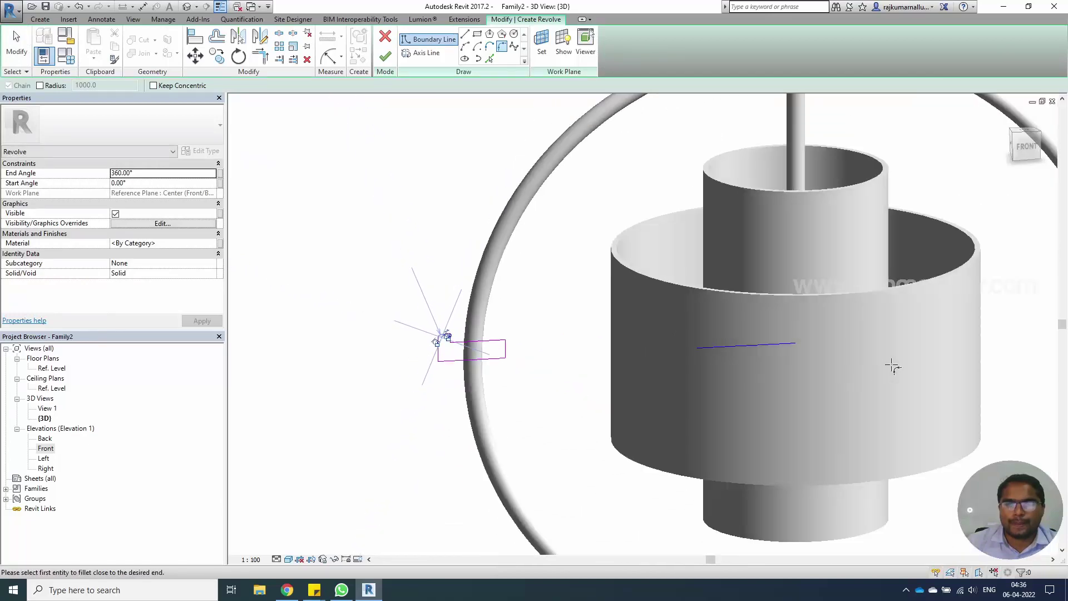
pyautogui.scroll(3, 835, 334)
pyautogui.scroll(4, 779, 307)
pyautogui.click(800, 261)
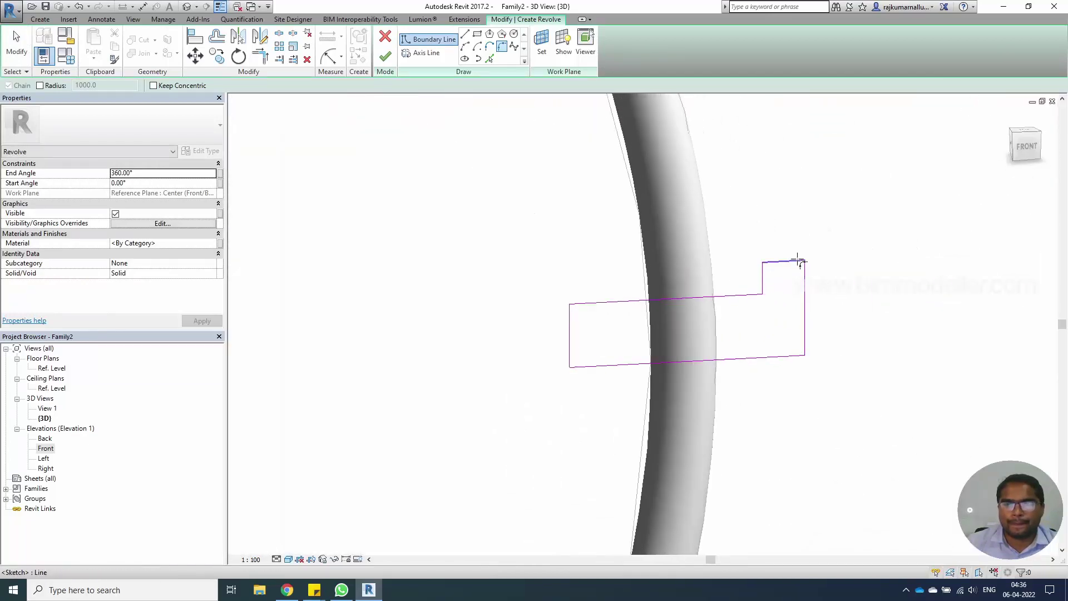
pyautogui.click(801, 269)
pyautogui.click(803, 267)
pyautogui.scroll(-4, 740, 246)
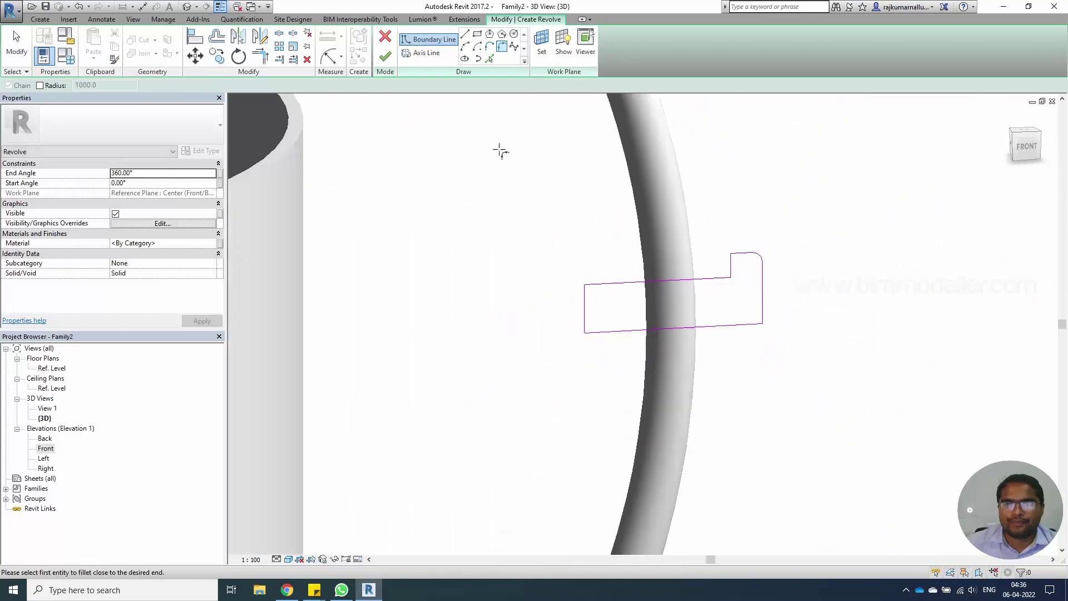
# - Finish the revolve edit and check the rounded pivots on both sides of the ring in 3D
pyautogui.press('Escape')
pyautogui.click(388, 58)
pyautogui.scroll(-3, 724, 350)
pyautogui.click(744, 353)
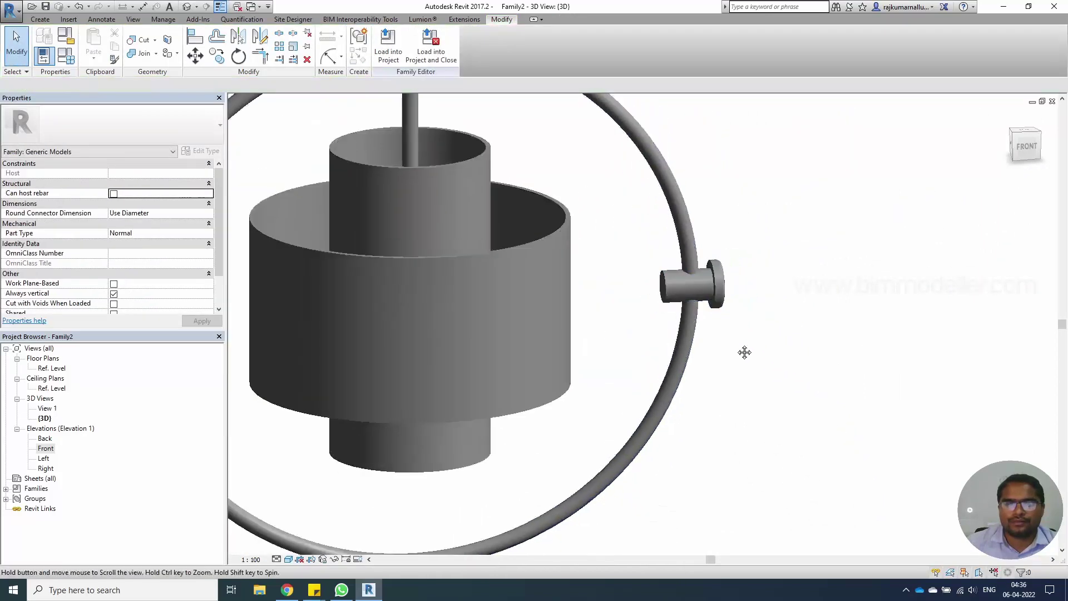
pyautogui.moveTo(744, 353); pyautogui.dragTo(840, 357, button='middle')
pyautogui.scroll(-2, 840, 356)
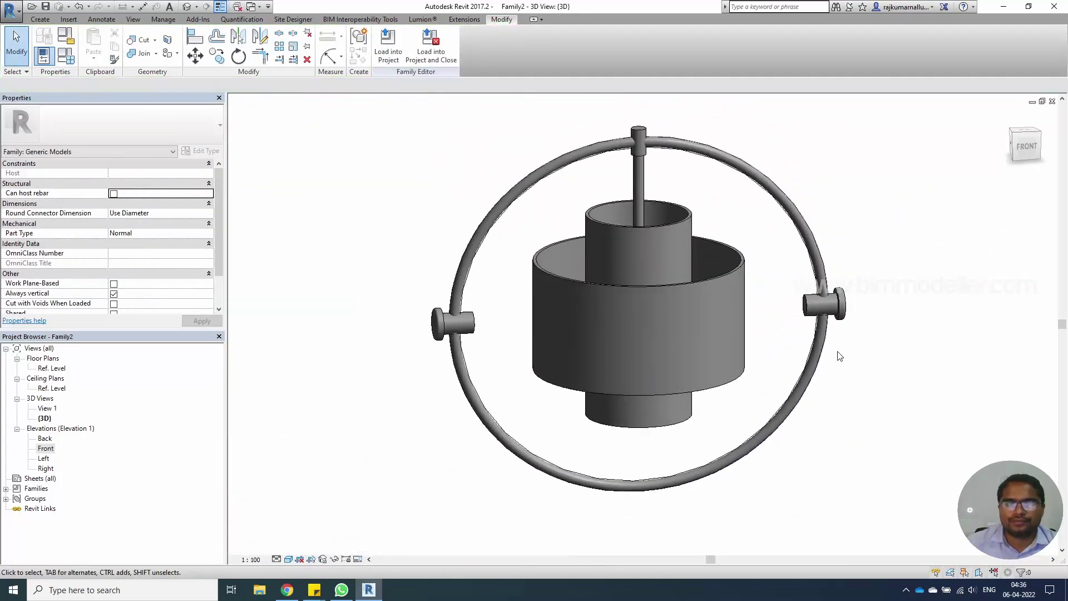
pyautogui.keyDown('shift'); pyautogui.moveTo(675, 417); pyautogui.dragTo(607, 256, button='middle'); pyautogui.keyUp('shift')
pyautogui.keyDown('shift'); pyautogui.moveTo(684, 408); pyautogui.dragTo(860, 313, button='middle'); pyautogui.keyUp('shift')
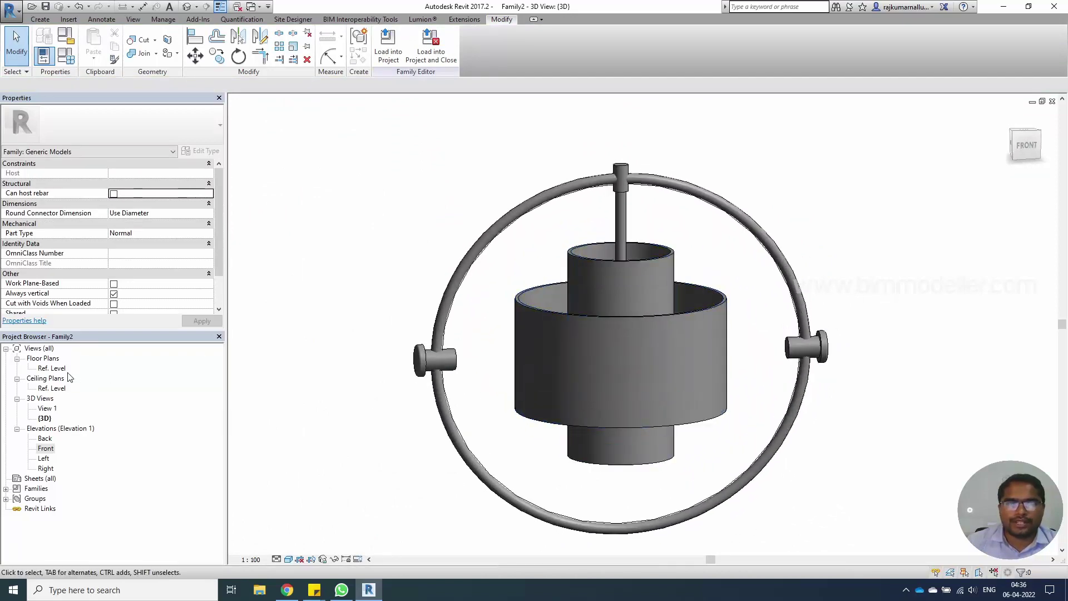
# - Open the Ref. Level floor plan and save the family as "Mulit Lite Head"
pyautogui.doubleClick(52, 368)
pyautogui.scroll(-5, 539, 412)
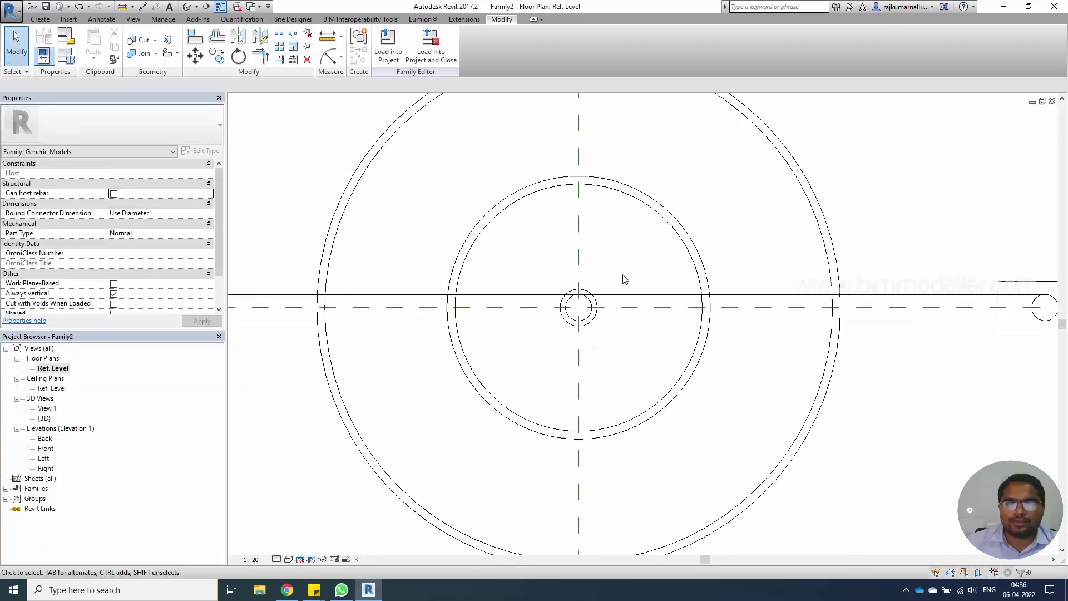
pyautogui.hotkey('ctrl', 's')
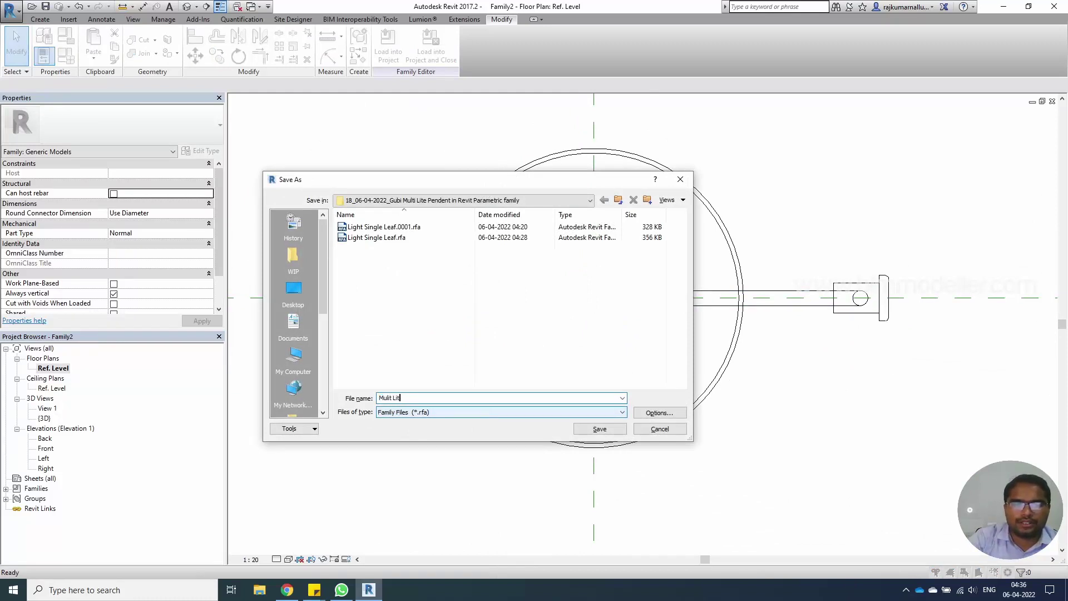
pyautogui.press('Return')
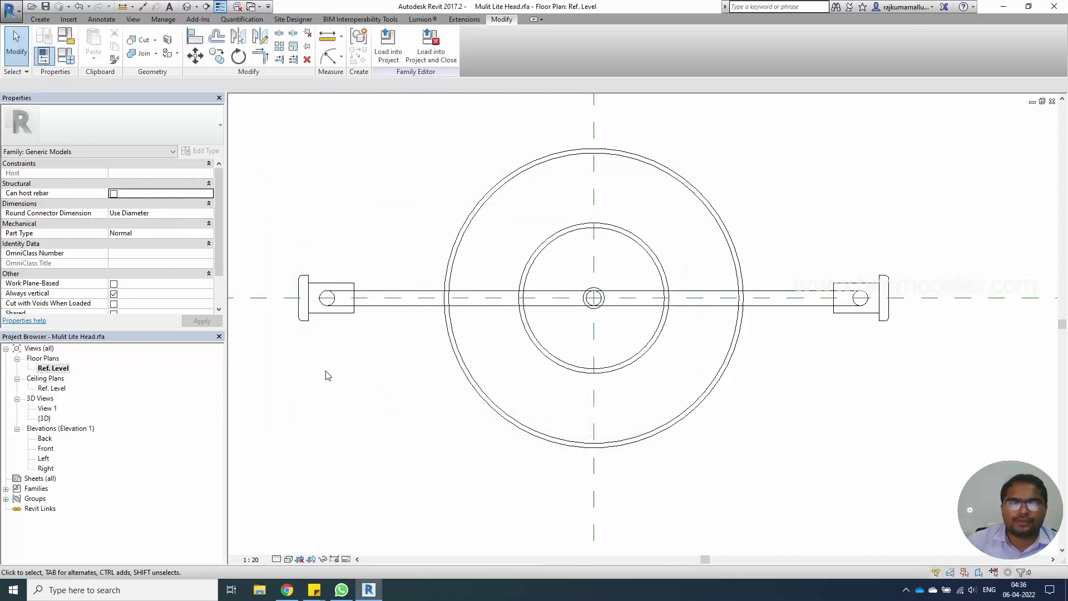
# - Close the hidden views and switch to the front elevation of Light Single Leaf.rfa
pyautogui.click(250, 7)
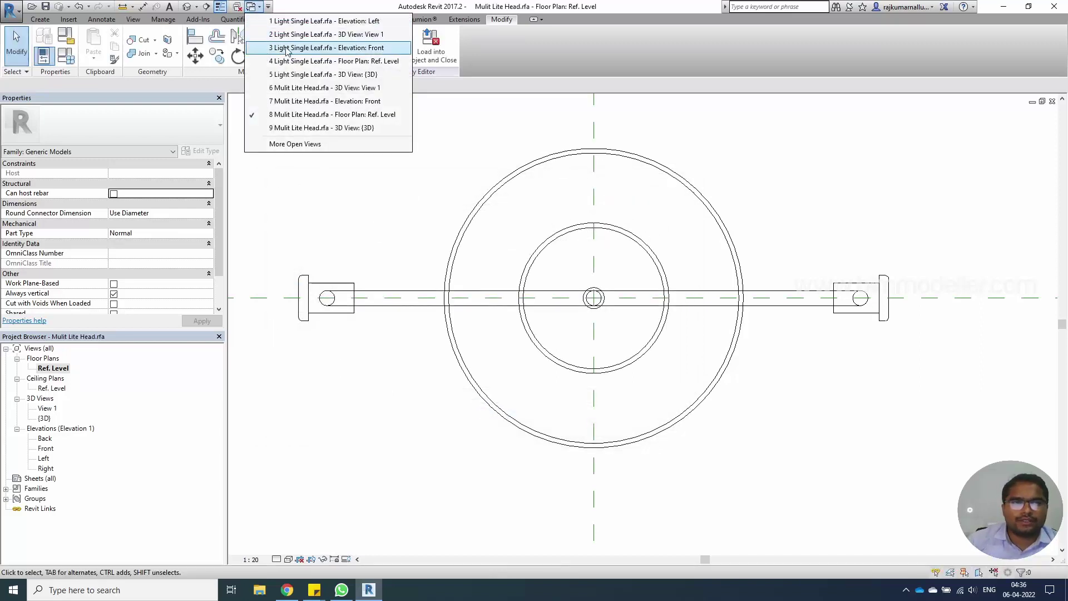
pyautogui.click(246, 7)
pyautogui.click(252, 7)
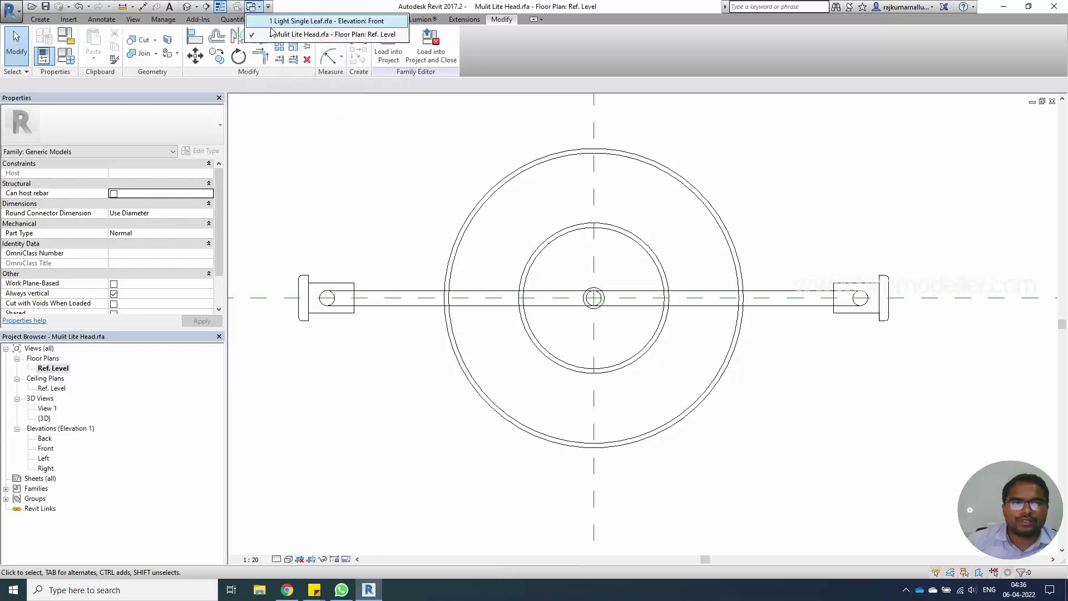
pyautogui.click(315, 22)
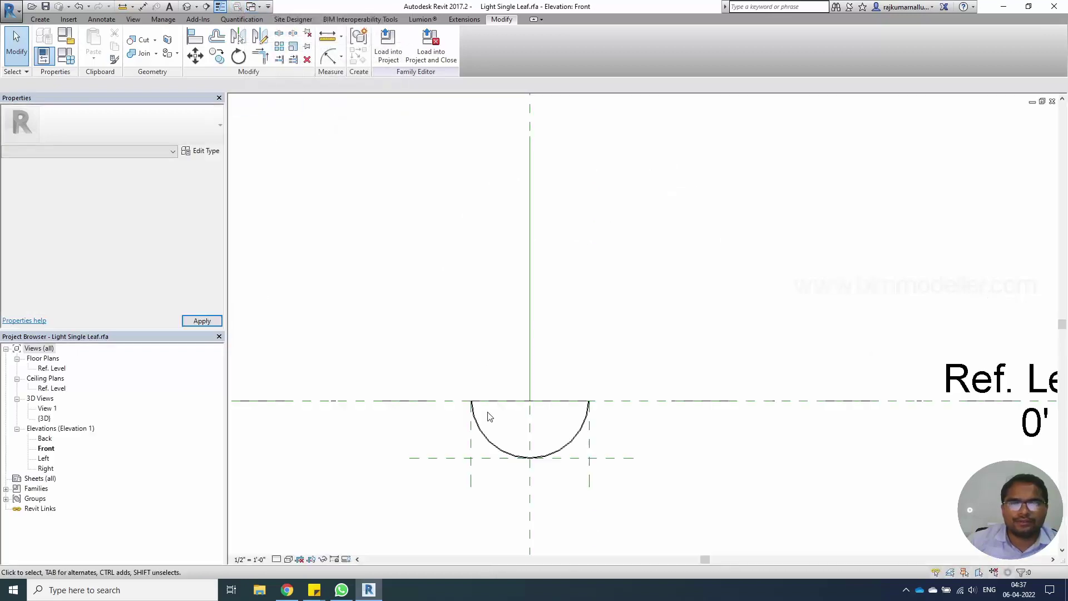
# - Load Light Single Leaf into the head family, place one centred about 35 mm below the horizontal reference plane in plan, and show it in 3D
pyautogui.click(388, 44)
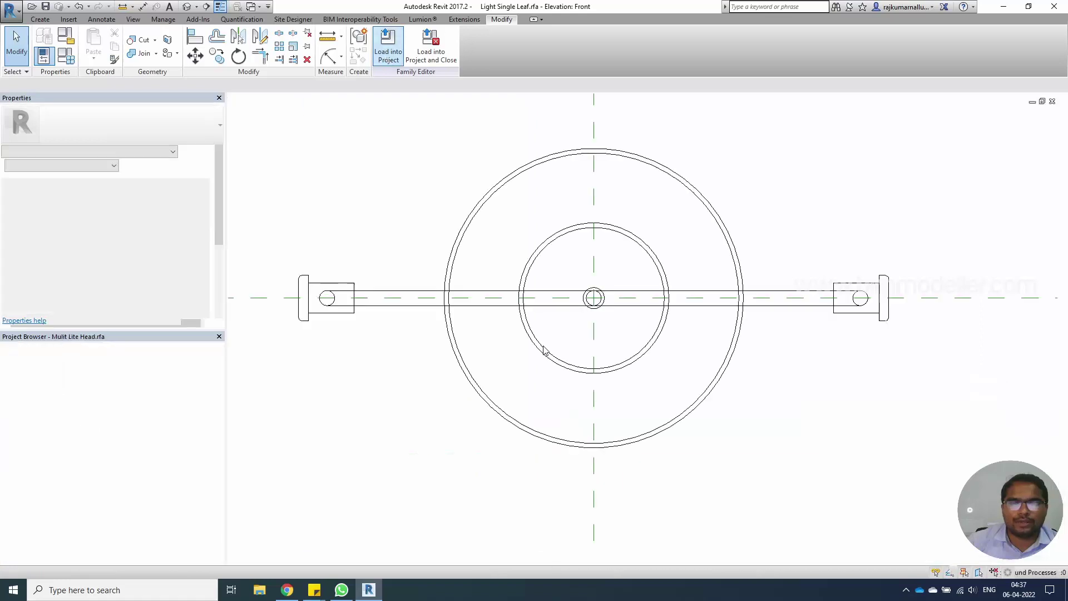
pyautogui.scroll(-3, 606, 362)
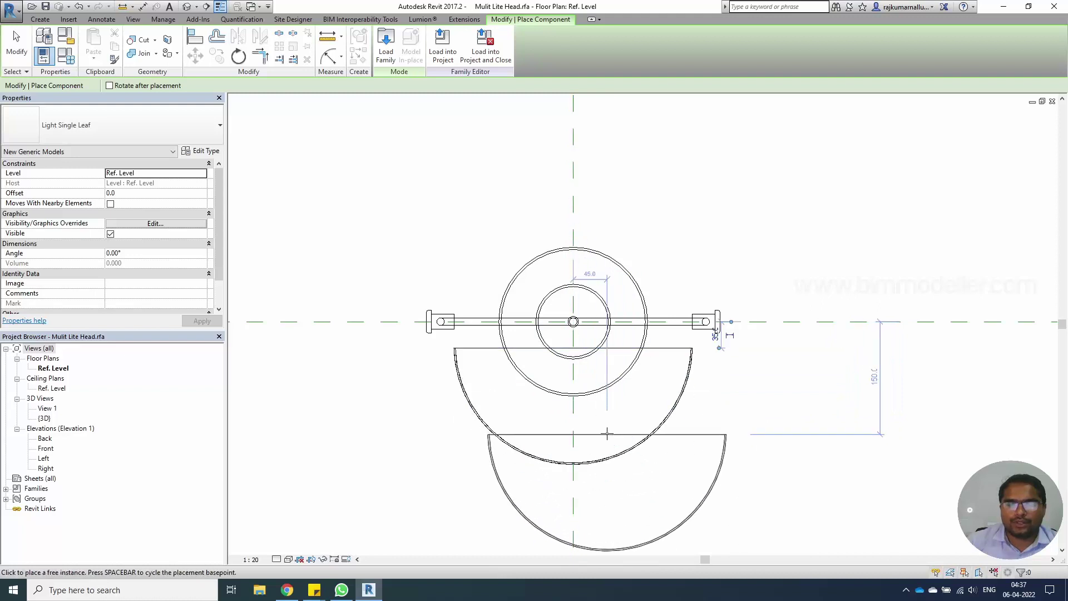
pyautogui.press('Escape')
pyautogui.click(187, 7)
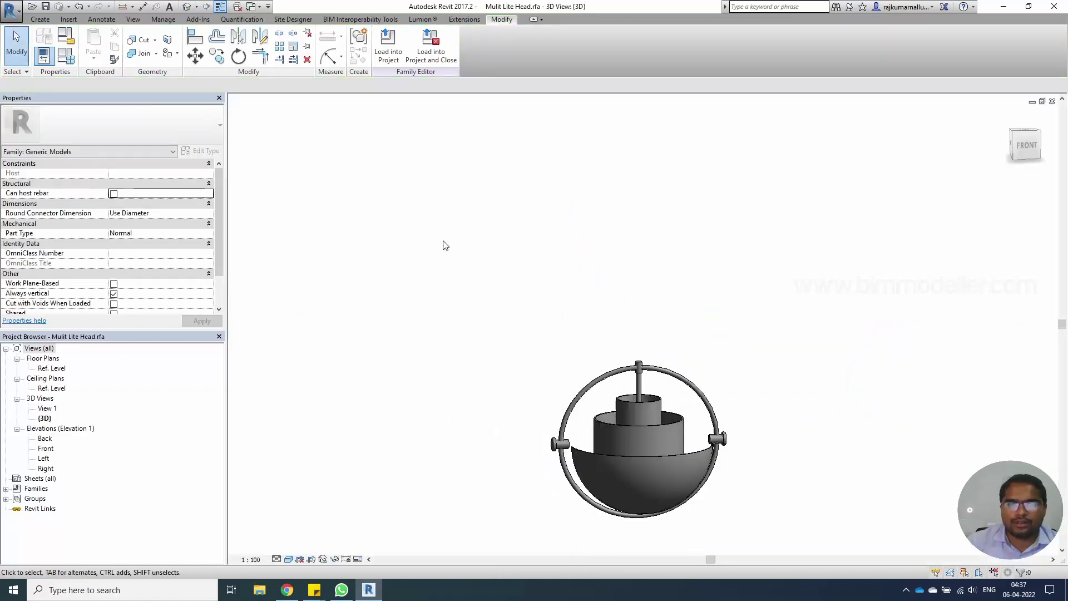
# - In the Ref. Level plan, align and lock the leaf's straight edge and centre to the horizontal and vertical reference planes
pyautogui.keyDown('shift'); pyautogui.moveTo(656, 479); pyautogui.dragTo(701, 489, button='middle'); pyautogui.keyUp('shift')
pyautogui.scroll(3, 679, 481)
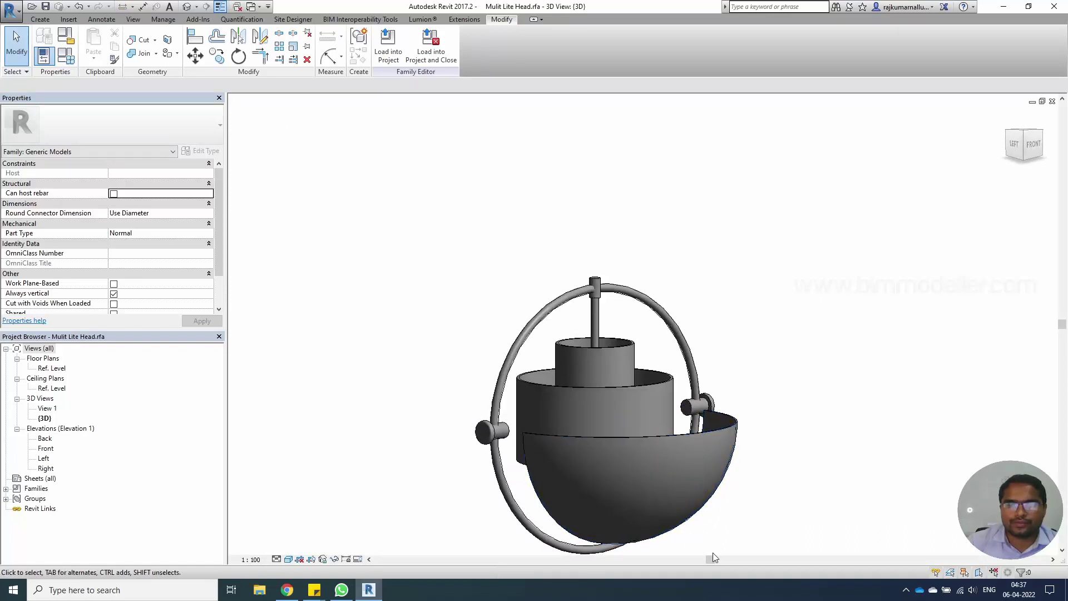
pyautogui.hotkey('ctrl', 'Tab')
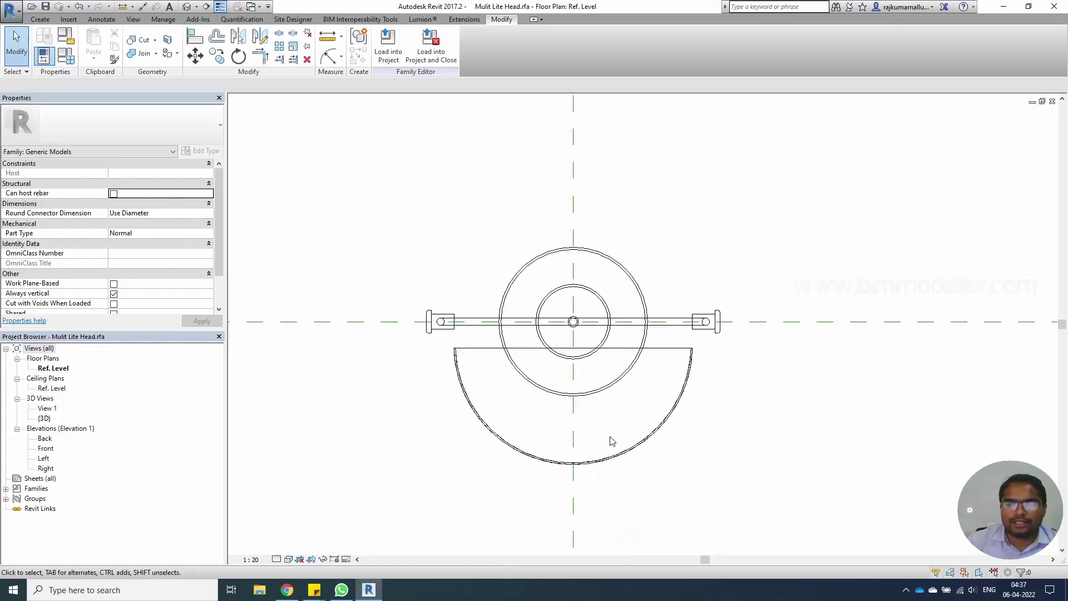
pyautogui.click(624, 452)
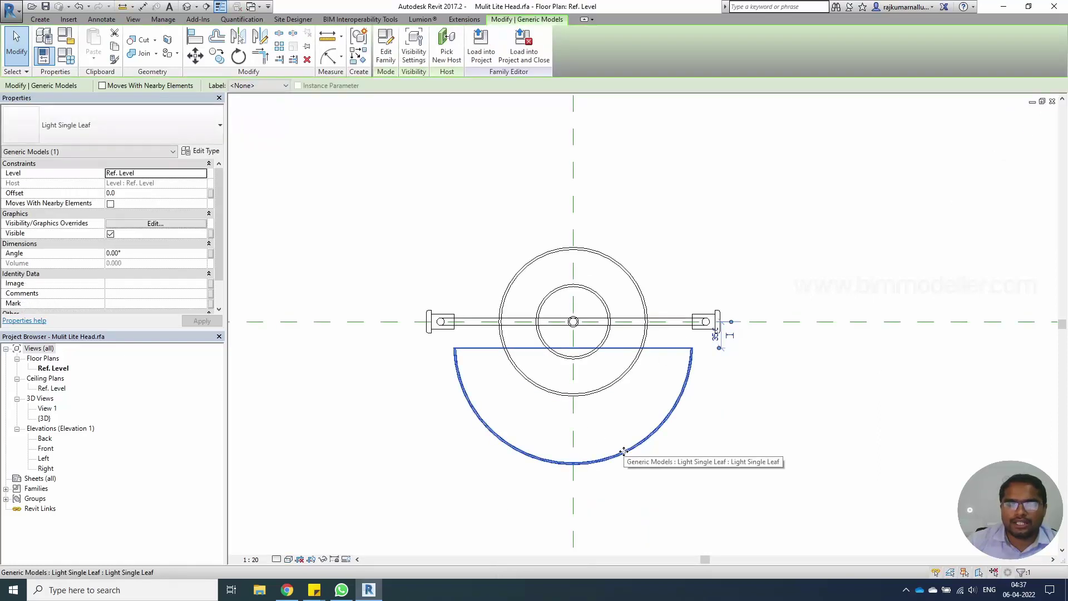
pyautogui.press('a')
pyautogui.press('l')
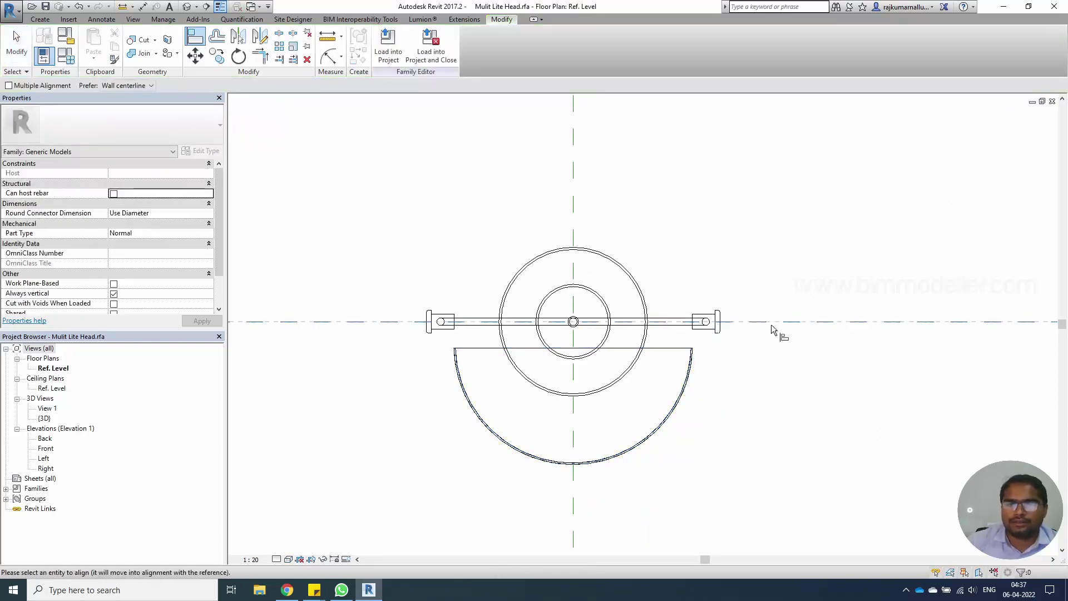
pyautogui.click(668, 350)
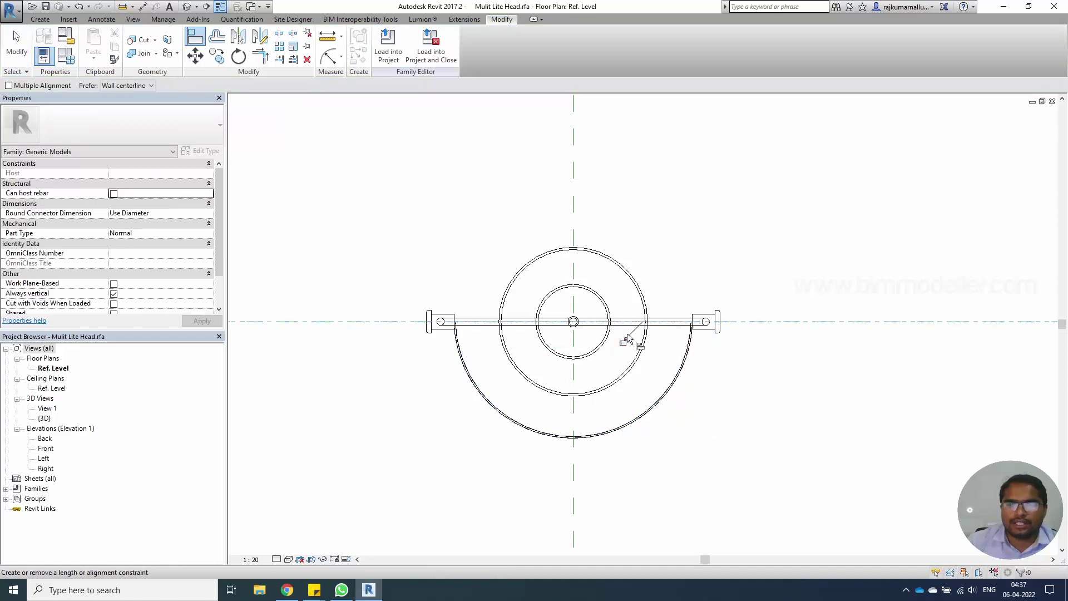
pyautogui.click(573, 441)
pyautogui.press('Escape')
pyautogui.press('Escape')
# - Set the nested Light Single Leaf's Angle to 45° in the Ref. Level plan
pyautogui.click(625, 424)
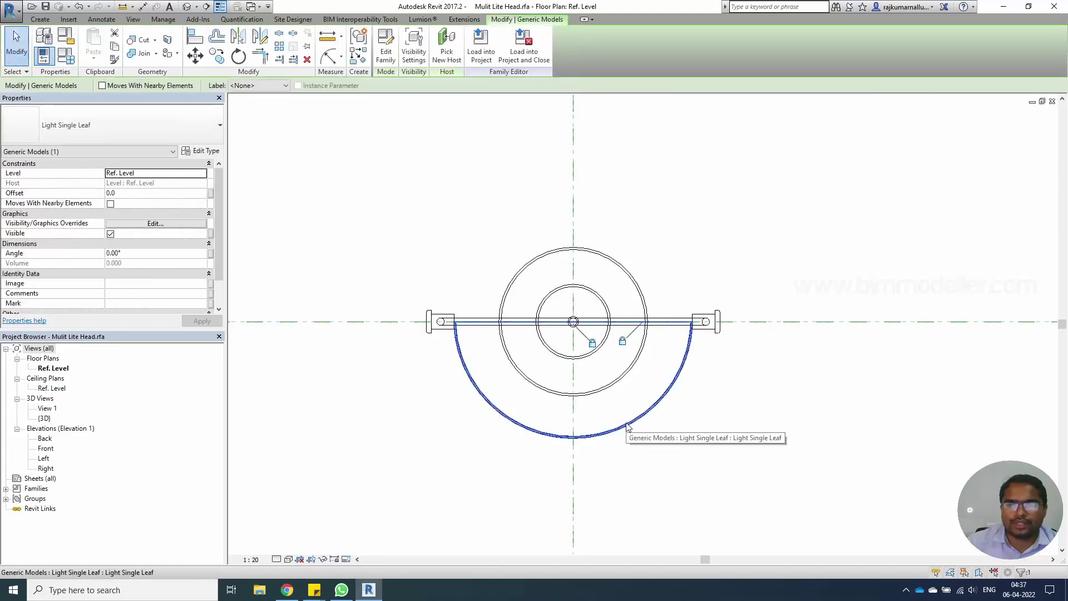
pyautogui.click(128, 253)
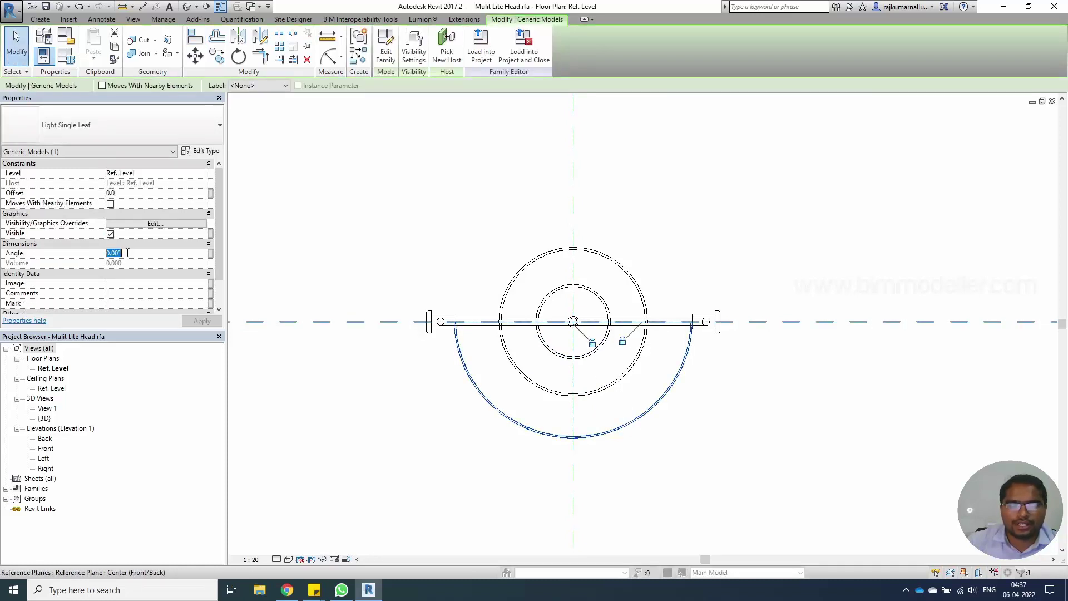
pyautogui.press('Return')
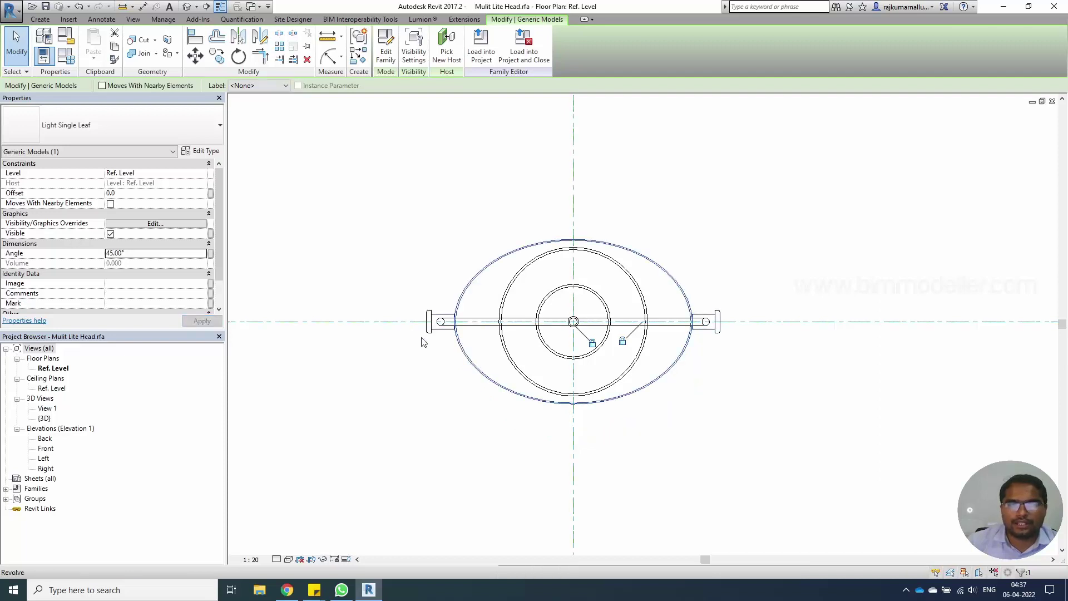
pyautogui.click(428, 428)
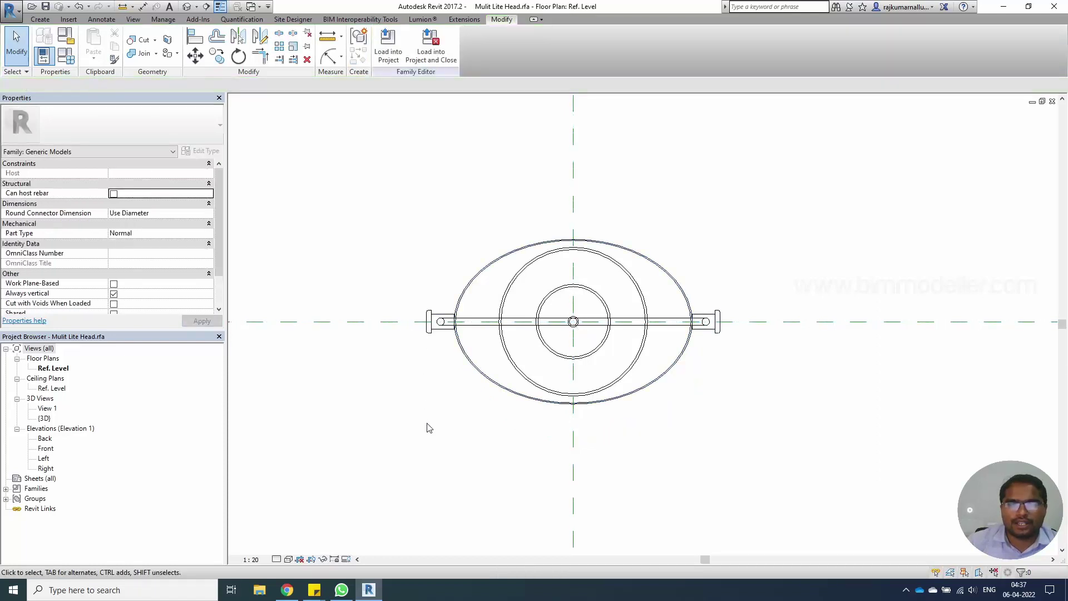
# - Set the nested leaf's Angle to 90° and inspect its rotated position in the 3D view
pyautogui.click(469, 370)
pyautogui.click(139, 254)
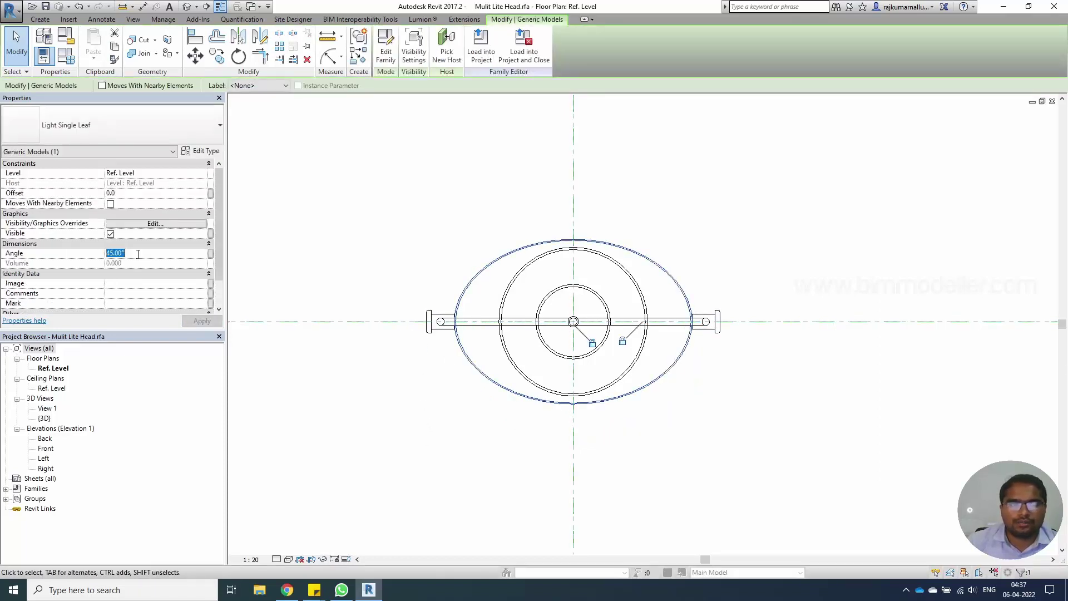
pyautogui.write('90')
pyautogui.click(441, 425)
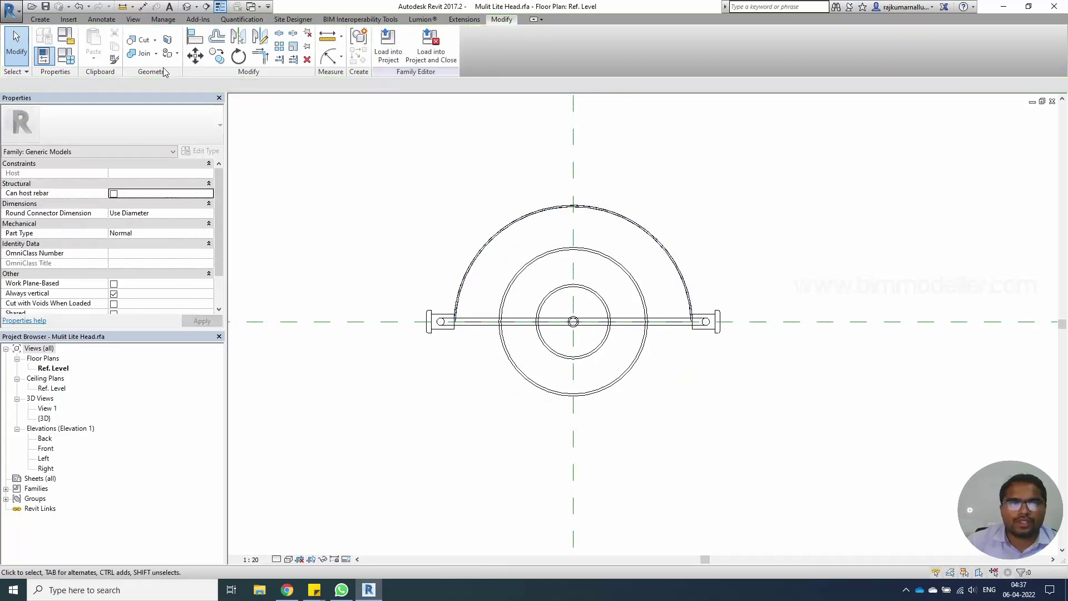
pyautogui.click(188, 11)
pyautogui.keyDown('shift'); pyautogui.moveTo(536, 448); pyautogui.dragTo(561, 453, button='middle'); pyautogui.keyUp('shift')
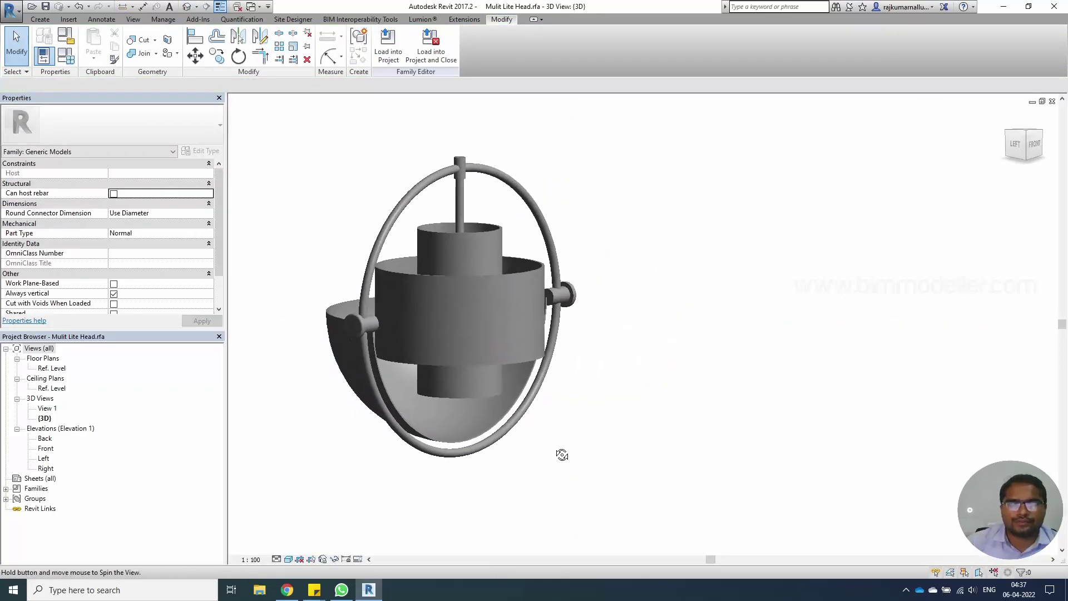
# - Set the nested leaf's Angle to 0° and inspect its position inside the ring in 3D
pyautogui.click(351, 387)
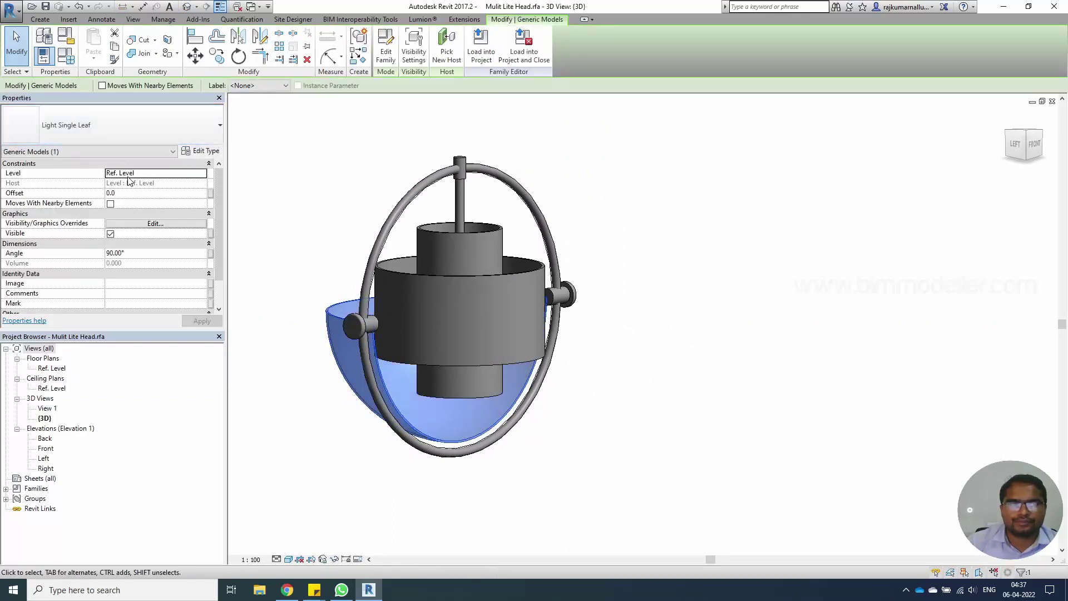
pyautogui.moveTo(413, 394); pyautogui.dragTo(461, 384, button='middle')
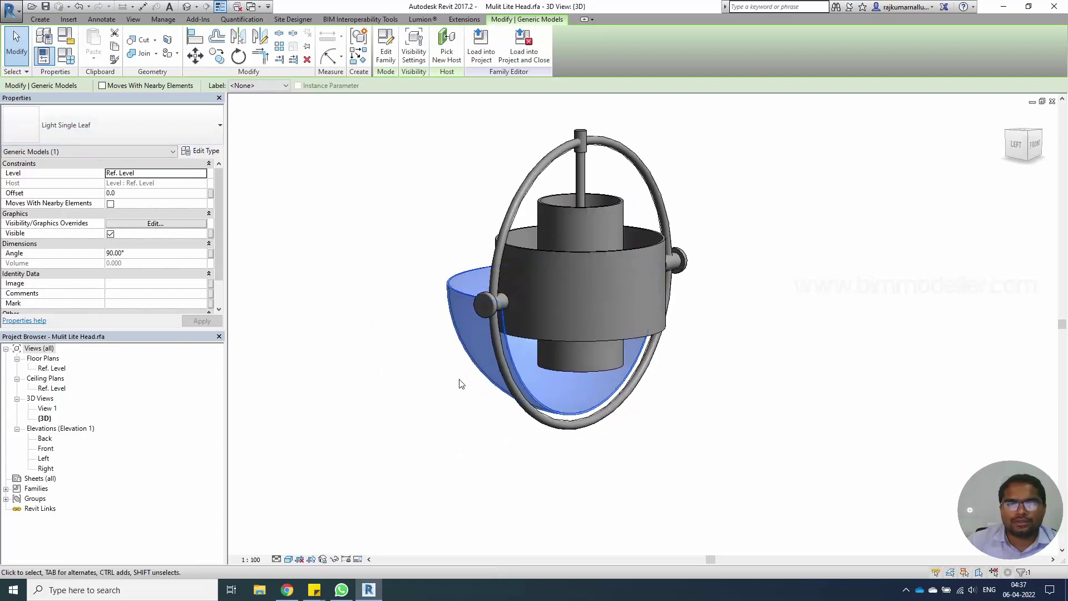
pyautogui.click(164, 253)
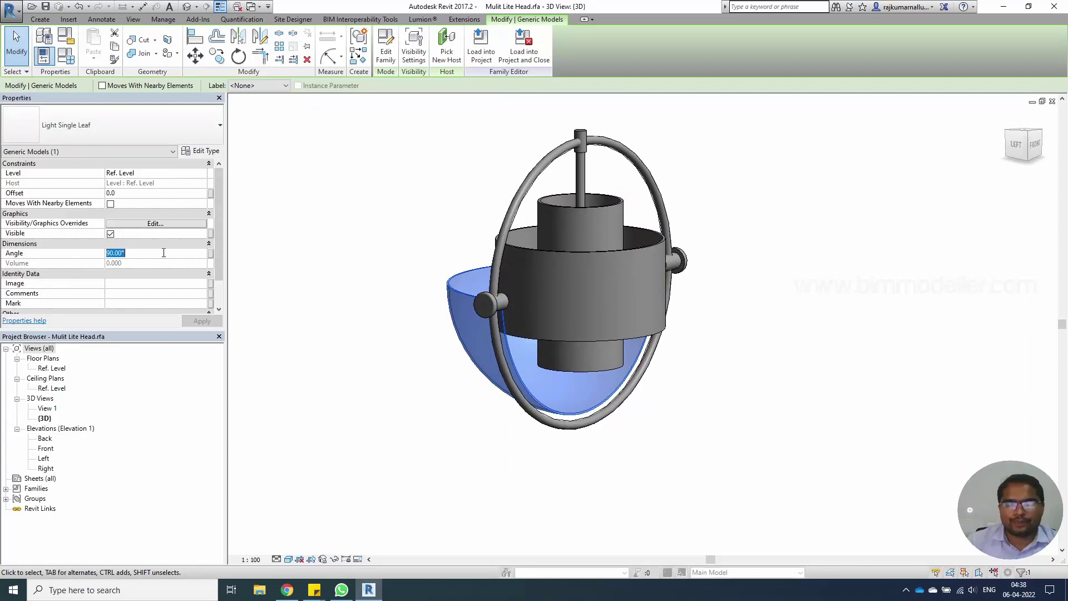
pyautogui.write('0')
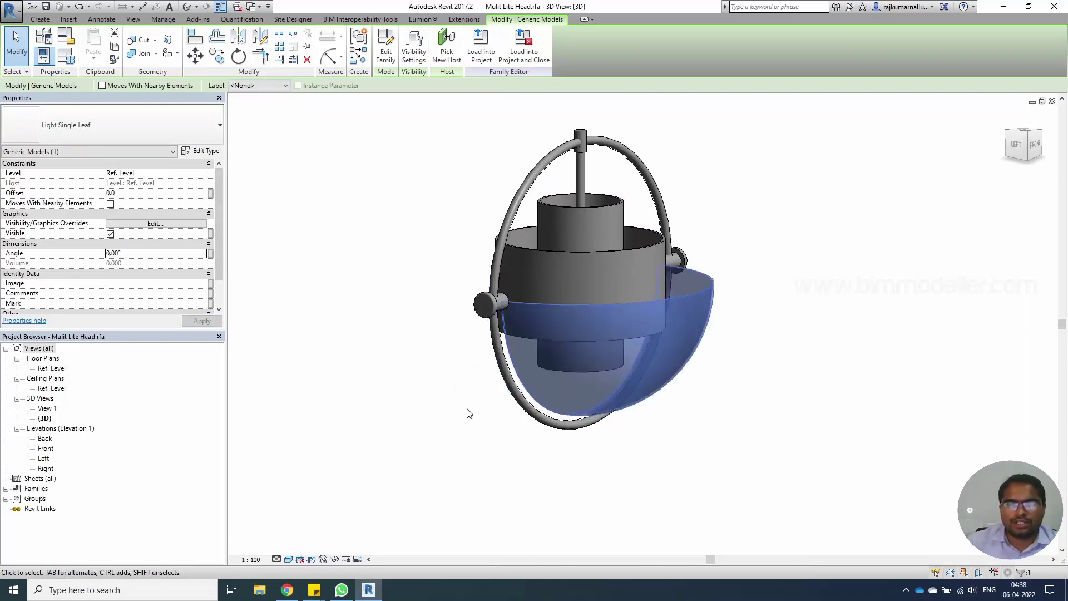
pyautogui.keyDown('shift'); pyautogui.moveTo(417, 396); pyautogui.dragTo(621, 374, button='middle'); pyautogui.keyUp('shift')
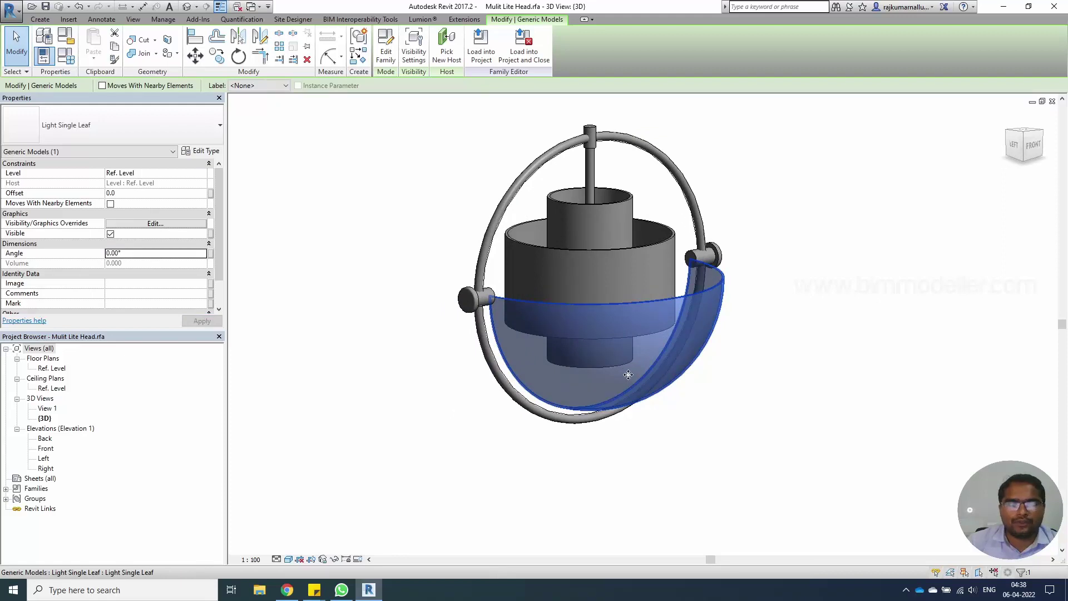
# - Open the nested Light Single Leaf family for editing and show it in its 3D view
pyautogui.hotkey('ctrl', 'Tab')
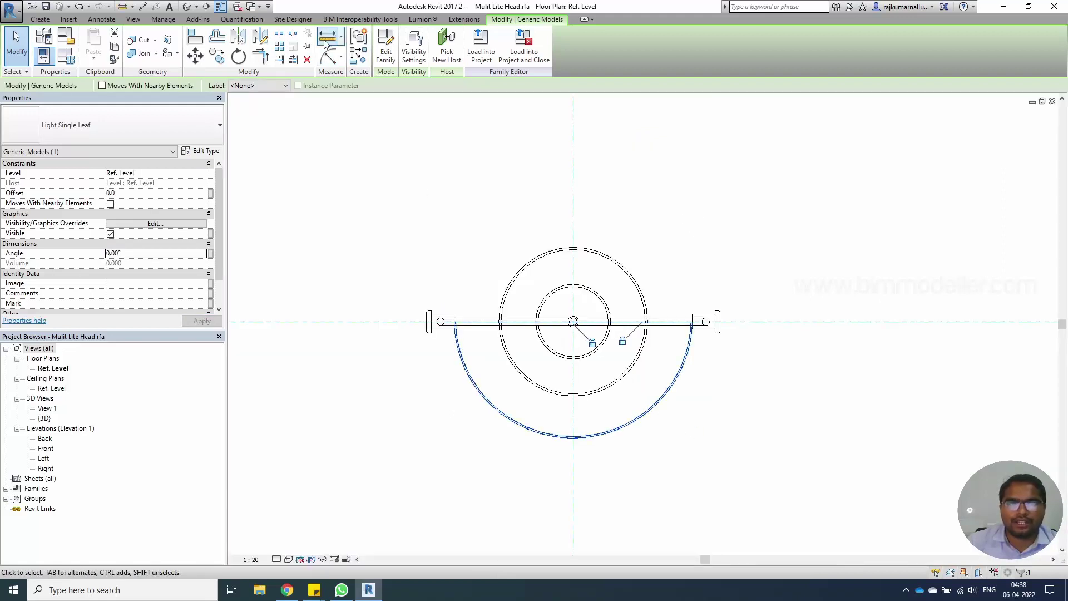
pyautogui.doubleClick(466, 300)
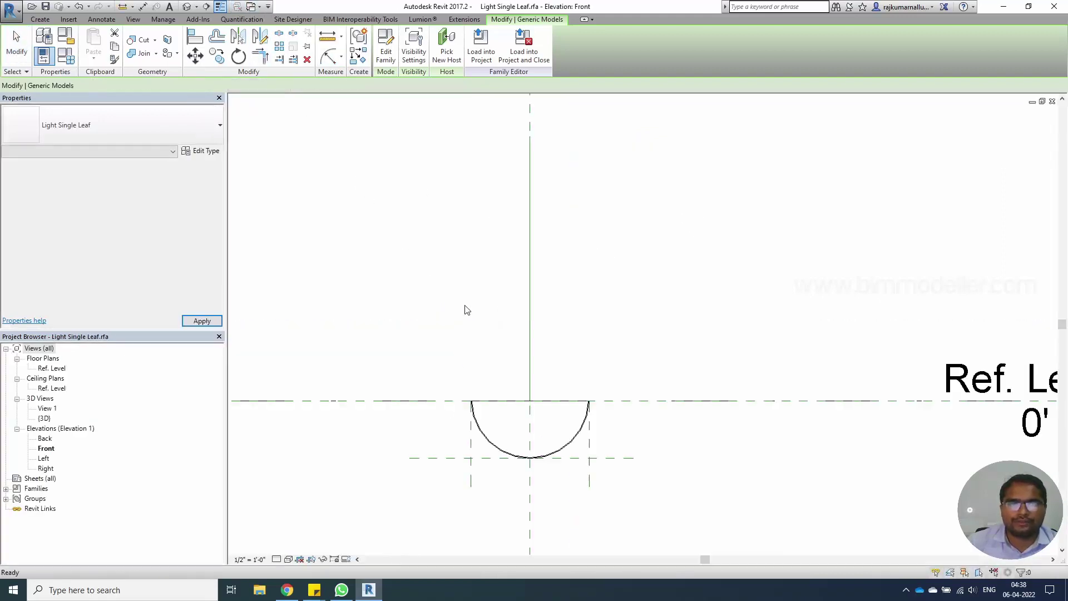
pyautogui.click(187, 7)
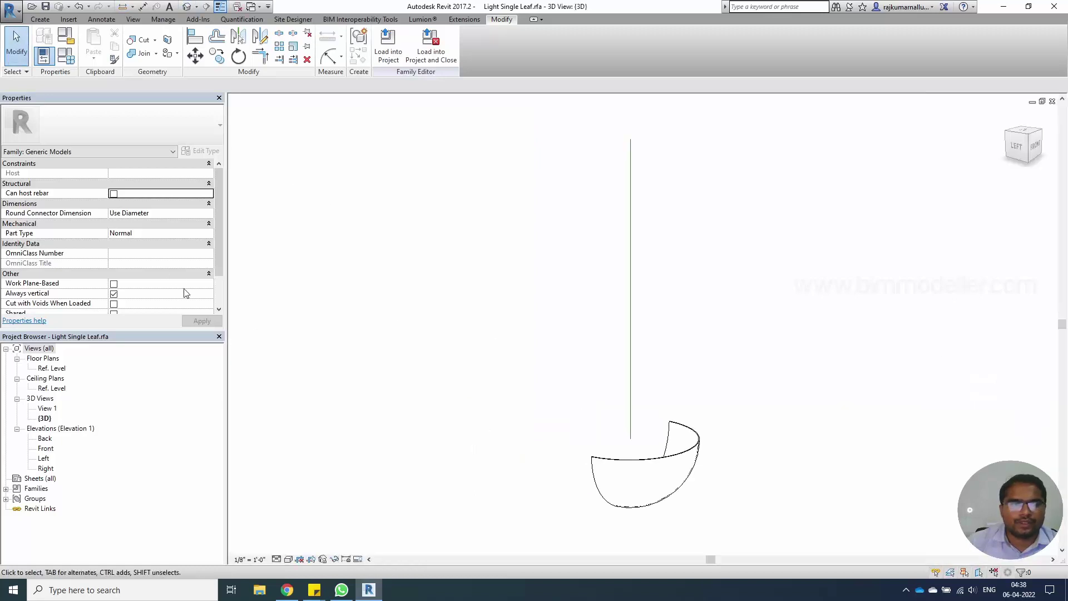
pyautogui.scroll(-1, 189, 266)
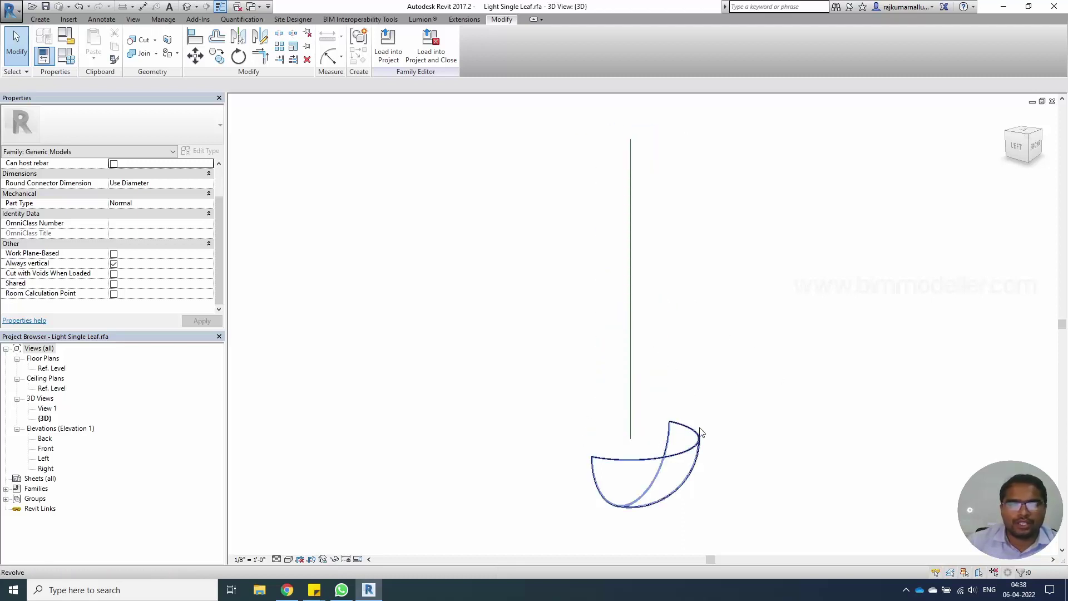
# - Set the leaf revolve's Start Angle to 0° and its End Angle to 90°
pyautogui.click(684, 439)
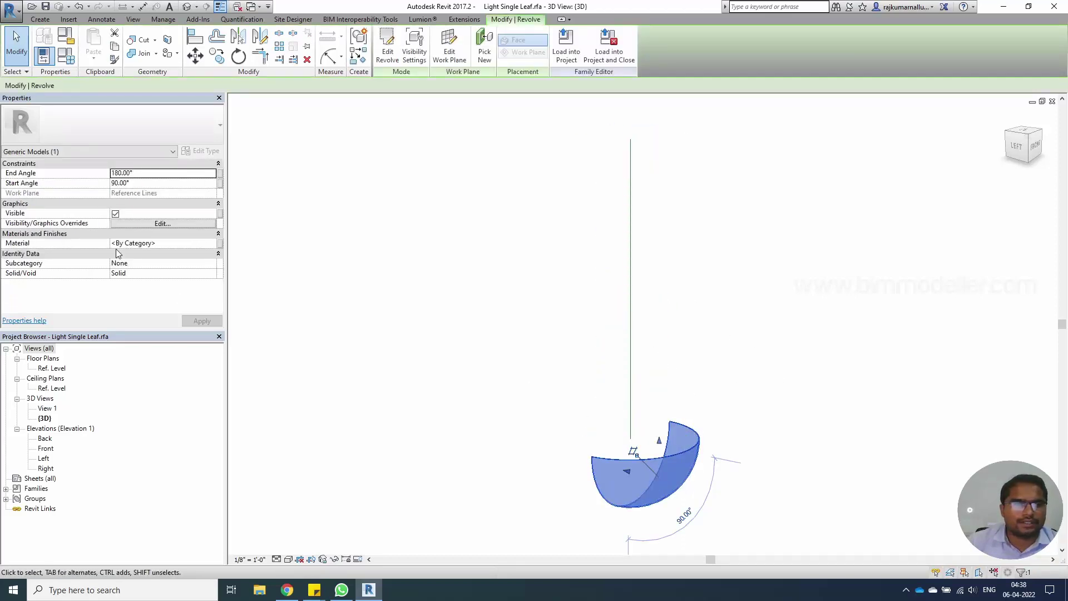
pyautogui.click(145, 182)
pyautogui.write('0')
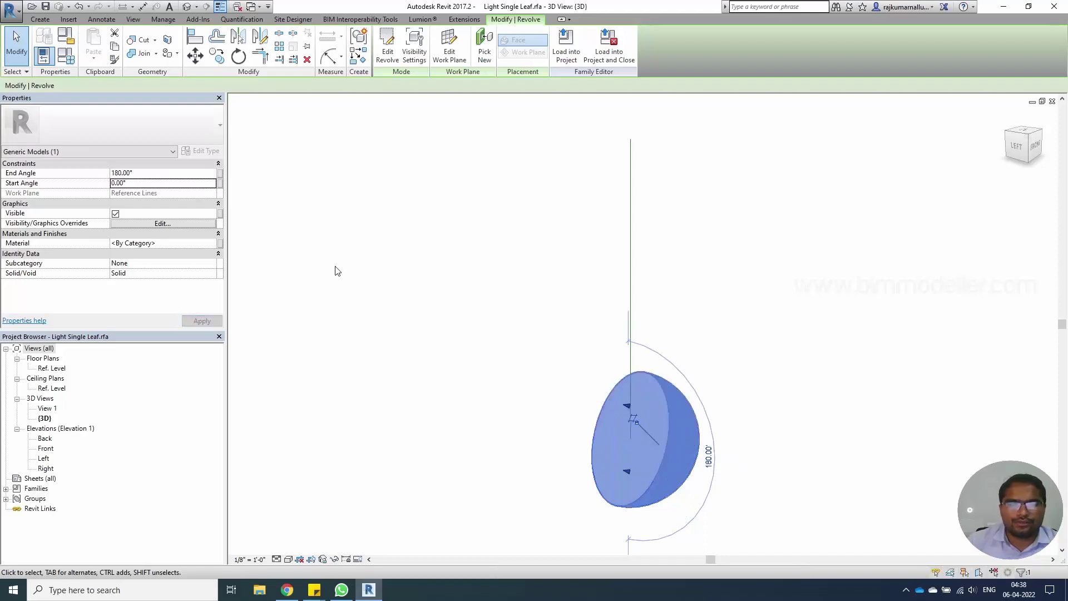
pyautogui.click(151, 175)
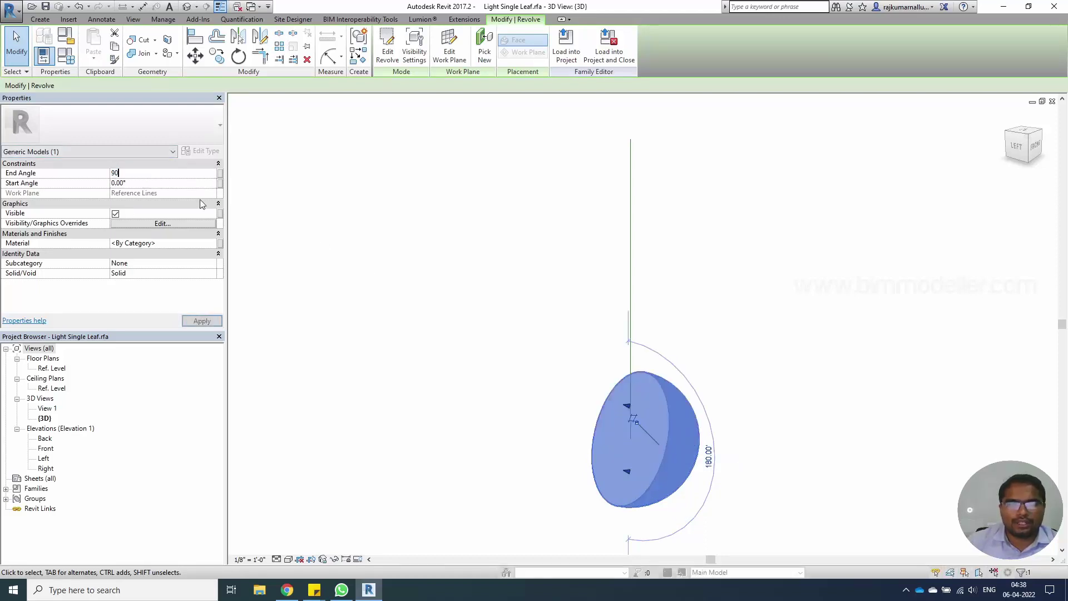
pyautogui.click(453, 345)
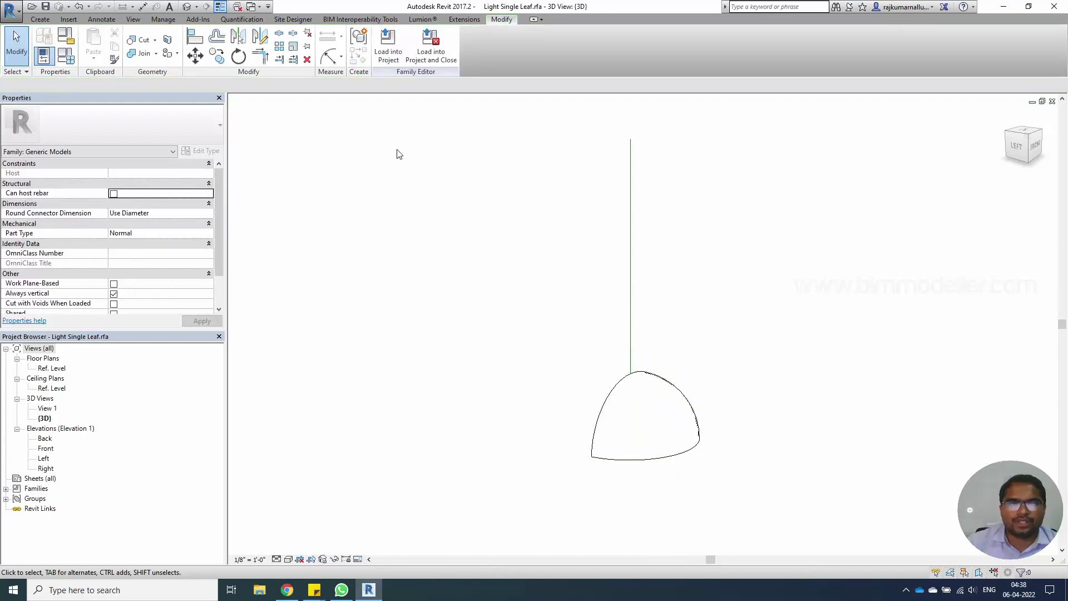
# - Reload Light Single Leaf into the head family, overwriting the existing version, and show the head in 3D
pyautogui.click(391, 56)
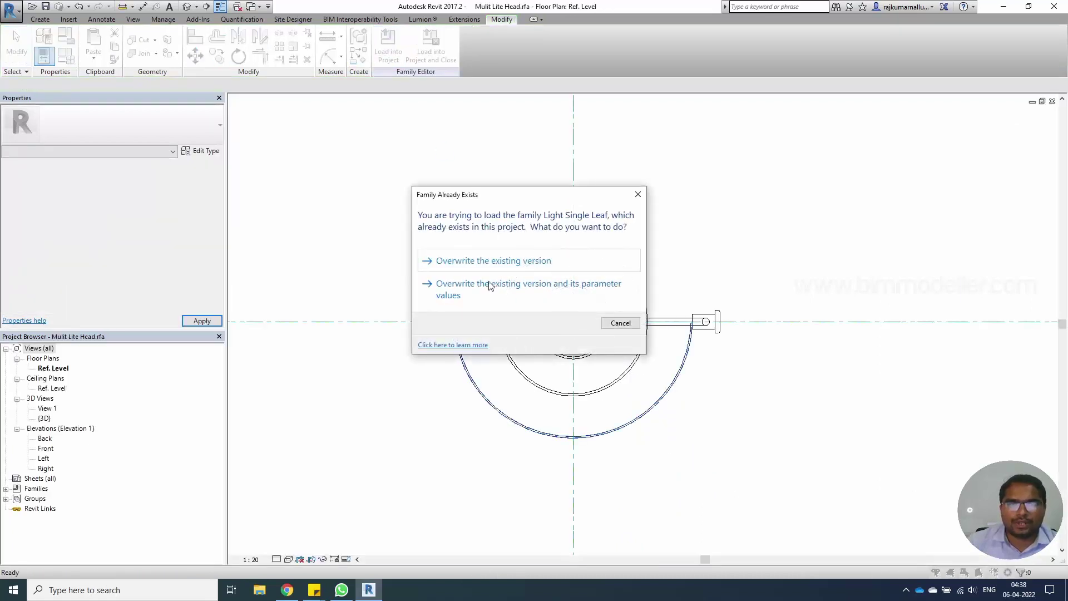
pyautogui.click(483, 261)
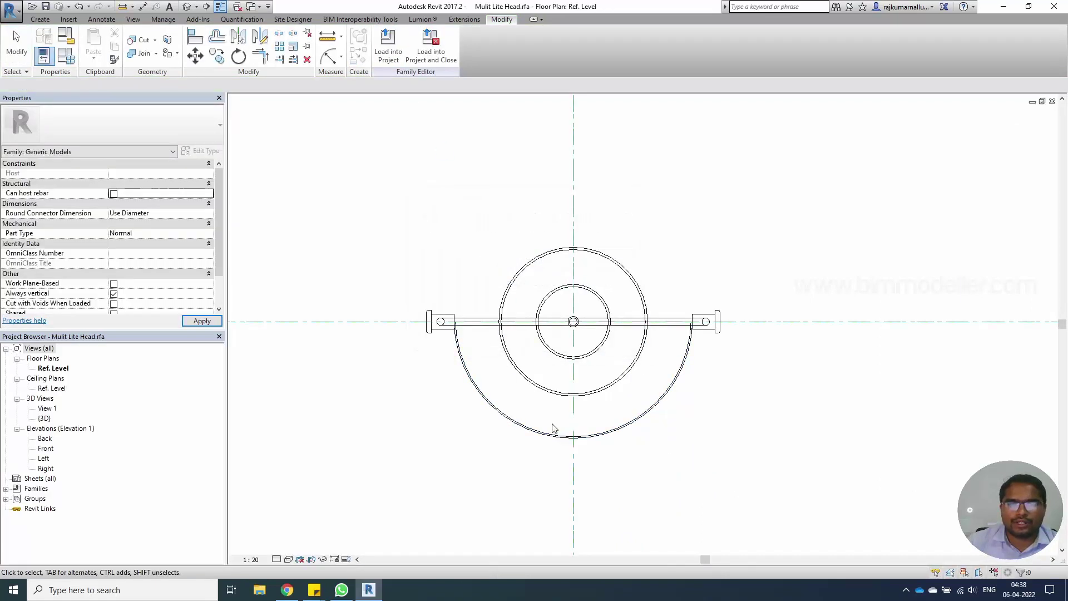
pyautogui.click(187, 6)
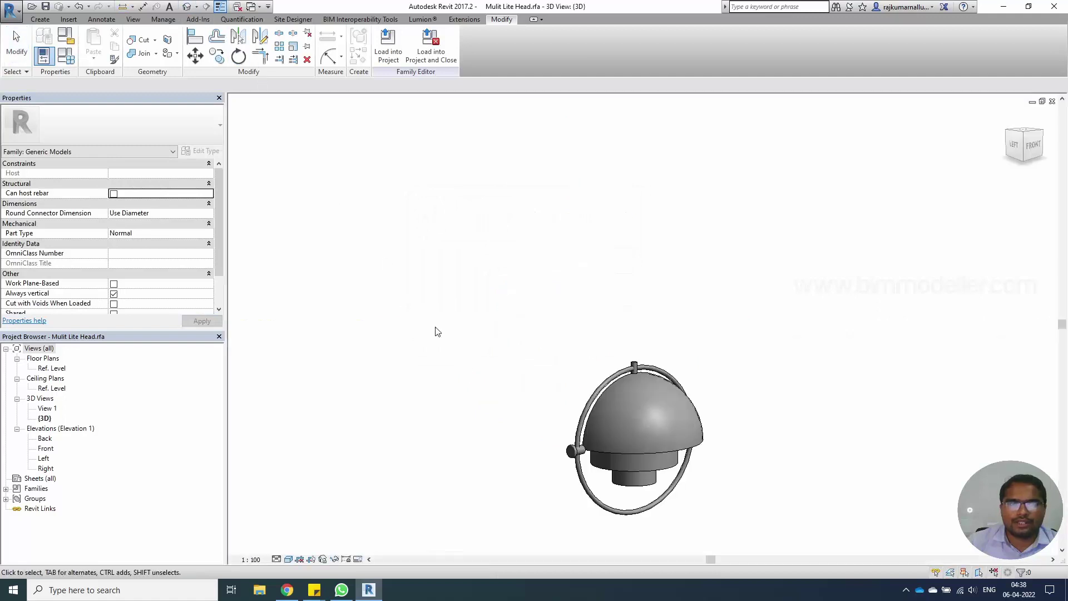
pyautogui.keyDown('shift'); pyautogui.moveTo(603, 471); pyautogui.dragTo(629, 490, button='middle'); pyautogui.keyUp('shift')
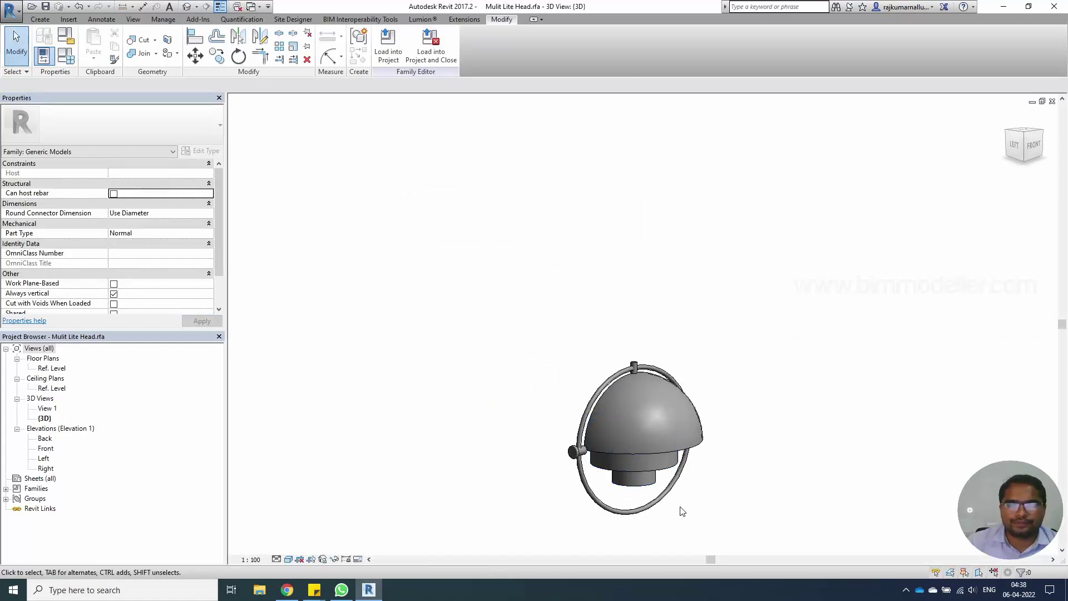
pyautogui.moveTo(687, 552); pyautogui.dragTo(640, 475, button='middle')
pyautogui.scroll(3, 644, 463)
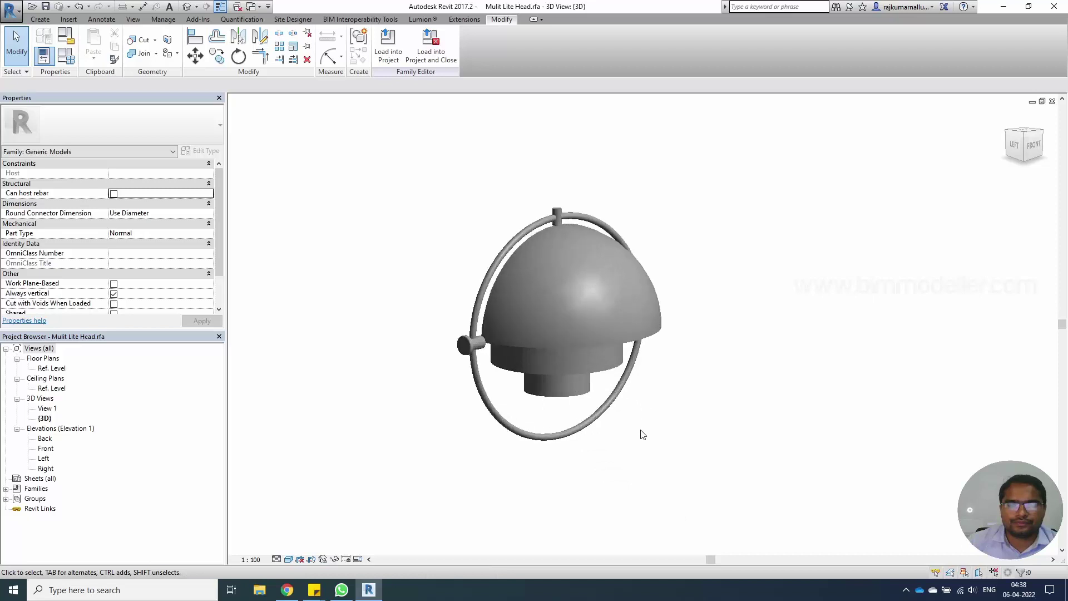
# - Select the reloaded leaf in 3D and set its Angle to 45°
pyautogui.click(635, 318)
pyautogui.keyDown('shift'); pyautogui.moveTo(672, 403); pyautogui.dragTo(703, 374, button='middle'); pyautogui.keyUp('shift')
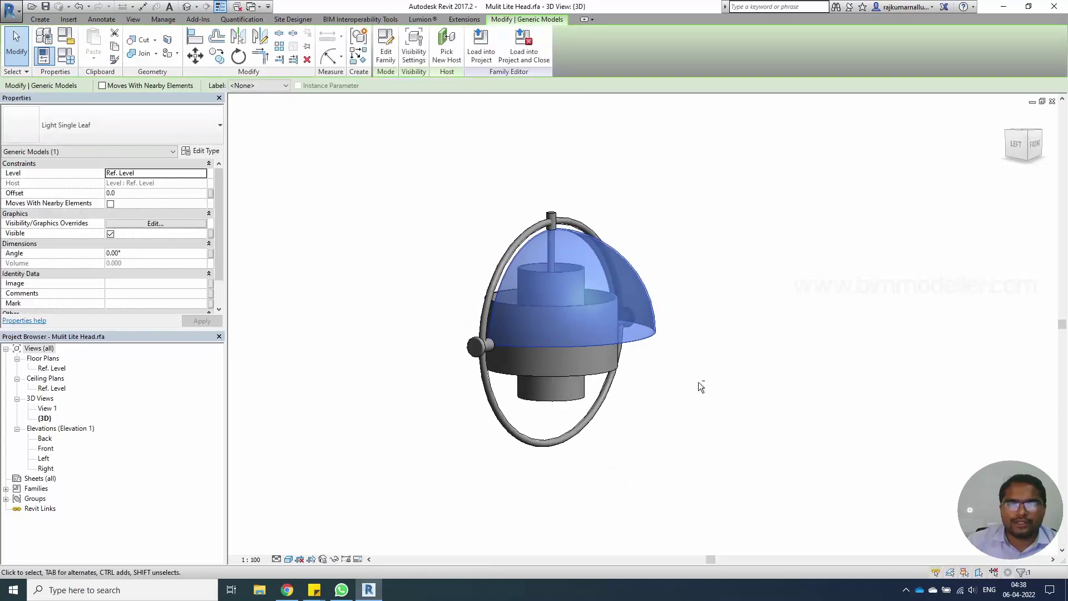
pyautogui.click(168, 254)
pyautogui.write('45')
pyautogui.press('Return')
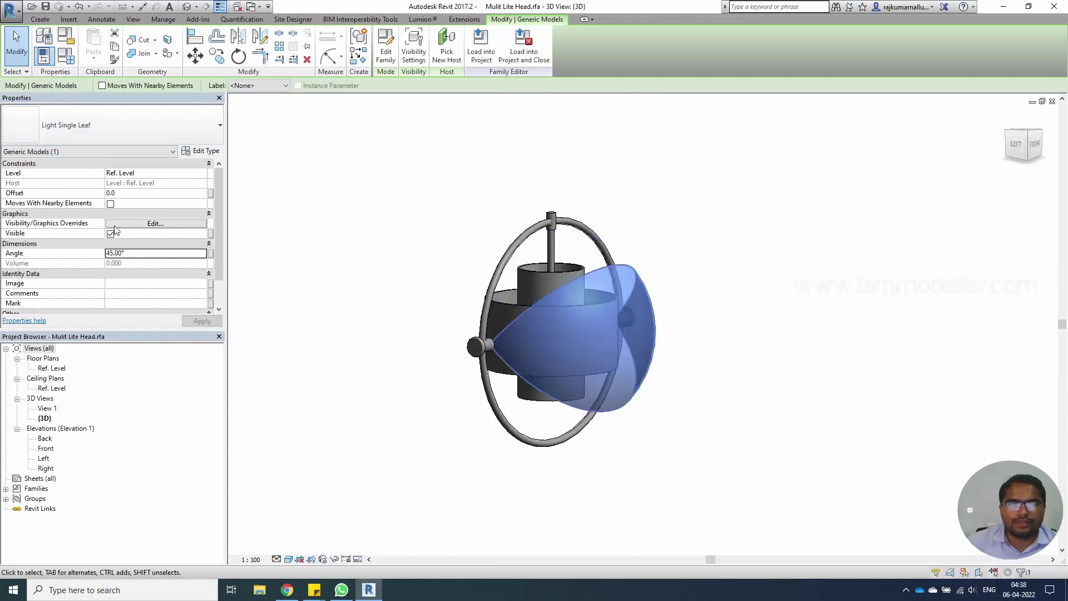
# - Set the selected leaf's Angle to 90°
pyautogui.click(148, 253)
pyautogui.write('90')
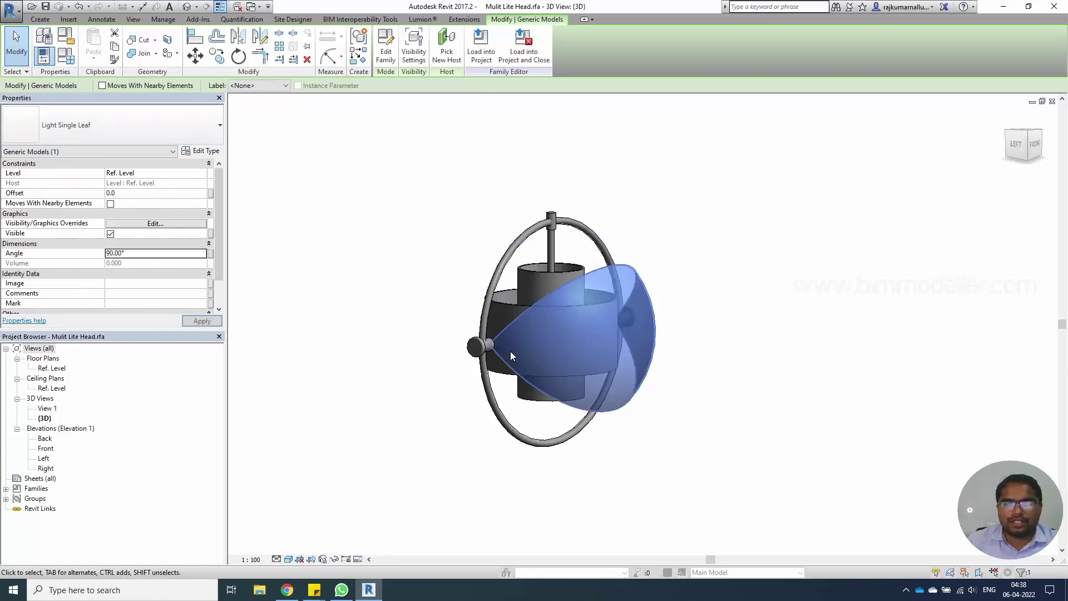
pyautogui.press('Return')
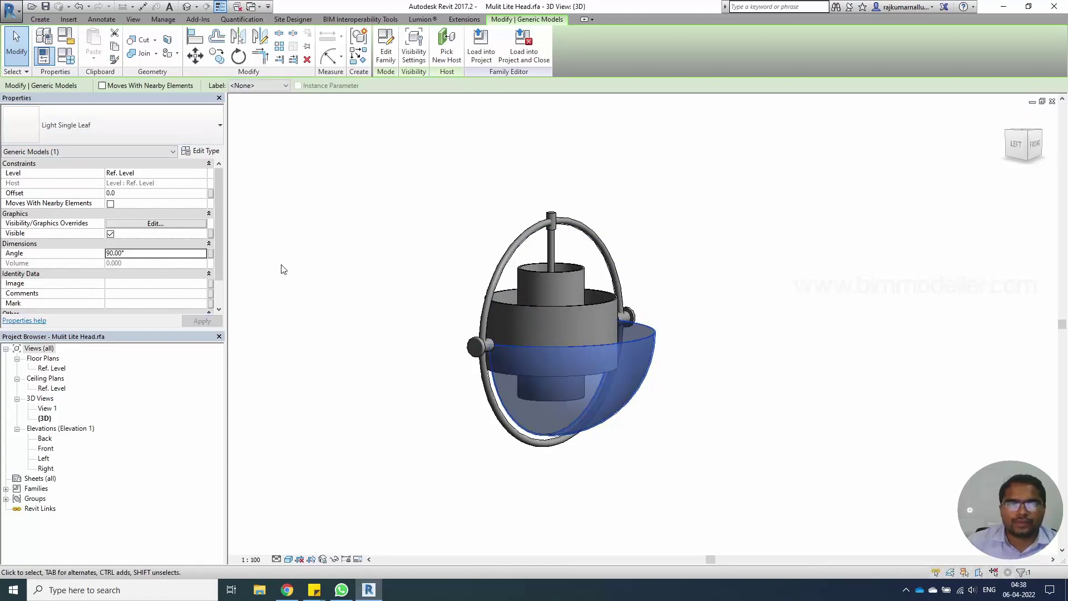
# - Associate the selected leaf's Angle with a new family type parameter named Angle 1, grouped under Dimensions
pyautogui.click(211, 254)
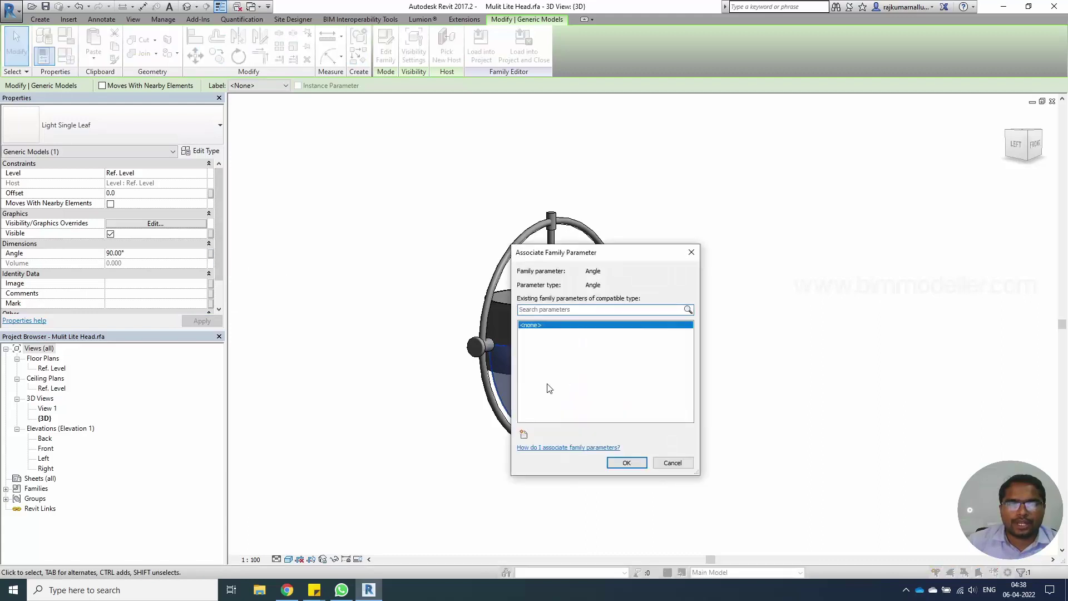
pyautogui.click(523, 435)
pyautogui.write('Angle 1')
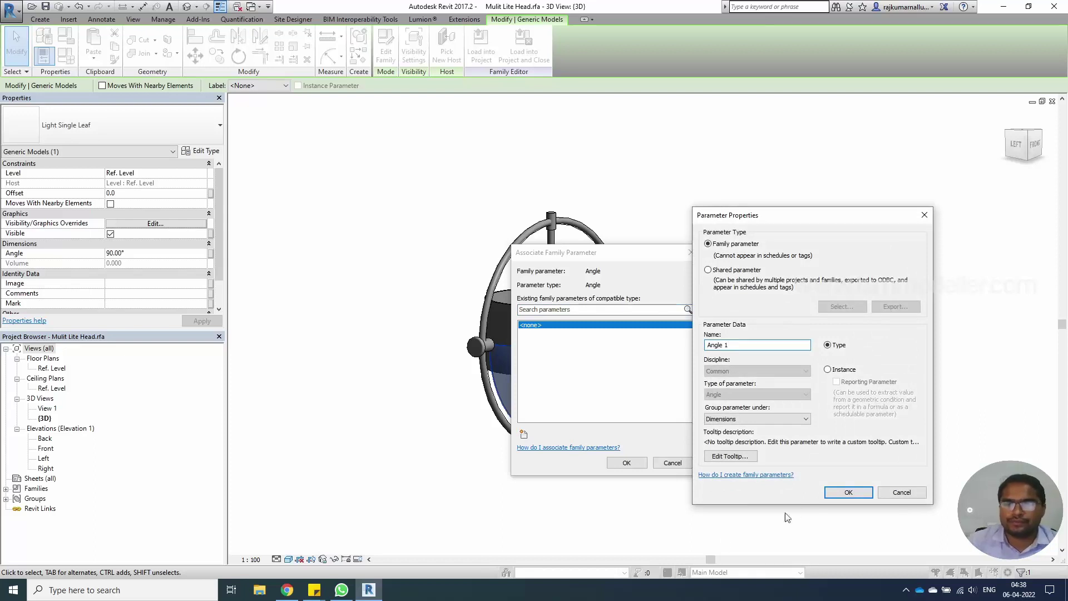
pyautogui.click(841, 493)
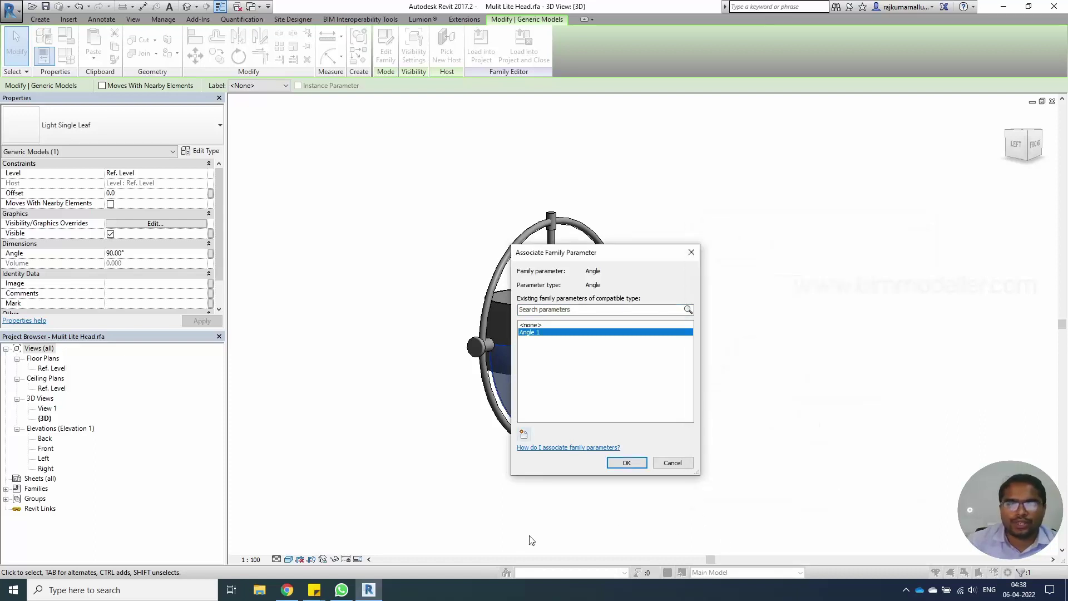
pyautogui.click(619, 466)
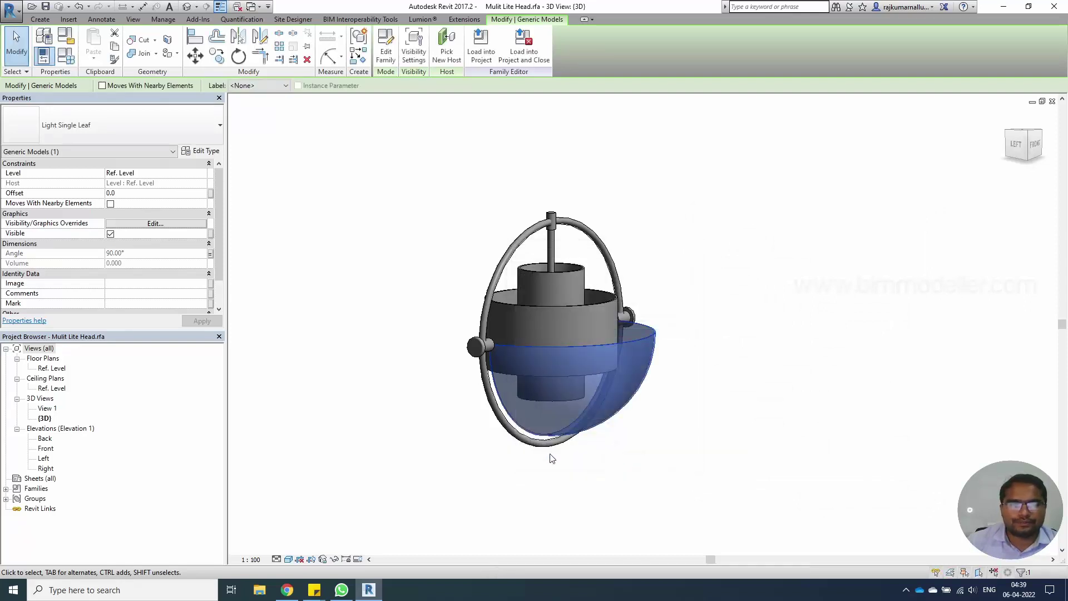
pyautogui.click(330, 318)
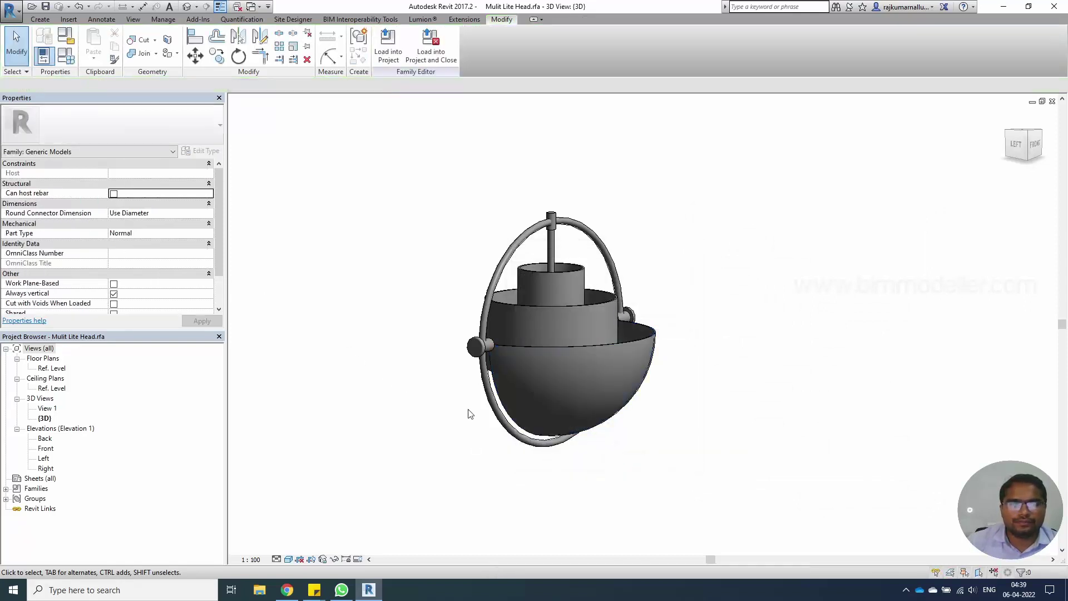
# - Place a second Light Single Leaf in the Ref. Level plan, on the opposite side of the head from the existing leaf
pyautogui.doubleClick(56, 371)
pyautogui.click(626, 427)
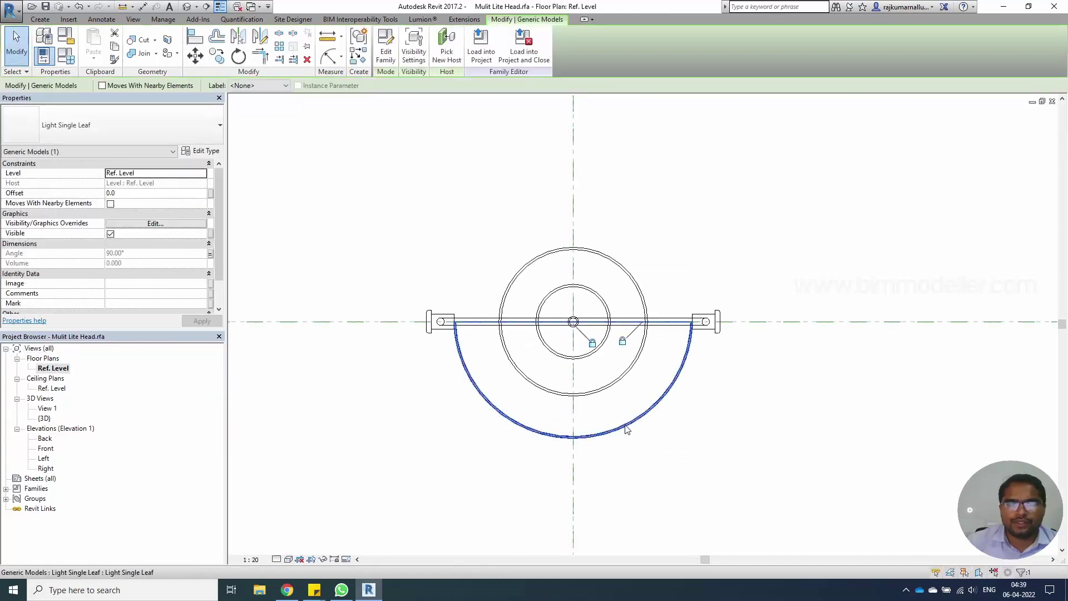
pyautogui.press('c')
pyautogui.press('s')
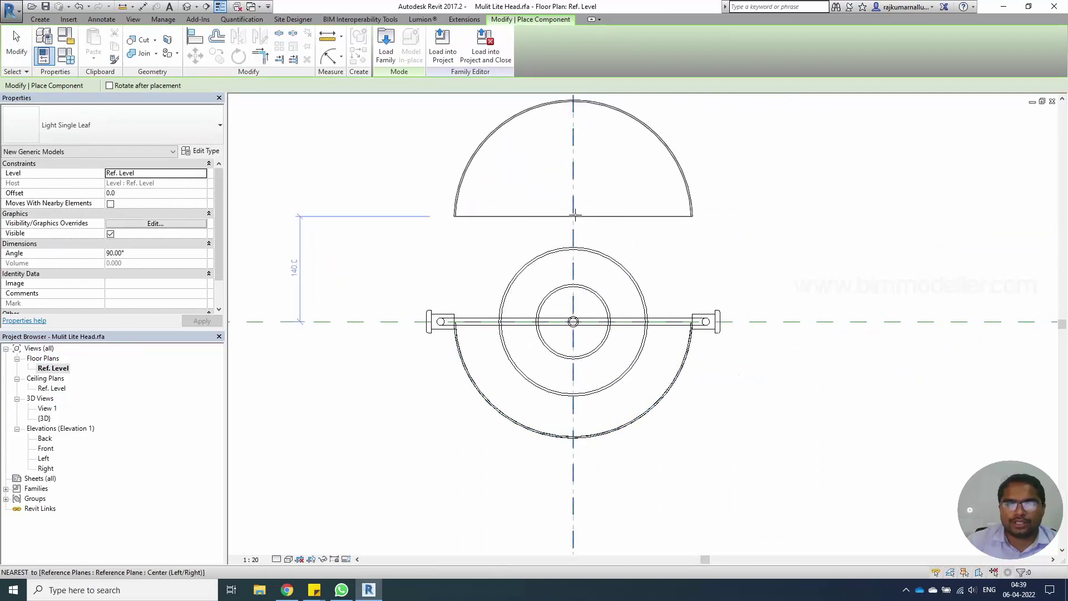
pyautogui.click(626, 209)
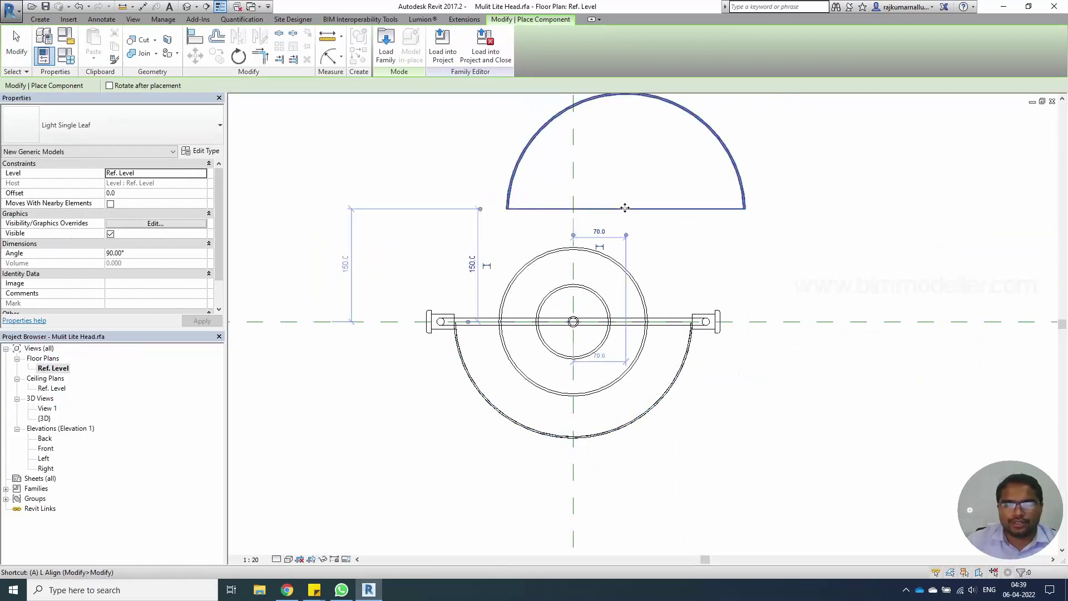
# - Align the second leaf to both center reference planes and lock the alignments
pyautogui.press('a')
pyautogui.press('l')
pyautogui.click(572, 189)
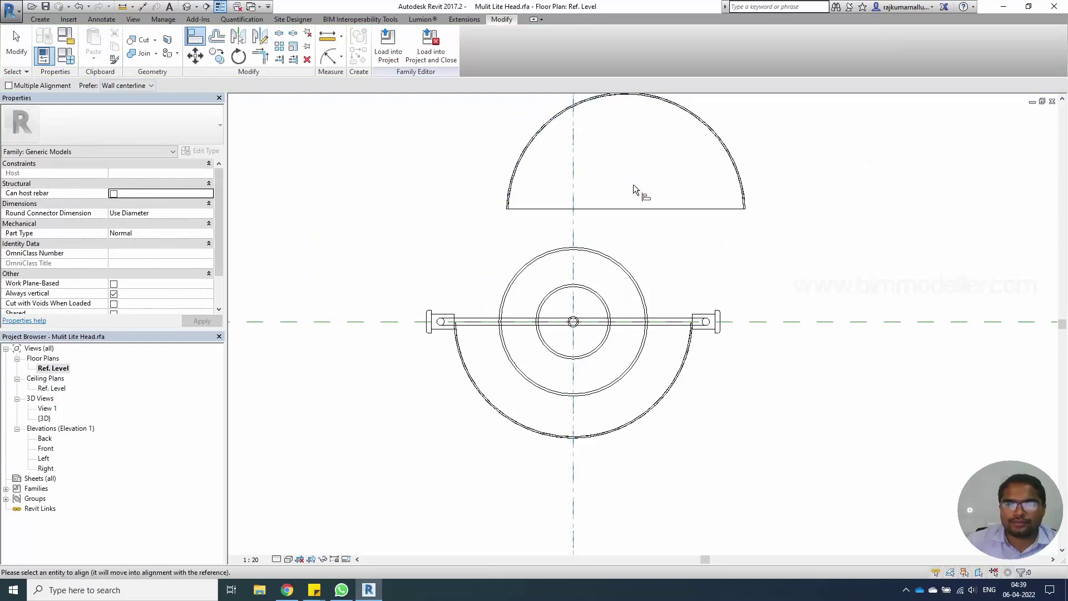
pyautogui.click(626, 183)
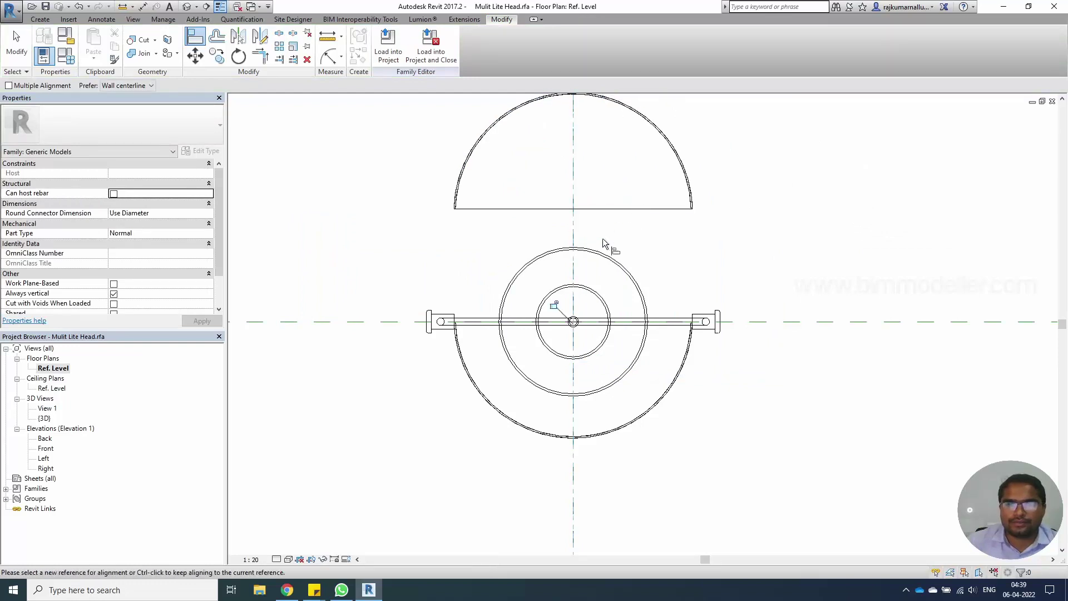
pyautogui.click(762, 322)
pyautogui.click(631, 211)
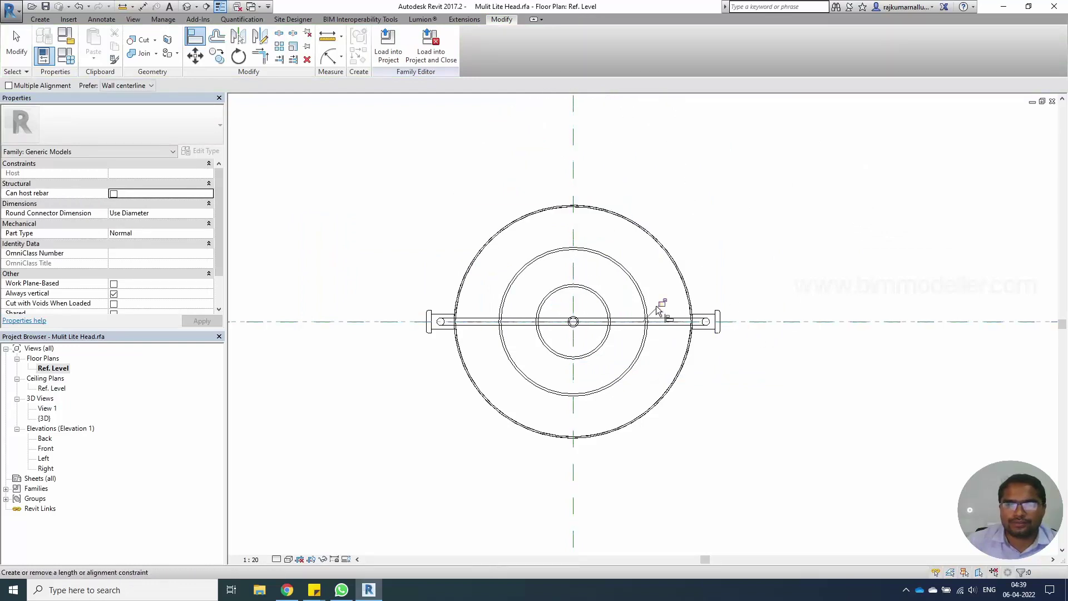
pyautogui.press('Escape')
# - Show the second leaf in 3D and associate its Angle with a new family type parameter named Angle 2
pyautogui.click(695, 278)
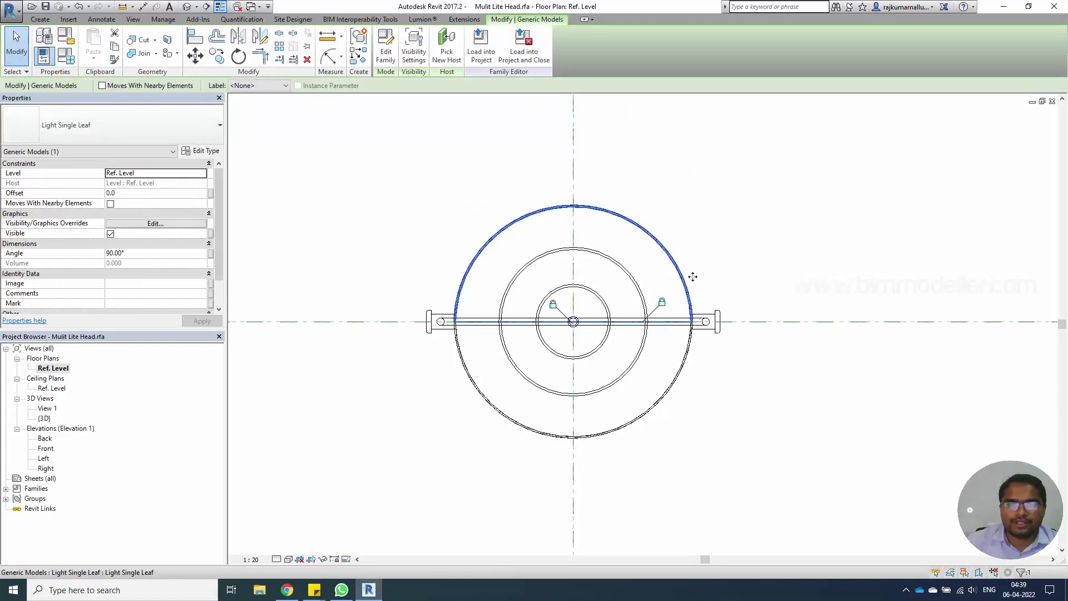
pyautogui.click(169, 252)
pyautogui.click(187, 7)
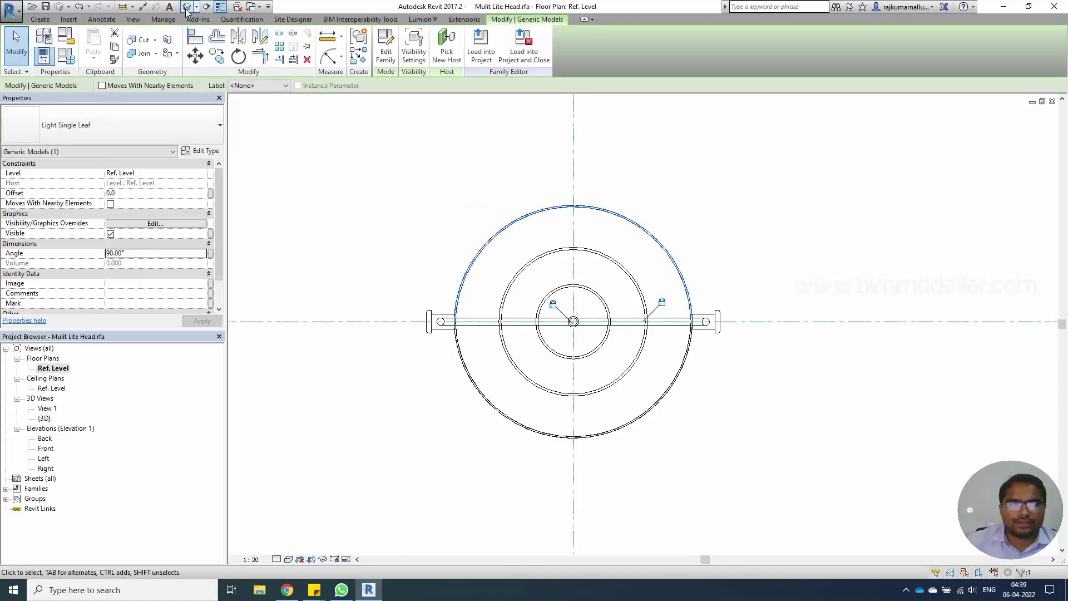
pyautogui.click(451, 365)
pyautogui.keyDown('shift'); pyautogui.moveTo(460, 410); pyautogui.dragTo(446, 425, button='middle'); pyautogui.keyUp('shift')
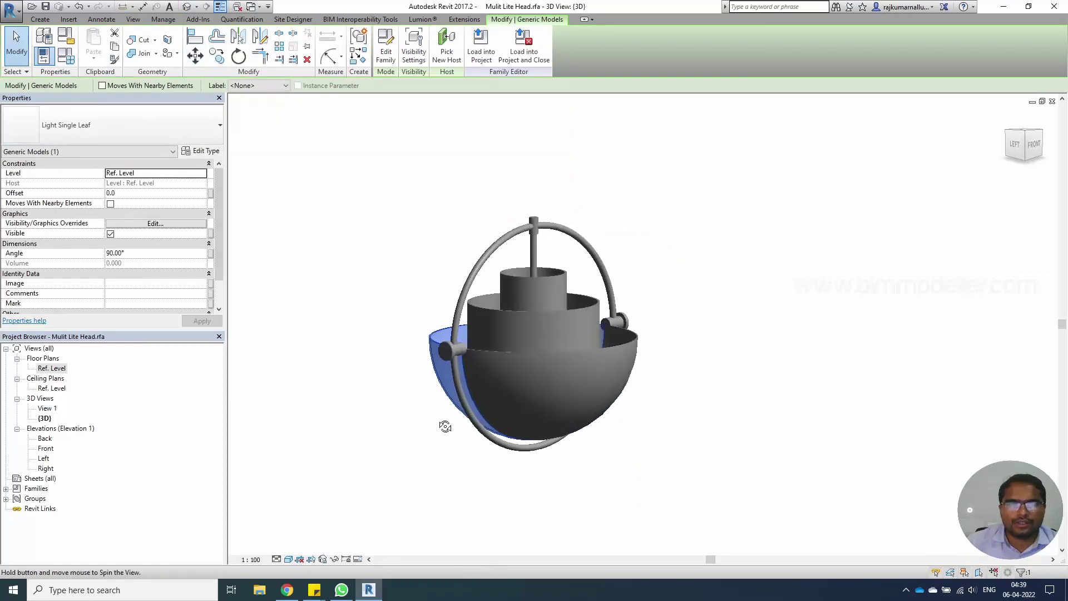
pyautogui.click(211, 254)
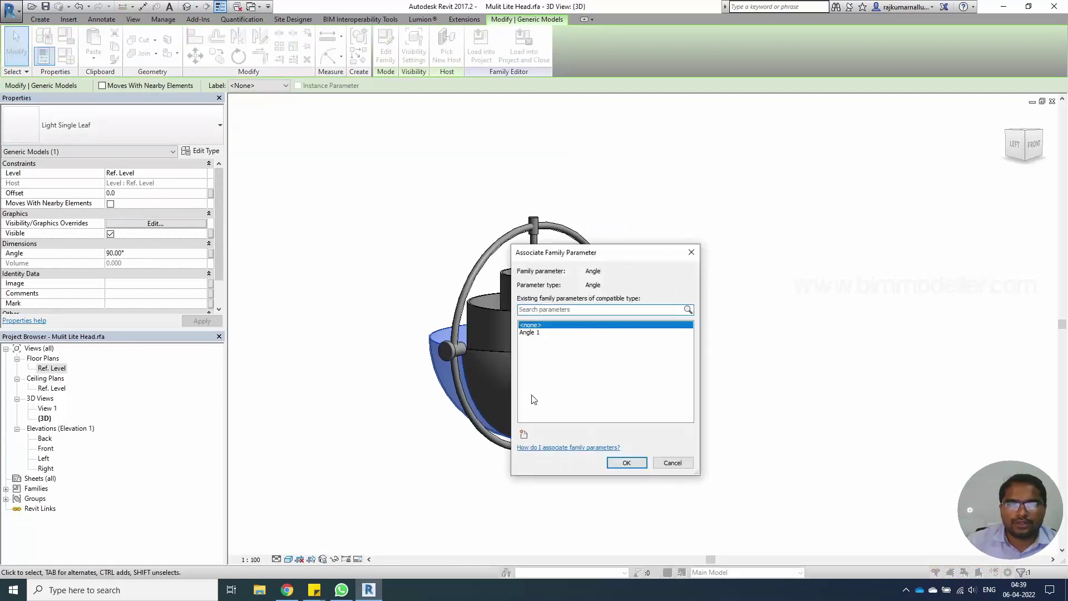
pyautogui.click(523, 435)
pyautogui.write('Angle 2')
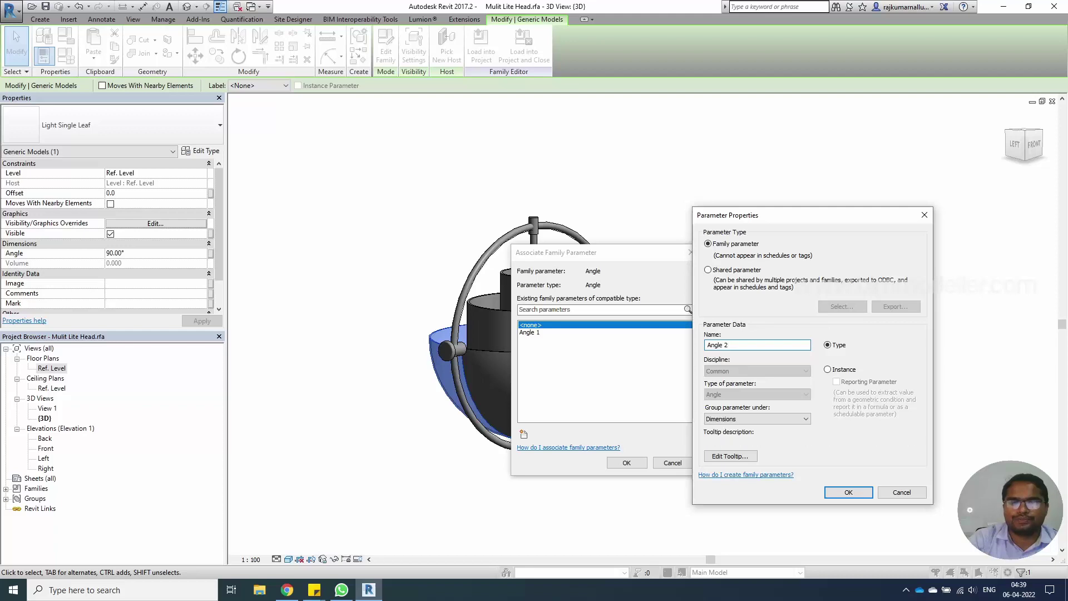
pyautogui.press('Return')
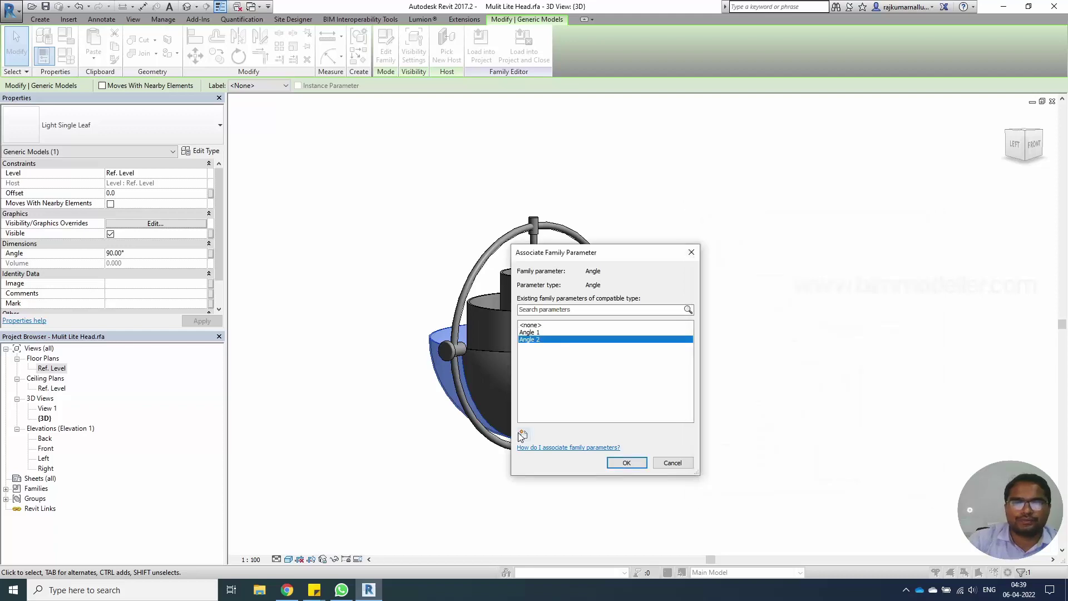
pyautogui.click(625, 463)
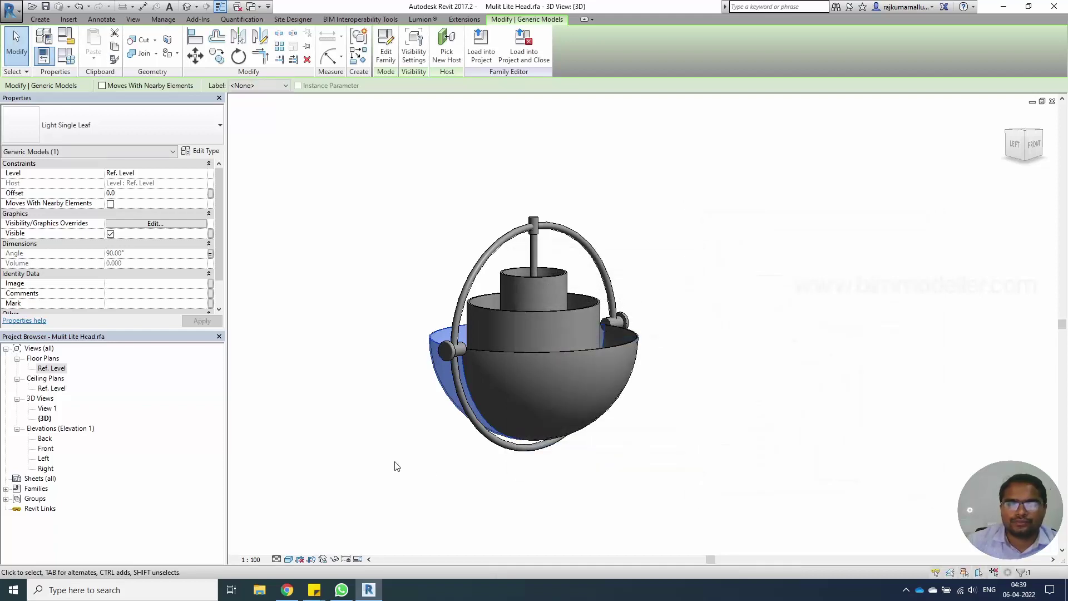
pyautogui.click(382, 503)
# - Set Angle 1 to 0° in the family types and apply it to the model
pyautogui.keyDown('shift'); pyautogui.moveTo(421, 462); pyautogui.dragTo(465, 484, button='middle'); pyautogui.keyUp('shift')
pyautogui.click(473, 401)
pyautogui.click(434, 412)
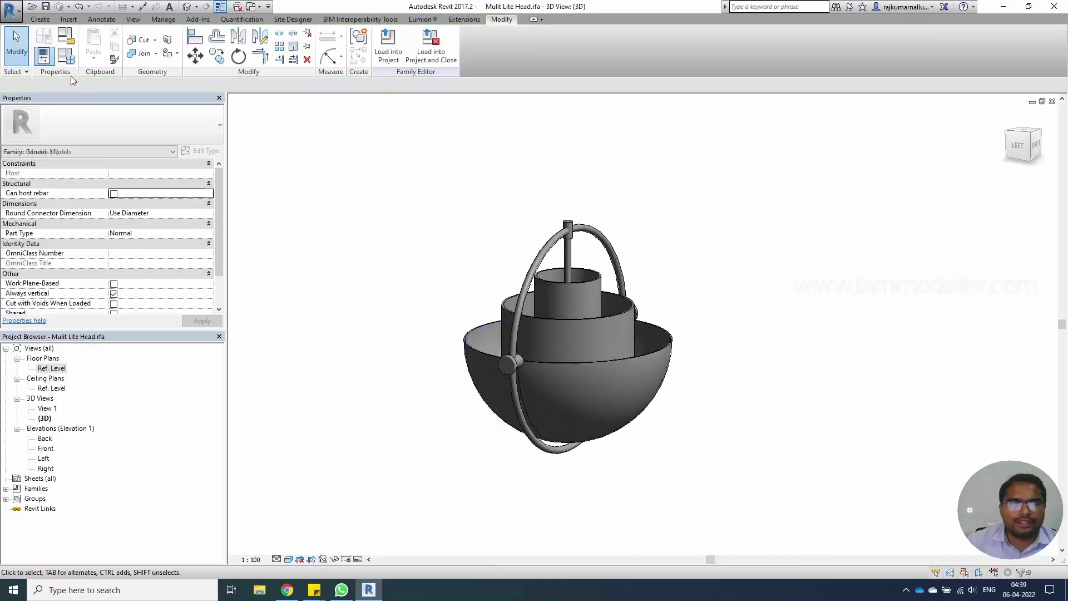
pyautogui.click(66, 56)
pyautogui.moveTo(418, 98); pyautogui.dragTo(221, 122)
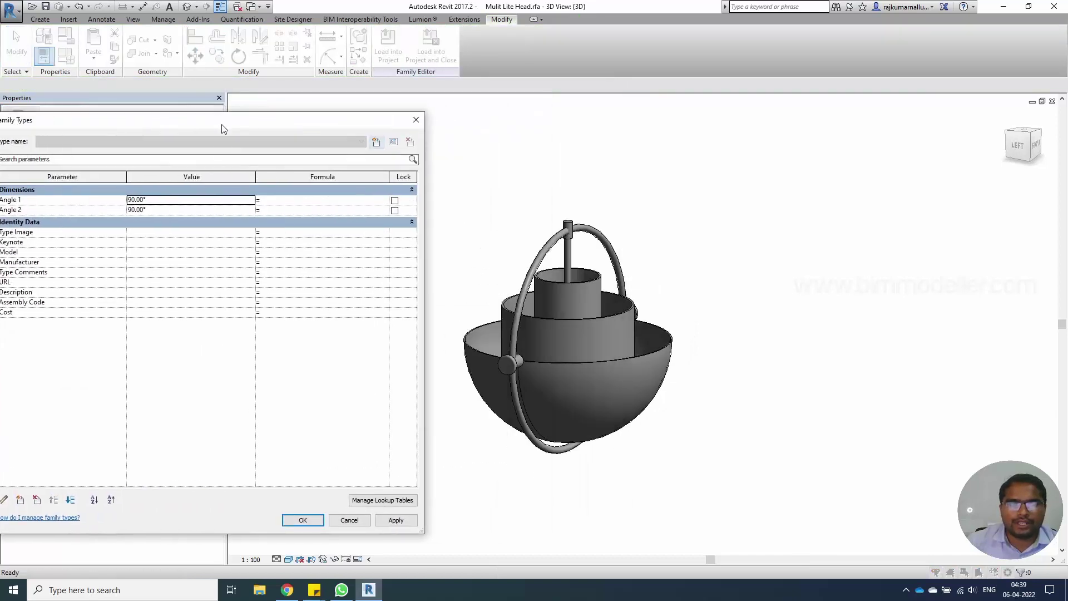
pyautogui.click(188, 202)
pyautogui.write('0')
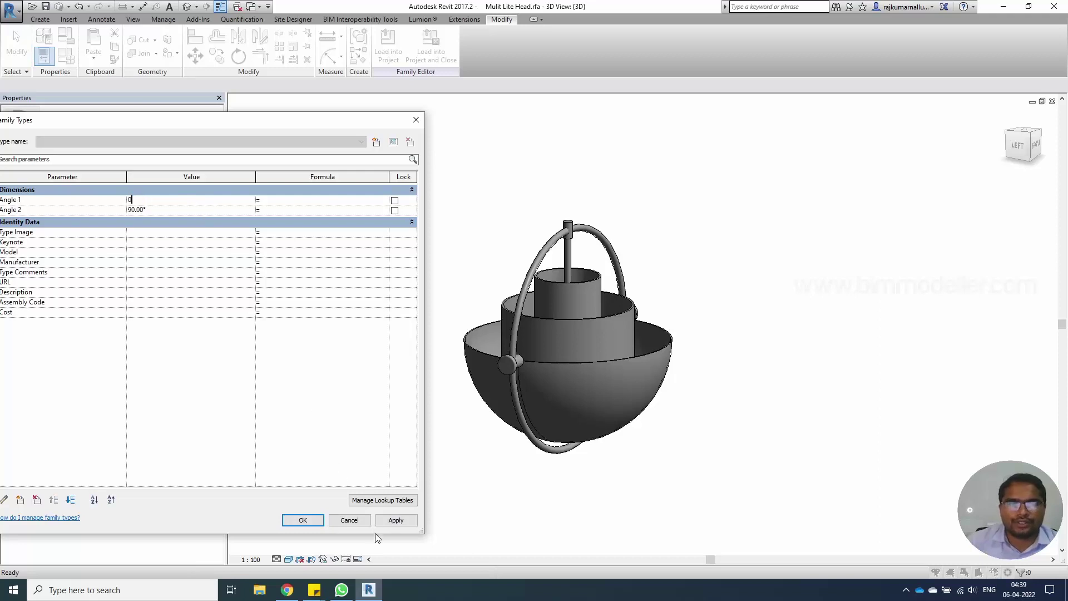
pyautogui.click(391, 521)
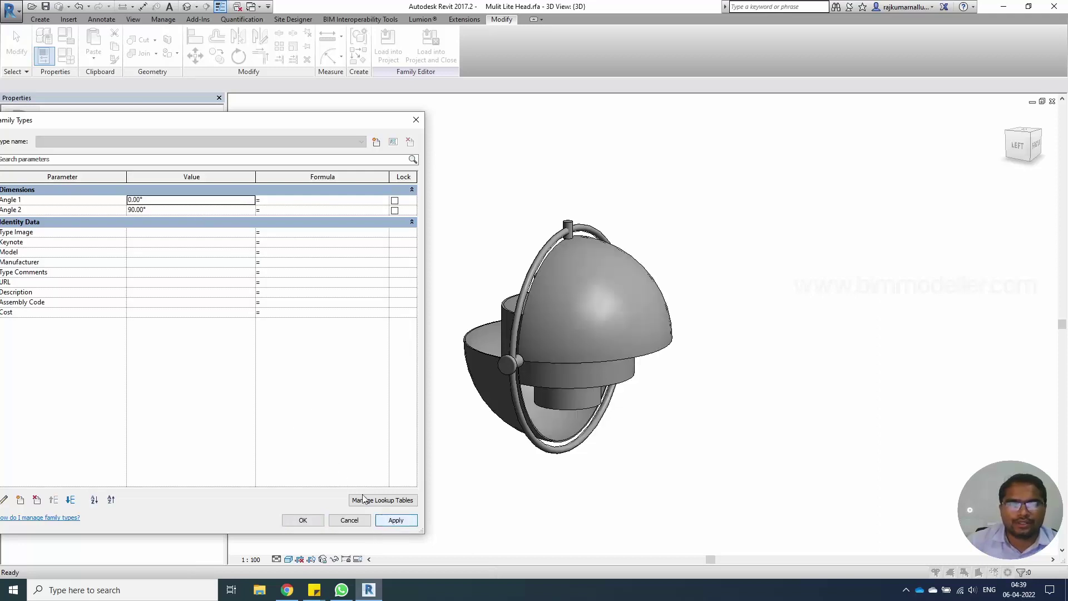
# - Flex Angle 2 through 0°, 45° and 90°, applying each value to check the second leaf's rotation
pyautogui.click(193, 210)
pyautogui.write('0')
pyautogui.click(387, 522)
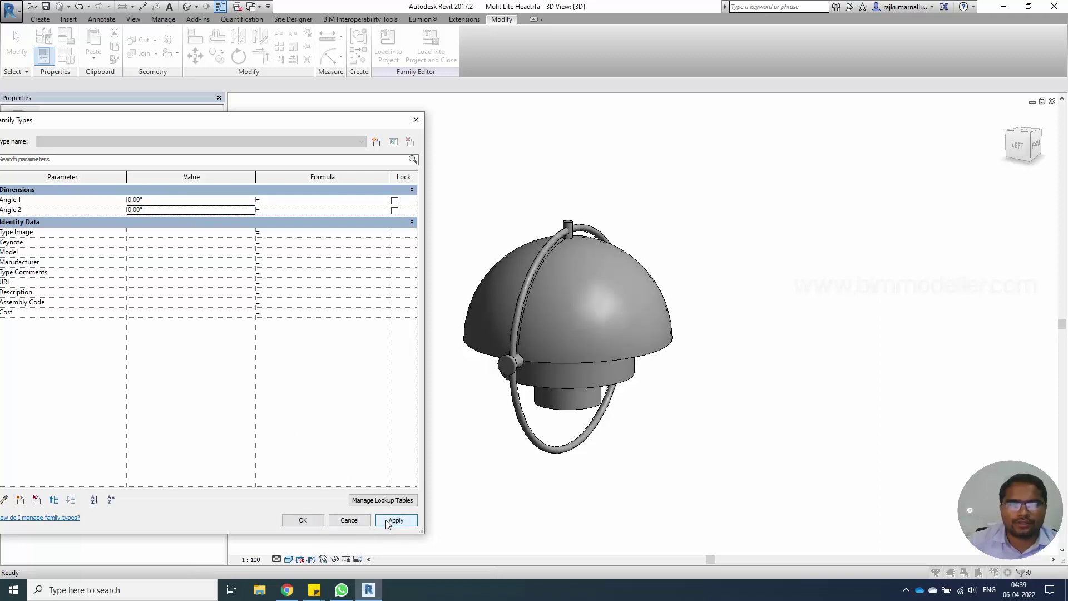
pyautogui.click(195, 211)
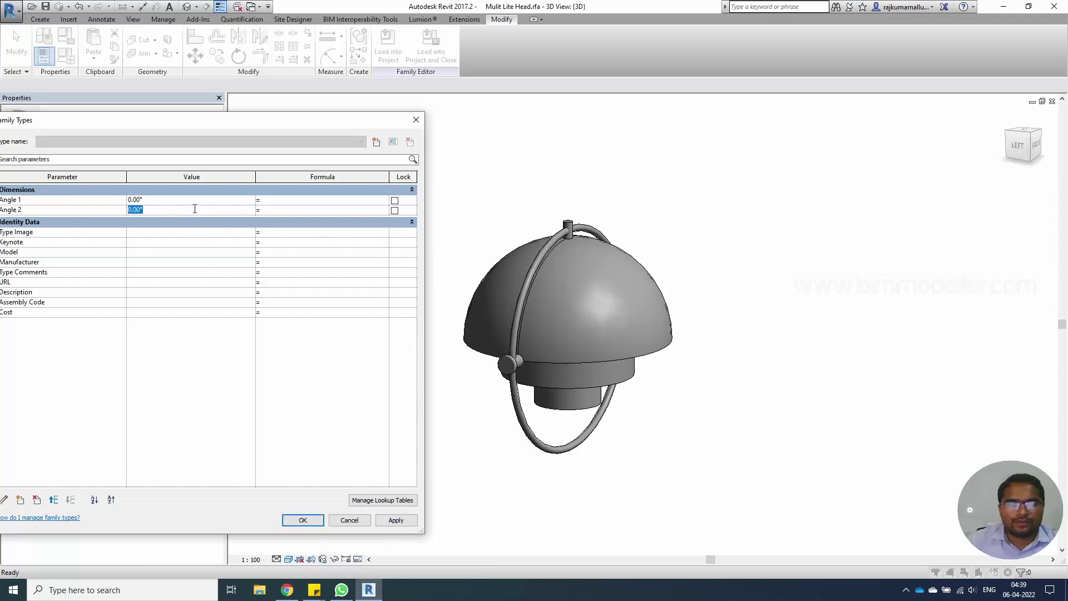
pyautogui.write('45')
pyautogui.click(397, 523)
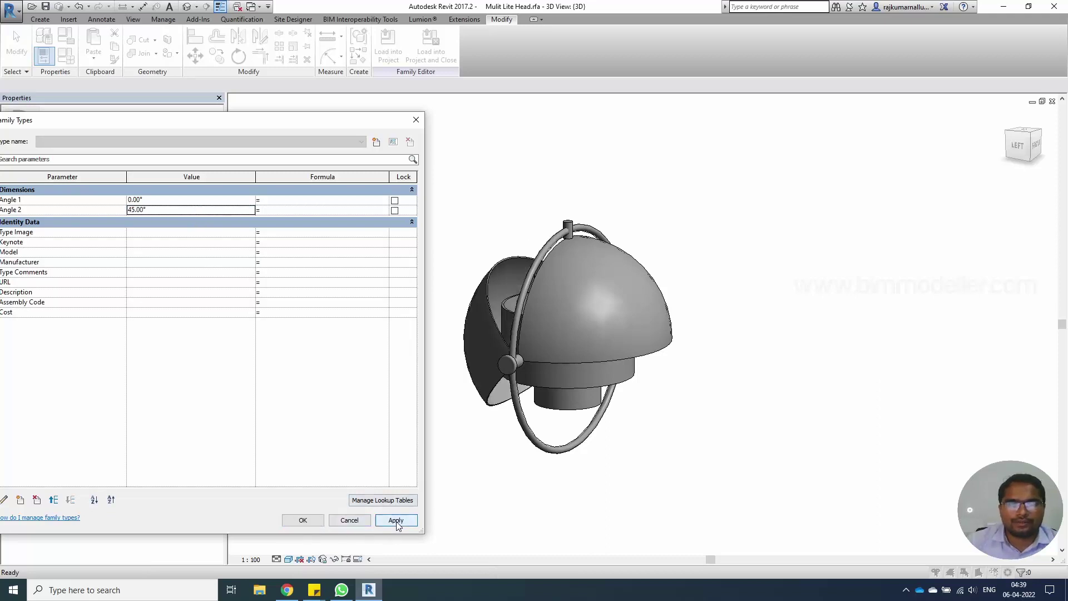
pyautogui.click(186, 216)
pyautogui.write('90')
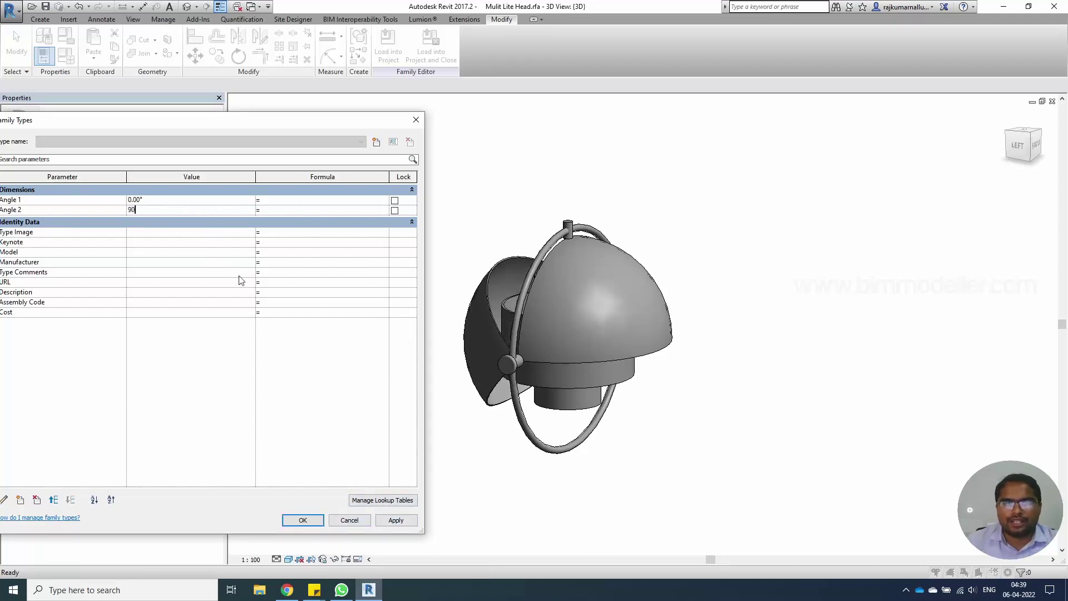
pyautogui.click(397, 521)
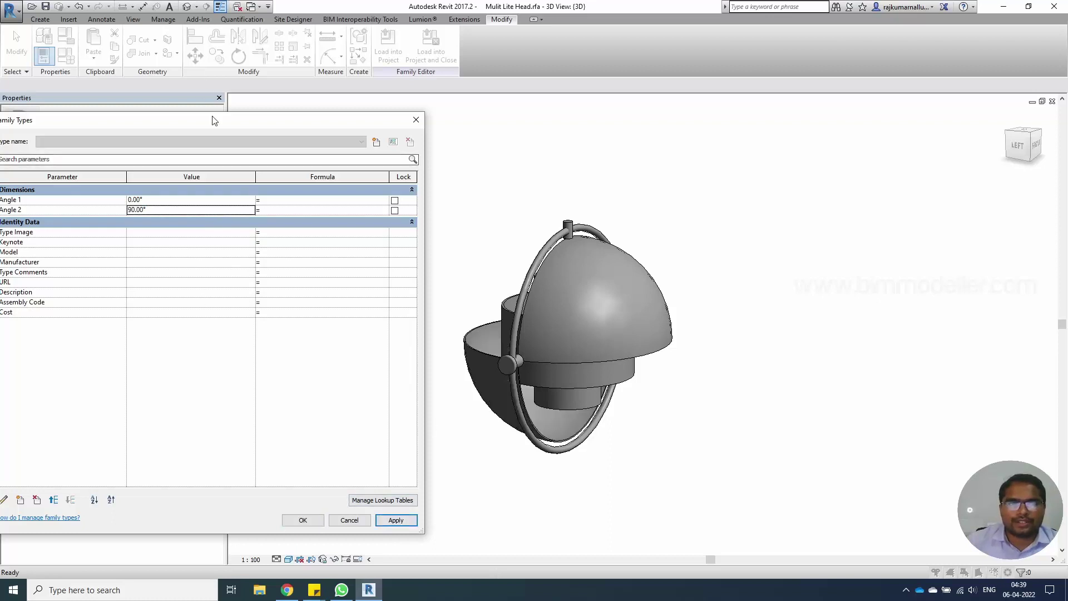
# - Change the Angle 1 parameter from a type to an instance parameter
pyautogui.moveTo(215, 122); pyautogui.dragTo(261, 105)
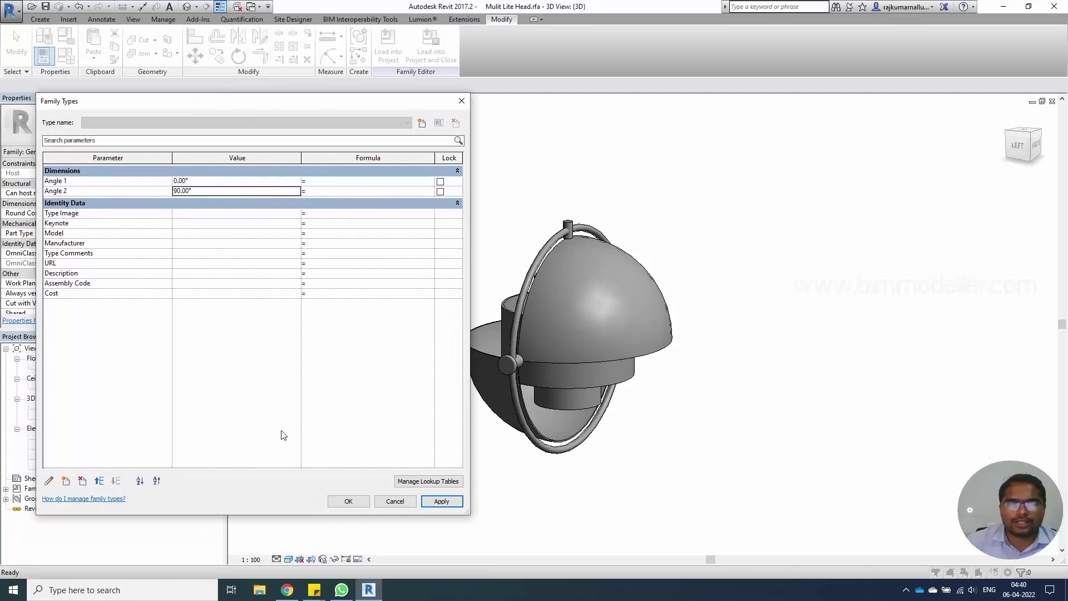
pyautogui.click(149, 184)
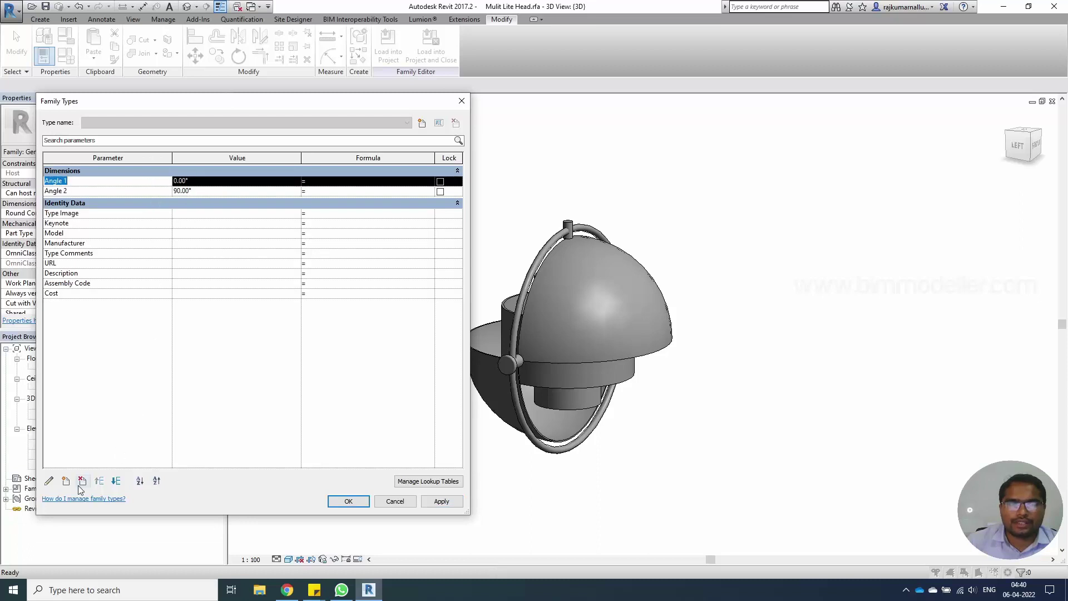
pyautogui.click(49, 481)
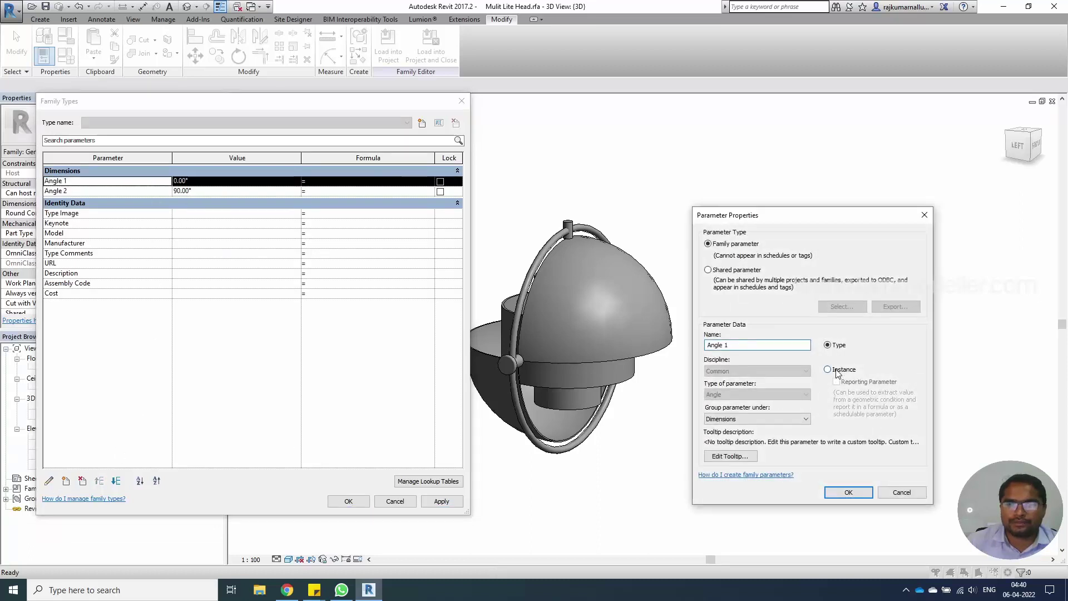
pyautogui.click(837, 372)
pyautogui.click(848, 492)
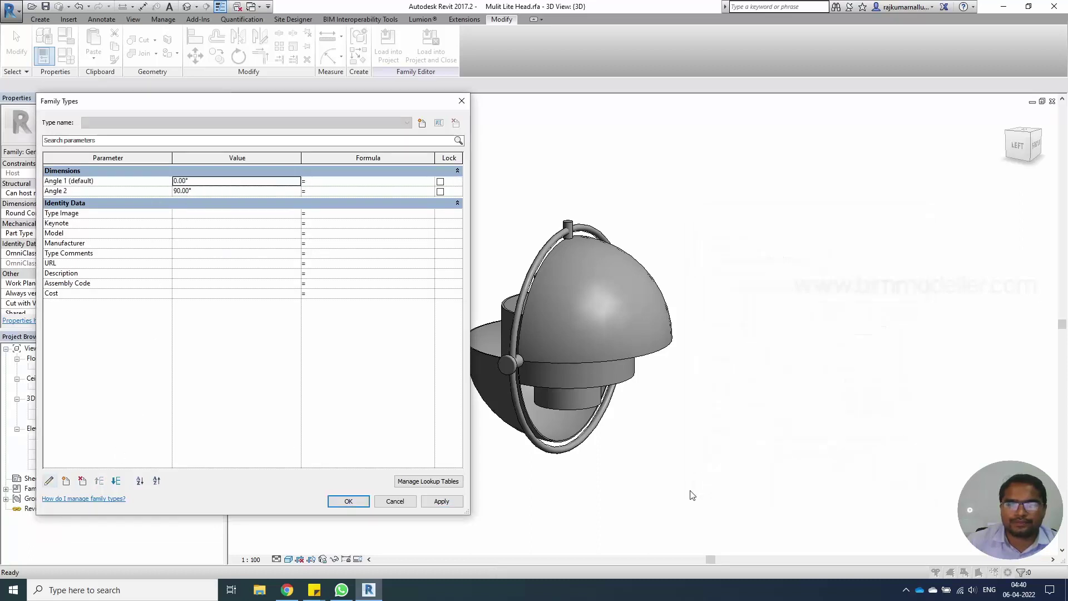
# - Make Angle 2 an instance parameter and accept the family type changes
pyautogui.click(110, 191)
pyautogui.click(49, 480)
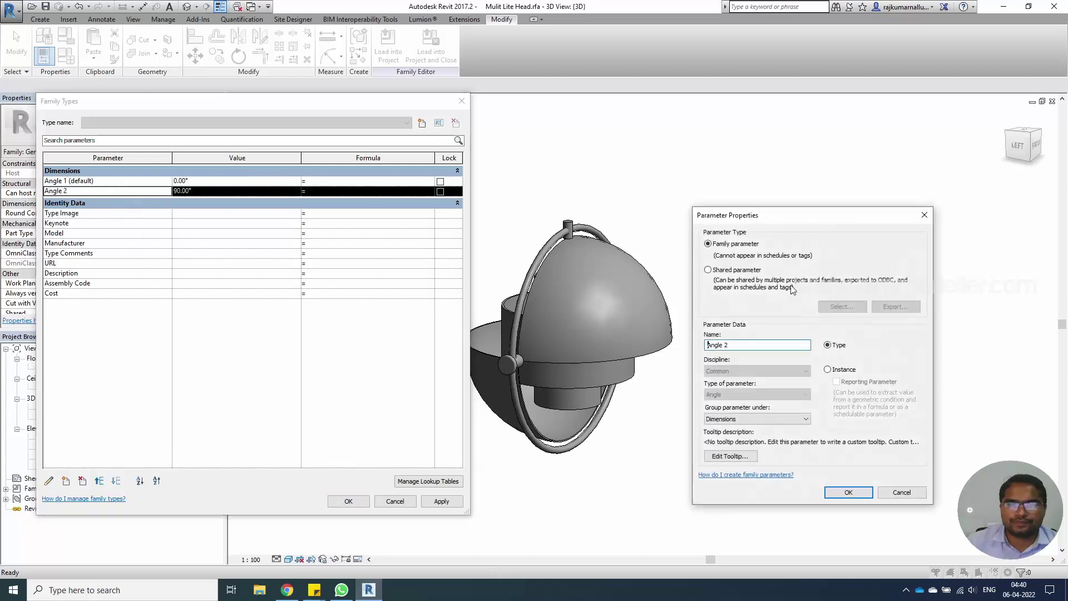
pyautogui.click(841, 371)
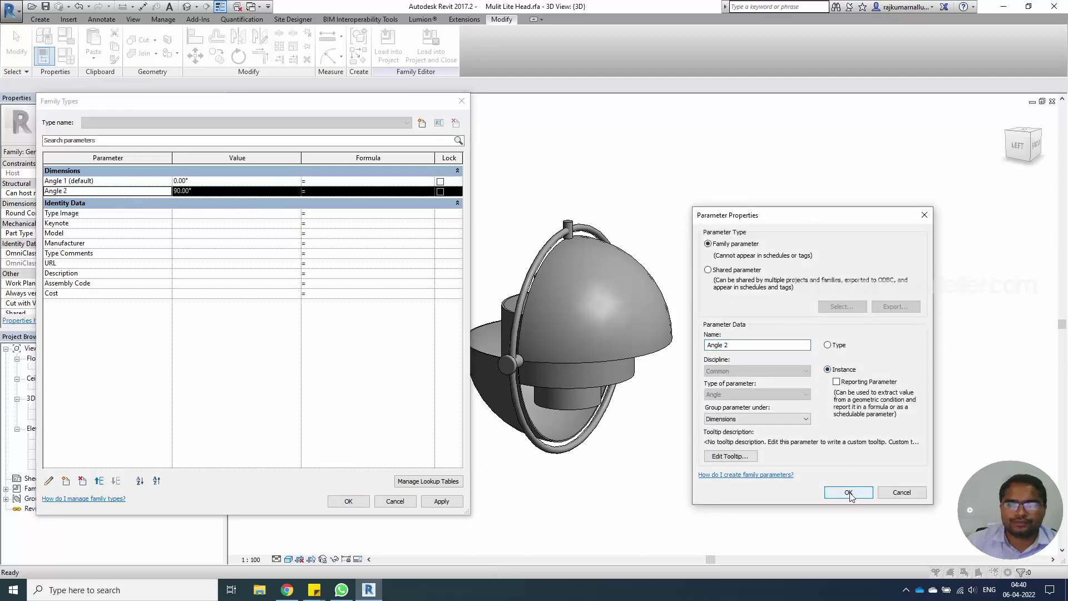
pyautogui.click(849, 492)
pyautogui.click(349, 501)
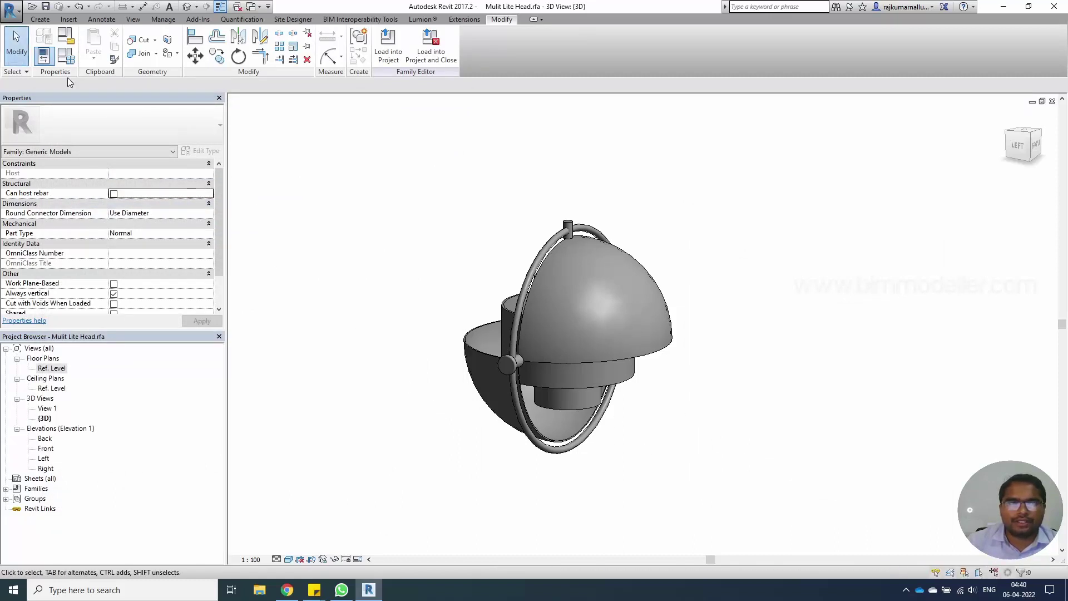
# - Create a new family from the Metric Generic Model face based.rft template
pyautogui.click(10, 9)
pyautogui.moveTo(33, 53)
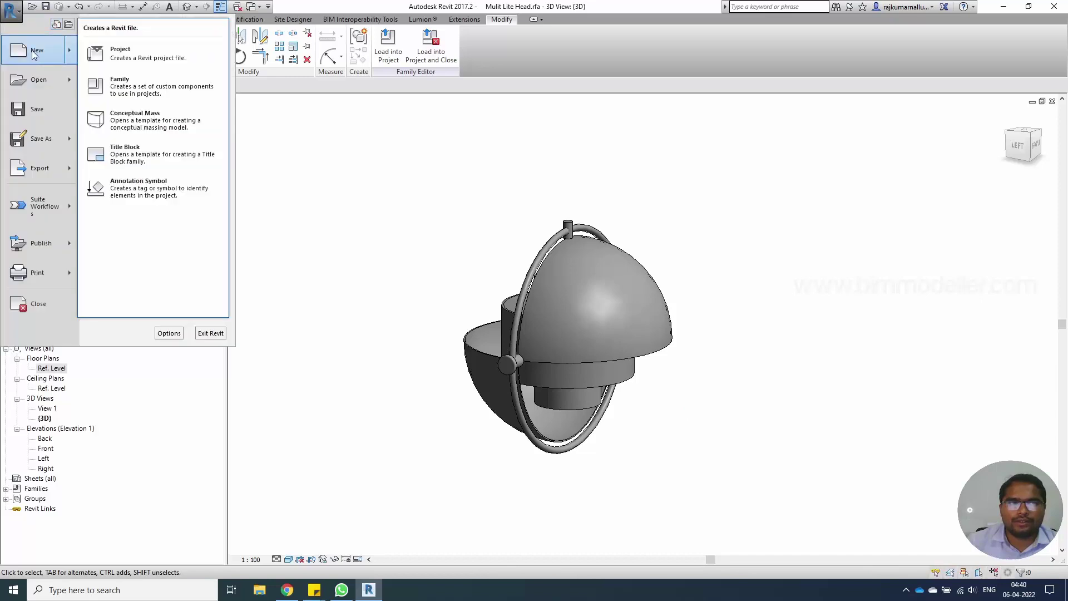
pyautogui.click(161, 90)
pyautogui.click(379, 307)
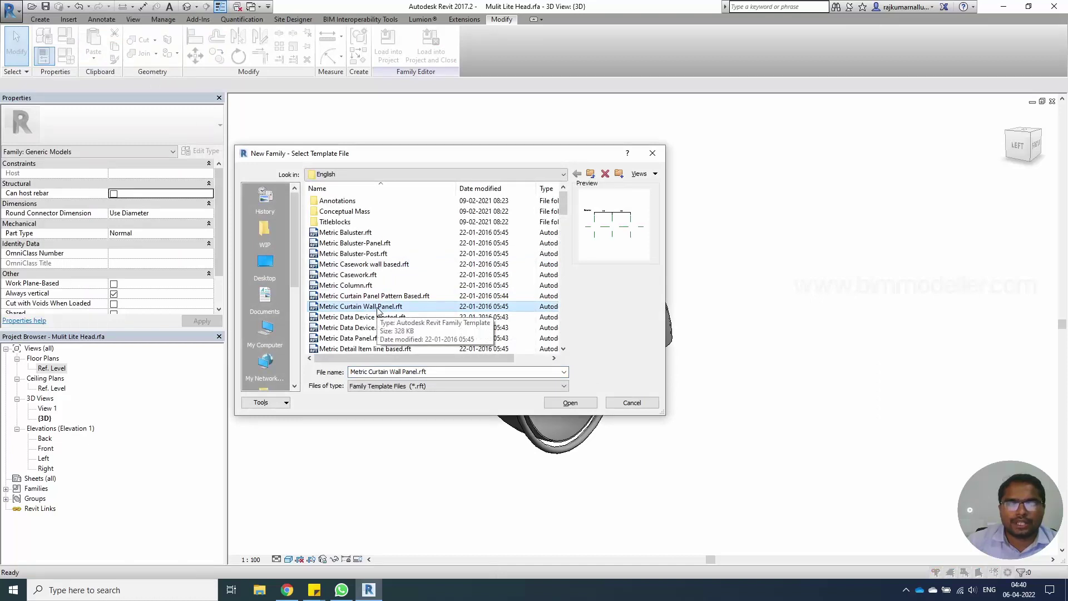
pyautogui.scroll(-5, 378, 312)
pyautogui.scroll(-2, 379, 310)
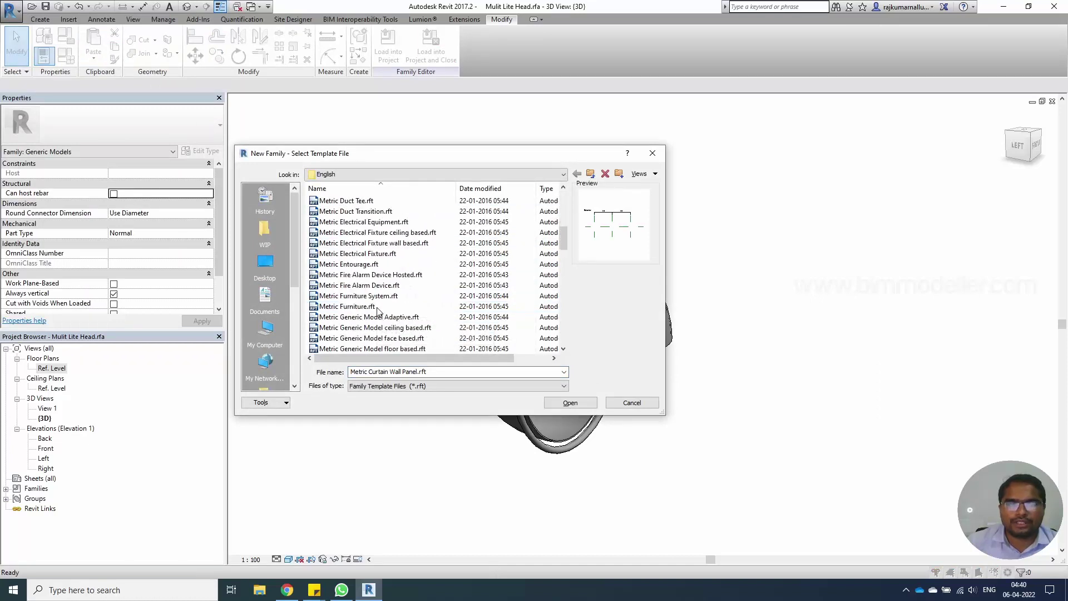
pyautogui.click(378, 308)
pyautogui.scroll(-2, 389, 303)
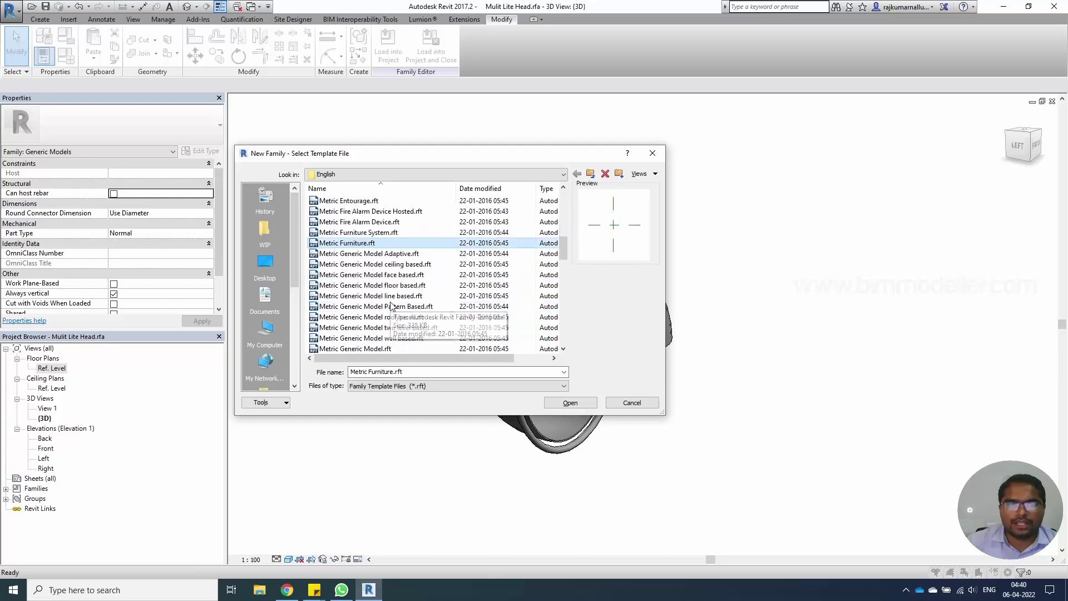
pyautogui.click(399, 297)
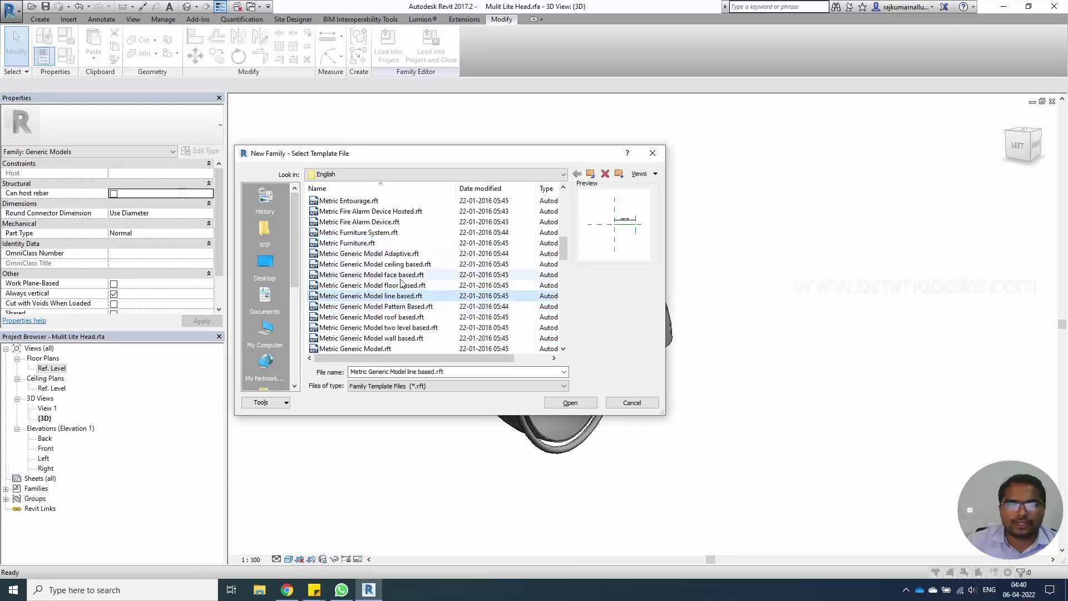
pyautogui.click(331, 277)
pyautogui.click(570, 402)
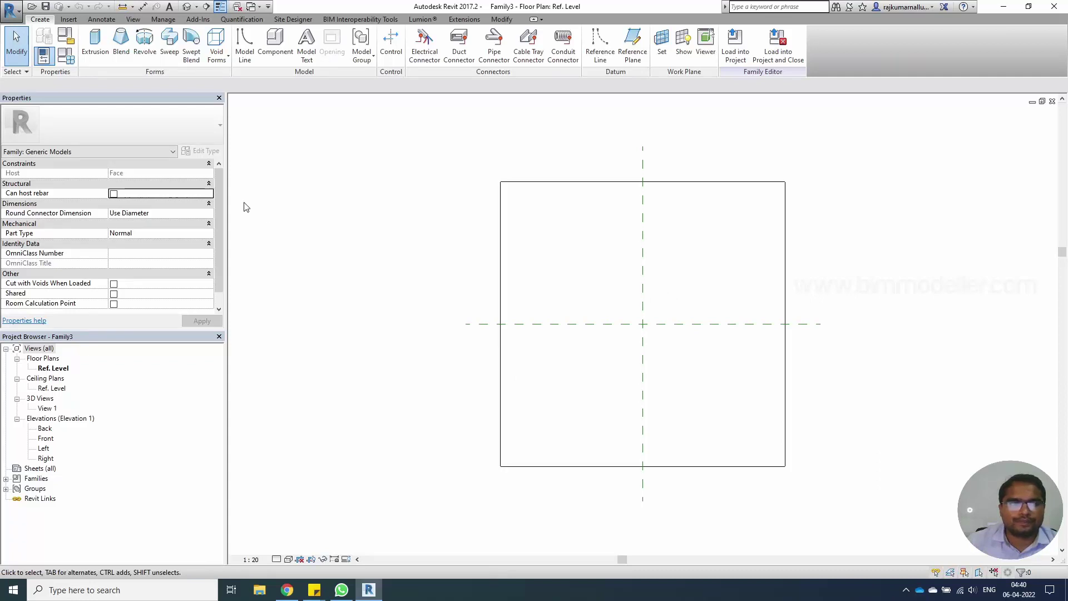
# - Set the new family's category to Lighting Fixtures
pyautogui.click(70, 43)
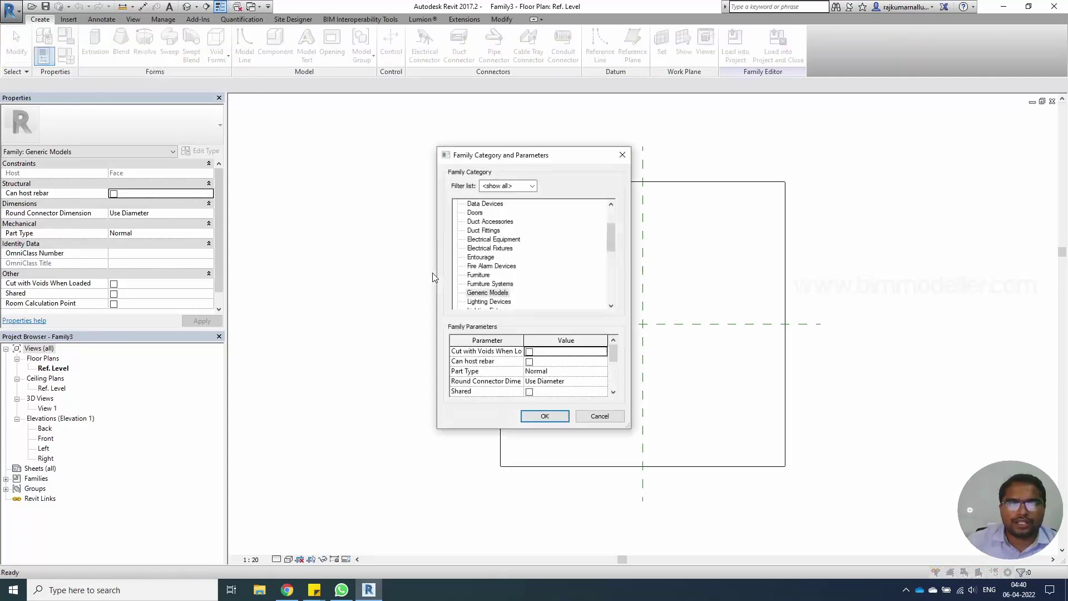
pyautogui.click(500, 294)
pyautogui.scroll(-3, 501, 294)
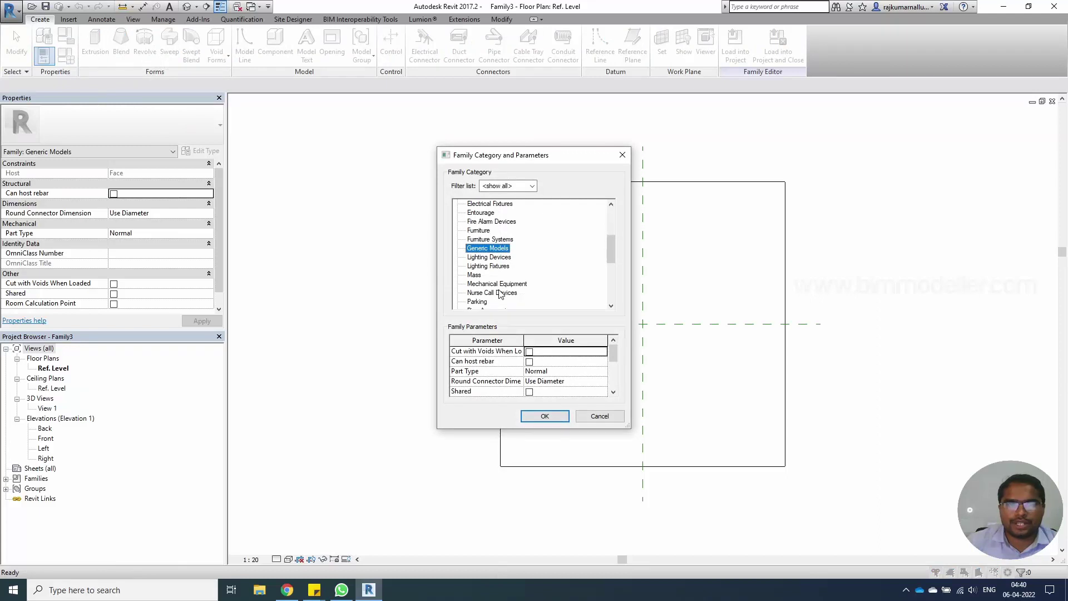
pyautogui.click(489, 266)
pyautogui.click(546, 418)
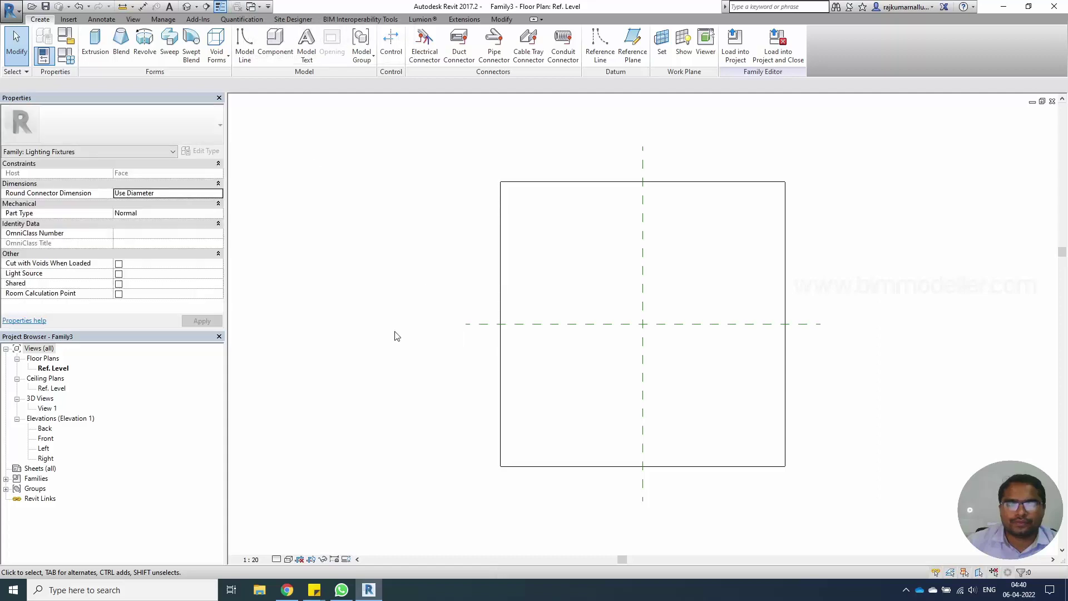
# - Draw a horizontal reference plane across the centre plane in the Front elevation, about 770 mm above Ref. Level
pyautogui.doubleClick(46, 439)
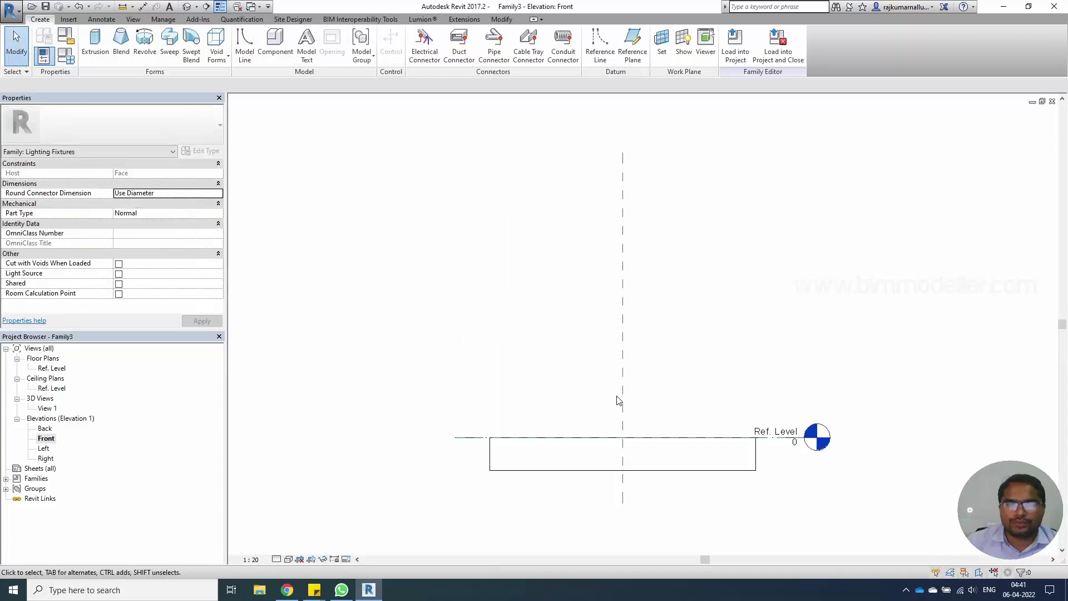
pyautogui.moveTo(643, 429); pyautogui.dragTo(562, 434, button='middle')
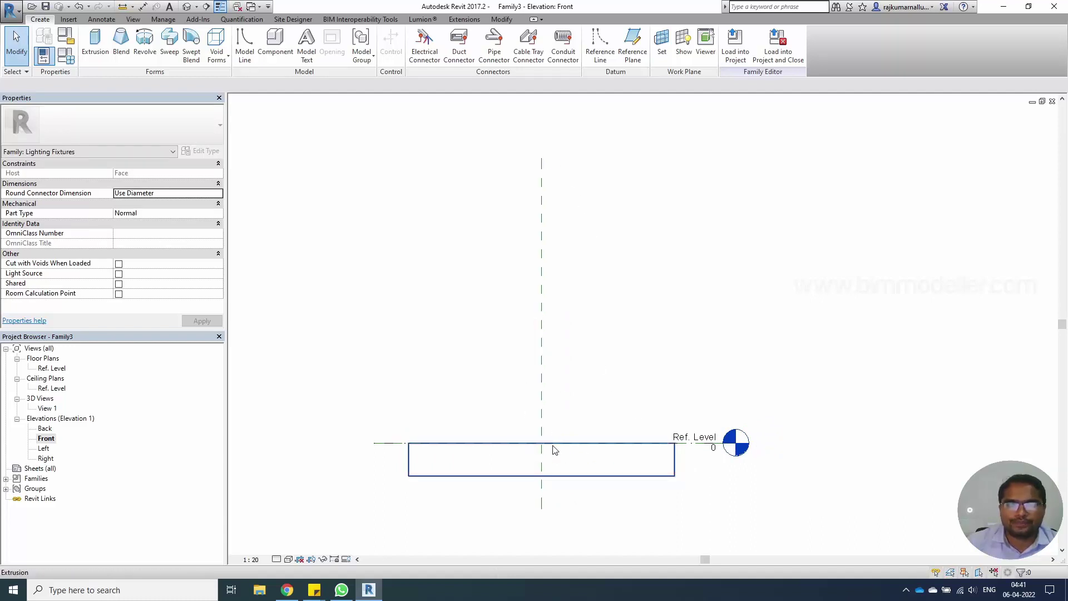
pyautogui.click(543, 412)
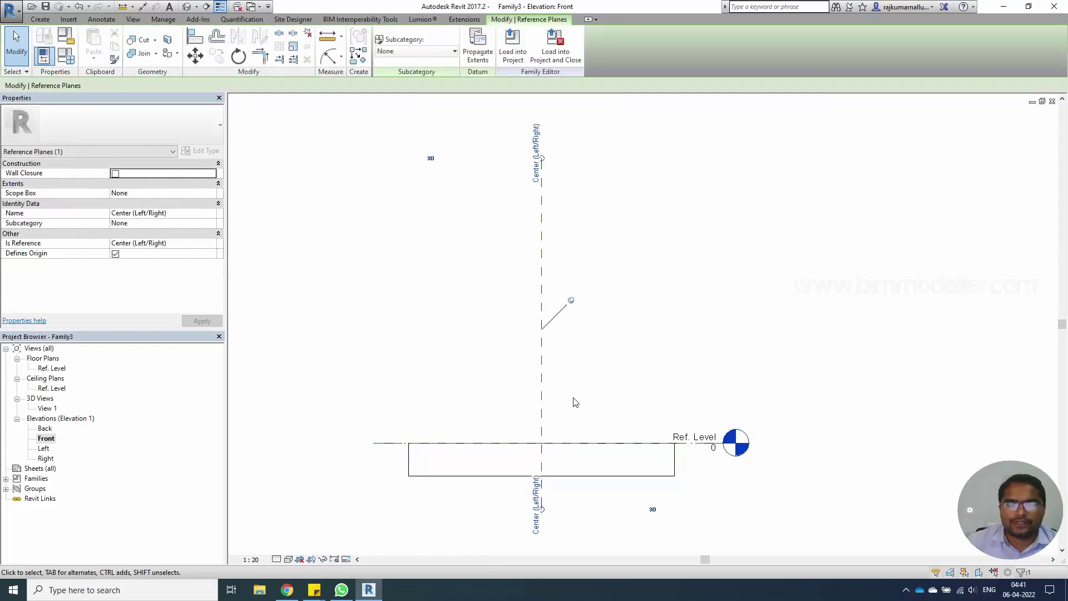
pyautogui.press('r')
pyautogui.press('p')
pyautogui.click(475, 359)
pyautogui.click(610, 359)
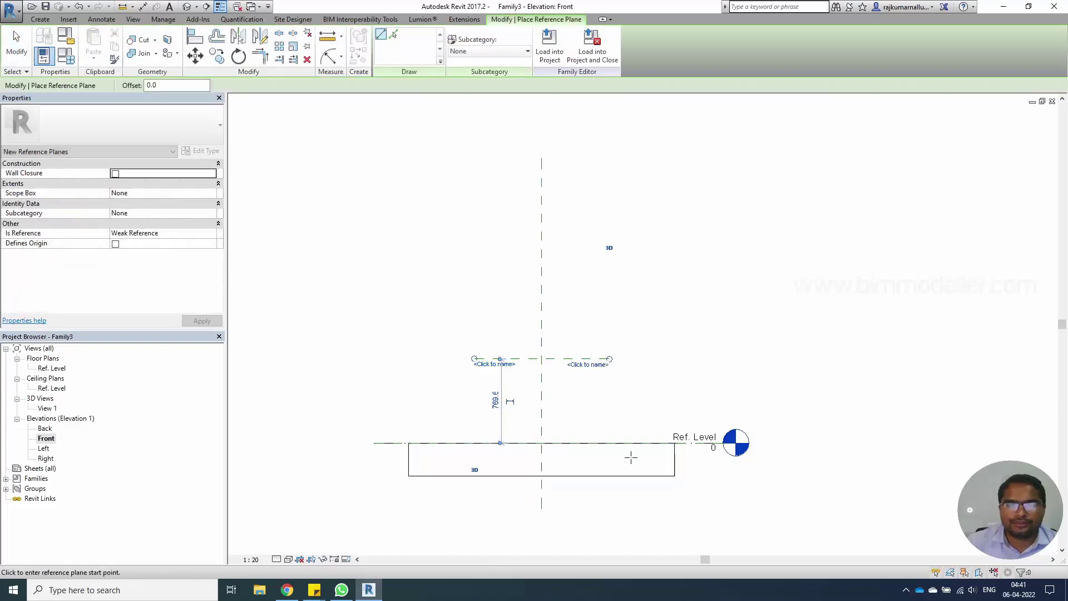
pyautogui.press('Escape')
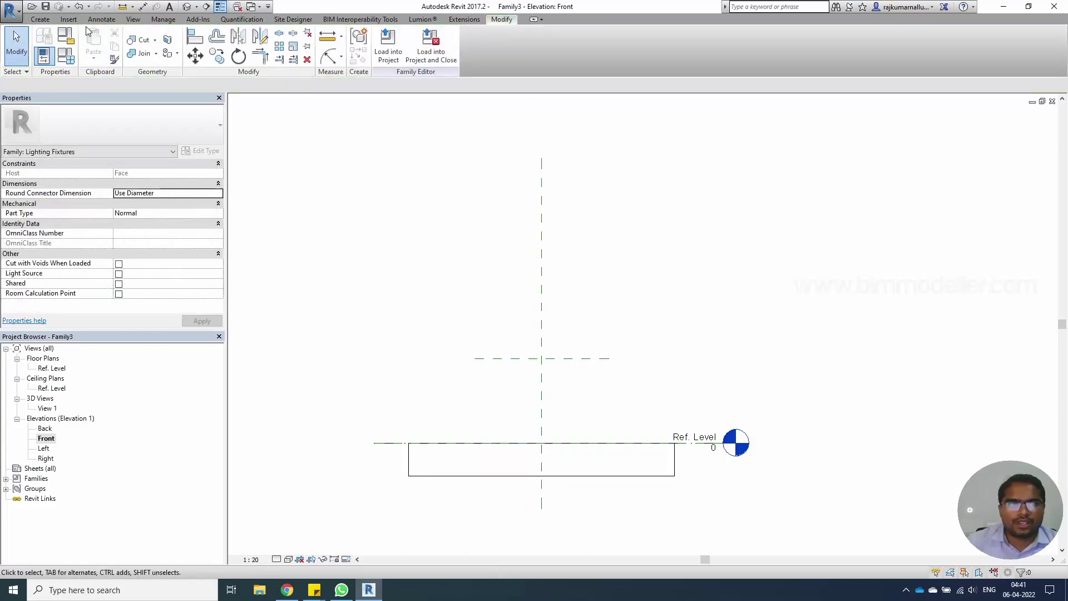
# - Import the image GUBP150826_sp.jpeg and place it around the centre reference plane in the Front elevation
pyautogui.click(69, 19)
pyautogui.click(272, 42)
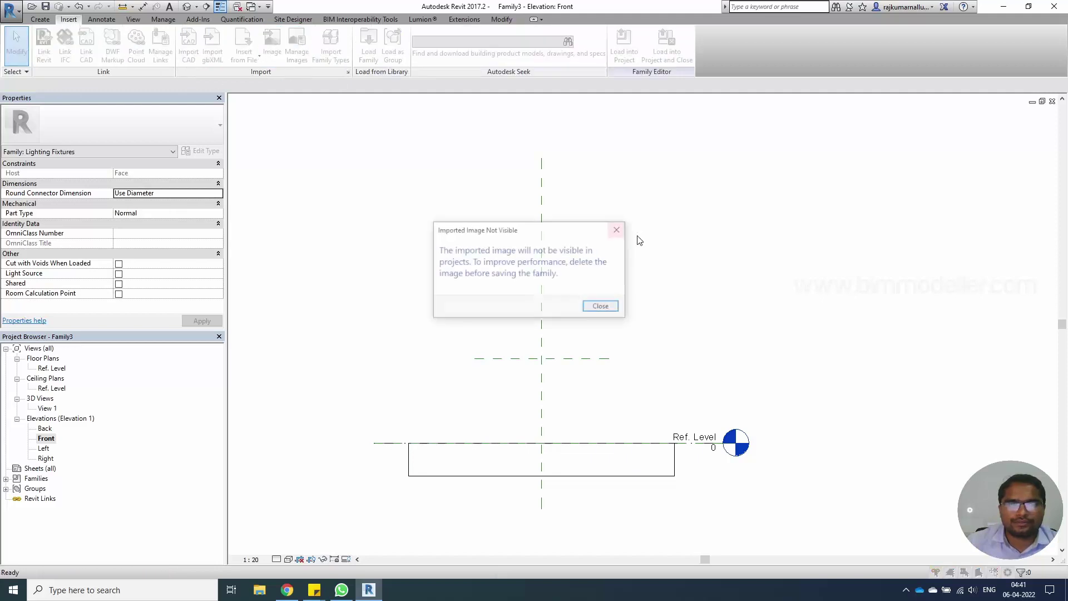
pyautogui.click(594, 309)
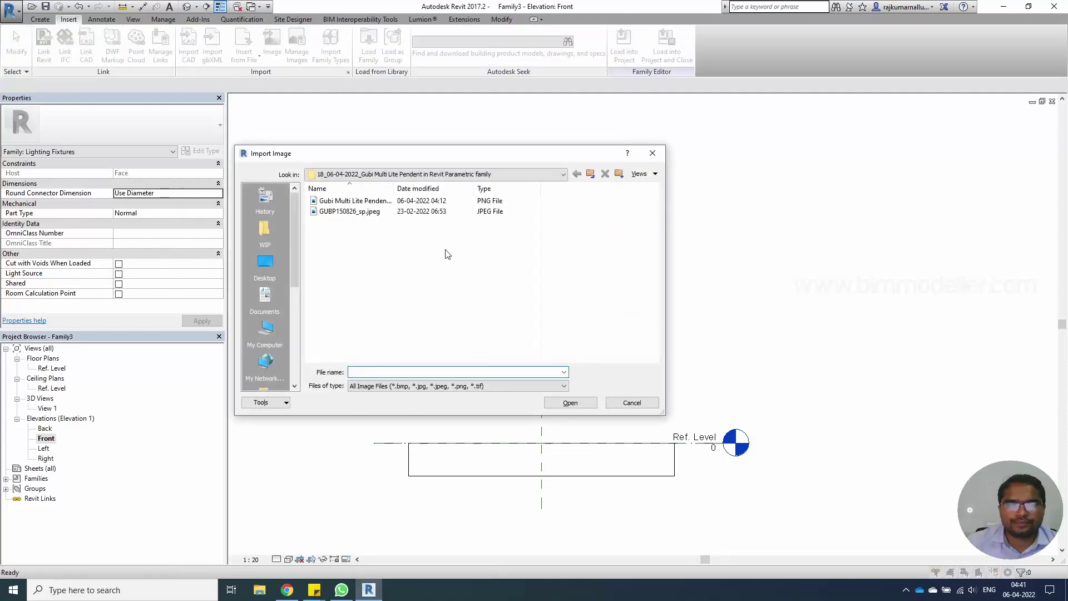
pyautogui.click(350, 211)
pyautogui.click(571, 402)
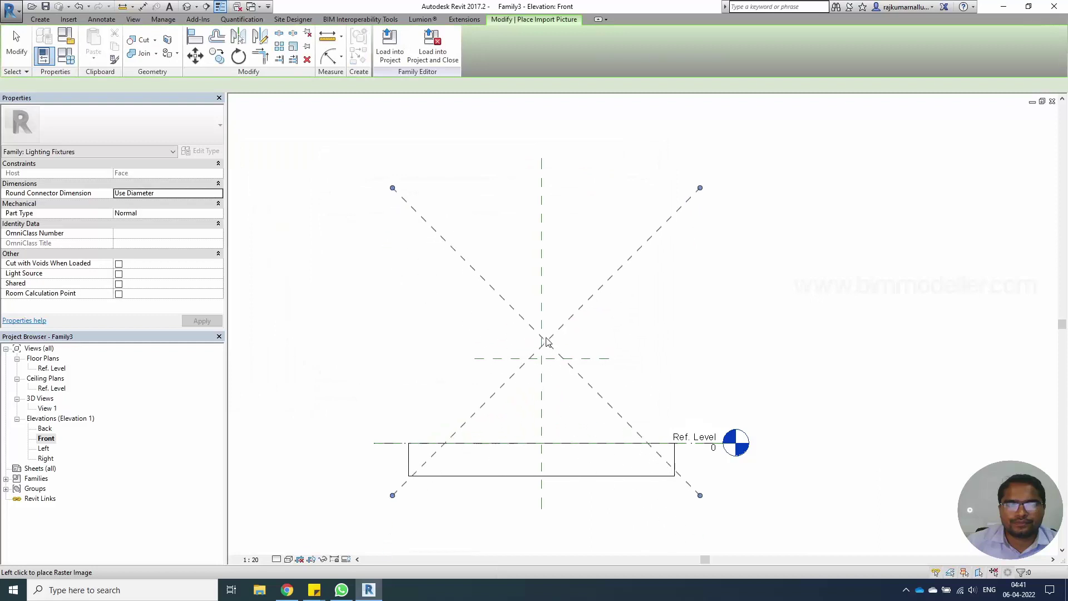
pyautogui.click(546, 342)
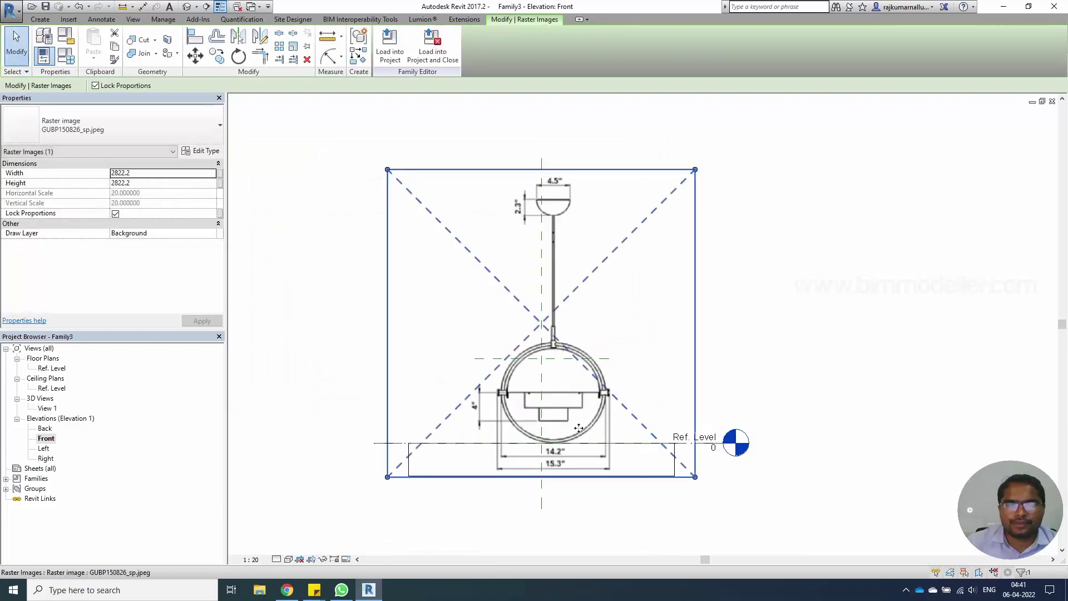
# - Scale the pendant image graphically from the ends of its overall width dimension so that this width equals 15.3 inches
pyautogui.scroll(4, 579, 428)
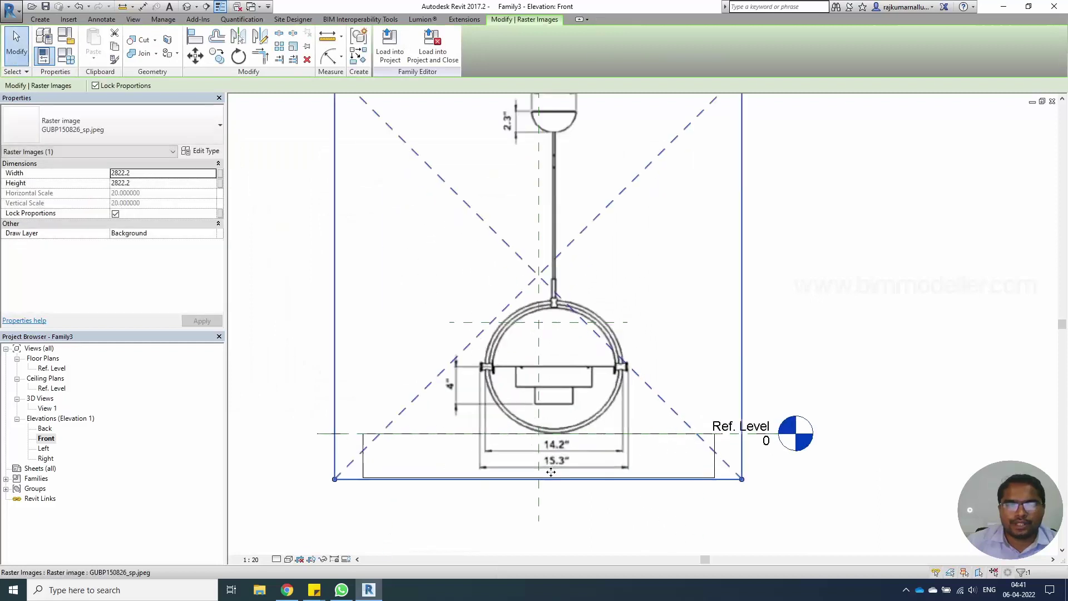
pyautogui.click(292, 59)
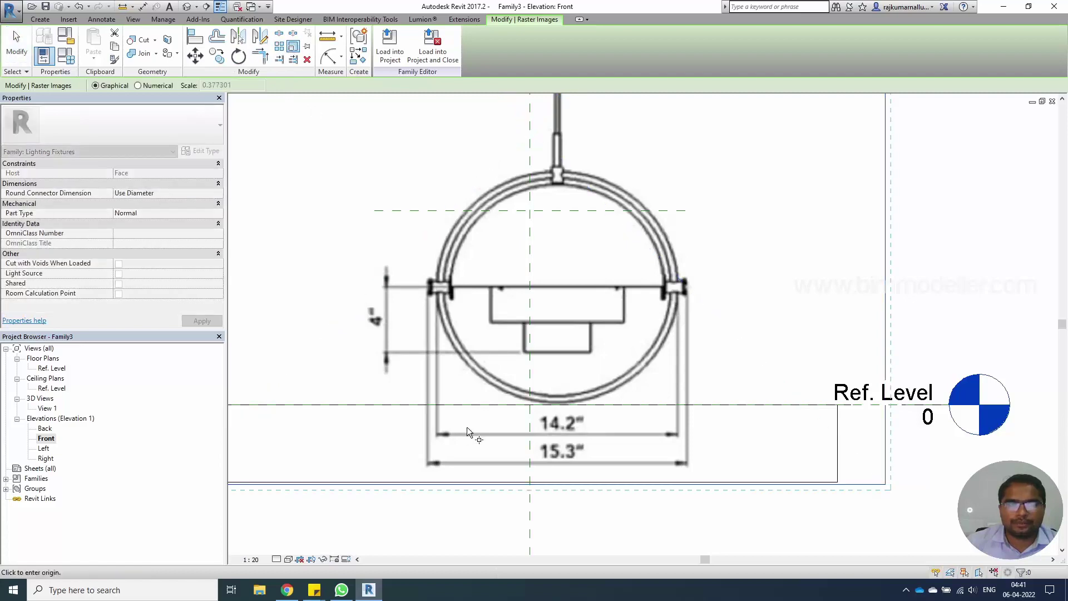
pyautogui.scroll(5, 427, 463)
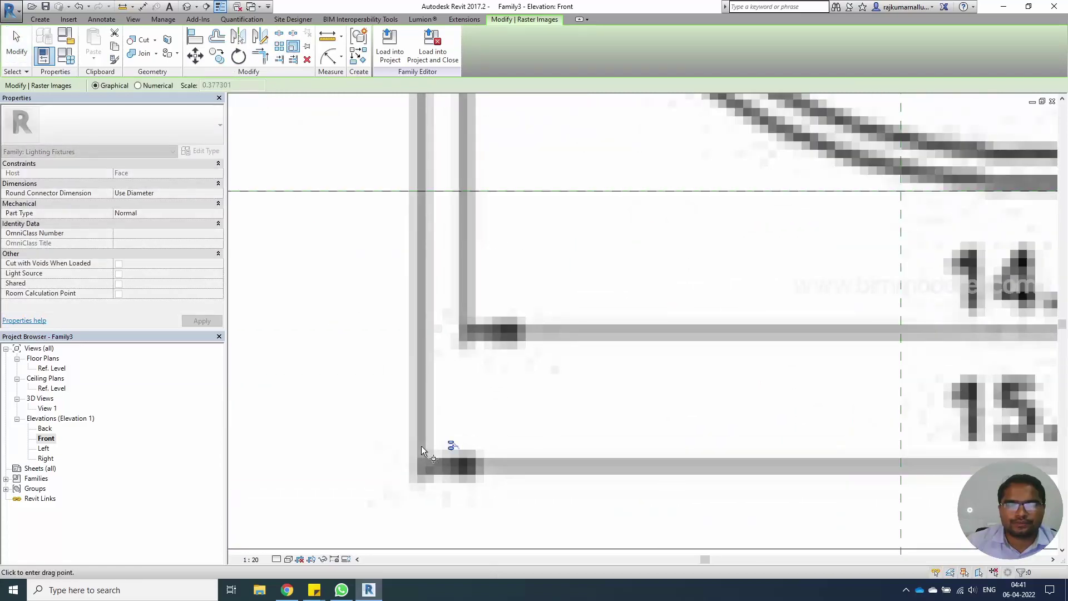
pyautogui.scroll(-2, 422, 446)
pyautogui.click(422, 446)
pyautogui.scroll(-2, 422, 446)
pyautogui.scroll(6, 883, 448)
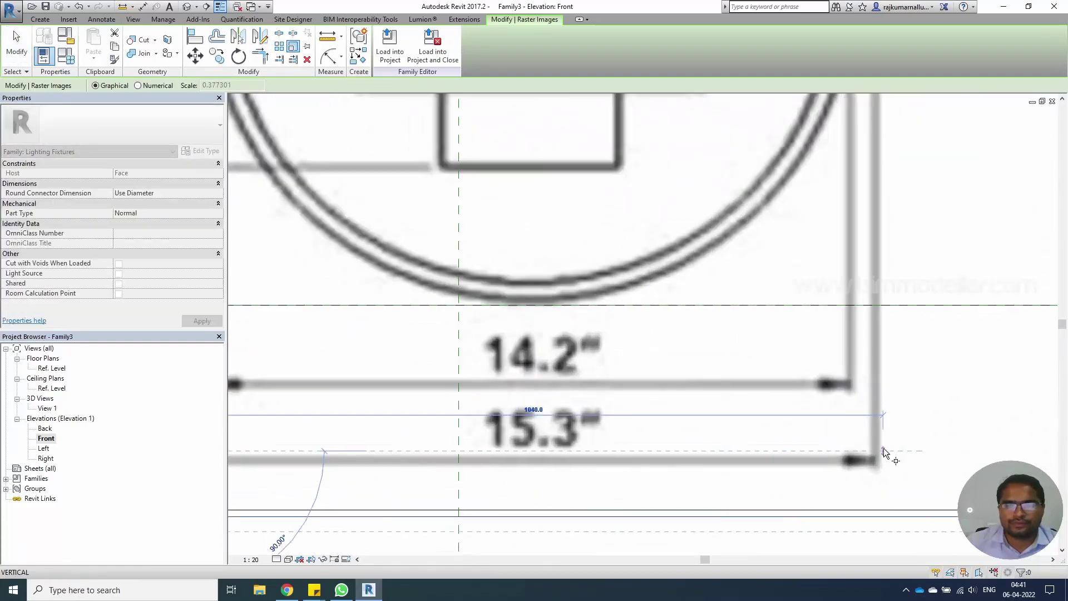
pyautogui.click(869, 449)
pyautogui.scroll(-6, 864, 450)
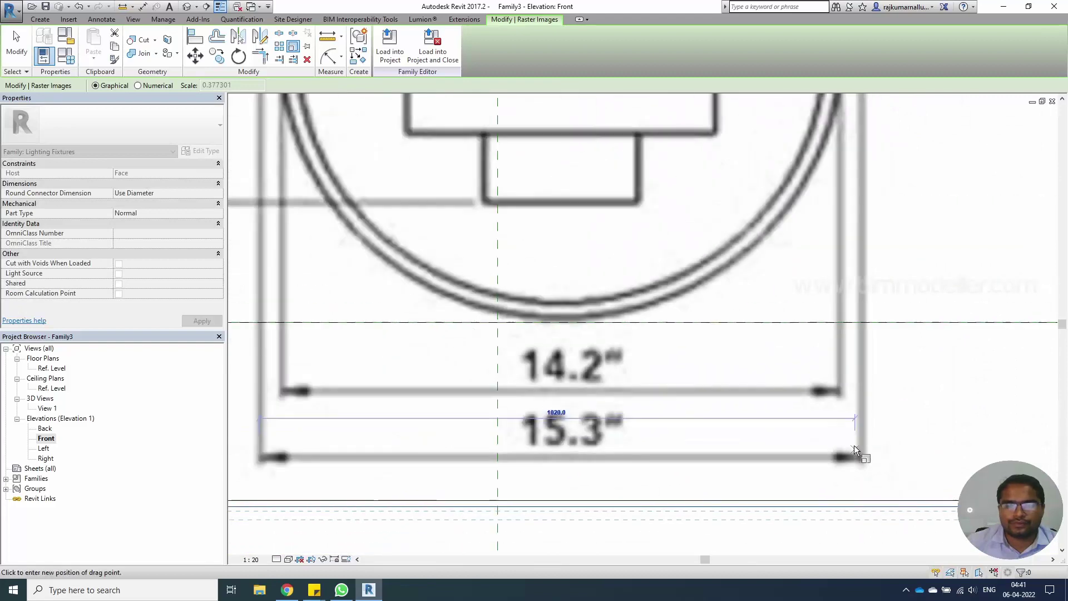
pyautogui.write('15.3')
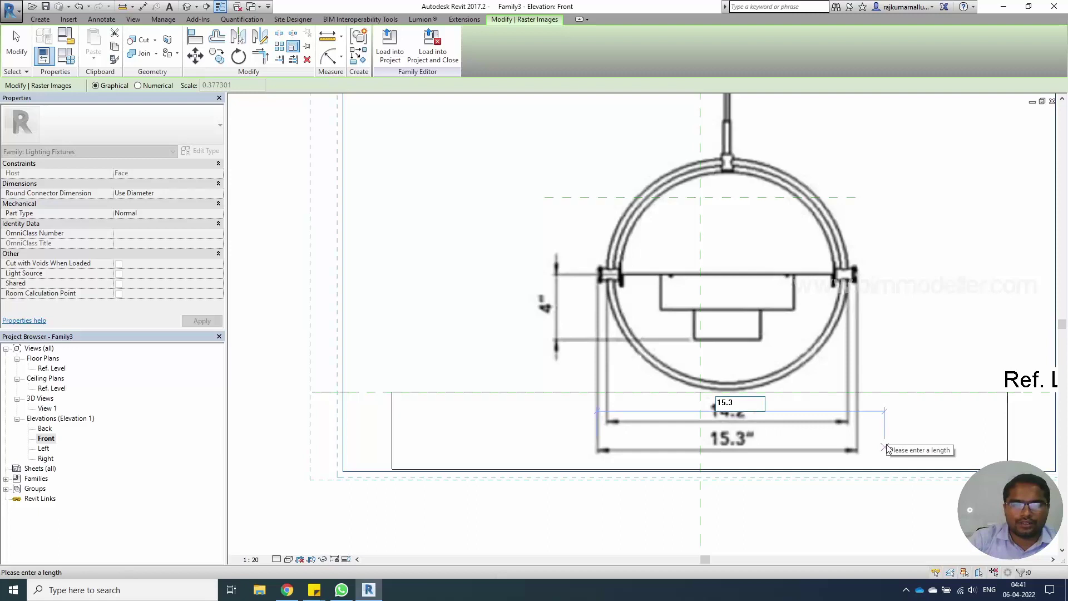
pyautogui.press('Return')
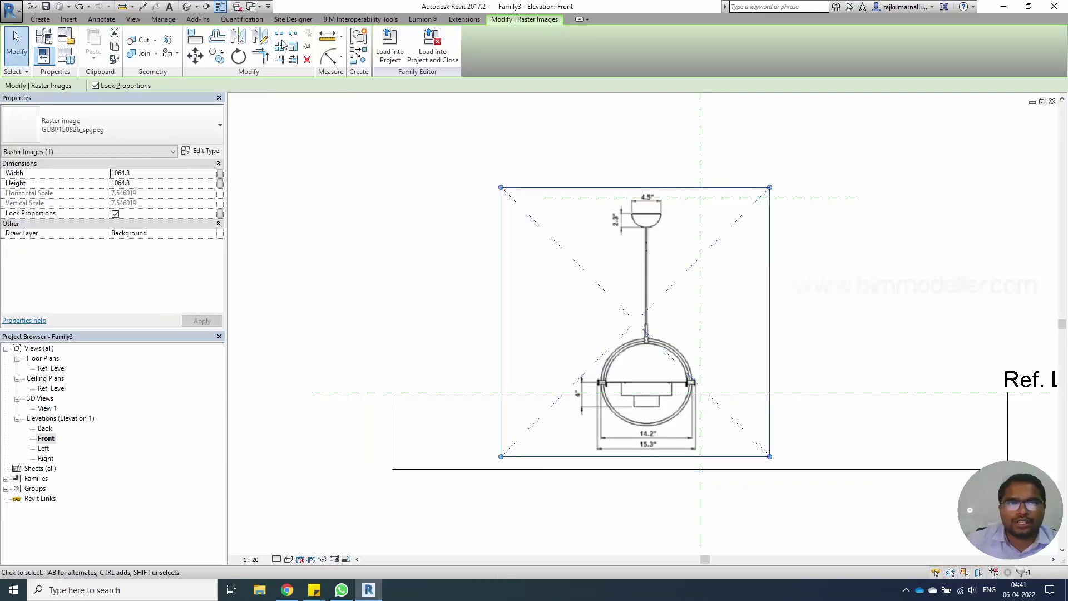
# - Rotate the pendant image by 180° about its centre
pyautogui.click(239, 56)
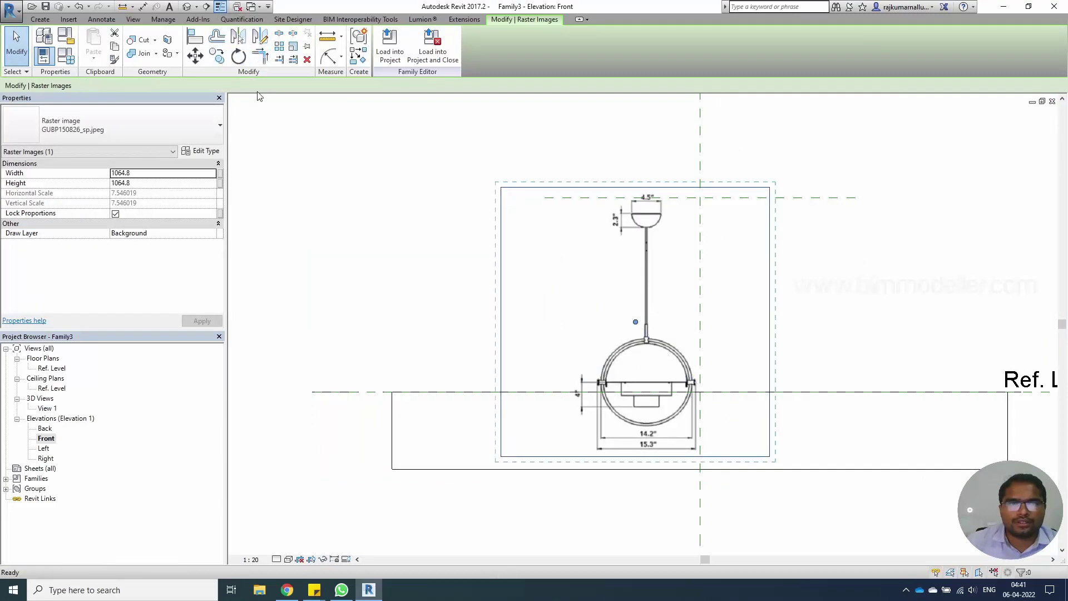
pyautogui.click(469, 310)
pyautogui.write('180')
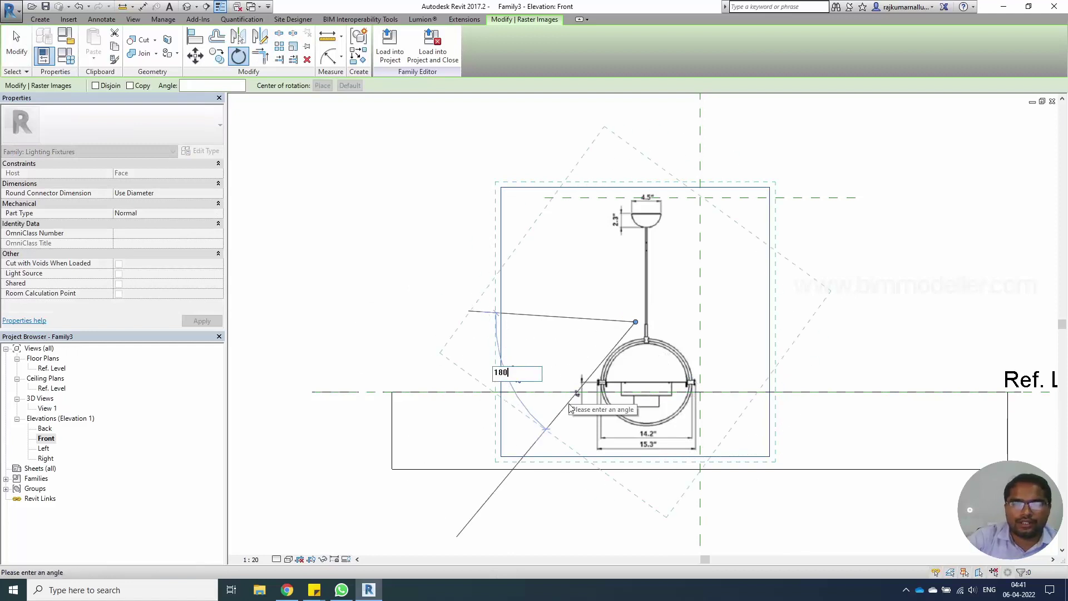
pyautogui.press('Return')
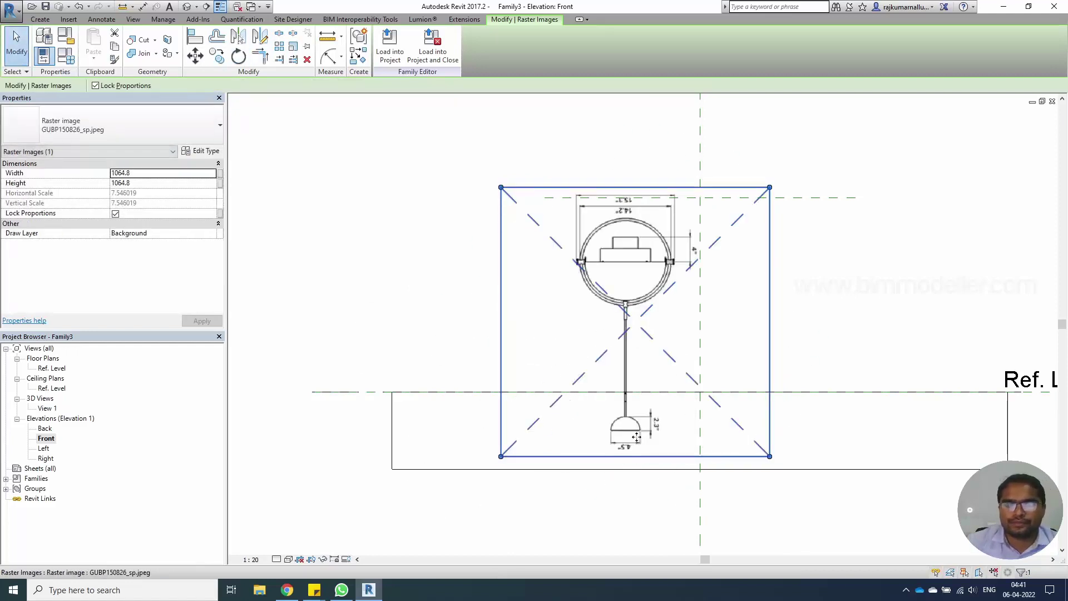
# - Move the pendant image from the canopy's flat base onto Ref. Level, close to the vertical centre reference plane
pyautogui.scroll(3, 637, 438)
pyautogui.press('Escape')
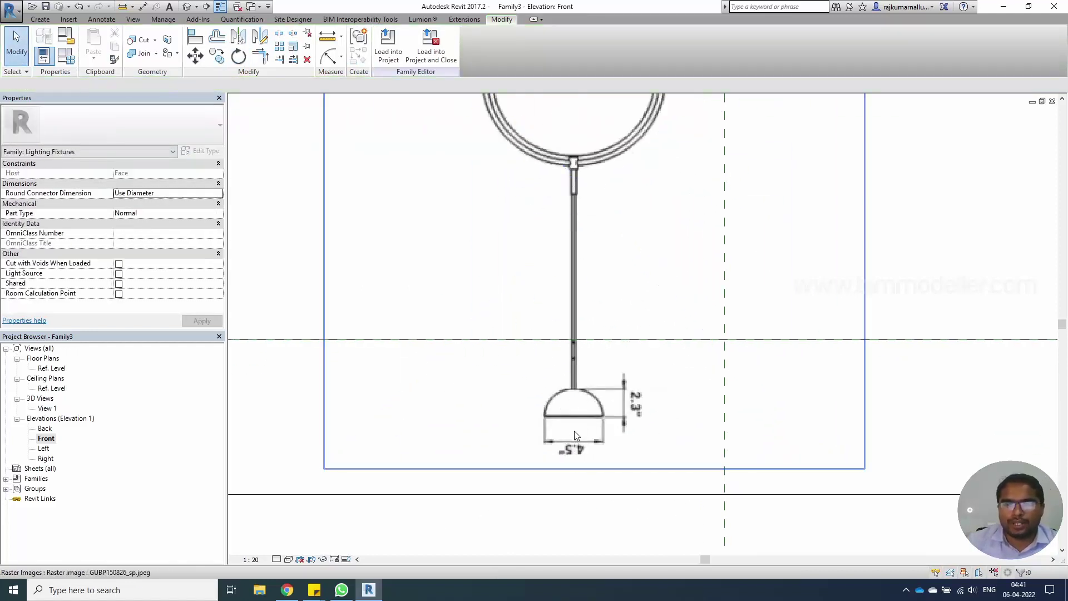
pyautogui.click(576, 424)
pyautogui.scroll(6, 576, 424)
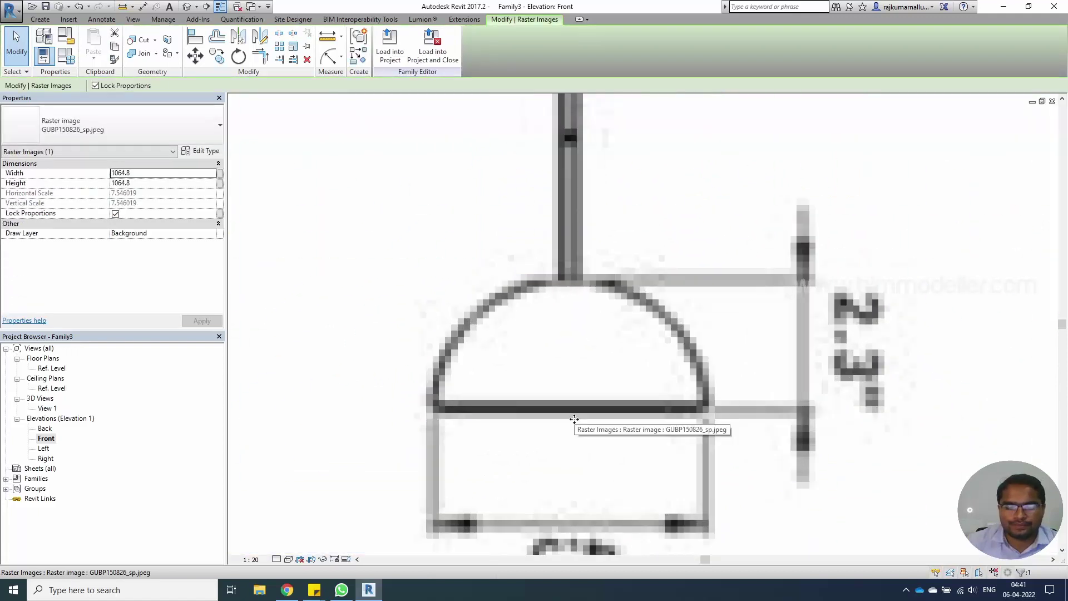
pyautogui.press('m')
pyautogui.press('v')
pyautogui.scroll(3, 576, 409)
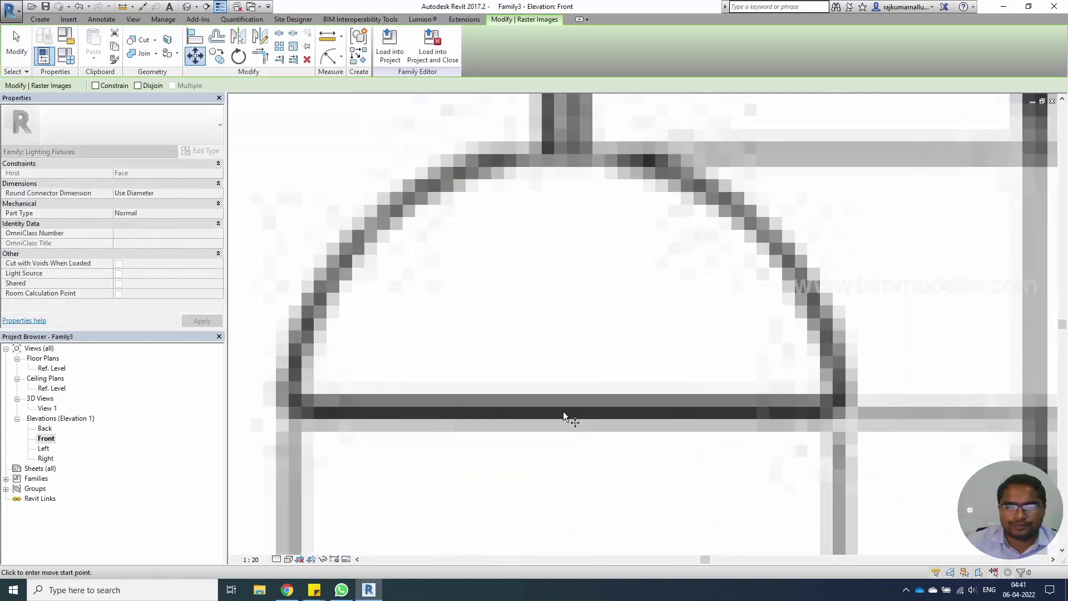
pyautogui.click(563, 411)
pyautogui.scroll(-5, 562, 408)
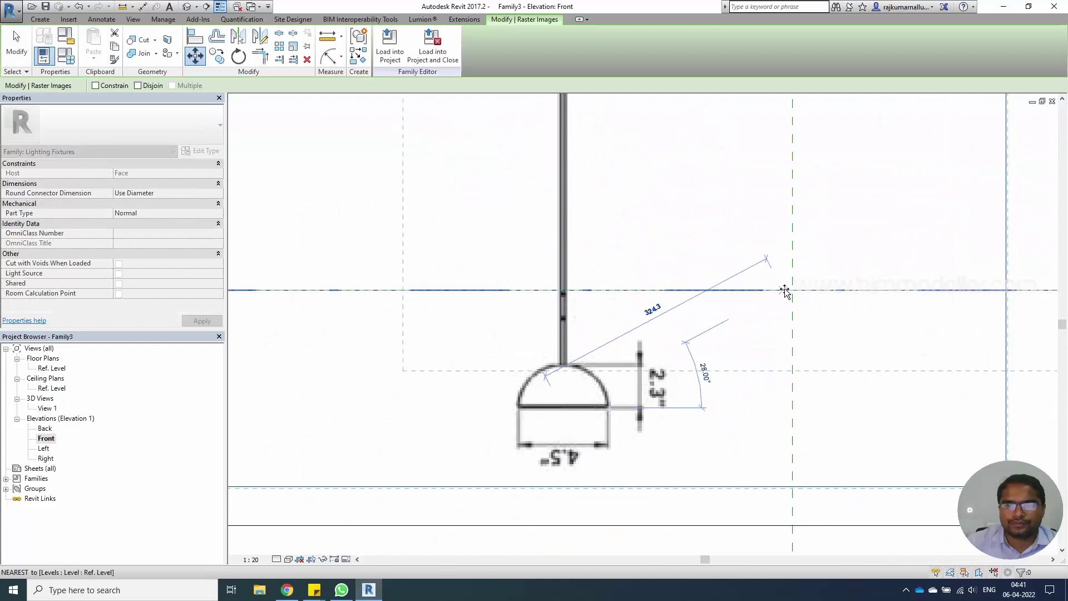
pyautogui.click(785, 290)
pyautogui.moveTo(724, 333); pyautogui.dragTo(526, 473, button='middle')
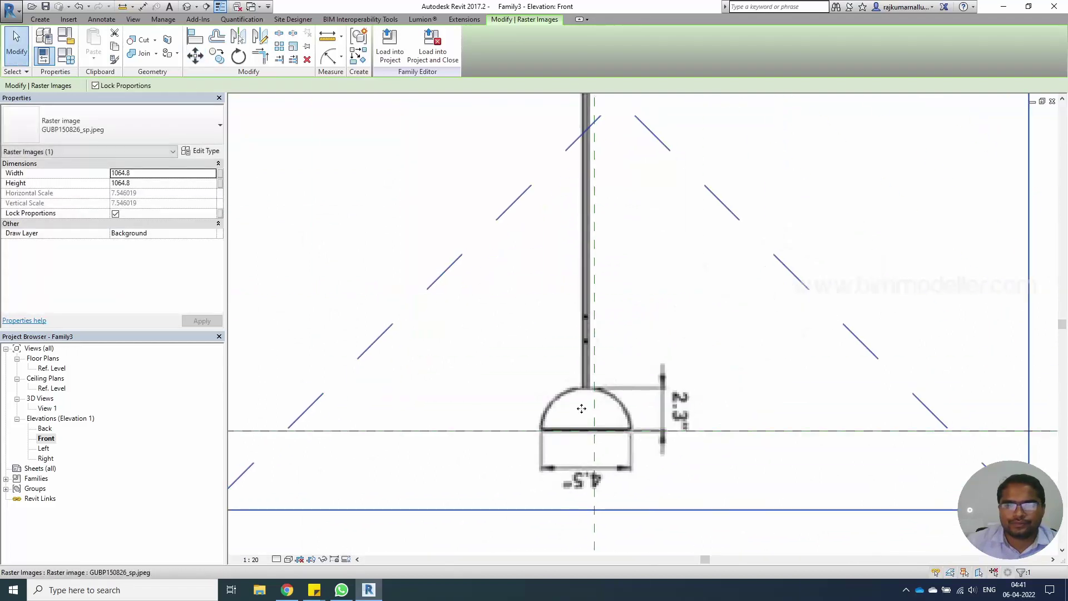
# - Move the pendant image horizontally so the centre of its rod lies on the vertical centre reference plane
pyautogui.scroll(5, 581, 409)
pyautogui.press('m')
pyautogui.press('v')
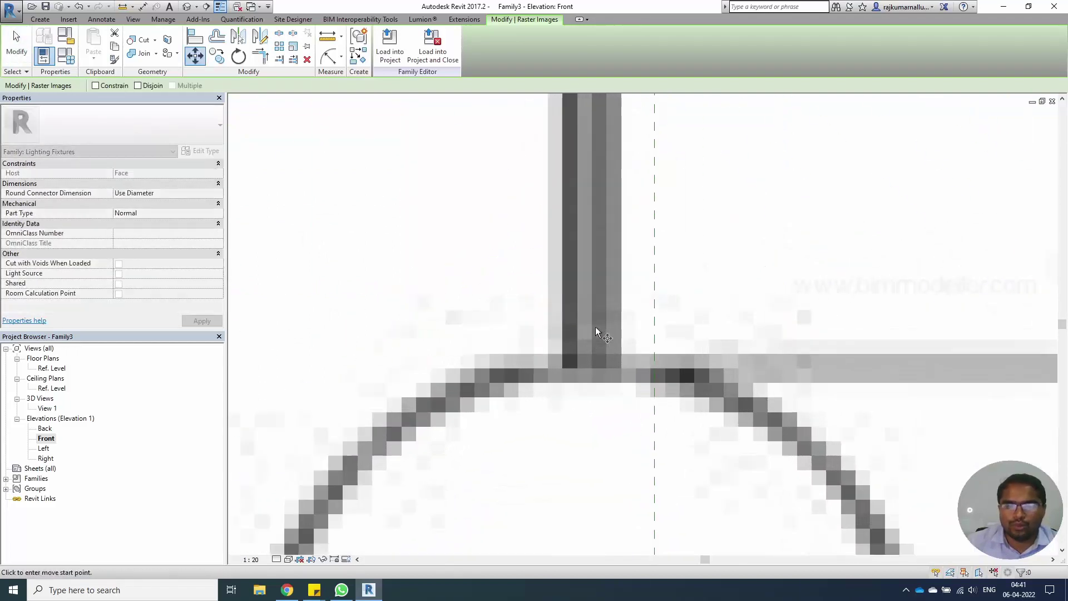
pyautogui.scroll(2, 595, 330)
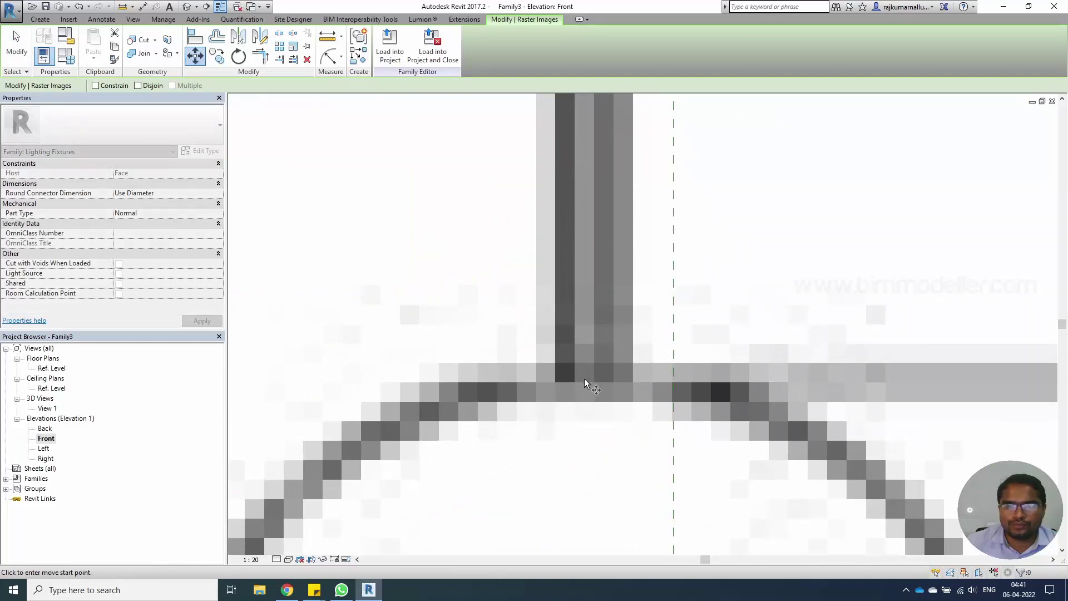
pyautogui.click(584, 378)
pyautogui.click(674, 382)
pyautogui.scroll(-1, 527, 363)
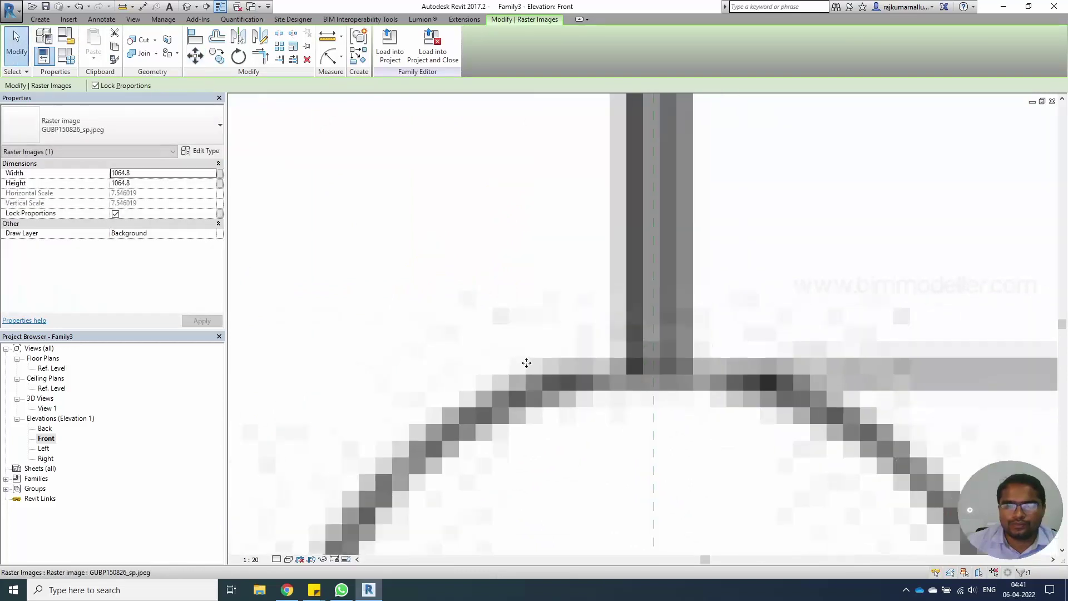
pyautogui.scroll(-7, 527, 363)
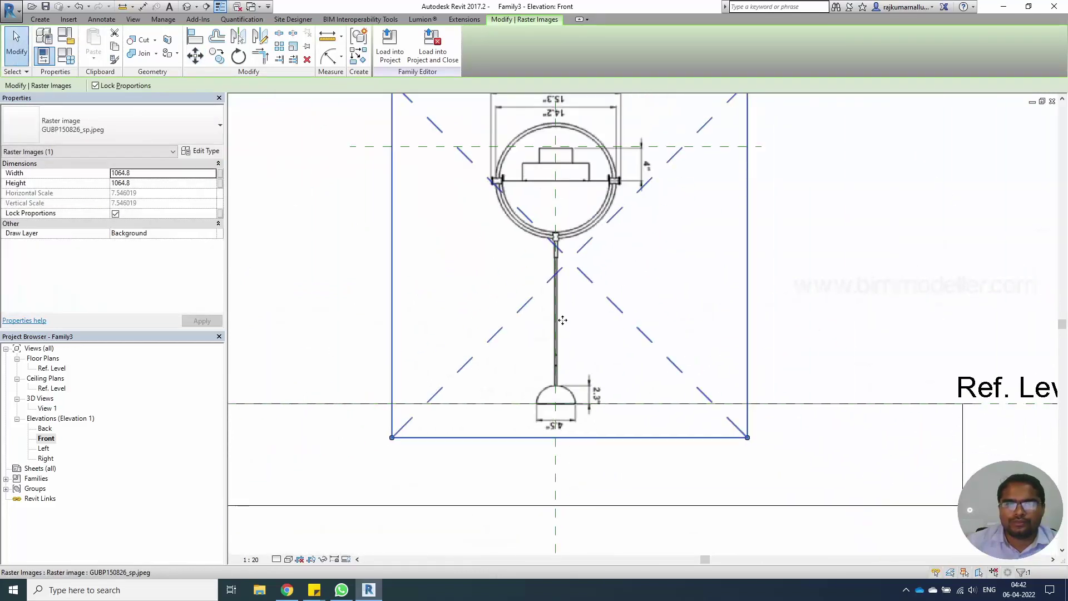
pyautogui.moveTo(562, 320); pyautogui.dragTo(586, 407, button='middle')
pyautogui.press('Escape')
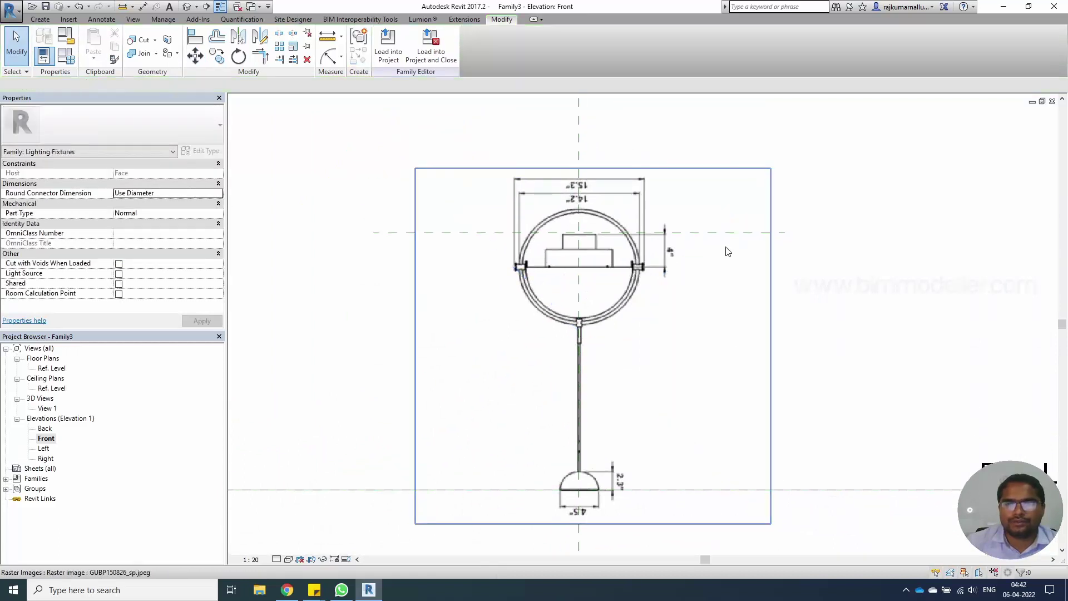
# - Move the horizontal reference plane down to just below the ring's joint with the rod, 480 mm above Ref. Level
pyautogui.click(718, 234)
pyautogui.keyDown('ctrl'); pyautogui.moveTo(710, 235); pyautogui.dragTo(708, 329); pyautogui.keyUp('ctrl')
pyautogui.scroll(3, 547, 313)
pyautogui.scroll(-3, 582, 401)
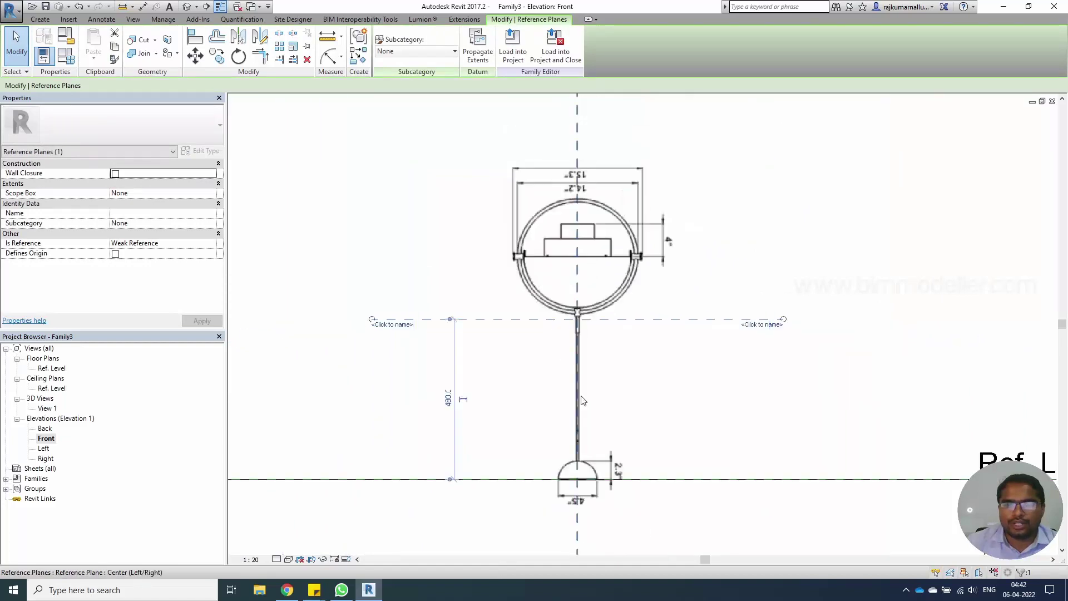
pyautogui.scroll(-3, 523, 316)
pyautogui.scroll(2, 540, 374)
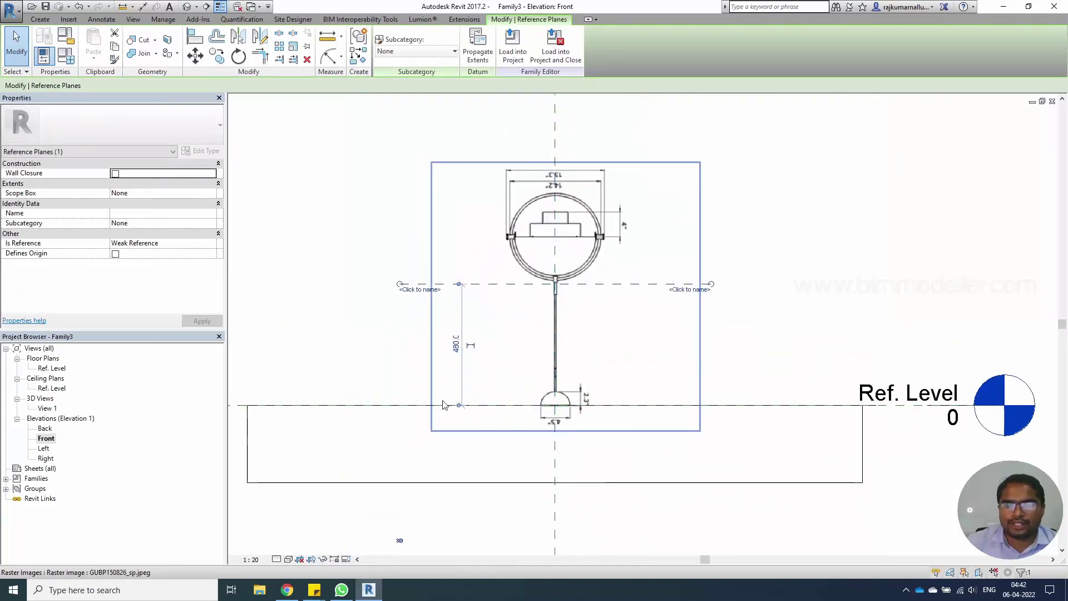
pyautogui.press('Escape')
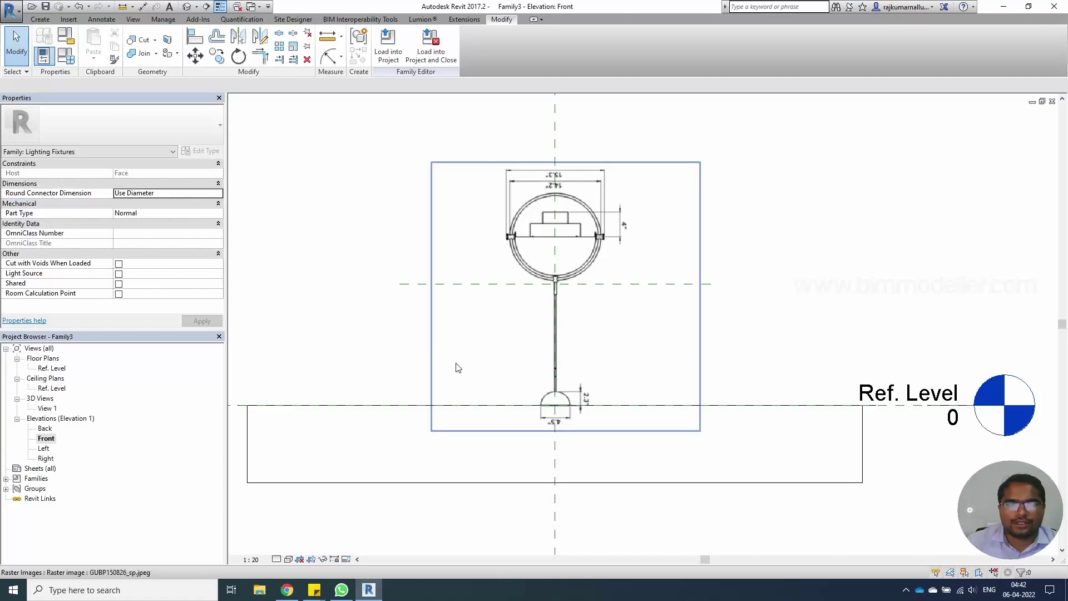
# - Place an aligned dimension between the reference plane at Ref. Level and the horizontal reference plane below the ring
pyautogui.press('d')
pyautogui.press('i')
pyautogui.press('Tab')
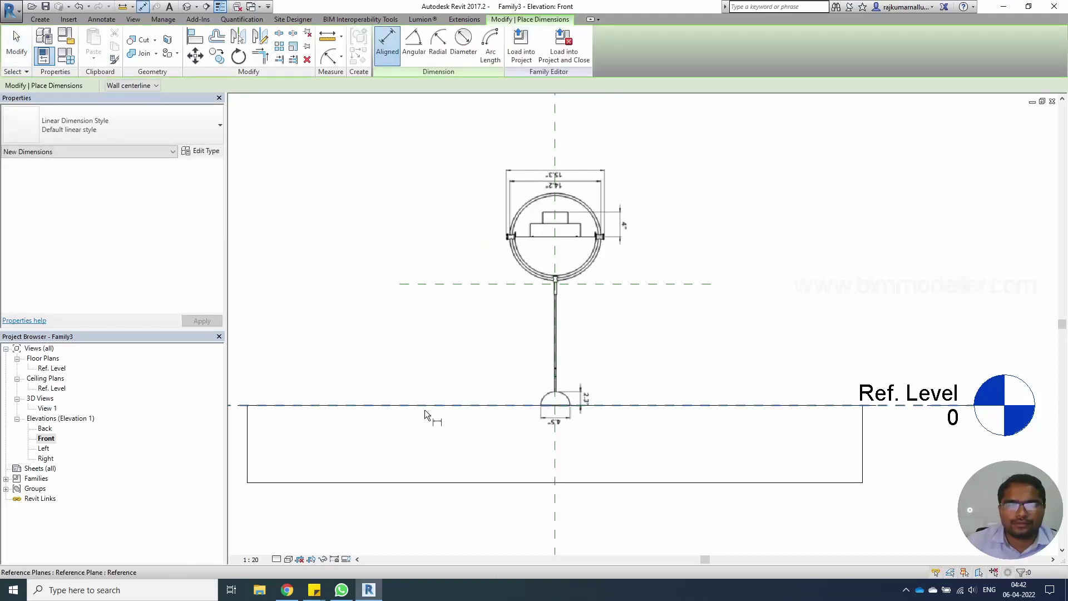
pyautogui.click(425, 410)
pyautogui.click(467, 284)
pyautogui.click(479, 343)
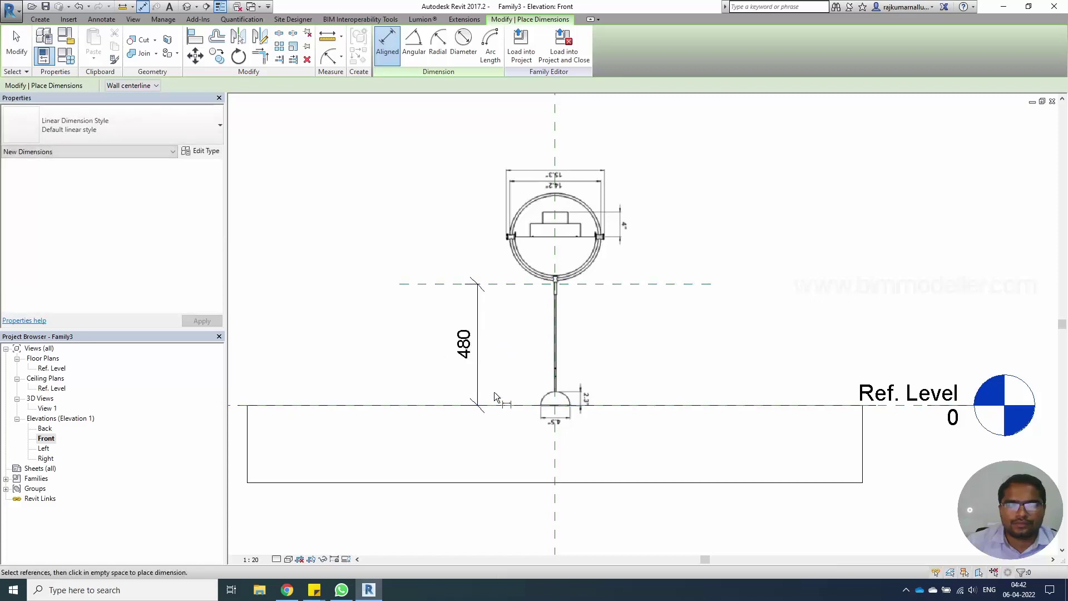
pyautogui.press('Escape')
# - Label the vertical dimension with a new family type parameter named Pendent Height, grouped under Dimensions
pyautogui.click(477, 367)
pyautogui.click(493, 45)
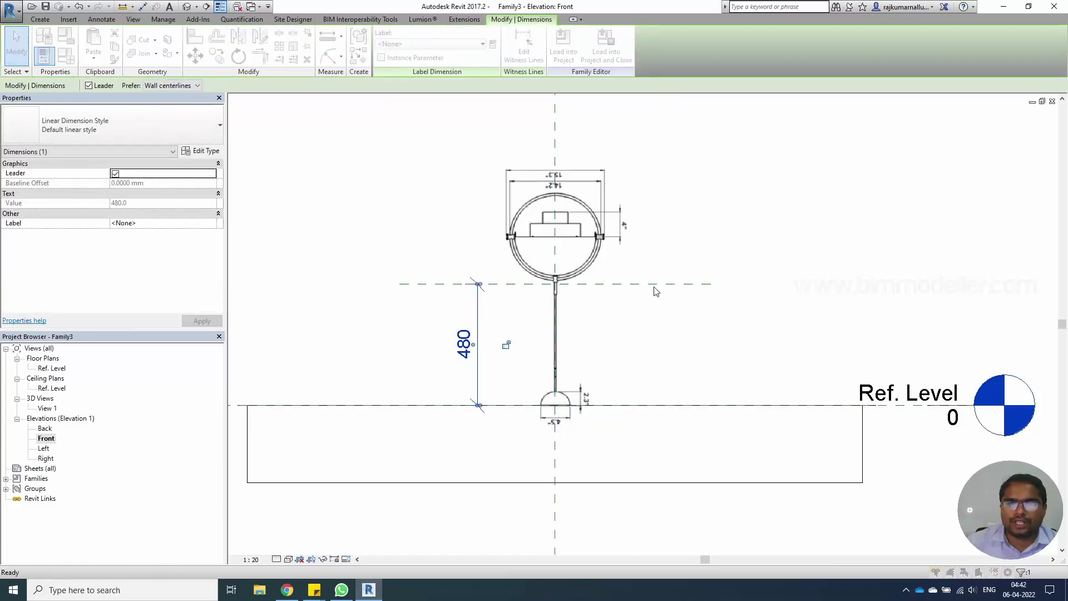
pyautogui.write('Pendent Height')
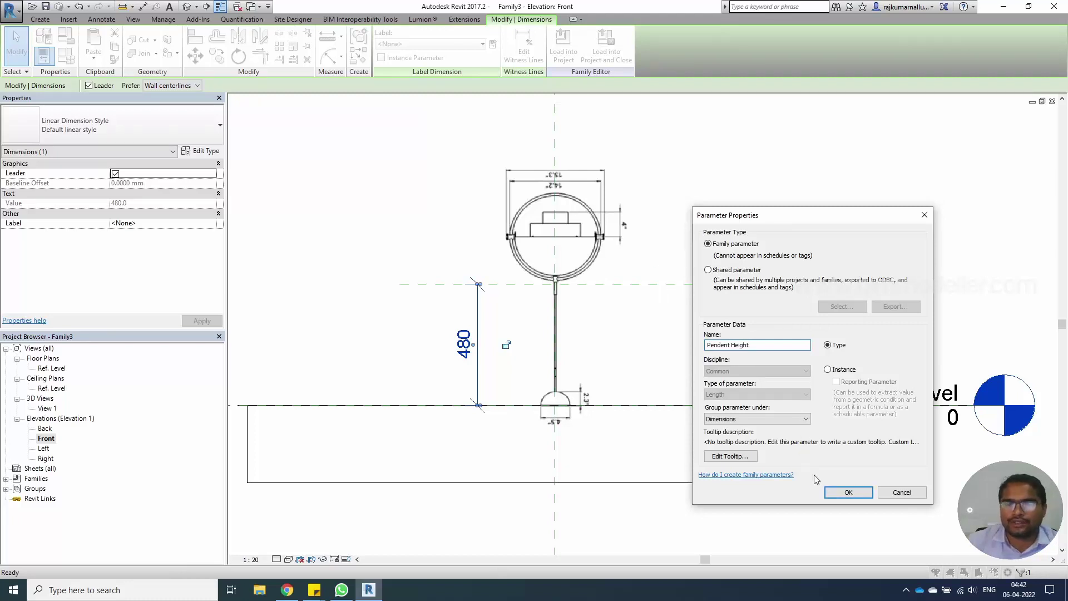
pyautogui.click(846, 492)
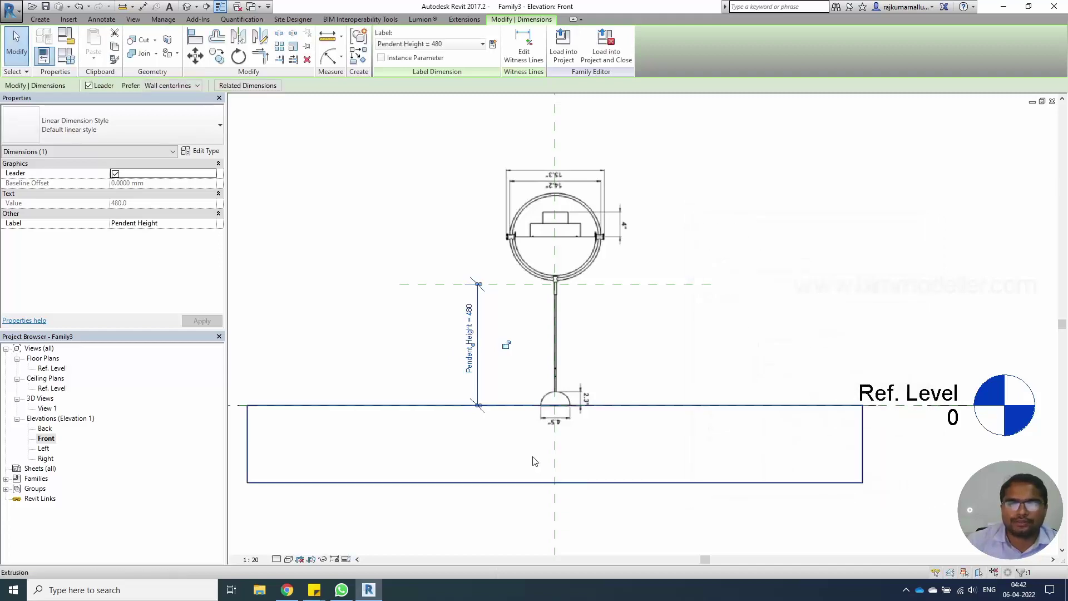
pyautogui.click(510, 448)
# - Start a revolve and sketch a boundary circle centred where Ref. Level meets the centre plane, sized to the canopy's dome outline
pyautogui.scroll(3, 527, 435)
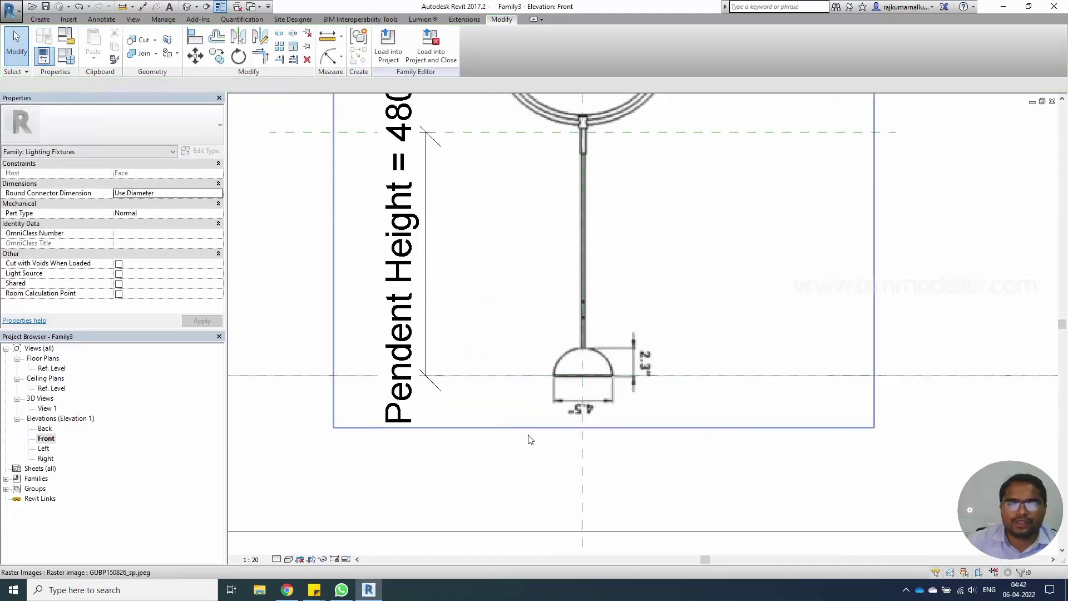
pyautogui.click(40, 19)
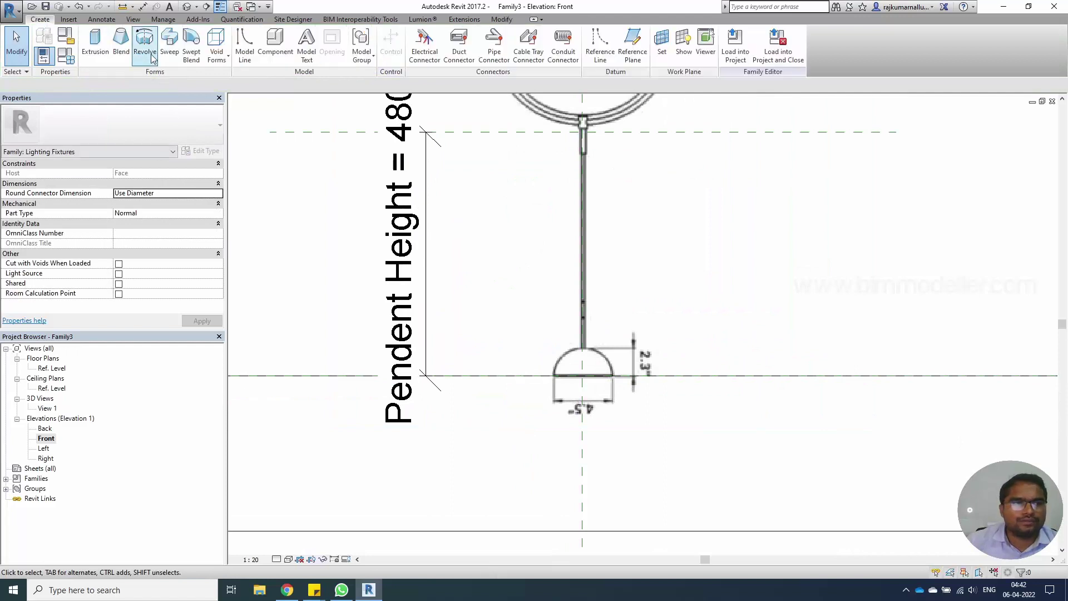
pyautogui.click(145, 37)
pyautogui.scroll(5, 588, 363)
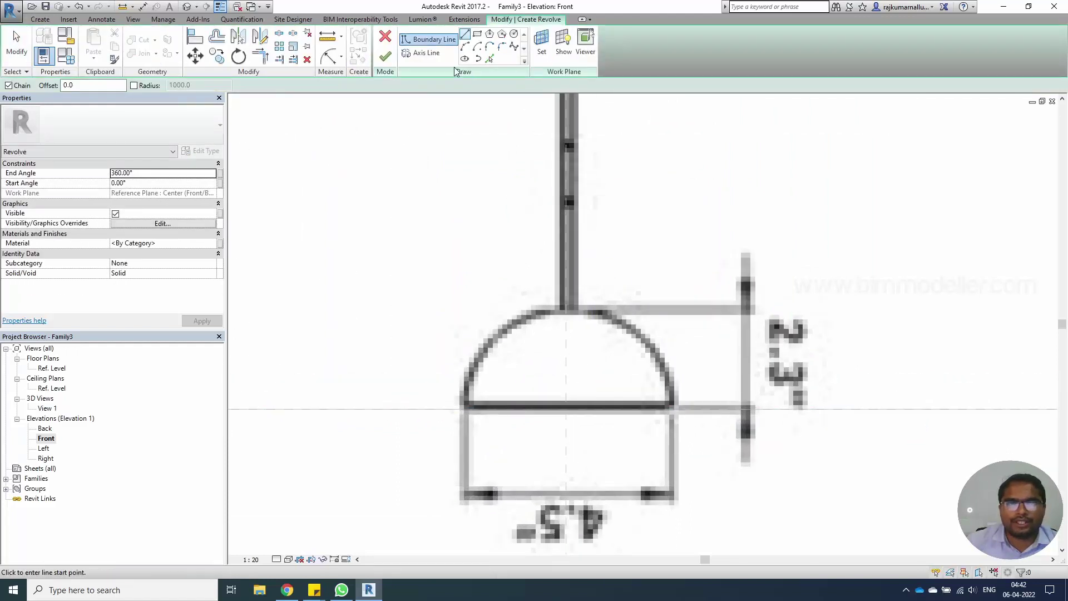
pyautogui.click(514, 34)
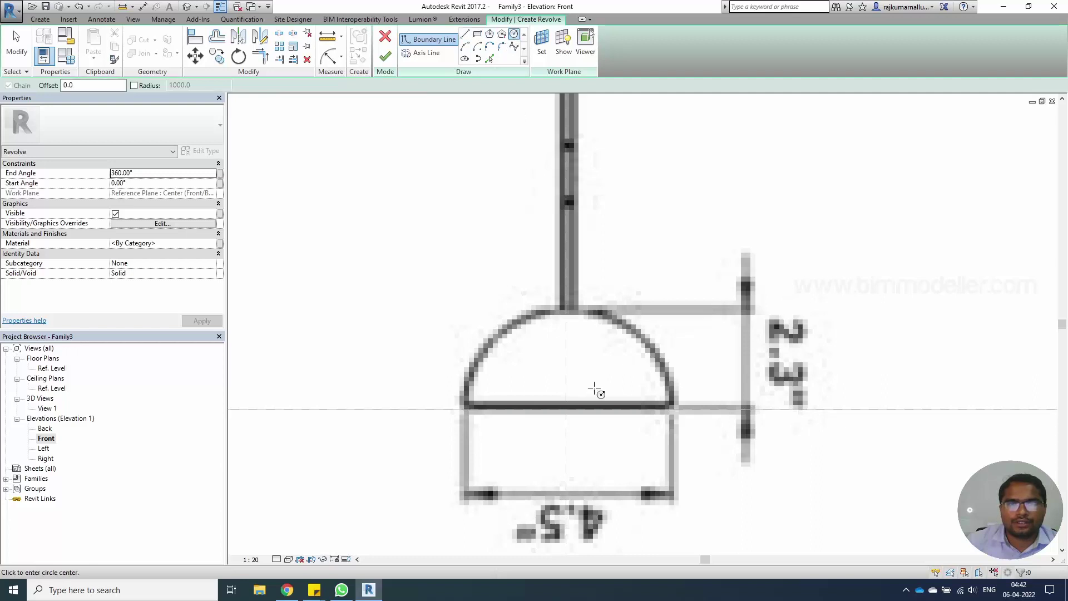
pyautogui.click(566, 408)
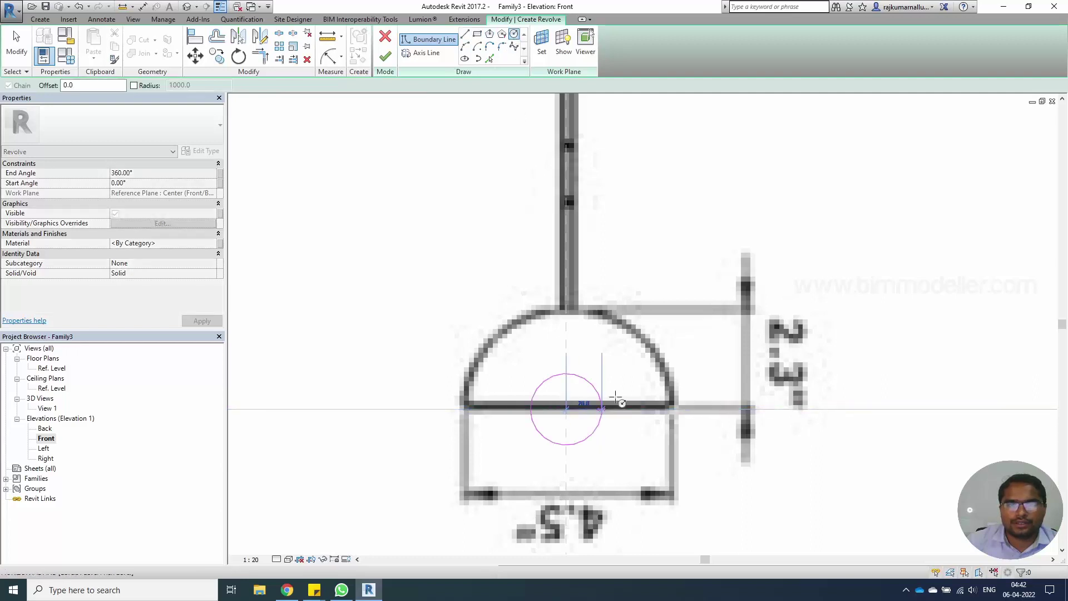
pyautogui.click(650, 347)
pyautogui.press('Escape')
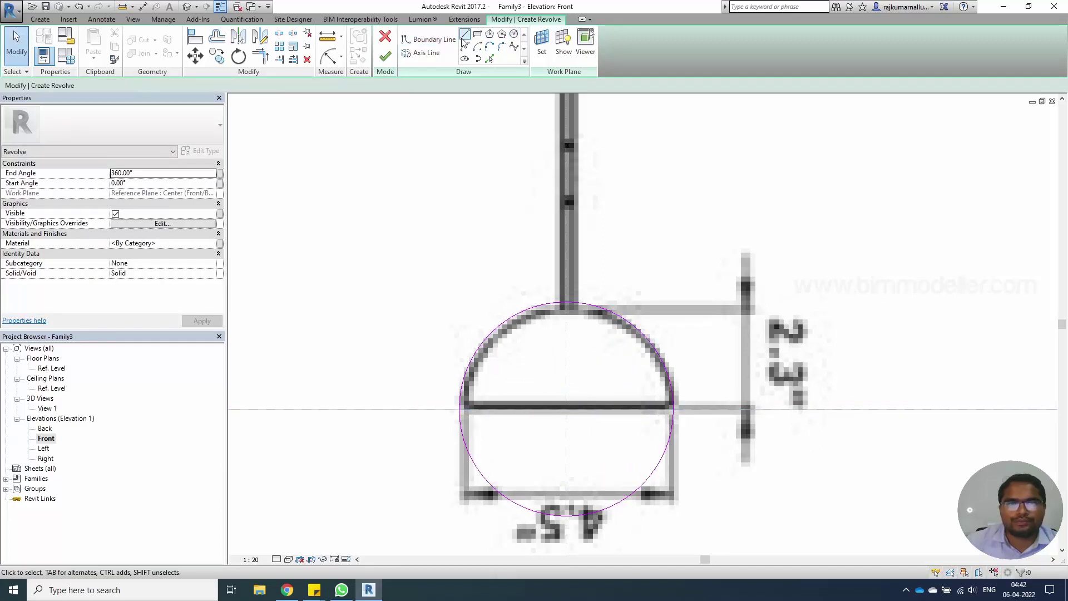
# - Draw the circle's horizontal diameter along Ref. Level and a vertical radius line from its centre up to the circle's top
pyautogui.click(465, 35)
pyautogui.click(462, 409)
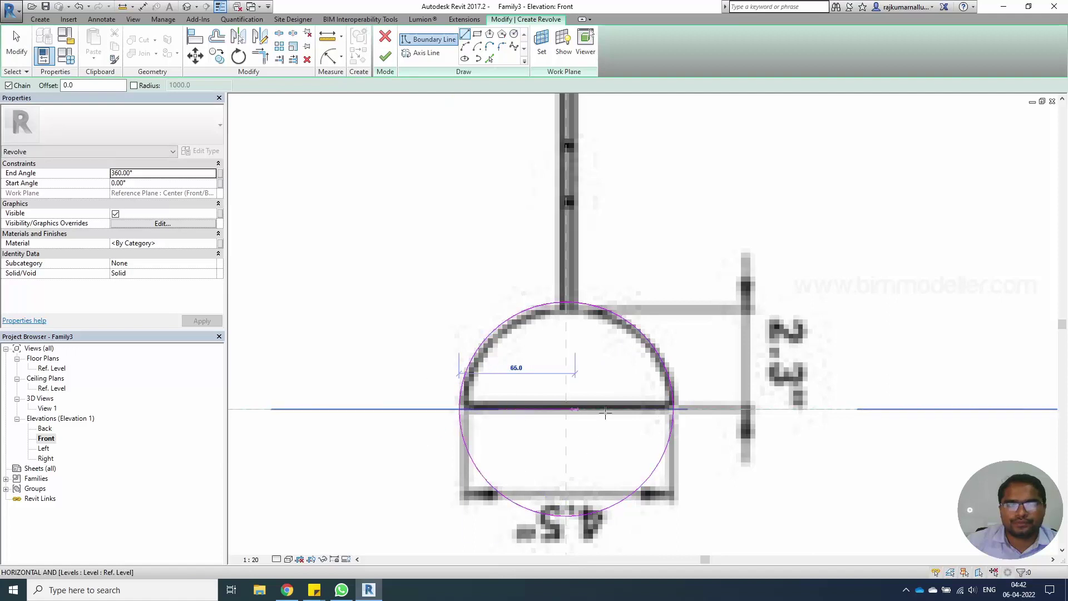
pyautogui.click(673, 409)
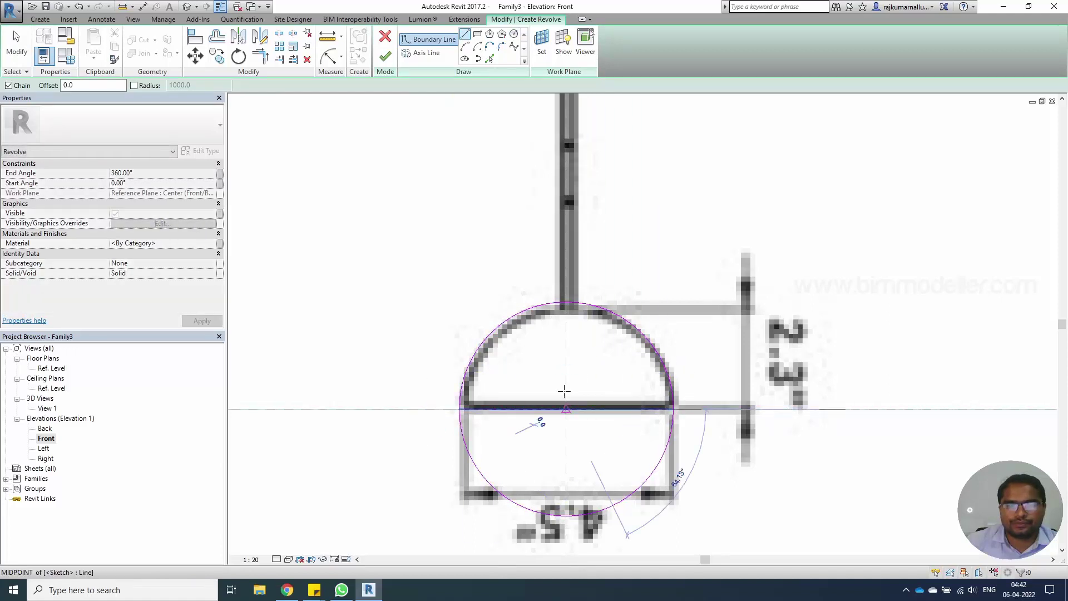
pyautogui.click(566, 409)
pyautogui.click(566, 304)
pyautogui.press('Escape')
pyautogui.press('Escape')
# - Trim the circle and both lines into a closed quarter-circle profile over the upper right part of the canopy
pyautogui.press('t')
pyautogui.press('r')
pyautogui.click(586, 307)
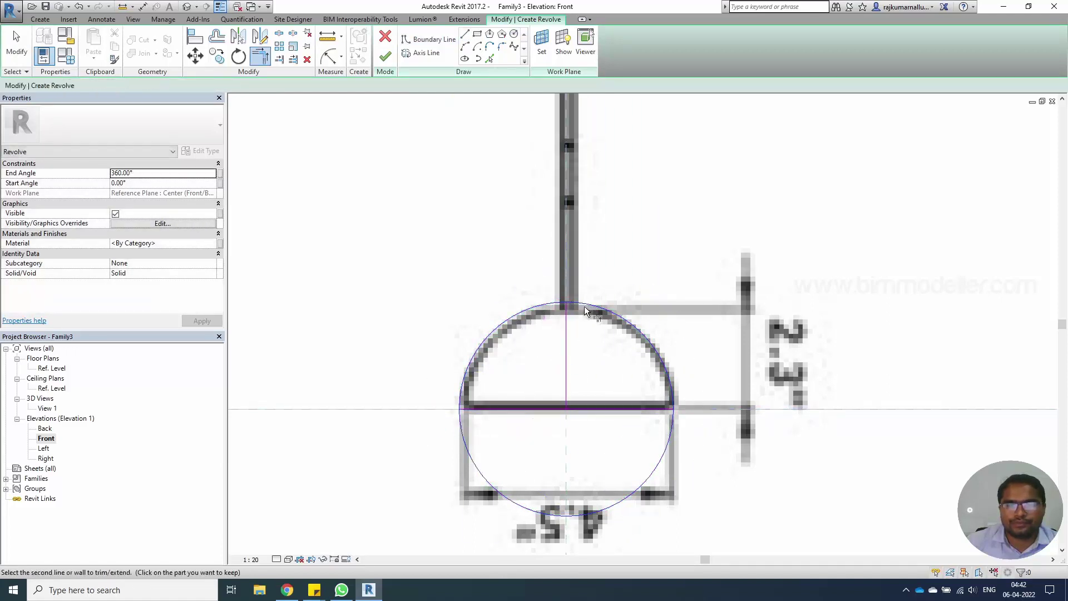
pyautogui.click(566, 319)
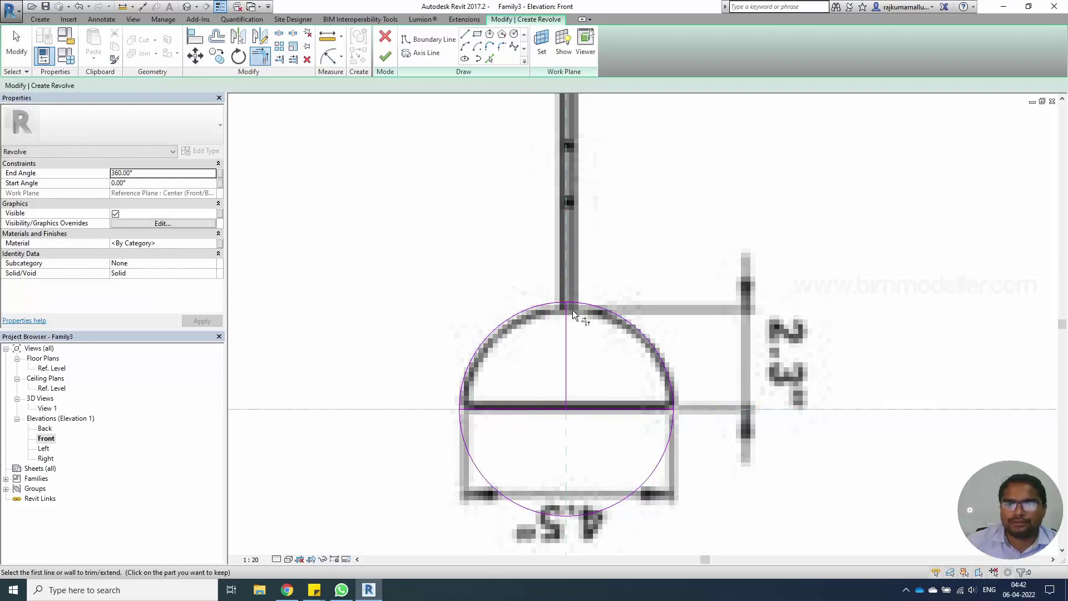
pyautogui.click(567, 336)
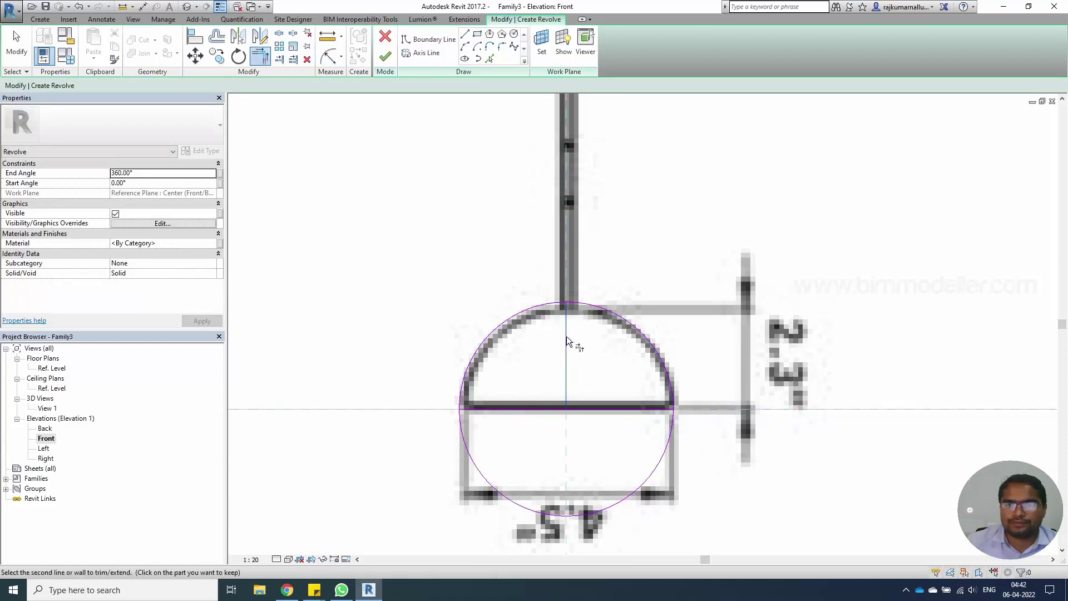
pyautogui.click(604, 405)
pyautogui.click(672, 399)
pyautogui.click(670, 412)
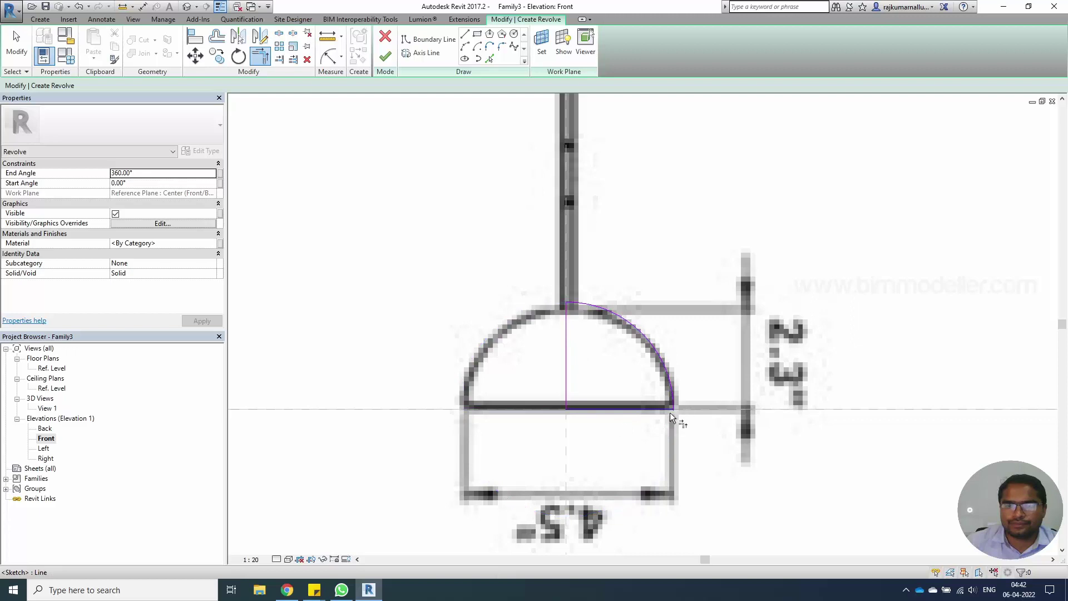
pyautogui.press('Escape')
# - Set the axis line on the profile's vertical edge and finish the 360° revolve of the canopy dome
pyautogui.scroll(-3, 564, 391)
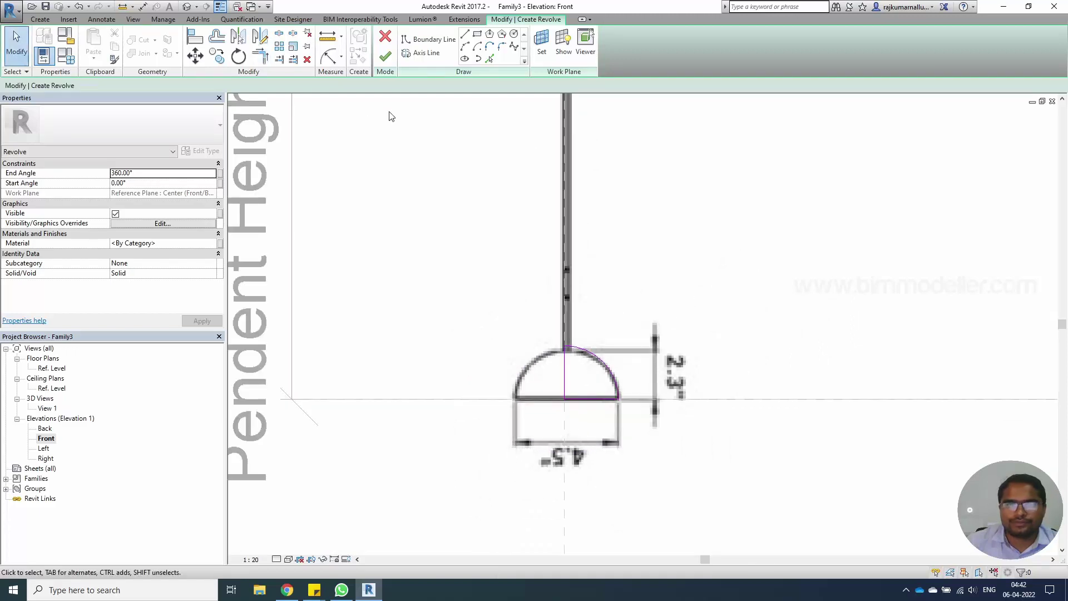
pyautogui.click(420, 54)
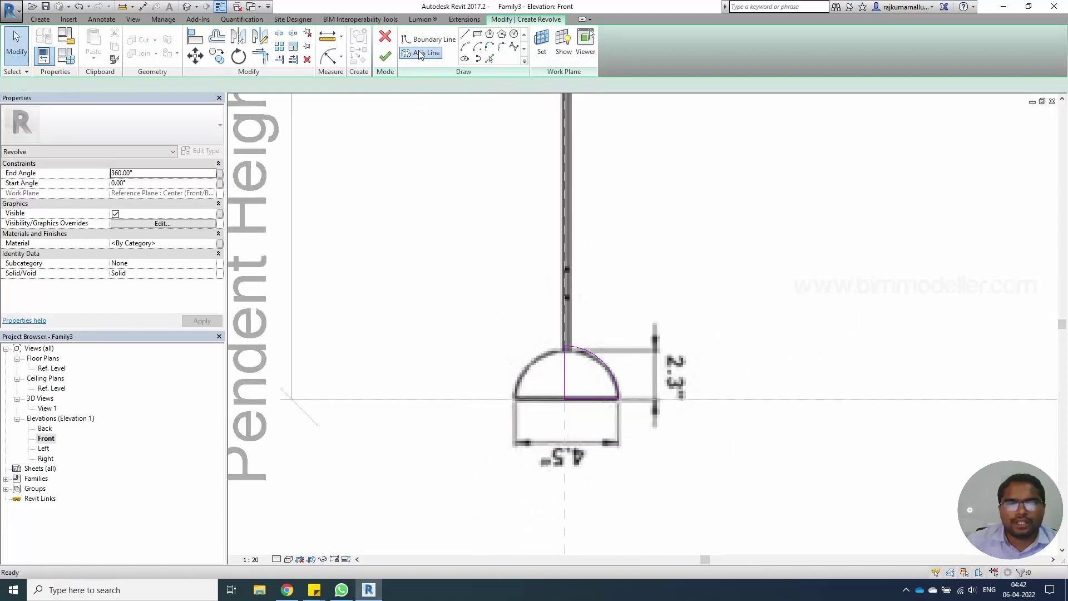
pyautogui.click(564, 385)
pyautogui.click(564, 363)
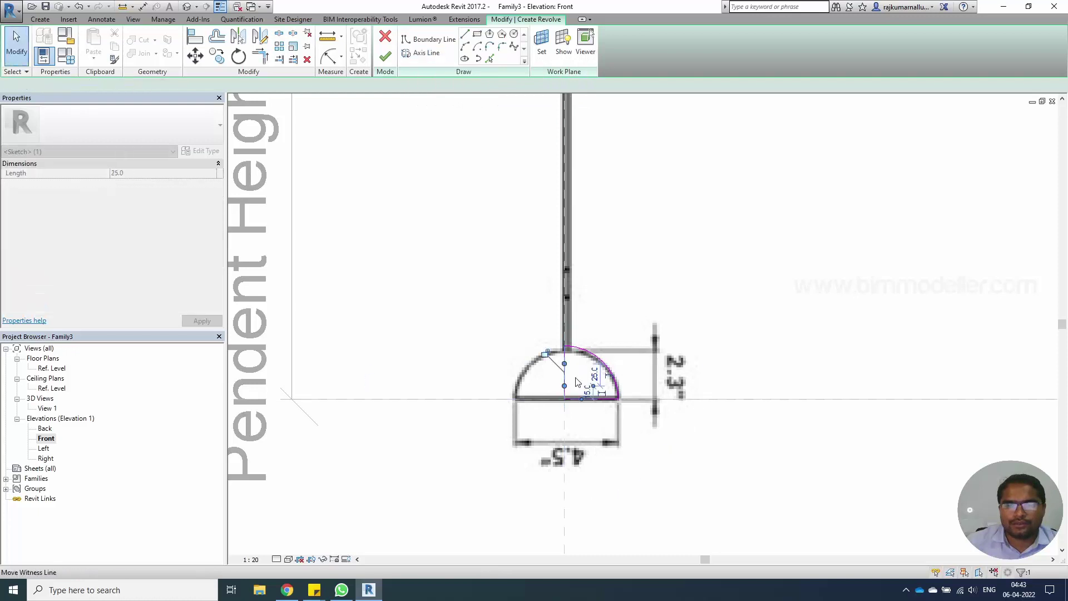
pyautogui.press('Escape')
pyautogui.moveTo(565, 403); pyautogui.dragTo(571, 399)
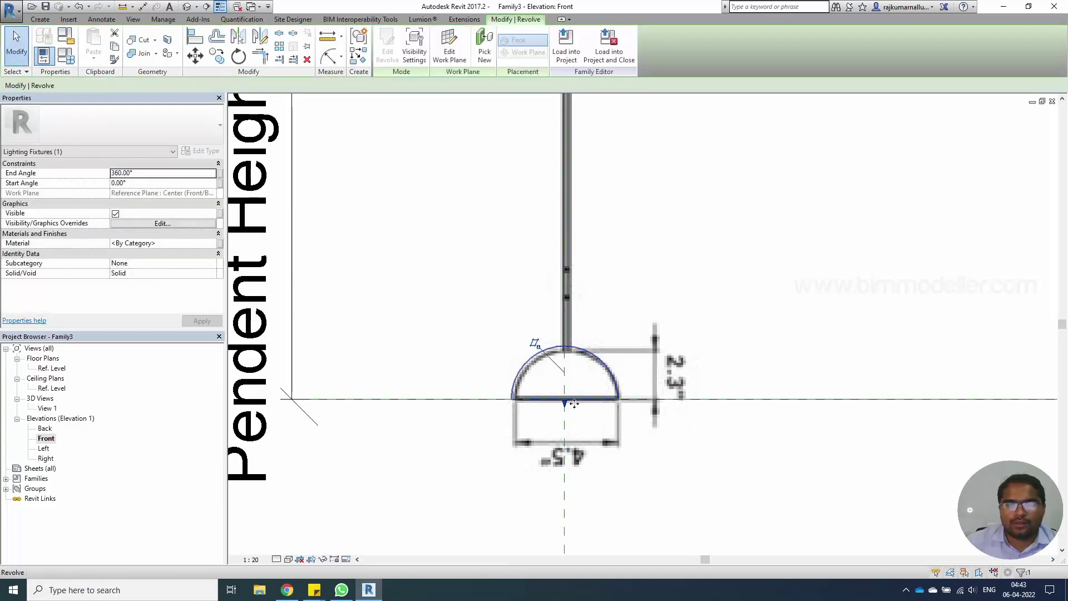
# - Inspect the canopy dome in the 3D view with the Shaded visual style, and close that view
pyautogui.click(187, 8)
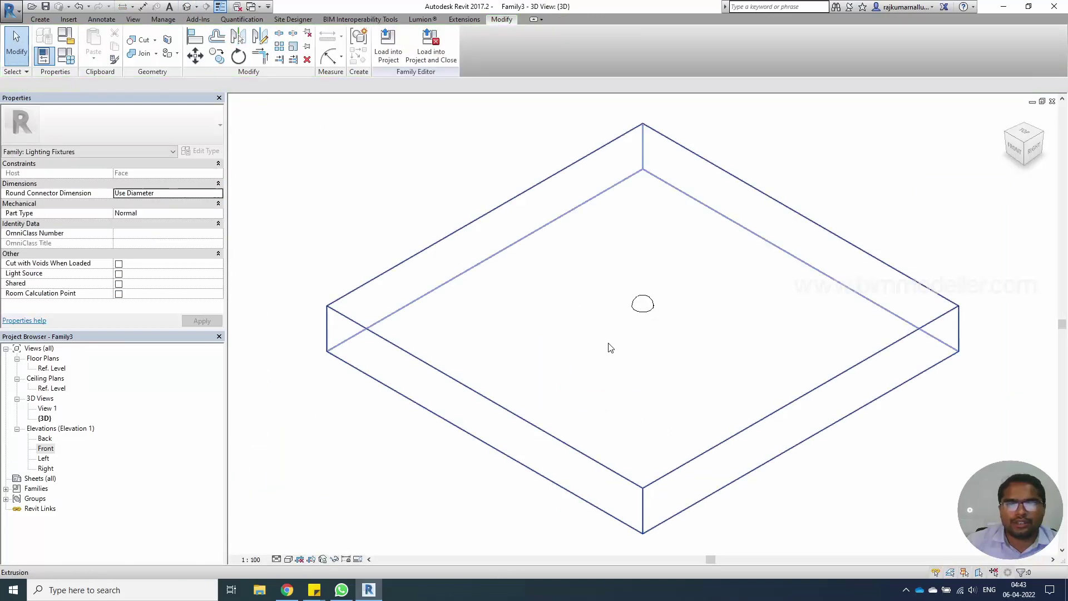
pyautogui.scroll(3, 646, 348)
pyautogui.press('s')
pyautogui.press('d')
pyautogui.moveTo(664, 355)
pyautogui.keyDown('shift'); pyautogui.mouseDown(button='middle')
pyautogui.moveTo(706, 386)
pyautogui.moveTo(680, 321)
pyautogui.mouseUp(button='middle'); pyautogui.keyUp('shift')
pyautogui.click(680, 320)
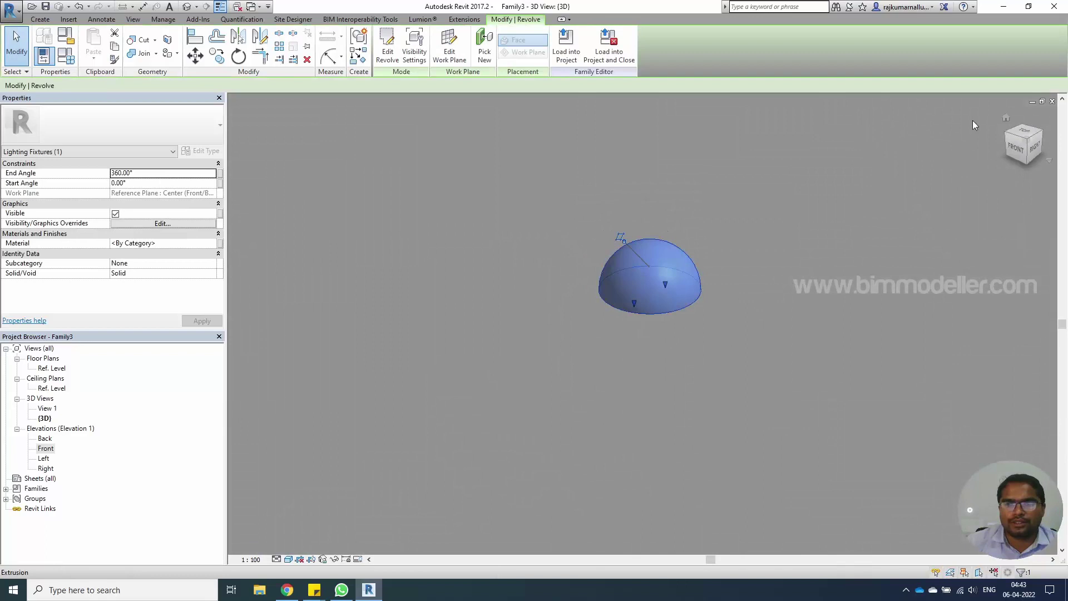
pyautogui.click(1052, 102)
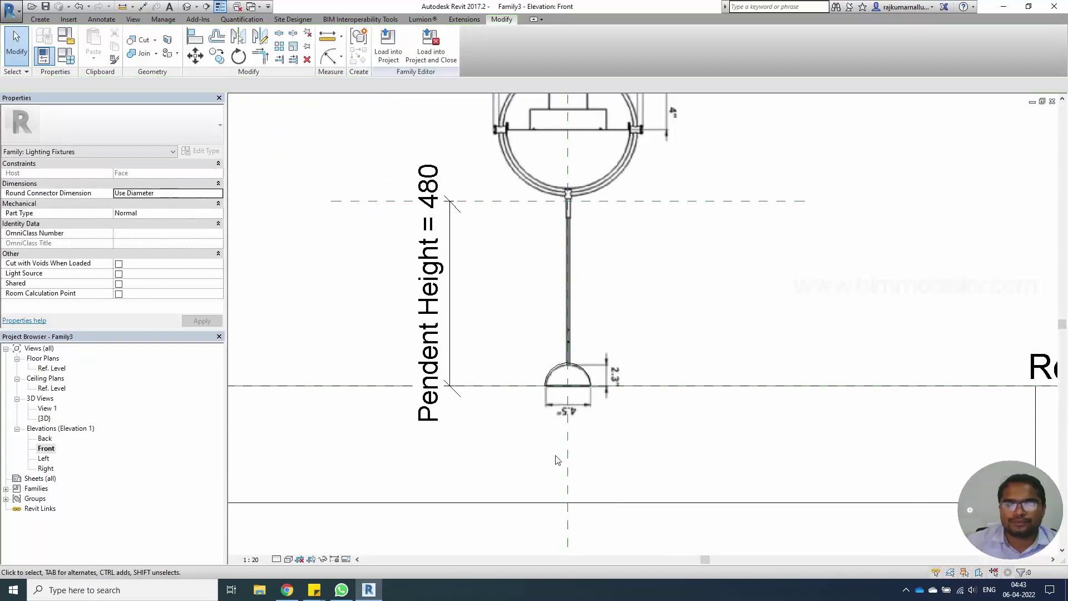
# - In the Ref. Level plan, extrude a circle of radius 5 centred on the reference plane intersection for the rod
pyautogui.doubleClick(52, 368)
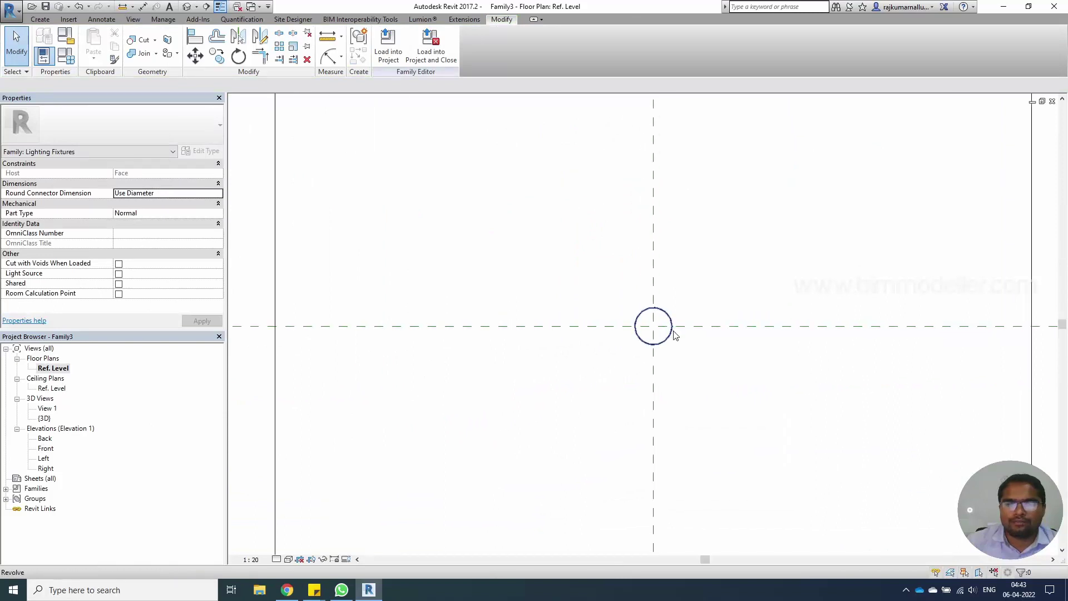
pyautogui.scroll(2, 674, 335)
pyautogui.click(40, 19)
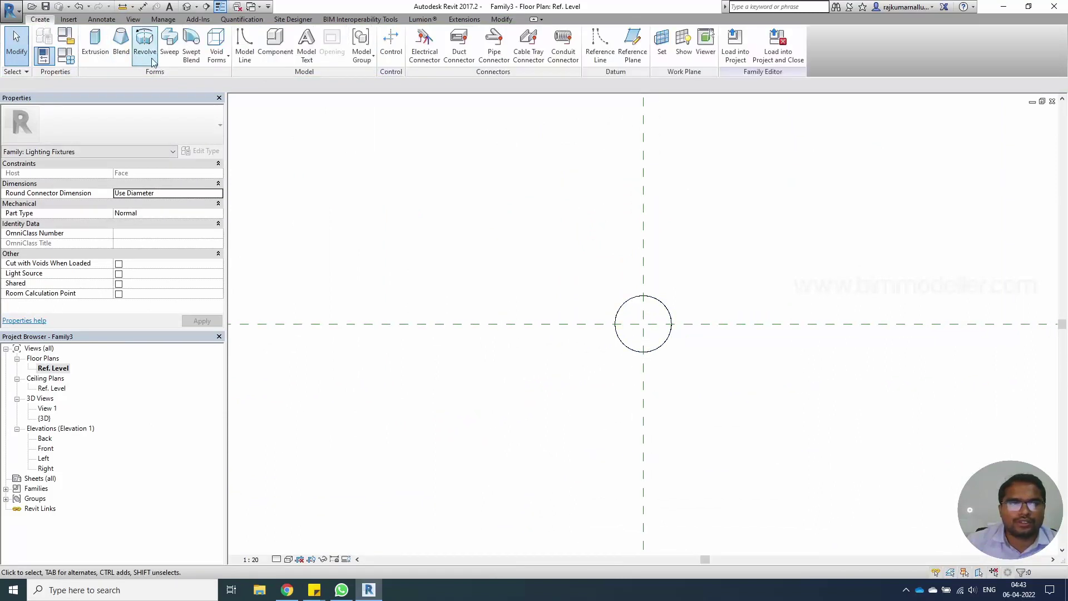
pyautogui.click(92, 44)
pyautogui.scroll(2, 632, 326)
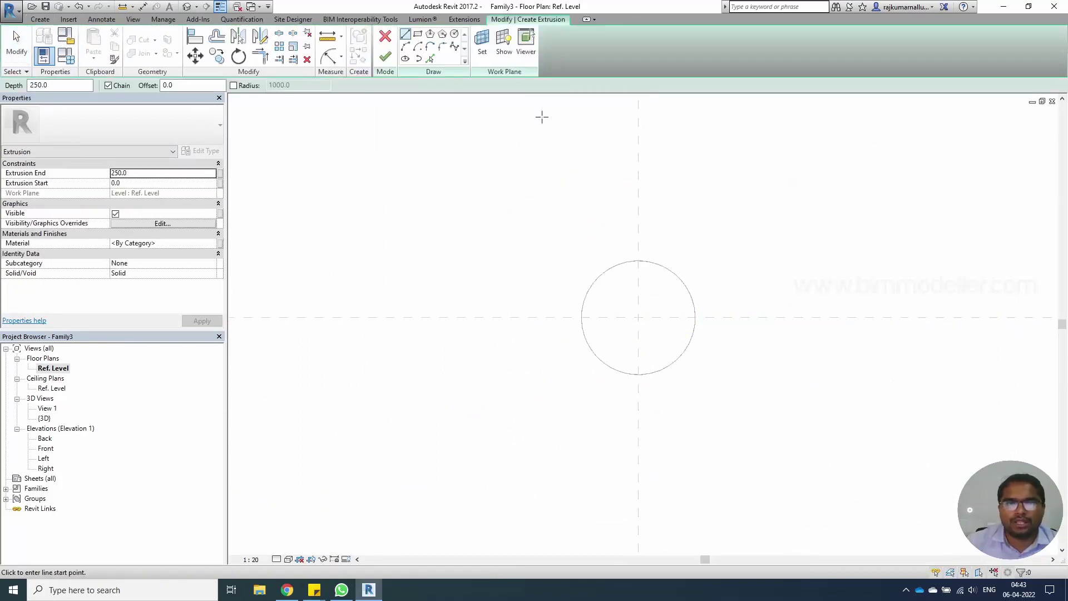
pyautogui.click(454, 34)
pyautogui.scroll(2, 639, 304)
pyautogui.click(638, 317)
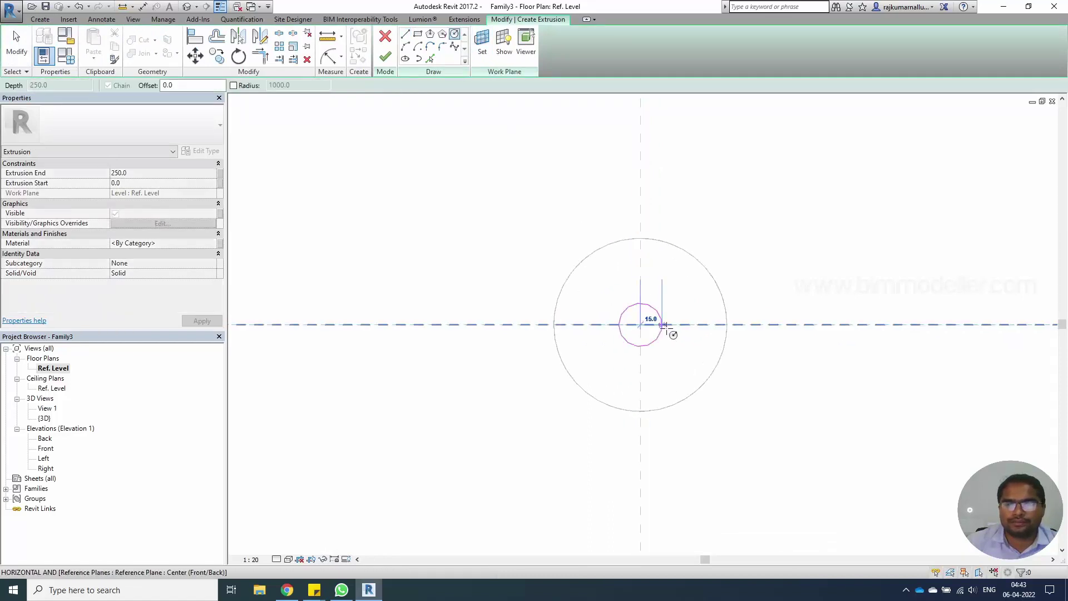
pyautogui.scroll(2, 648, 320)
pyautogui.scroll(2, 648, 322)
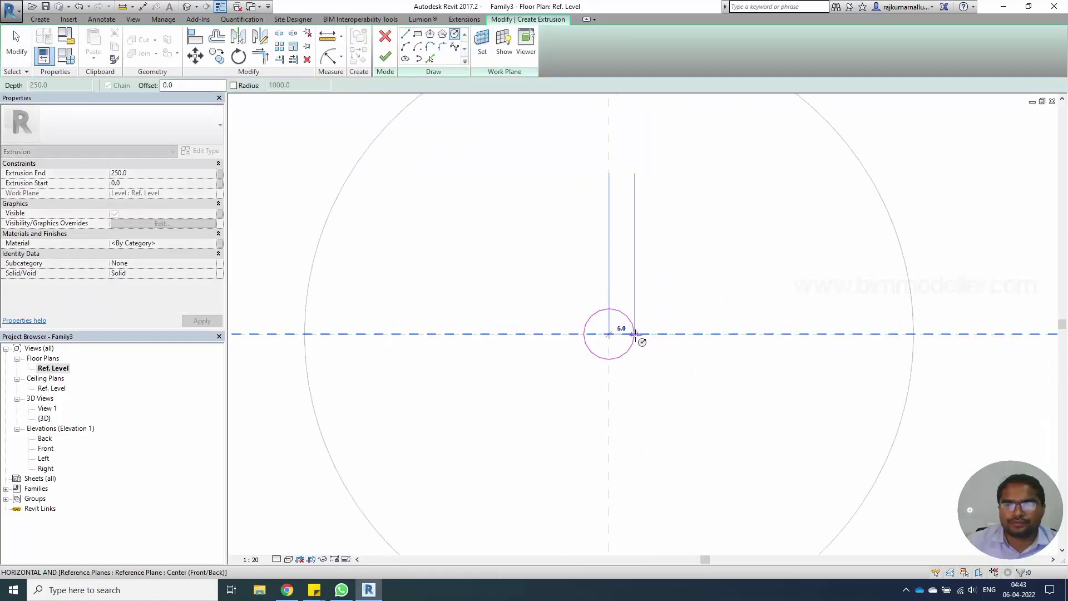
pyautogui.click(635, 334)
pyautogui.click(385, 56)
pyautogui.scroll(-1, 580, 361)
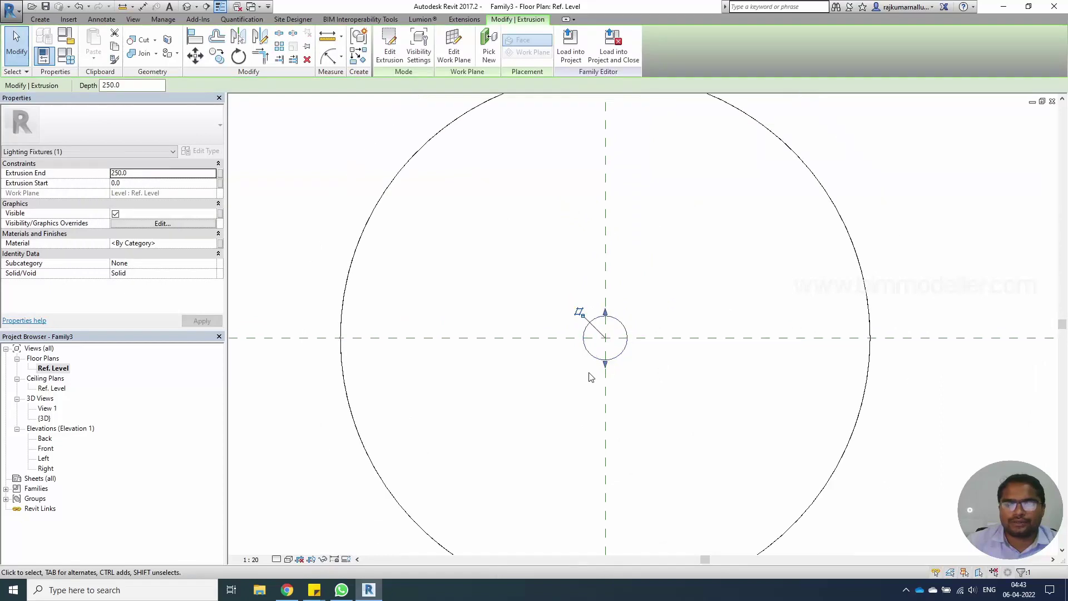
pyautogui.scroll(-2, 591, 378)
# - In the Front elevation, stretch the rod extrusion up to the Pendent Height reference plane, making it 480 deep
pyautogui.doubleClick(46, 448)
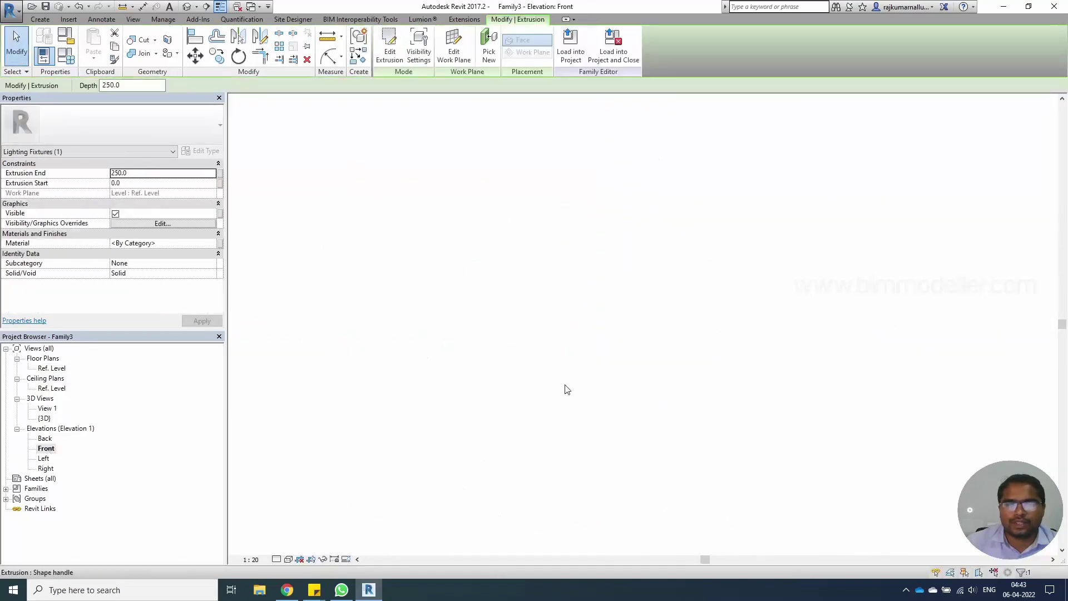
pyautogui.scroll(3, 576, 367)
pyautogui.moveTo(562, 411)
pyautogui.mouseDown()
pyautogui.moveTo(562, 389)
pyautogui.moveTo(557, 412)
pyautogui.mouseUp()
pyautogui.scroll(3, 561, 389)
pyautogui.scroll(-3, 559, 378)
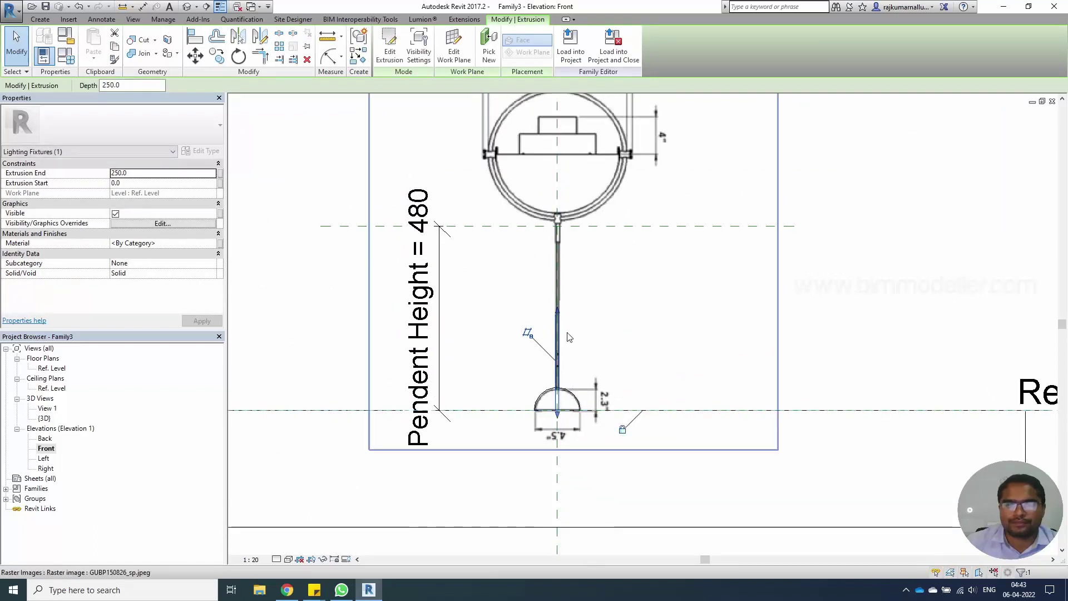
pyautogui.moveTo(556, 318); pyautogui.dragTo(557, 228)
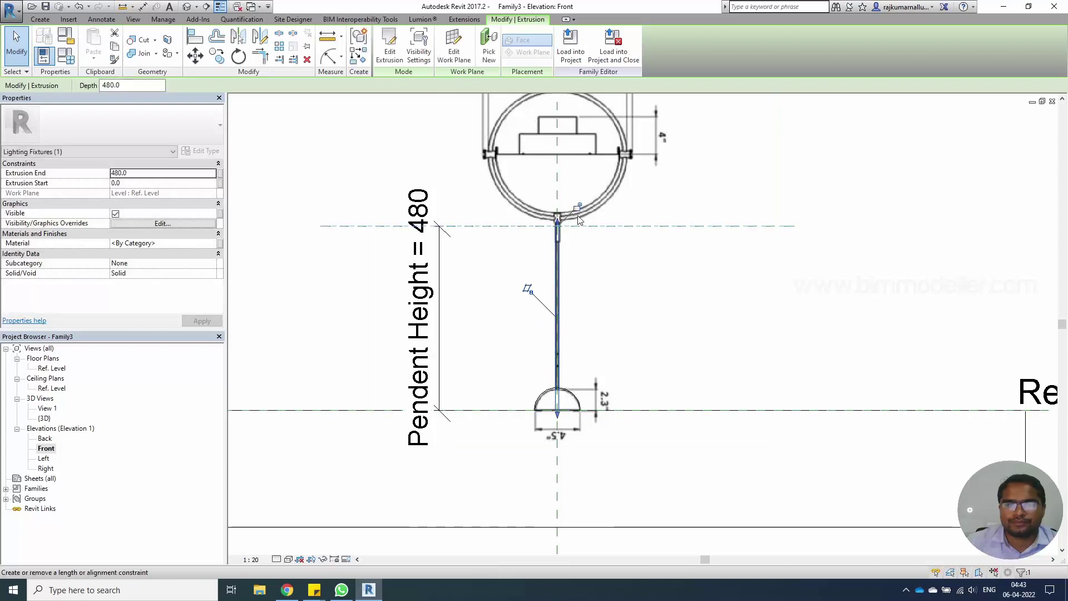
pyautogui.click(611, 318)
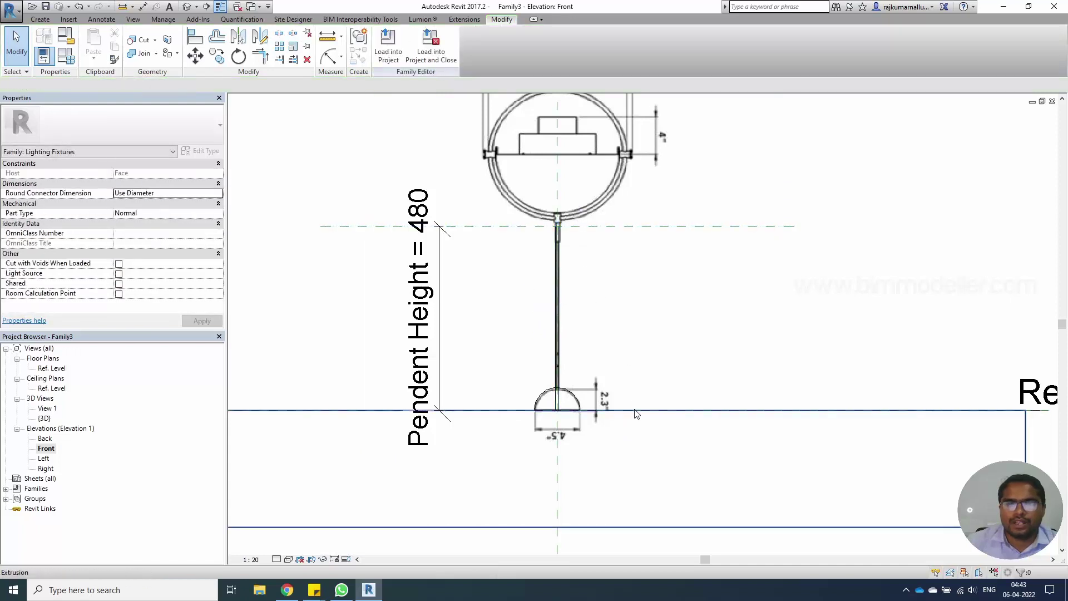
pyautogui.scroll(-2, 637, 414)
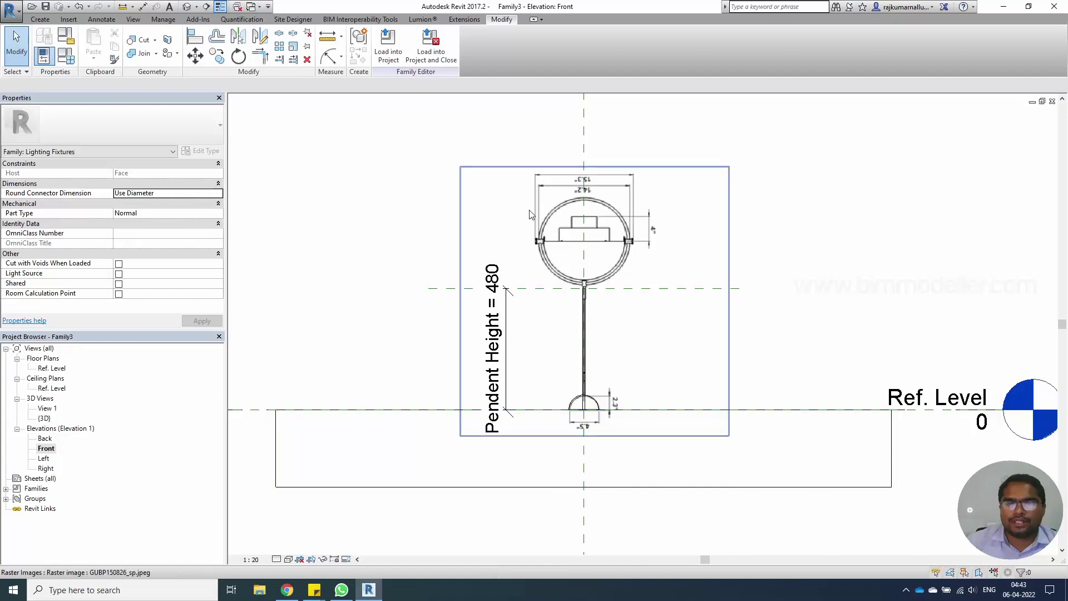
# - Load the Mulit Lite Head family into Family3 with its Ref. Level plan open for placement
pyautogui.doubleClick(51, 368)
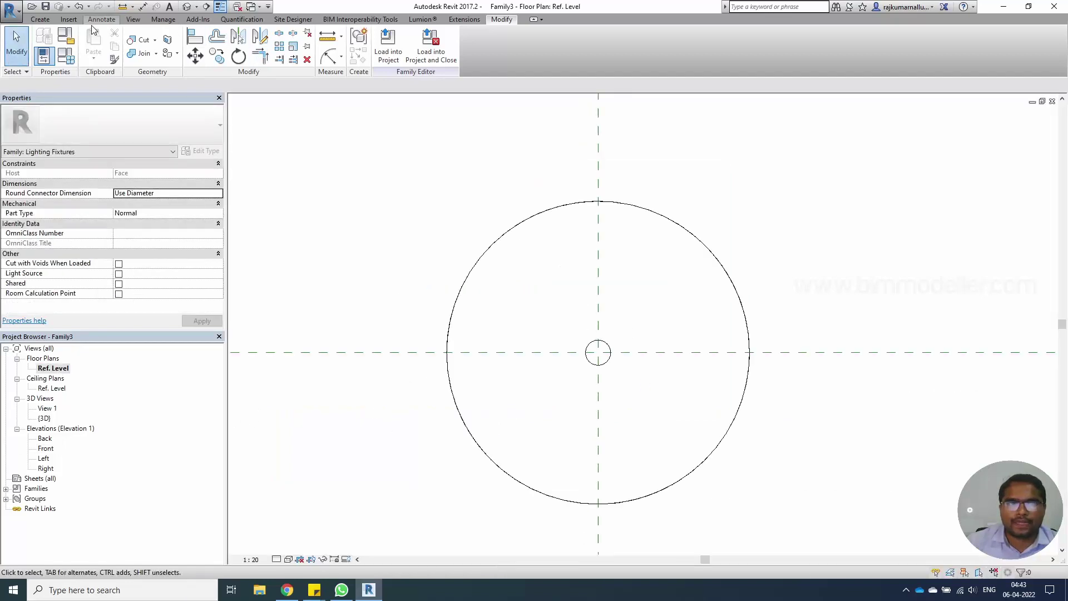
pyautogui.click(68, 19)
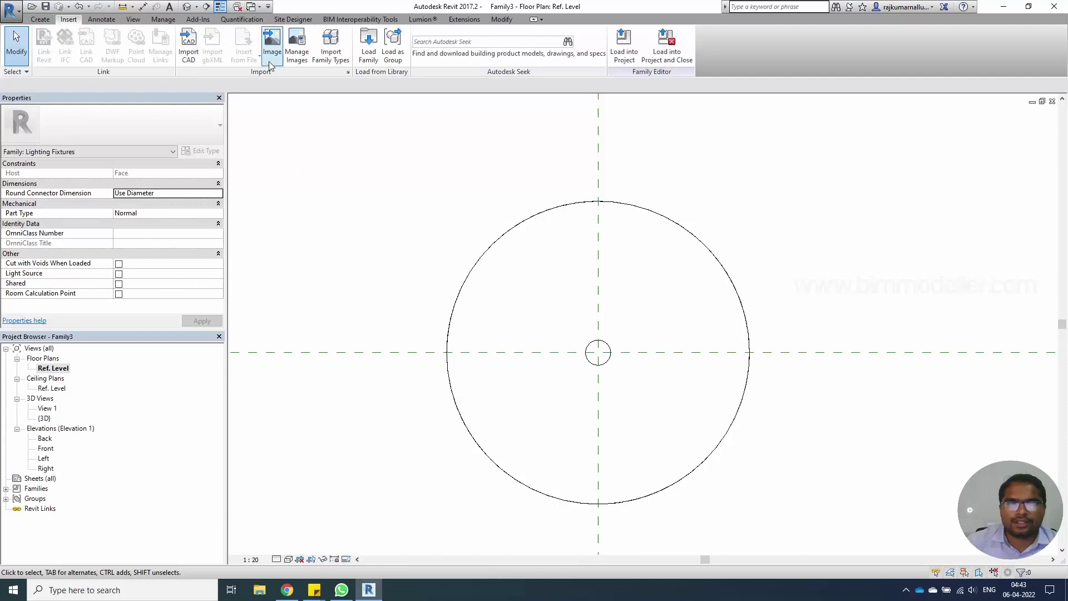
pyautogui.click(248, 7)
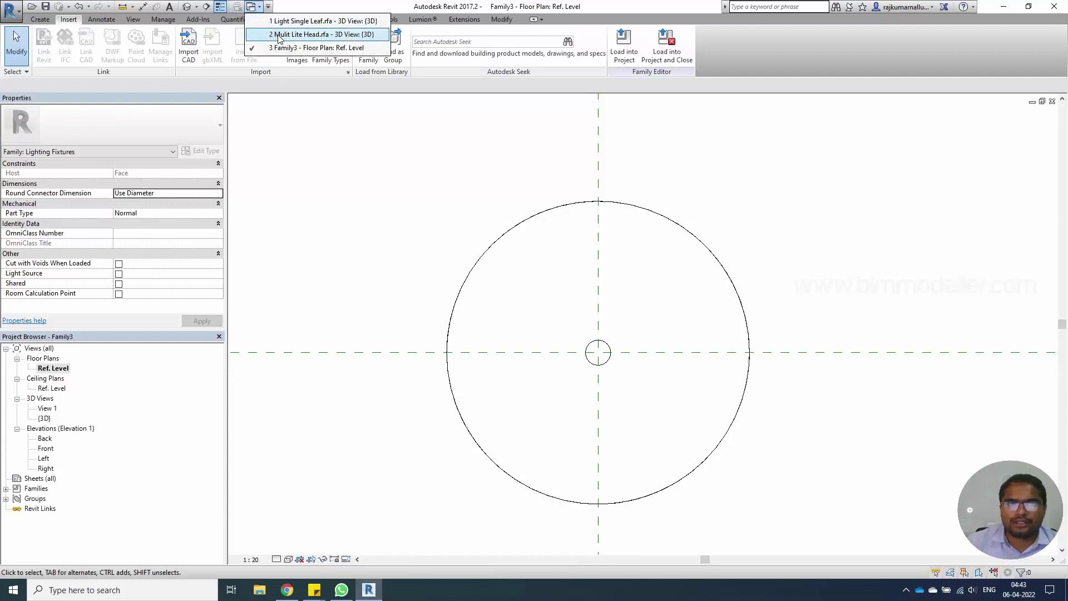
pyautogui.click(301, 35)
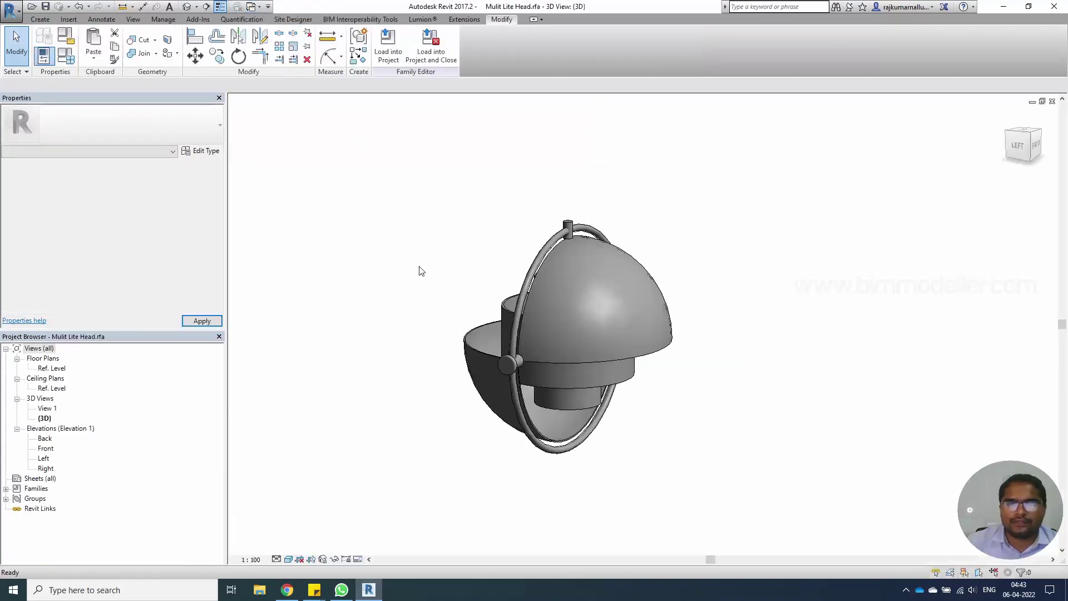
pyautogui.click(388, 47)
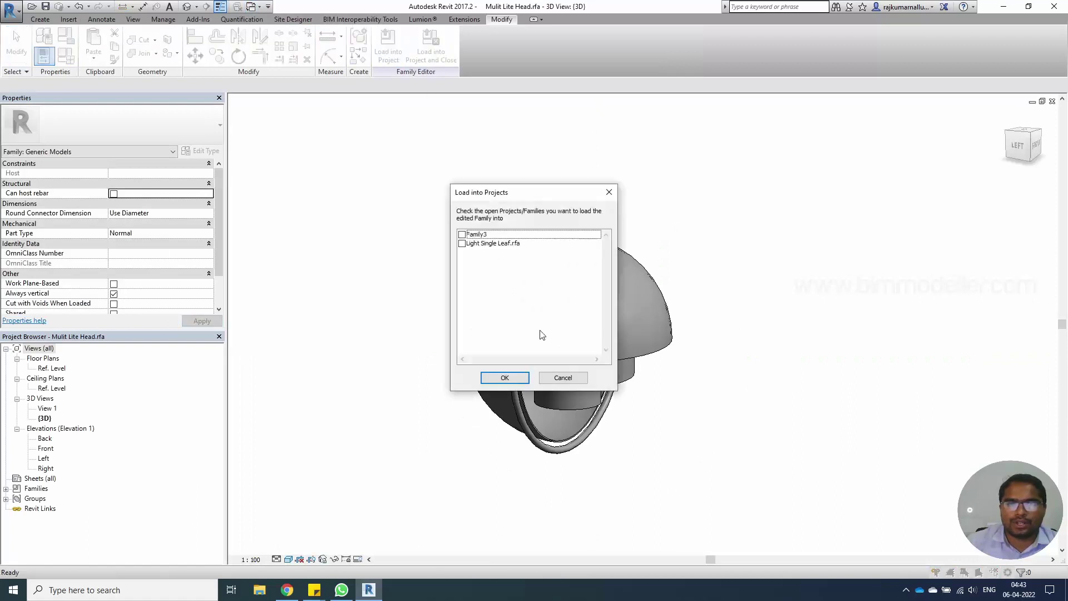
pyautogui.click(462, 234)
pyautogui.click(504, 378)
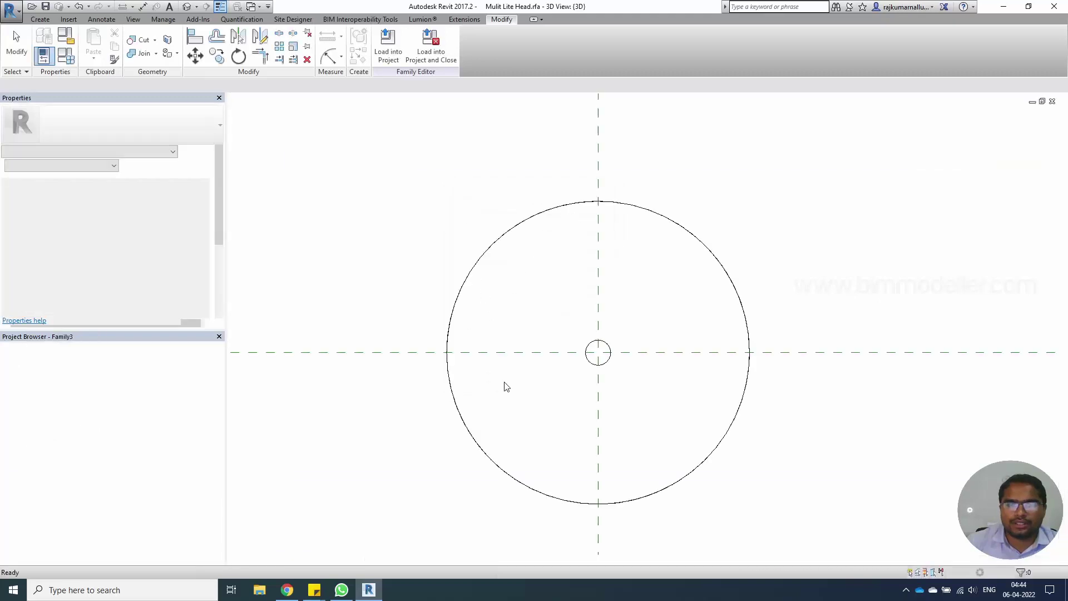
# - Place one Mulit Lite Head instance in the plan, below and to the right of the canopy
pyautogui.scroll(-4, 612, 390)
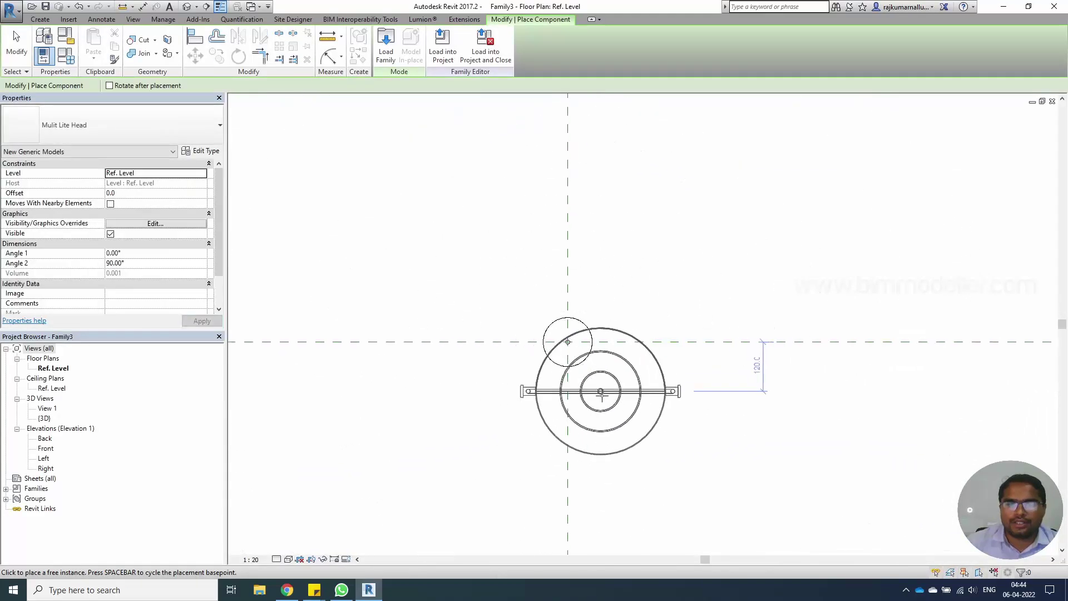
pyautogui.click(650, 424)
pyautogui.press('Escape')
pyautogui.press('Escape')
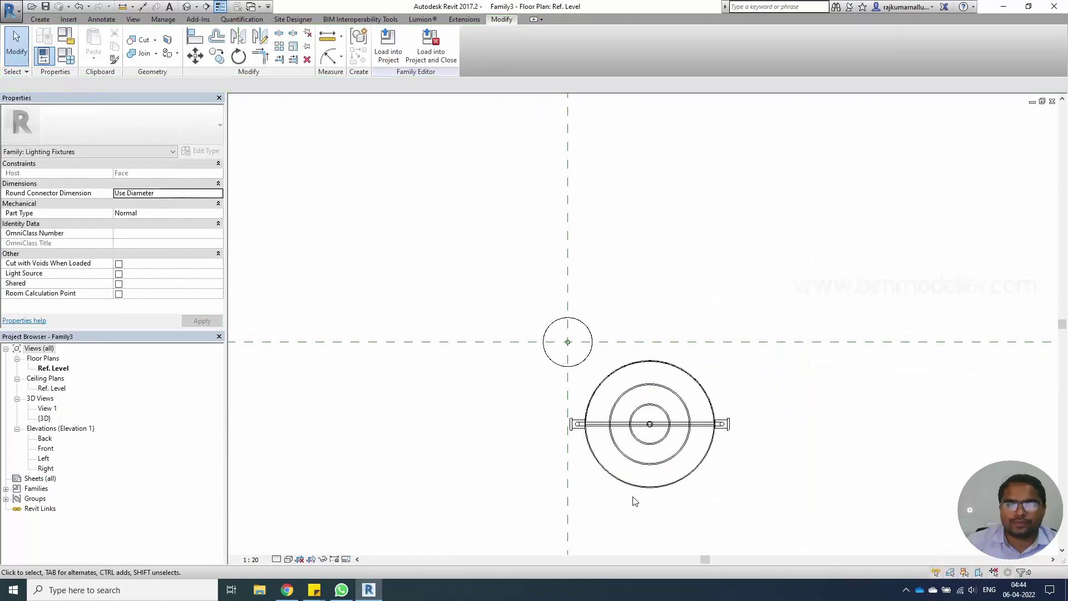
# - In the 3D view, move the Mulit Lite Head instance away from the canopy and rod, beyond the host slab's edge
pyautogui.click(190, 6)
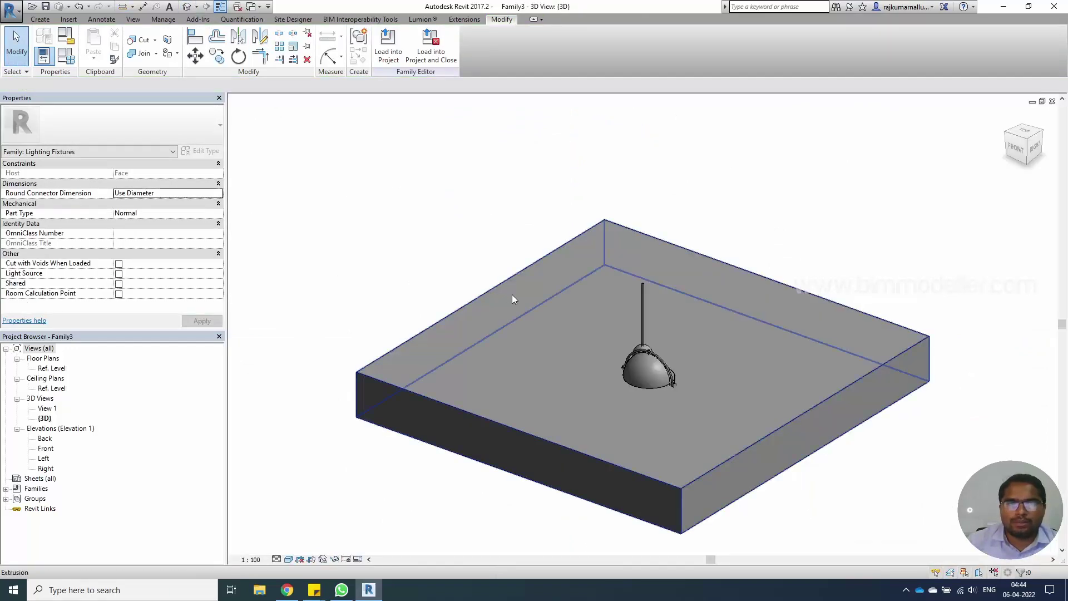
pyautogui.click(660, 381)
pyautogui.keyDown('shift'); pyautogui.moveTo(679, 412); pyautogui.dragTo(718, 390, button='middle'); pyautogui.keyUp('shift')
pyautogui.scroll(6, 710, 398)
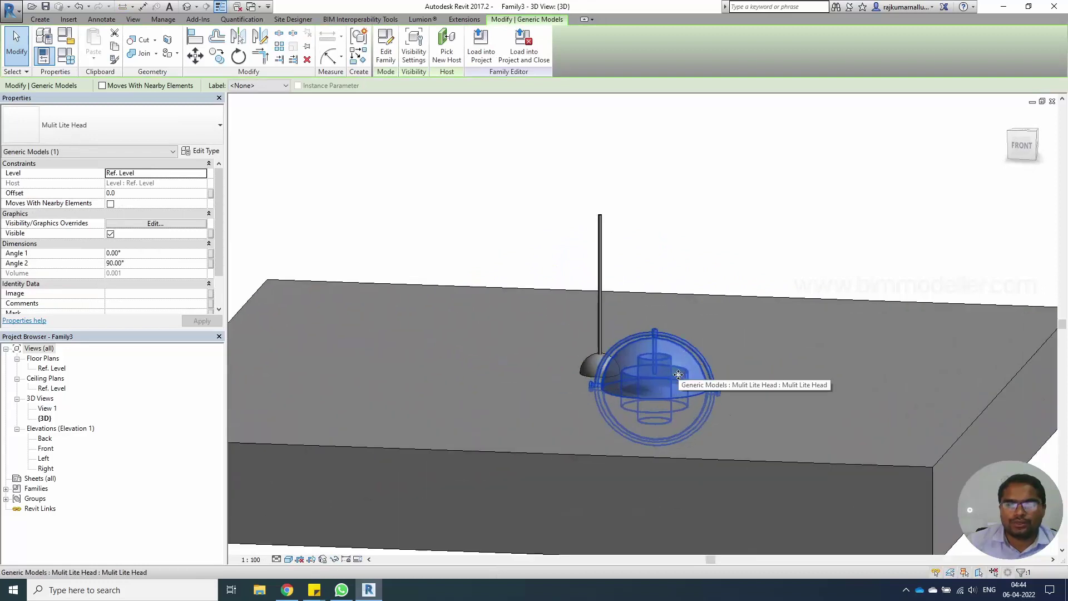
pyautogui.keyDown('shift'); pyautogui.moveTo(723, 398); pyautogui.dragTo(718, 361, button='middle'); pyautogui.keyUp('shift')
pyautogui.scroll(-5, 640, 351)
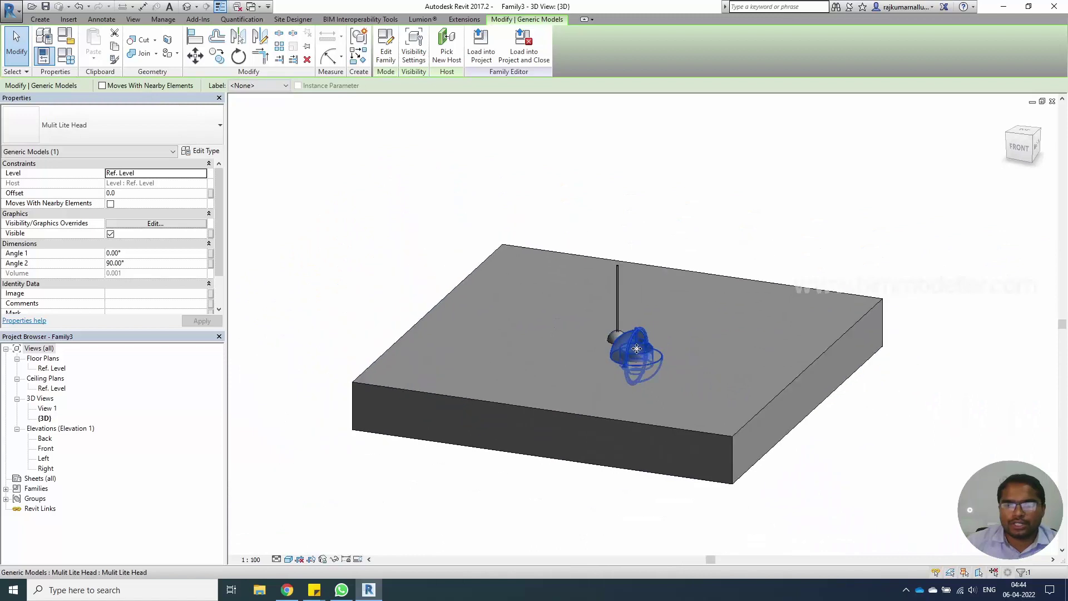
pyautogui.moveTo(643, 351); pyautogui.dragTo(857, 424)
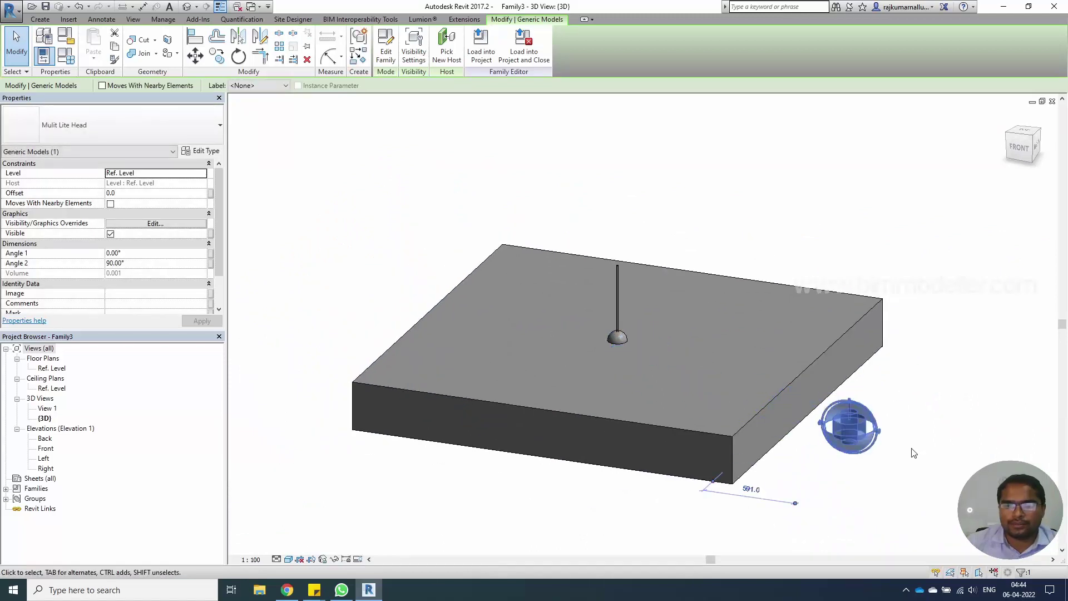
pyautogui.click(909, 454)
pyautogui.click(851, 442)
pyautogui.scroll(3, 857, 442)
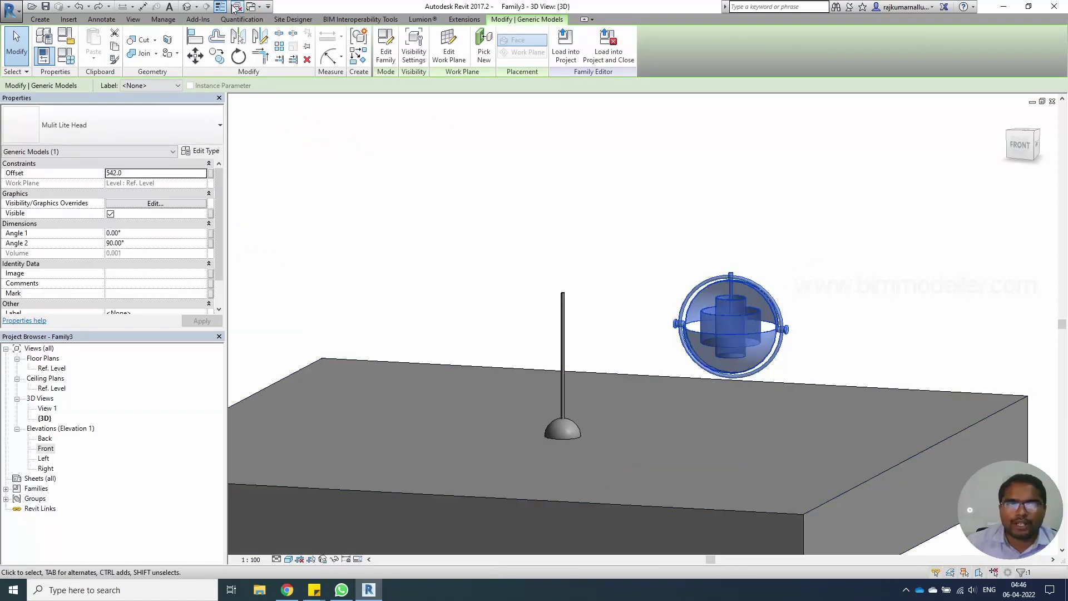
# - Switch to Mulit Lite Head.rfa and set the family to Work Plane-Based with Always vertical turned off
pyautogui.click(252, 6)
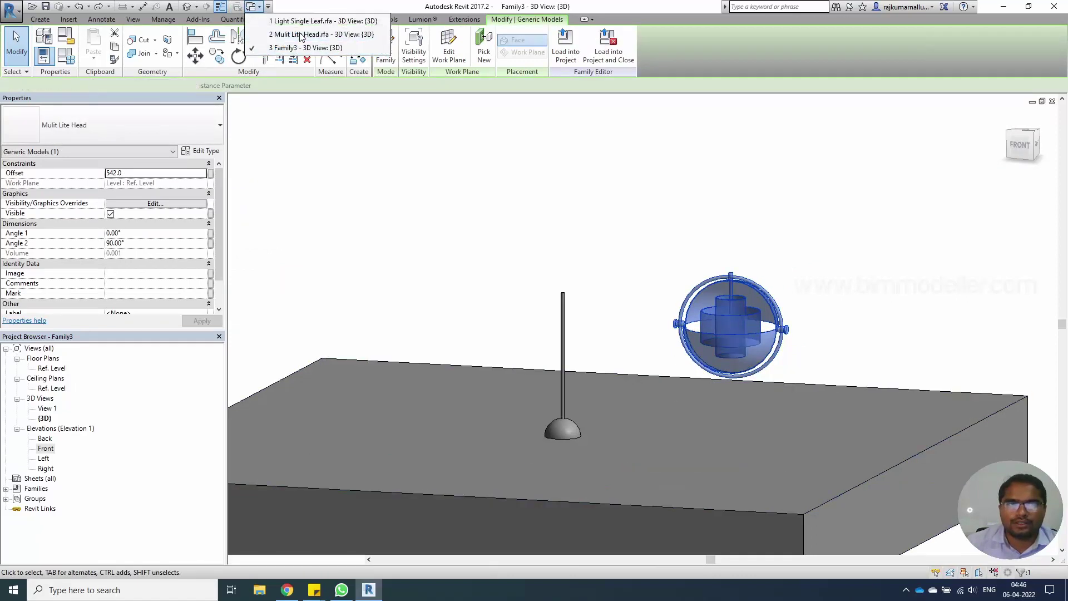
pyautogui.click(303, 34)
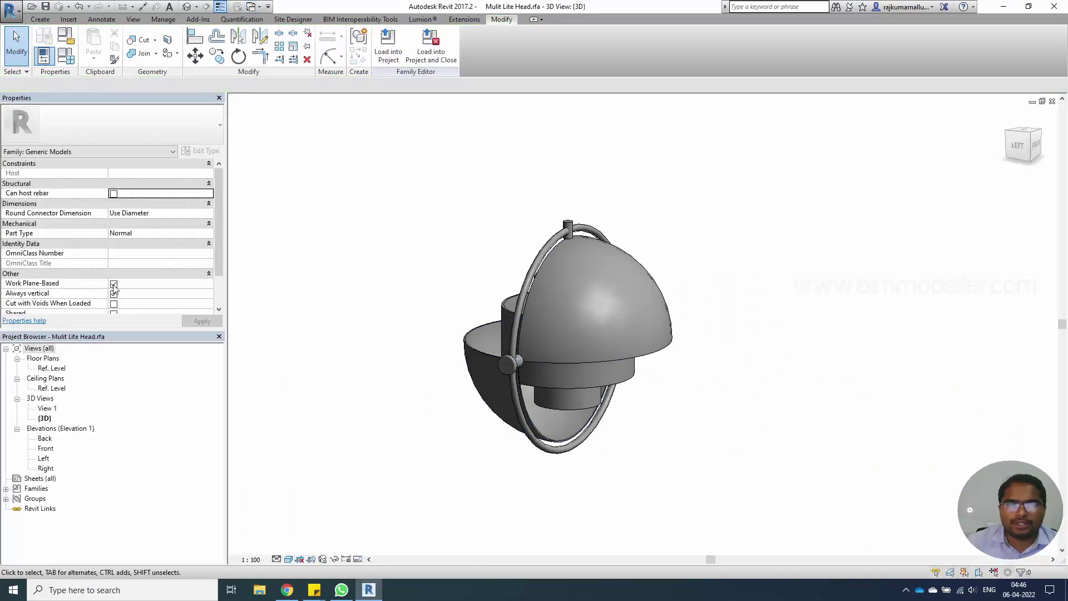
pyautogui.click(115, 285)
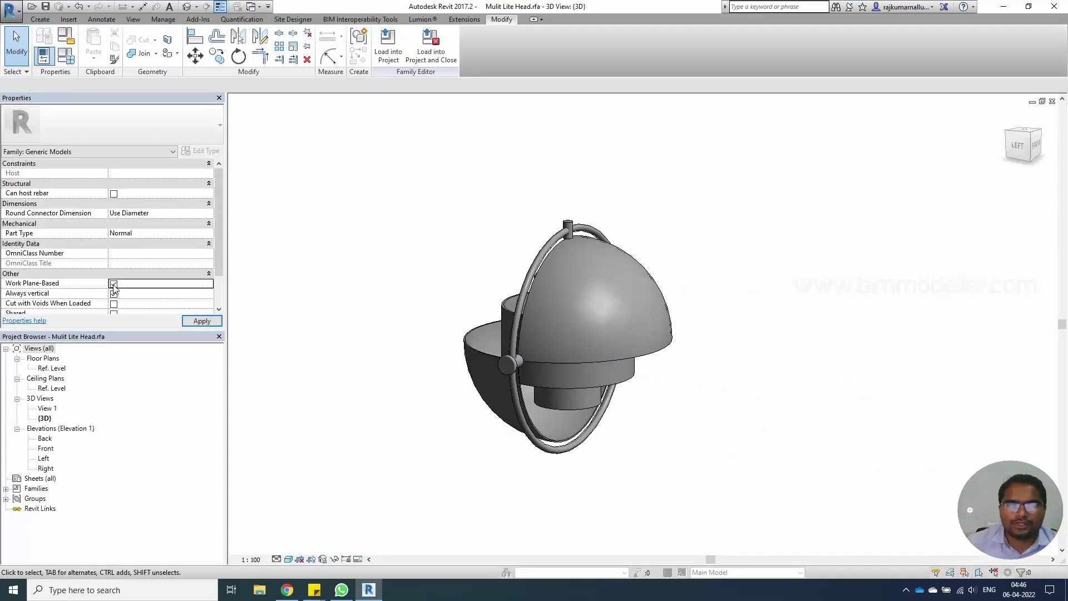
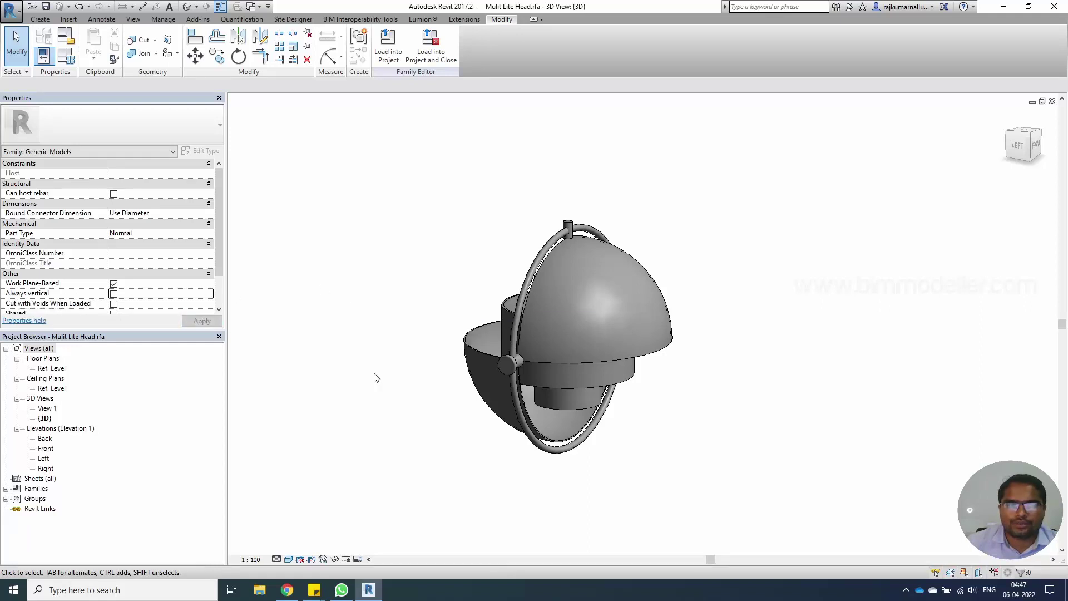
# - Reload the Mulit Lite Head family into Family3, overwriting the existing version
pyautogui.click(388, 43)
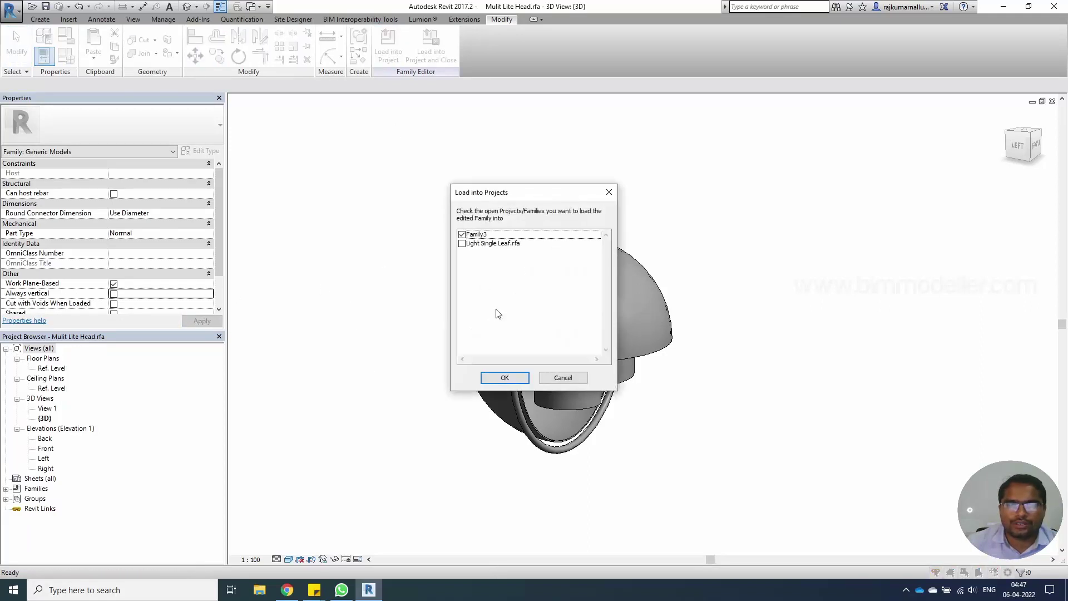
pyautogui.click(510, 377)
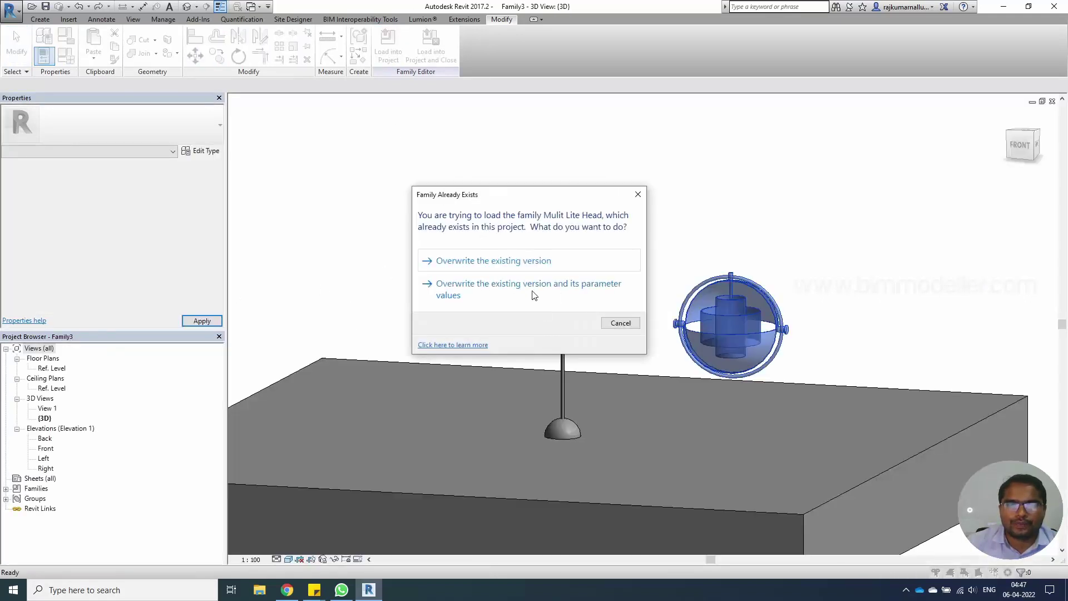
pyautogui.click(516, 268)
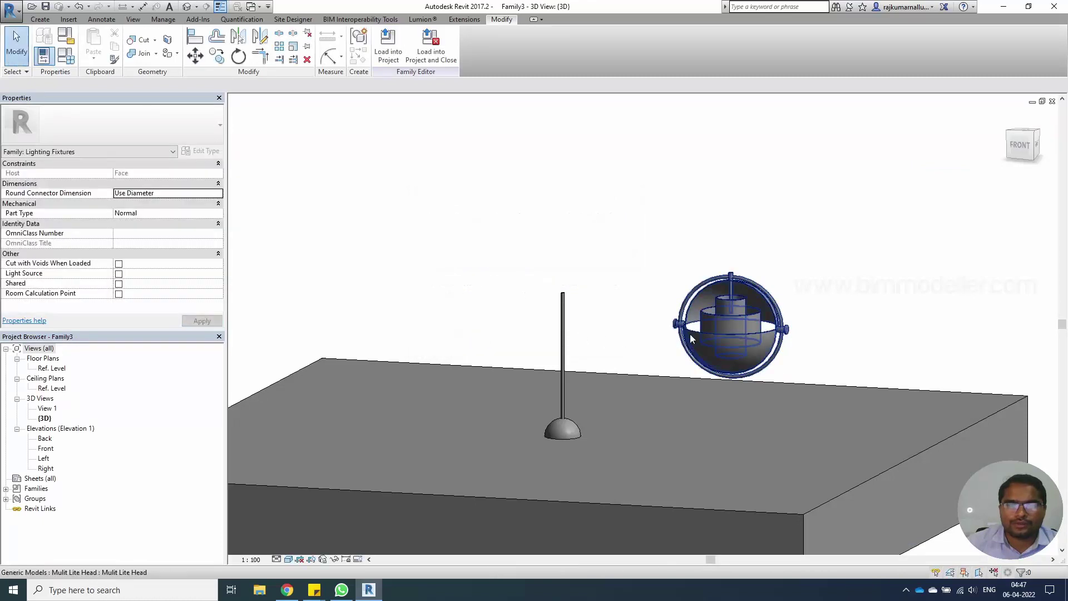
# - Flip the work plane of the Mulit Lite Head instance in the 3D view so it turns upside down
pyautogui.click(647, 373)
pyautogui.keyDown('shift'); pyautogui.moveTo(647, 372); pyautogui.dragTo(644, 334, button='middle'); pyautogui.keyUp('shift')
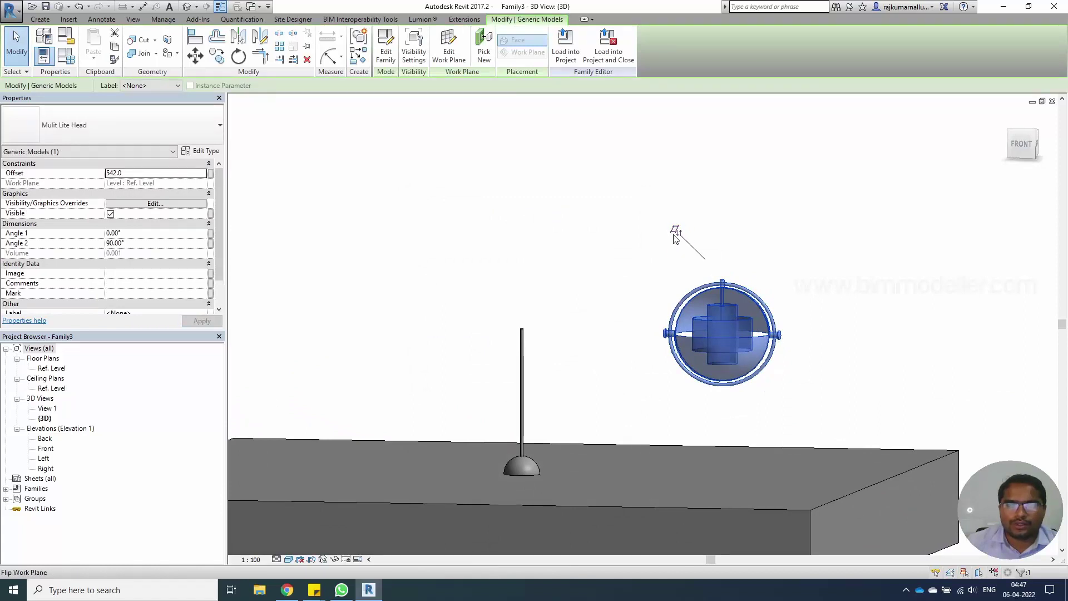
pyautogui.keyDown('shift'); pyautogui.moveTo(644, 289); pyautogui.dragTo(672, 265, button='middle'); pyautogui.keyUp('shift')
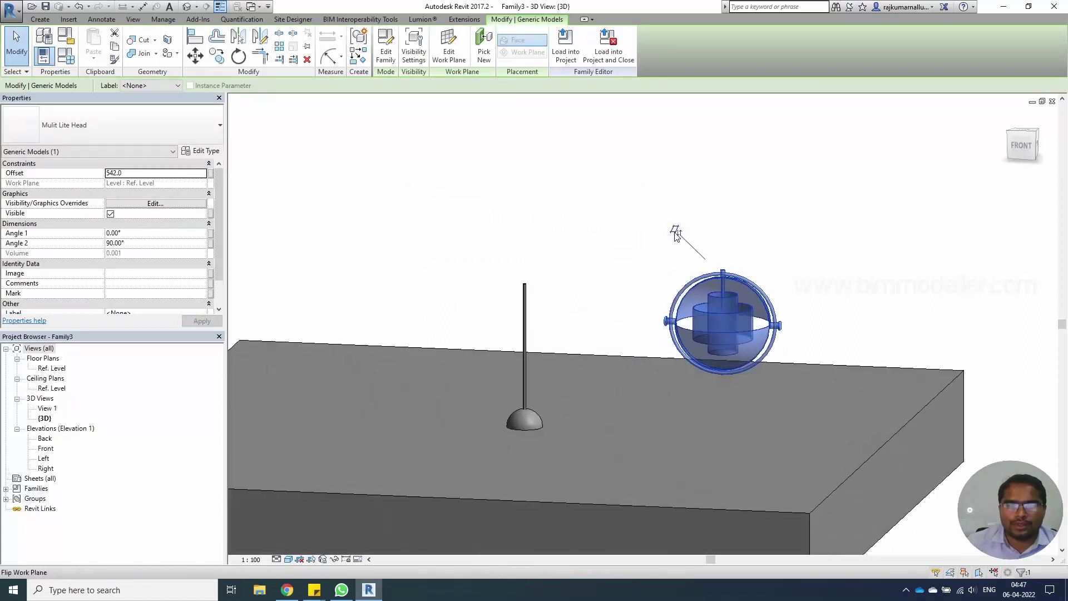
pyautogui.click(676, 233)
pyautogui.scroll(-3, 625, 276)
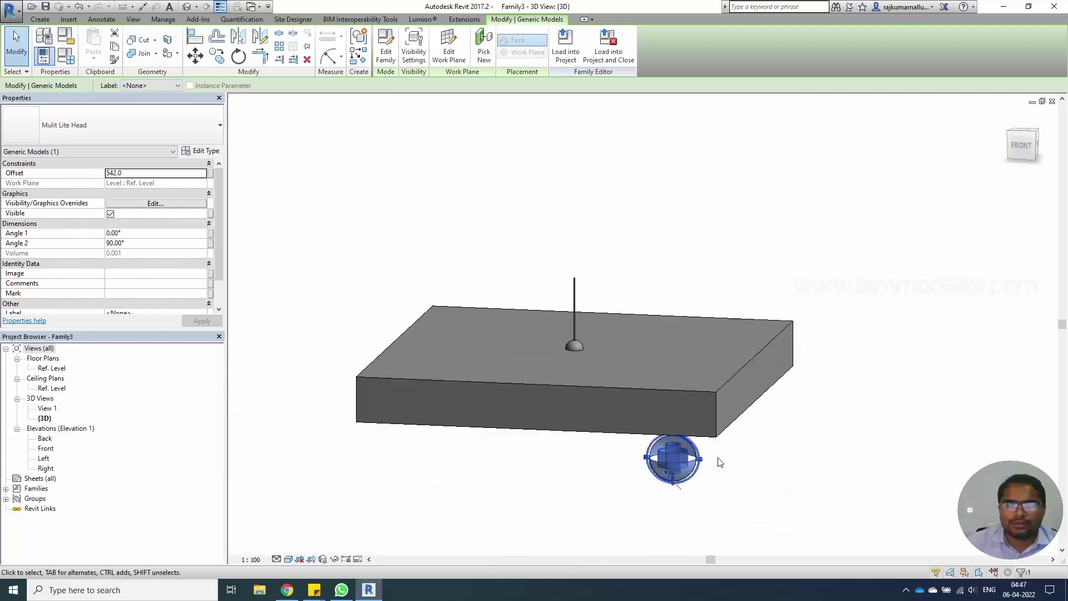
pyautogui.moveTo(719, 463)
pyautogui.keyDown('shift'); pyautogui.mouseDown(button='middle')
pyautogui.moveTo(696, 464)
pyautogui.moveTo(744, 465)
pyautogui.moveTo(728, 440)
pyautogui.moveTo(735, 455)
pyautogui.moveTo(718, 455)
pyautogui.mouseUp(button='middle'); pyautogui.keyUp('shift')
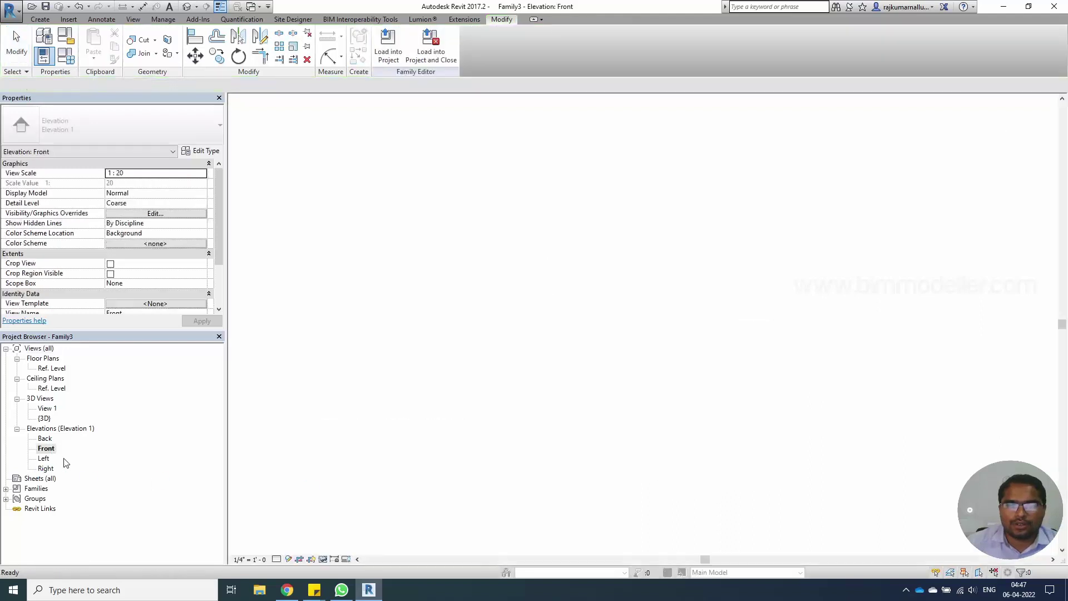
# - In the Front elevation, align the Mulit Lite Head to the vertical centre reference plane and lock the alignment
pyautogui.moveTo(687, 423); pyautogui.dragTo(587, 300)
pyautogui.scroll(1, 587, 301)
pyautogui.scroll(3, 618, 303)
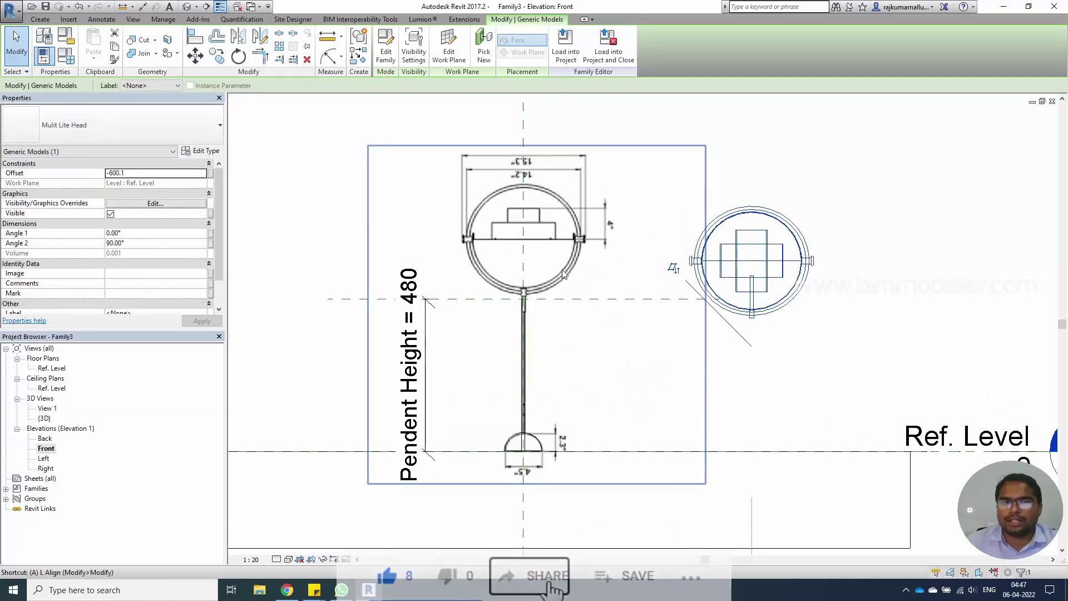
pyautogui.click(193, 36)
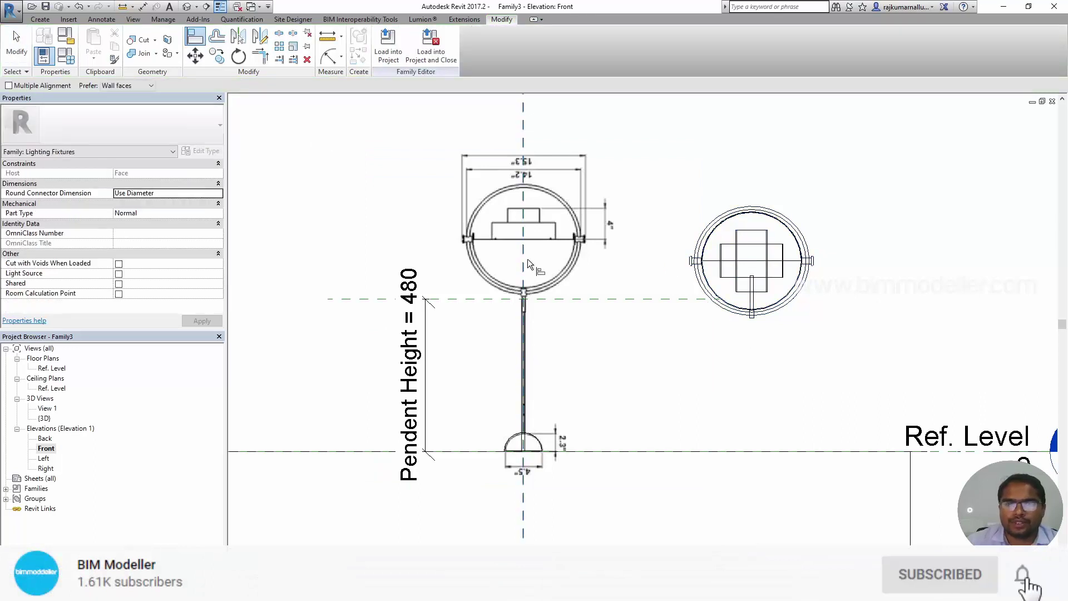
pyautogui.click(750, 330)
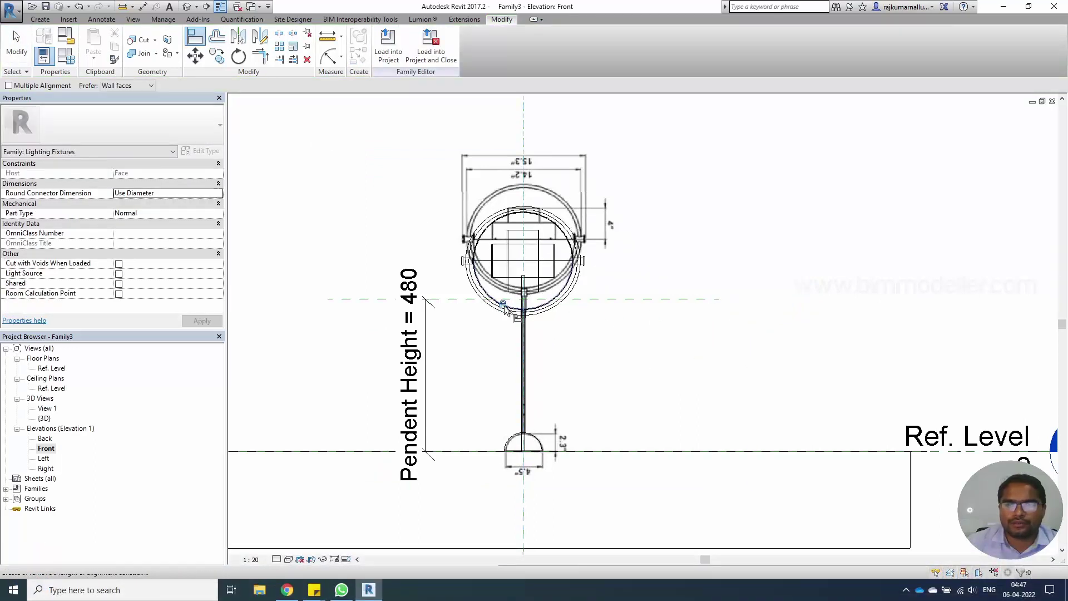
# - Align the lower end of the Mulit Lite Head to the Pendent Height reference plane and lock it
pyautogui.click(640, 302)
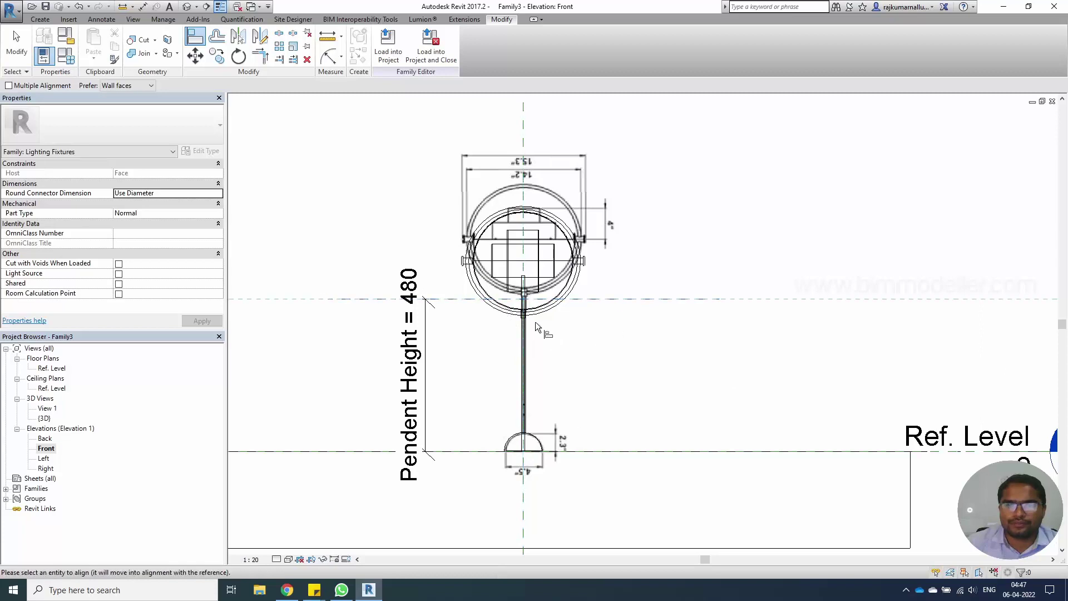
pyautogui.scroll(4, 527, 319)
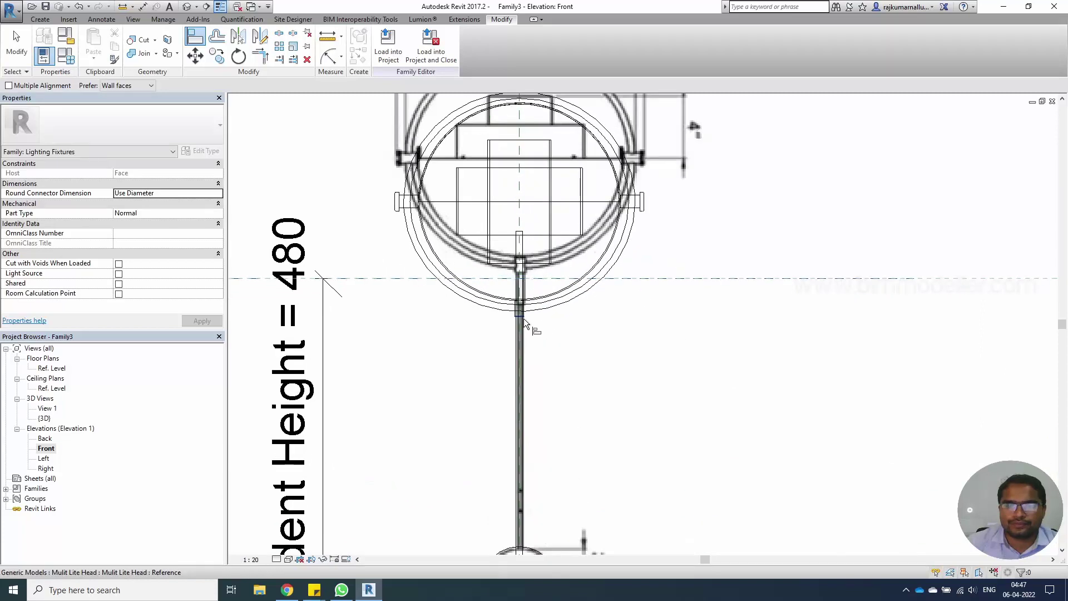
pyautogui.click(524, 318)
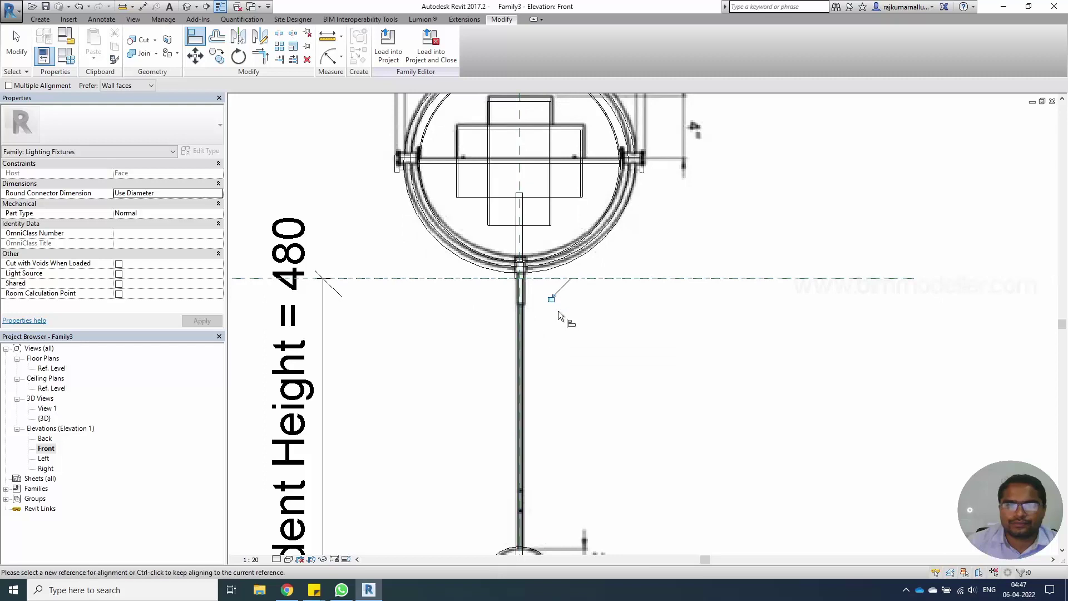
pyautogui.press('Escape')
pyautogui.press('Escape')
# - Delete the GUBP150826_sp.jpeg reference image from the Front elevation
pyautogui.scroll(-3, 607, 261)
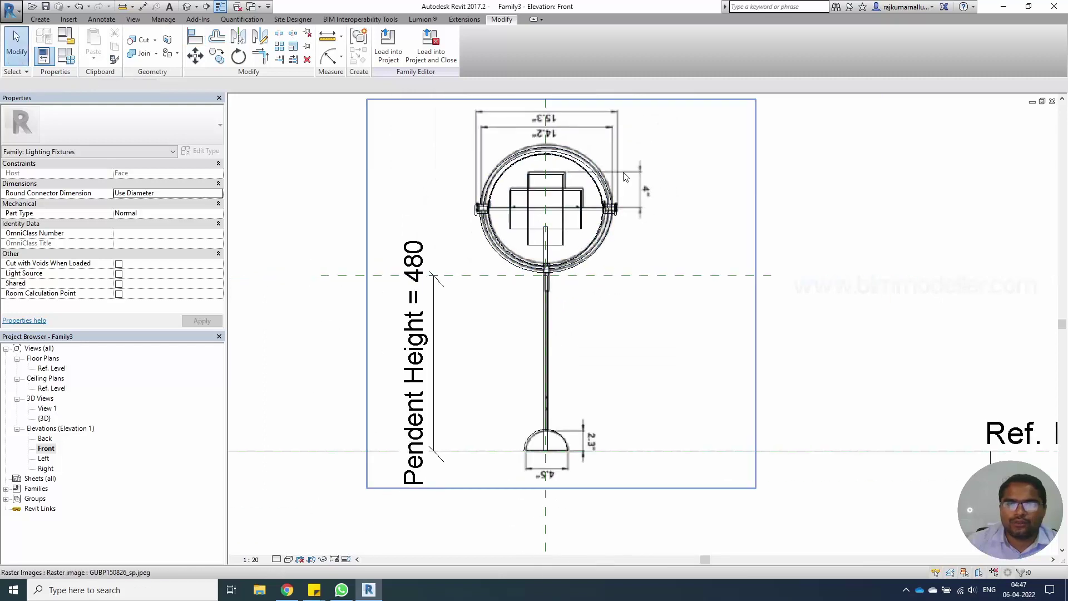
pyautogui.click(624, 177)
pyautogui.press('Delete')
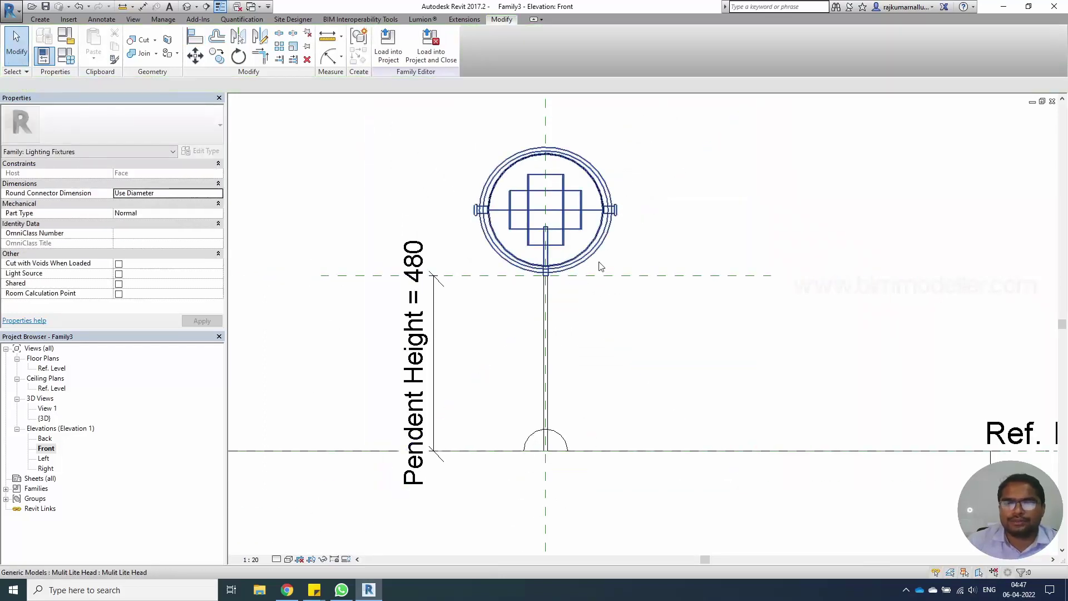
pyautogui.moveTo(579, 317)
pyautogui.mouseDown(button='middle')
pyautogui.moveTo(521, 355)
pyautogui.moveTo(445, 347)
pyautogui.moveTo(374, 368)
pyautogui.mouseUp(button='middle')
# - In the Ref. Level floor plan, align the Mulit Lite Head's centre to the horizontal centre reference plane over the canopy
pyautogui.click(187, 8)
pyautogui.doubleClick(53, 368)
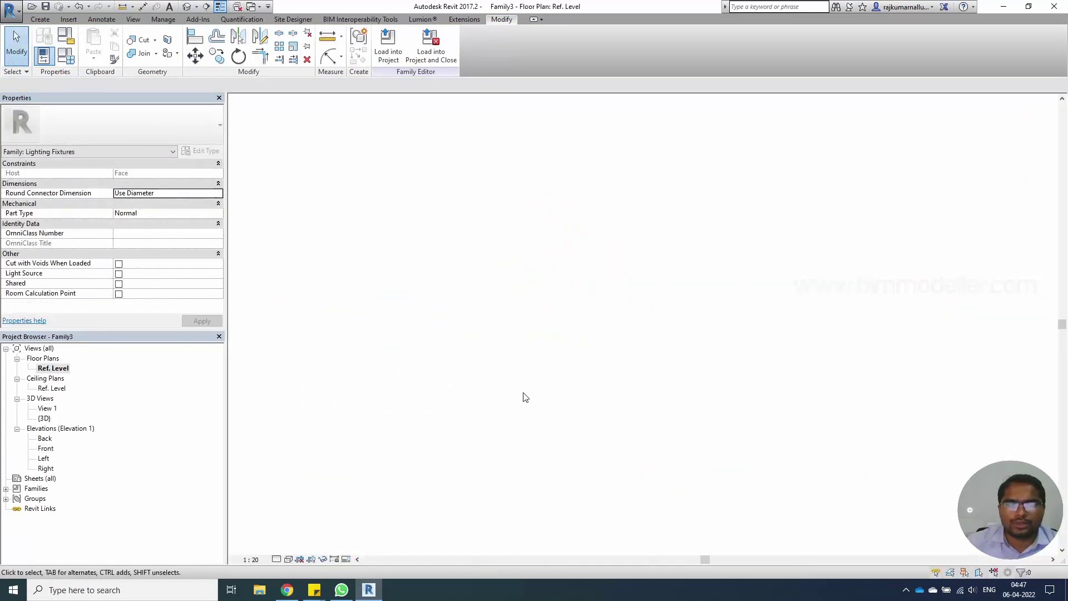
pyautogui.scroll(2, 660, 369)
pyautogui.press('a')
pyautogui.press('l')
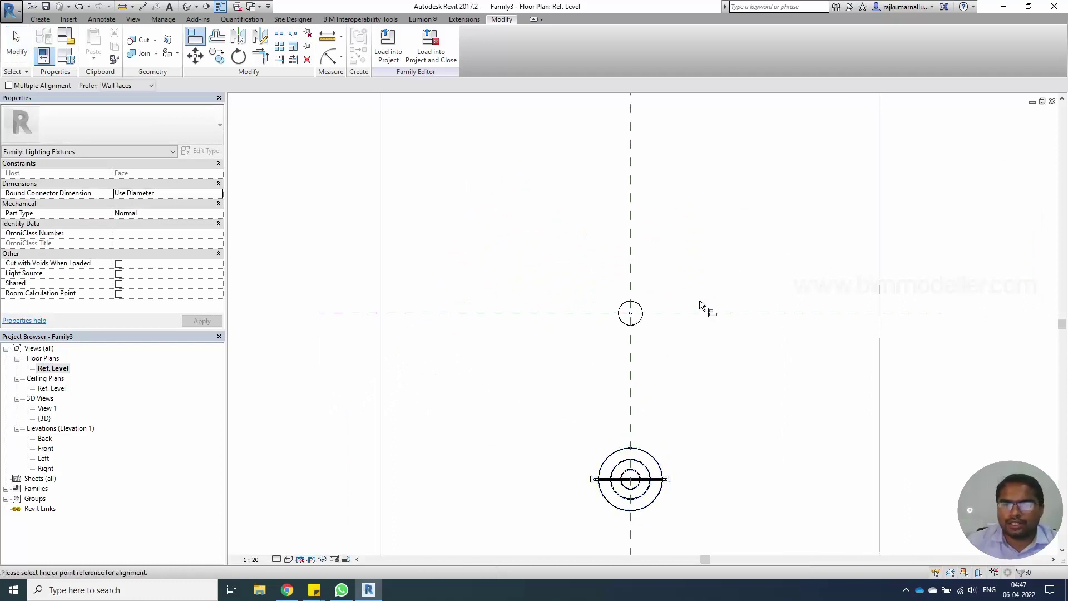
pyautogui.click(667, 479)
pyautogui.press('Escape')
pyautogui.press('Escape')
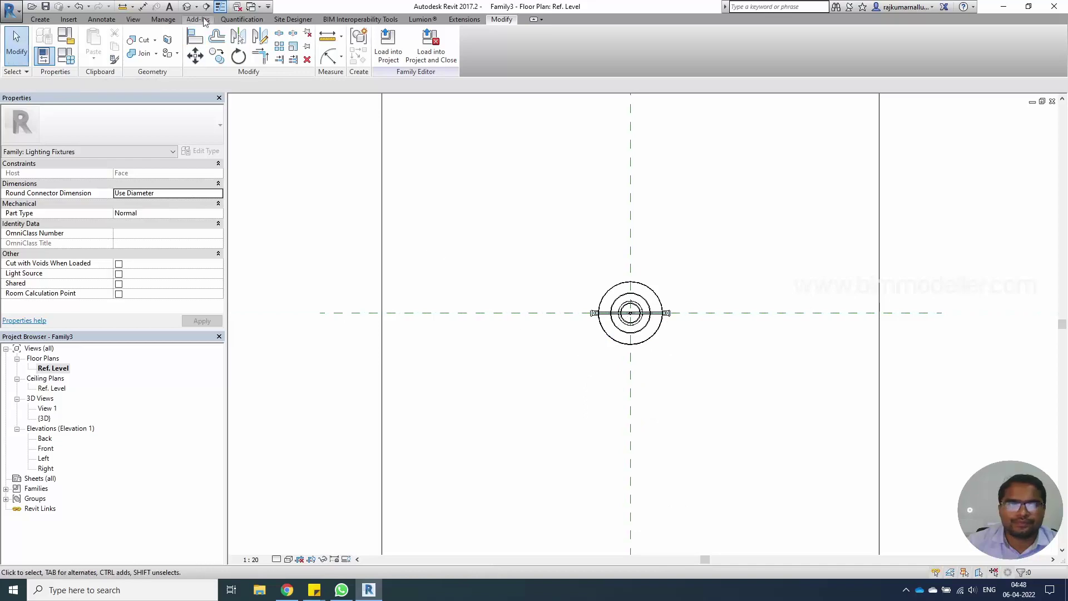
# - Inspect the assembled pendant in the 3D view and enable the family's Light Source property
pyautogui.click(187, 7)
pyautogui.scroll(3, 620, 253)
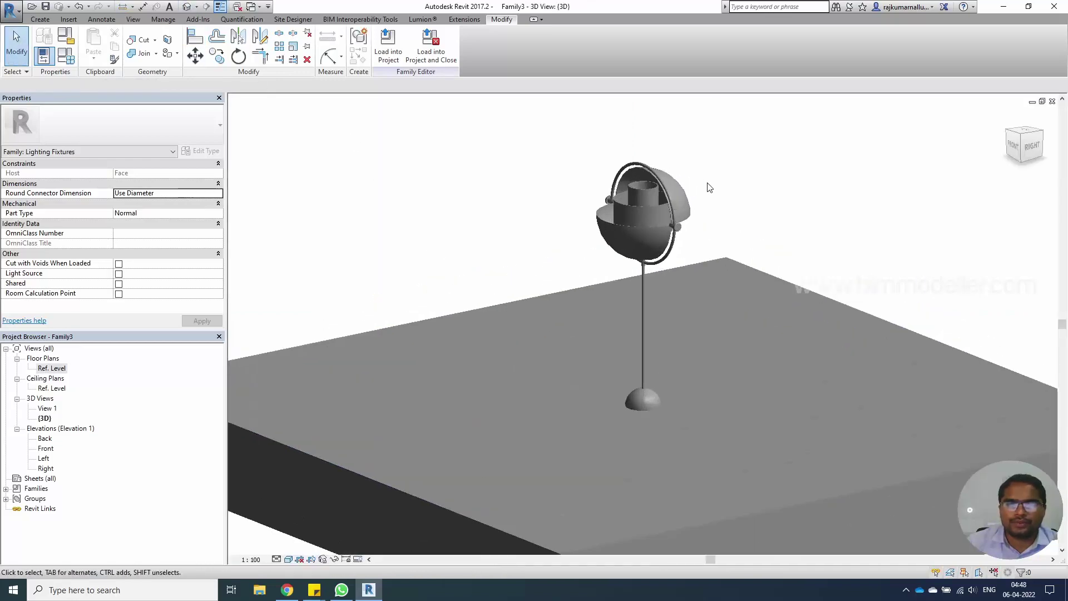
pyautogui.keyDown('shift'); pyautogui.moveTo(619, 253); pyautogui.dragTo(590, 258, button='middle'); pyautogui.keyUp('shift')
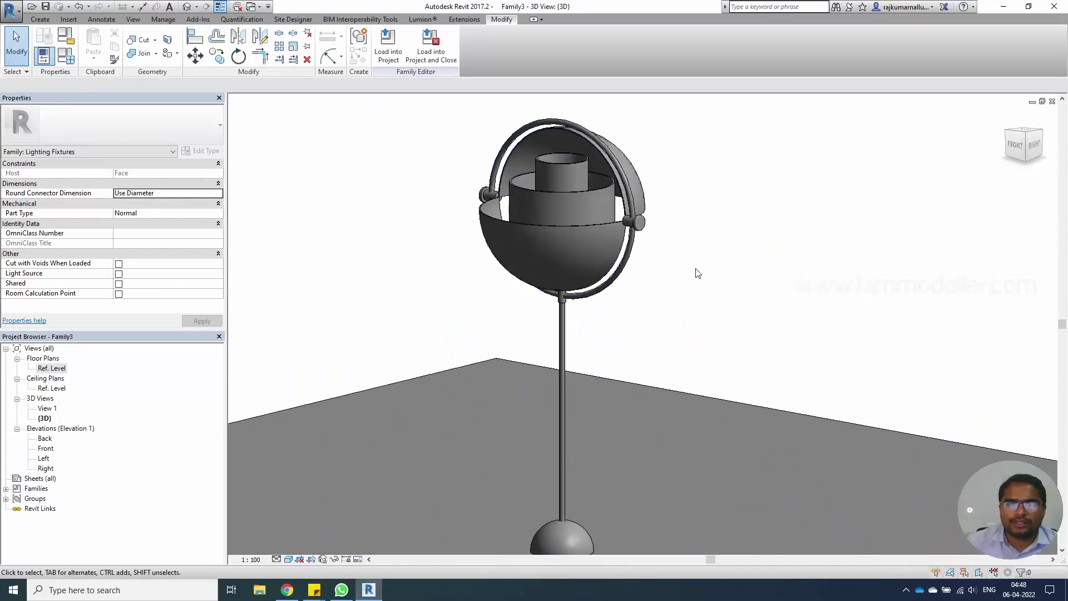
pyautogui.click(119, 274)
pyautogui.scroll(-3, 460, 243)
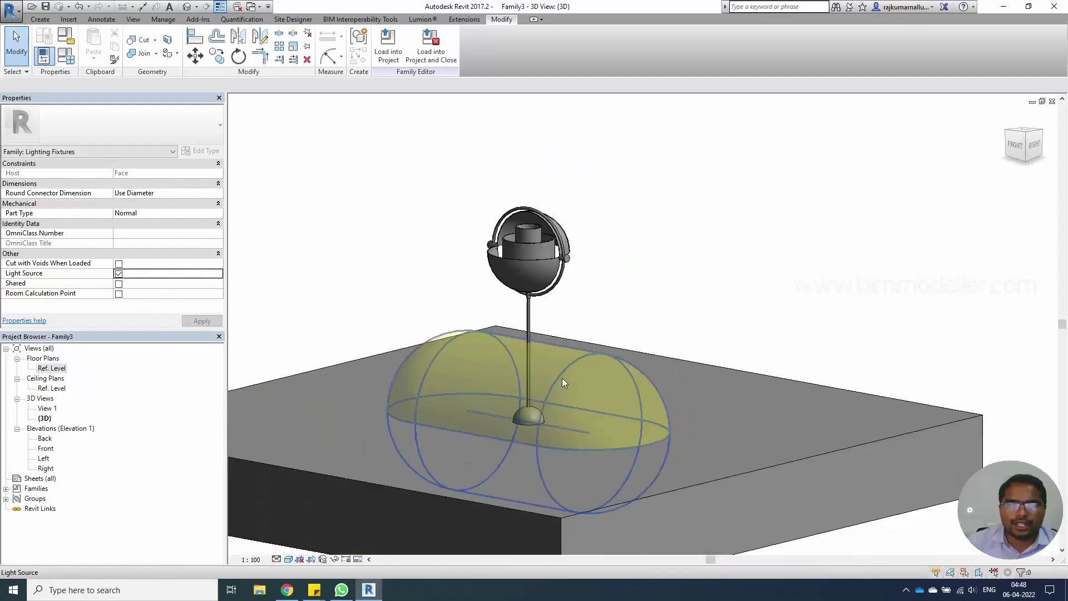
# - Define the light source to emit from a circle shape with spherical light distribution
pyautogui.click(562, 379)
pyautogui.click(395, 47)
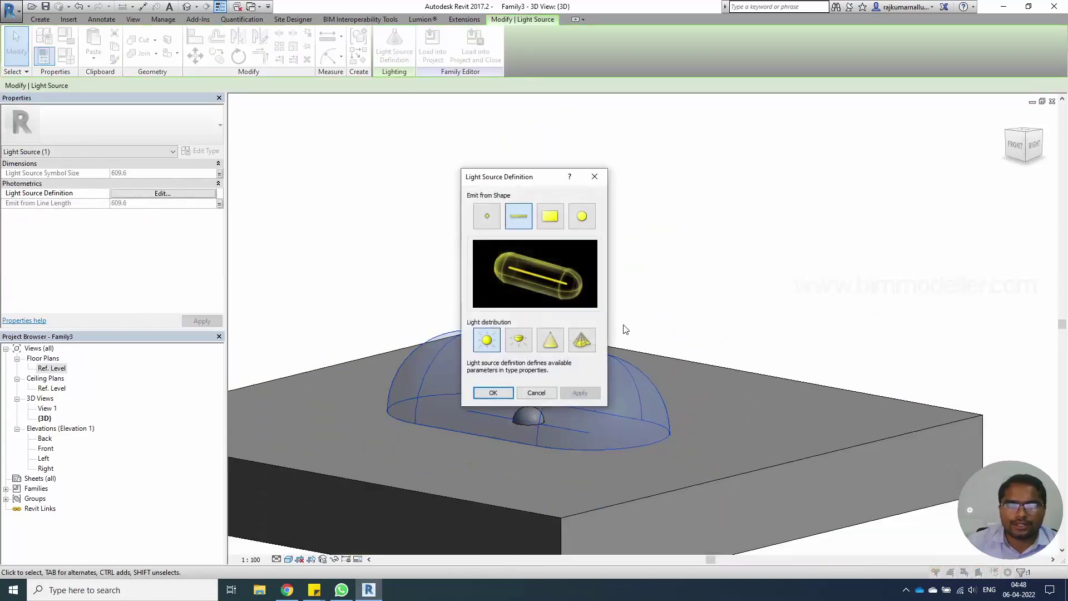
pyautogui.click(579, 218)
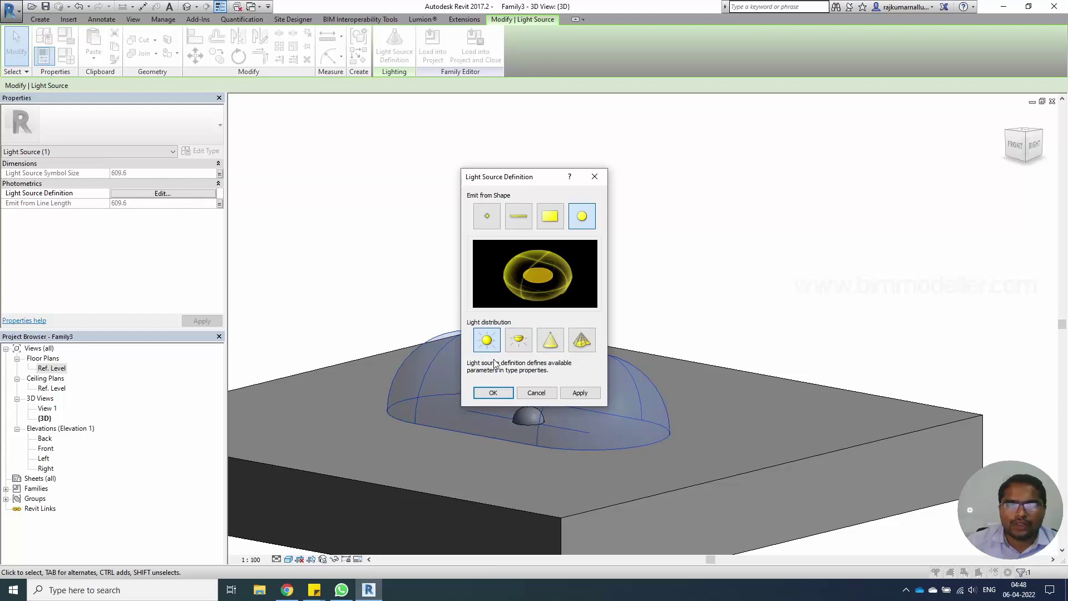
pyautogui.click(581, 349)
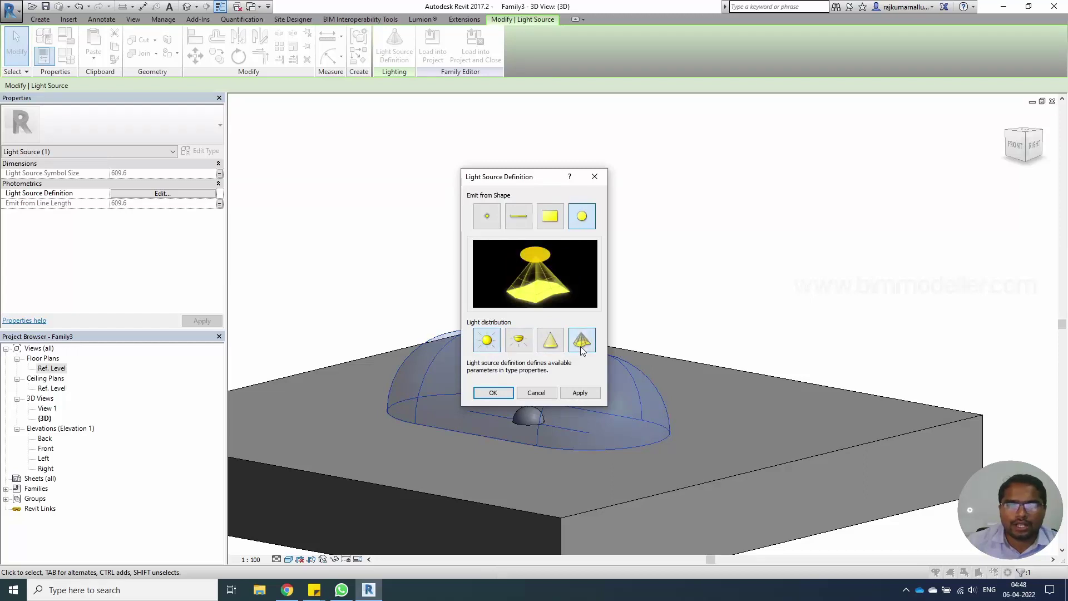
pyautogui.click(487, 340)
pyautogui.click(491, 392)
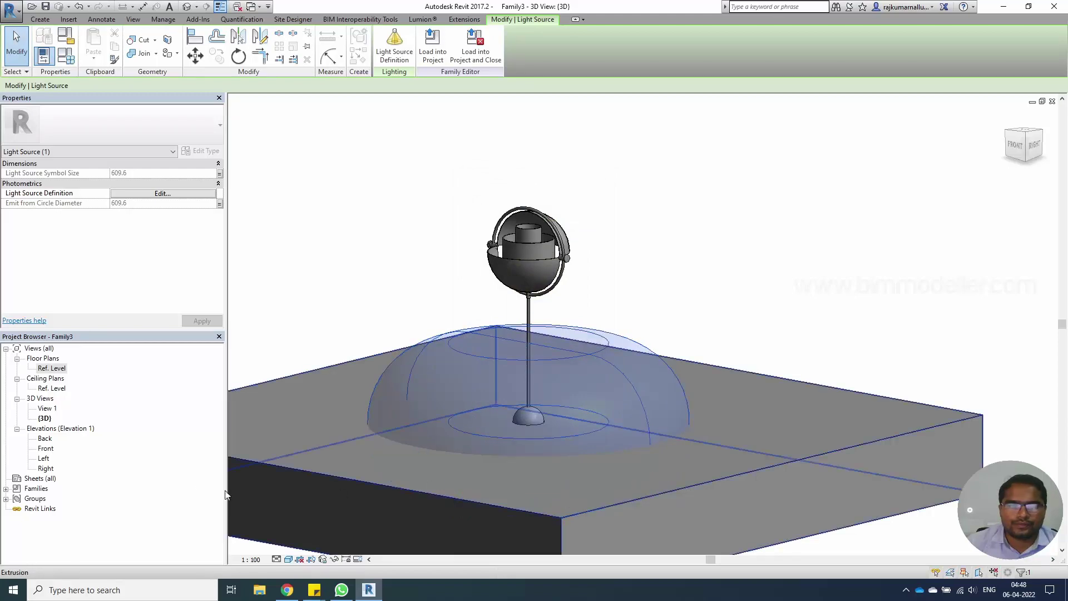
# - In the Front elevation, align the light source to the Pendent Height reference plane and lock the alignment
pyautogui.doubleClick(46, 450)
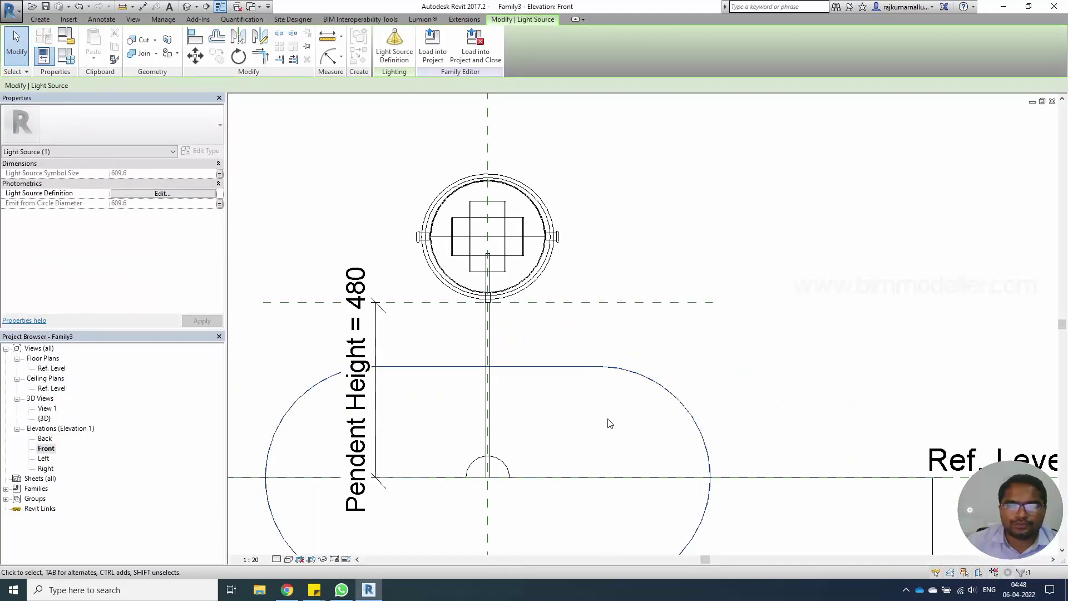
pyautogui.scroll(-4, 565, 358)
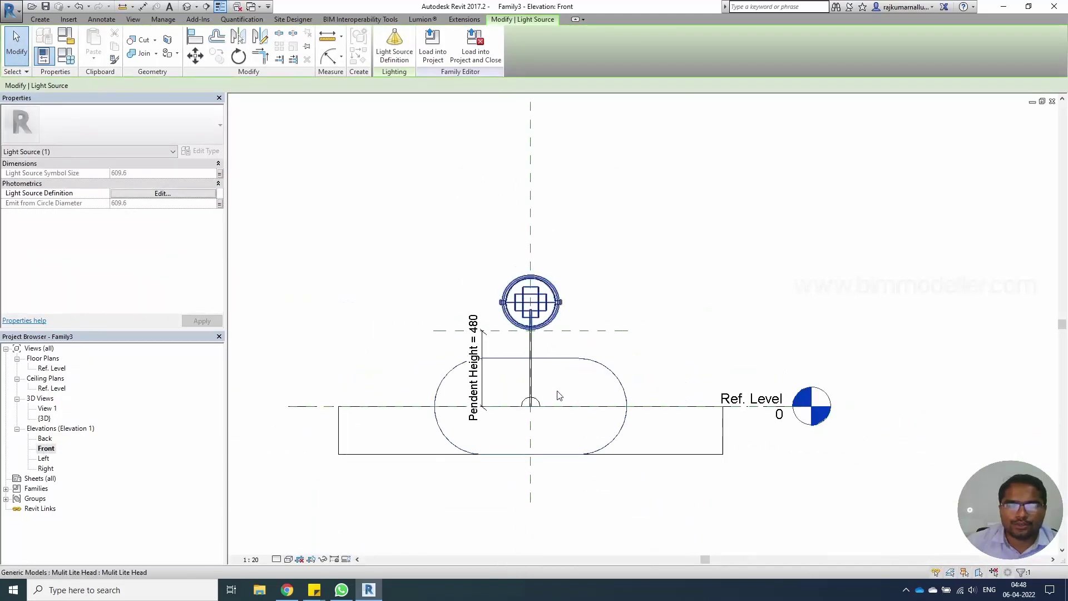
pyautogui.scroll(2, 560, 395)
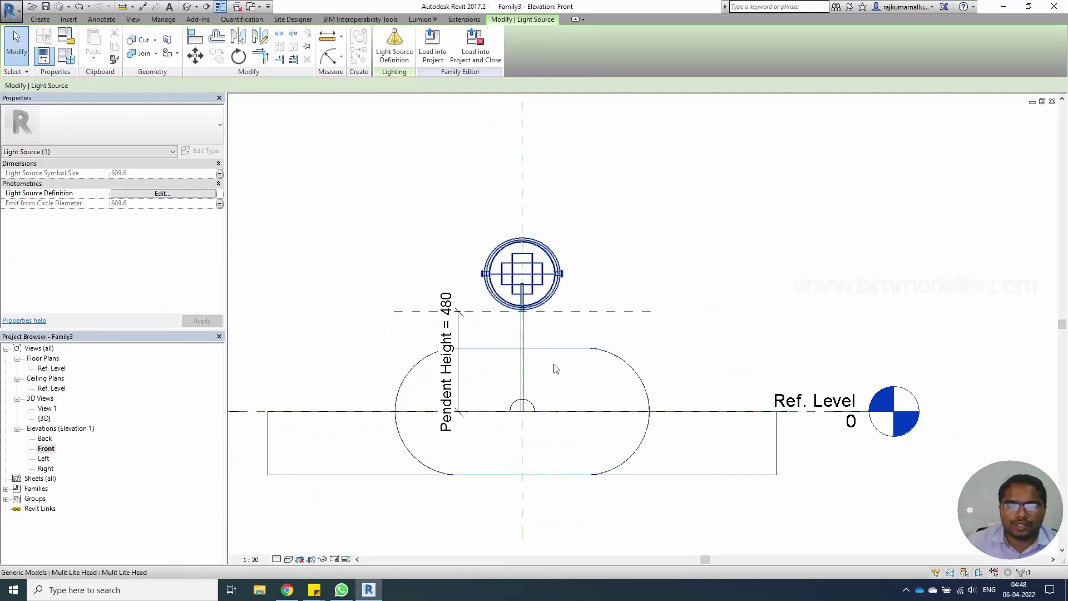
pyautogui.press('a')
pyautogui.press('l')
pyautogui.click(596, 311)
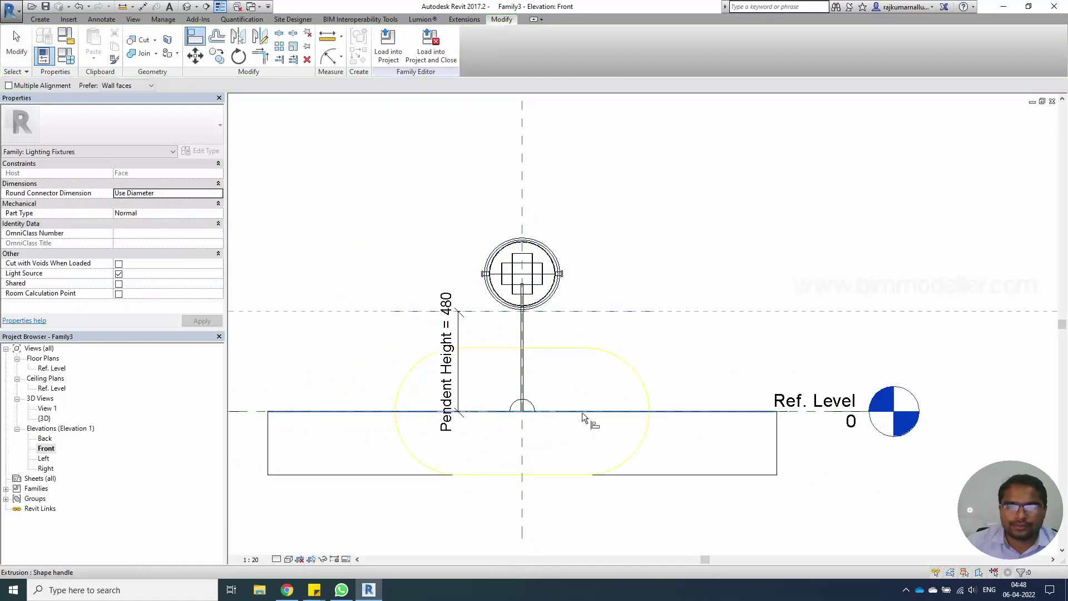
pyautogui.press('Tab')
pyautogui.click(582, 413)
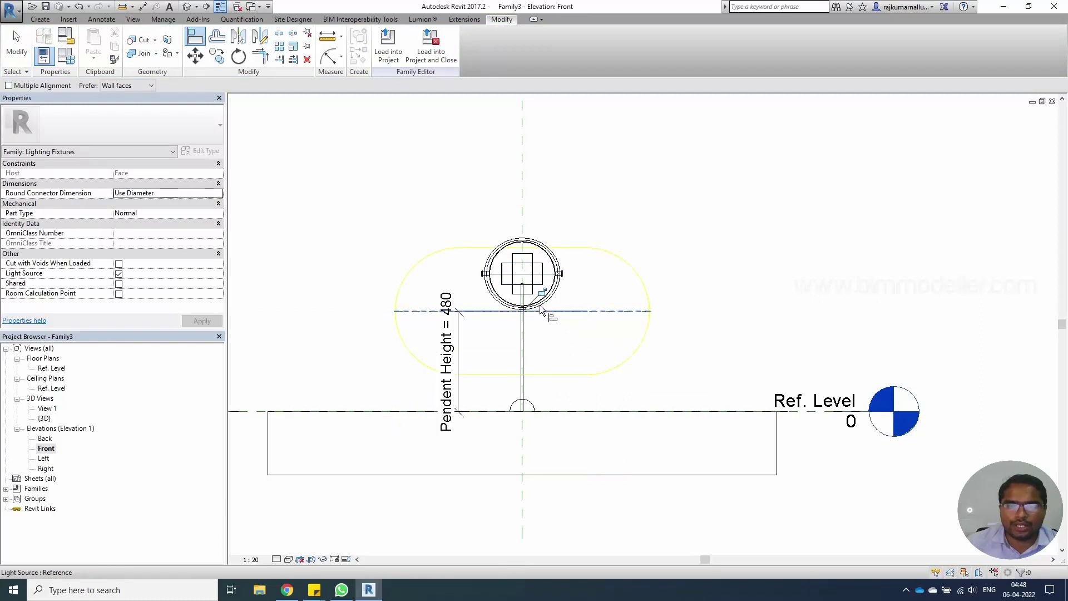
pyautogui.press('Escape')
pyautogui.press('Escape')
# - Draw a horizontal reference plane through the centre of the Mulit Lite Head and extend it past both sides of the head
pyautogui.moveTo(579, 348); pyautogui.dragTo(621, 381, button='middle')
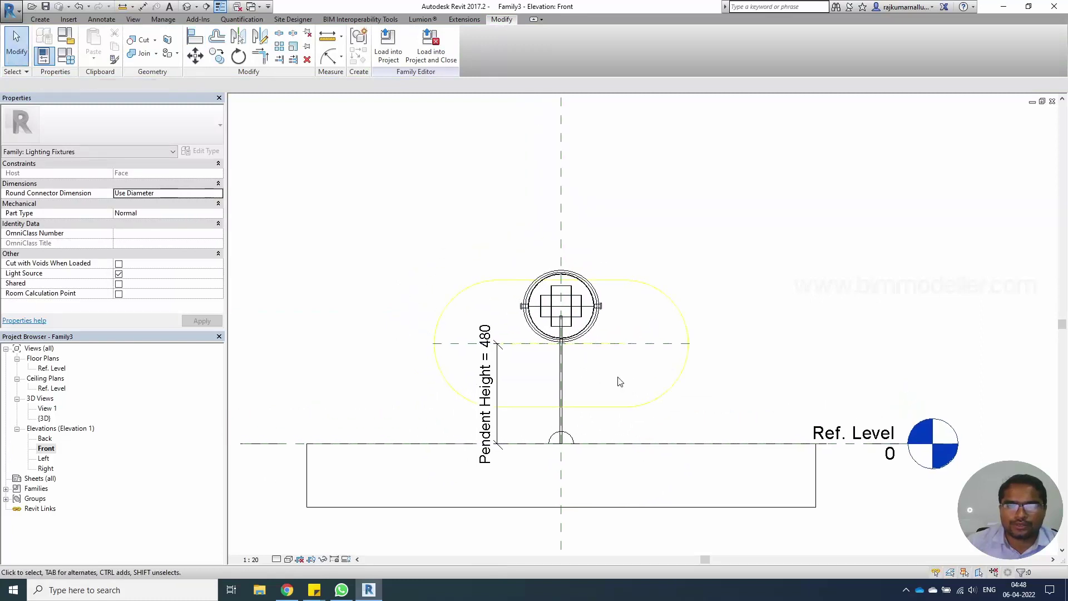
pyautogui.press('r')
pyautogui.press('p')
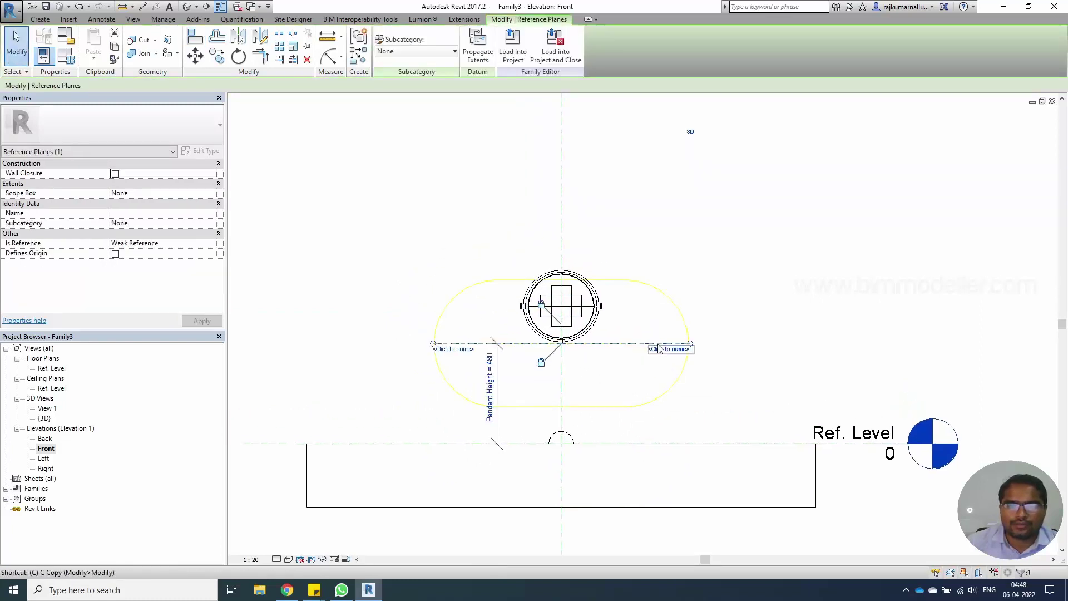
pyautogui.click(561, 306)
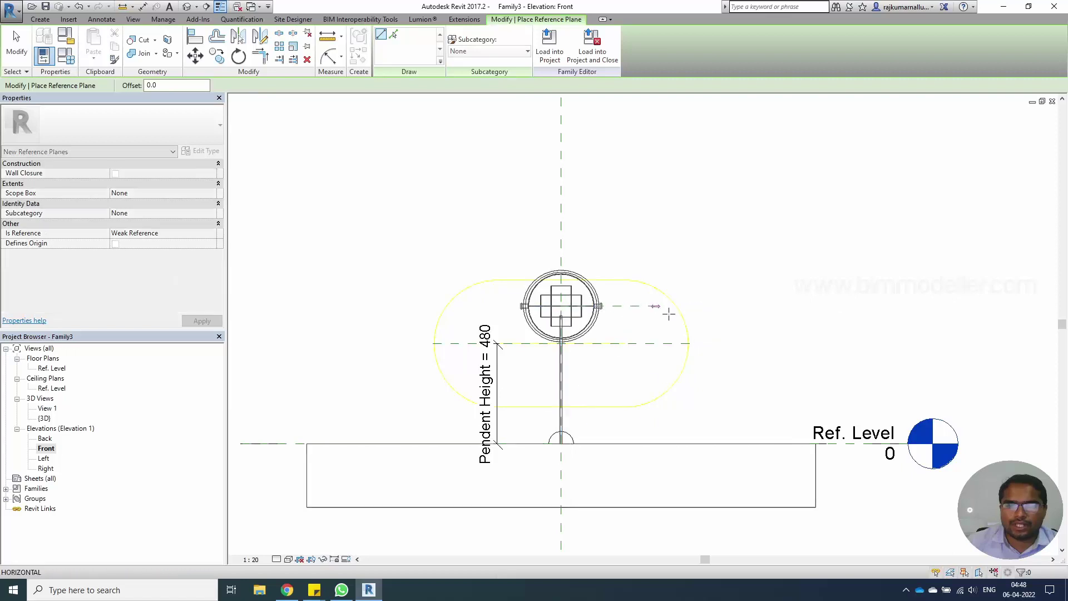
pyautogui.click(793, 315)
pyautogui.press('Escape')
pyautogui.press('Escape')
pyautogui.click(732, 306)
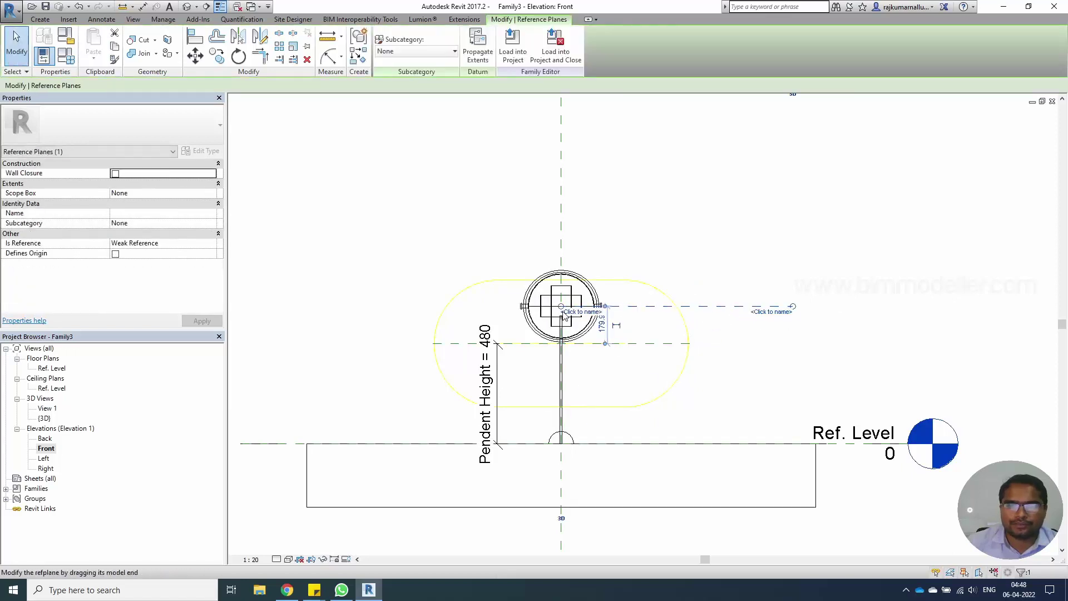
pyautogui.moveTo(561, 306); pyautogui.dragTo(432, 306)
pyautogui.press('Escape')
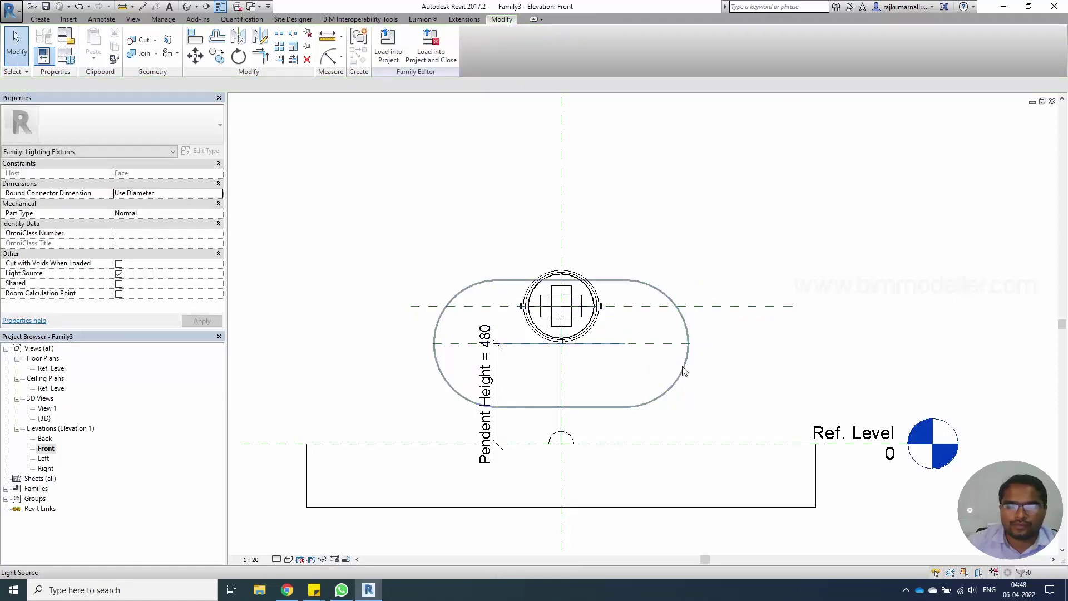
# - Add an aligned dimension between the Pendent Height plane and the head-centre reference plane, and lock it
pyautogui.click(328, 56)
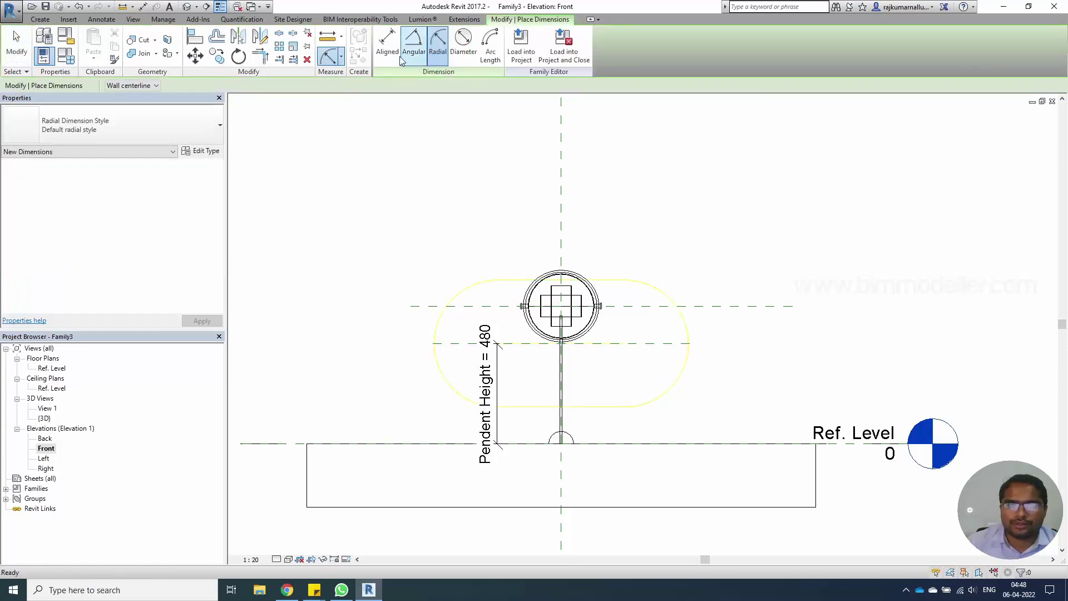
pyautogui.press('d')
pyautogui.press('i')
pyautogui.click(652, 343)
pyautogui.click(705, 306)
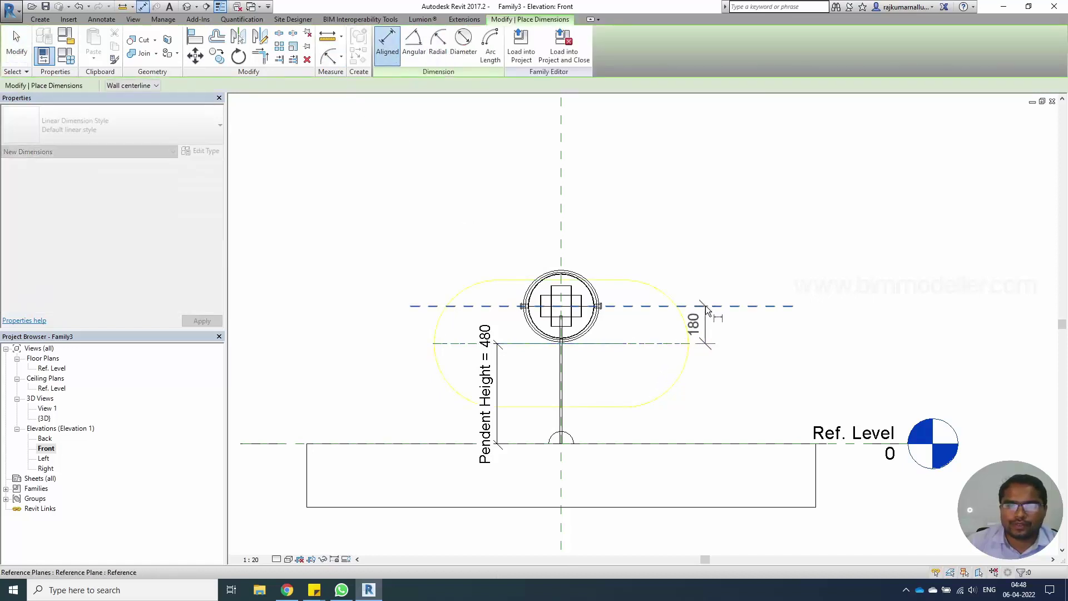
pyautogui.click(740, 345)
pyautogui.click(746, 345)
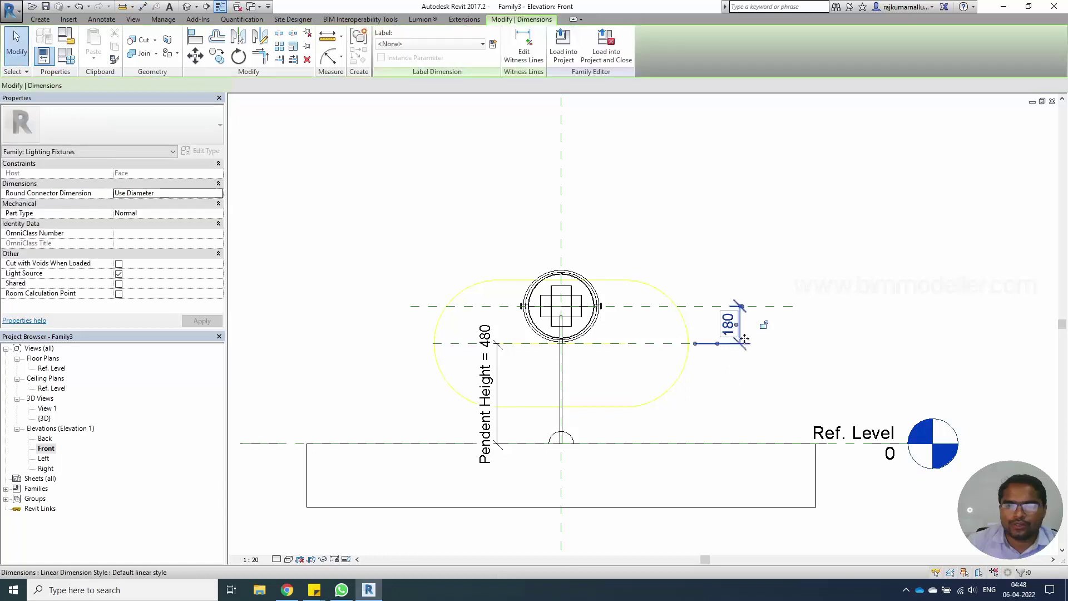
pyautogui.press('Escape')
pyautogui.press('Escape')
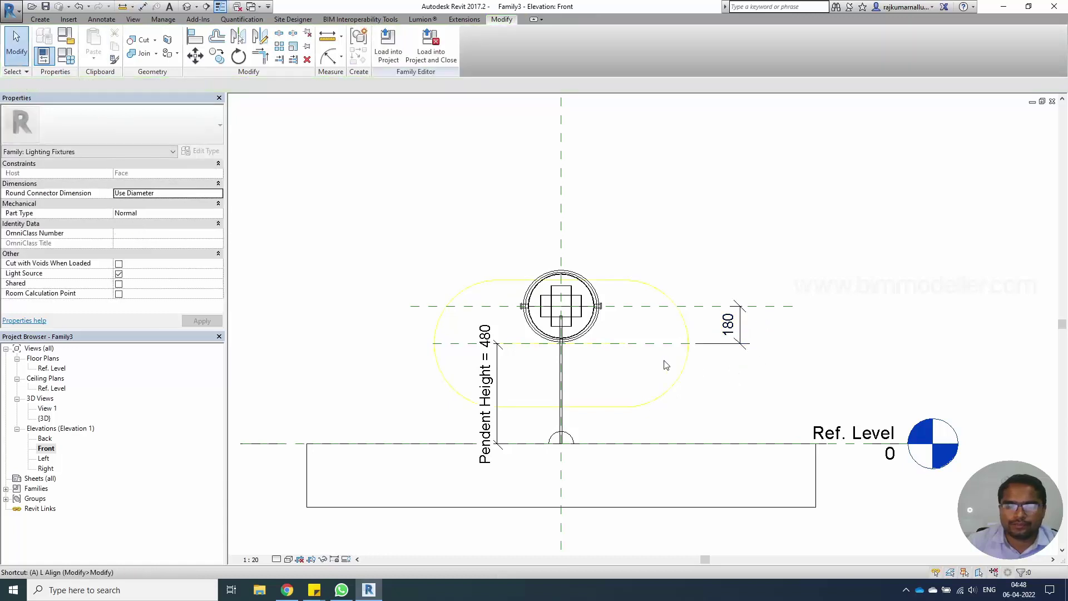
# - Try to align the light source to the reference plane through the head's centre
pyautogui.click(194, 37)
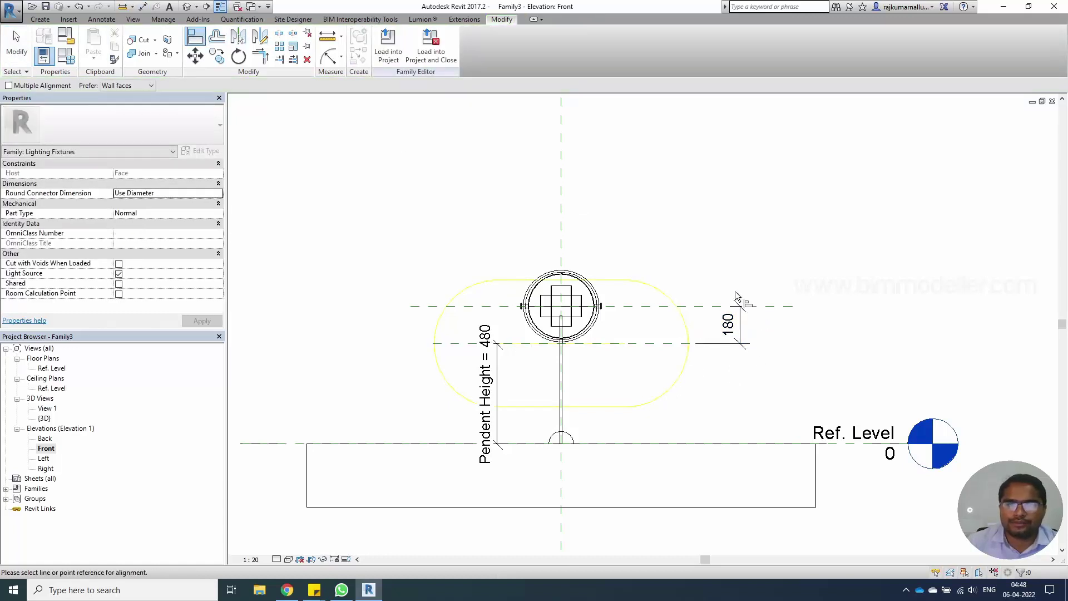
pyautogui.click(625, 343)
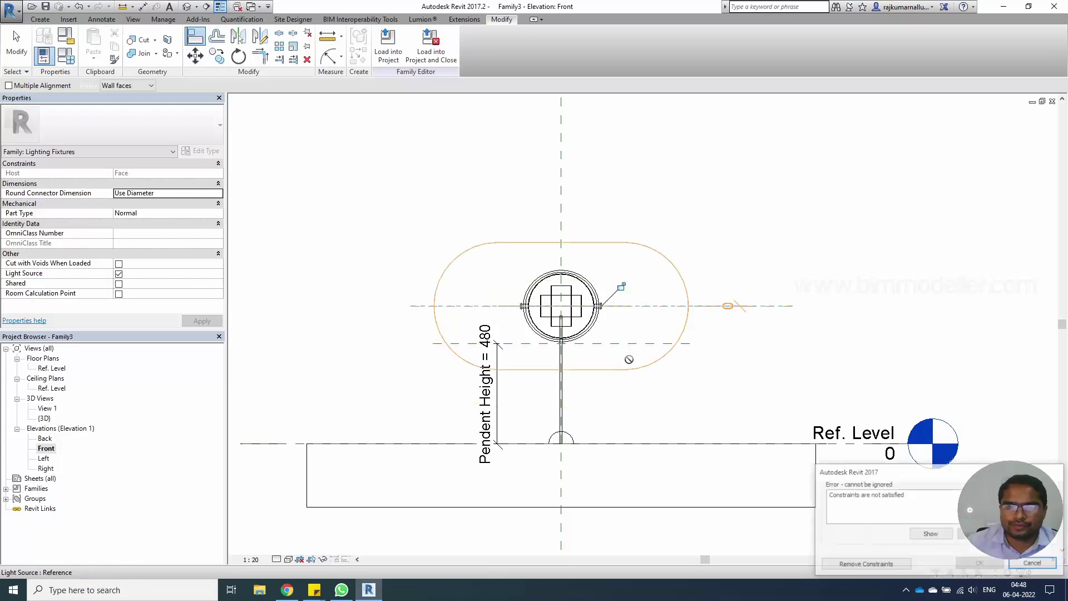
pyautogui.press('Escape')
# - Replace the locked dimension between the Pendent Height plane and the head-centre reference plane with a new, unlocked aligned dimension
pyautogui.click(734, 340)
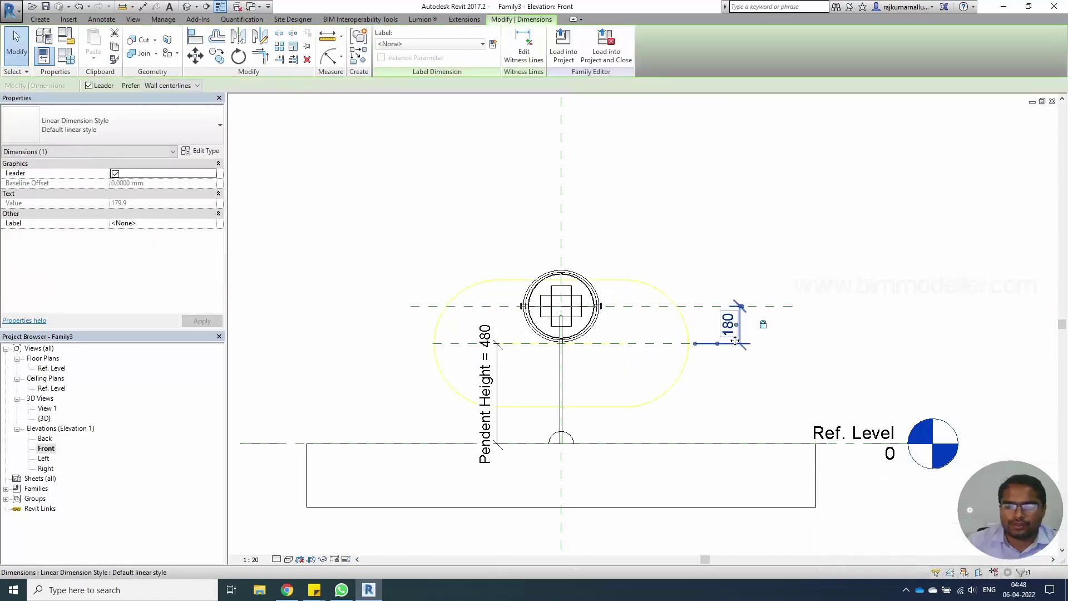
pyautogui.press('Delete')
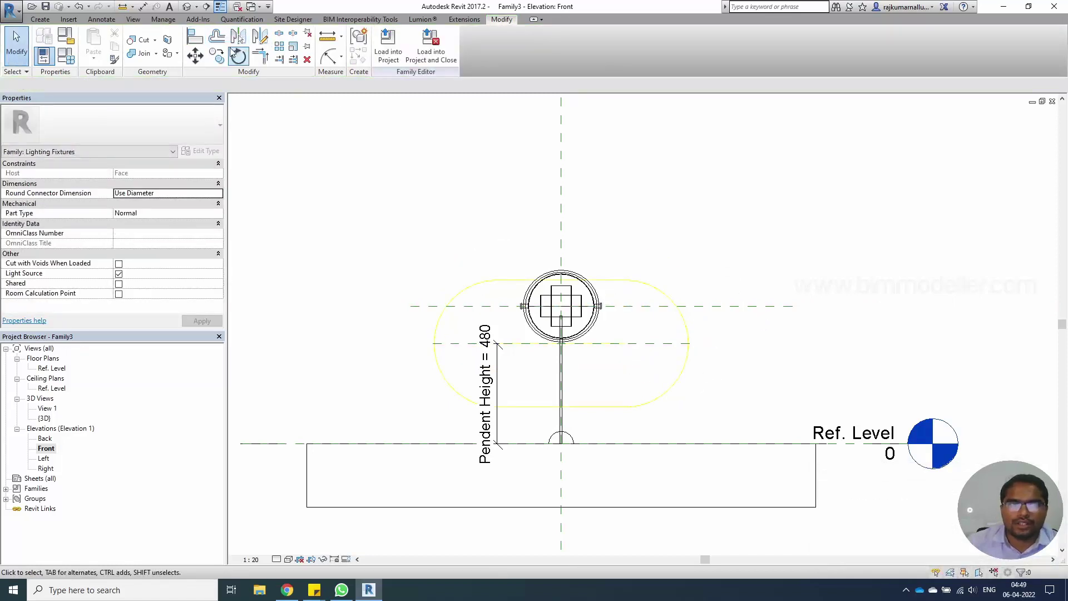
pyautogui.click(328, 56)
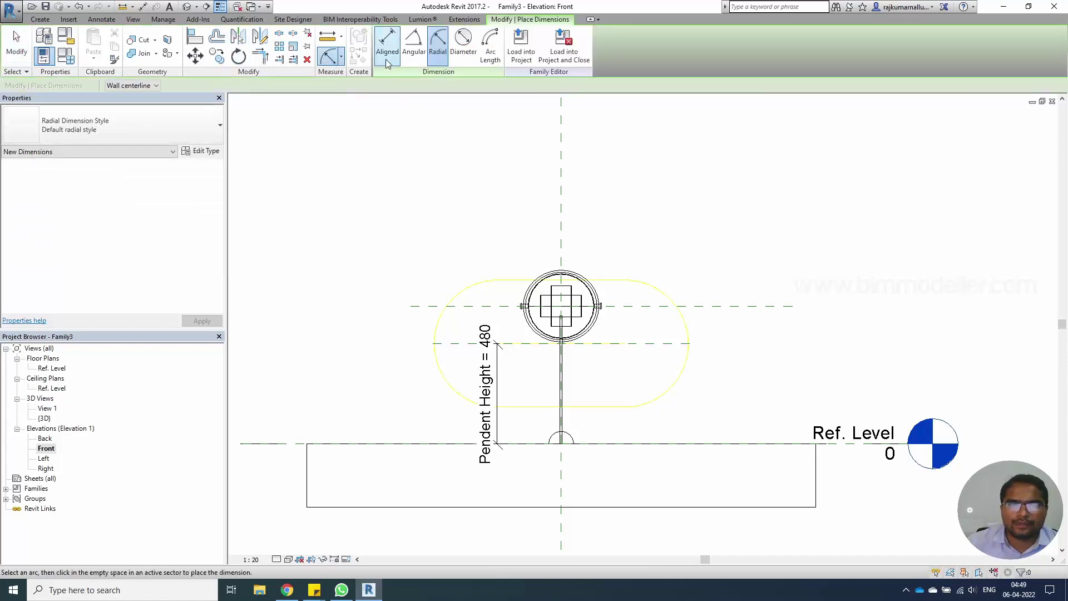
pyautogui.click(387, 42)
pyautogui.click(671, 305)
pyautogui.click(672, 345)
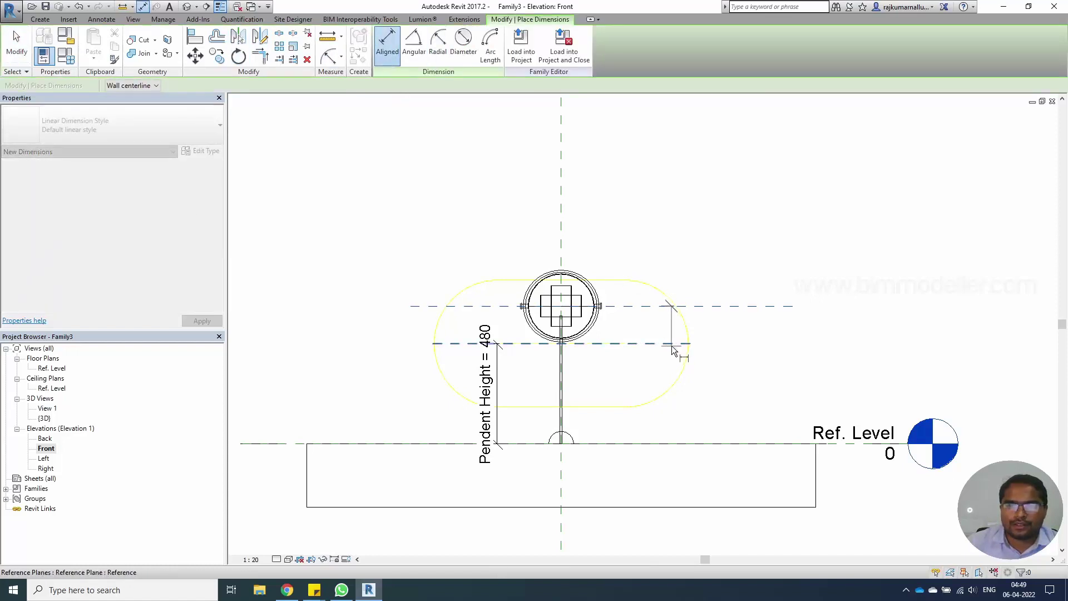
pyautogui.click(742, 361)
pyautogui.press('Escape')
pyautogui.press('Escape')
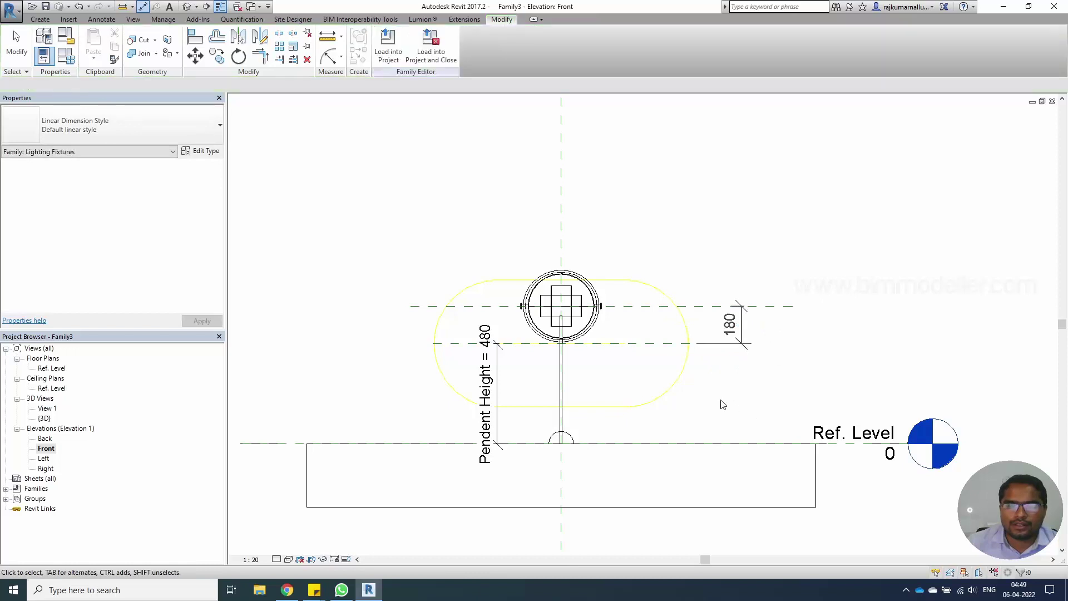
# - Align the light source to the horizontal reference plane through the head's centre
pyautogui.click(680, 387)
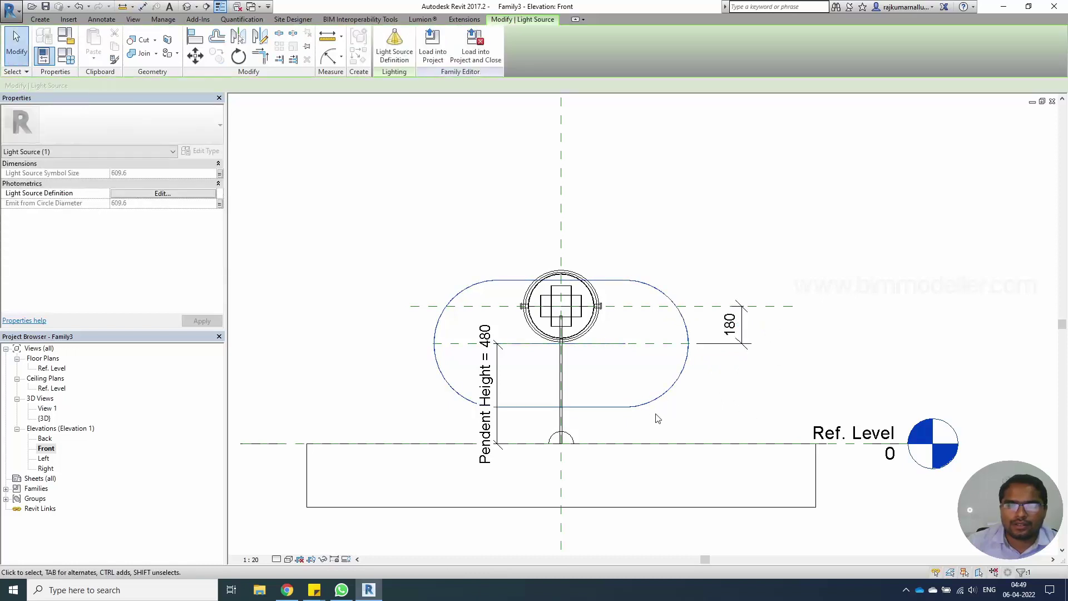
pyautogui.press('a')
pyautogui.press('l')
pyautogui.click(709, 306)
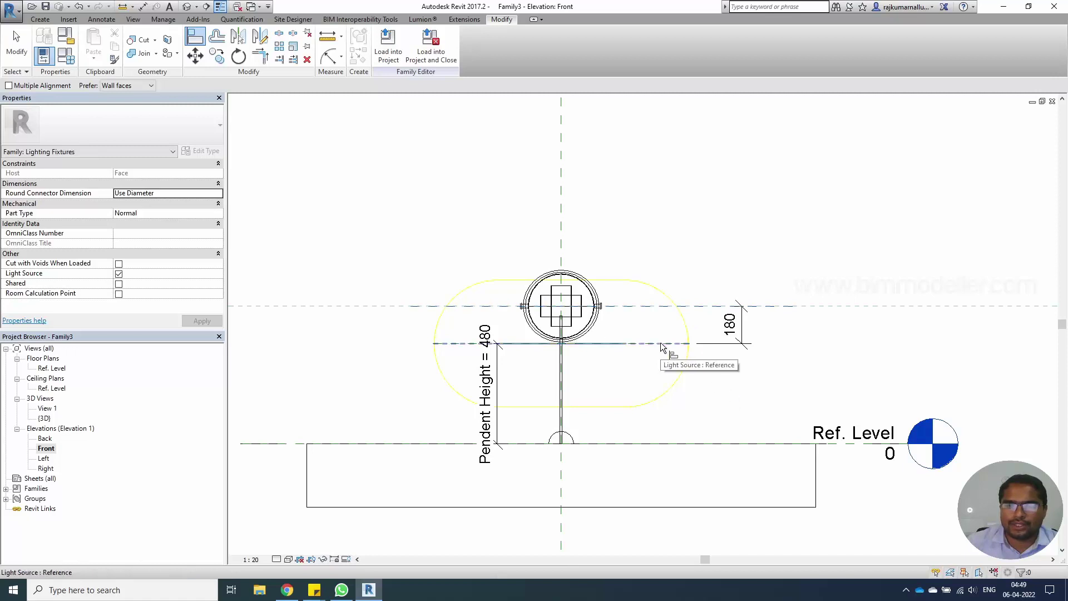
pyautogui.click(662, 344)
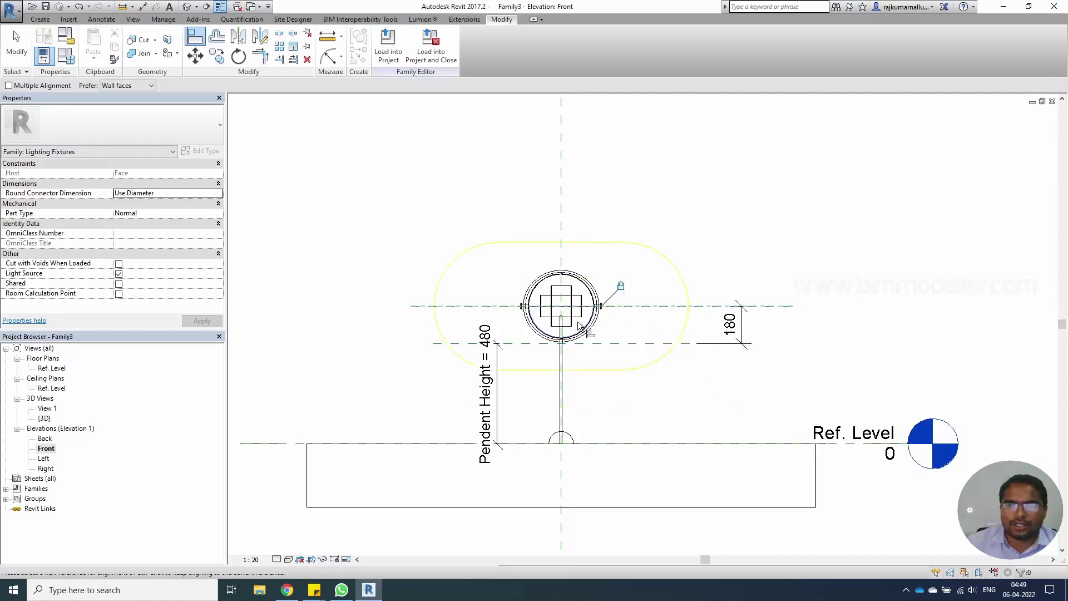
# - Align the Mulit Lite Head to the vertical centre plane in the Front elevation and to the Center (Front/Back) plane in the Ref. Level plan
pyautogui.click(562, 217)
pyautogui.click(562, 276)
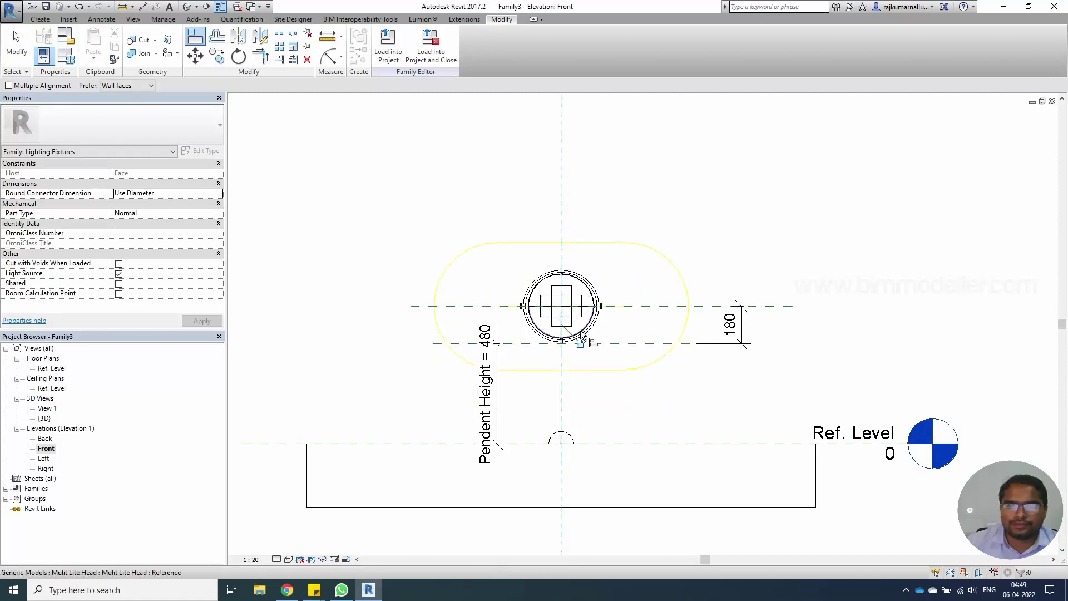
pyautogui.doubleClick(52, 369)
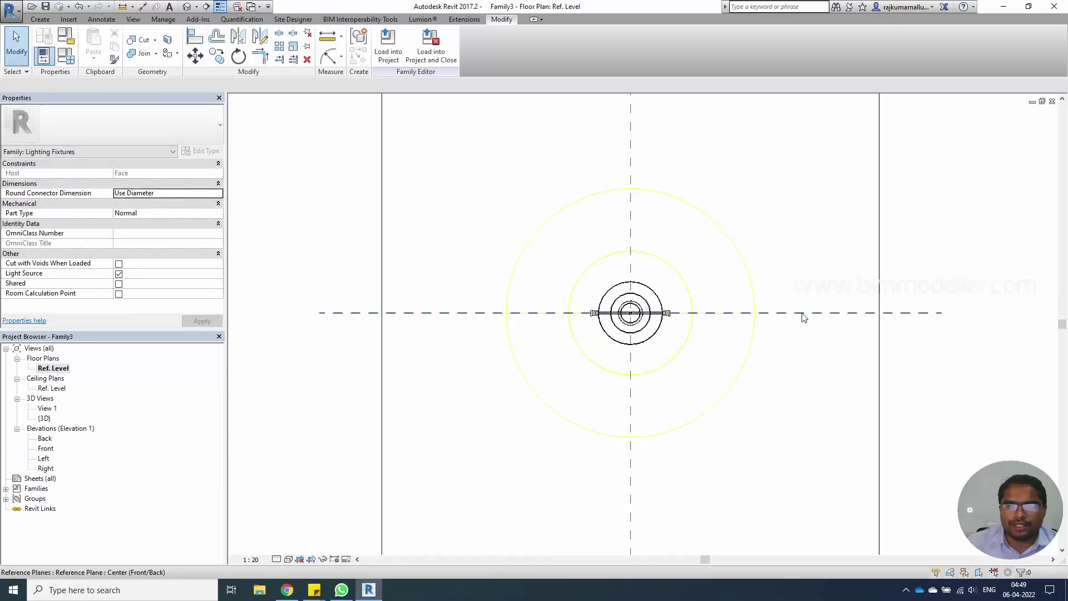
pyautogui.click(803, 314)
pyautogui.press('a')
pyautogui.press('l')
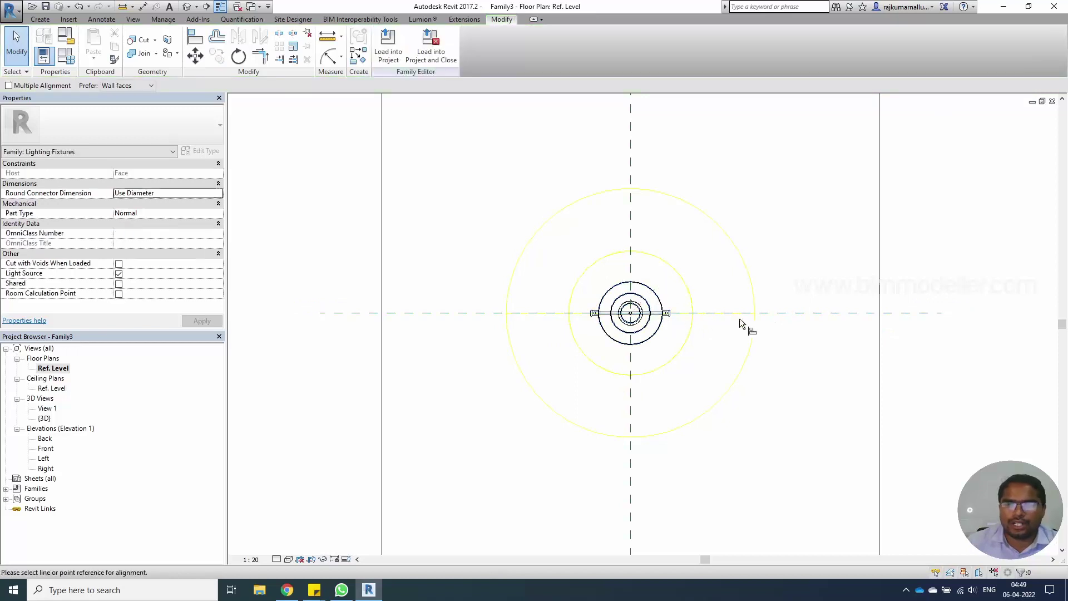
pyautogui.click(716, 313)
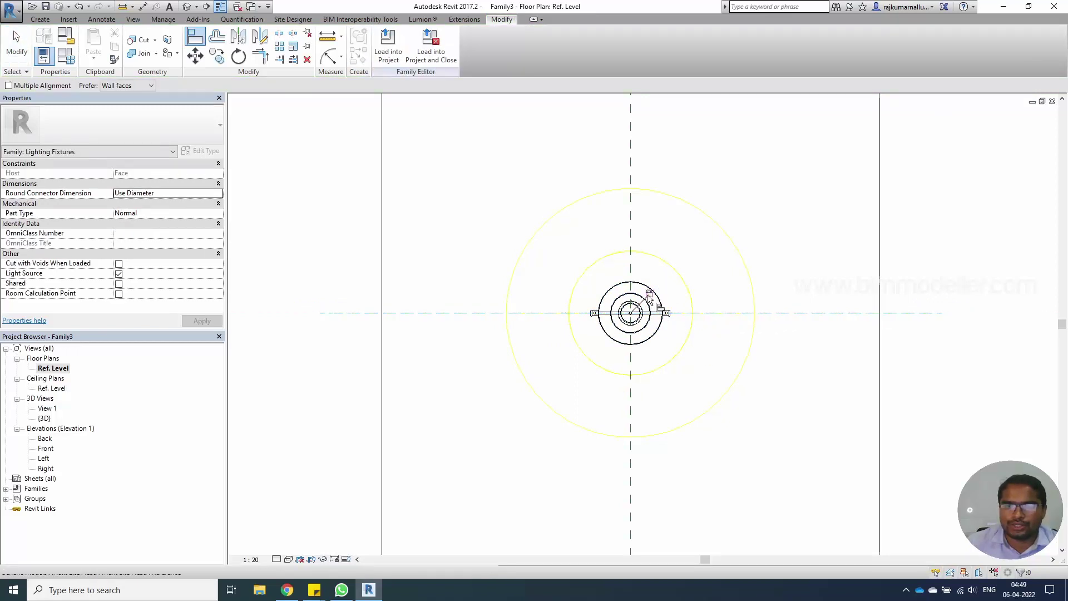
pyautogui.press('Escape')
pyautogui.press('Escape')
# - In the 3D view, set the light source's Emit from Circle Diameter to 250 in the family types
pyautogui.click(187, 6)
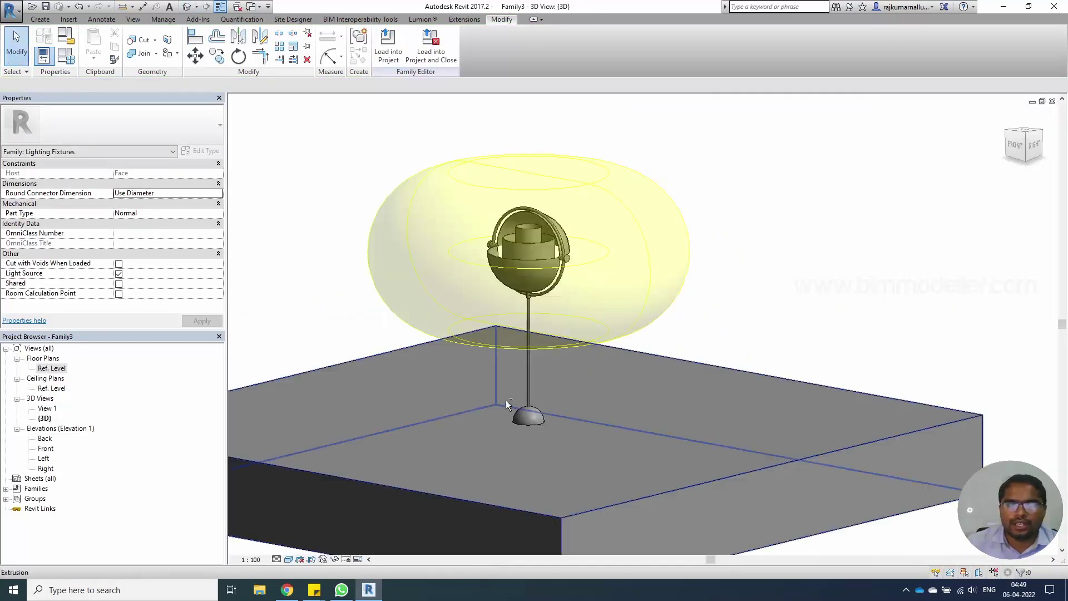
pyautogui.keyDown('shift'); pyautogui.moveTo(506, 399); pyautogui.dragTo(558, 424, button='middle'); pyautogui.keyUp('shift')
pyautogui.click(678, 337)
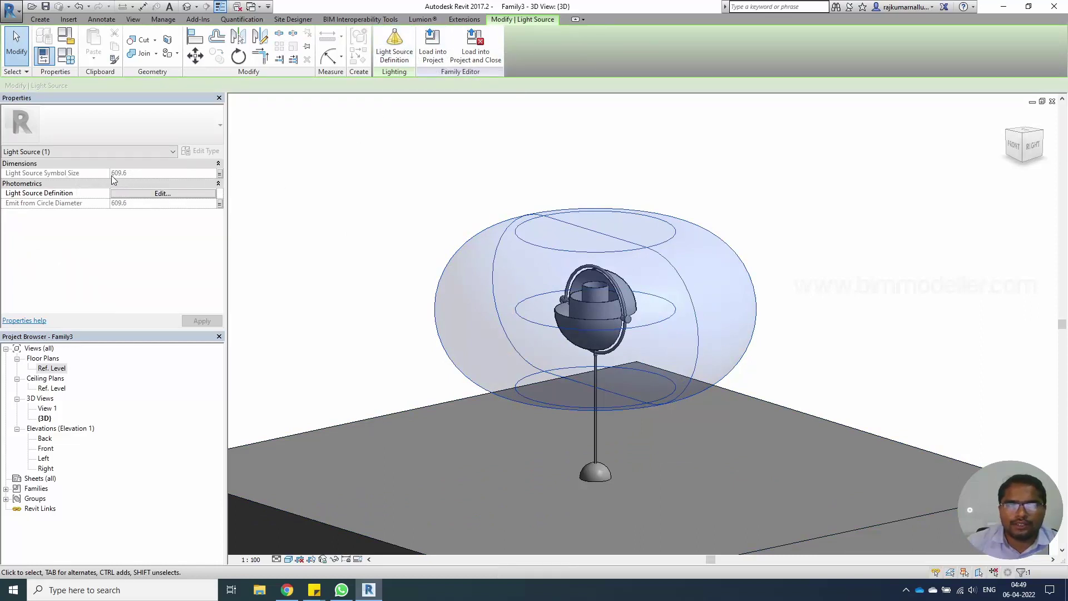
pyautogui.press('Escape')
pyautogui.click(66, 53)
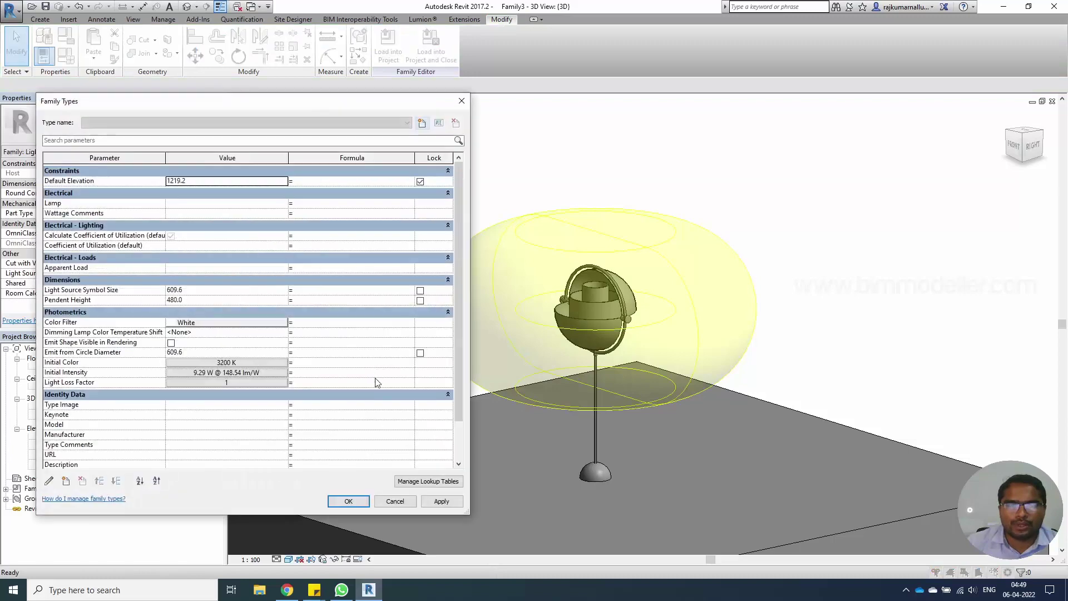
pyautogui.scroll(-5, 292, 381)
pyautogui.click(196, 318)
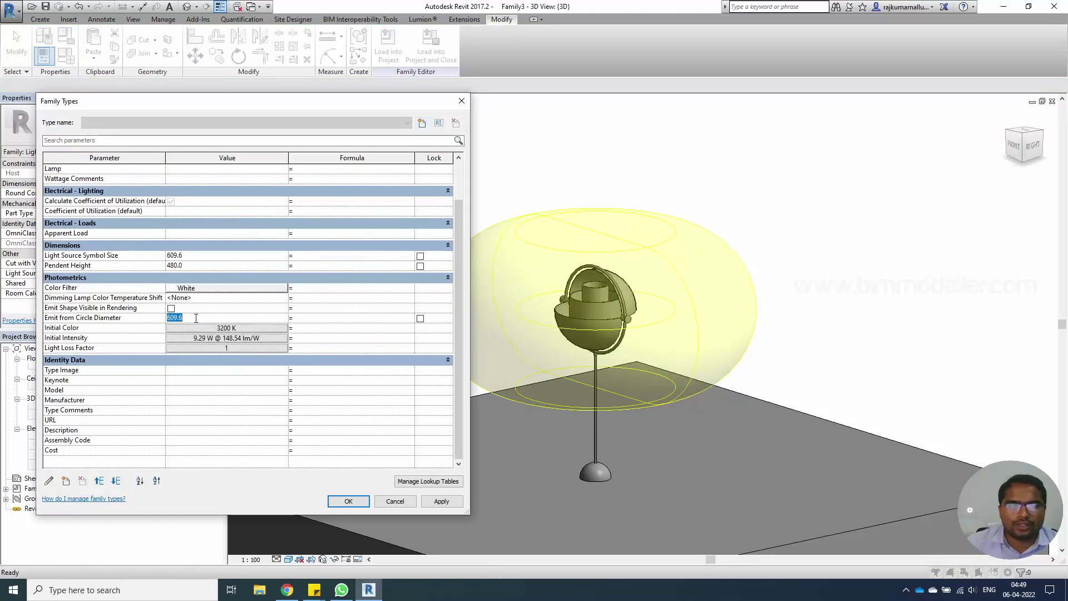
pyautogui.write('250')
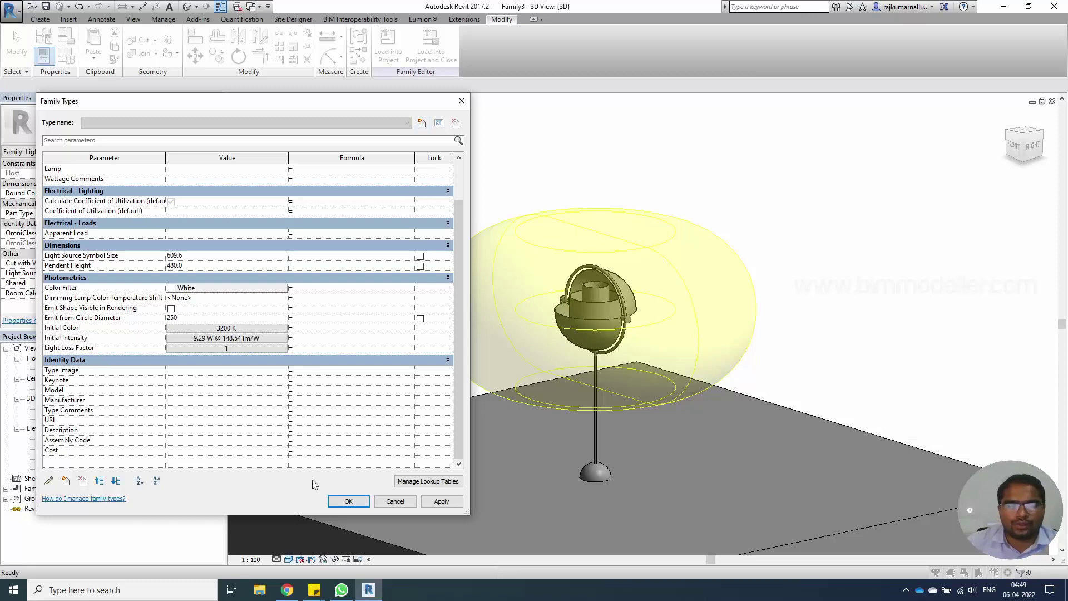
pyautogui.press('Tab')
pyautogui.click(345, 502)
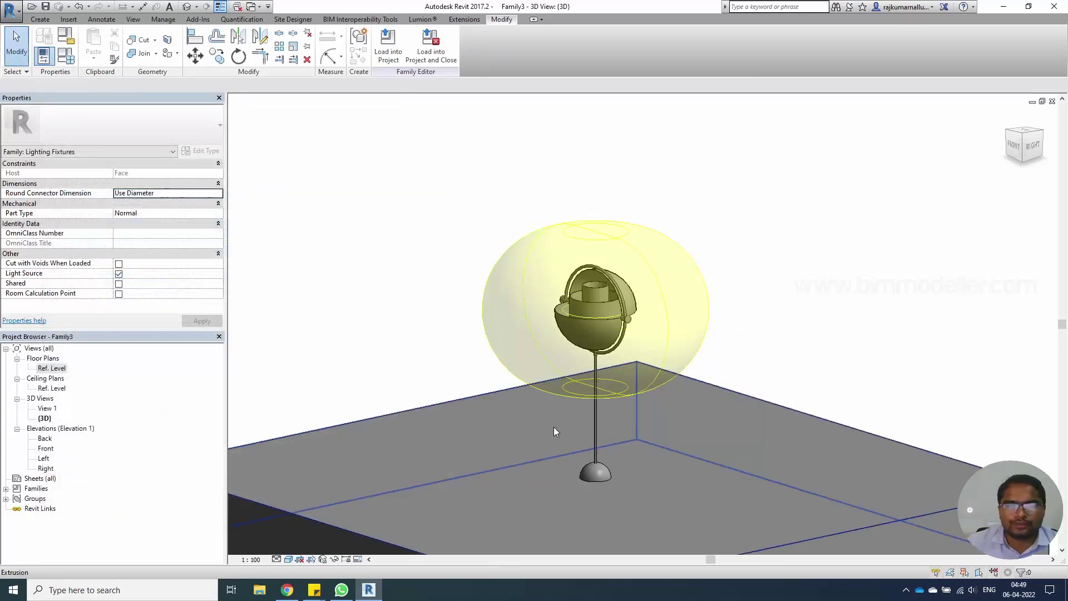
# - Associate the Mulit Lite Head's Angle 1 with a new type-based family parameter named Angle 1, grouped under Dimensions
pyautogui.keyDown('shift'); pyautogui.moveTo(457, 460); pyautogui.dragTo(484, 466, button='middle'); pyautogui.keyUp('shift')
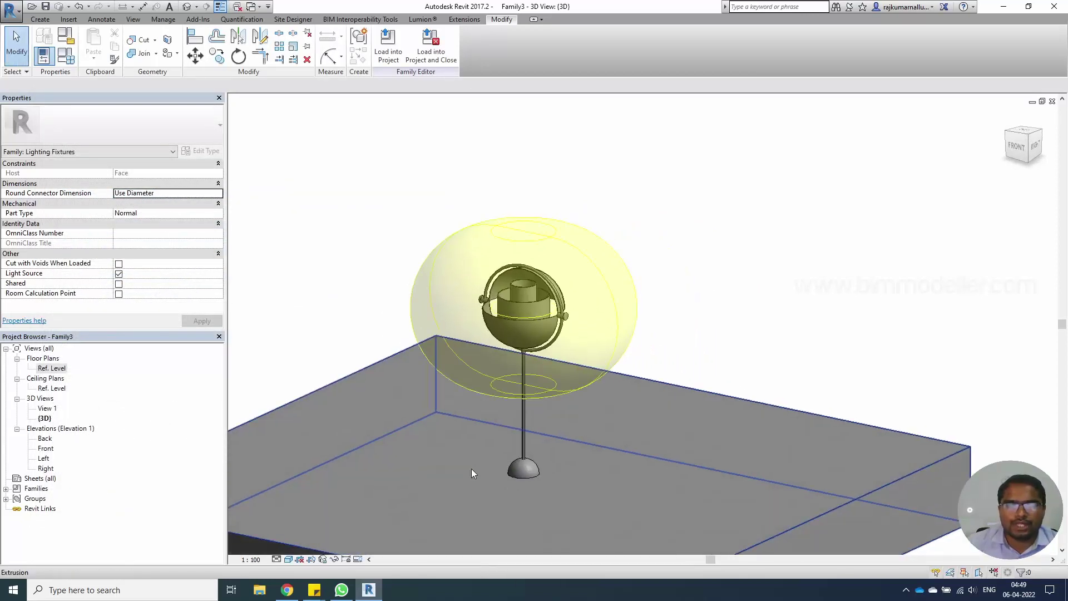
pyautogui.scroll(1, 633, 373)
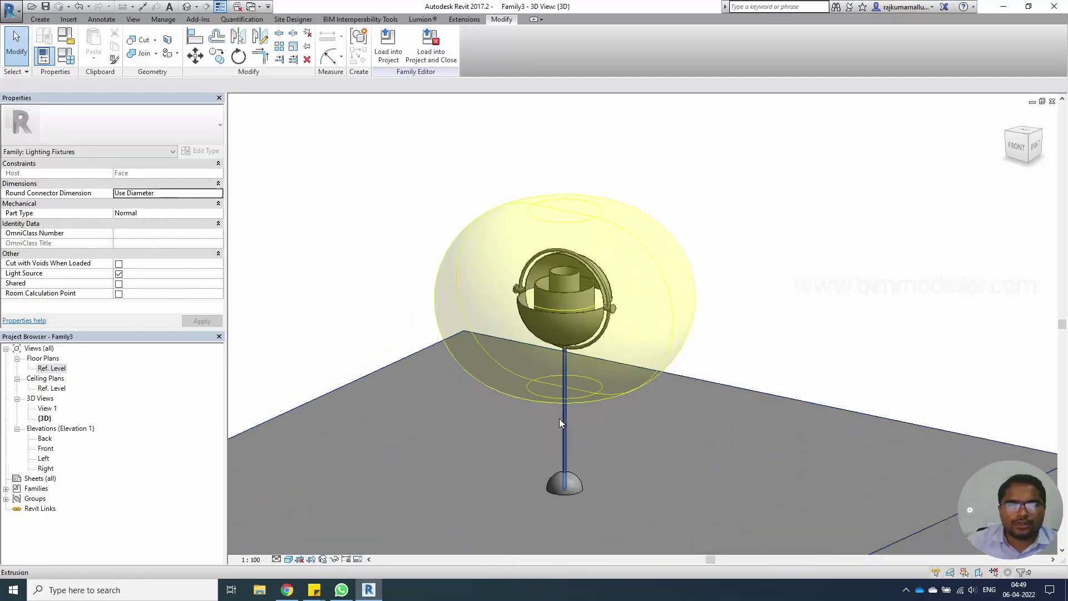
pyautogui.click(589, 306)
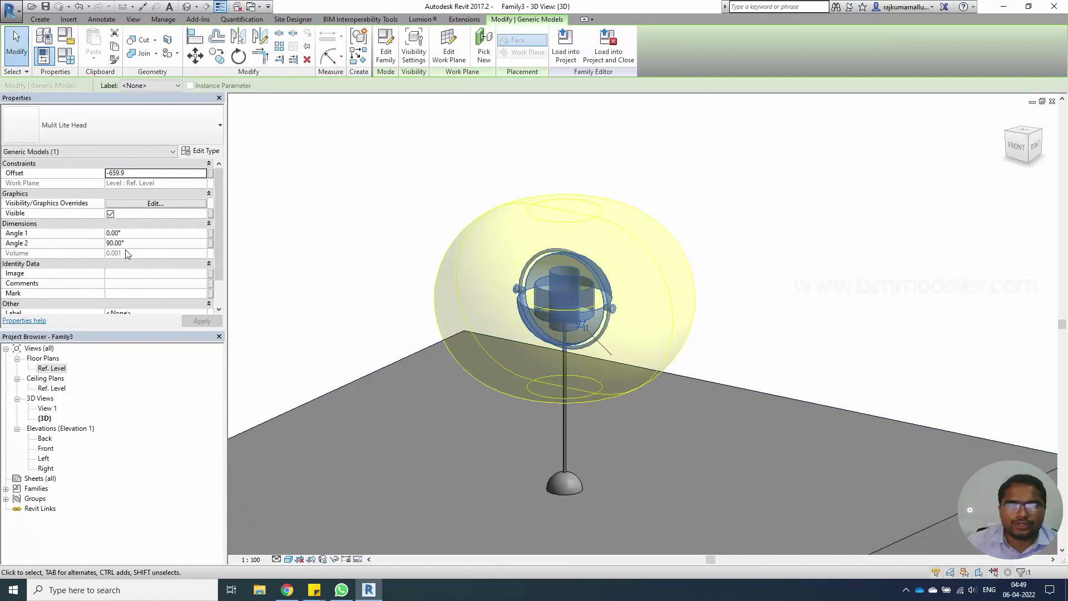
pyautogui.click(211, 233)
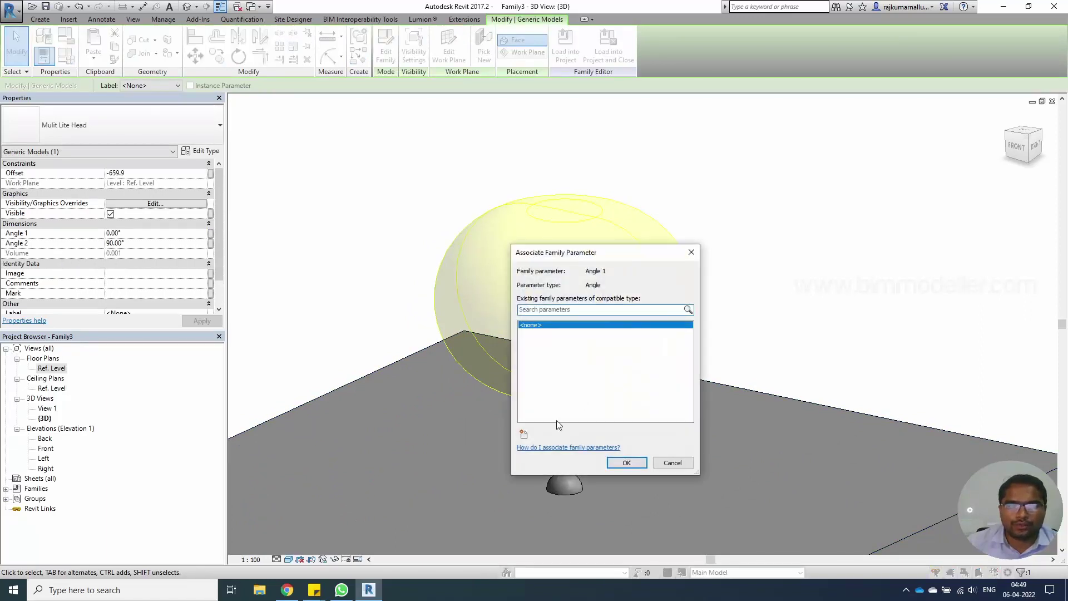
pyautogui.click(523, 434)
pyautogui.write('Angle 1')
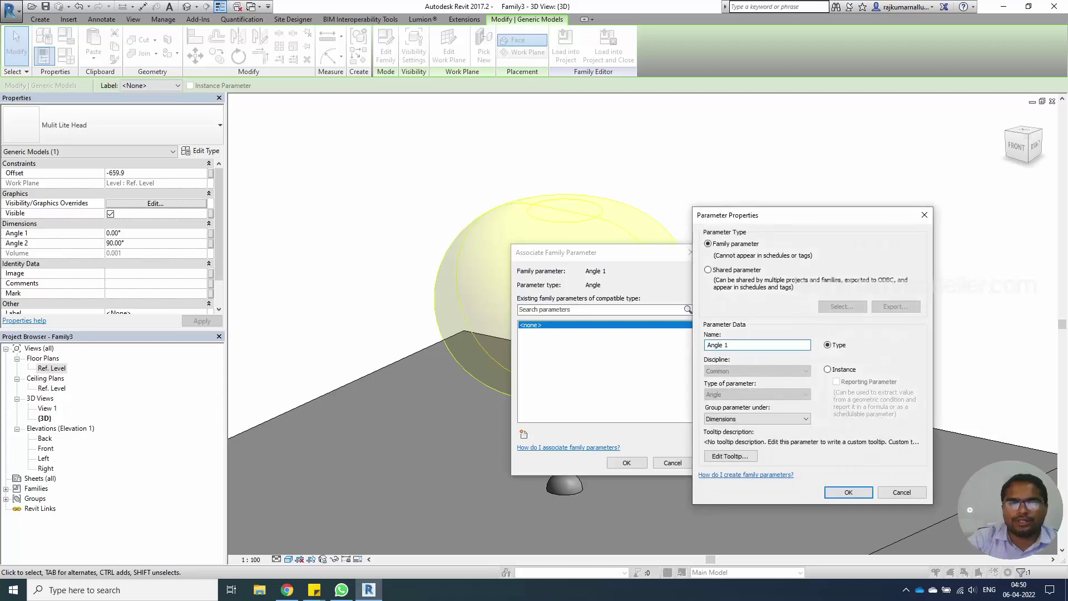
pyautogui.press('Return')
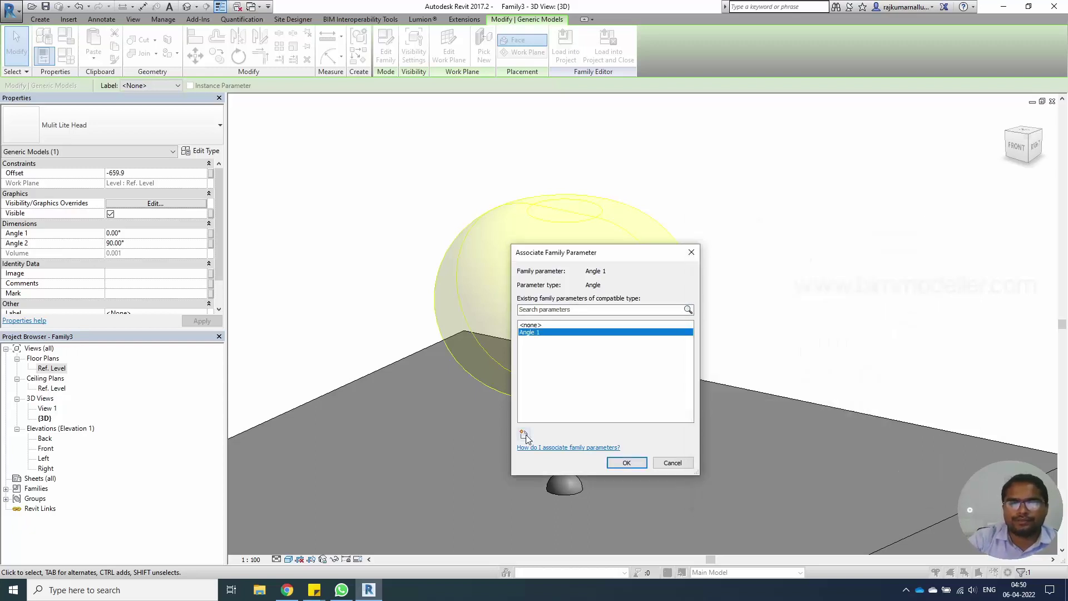
pyautogui.click(620, 463)
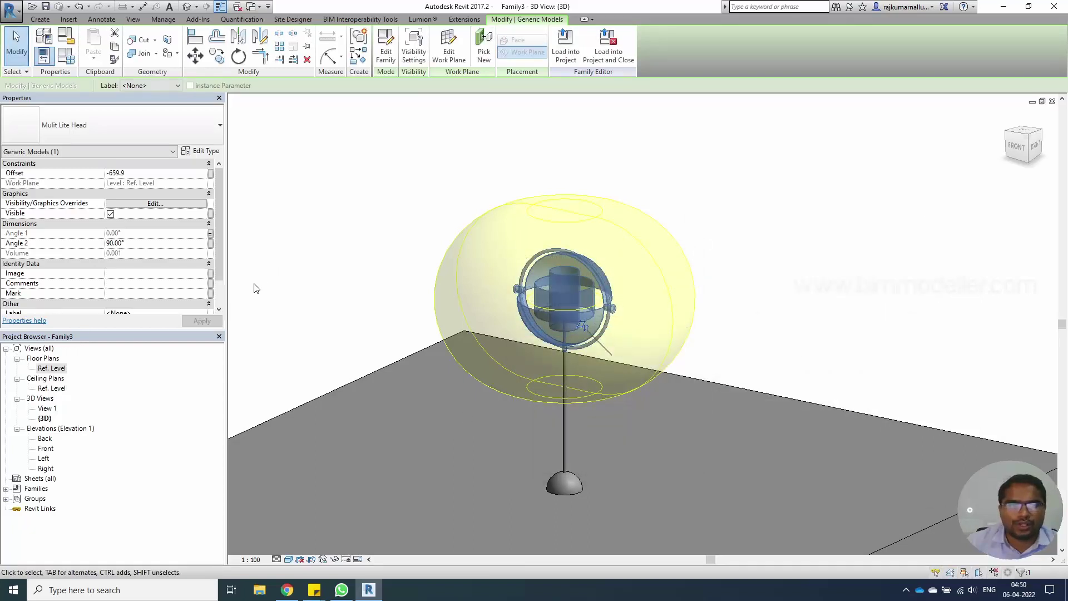
# - Associate the head's Angle 2 with a new type-based family parameter named Angle 2, grouped under Dimensions
pyautogui.click(211, 243)
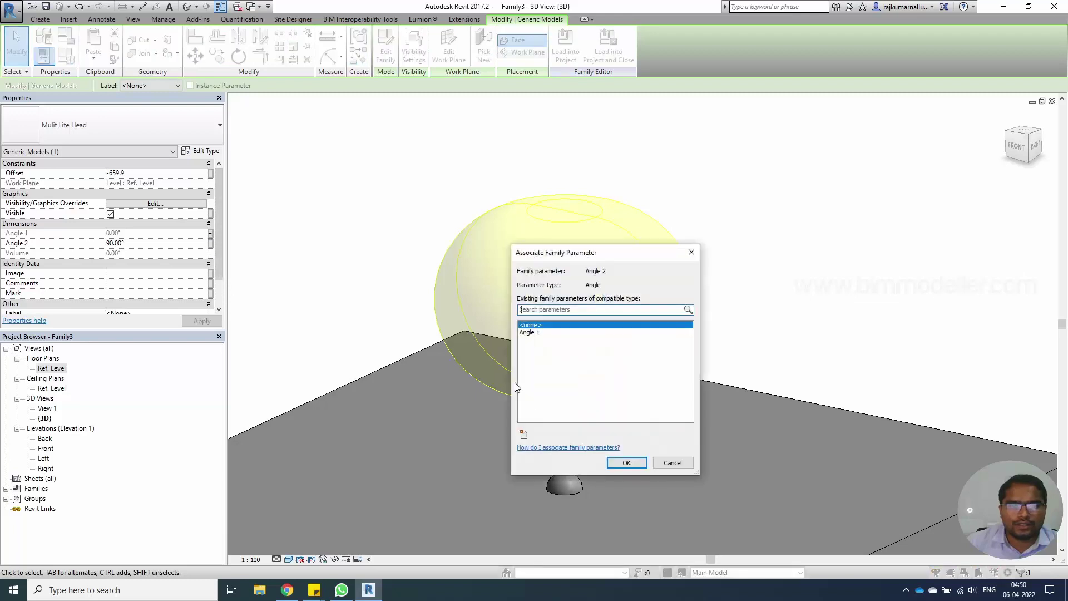
pyautogui.click(524, 434)
pyautogui.write('Angle 2')
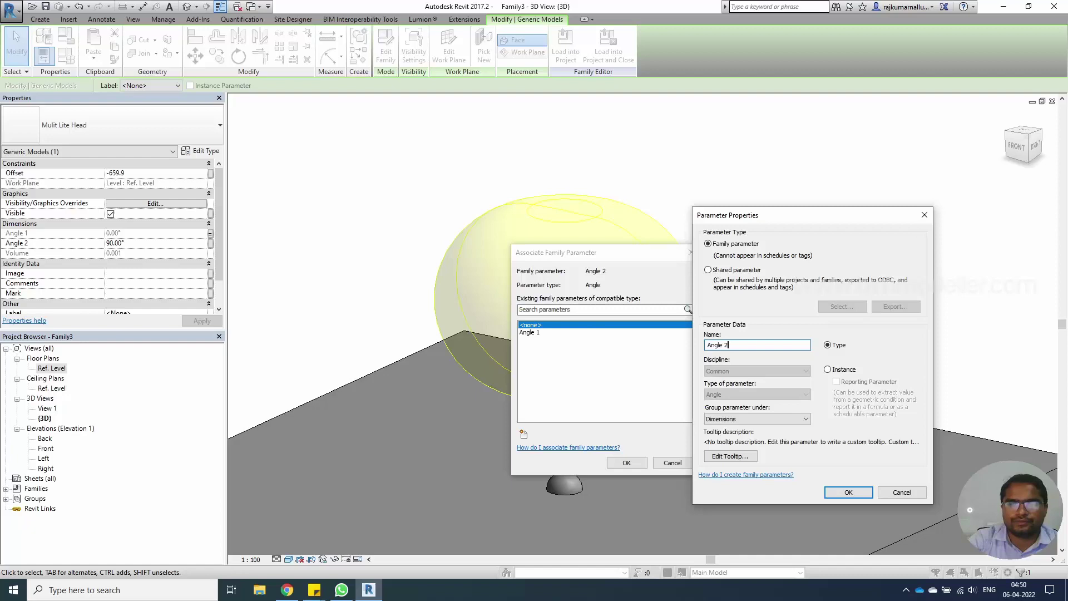
pyautogui.press('Return')
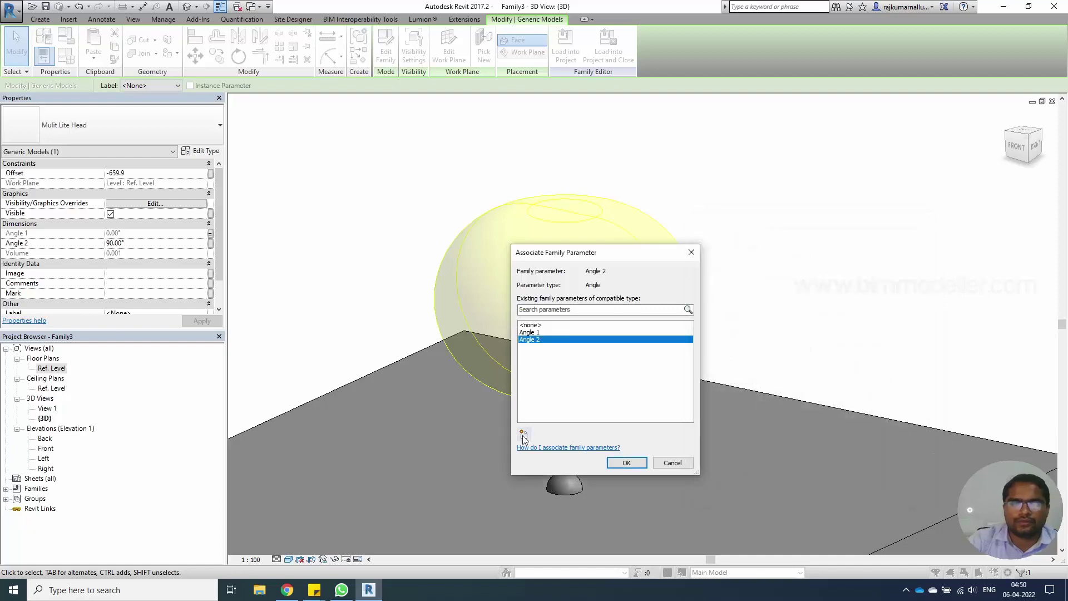
pyautogui.click(619, 464)
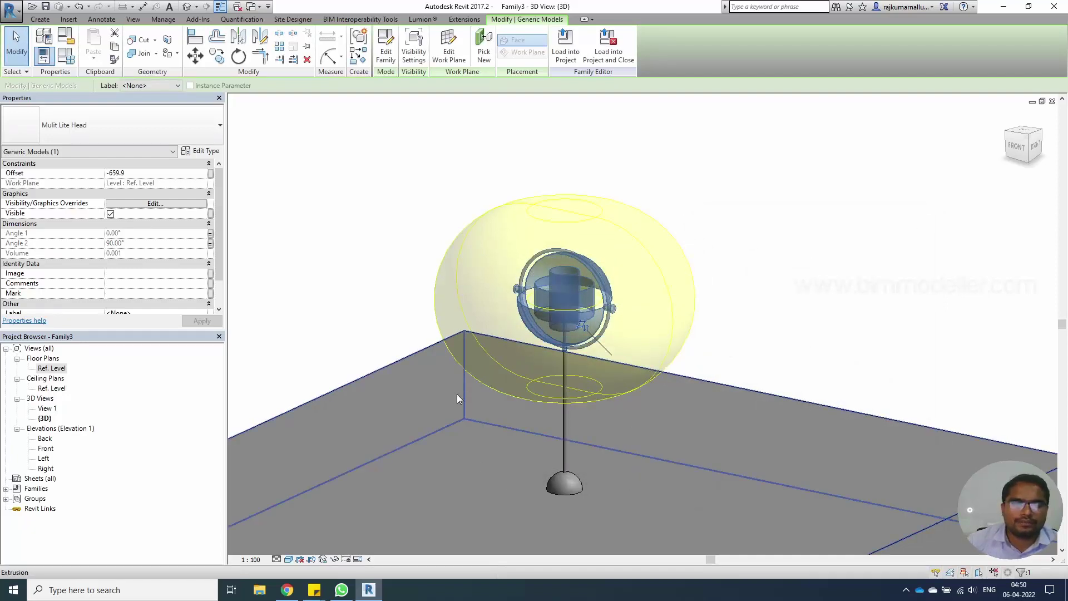
pyautogui.moveTo(323, 334); pyautogui.dragTo(368, 384, button='middle')
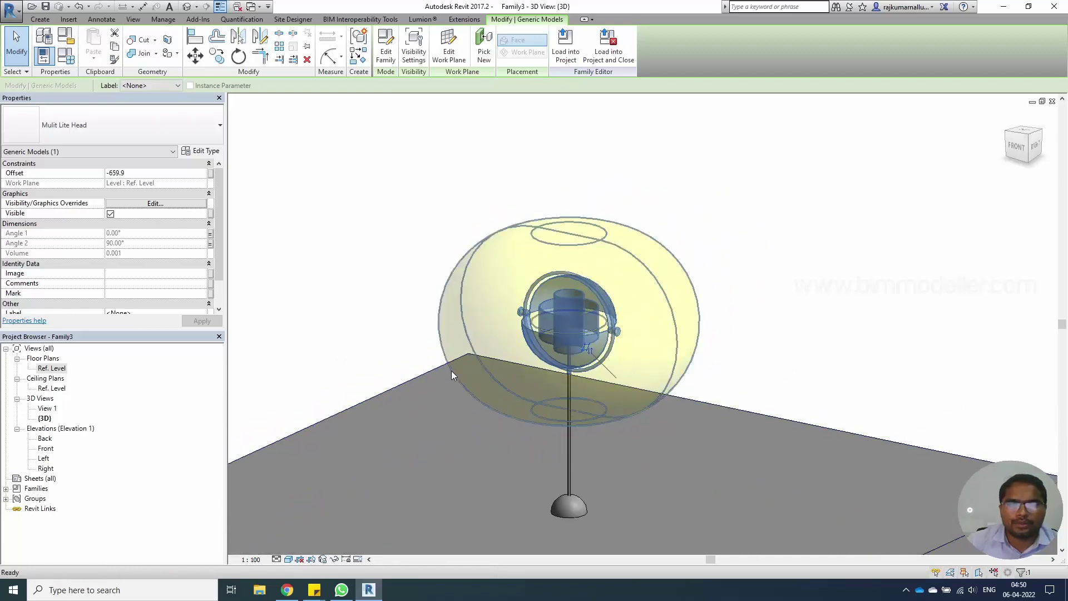
pyautogui.press('Escape')
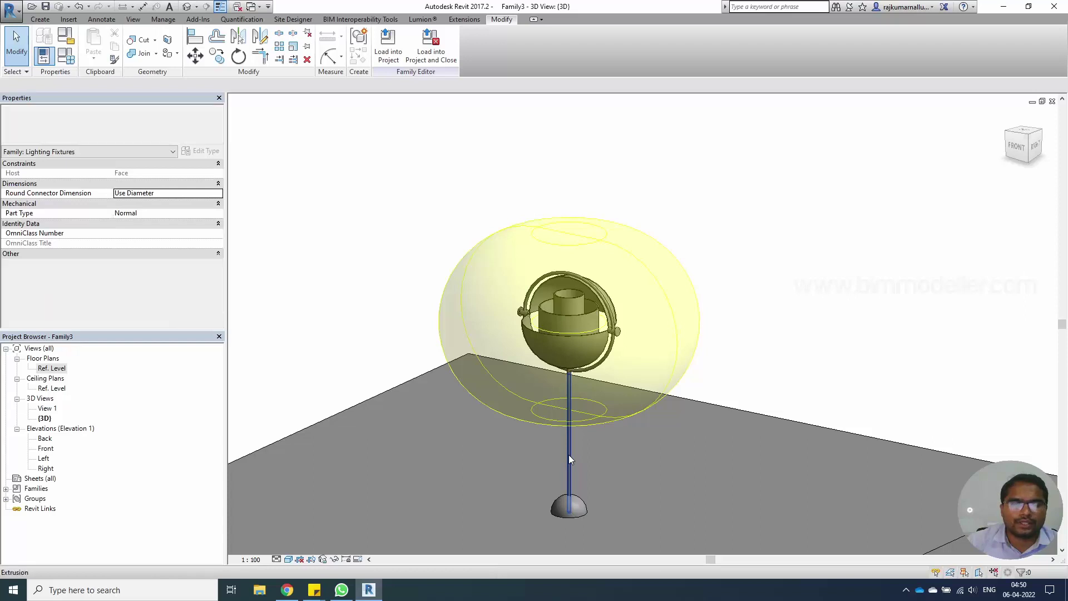
# - Set Angle 1 to 90° in the family types and apply it to test the head's rotation
pyautogui.keyDown('shift'); pyautogui.moveTo(546, 455); pyautogui.dragTo(503, 450, button='middle'); pyautogui.keyUp('shift')
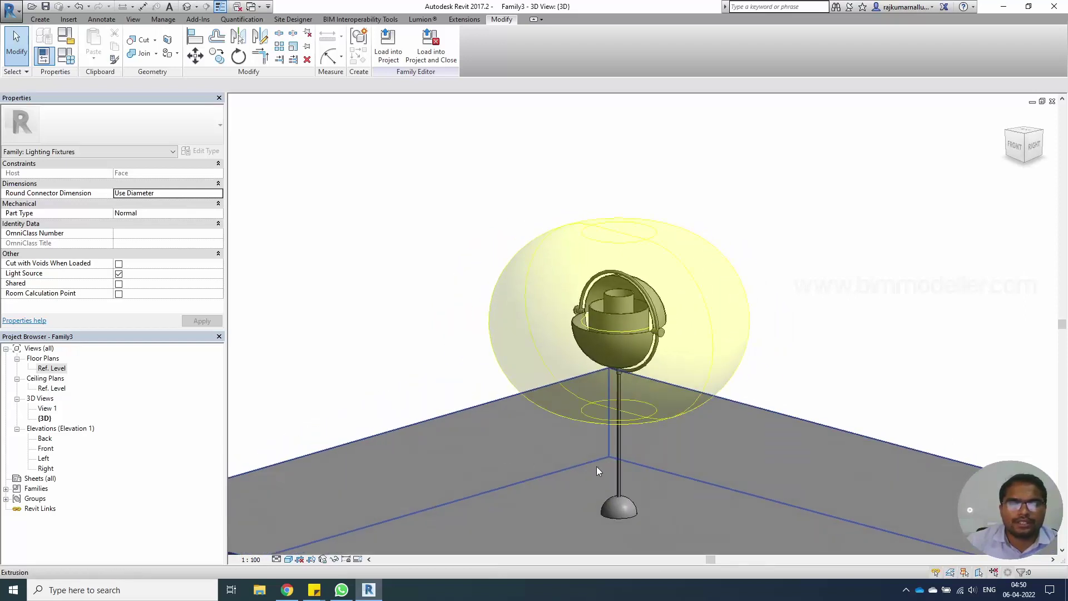
pyautogui.moveTo(596, 466); pyautogui.dragTo(557, 468, button='middle')
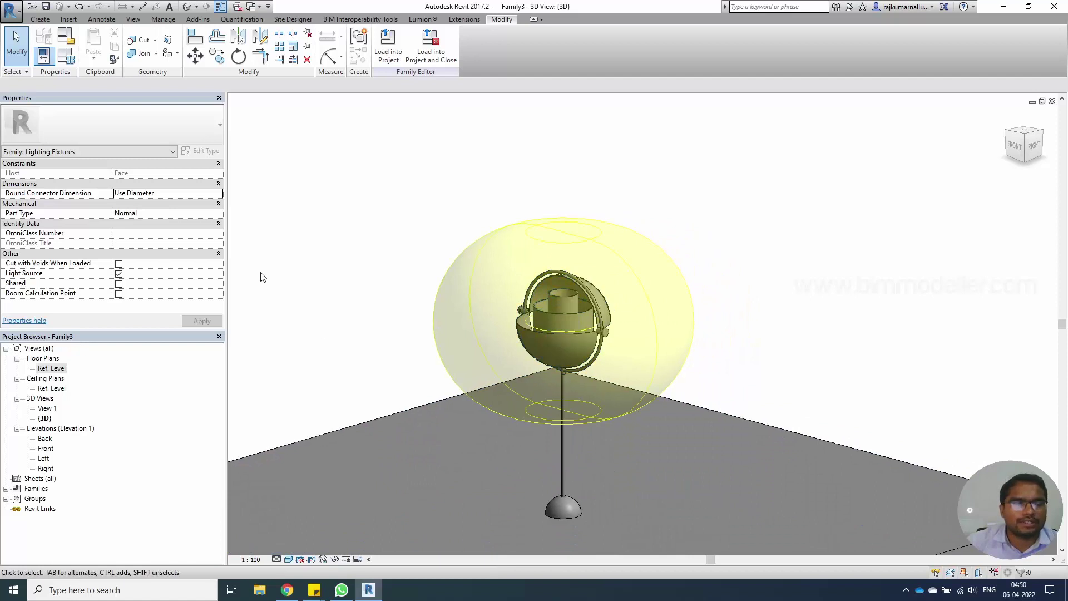
pyautogui.click(70, 63)
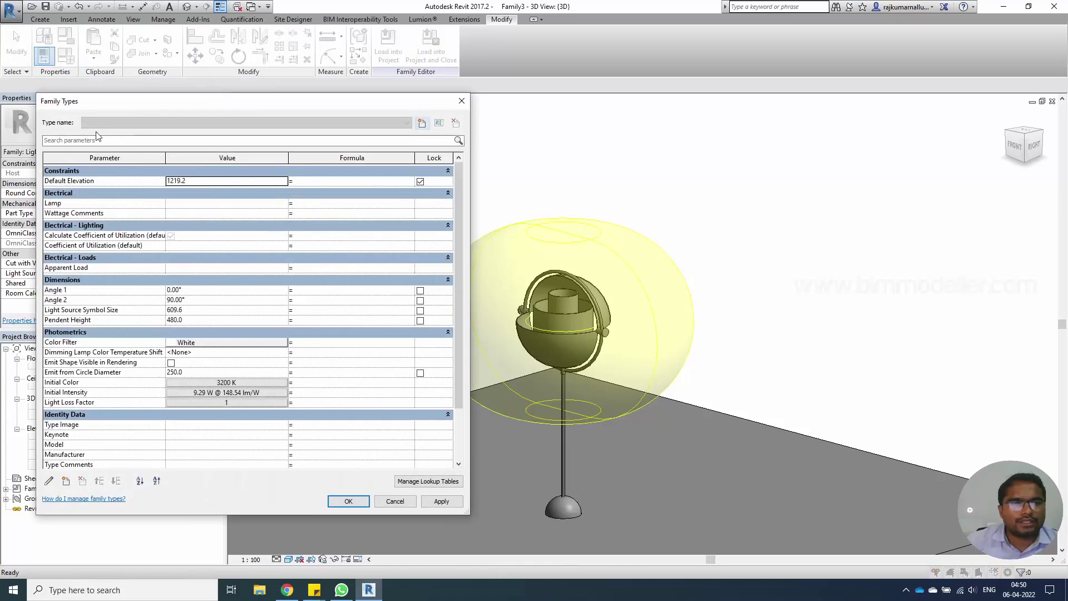
pyautogui.scroll(-2, 190, 318)
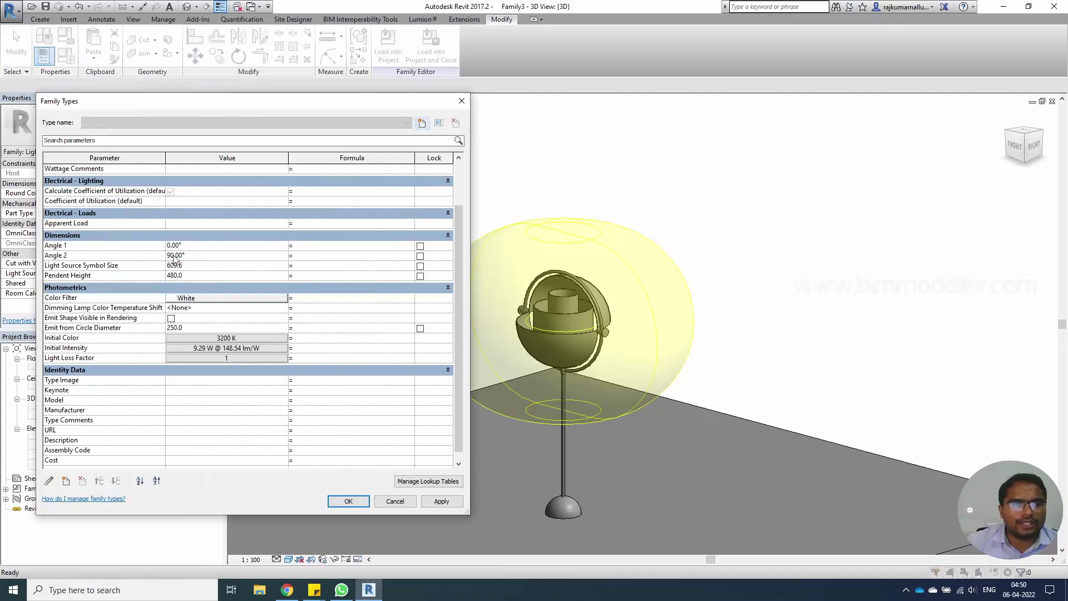
pyautogui.click(189, 249)
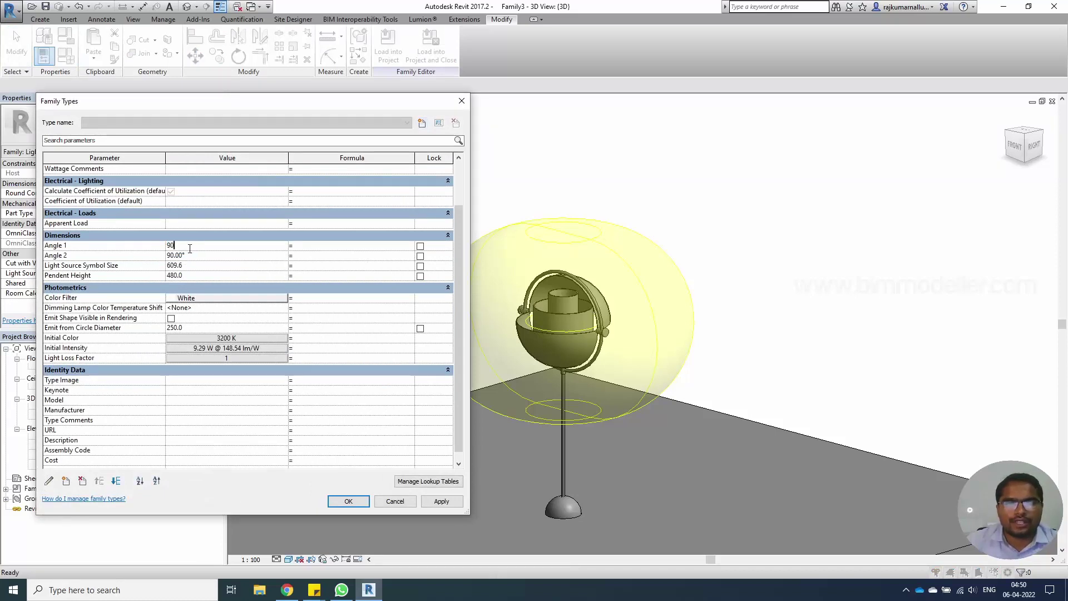
pyautogui.write('90')
pyautogui.click(441, 501)
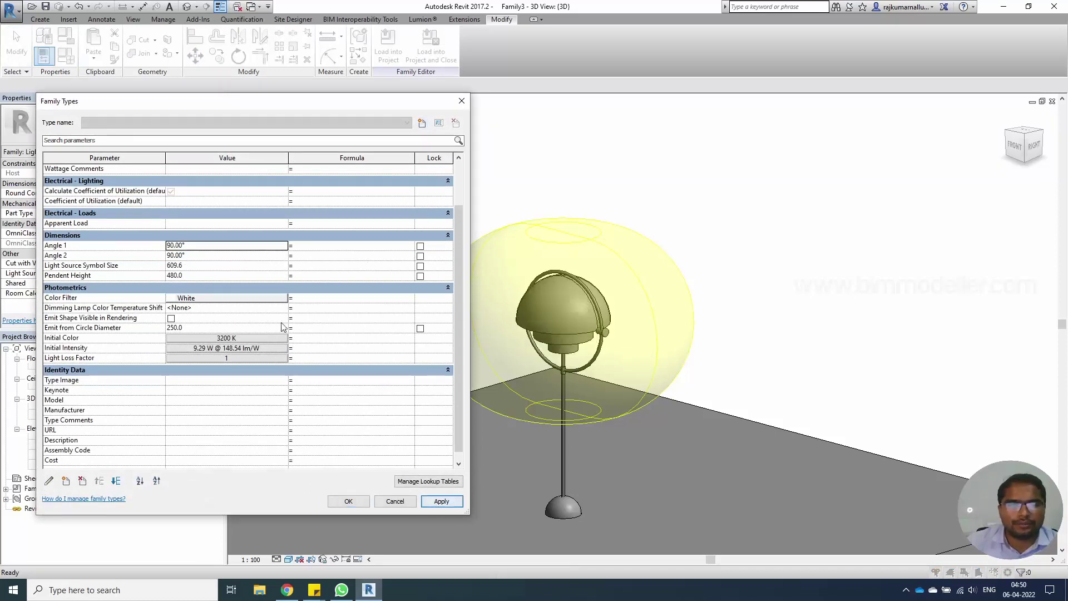
# - Set both Angle 1 and Angle 2 to 0° in the family types, applying each change
pyautogui.click(207, 245)
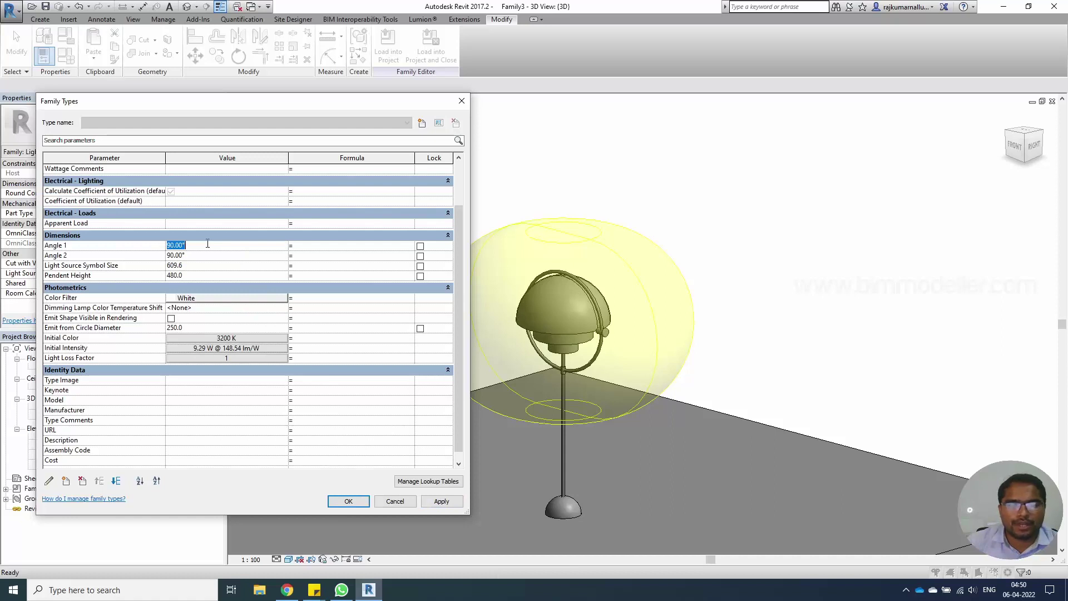
pyautogui.write('0')
pyautogui.click(429, 500)
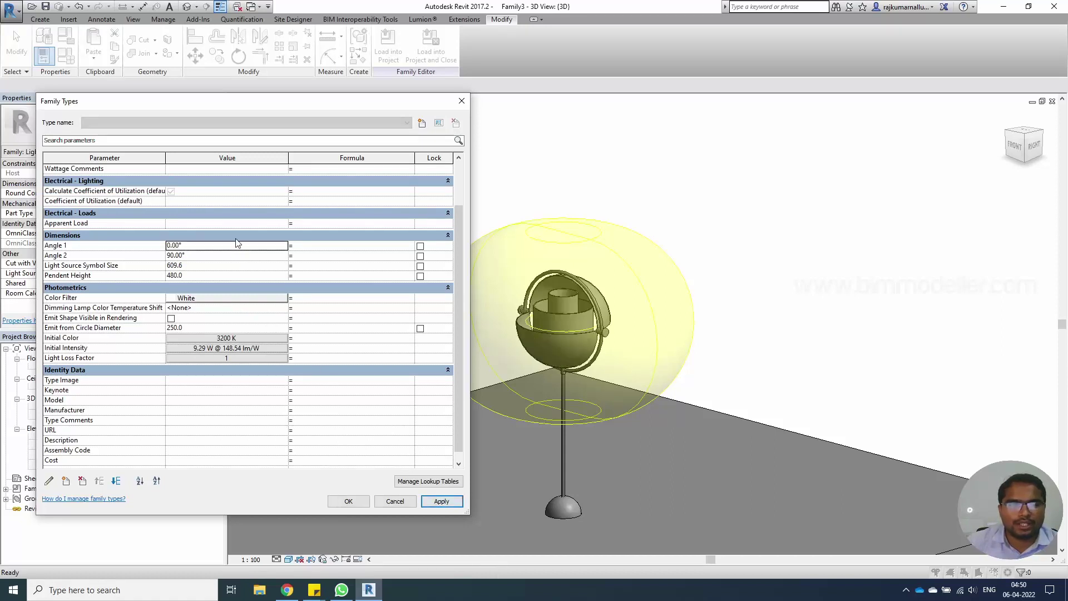
pyautogui.click(233, 255)
pyautogui.write('0')
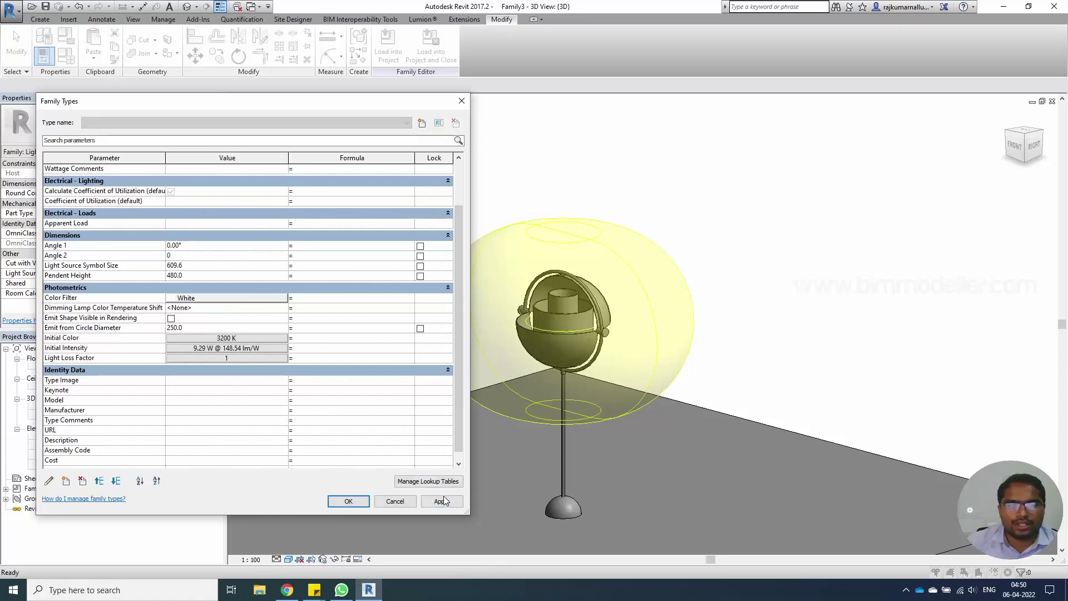
pyautogui.click(443, 500)
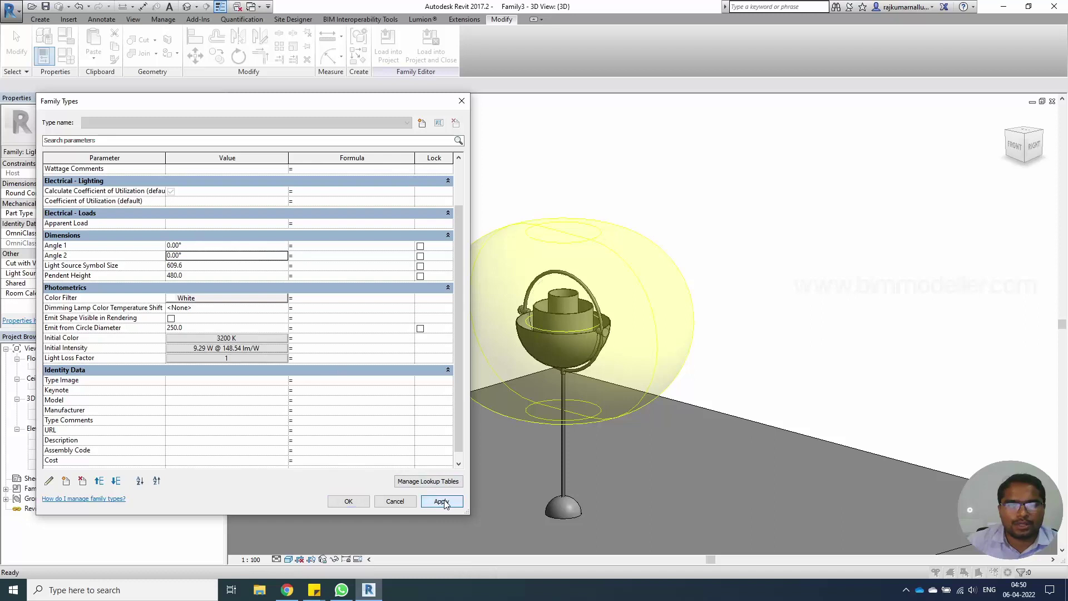
# - Set the Pendent Height to 1000 and apply it to test the stem's length
pyautogui.click(202, 266)
pyautogui.click(202, 274)
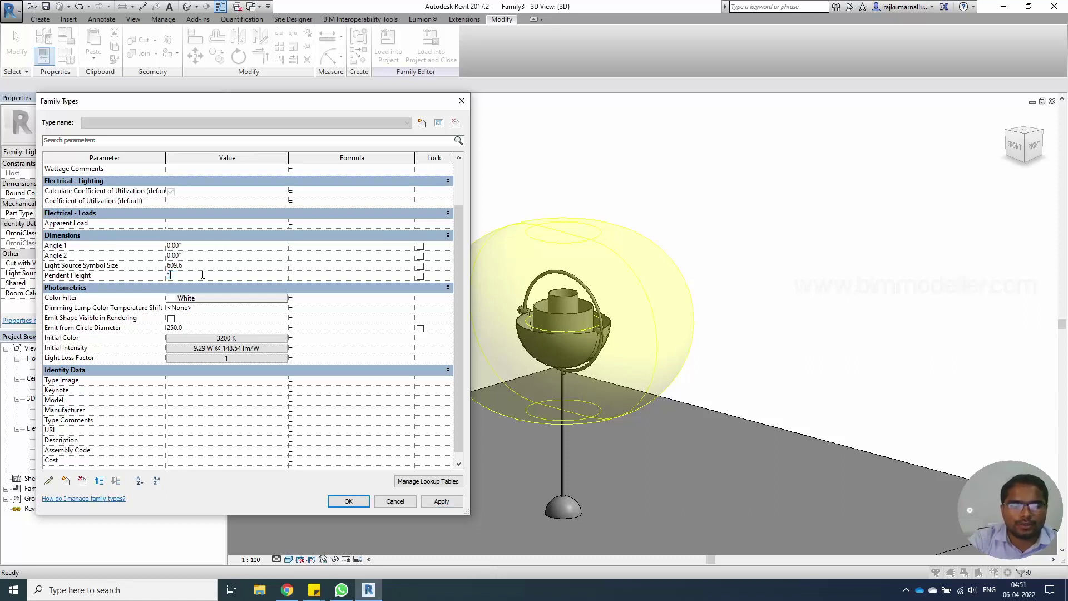
pyautogui.press('Tab')
pyautogui.click(437, 504)
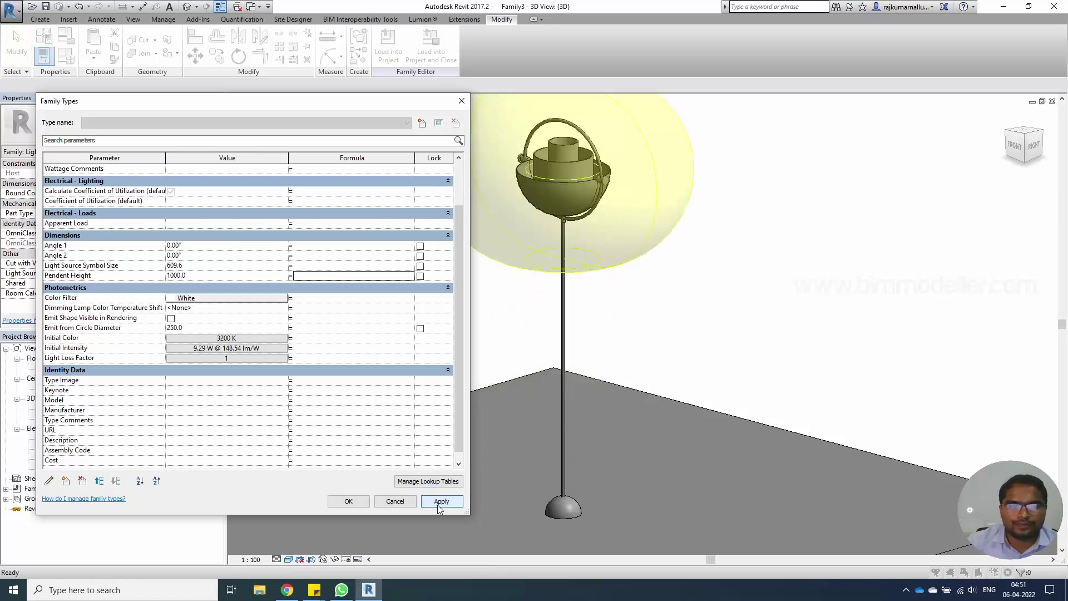
# - Set the Pendent Height to 500 and accept the family types
pyautogui.click(208, 276)
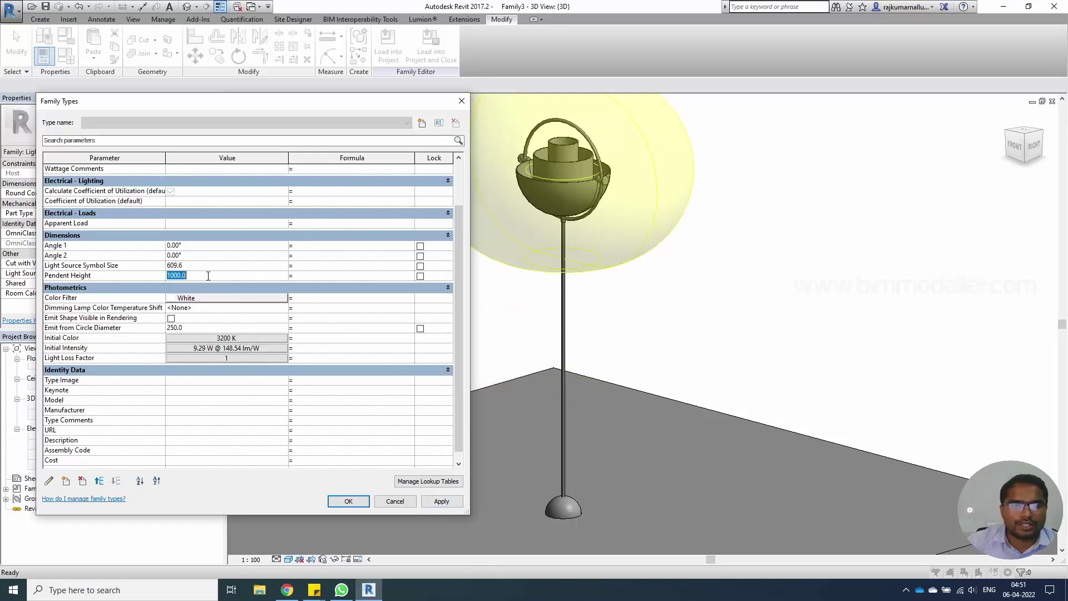
pyautogui.write('5')
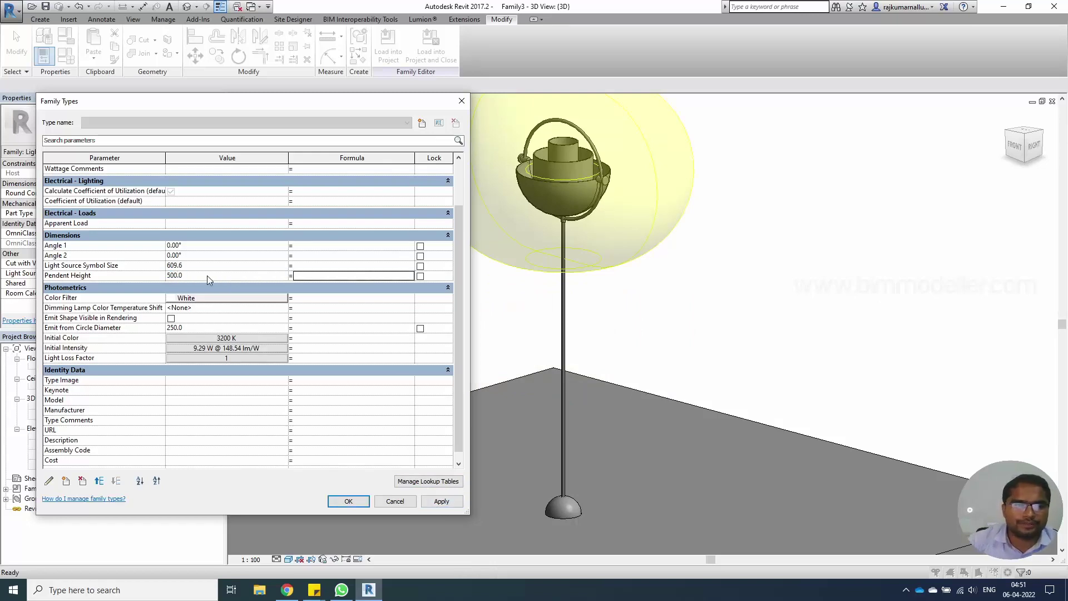
pyautogui.click(348, 501)
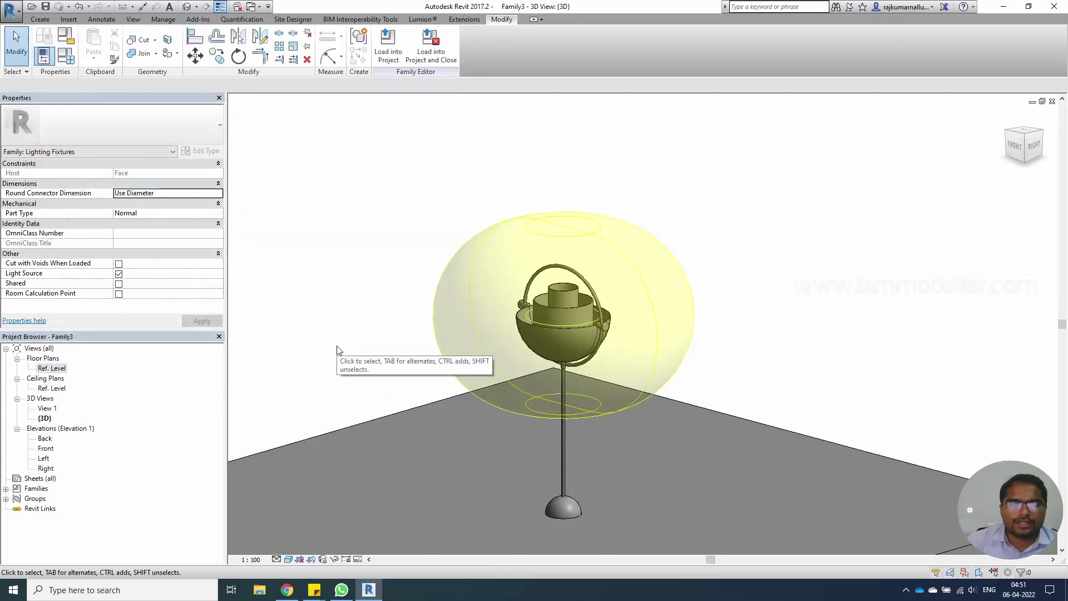
# - Save the family as Multi Lite Family in the Gubi Multi Lite Pendent folder, with maximum backups set to 1
pyautogui.hotkey('ctrl', 's')
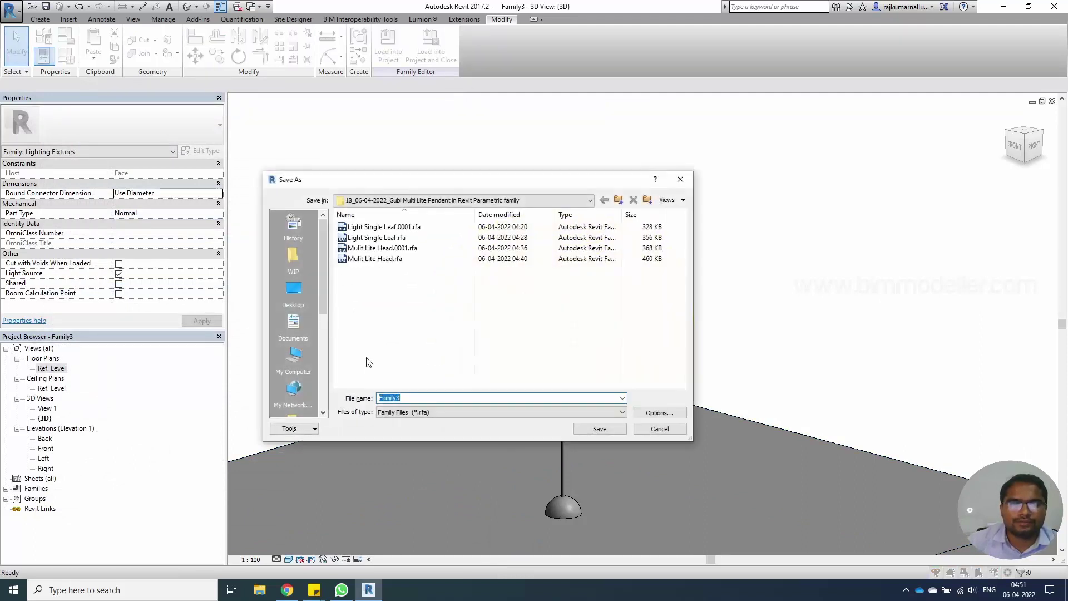
pyautogui.write('Multi')
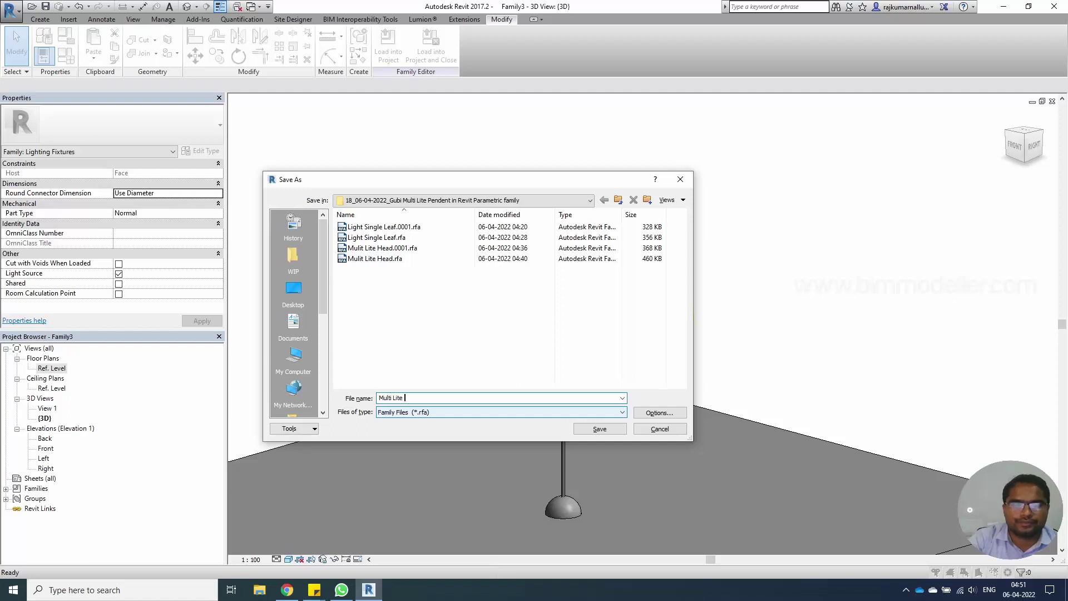
pyautogui.write('Lite Family')
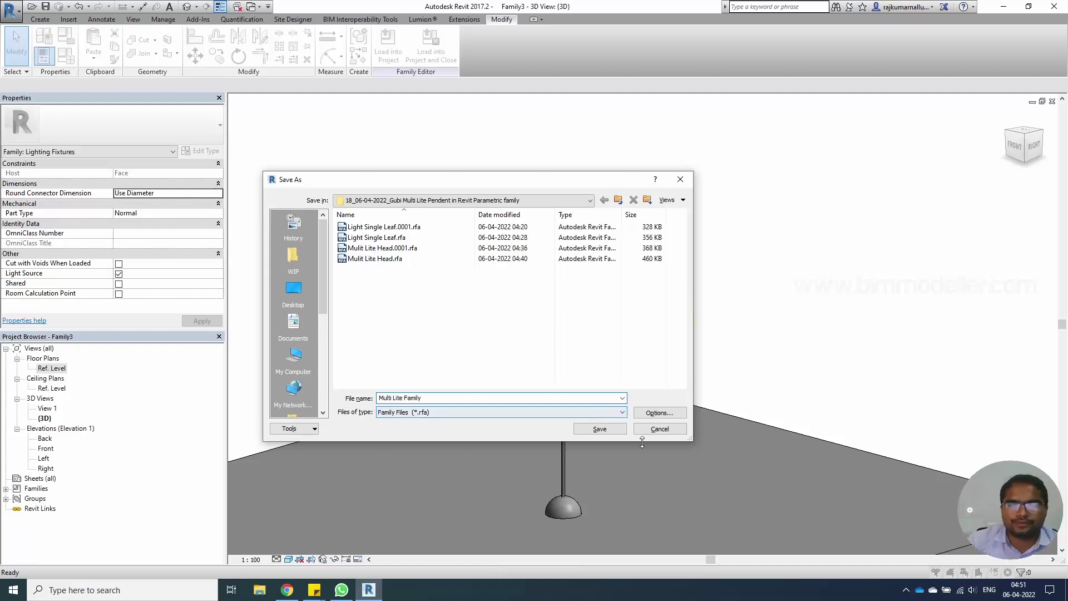
pyautogui.click(658, 415)
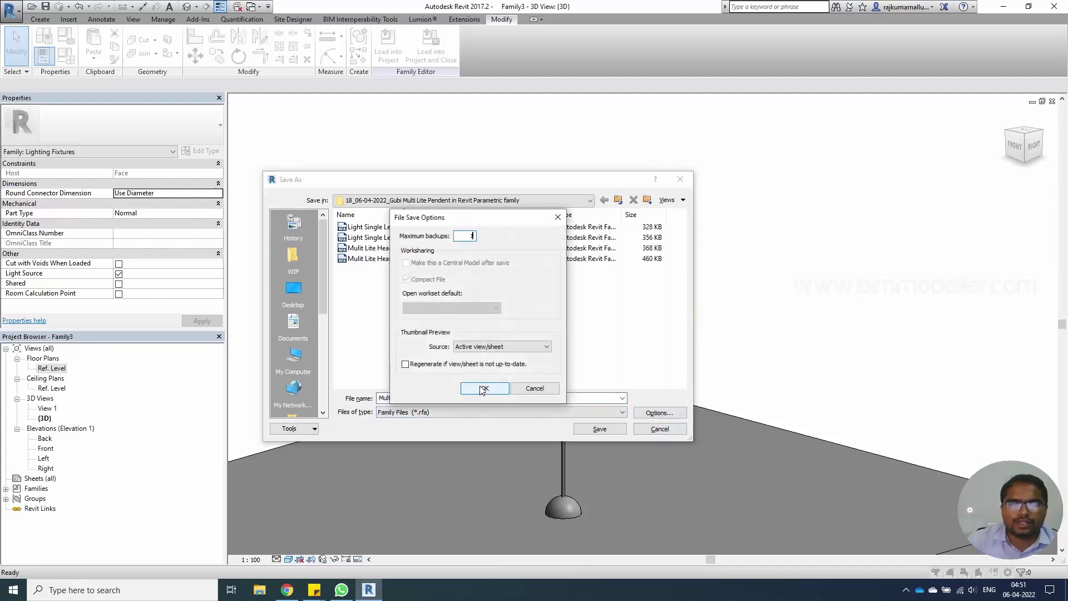
pyautogui.click(483, 389)
pyautogui.click(593, 430)
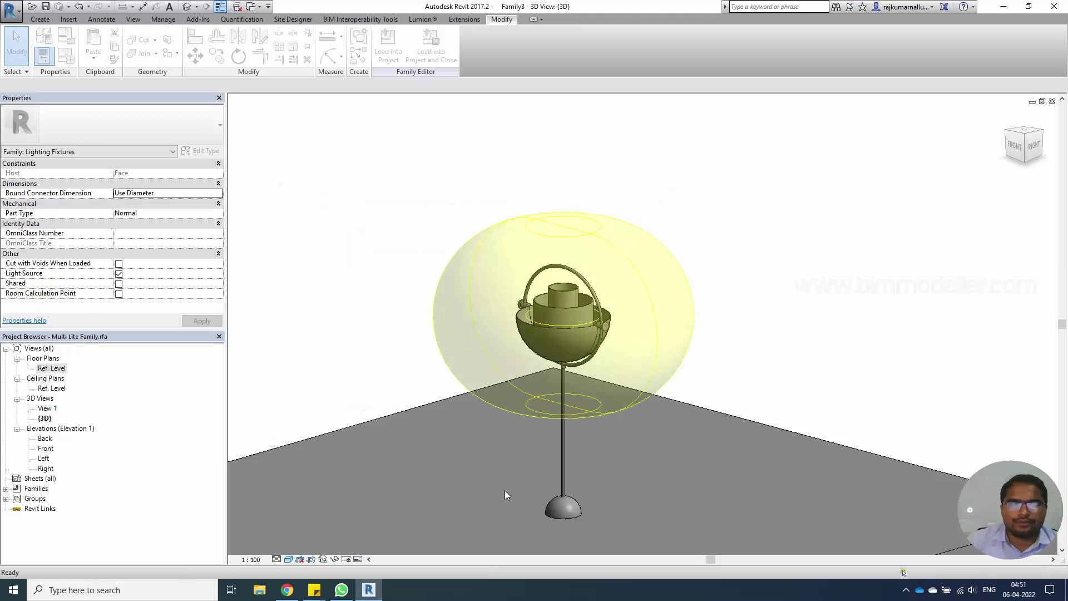
# - Create a new Revit project for testing the pendant family
pyautogui.click(11, 7)
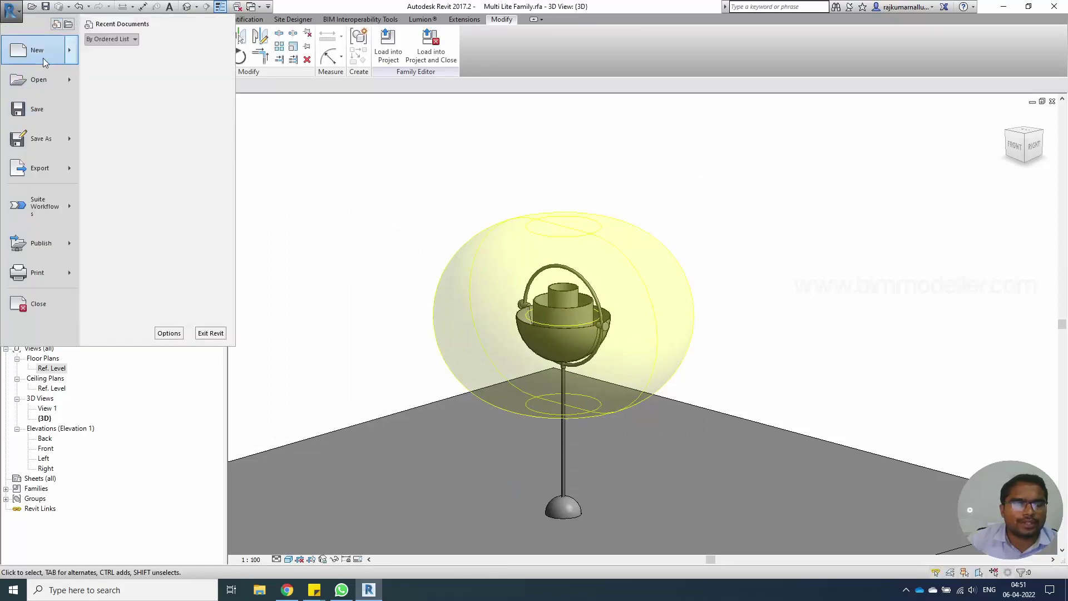
pyautogui.moveTo(42, 58)
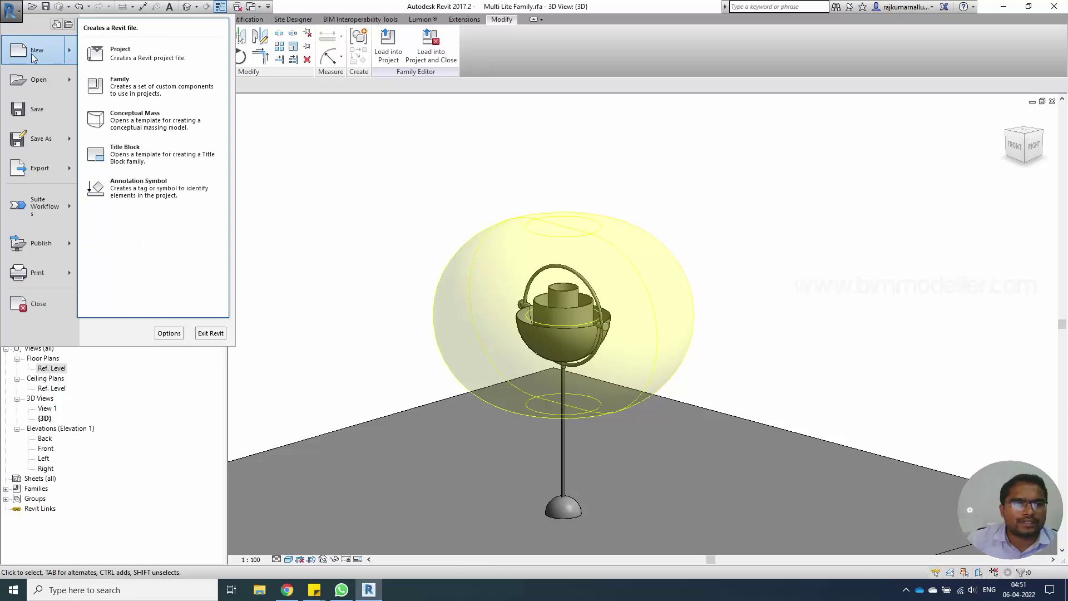
pyautogui.click(120, 52)
pyautogui.click(503, 333)
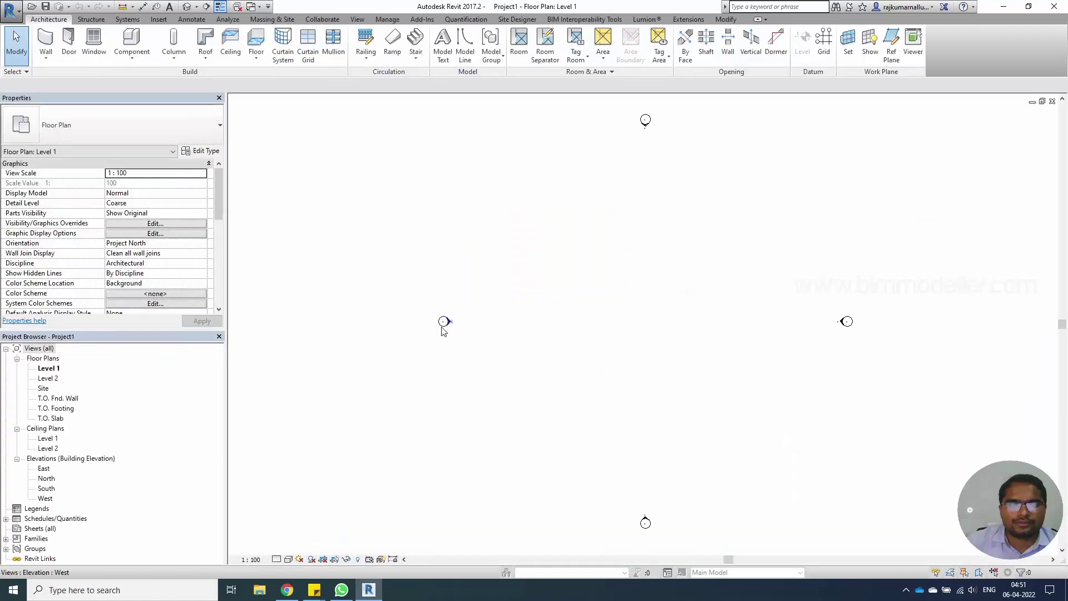
pyautogui.press('a')
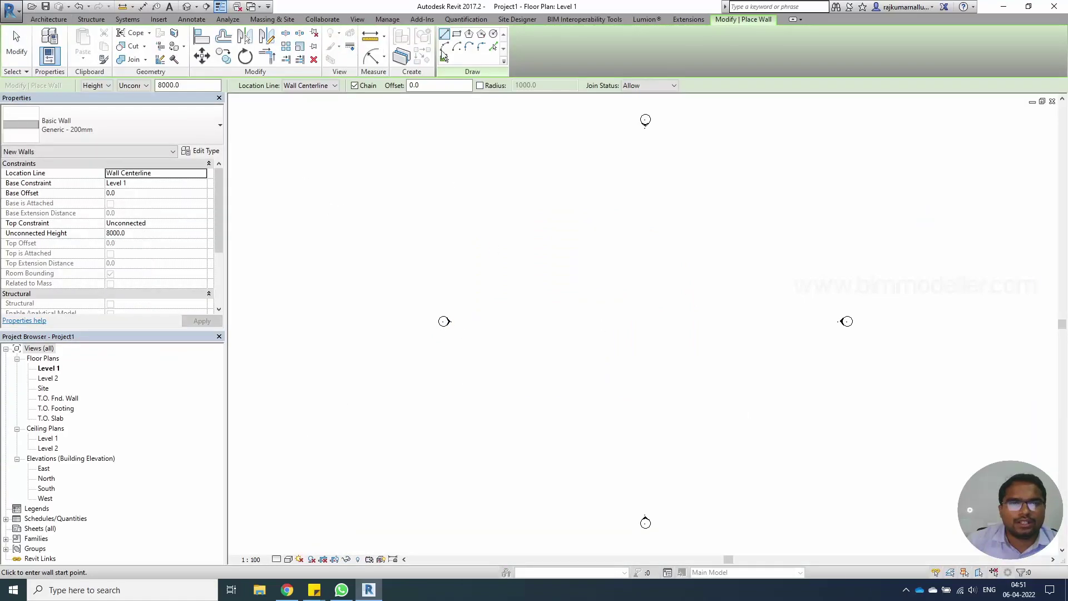
pyautogui.press('Escape')
pyautogui.press('Escape')
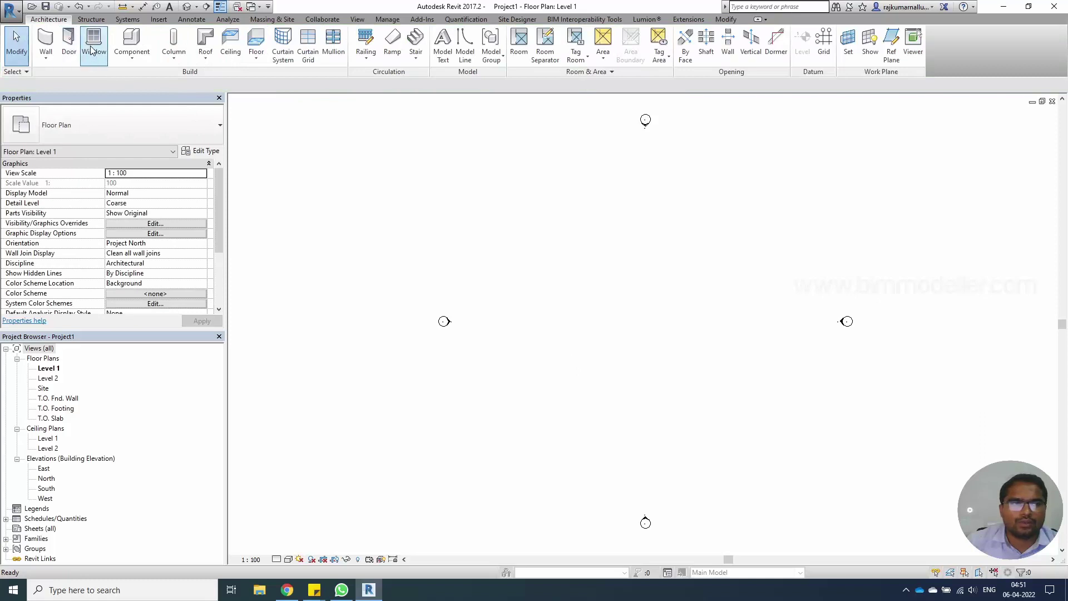
# - Sketch a rectangular Plain compound ceiling of about 5000 by 3000 mm on Level 1, between the elevation markers, and finish it
pyautogui.click(240, 54)
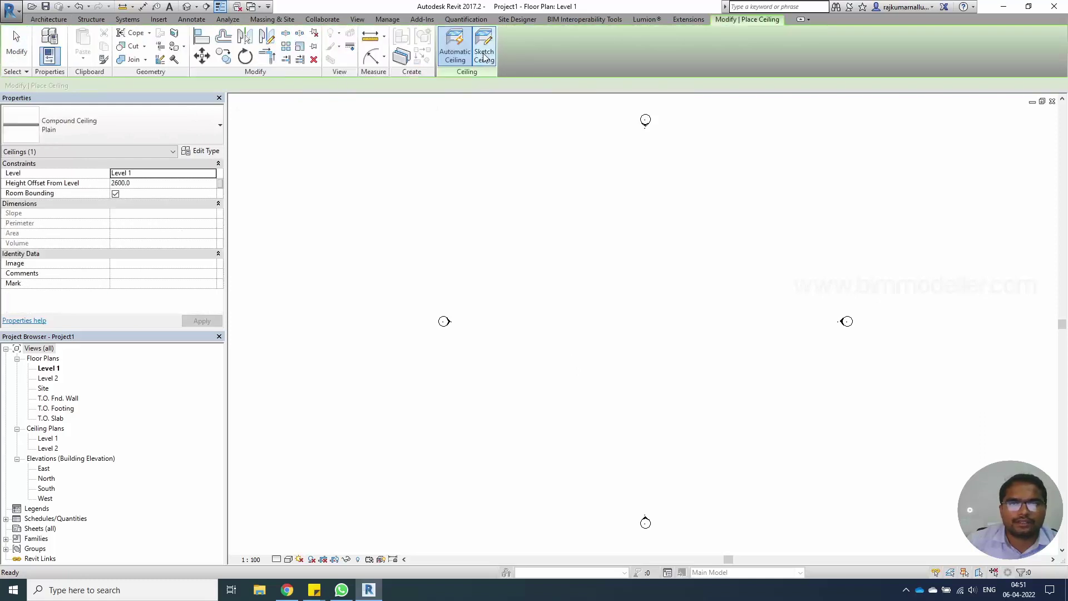
pyautogui.click(485, 46)
pyautogui.click(540, 34)
pyautogui.click(554, 281)
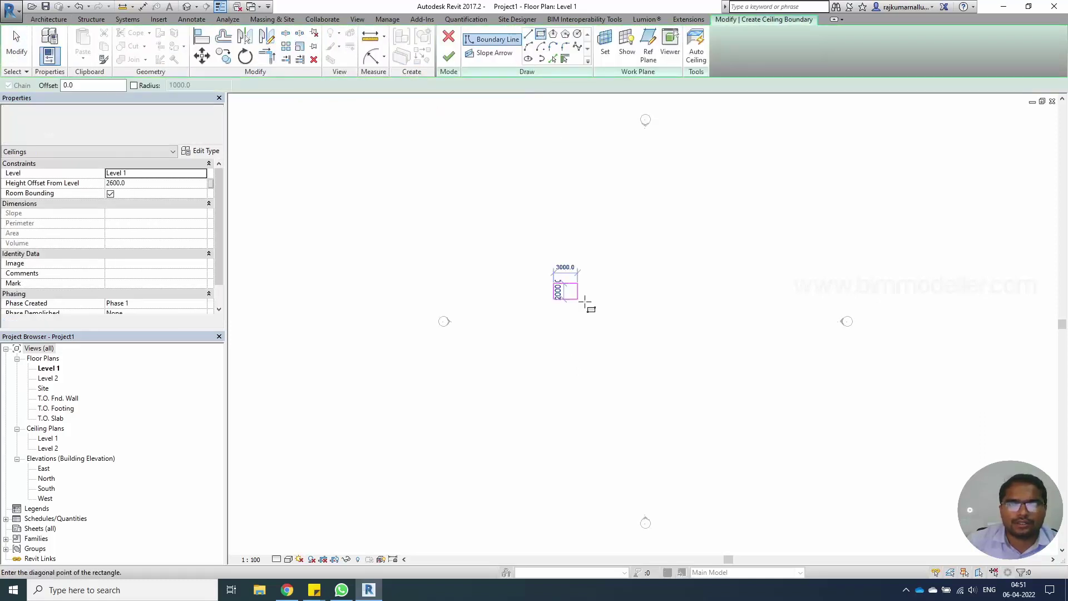
pyautogui.click(594, 307)
pyautogui.scroll(2, 576, 291)
pyautogui.press('Escape')
pyautogui.press('Escape')
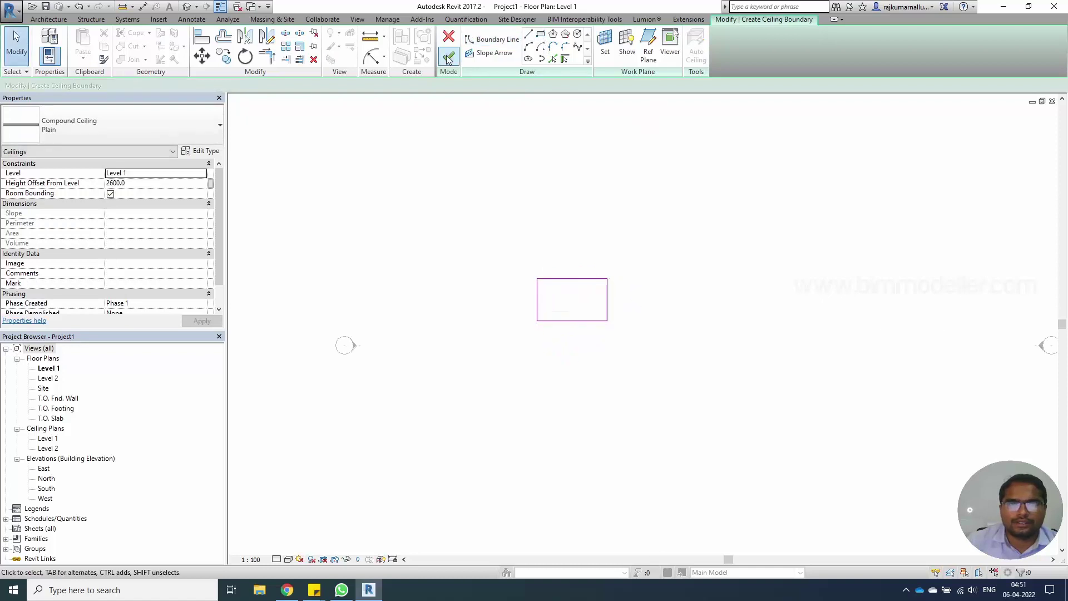
pyautogui.click(449, 56)
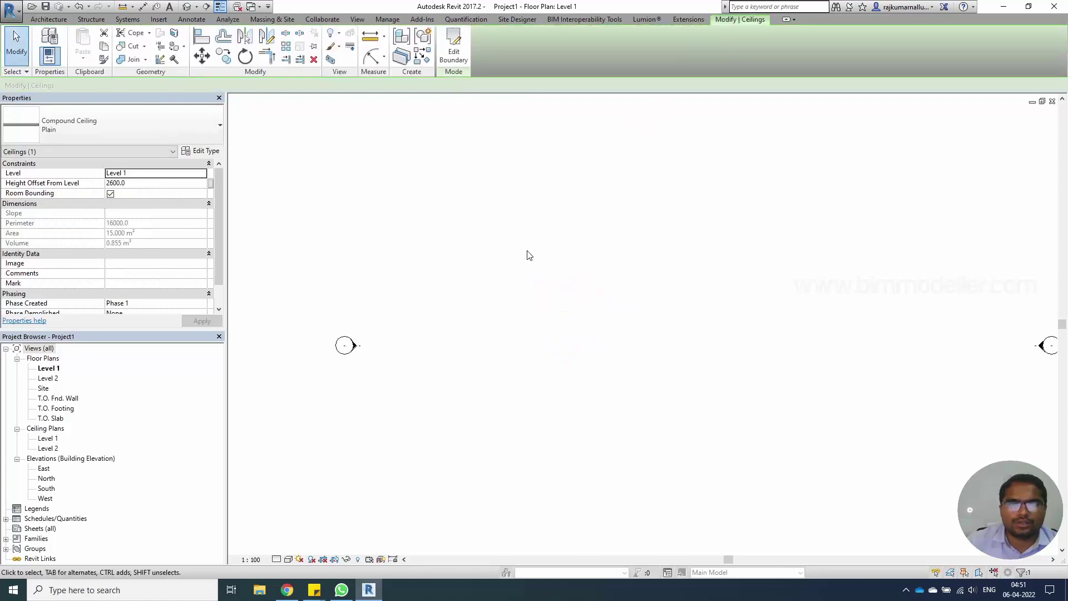
# - Switch to the Multi Lite Family 3D view and load the family into Project1 only
pyautogui.click(253, 6)
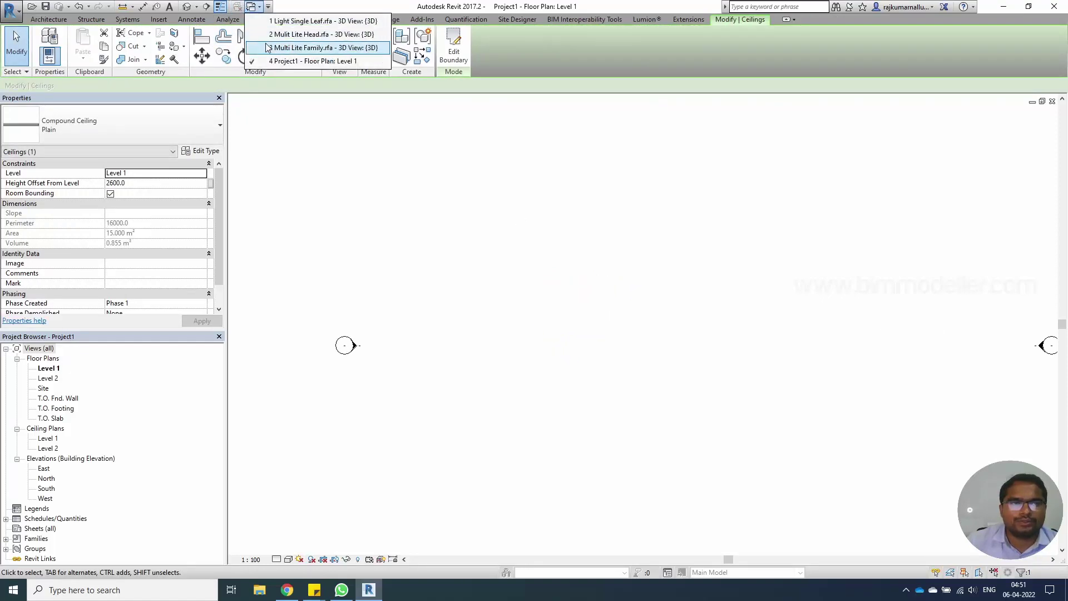
pyautogui.click(295, 49)
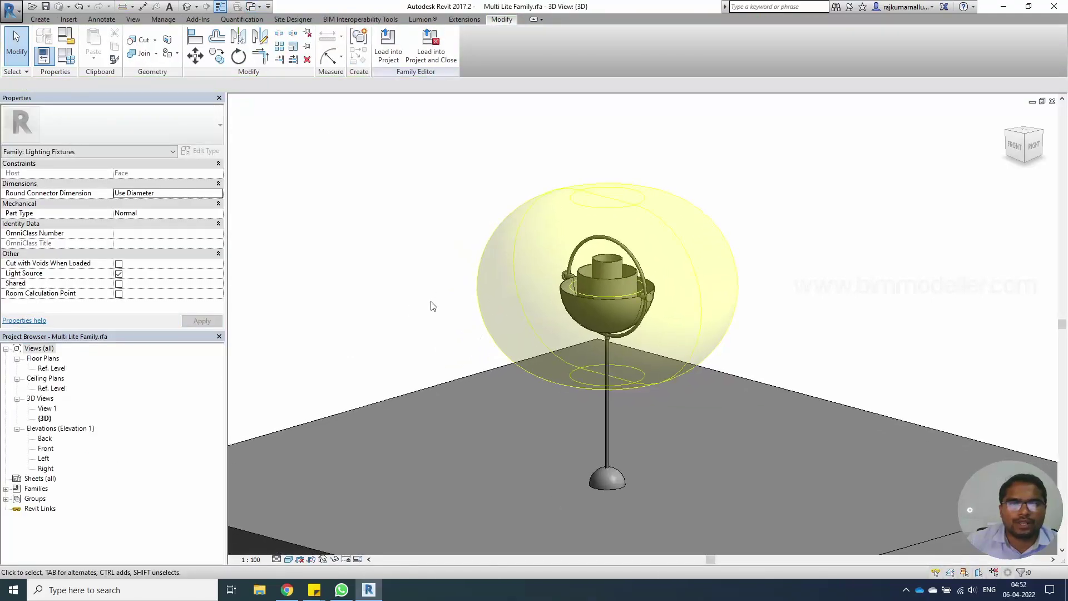
pyautogui.click(388, 44)
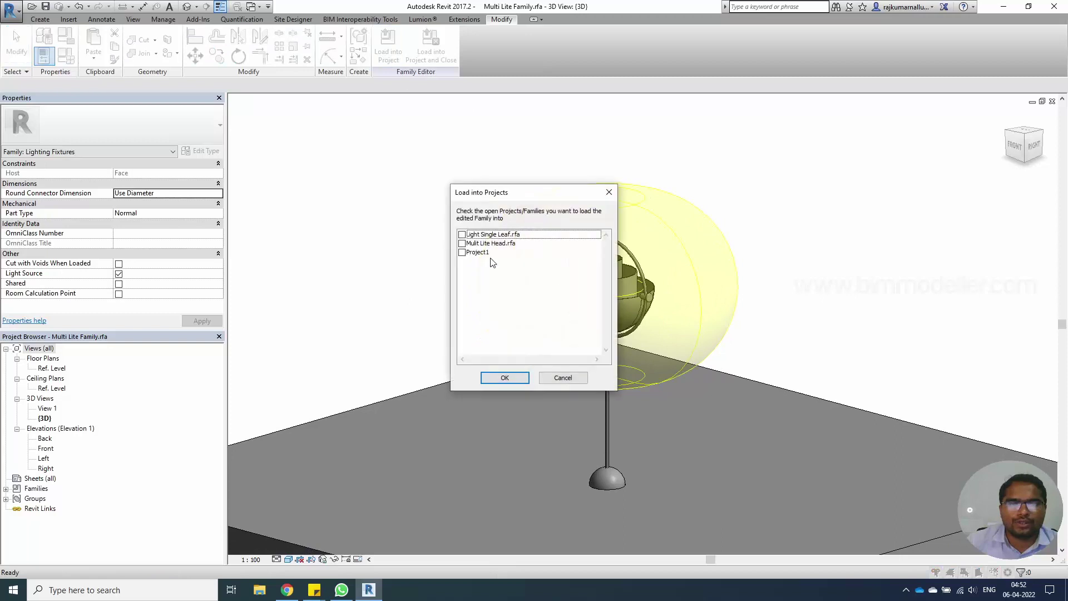
pyautogui.click(462, 253)
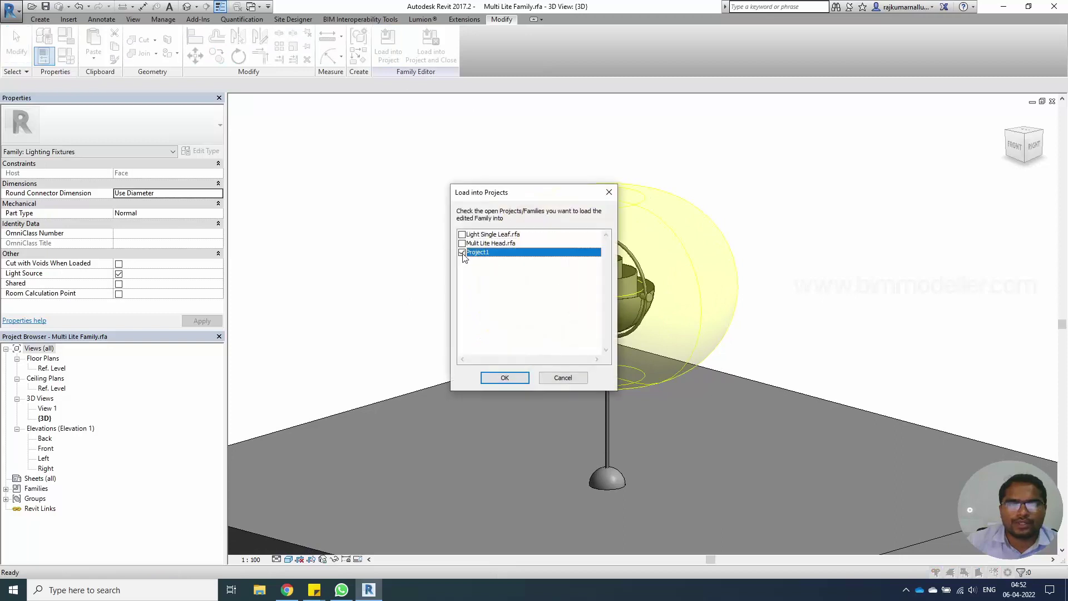
pyautogui.click(493, 380)
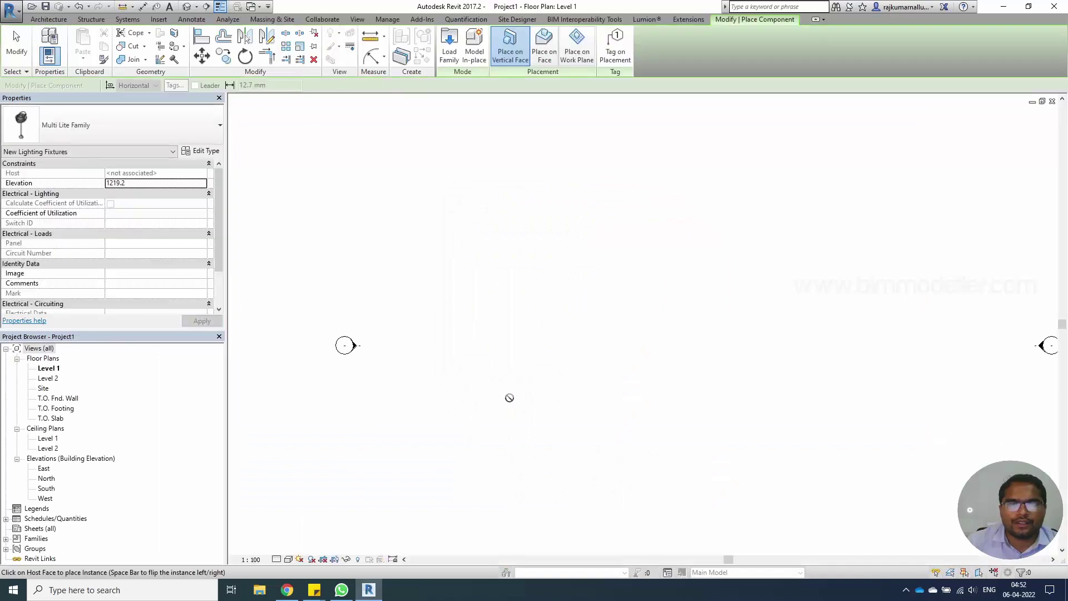
pyautogui.scroll(-3, 522, 330)
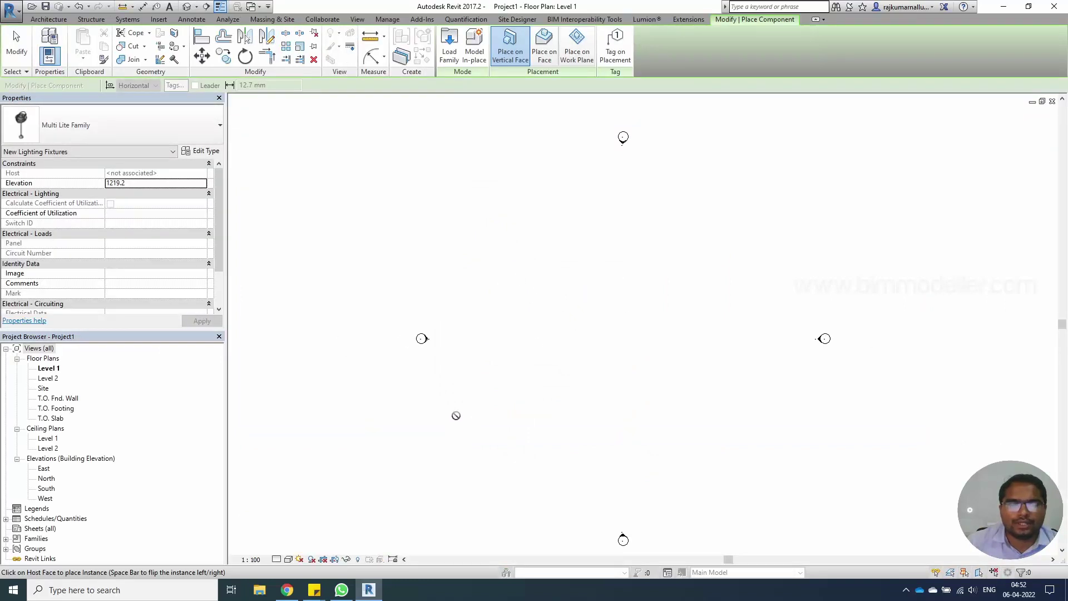
# - Open the Level 1 ceiling plan and place four Multi Lite Family pendants on the ceiling using face placement
pyautogui.doubleClick(49, 439)
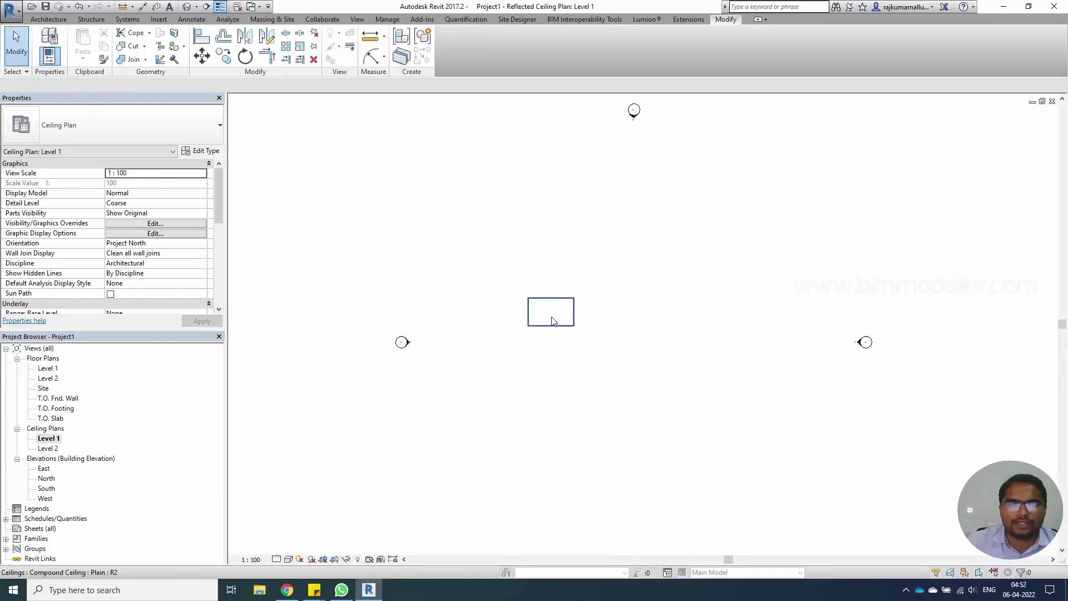
pyautogui.scroll(2, 551, 317)
pyautogui.click(49, 20)
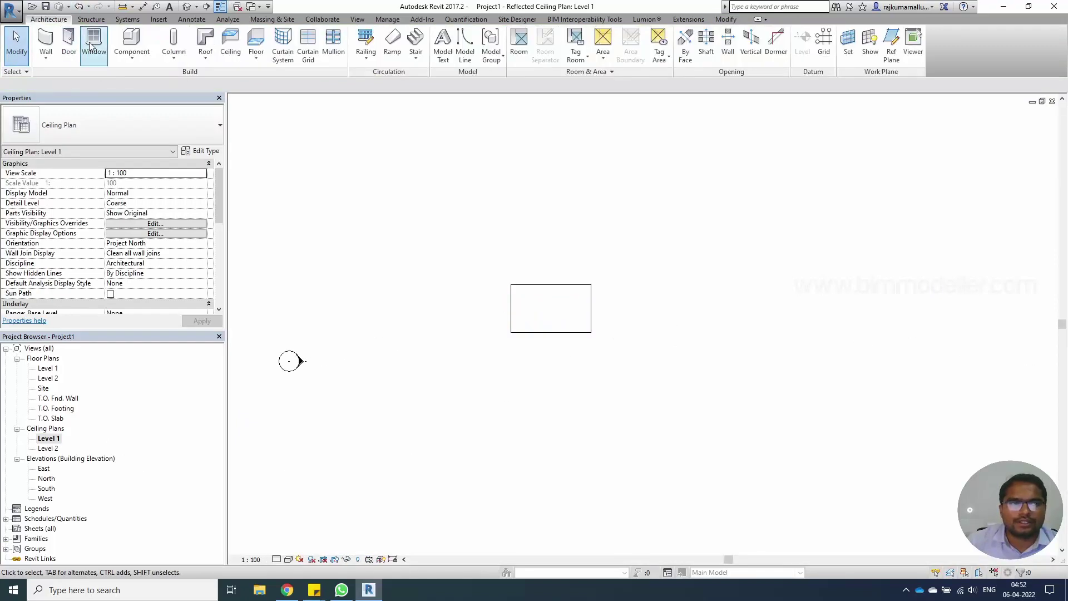
pyautogui.click(95, 40)
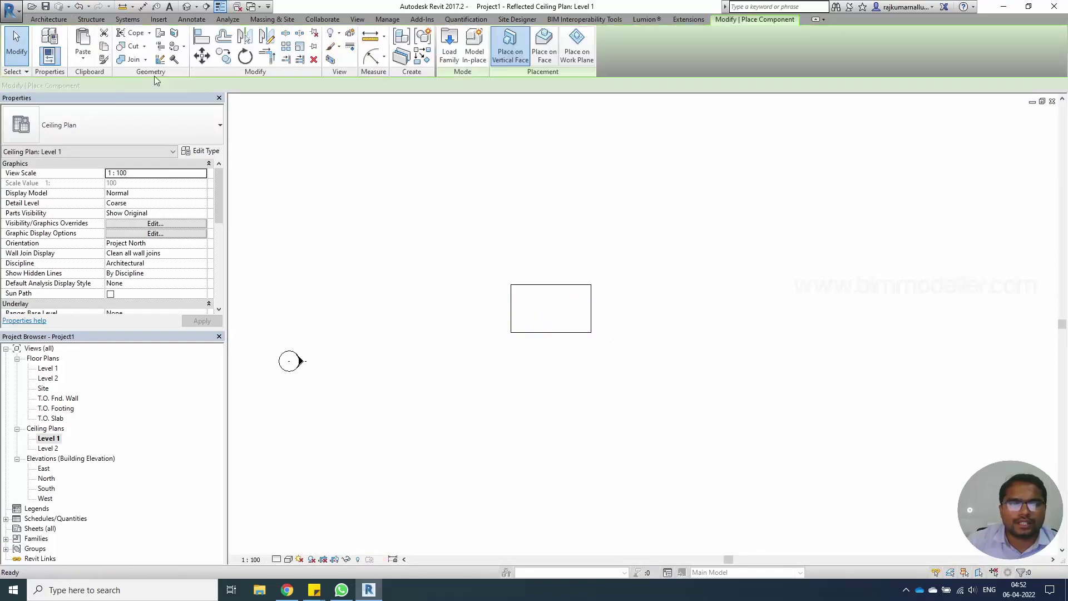
pyautogui.click(538, 61)
pyautogui.scroll(5, 540, 321)
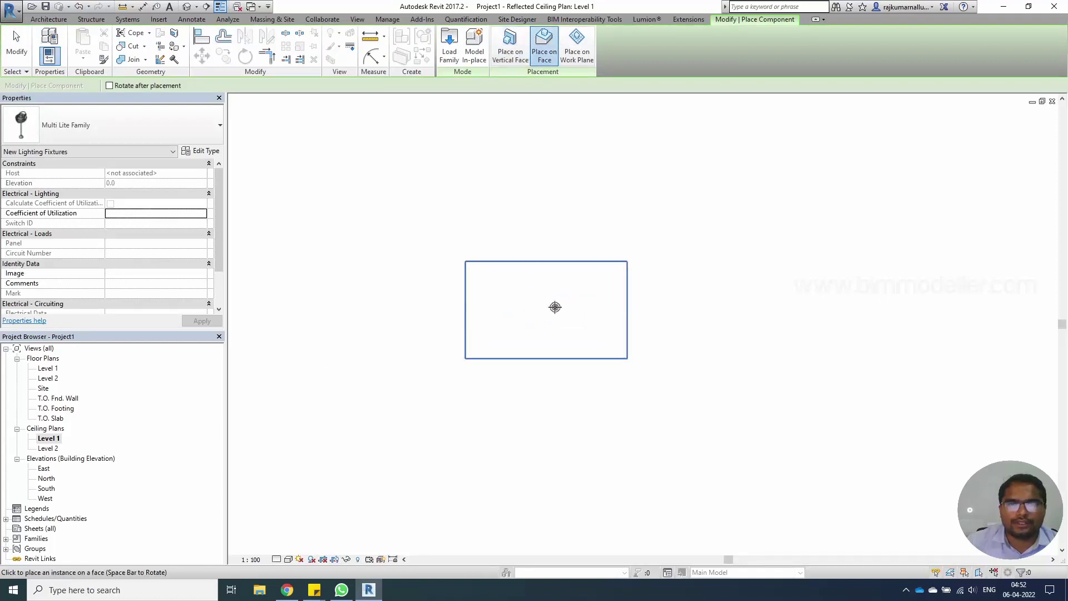
pyautogui.click(541, 322)
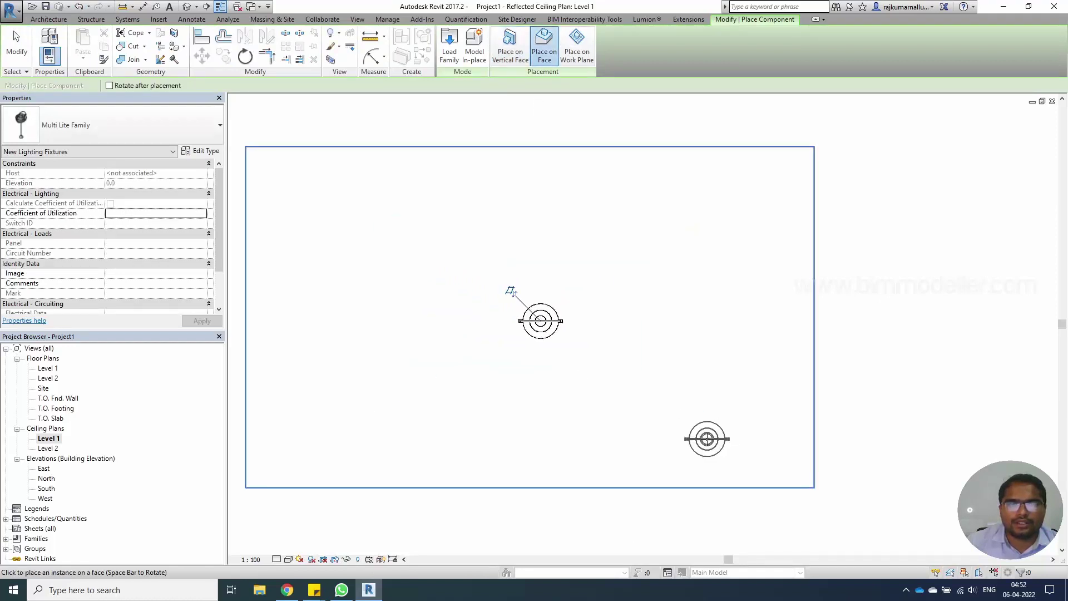
pyautogui.click(660, 365)
pyautogui.click(436, 408)
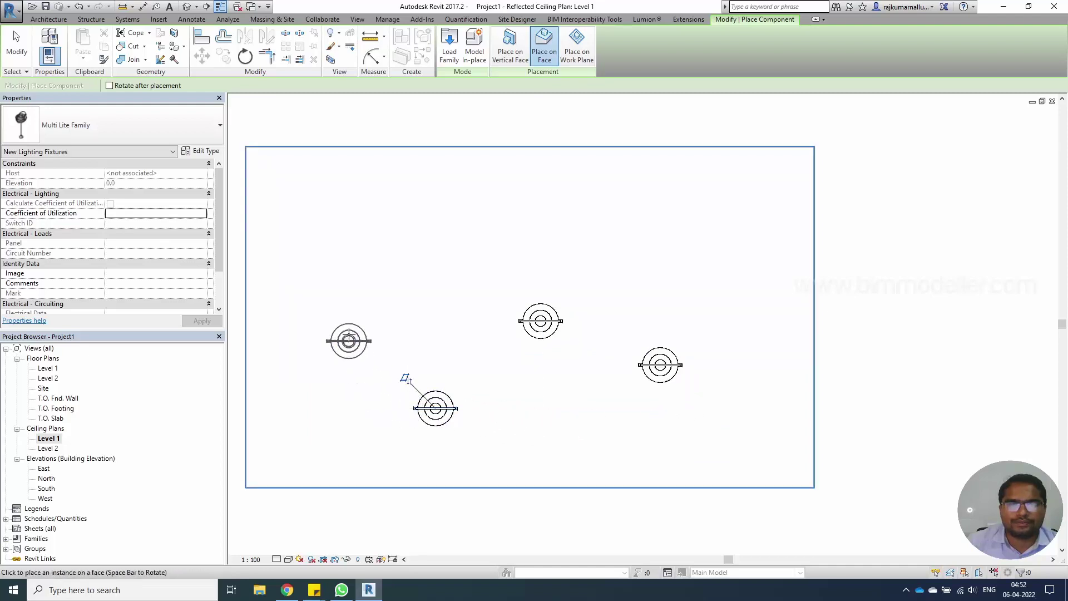
pyautogui.click(348, 321)
pyautogui.press('Escape')
# - Open the default 3D view and set its visual style to Realistic
pyautogui.click(187, 7)
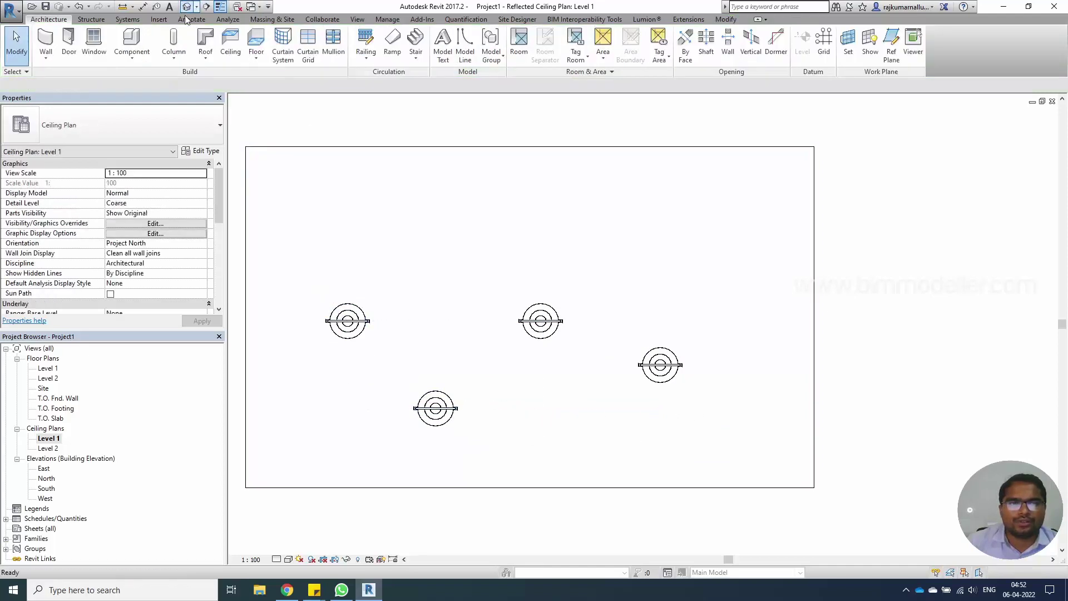
pyautogui.keyDown('shift'); pyautogui.moveTo(534, 362); pyautogui.dragTo(759, 271, button='middle'); pyautogui.keyUp('shift')
pyautogui.scroll(4, 668, 342)
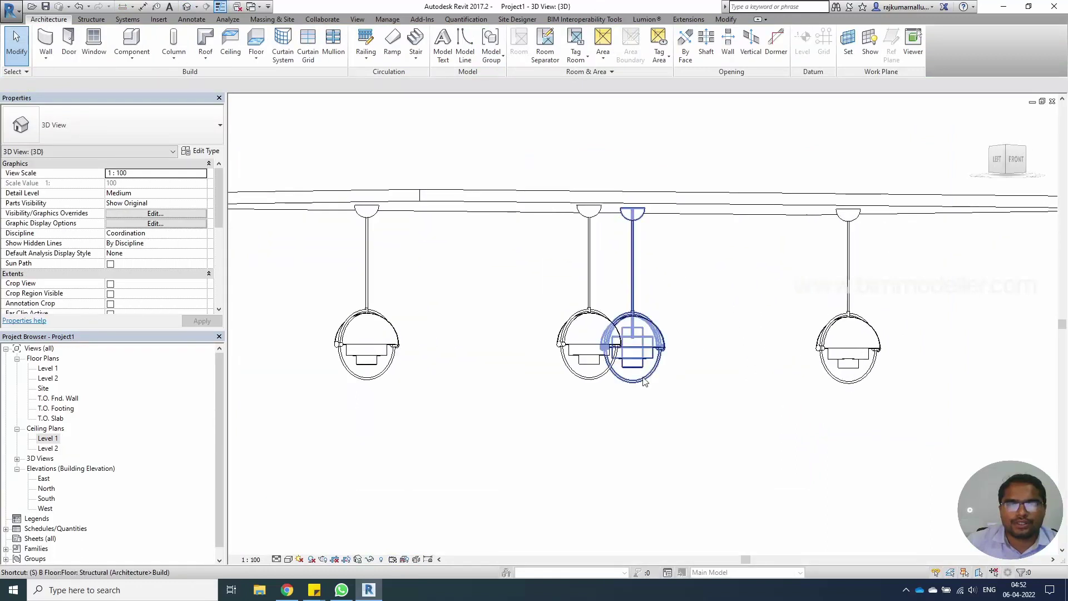
pyautogui.click(289, 559)
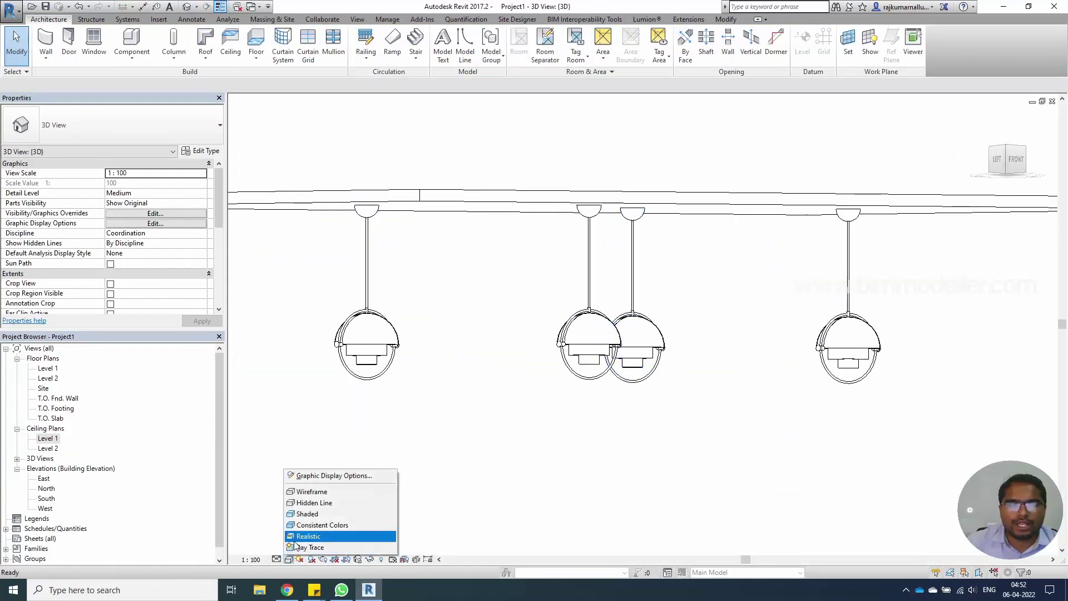
pyautogui.click(303, 538)
# - Set Angle 1 to 90° in the type properties of the Multi Lite Family pendants and apply it
pyautogui.keyDown('shift'); pyautogui.moveTo(470, 452); pyautogui.dragTo(516, 453, button='middle'); pyautogui.keyUp('shift')
pyautogui.click(551, 356)
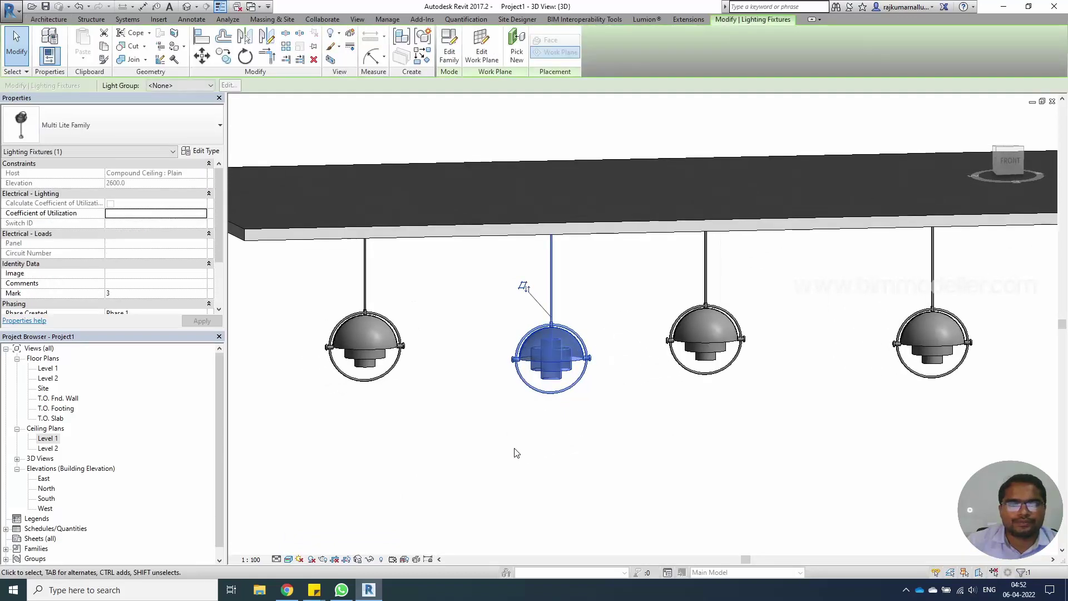
pyautogui.click(188, 151)
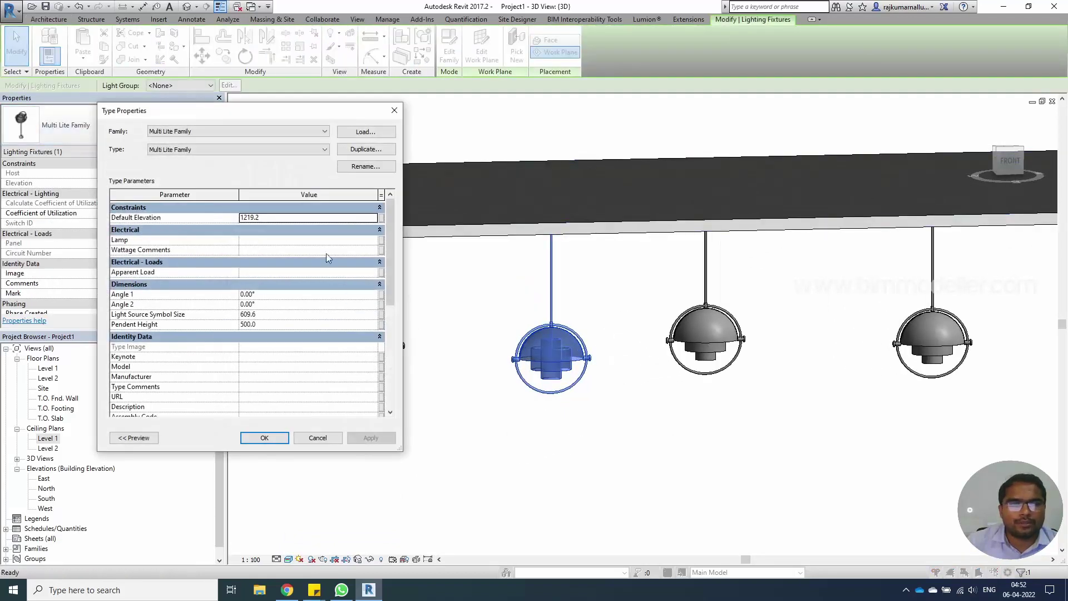
pyautogui.click(278, 294)
pyautogui.write('90')
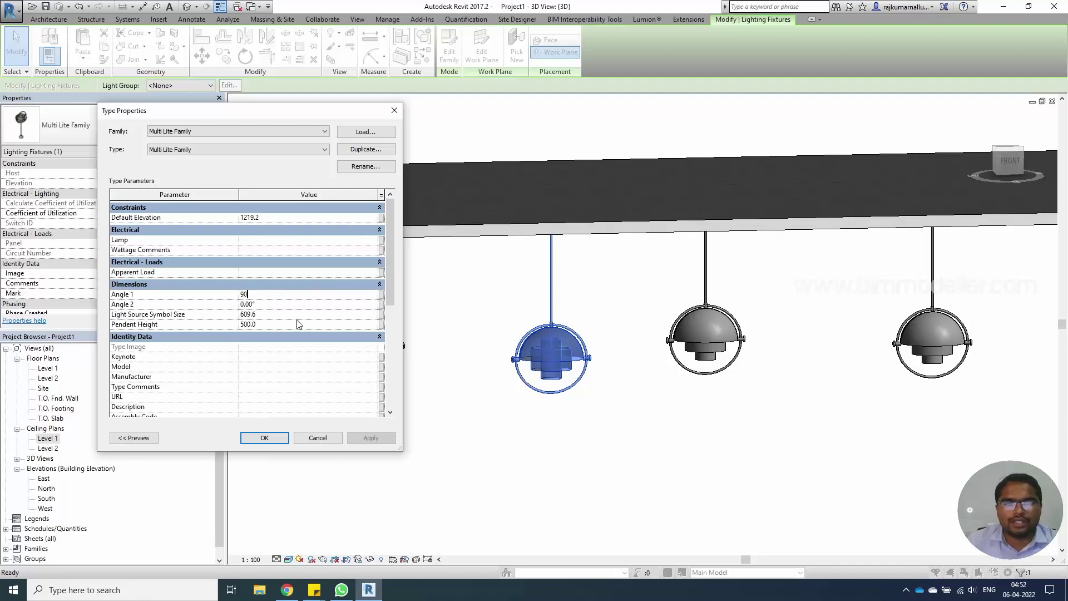
pyautogui.click(371, 439)
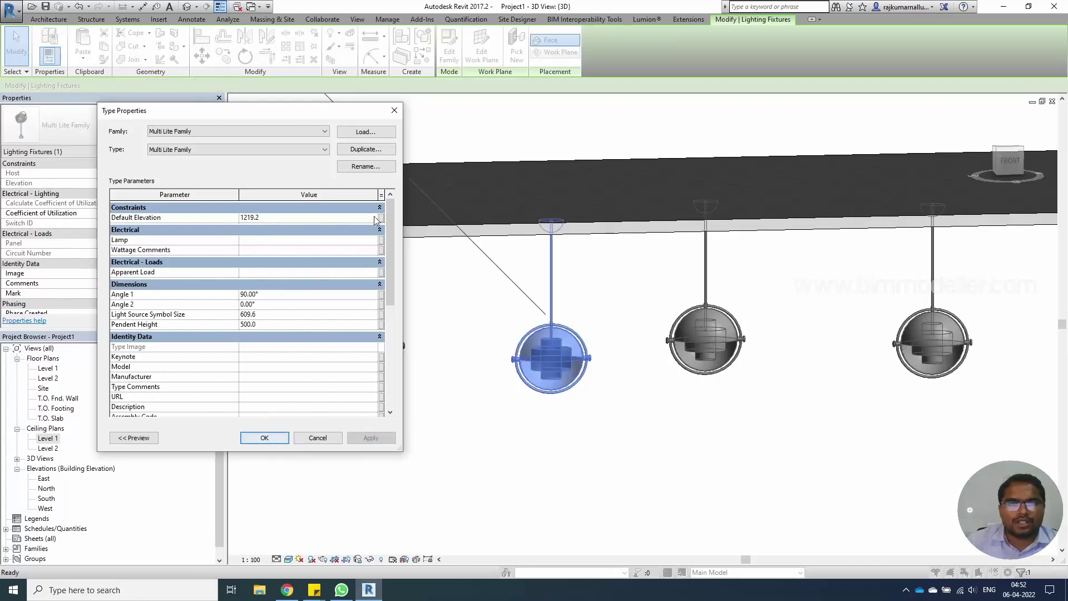
# - Duplicate the pendant type as Multi Lite Family 2 and set its Angle 2 to 90°
pyautogui.click(366, 149)
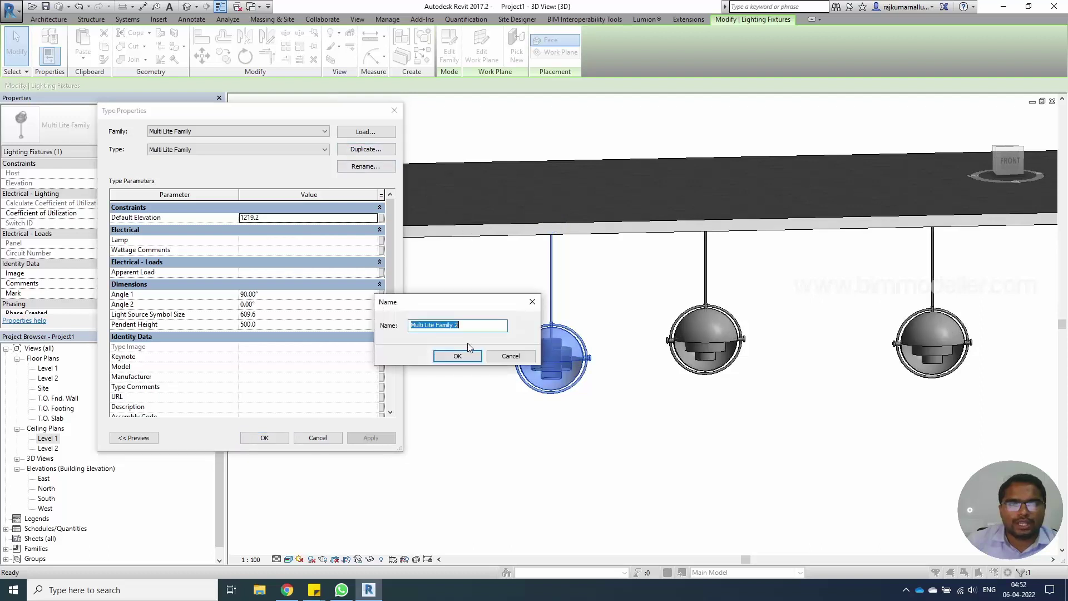
pyautogui.click(458, 354)
pyautogui.click(283, 306)
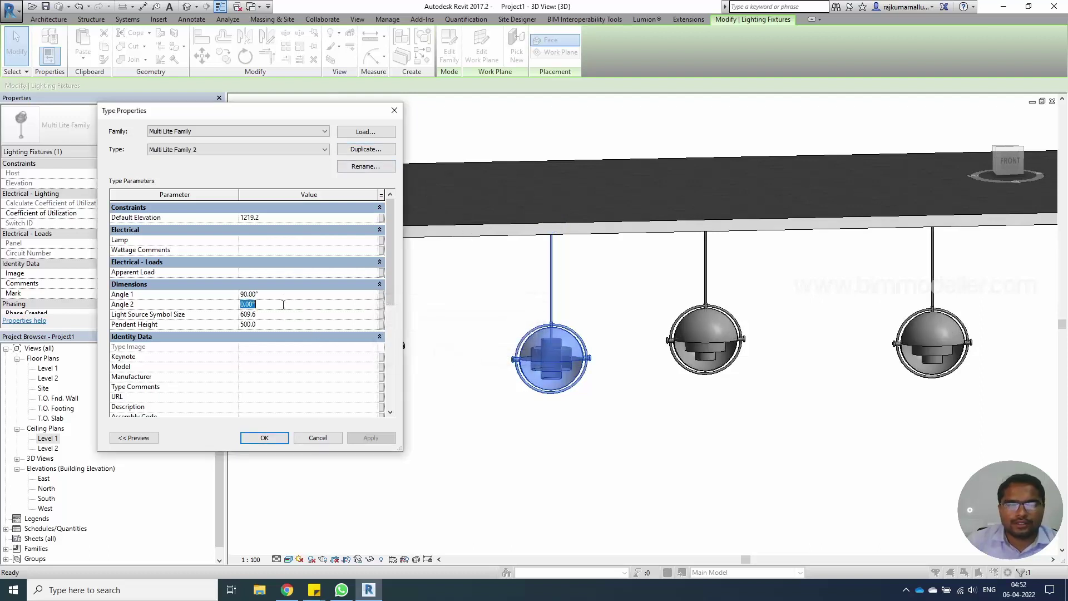
pyautogui.write('90')
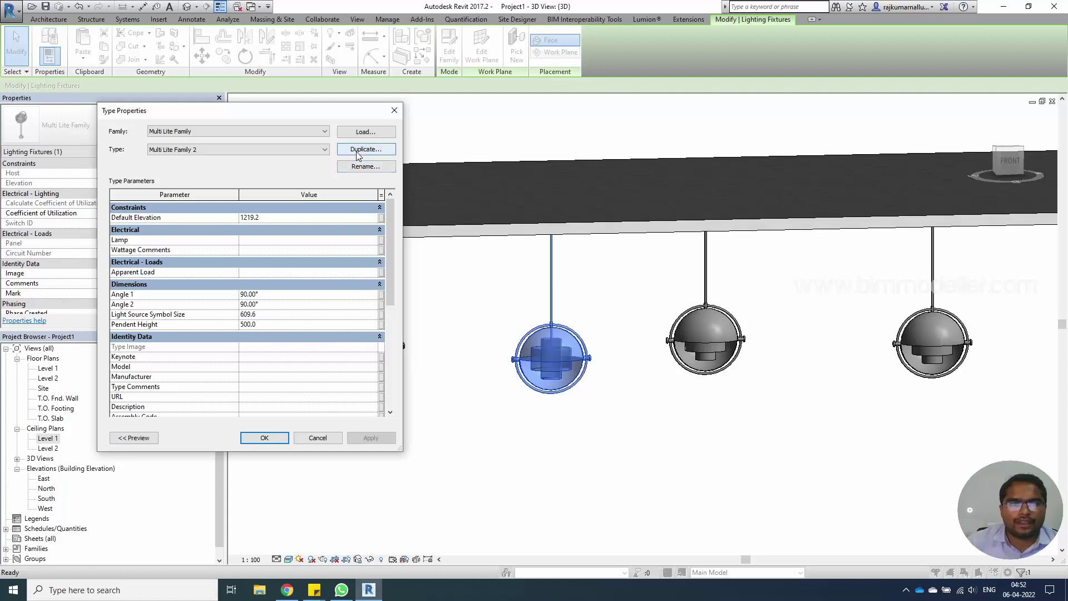
# - Duplicate the type as Multi Lite Family 3 with Angle 1 and Angle 2 at 0° and Pendent Height 1 m
pyautogui.click(365, 149)
pyautogui.click(458, 356)
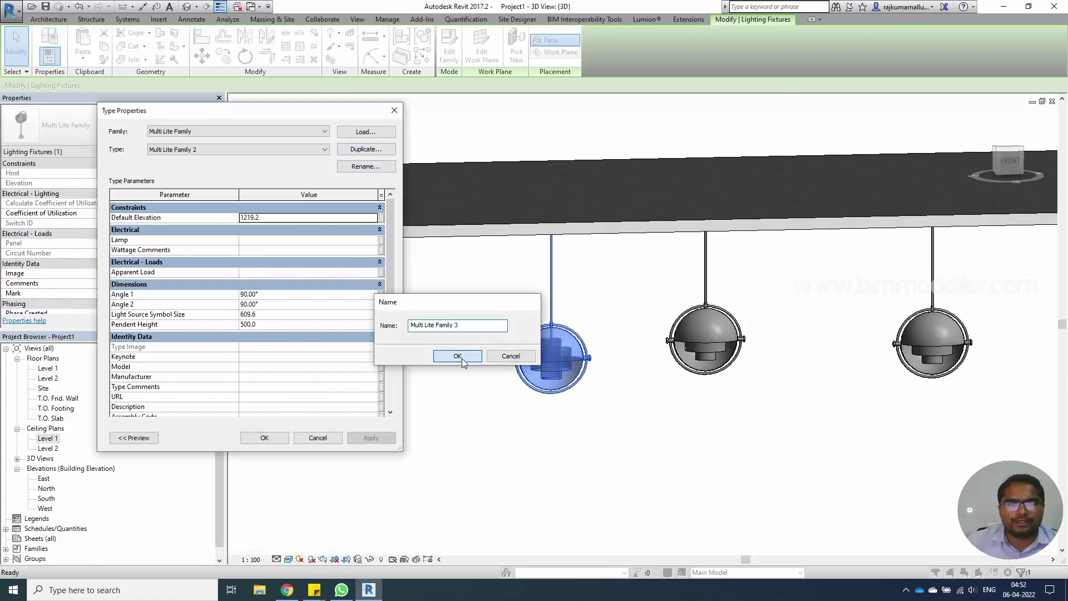
pyautogui.click(283, 295)
pyautogui.write('0')
pyautogui.click(286, 308)
pyautogui.write('0')
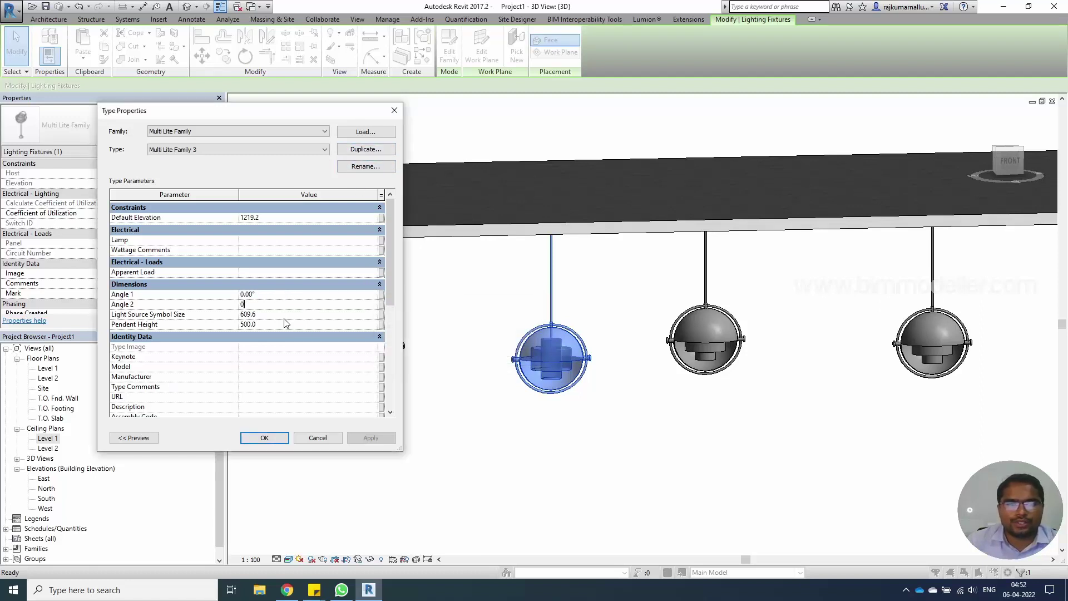
pyautogui.click(287, 325)
pyautogui.write('1m')
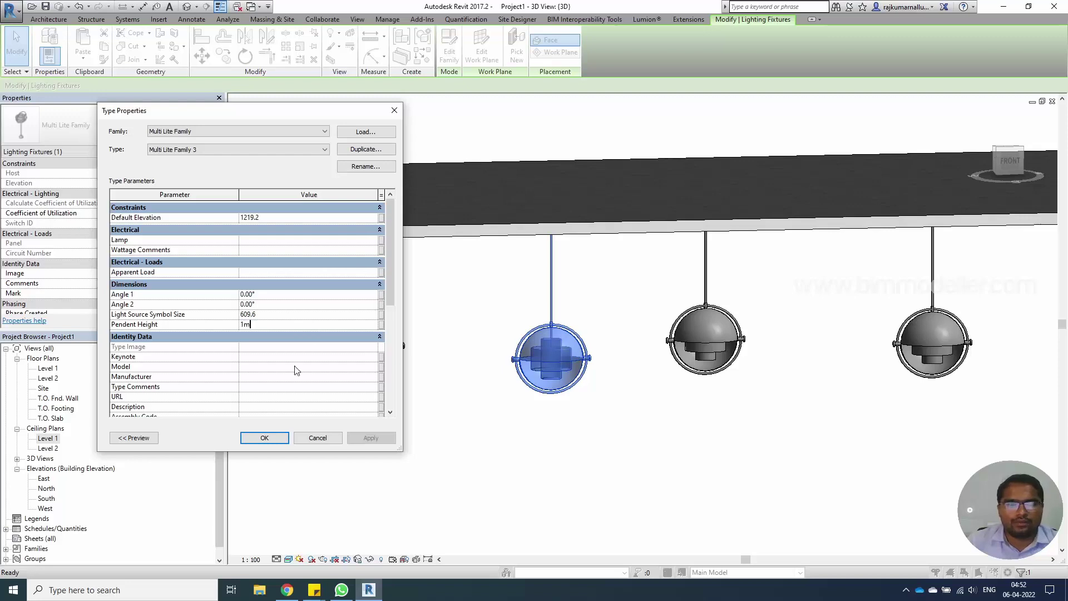
pyautogui.click(266, 437)
pyautogui.click(709, 437)
# - Change the short middle pendant to type Multi Lite Family 2 and the rightmost pendant to Multi Lite Family 3
pyautogui.keyDown('shift'); pyautogui.moveTo(708, 437); pyautogui.dragTo(624, 423, button='middle'); pyautogui.keyUp('shift')
pyautogui.click(629, 380)
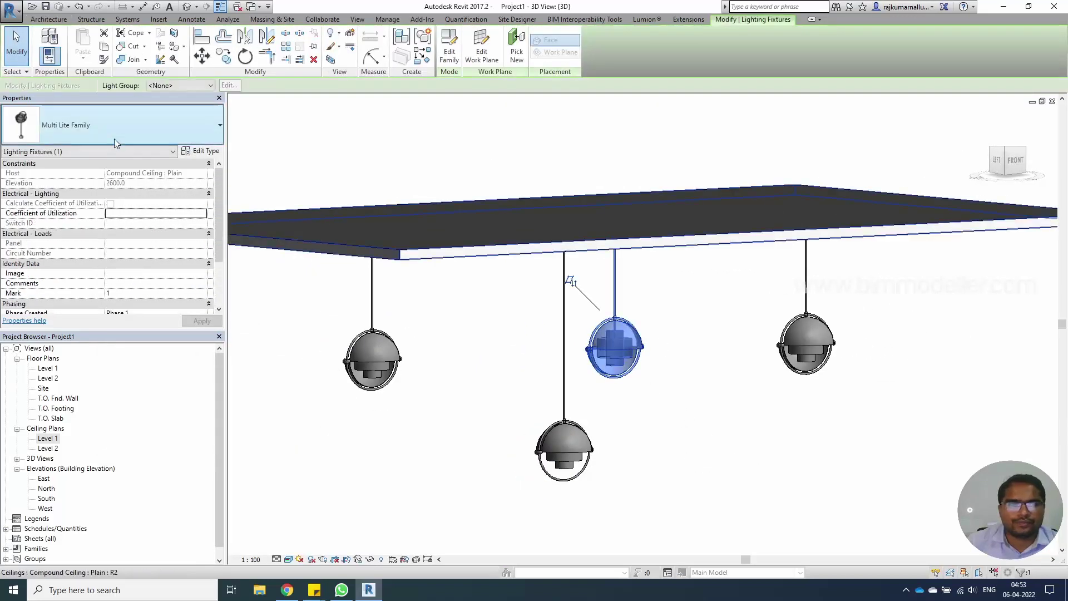
pyautogui.click(114, 139)
pyautogui.click(93, 203)
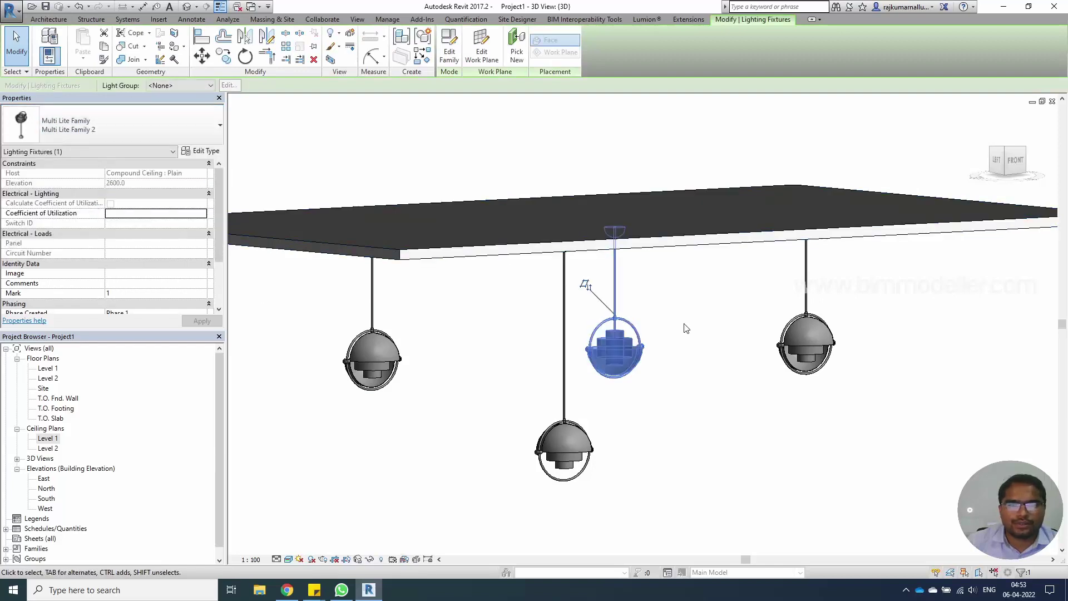
pyautogui.click(799, 346)
pyautogui.click(103, 133)
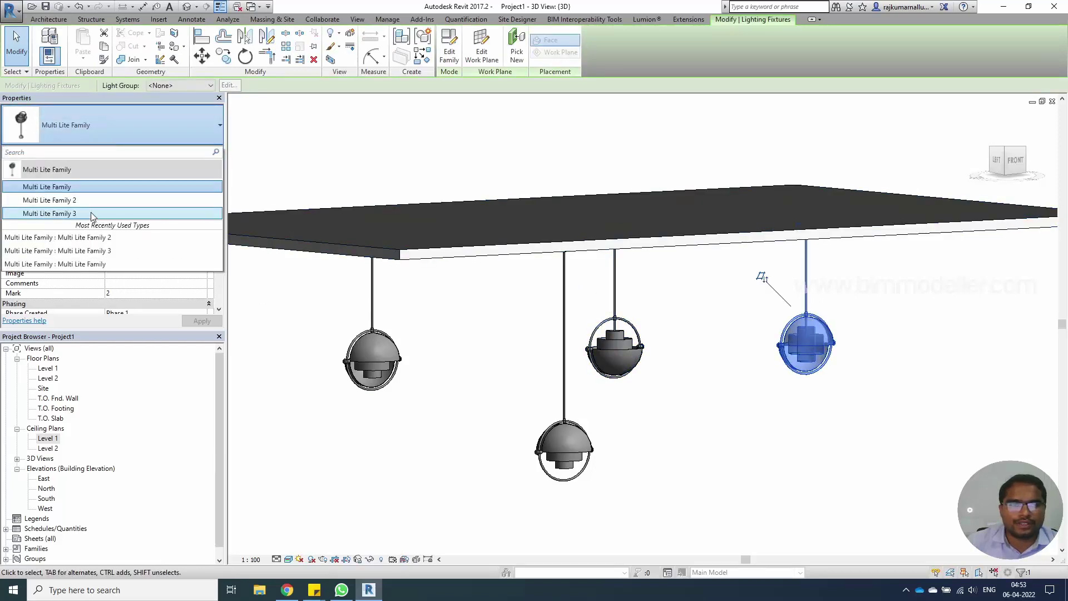
pyautogui.click(94, 214)
pyautogui.moveTo(465, 382); pyautogui.dragTo(515, 370, button='middle')
pyautogui.click(417, 347)
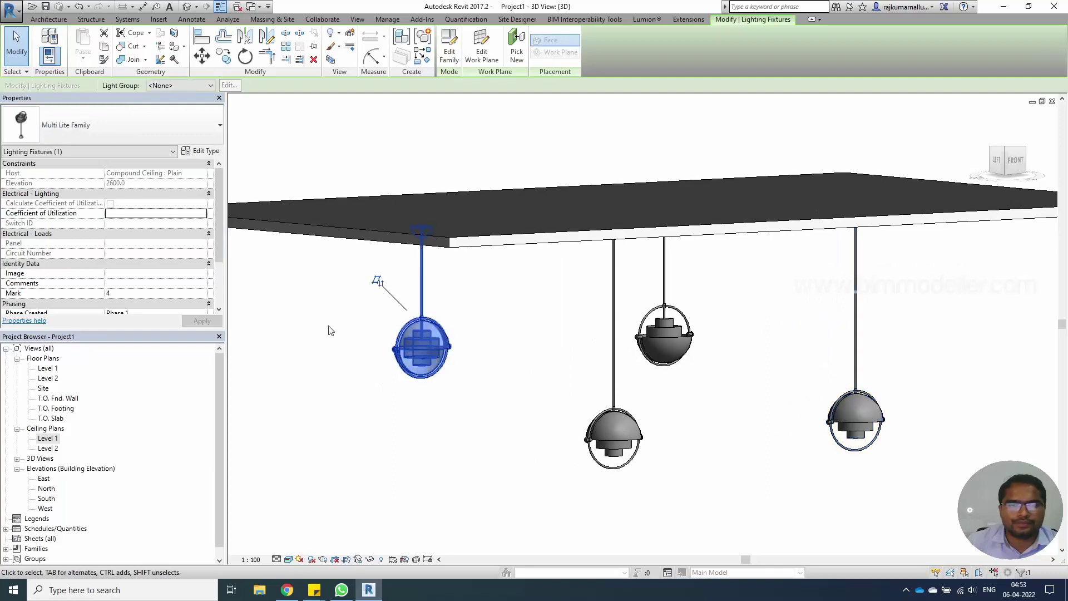
pyautogui.click(137, 134)
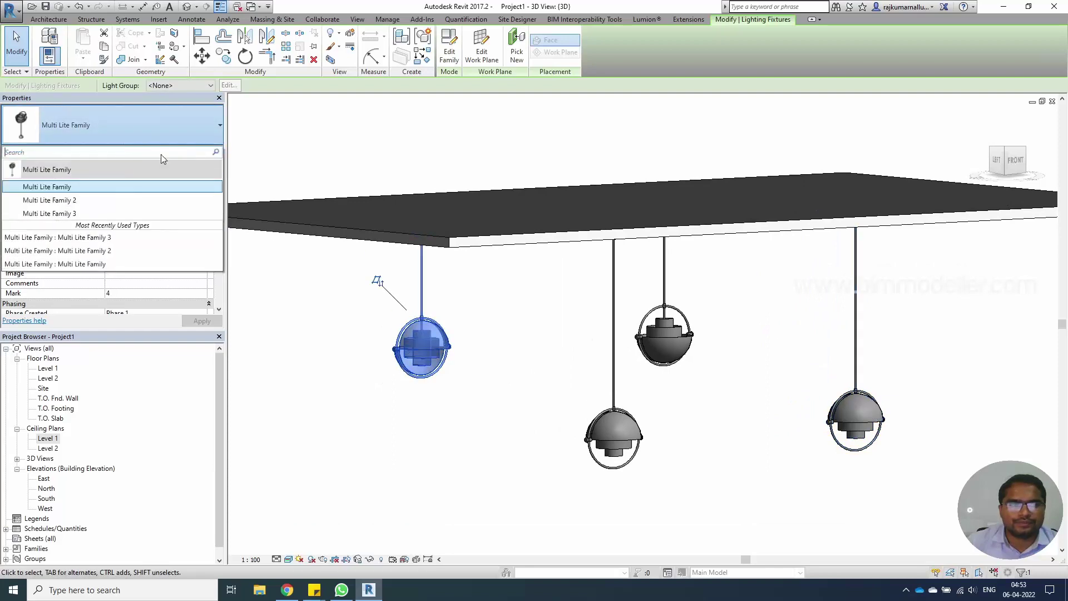
pyautogui.press('Escape')
pyautogui.click(527, 432)
# - Examine the four ceiling-hosted pendants in 3D from the side, the front and below, comparing their shade angles and heights
pyautogui.keyDown('shift'); pyautogui.moveTo(527, 432); pyautogui.dragTo(636, 439, button='middle'); pyautogui.keyUp('shift')
pyautogui.scroll(3, 446, 379)
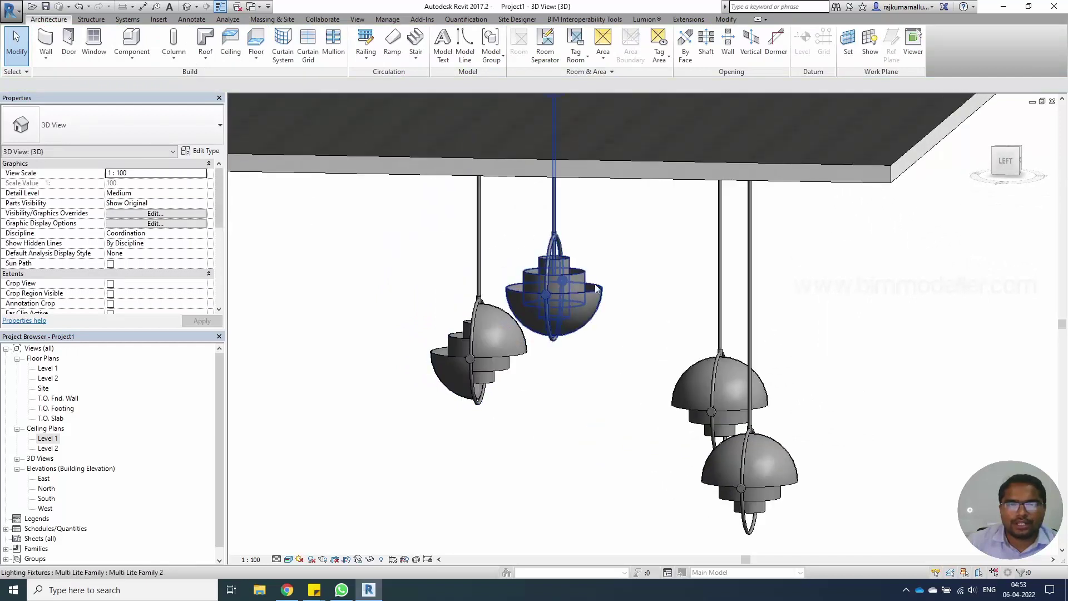
pyautogui.scroll(-3, 596, 289)
pyautogui.keyDown('shift'); pyautogui.moveTo(779, 478); pyautogui.dragTo(432, 377, button='middle'); pyautogui.keyUp('shift')
pyautogui.scroll(-3, 622, 405)
pyautogui.scroll(3, 668, 403)
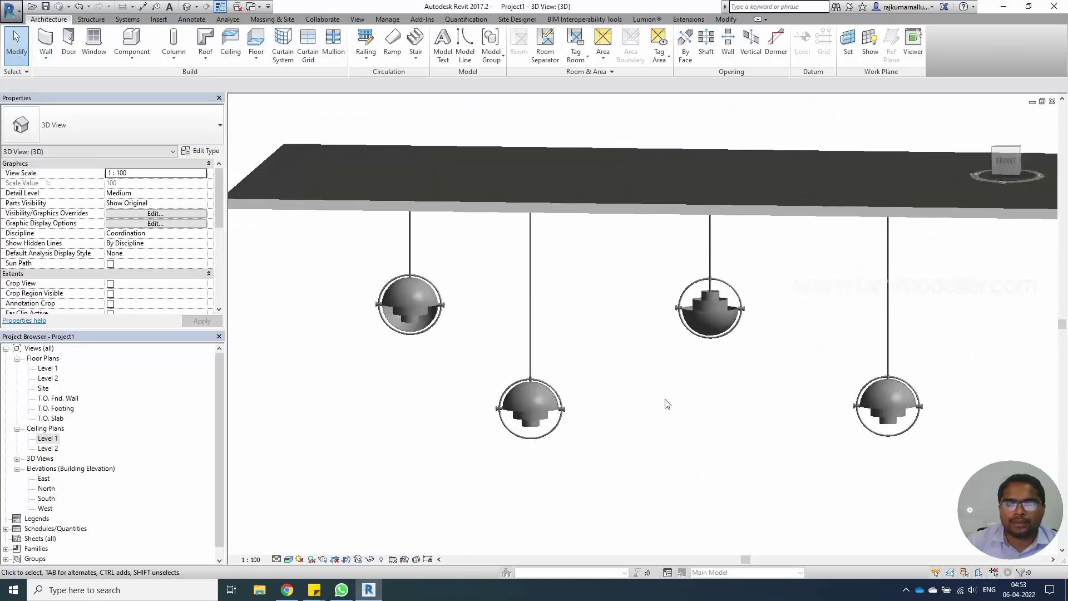
pyautogui.keyDown('shift'); pyautogui.moveTo(668, 404); pyautogui.dragTo(770, 374, button='middle'); pyautogui.keyUp('shift')
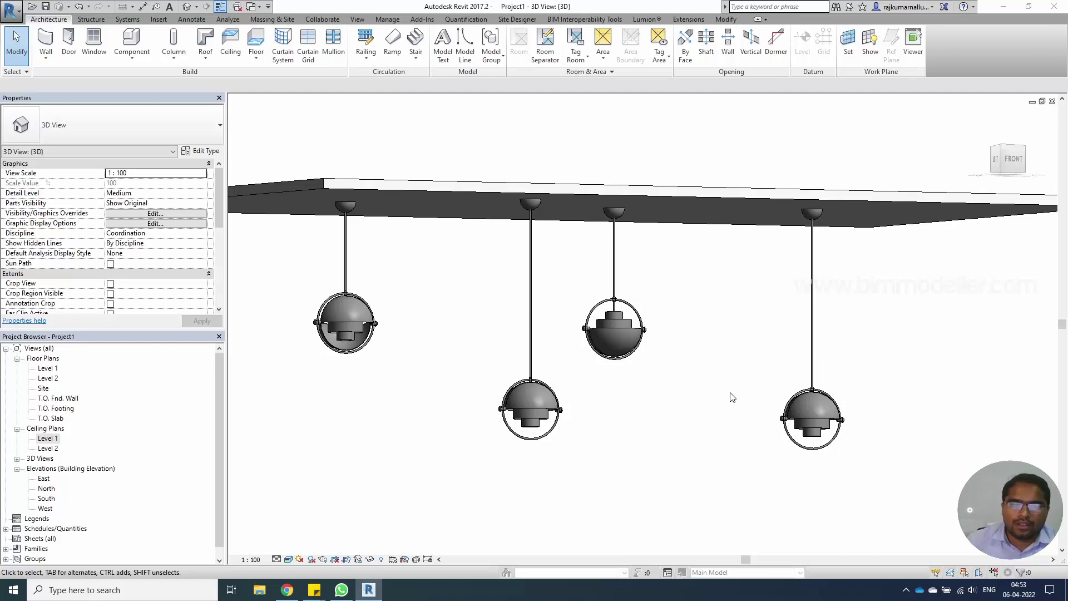
pyautogui.scroll(-3, 649, 358)
pyautogui.scroll(3, 657, 393)
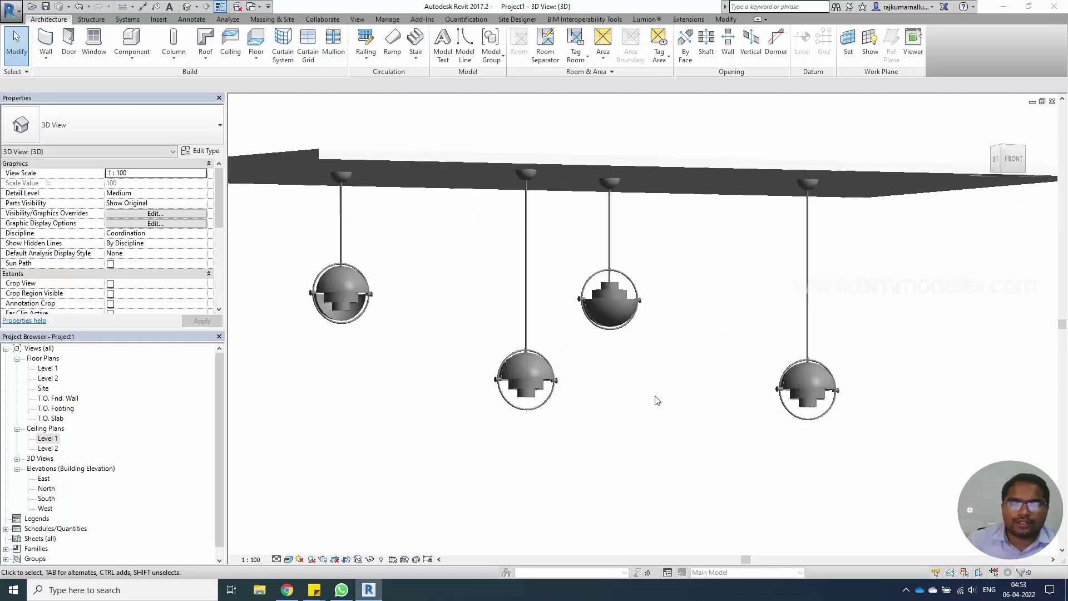